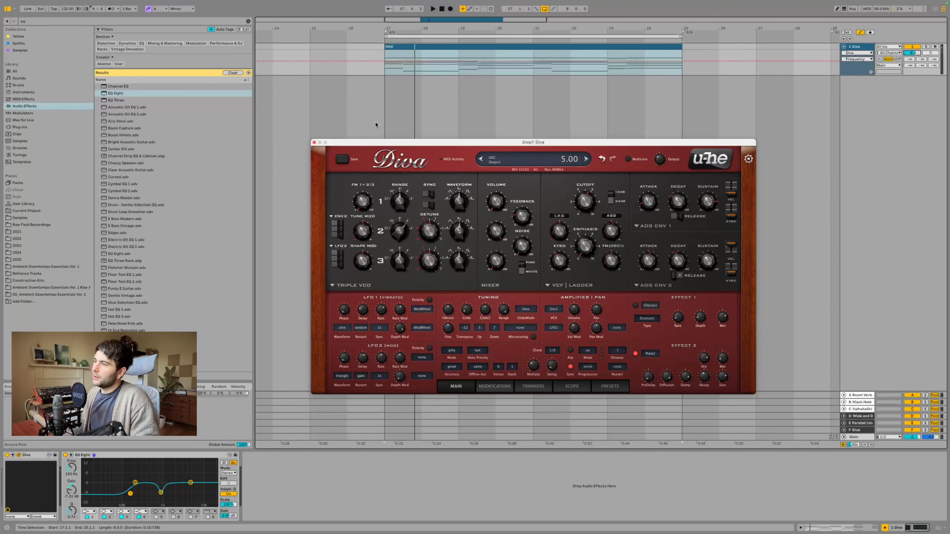
pyautogui.moveTo(373, 146); pyautogui.dragTo(360, 193)
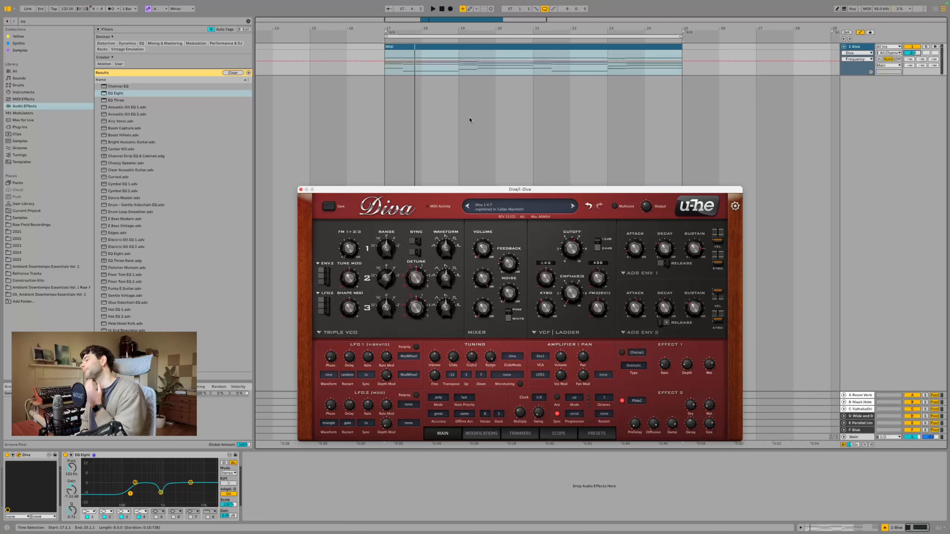
pyautogui.click(331, 185)
pyautogui.moveTo(327, 190); pyautogui.dragTo(312, 265)
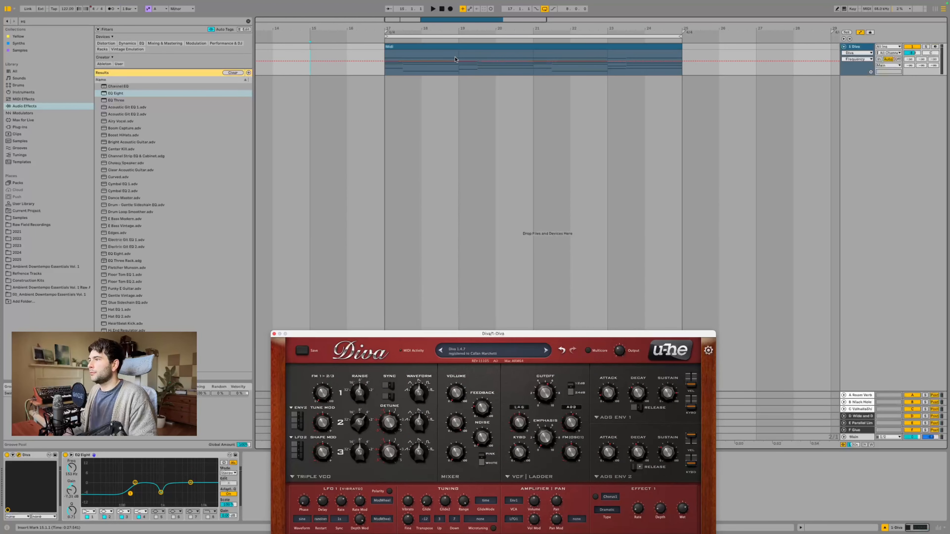
pyautogui.moveTo(444, 20); pyautogui.dragTo(445, 19)
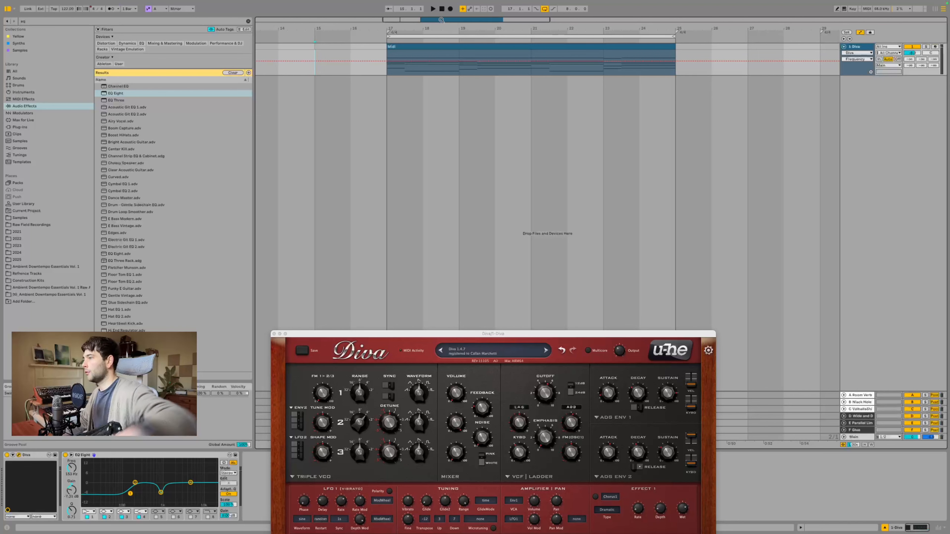
pyautogui.moveTo(437, 22); pyautogui.dragTo(439, 19)
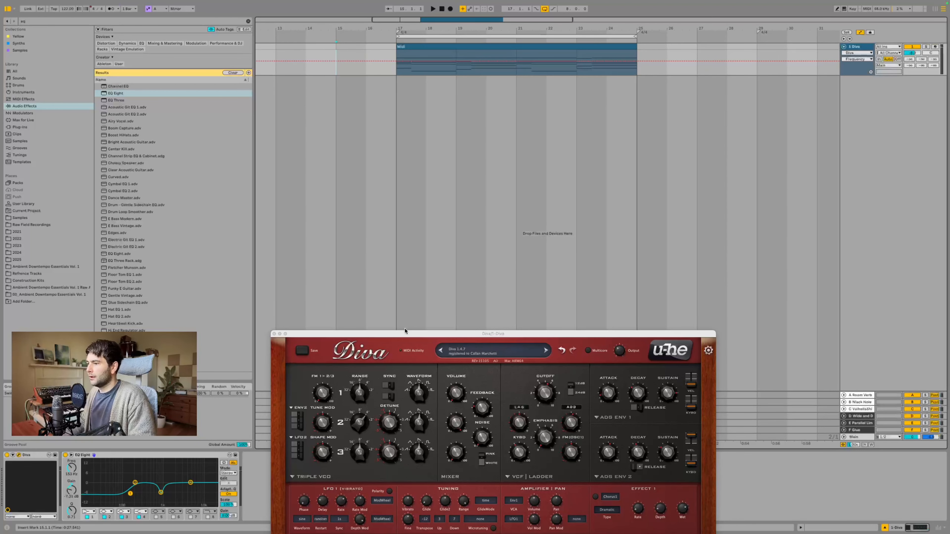
pyautogui.moveTo(405, 335); pyautogui.dragTo(418, 387)
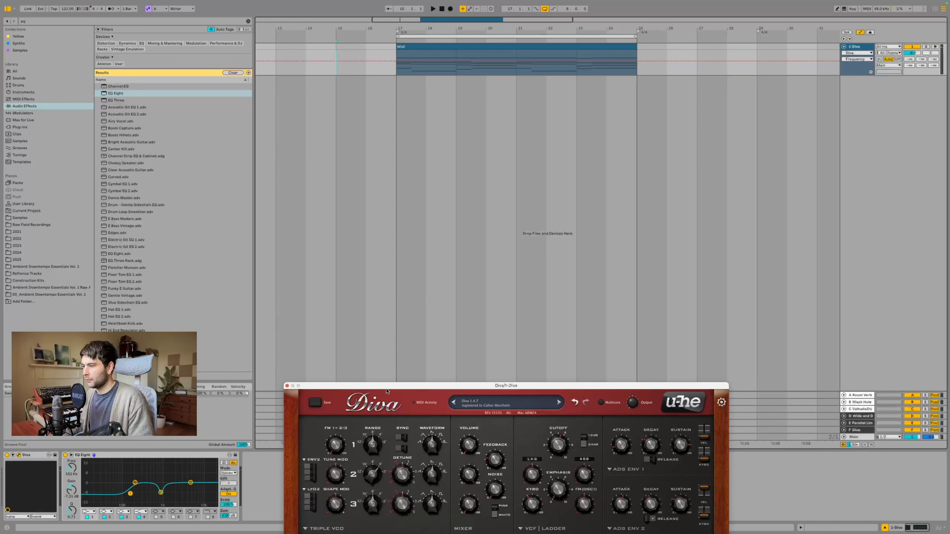
pyautogui.moveTo(349, 386); pyautogui.dragTo(238, 233)
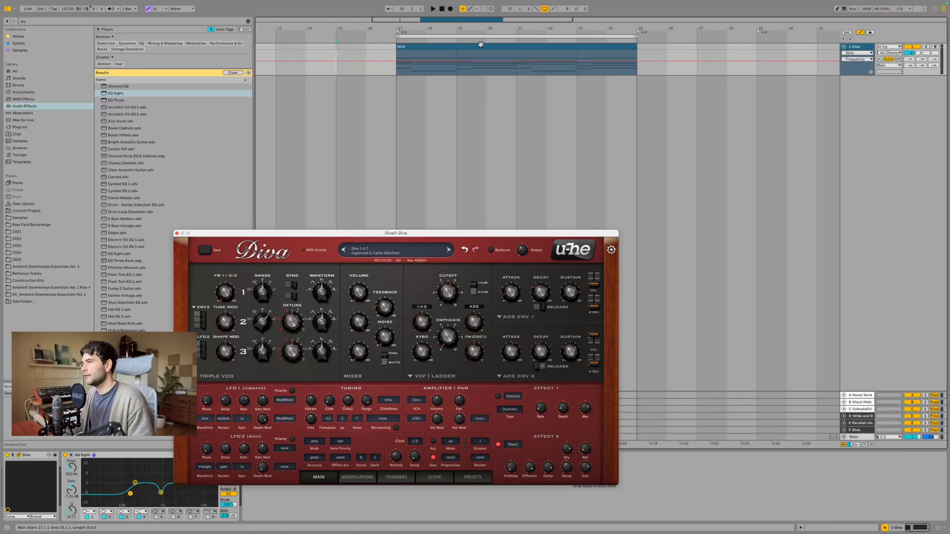
# Step: Play the chord clip and raise Diva's filter cutoff to 103
pyautogui.click(512, 74)
pyautogui.press('space')
pyautogui.moveTo(448, 293)
pyautogui.moveTo(448, 293); pyautogui.dragTo(449, 289)
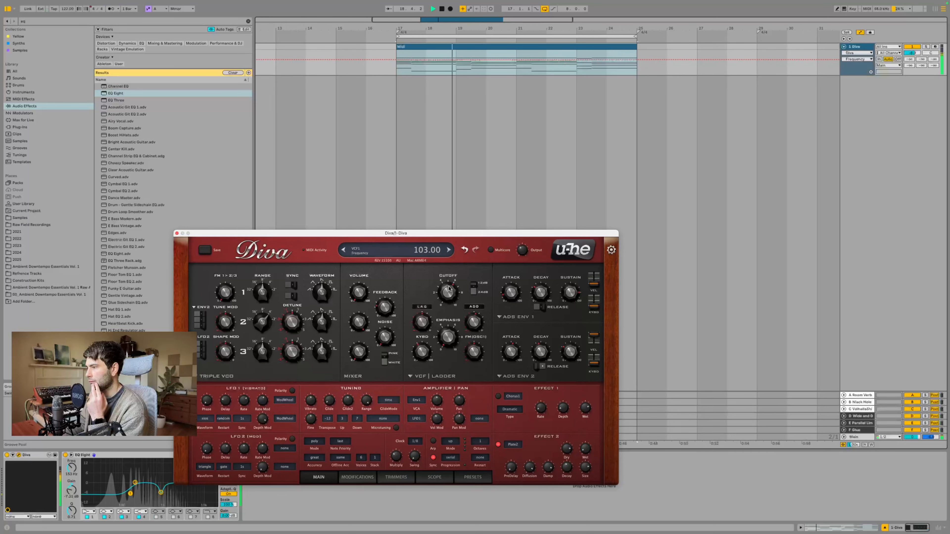
# Step: Reset the Diva track's volume, stop playback and close the synth window
pyautogui.doubleClick(912, 53)
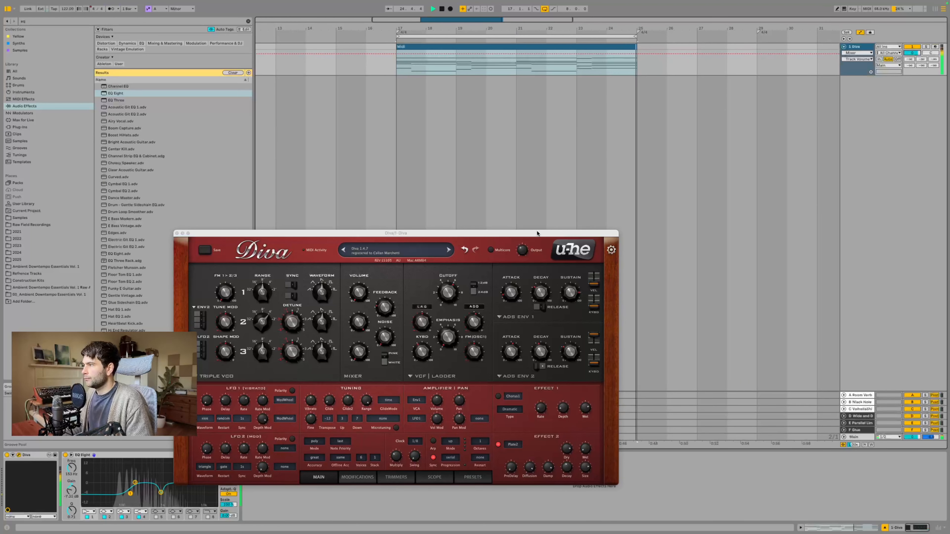
pyautogui.press('space')
pyautogui.click(177, 234)
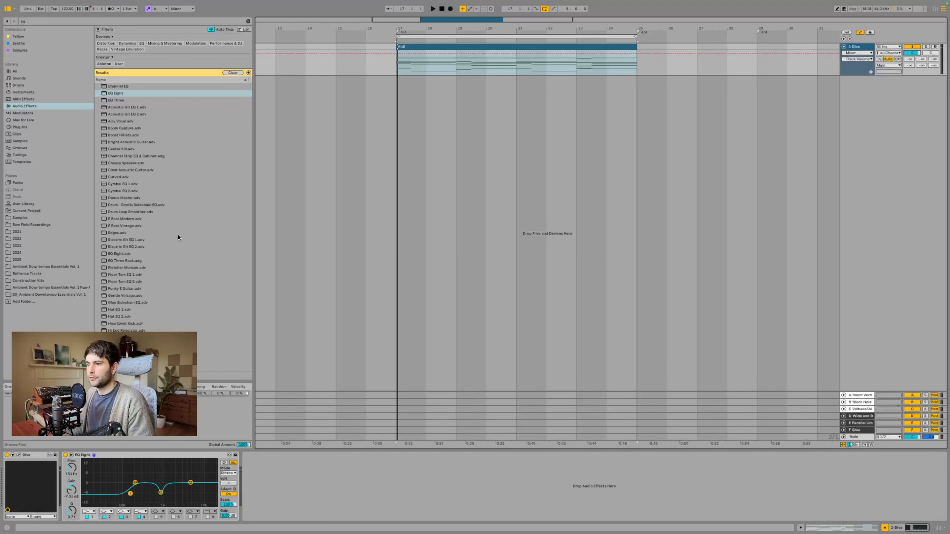
# Step: Open the chord clip in the piano roll and toggle the Fold view on and back off
pyautogui.scroll(-1, 179, 237)
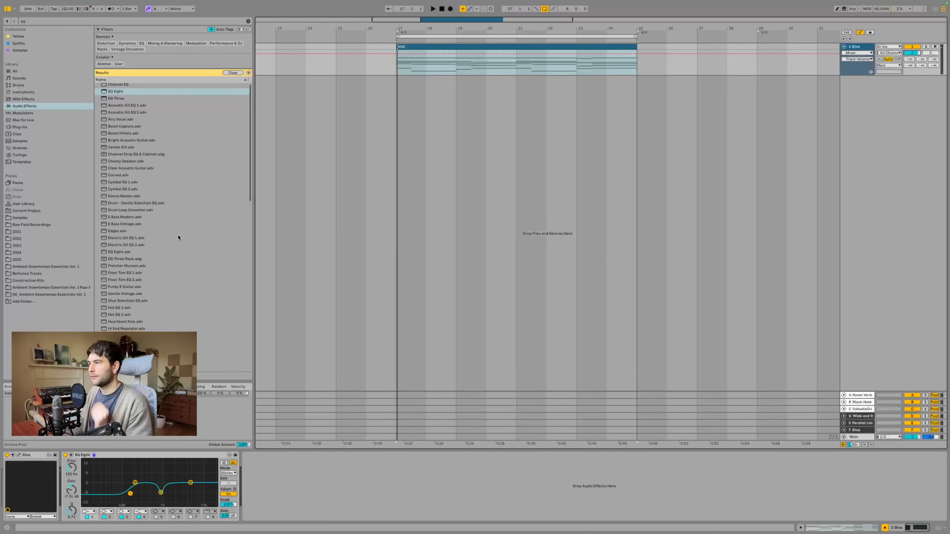
pyautogui.doubleClick(436, 48)
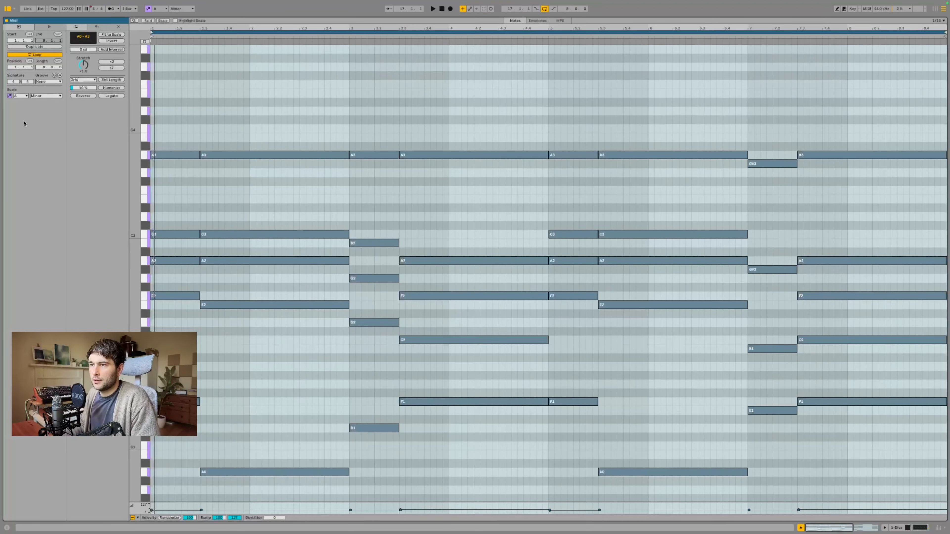
pyautogui.click(145, 20)
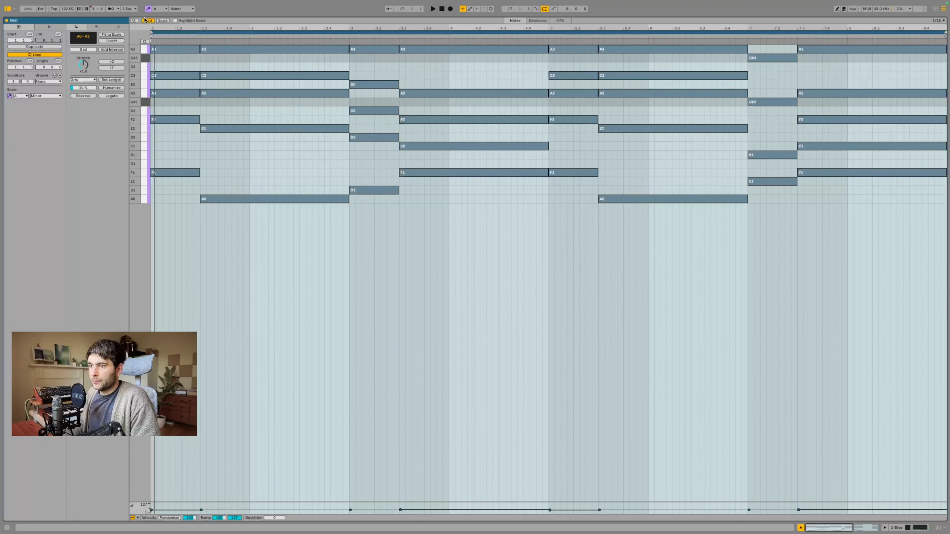
pyautogui.click(146, 20)
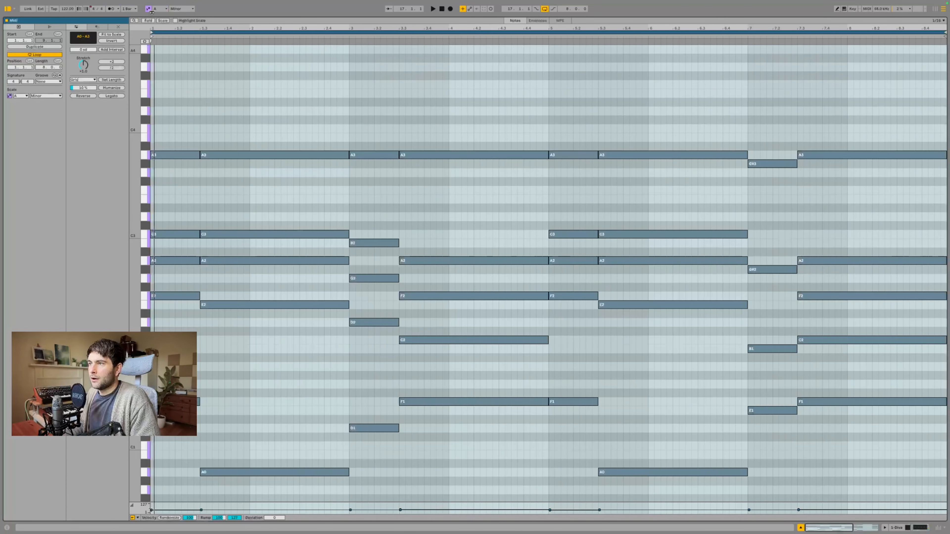
pyautogui.click(149, 21)
pyautogui.click(149, 20)
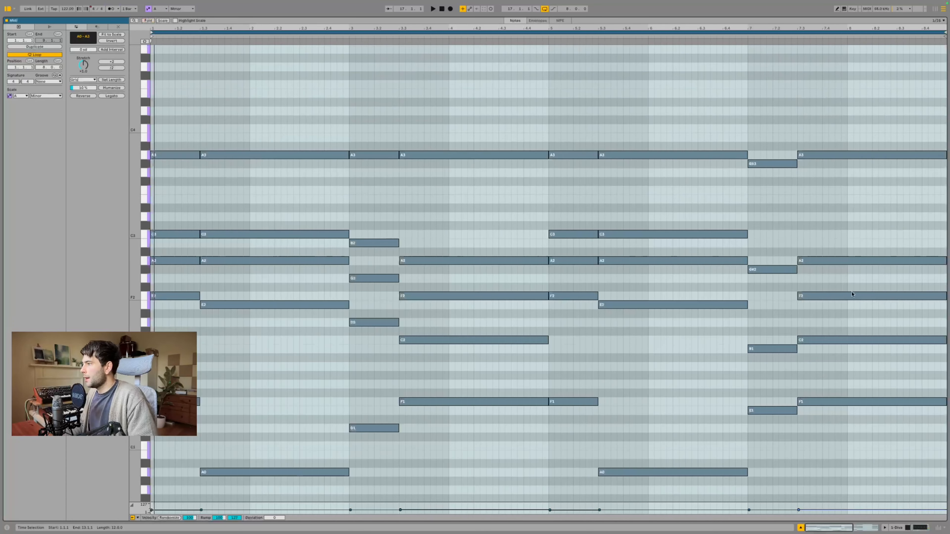
# Step: Try lowering the G#3 and G#2 notes of the bar 7 chord by one octave
pyautogui.moveTo(782, 114); pyautogui.dragTo(771, 439)
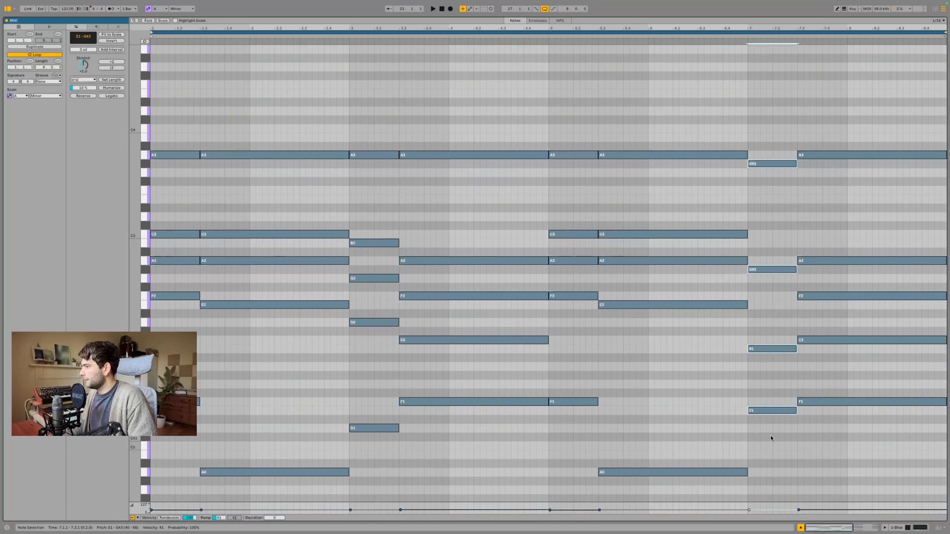
pyautogui.moveTo(768, 125); pyautogui.dragTo(784, 283)
pyautogui.hotkey('shift', 'Down')
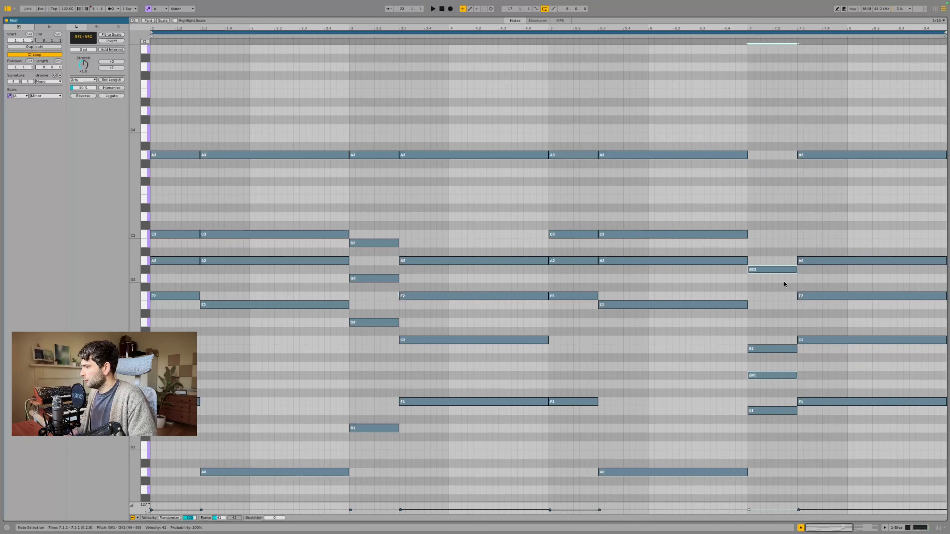
pyautogui.hotkey('shift', 'Up')
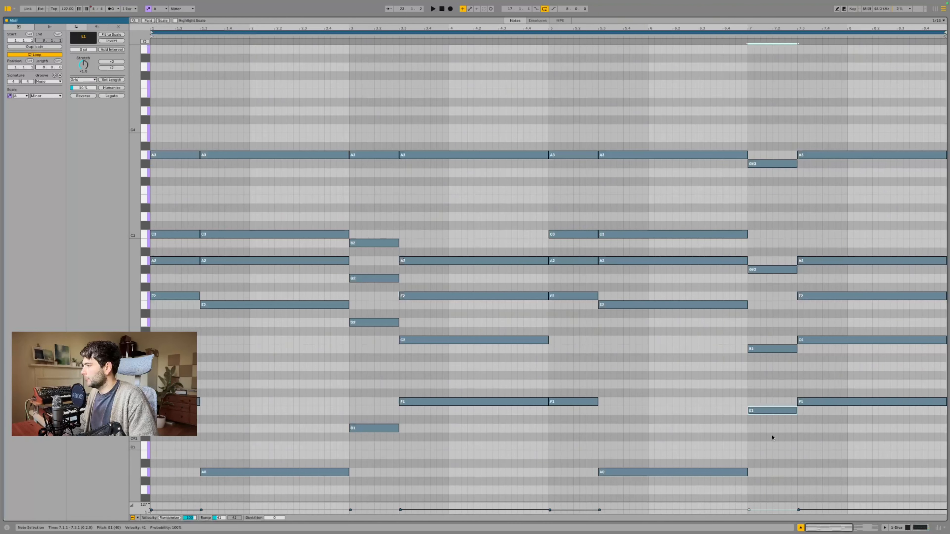
# Step: Examine the individual notes of the bar 7 chord together with the chord that follows it
pyautogui.moveTo(767, 423); pyautogui.dragTo(786, 312)
pyautogui.click(764, 148)
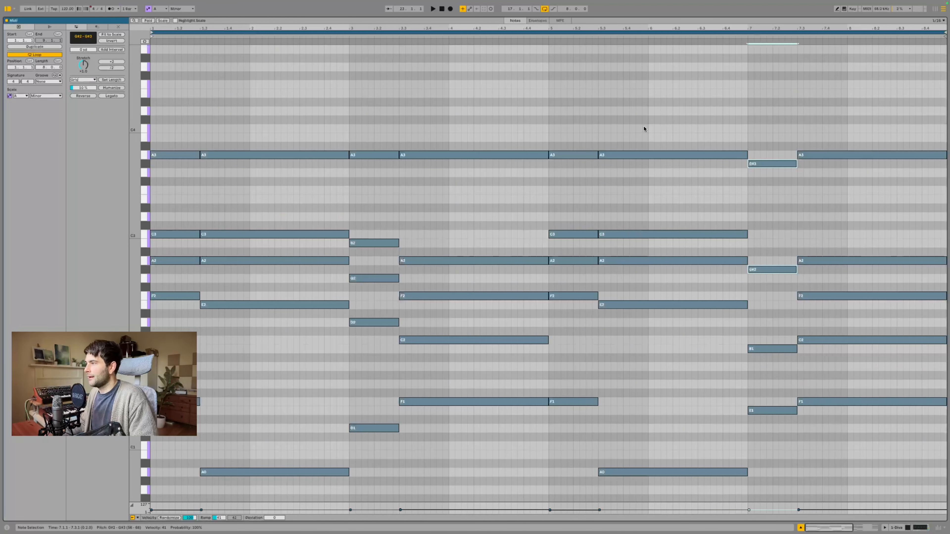
pyautogui.click(792, 115)
pyautogui.moveTo(792, 114); pyautogui.dragTo(933, 412)
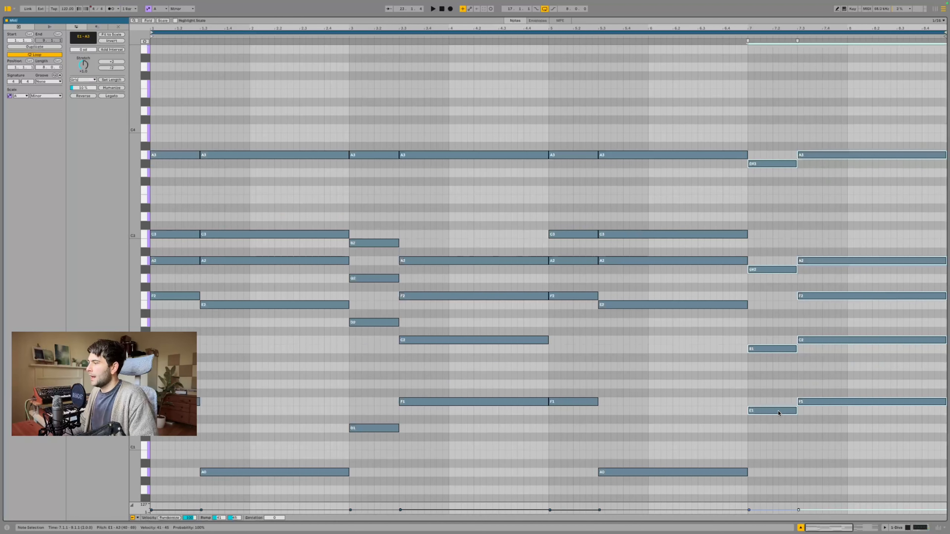
pyautogui.click(818, 189)
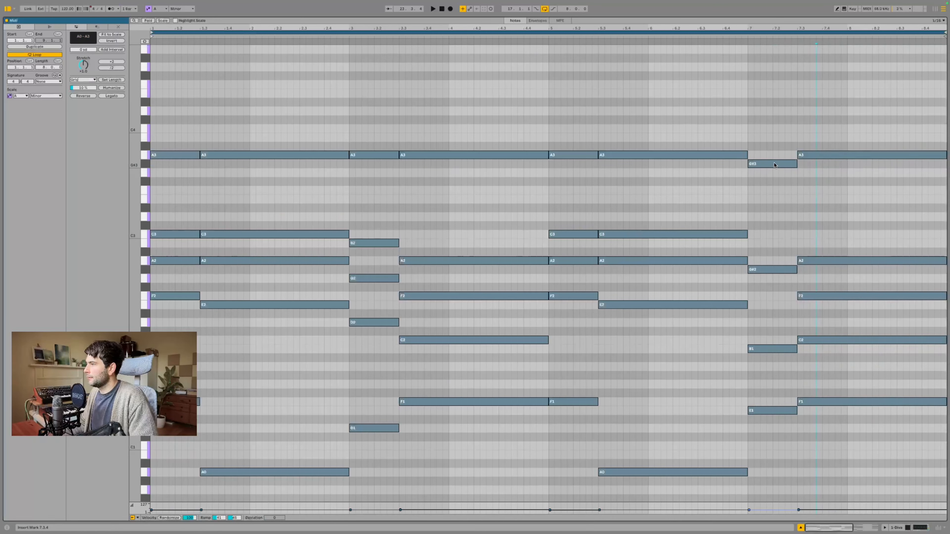
# Step: Try the bar 7 chord with both G# notes lowered a semitone to G, listening from bar 5
pyautogui.moveTo(761, 155); pyautogui.dragTo(774, 270)
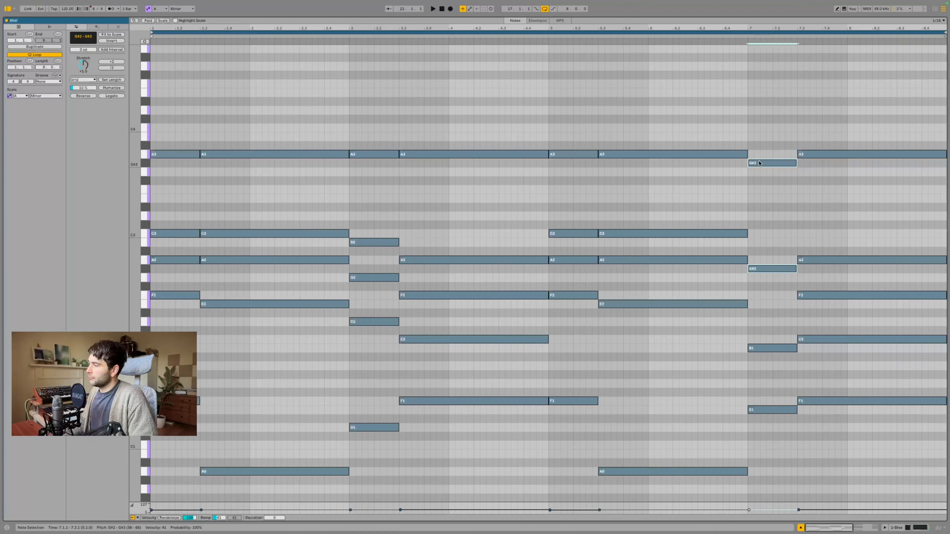
pyautogui.click(760, 164)
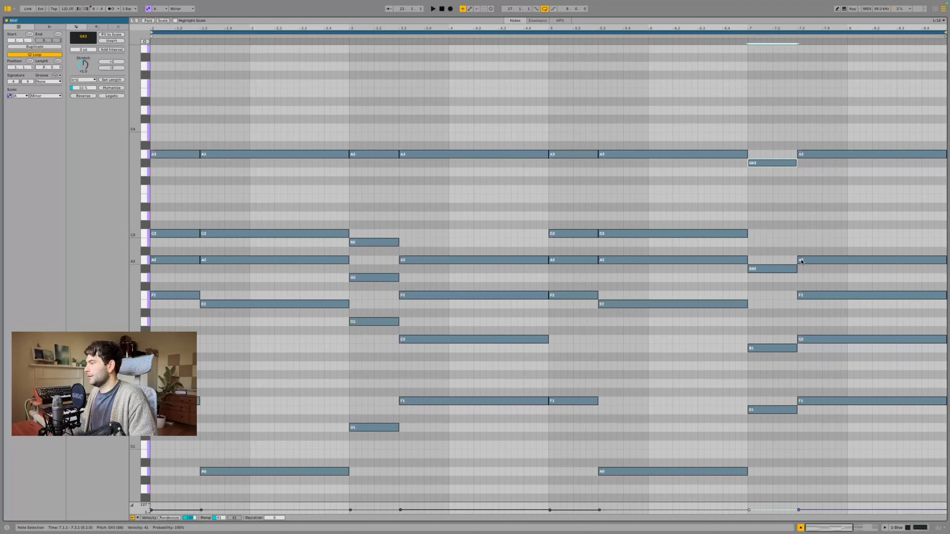
pyautogui.keyDown('shift'); pyautogui.click(769, 270); pyautogui.keyUp('shift')
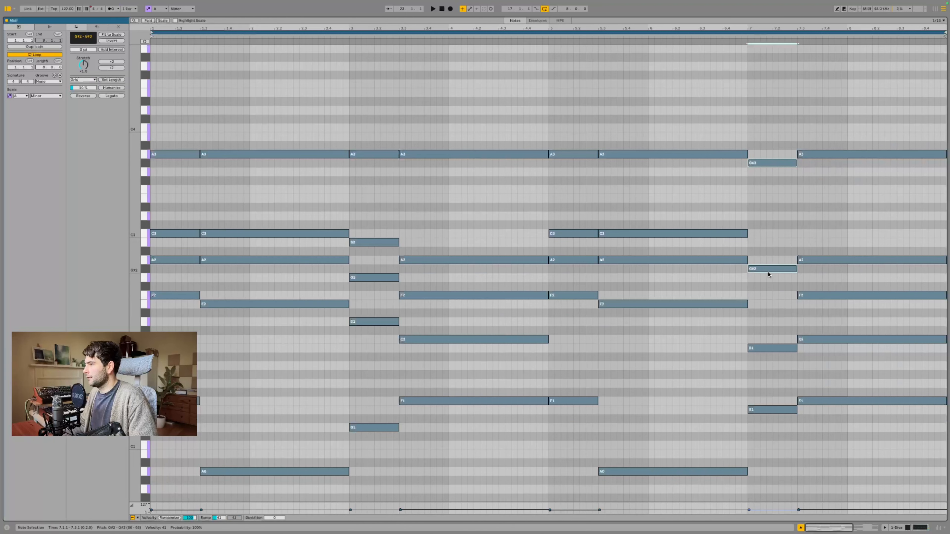
pyautogui.press('Down')
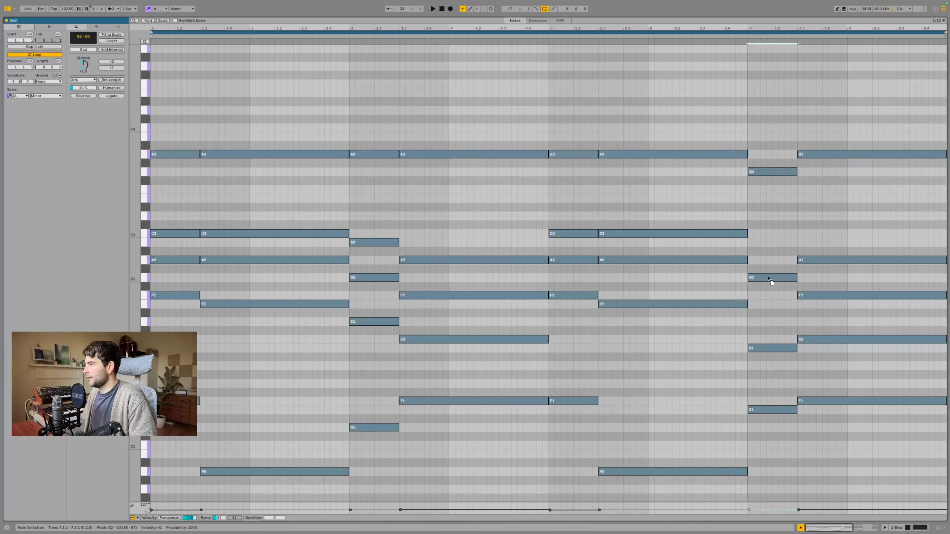
pyautogui.click(549, 35)
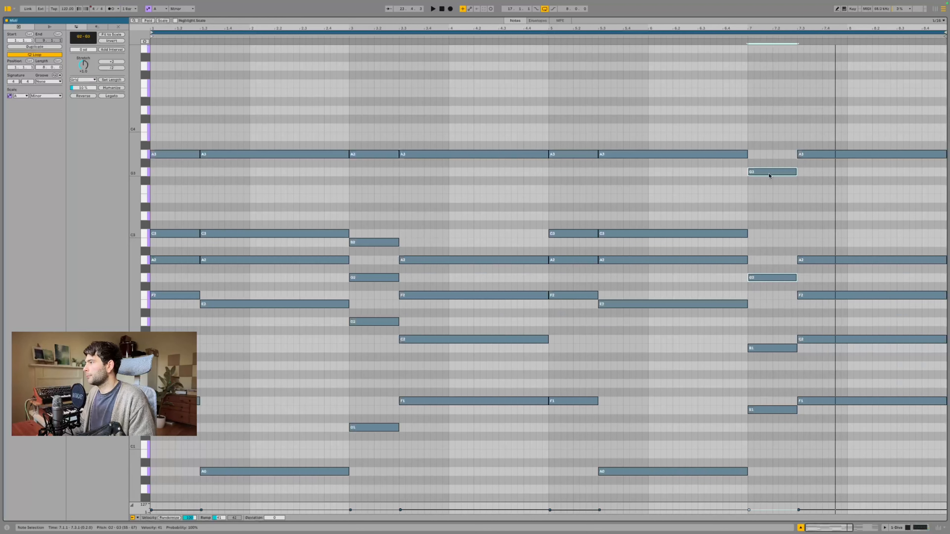
pyautogui.press('Up')
# Step: Listen to the passage with the G# notes in the bar 7 chord, stop playback and return to the arrangement
pyautogui.click(753, 163)
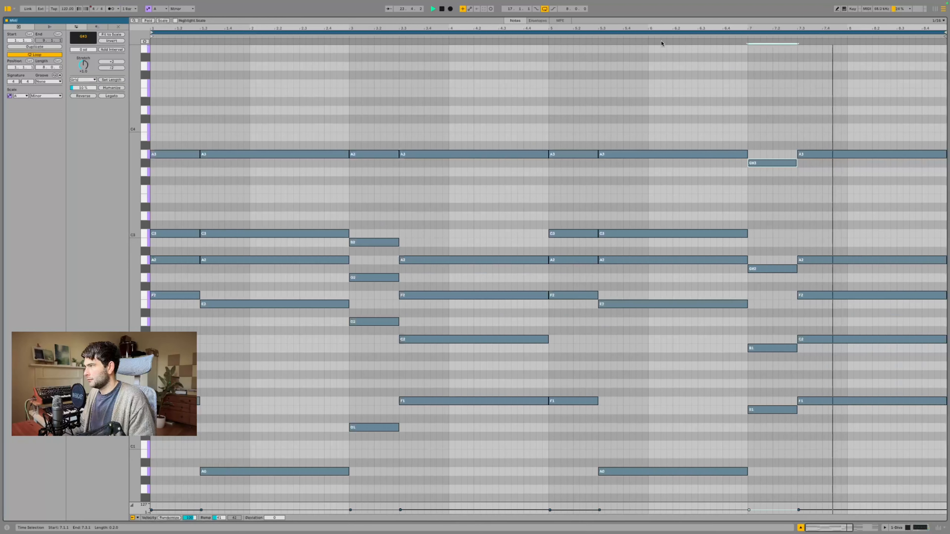
pyautogui.press('space')
pyautogui.click(912, 529)
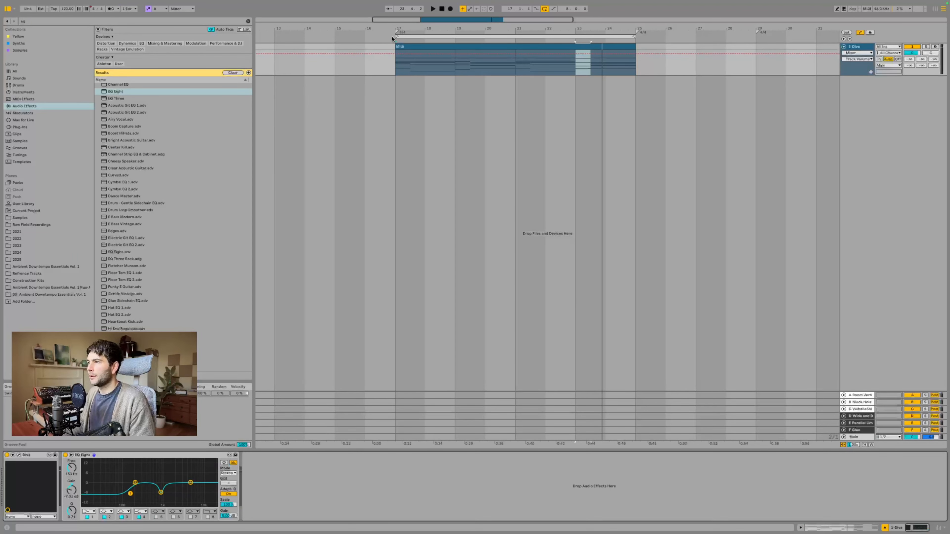
pyautogui.moveTo(382, 22); pyautogui.dragTo(382, 2)
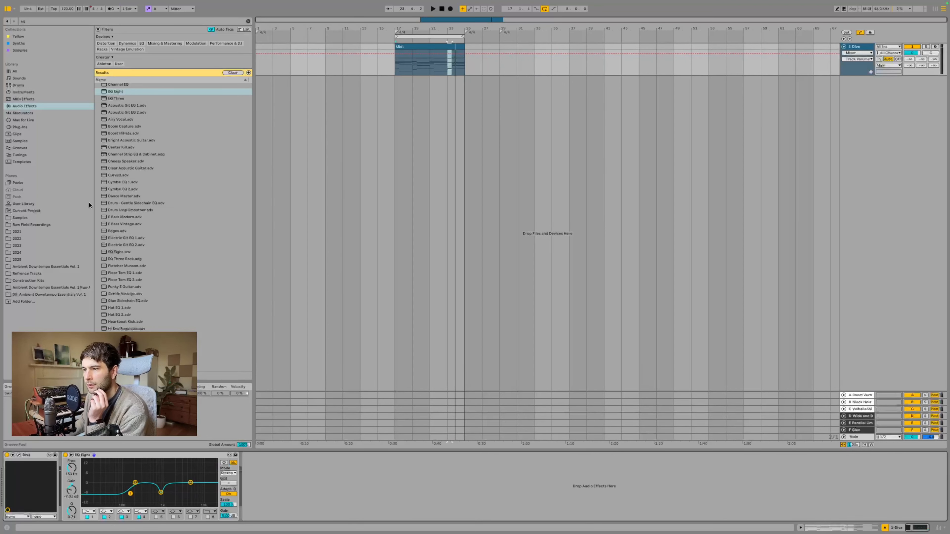
# Step: Open the Samples folder in the browser, expand Basic Waves and search for "han"
pyautogui.click(36, 218)
pyautogui.press('Escape')
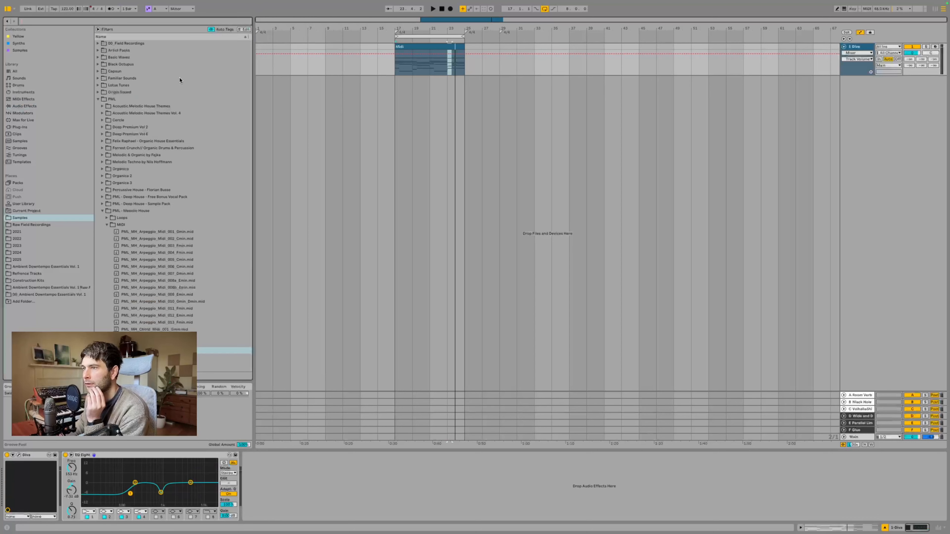
pyautogui.click(99, 57)
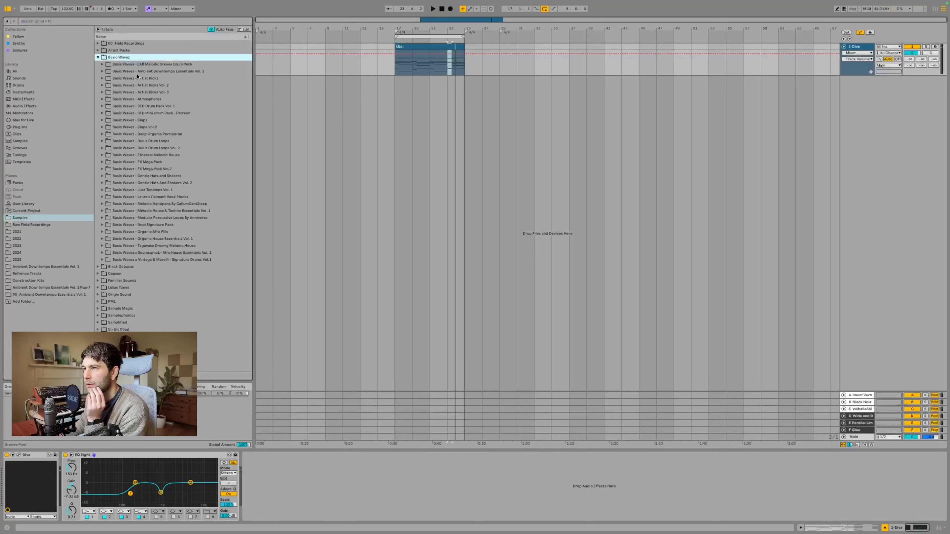
pyautogui.click(124, 22)
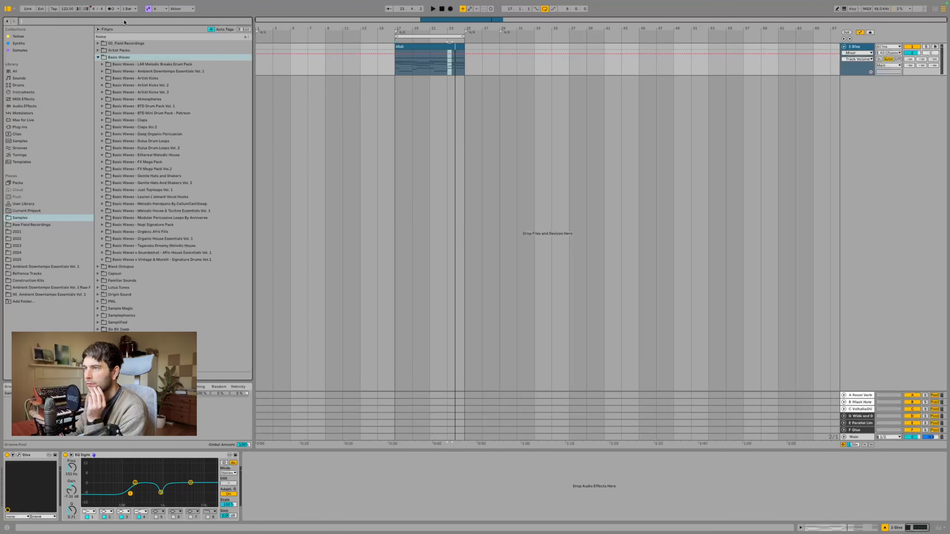
pyautogui.write('han')
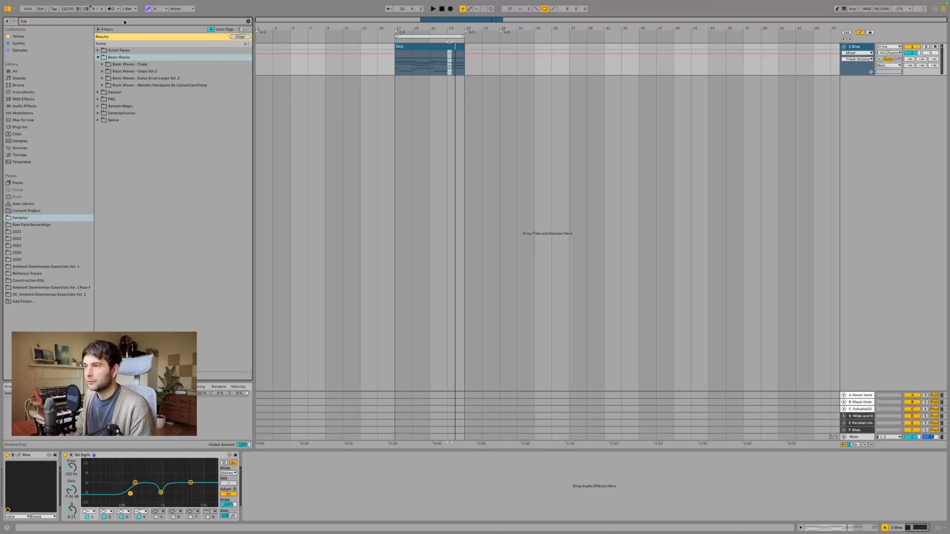
# Step: Expand the Basic Waves Melodic Handpans pack and select its Handpan FX folder
pyautogui.click(146, 78)
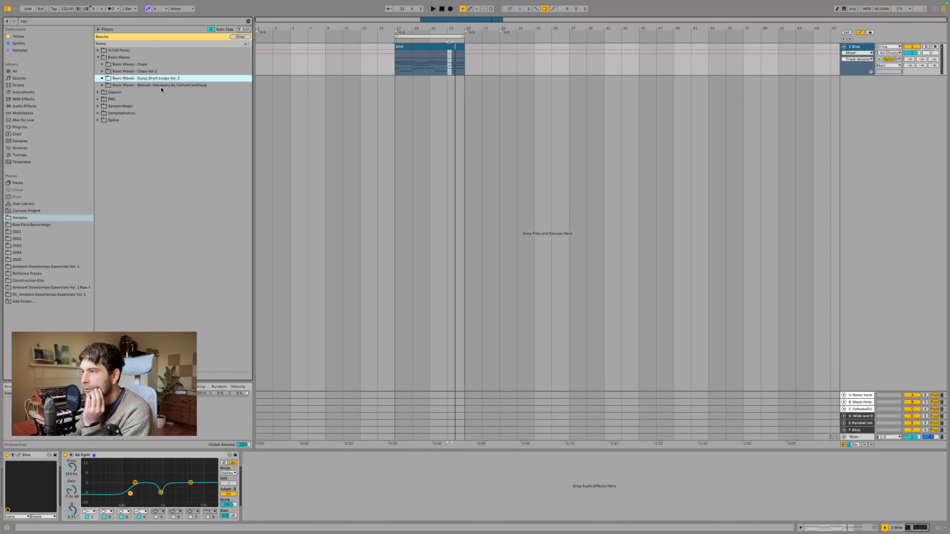
pyautogui.click(161, 88)
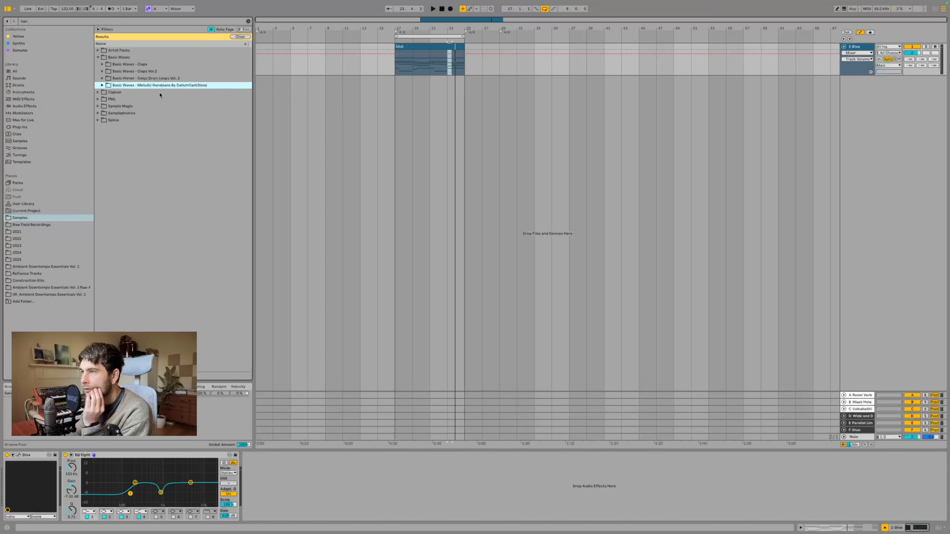
pyautogui.click(102, 86)
pyautogui.click(135, 92)
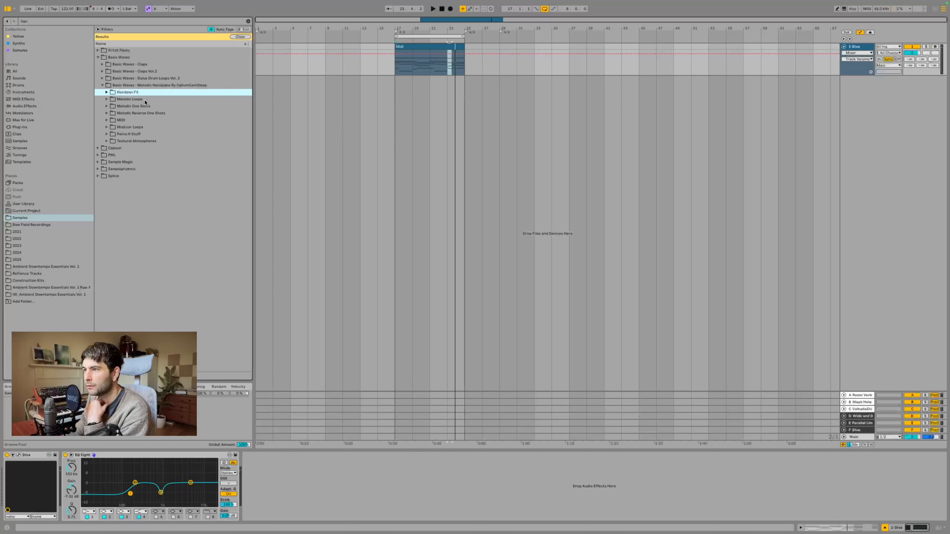
# Step: Look through the subfolders of the Melodic Handpans pack and check the contents of the Handpan FX folder
pyautogui.click(142, 100)
pyautogui.click(149, 106)
pyautogui.click(163, 114)
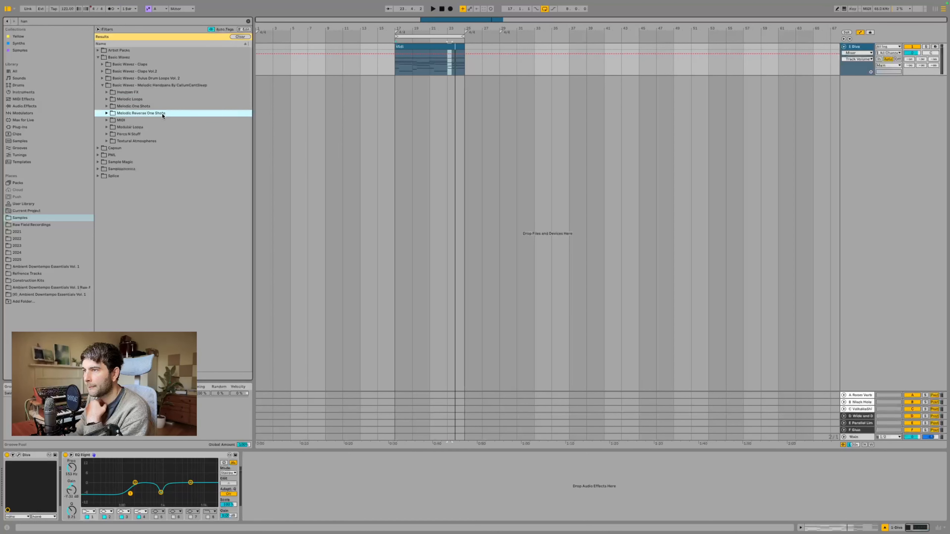
pyautogui.click(151, 134)
pyautogui.click(149, 127)
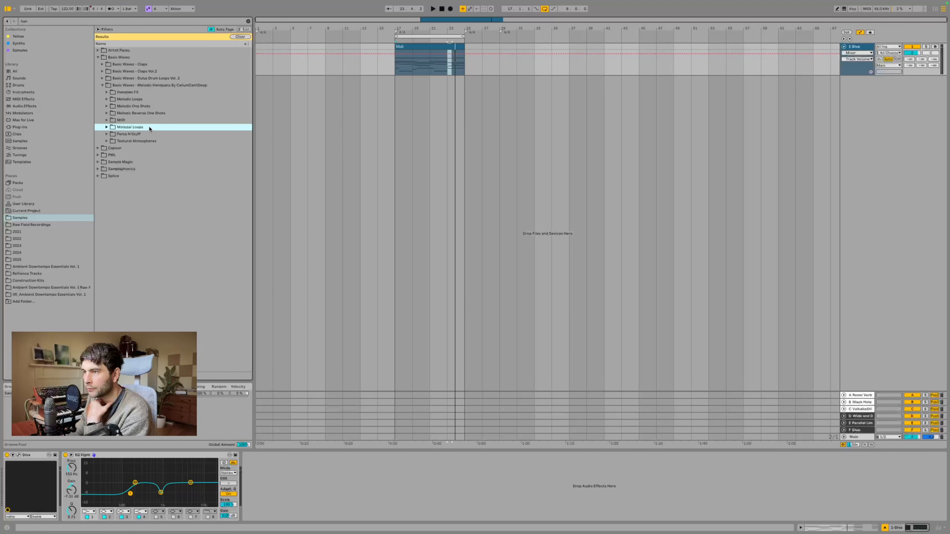
pyautogui.press('Down')
pyautogui.press('Down')
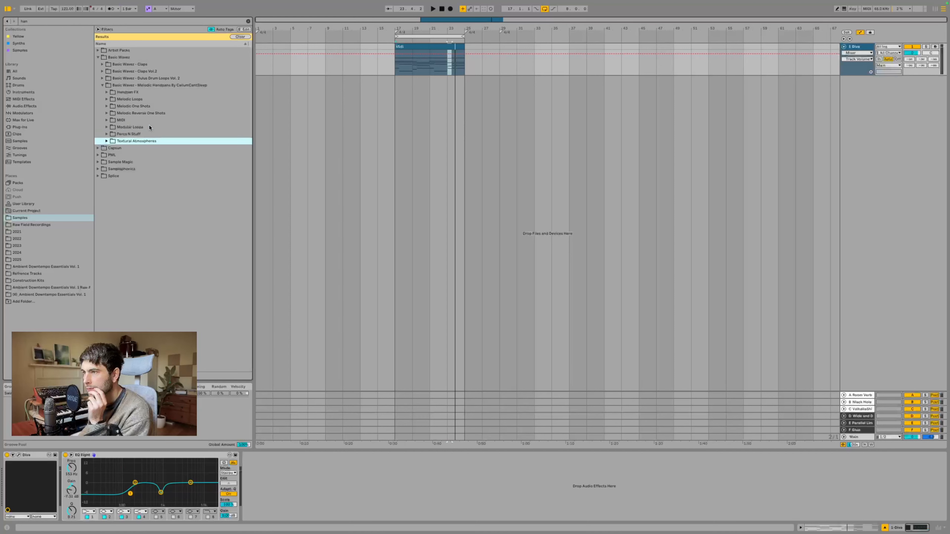
pyautogui.press('Up')
pyautogui.press('Up')
pyautogui.press('Up')
pyautogui.press('Up')
pyautogui.press('Up')
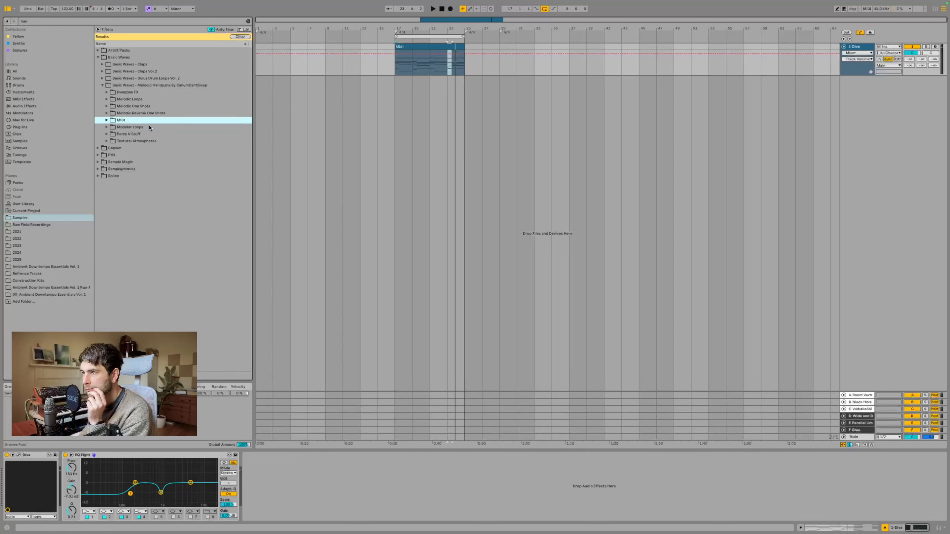
pyautogui.press('Up')
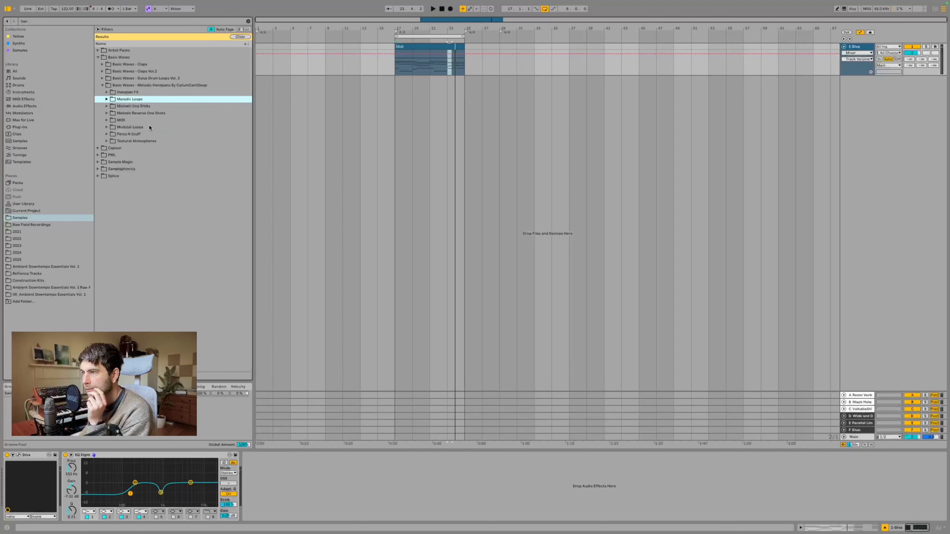
pyautogui.press('Up')
pyautogui.press('Down')
pyautogui.press('Down')
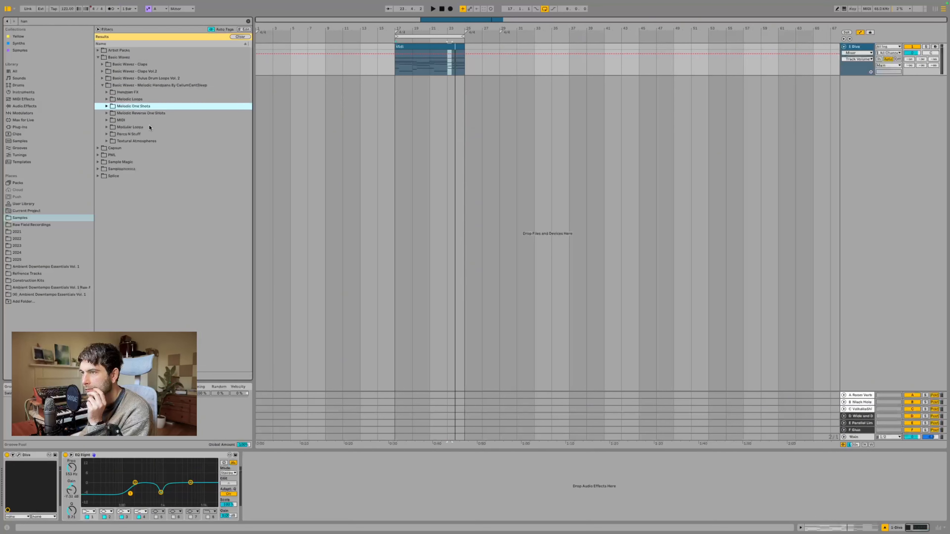
pyautogui.press('Down')
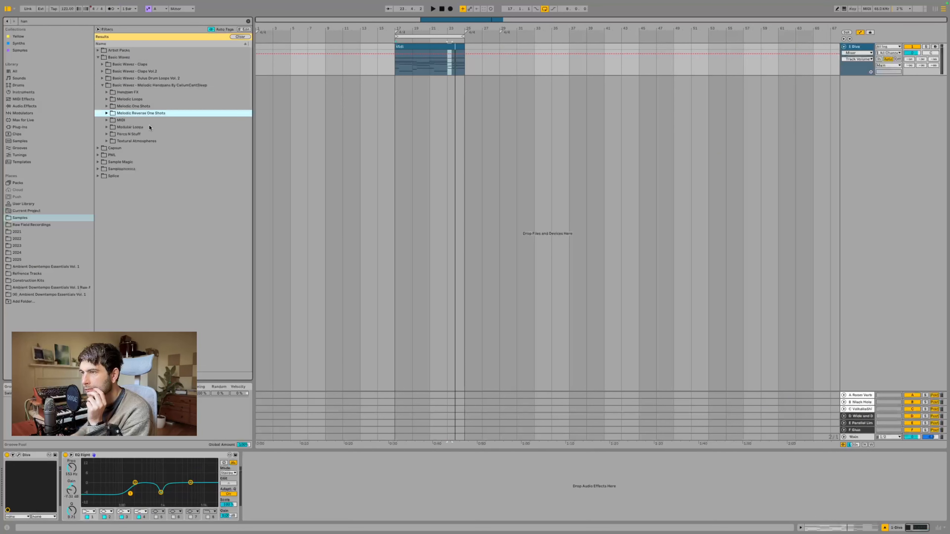
pyautogui.click(107, 93)
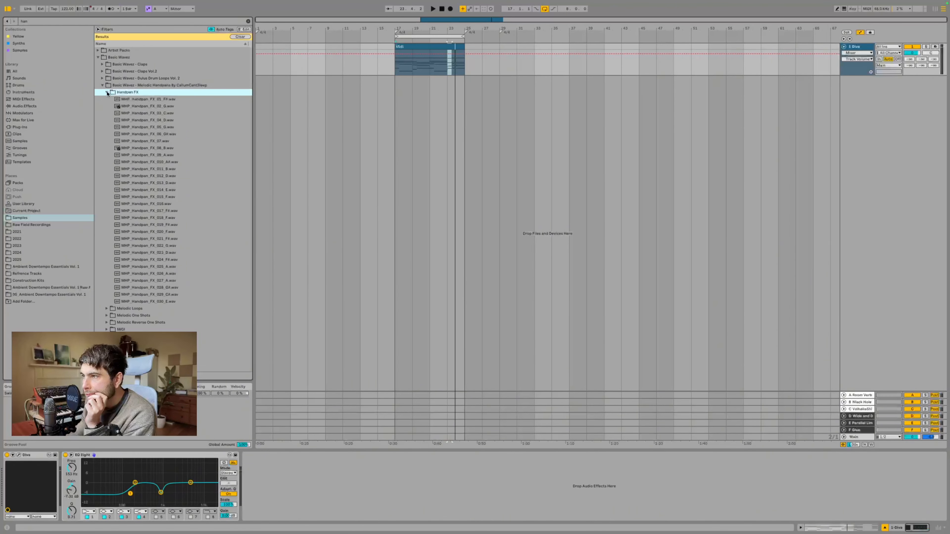
pyautogui.click(107, 92)
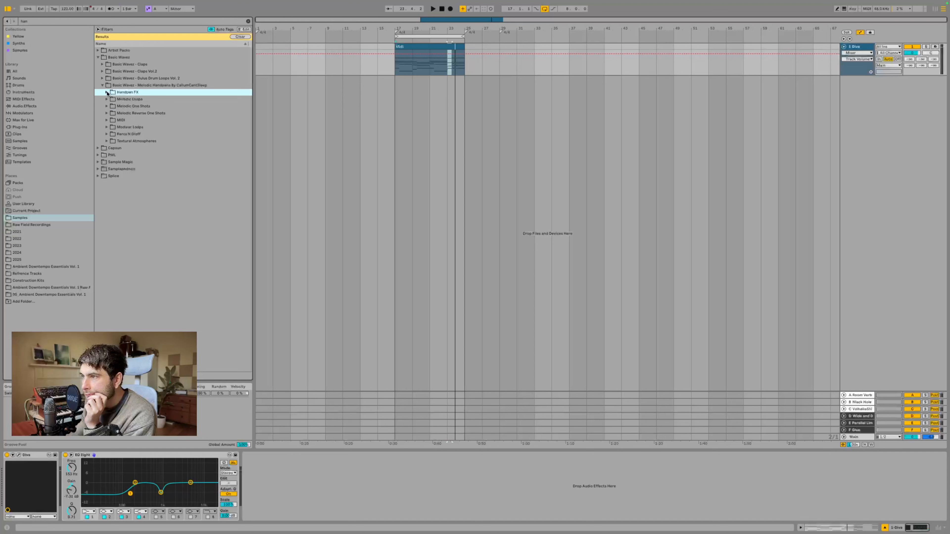
# Step: Clear the browser search and expand the Textural Atmospheres folder in the Melodic Handpans pack
pyautogui.click(247, 22)
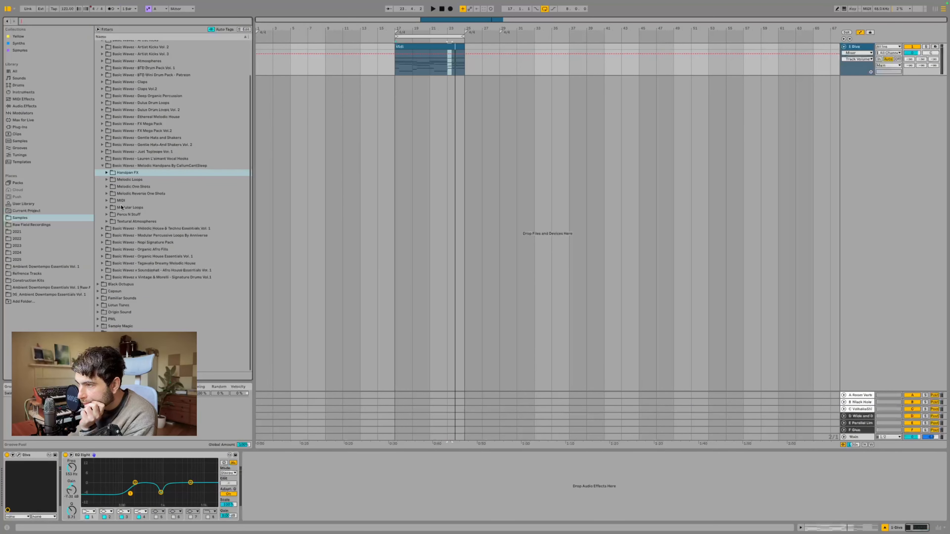
pyautogui.click(117, 194)
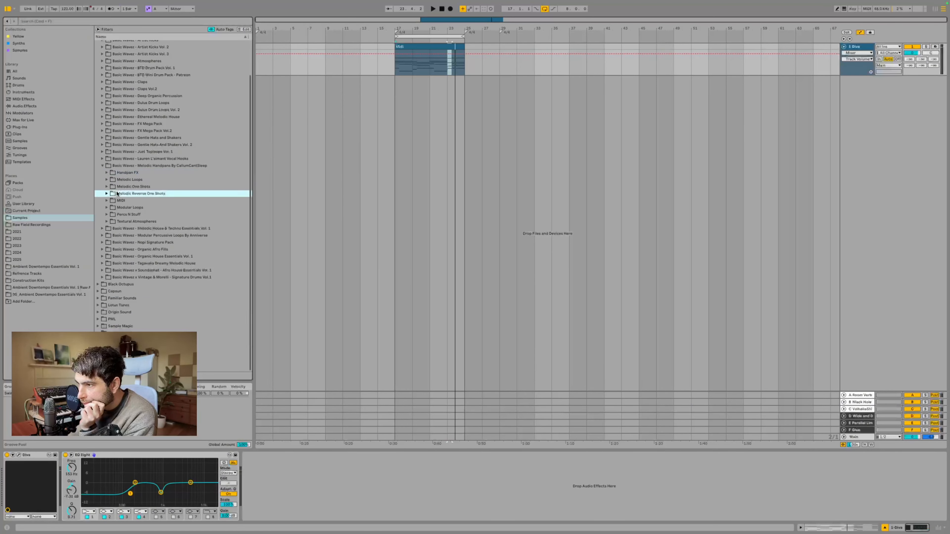
pyautogui.click(142, 208)
pyautogui.click(147, 215)
pyautogui.click(142, 221)
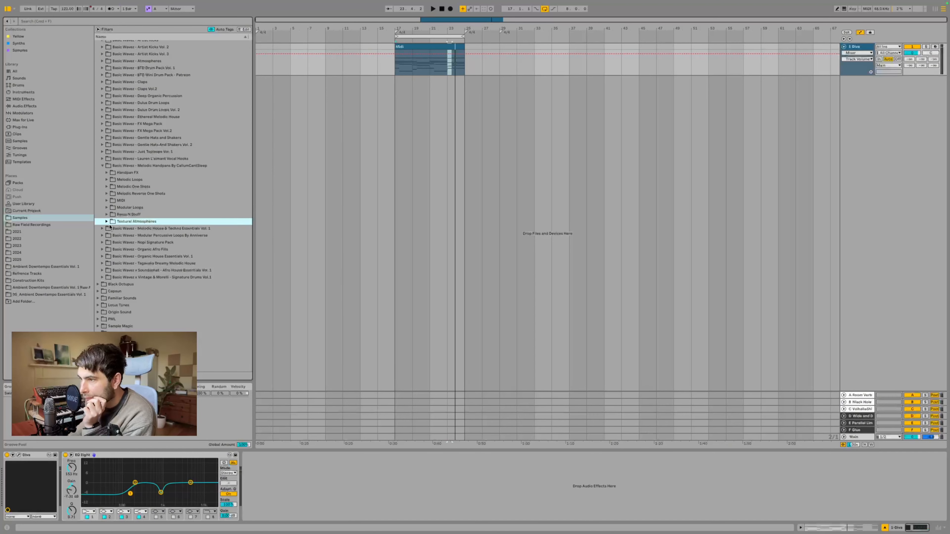
pyautogui.click(105, 221)
pyautogui.scroll(-5, 157, 247)
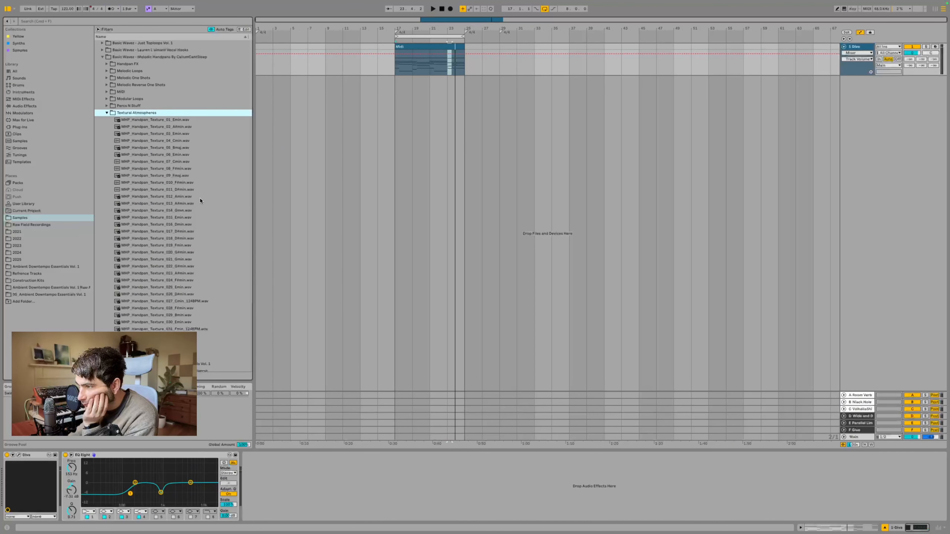
# Step: Audition handpan textures 012 and 013 from the Textural Atmospheres folder
pyautogui.click(184, 204)
pyautogui.click(185, 198)
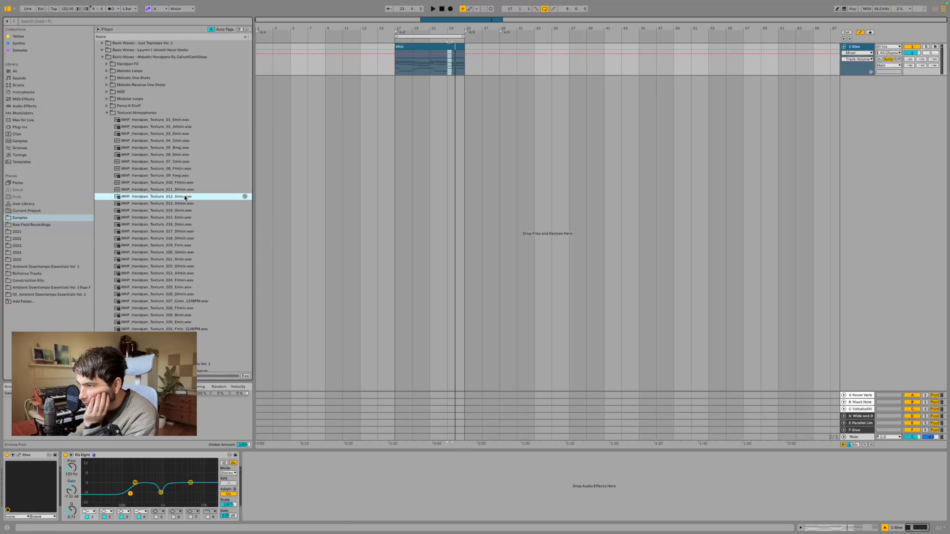
pyautogui.click(184, 204)
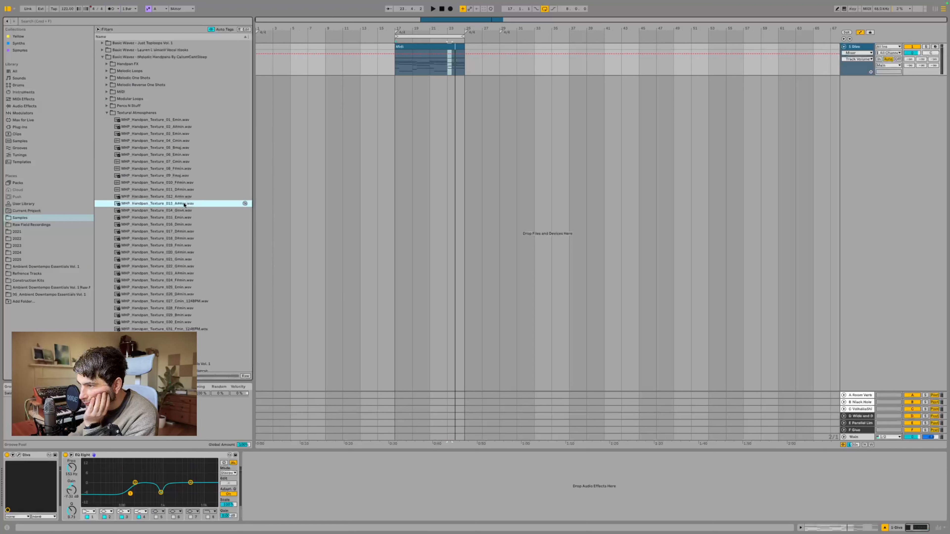
# Step: Place handpan texture 013 on a new audio track at bar 17 and transpose the clip to match A minor
pyautogui.moveTo(183, 205); pyautogui.dragTo(403, 95)
pyautogui.doubleClick(417, 78)
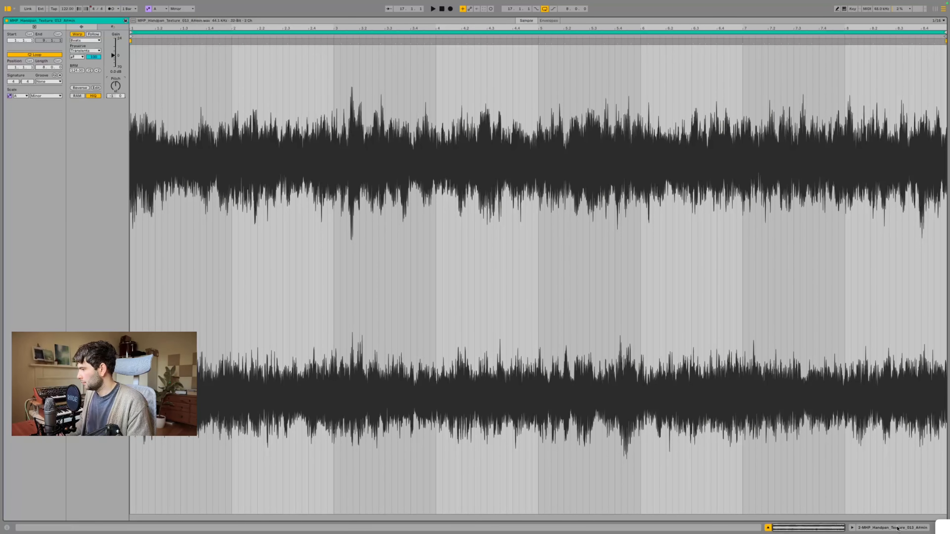
pyautogui.click(899, 528)
# Step: Search the audio effects for "eq" and add EQ Eight to the handpan track
pyautogui.click(85, 22)
pyautogui.write('eq')
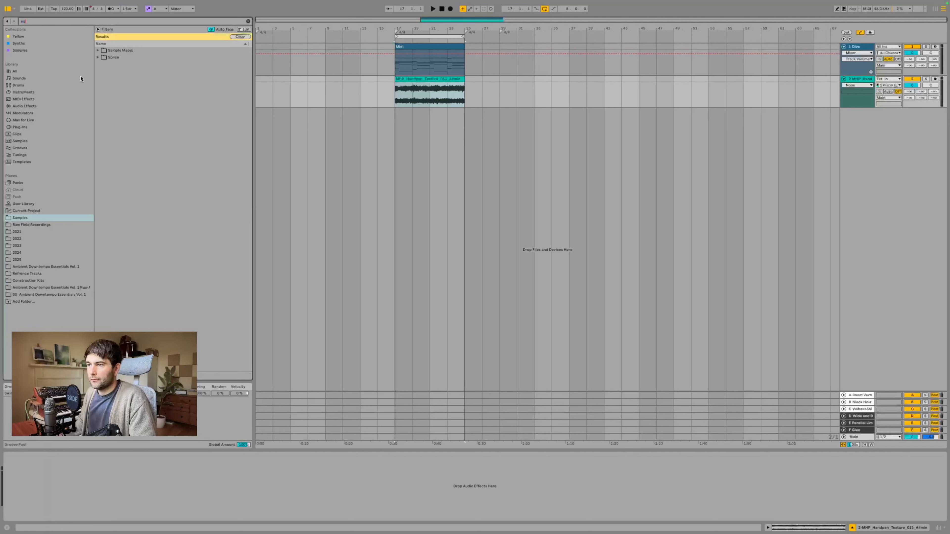
pyautogui.click(32, 106)
pyautogui.doubleClick(115, 94)
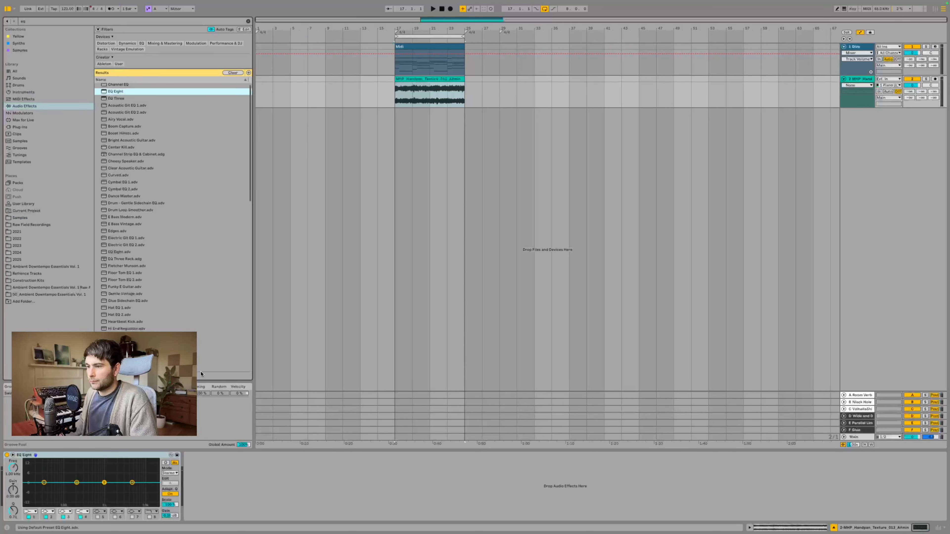
# Step: Filter the handpan track in EQ Eight with a low cut on band 1 and a high cut on band 8
pyautogui.click(44, 483)
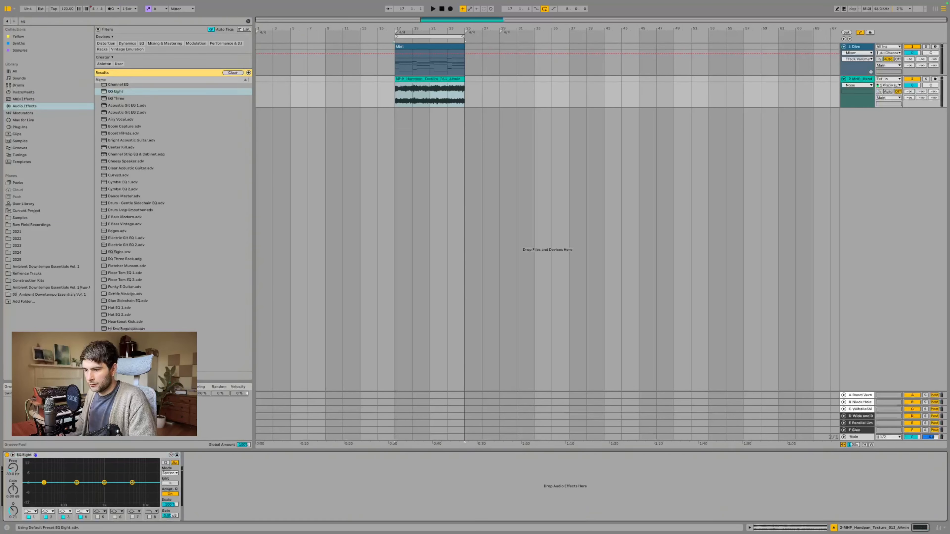
pyautogui.click(34, 512)
pyautogui.click(36, 498)
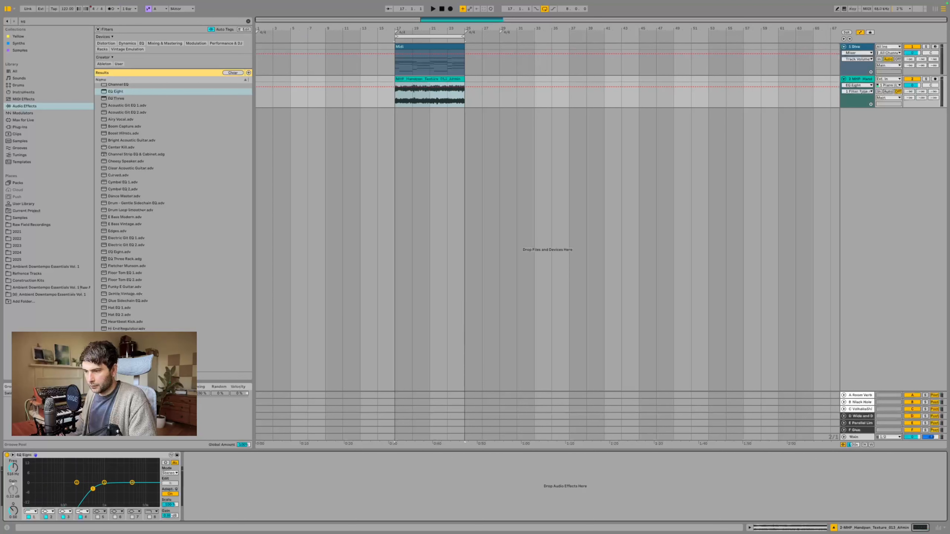
pyautogui.click(150, 518)
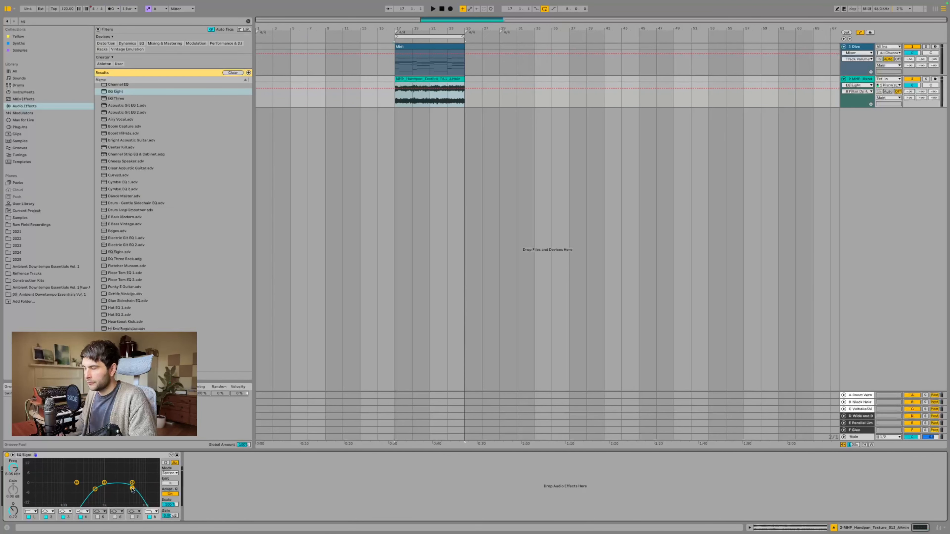
# Step: Play the Diva chords with the handpan texture, lower both track volumes to balance them and check the handpan clip's settings
pyautogui.click(912, 85)
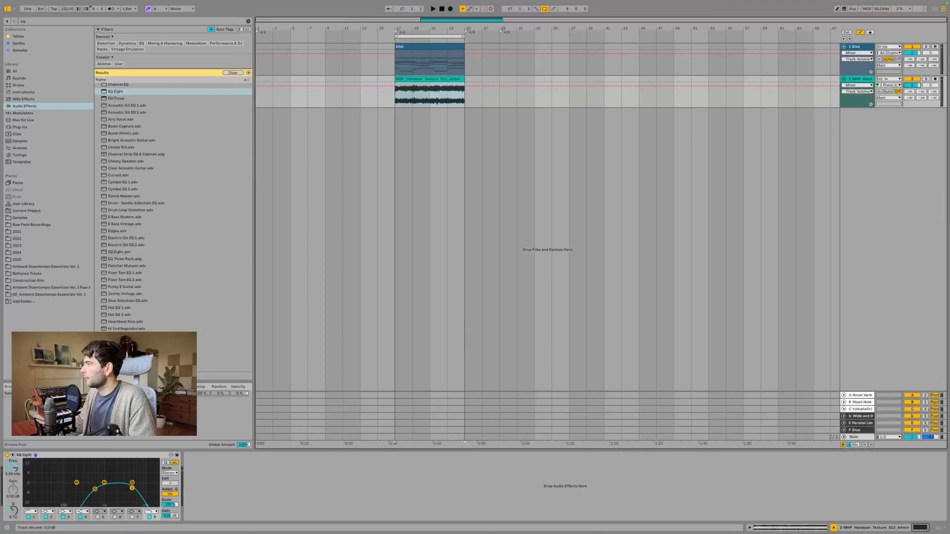
pyautogui.press('space')
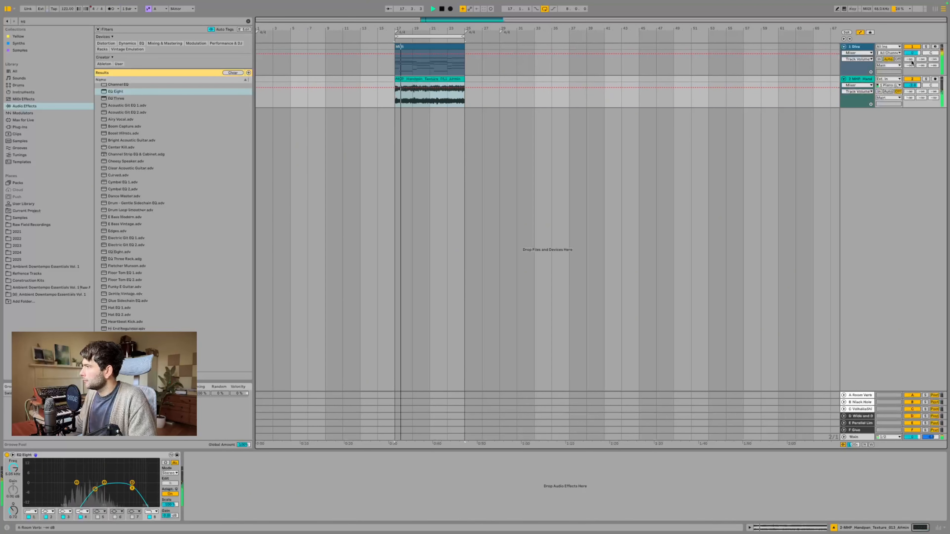
pyautogui.doubleClick(456, 80)
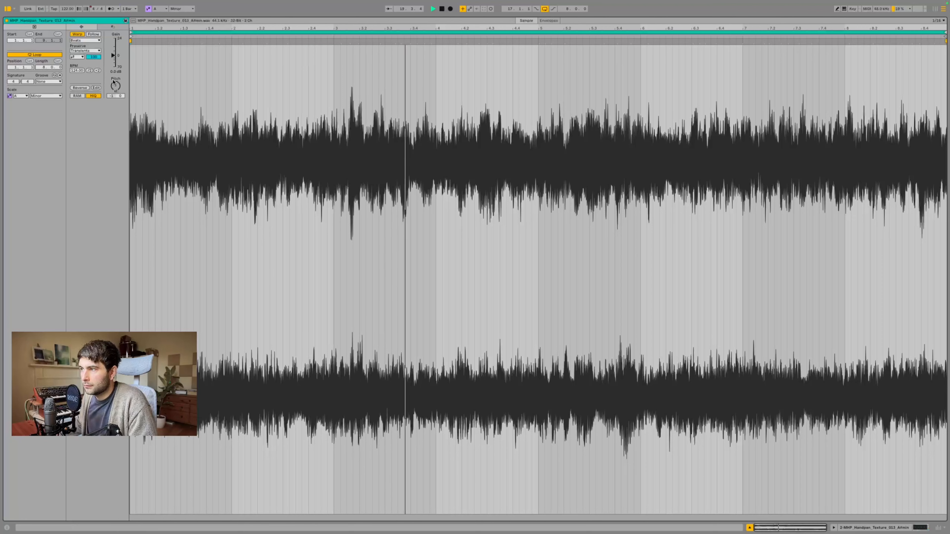
pyautogui.click(921, 527)
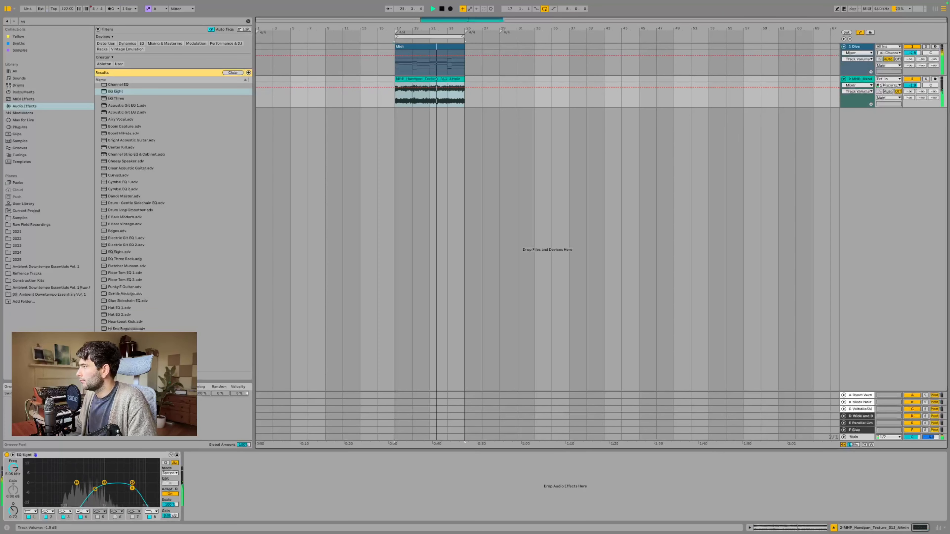
pyautogui.moveTo(912, 52); pyautogui.dragTo(912, 57)
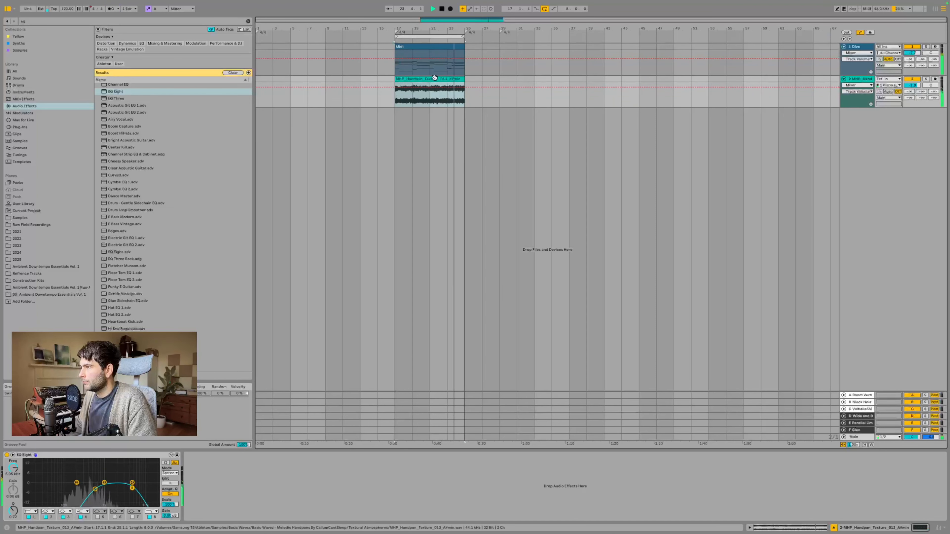
# Step: Delete the handpan texture 013 clip and return the browser to the Samples folder with the search cleared
pyautogui.press('Delete')
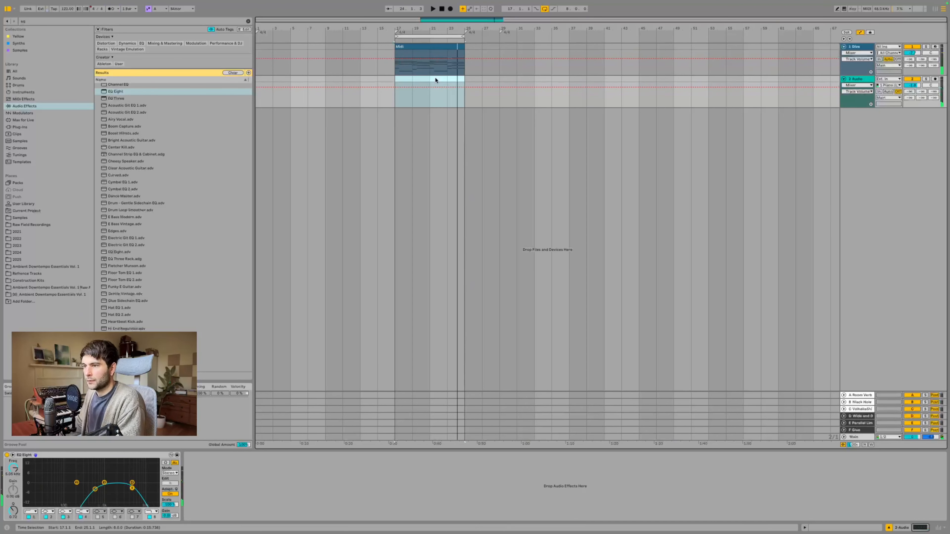
pyautogui.click(31, 211)
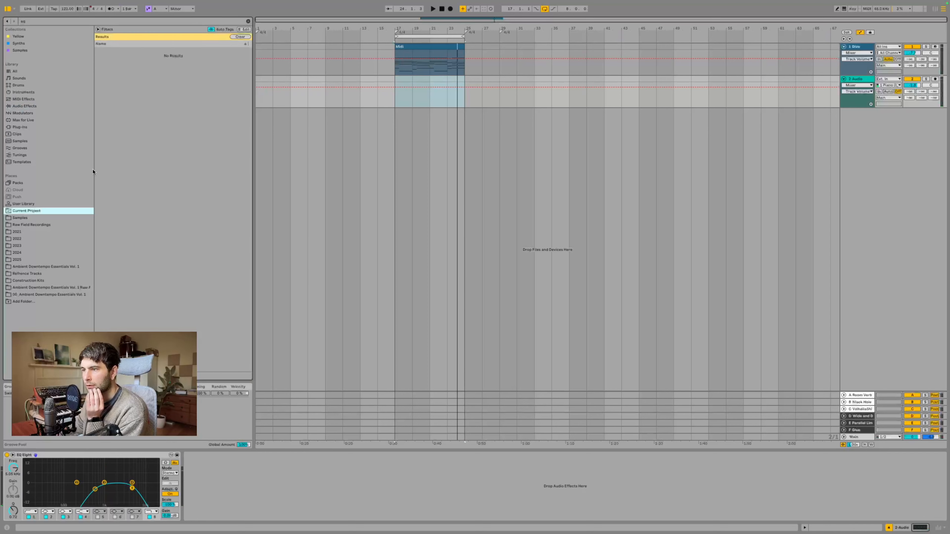
pyautogui.click(248, 21)
pyautogui.click(18, 217)
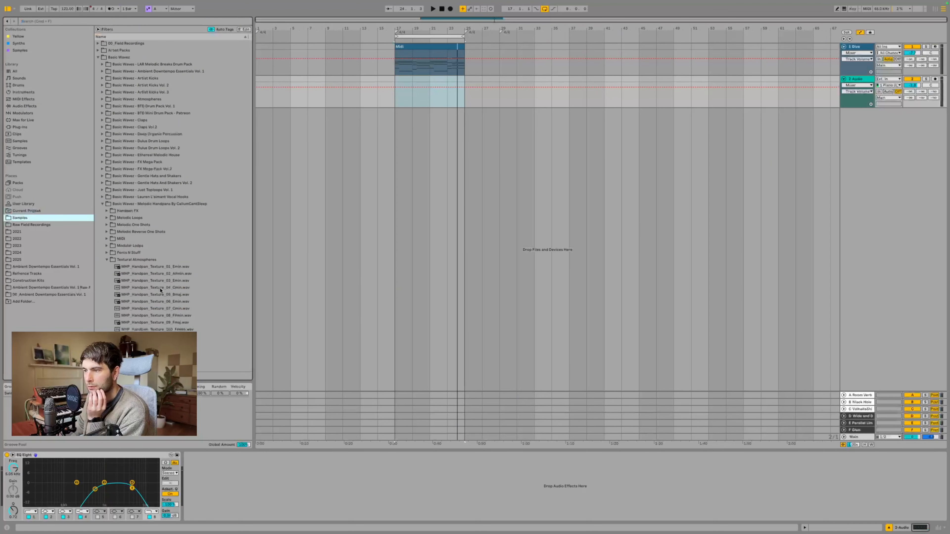
# Step: Audition handpan textures 019, 020 and 021 in the Textural Atmospheres folder
pyautogui.click(156, 317)
pyautogui.click(171, 324)
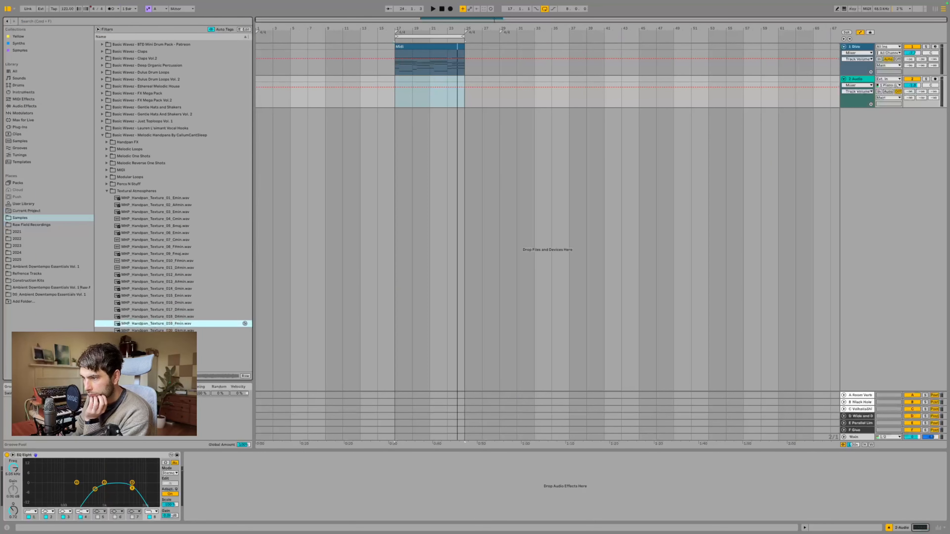
pyautogui.scroll(-5, 185, 313)
pyautogui.click(190, 264)
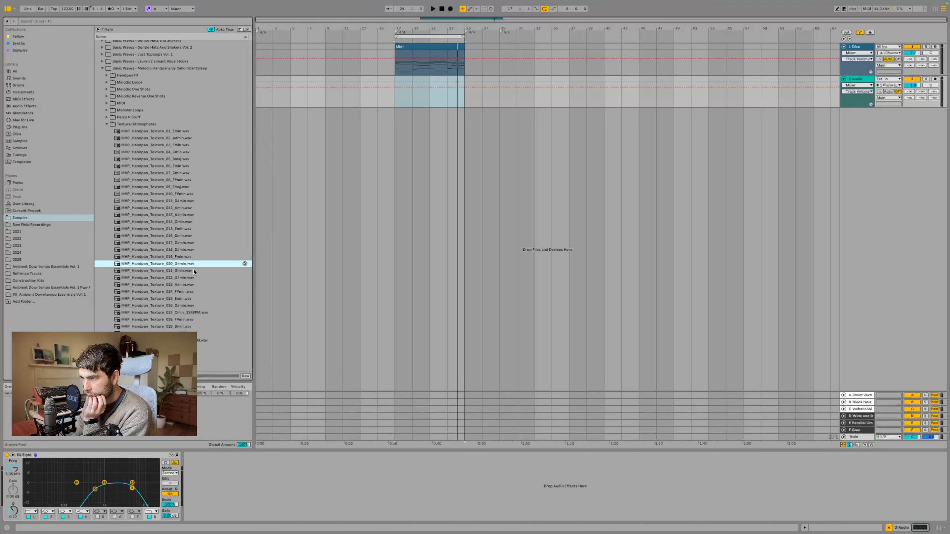
pyautogui.click(194, 271)
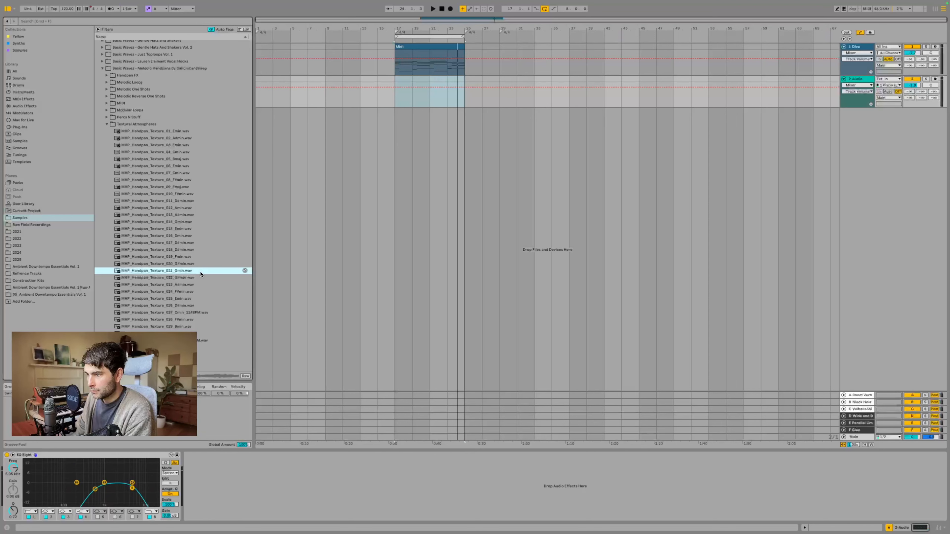
# Step: Place handpan texture 021 on the handpan track at bar 17 and transpose the clip to match A minor
pyautogui.moveTo(197, 272); pyautogui.dragTo(397, 100)
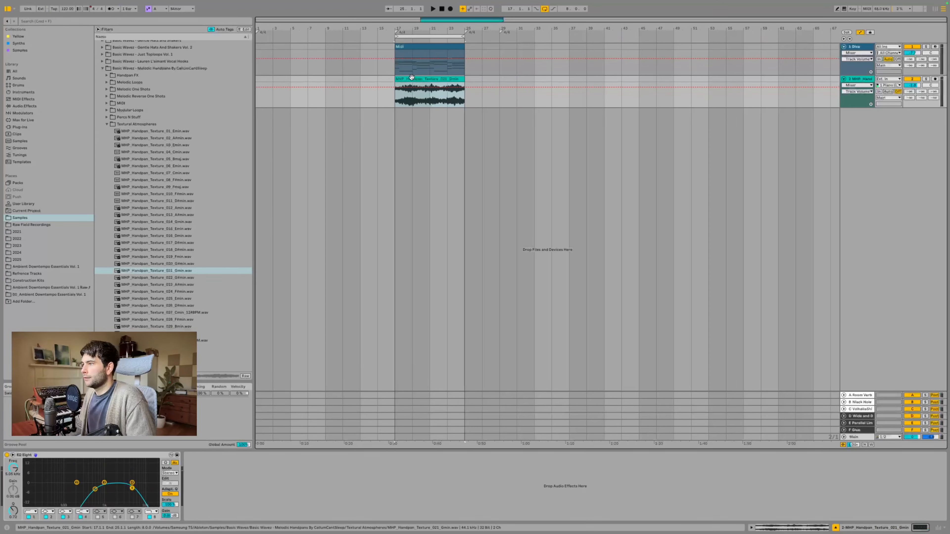
pyautogui.doubleClick(412, 79)
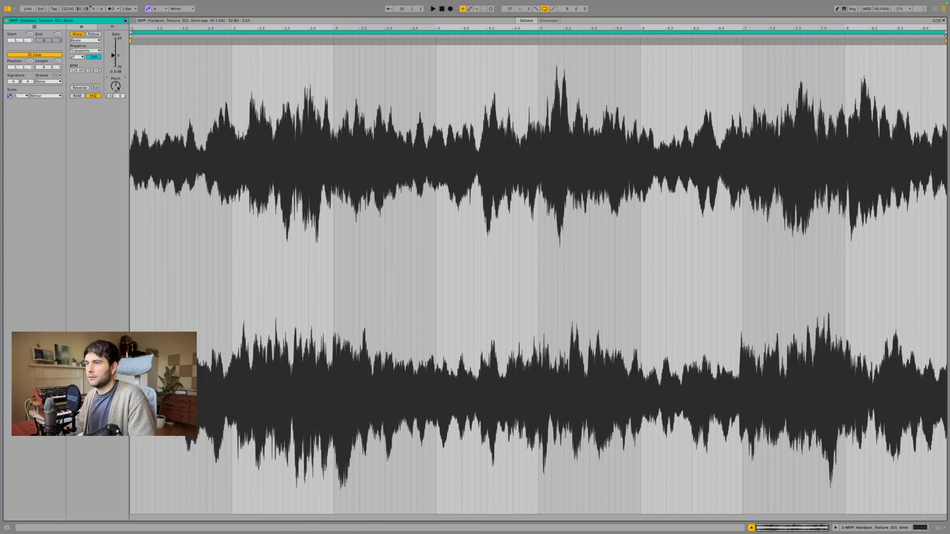
pyautogui.click(914, 527)
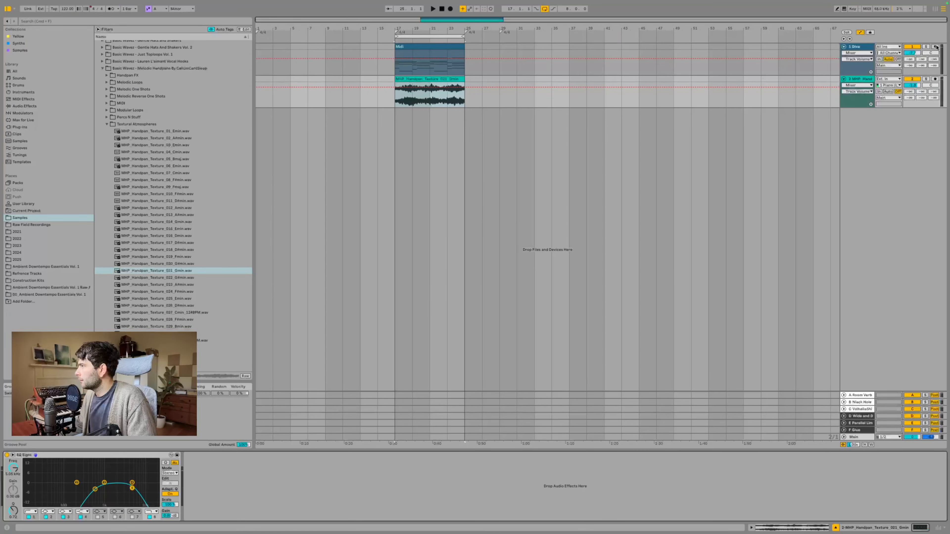
# Step: Play the chords with handpan texture 021, adjust the handpan track's volume and set the clip's warp mode to Complex Pro
pyautogui.press('space')
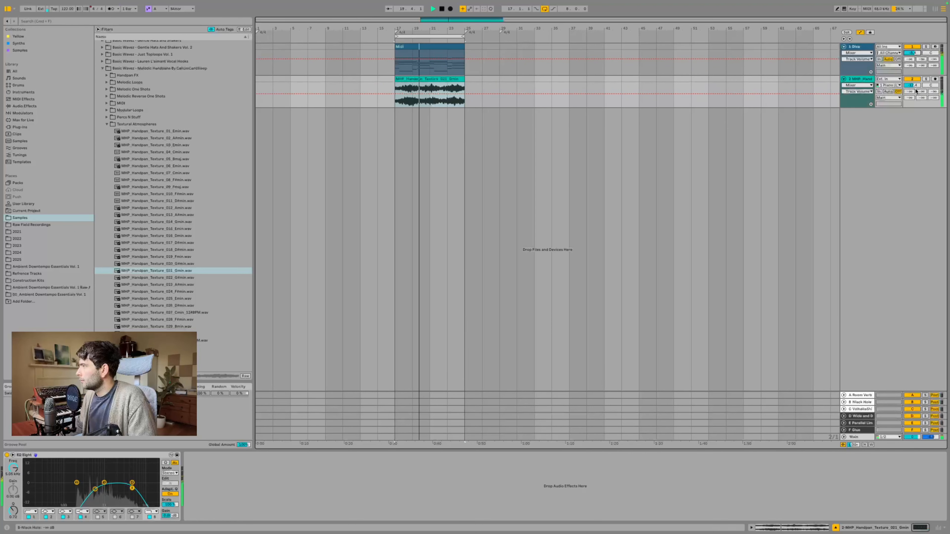
pyautogui.moveTo(913, 86); pyautogui.dragTo(912, 83)
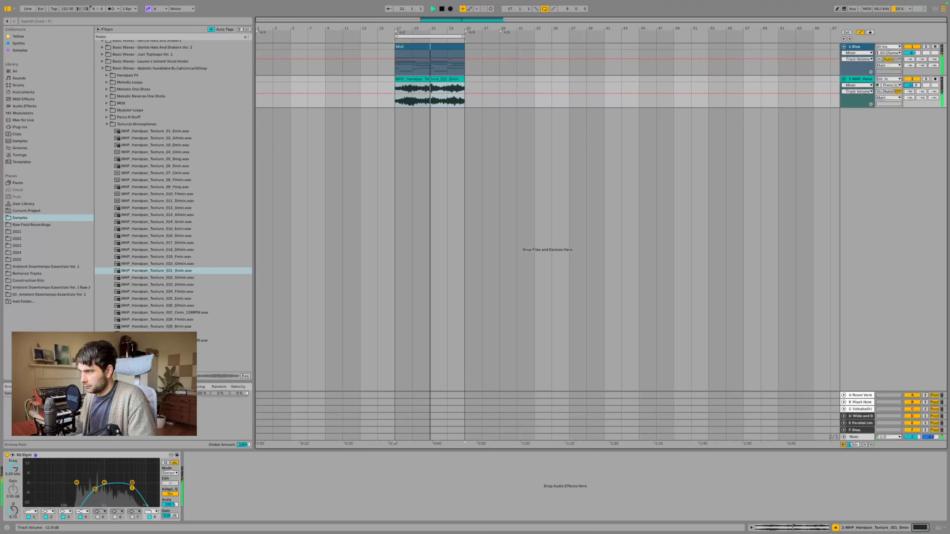
pyautogui.doubleClick(446, 79)
pyautogui.click(85, 40)
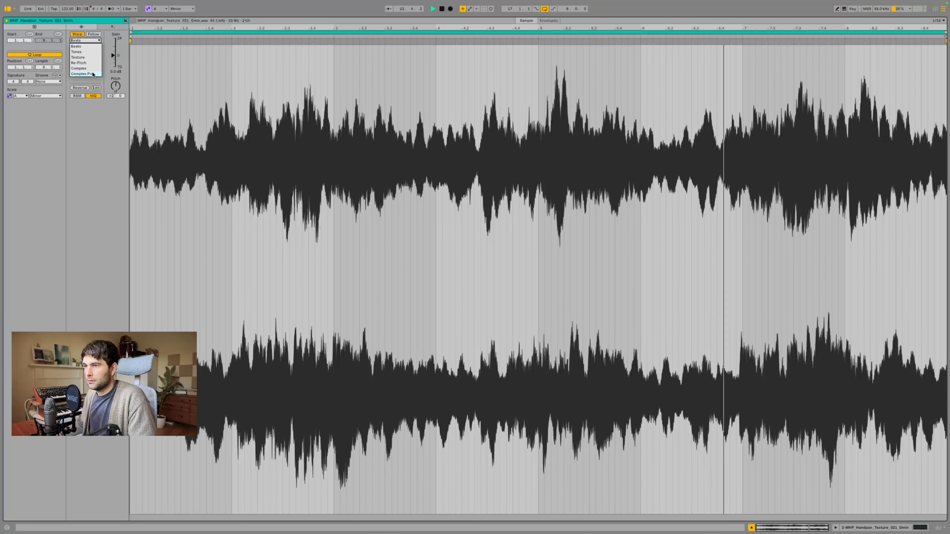
pyautogui.click(82, 77)
pyautogui.hotkey('shift', 'Tab')
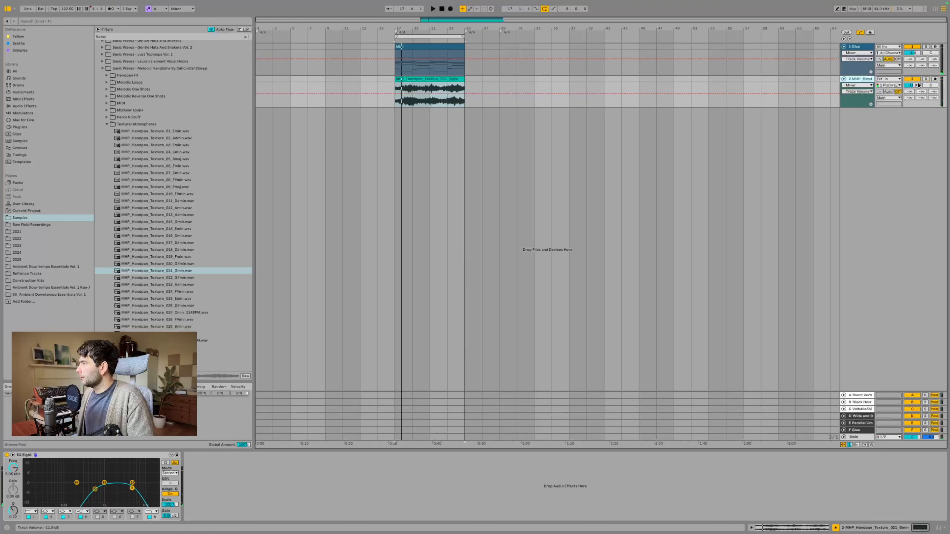
pyautogui.click(855, 46)
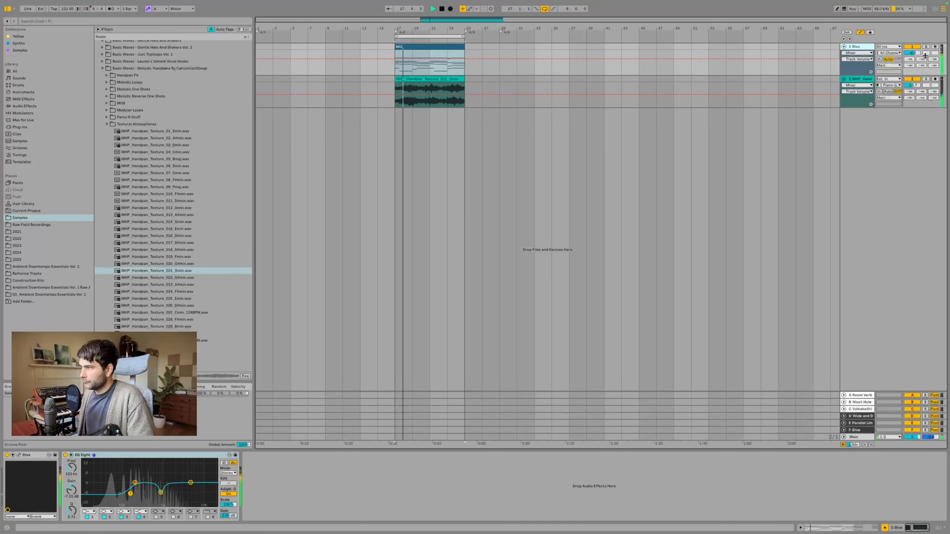
pyautogui.click(850, 78)
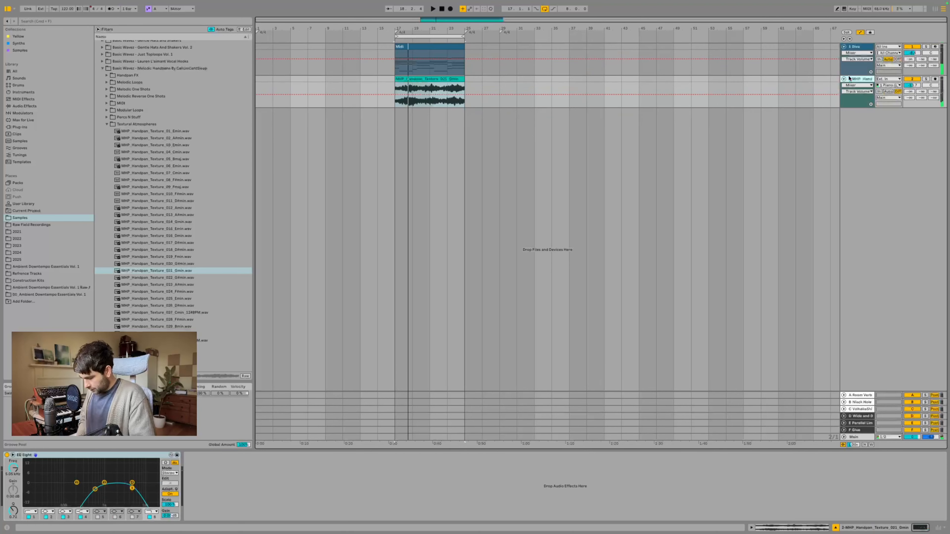
pyautogui.press('super+shift+t')
pyautogui.click(869, 121)
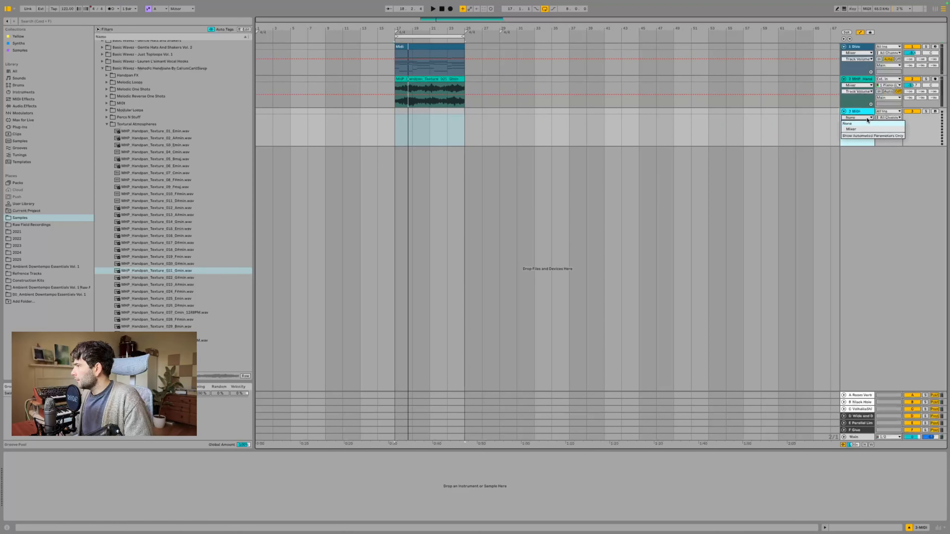
pyautogui.click(54, 21)
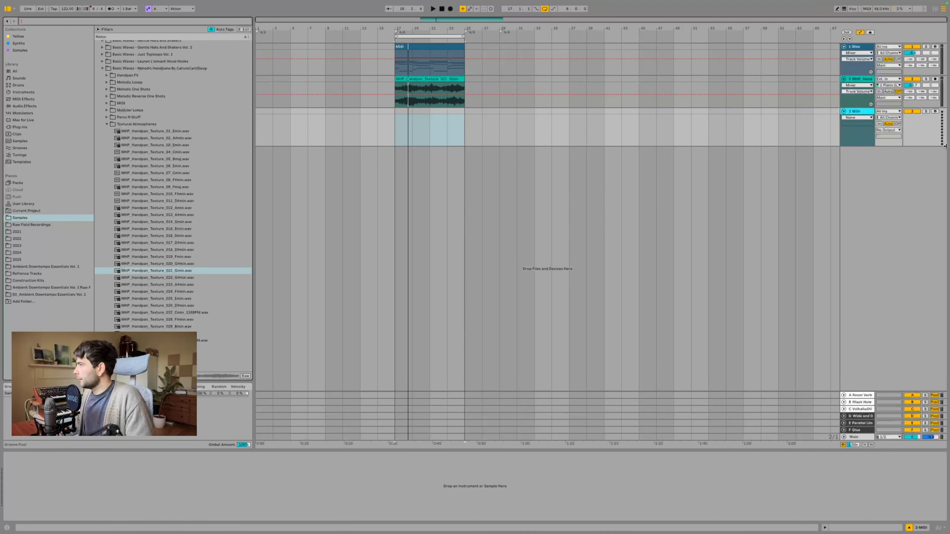
pyautogui.click(886, 112)
pyautogui.click(883, 117)
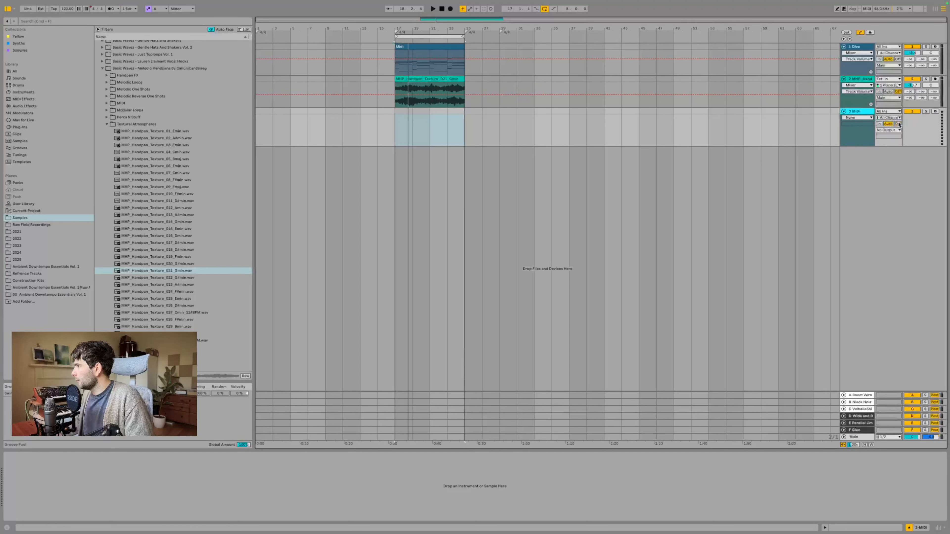
pyautogui.click(894, 118)
pyautogui.click(893, 124)
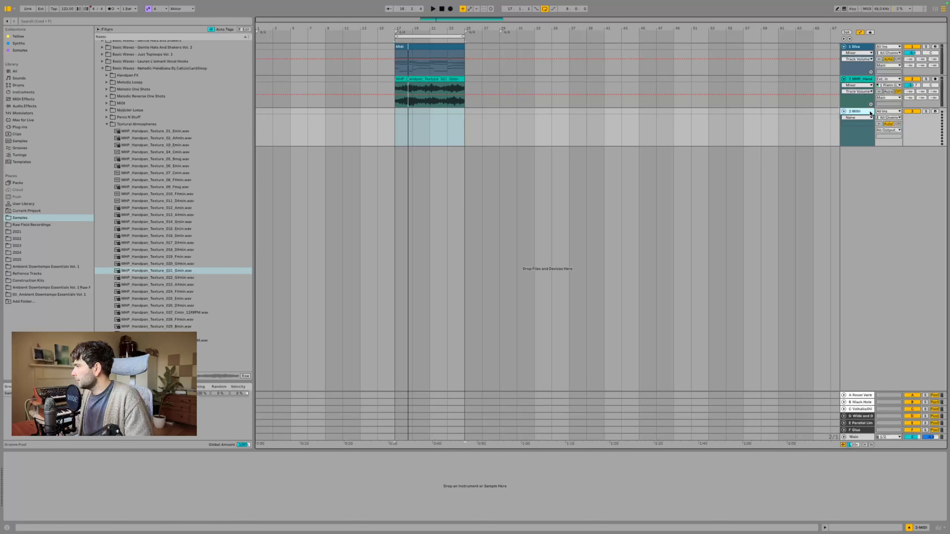
pyautogui.click(890, 112)
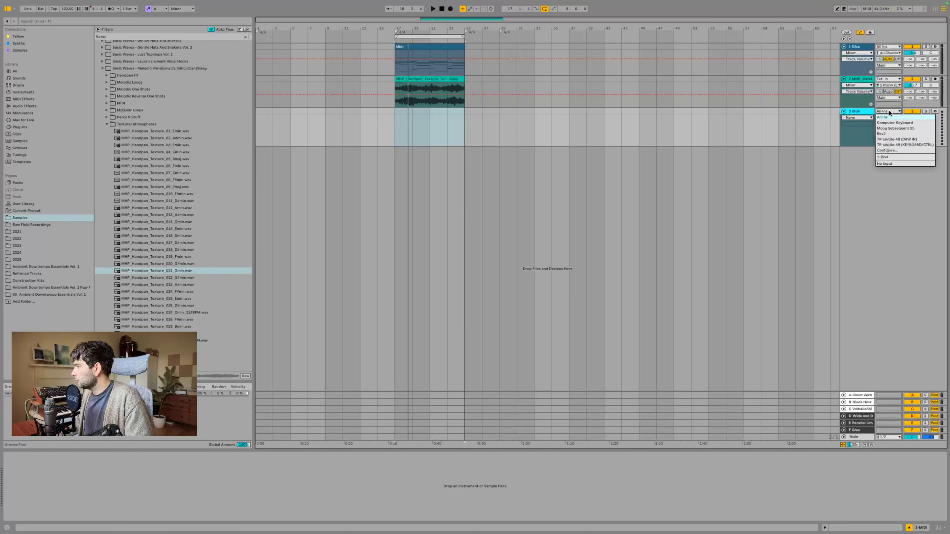
pyautogui.click(896, 133)
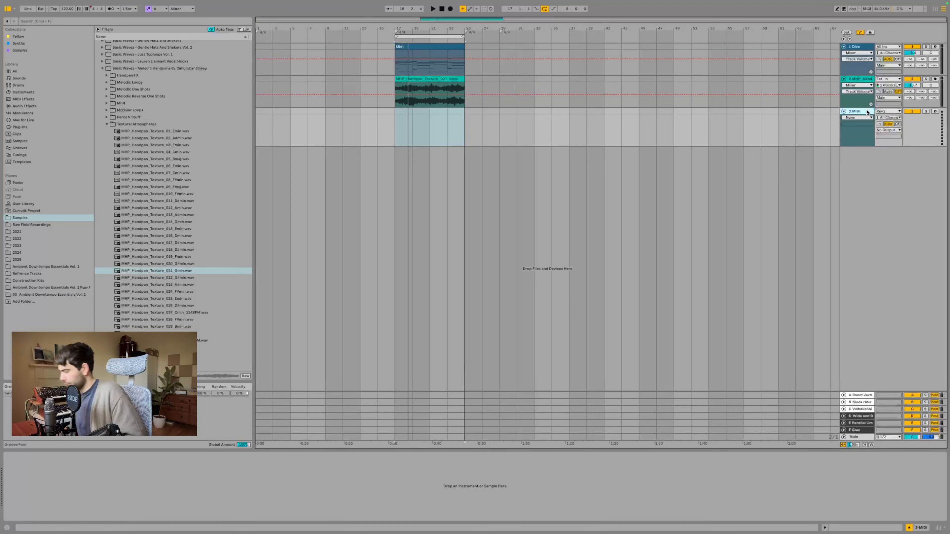
pyautogui.press('Delete')
# Step: Add an audio track below the handpan track and set its external input to the 11/12 Rev 2 channels
pyautogui.press('super+t')
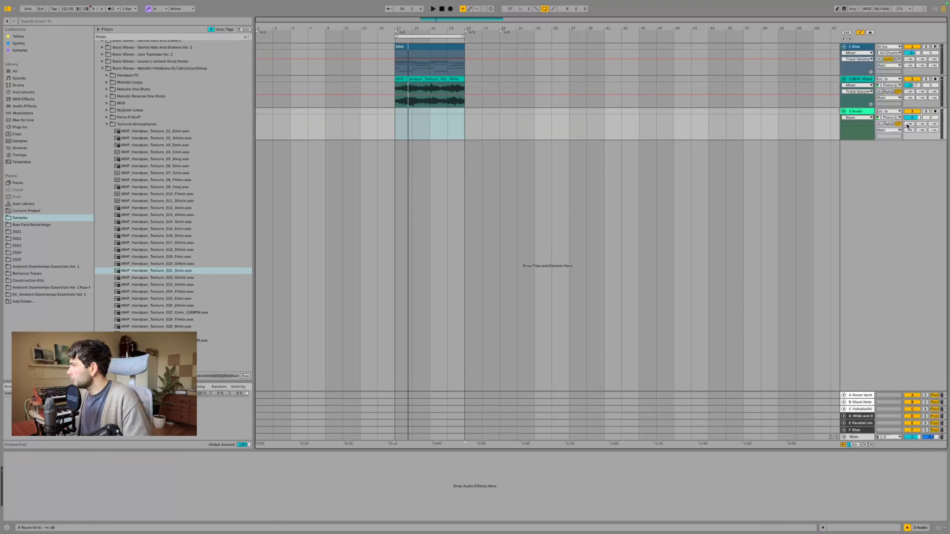
pyautogui.click(891, 119)
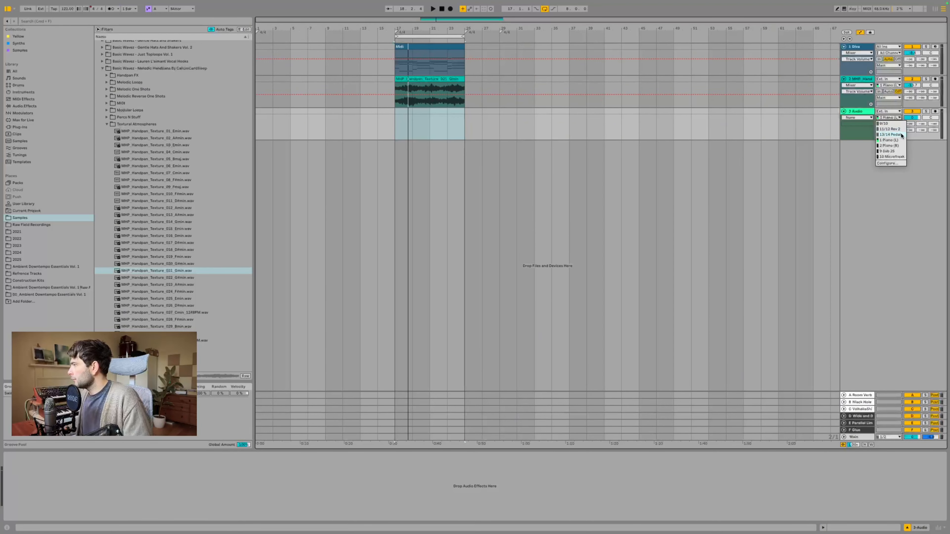
pyautogui.click(900, 129)
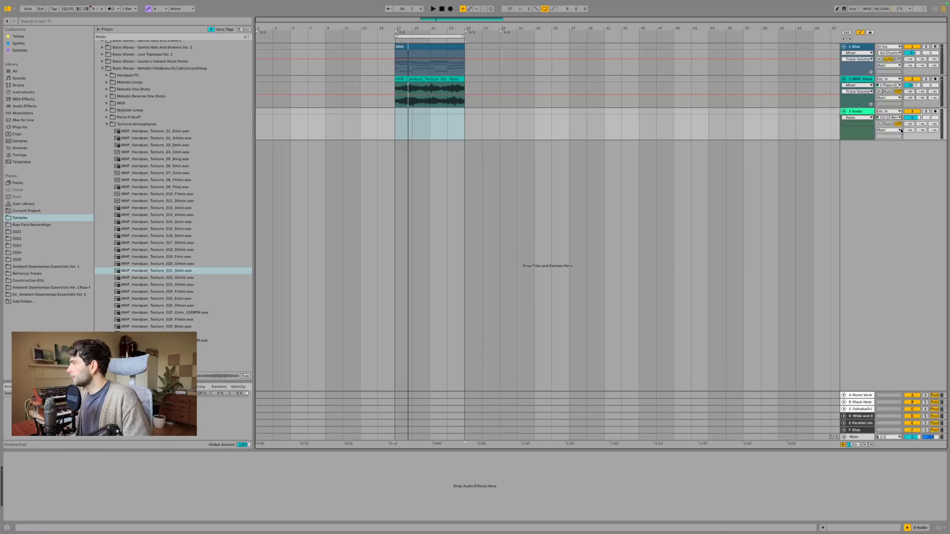
# Step: Play the loop from bar 17, arm the new audio track and record the Rev 2 synth over bars 17 to 25
pyautogui.click(395, 110)
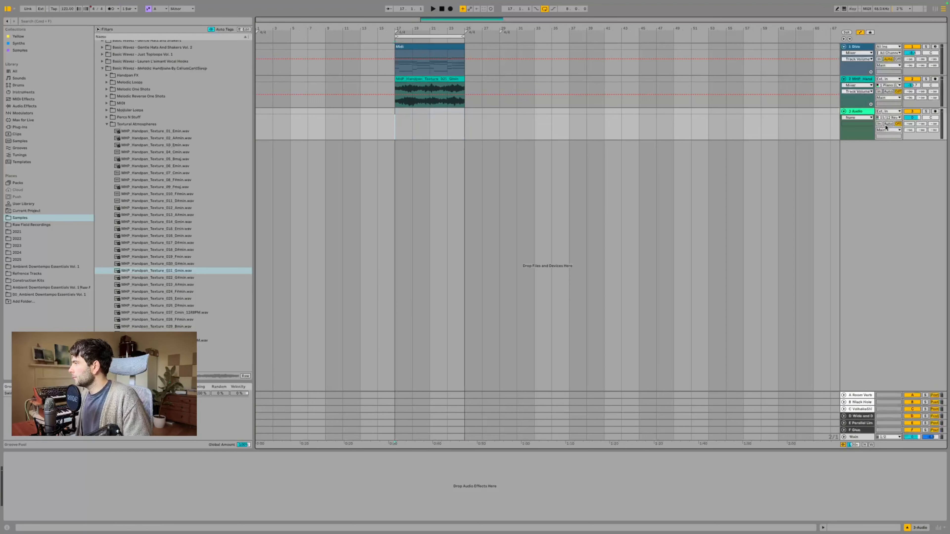
pyautogui.press('space')
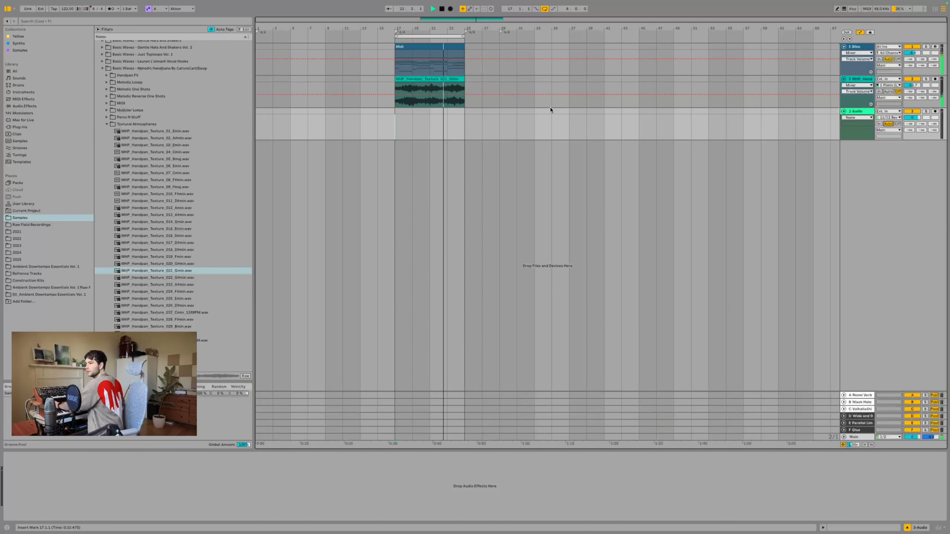
pyautogui.click(935, 112)
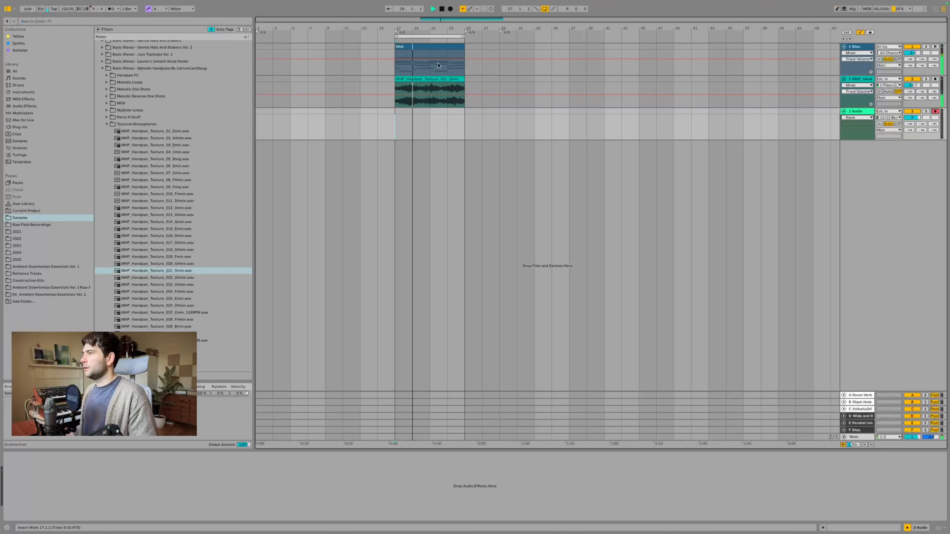
pyautogui.click(450, 9)
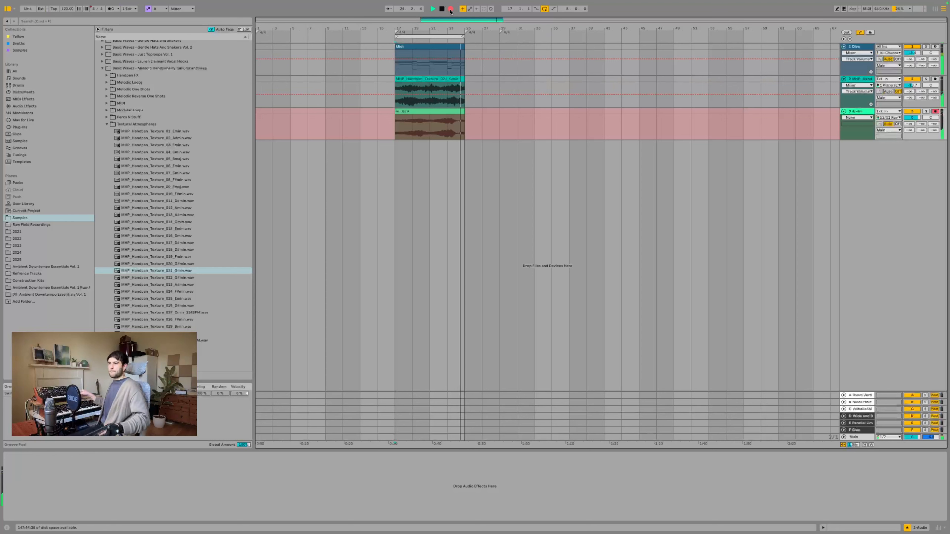
pyautogui.press('space')
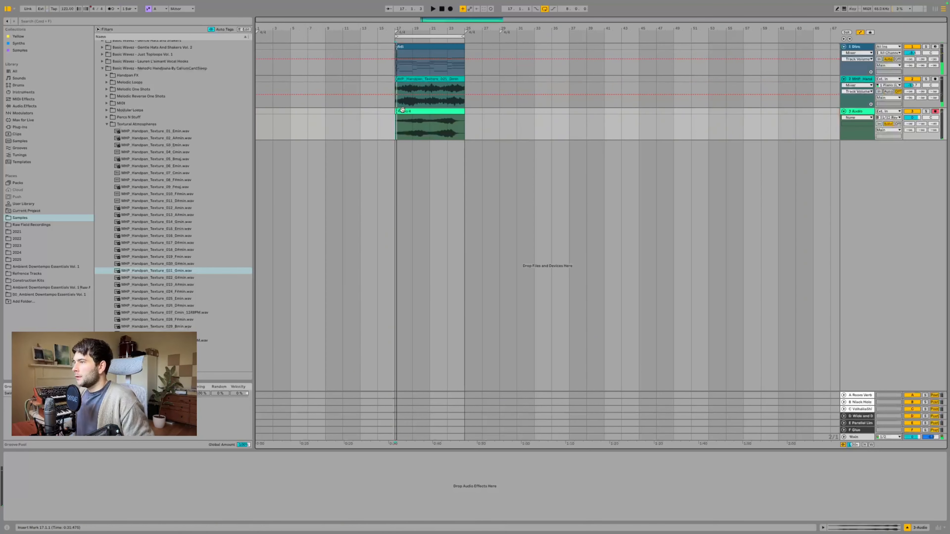
# Step: Adjust the recorded synth clip to fill bars 17 to 25 and delete the audio between bars 25 and 49
pyautogui.moveTo(396, 112)
pyautogui.mouseDown()
pyautogui.moveTo(275, 108)
pyautogui.moveTo(440, 117)
pyautogui.moveTo(405, 116)
pyautogui.mouseUp()
pyautogui.moveTo(468, 129); pyautogui.dragTo(675, 130)
pyautogui.press('Delete')
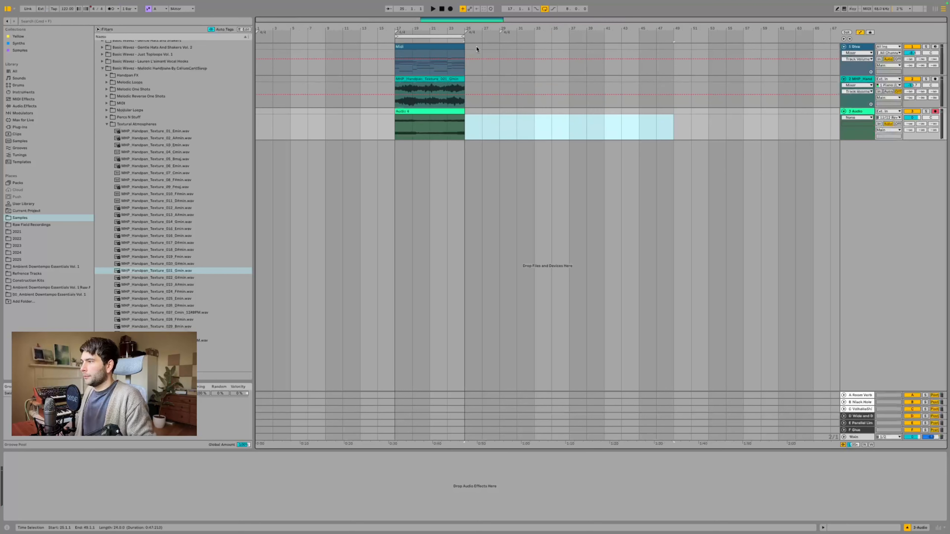
# Step: Search the audio effects for "eq" and add EQ Eight to the recorded synth track
pyautogui.click(38, 21)
pyautogui.write('eq')
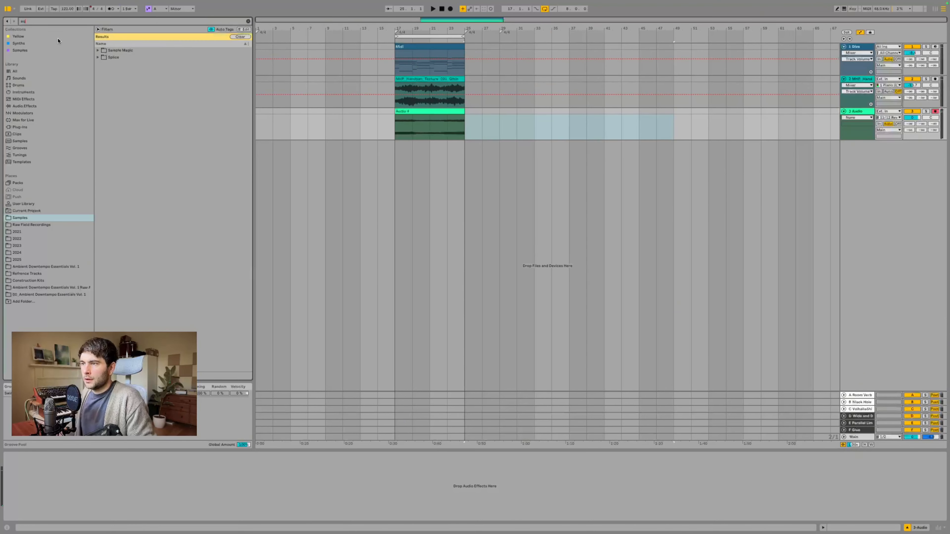
pyautogui.click(21, 106)
pyautogui.moveTo(115, 92); pyautogui.dragTo(111, 499)
# Step: Play the loop and compare it with the recorded synth track muted and unmuted
pyautogui.press('space')
pyautogui.click(439, 112)
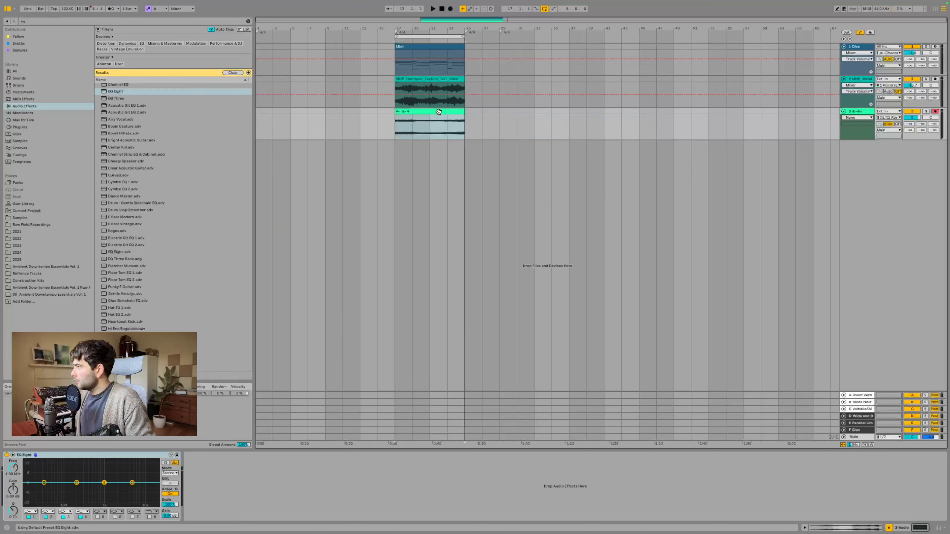
pyautogui.press('space')
pyautogui.click(912, 111)
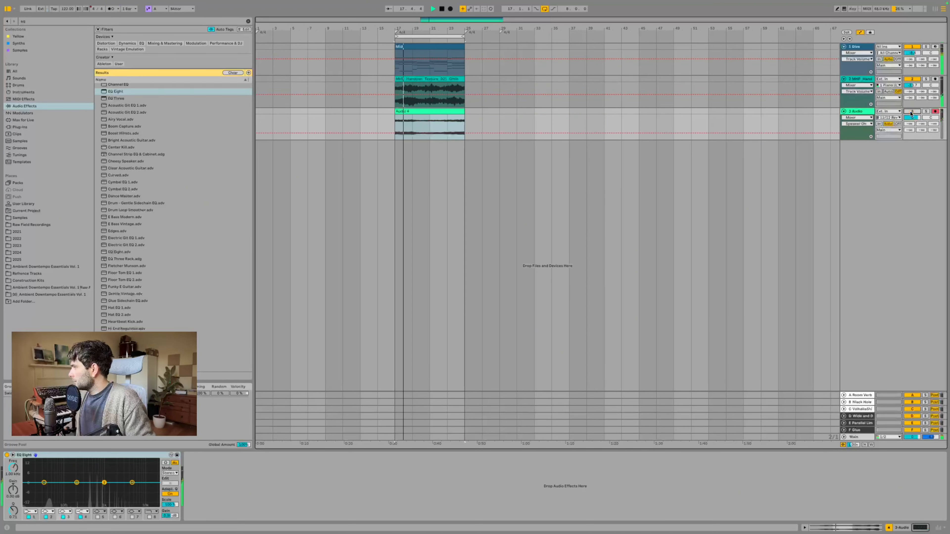
pyautogui.click(912, 111)
# Step: Turn EQ Eight's first band into a low-cut filter and raise its cutoff to about 570 Hz on the synth track
pyautogui.click(34, 512)
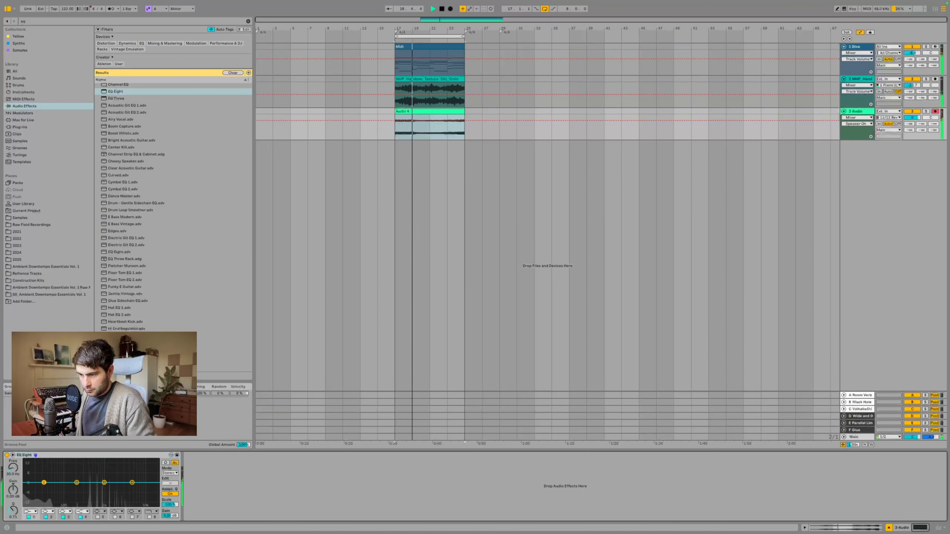
pyautogui.click(32, 473)
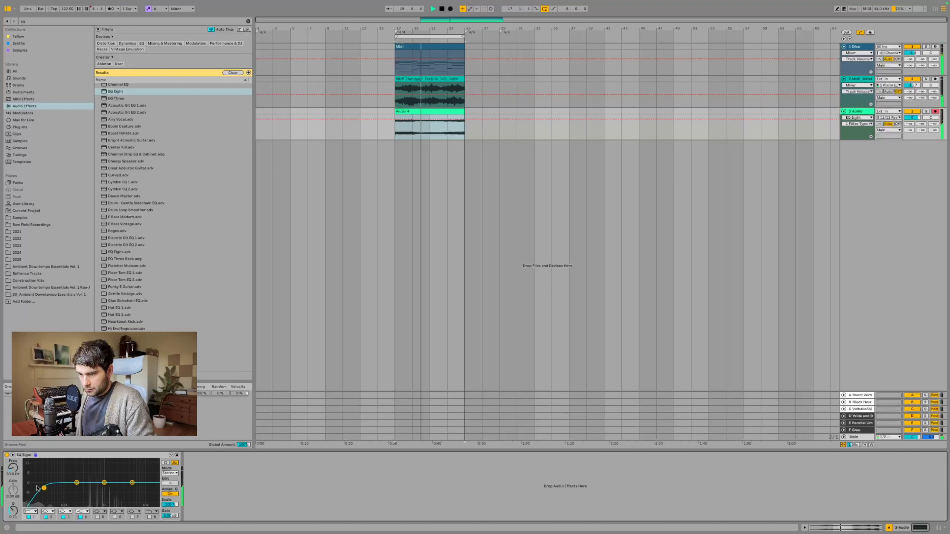
pyautogui.moveTo(52, 490); pyautogui.dragTo(94, 490)
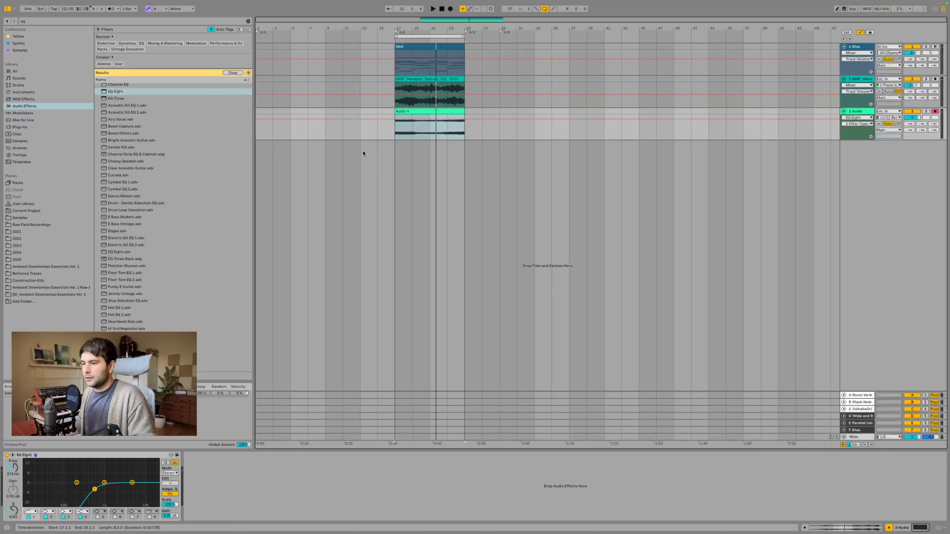
# Step: Search the plug-ins for "shi" and add ValhallaShimmer after EQ Eight on the synth track
pyautogui.click(22, 21)
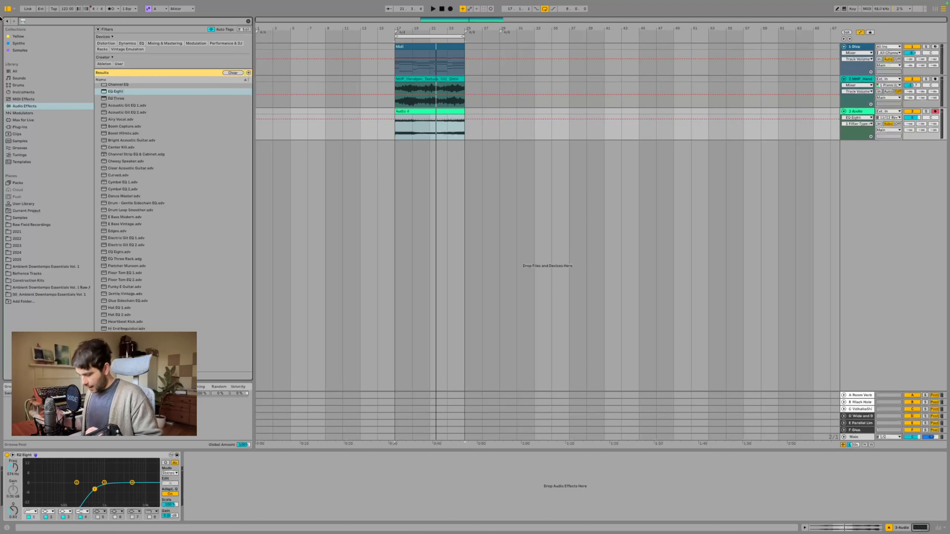
pyautogui.write('shi')
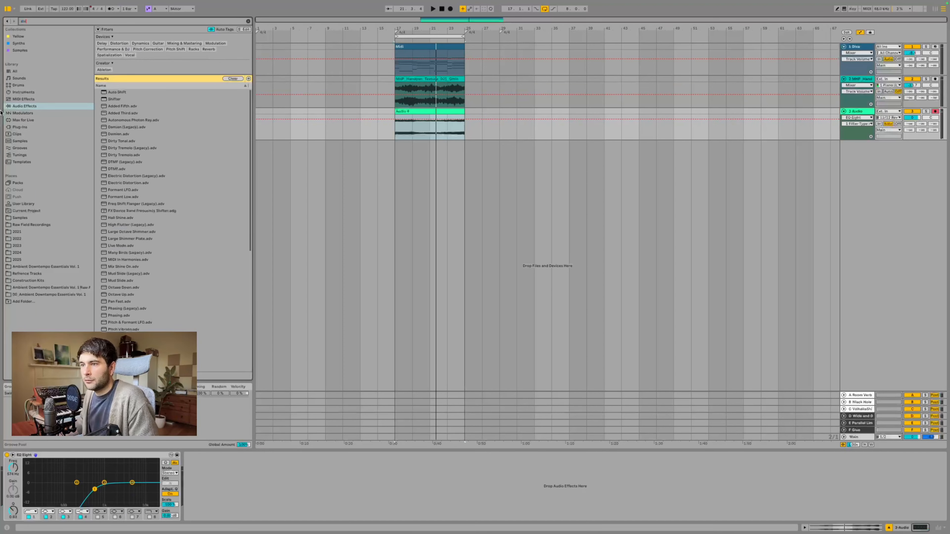
pyautogui.click(31, 126)
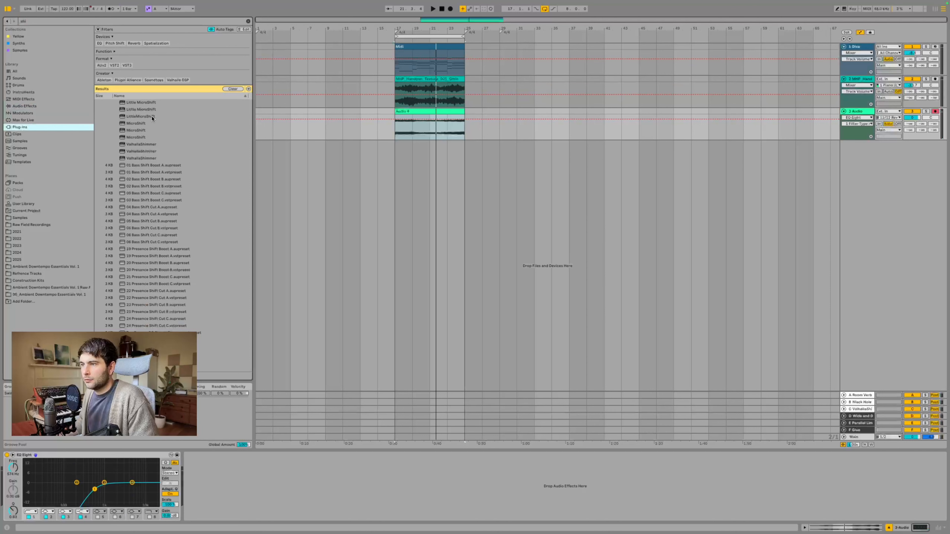
pyautogui.doubleClick(138, 158)
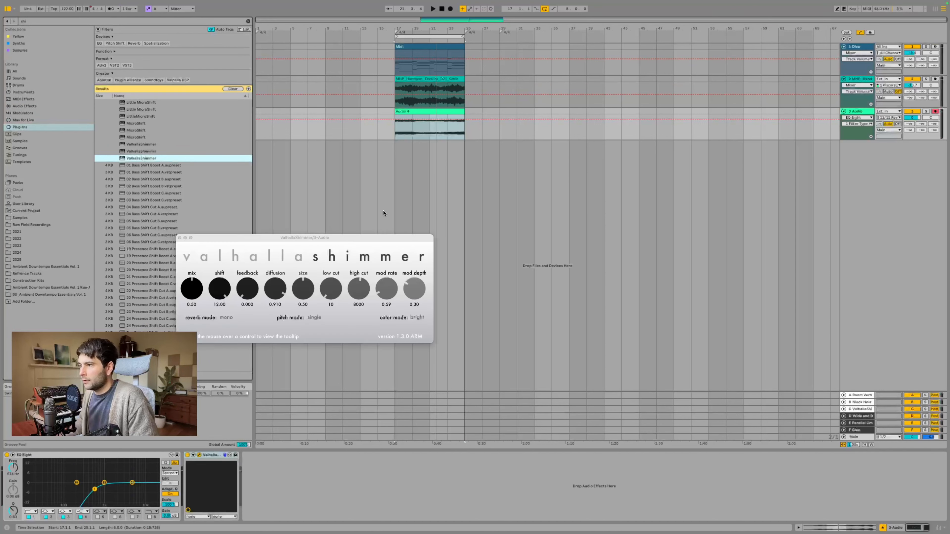
# Step: Set ValhallaShimmer's feedback to 0.128, move its window clear of the browser and play the loop with the synth track soloed
pyautogui.moveTo(249, 287); pyautogui.dragTo(251, 273)
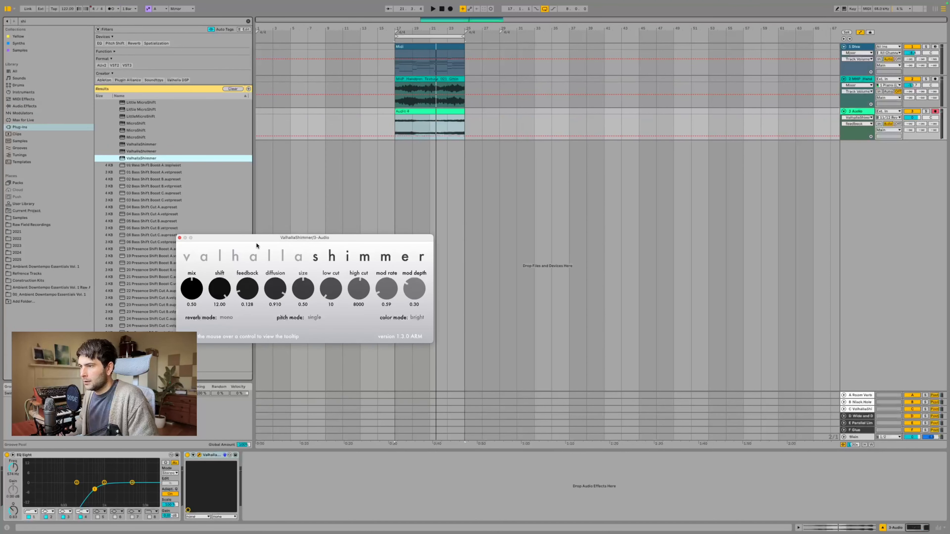
pyautogui.moveTo(259, 236); pyautogui.dragTo(438, 169)
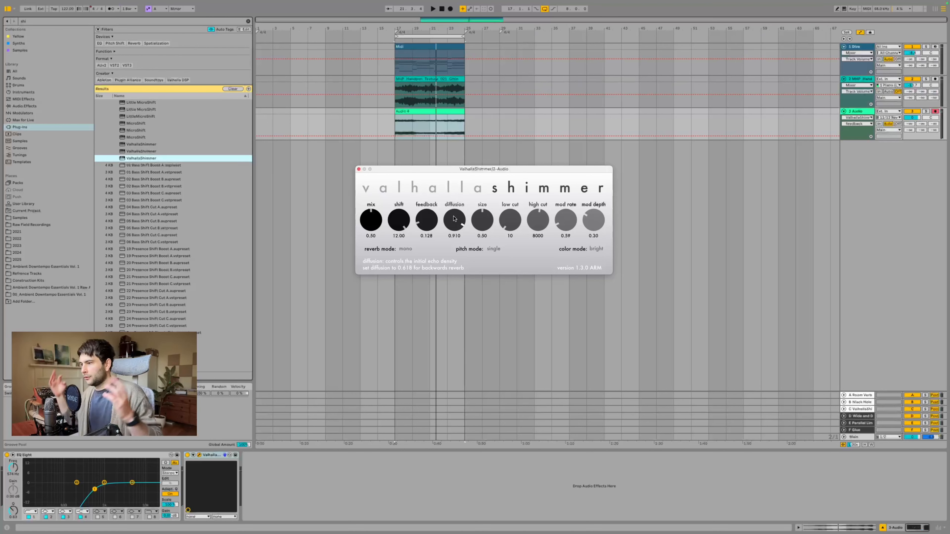
pyautogui.press('space')
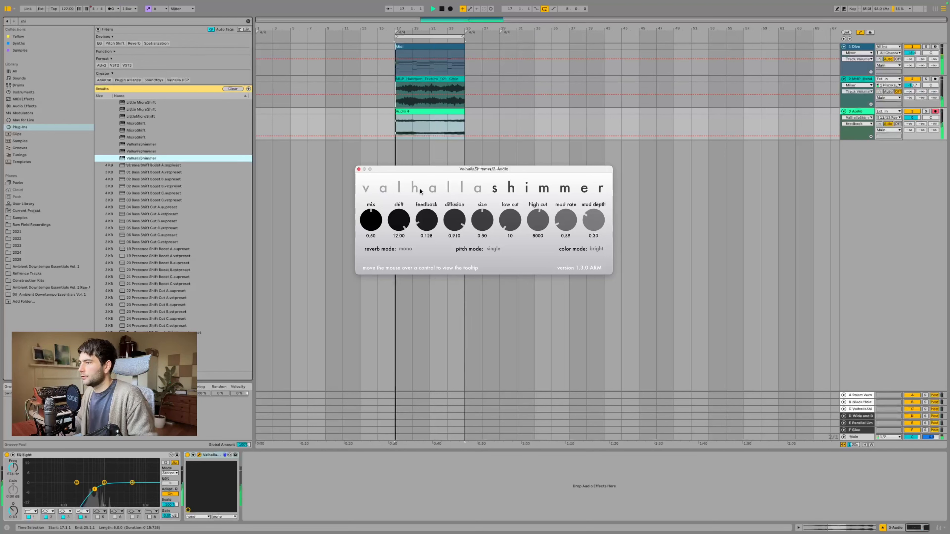
pyautogui.click(927, 112)
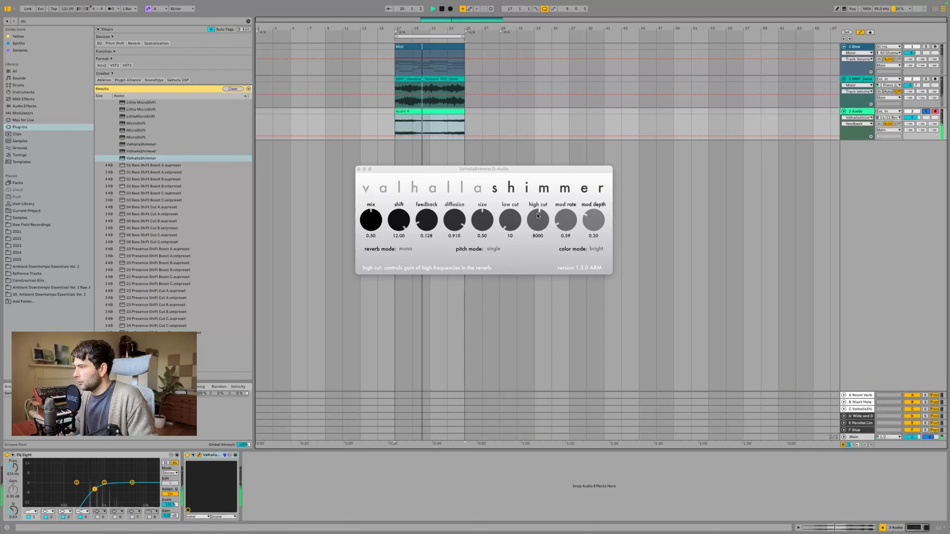
# Step: Set ValhallaShimmer's low cut to 440 and roll off the synth's highs with EQ Eight's band 8 at about 2.8 kHz
pyautogui.moveTo(511, 221)
pyautogui.mouseDown()
pyautogui.moveTo(511, 206)
pyautogui.moveTo(519, 219)
pyautogui.mouseUp()
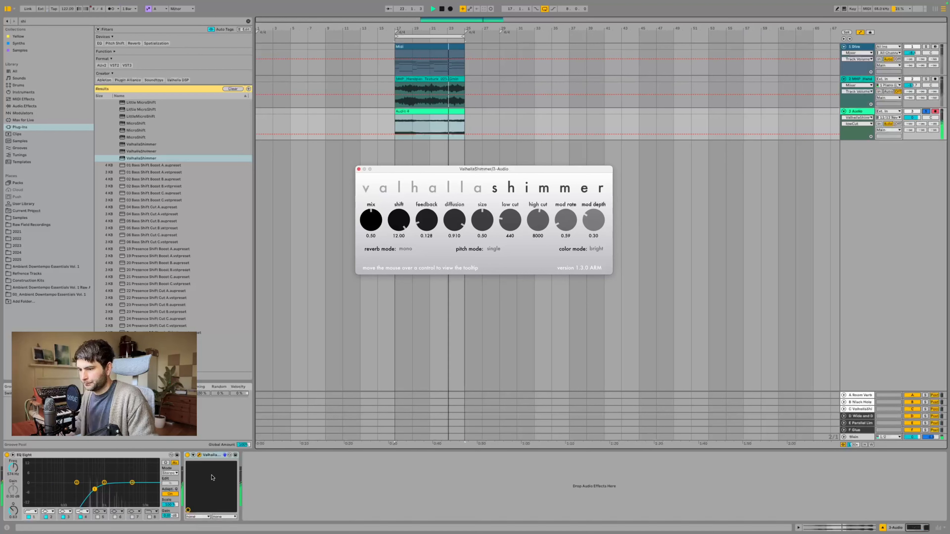
pyautogui.click(149, 517)
pyautogui.moveTo(153, 491); pyautogui.dragTo(122, 487)
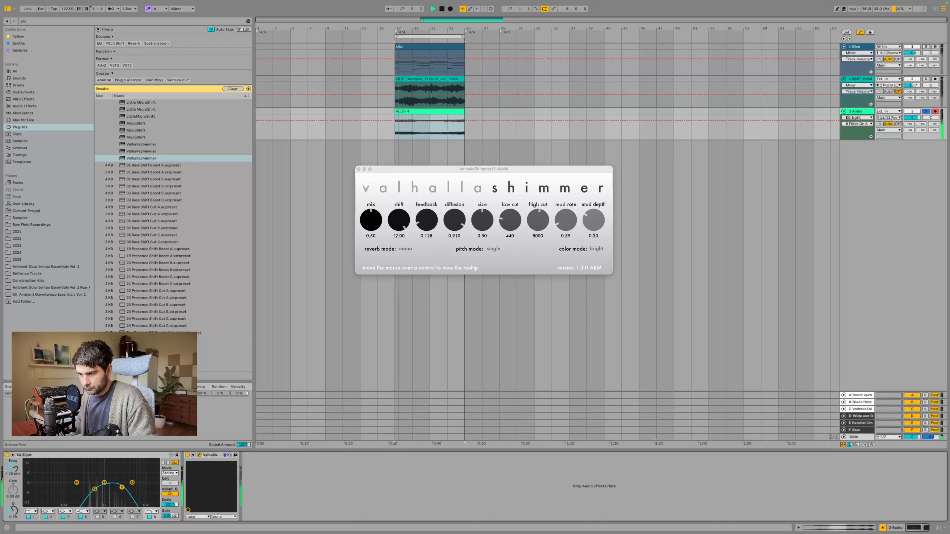
# Step: Close the ValhallaShimmer window and unsolo the synth track to hear it with the other tracks
pyautogui.click(358, 170)
pyautogui.click(427, 137)
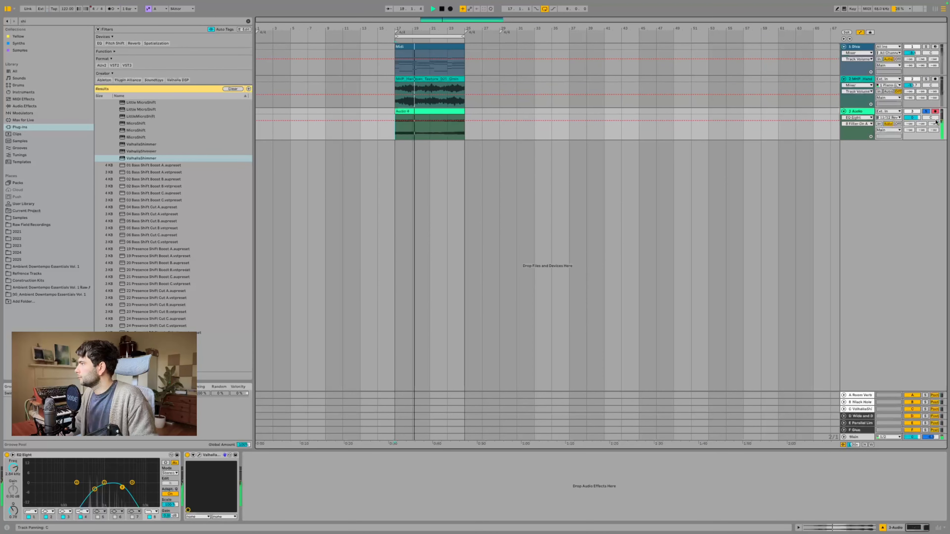
pyautogui.click(926, 111)
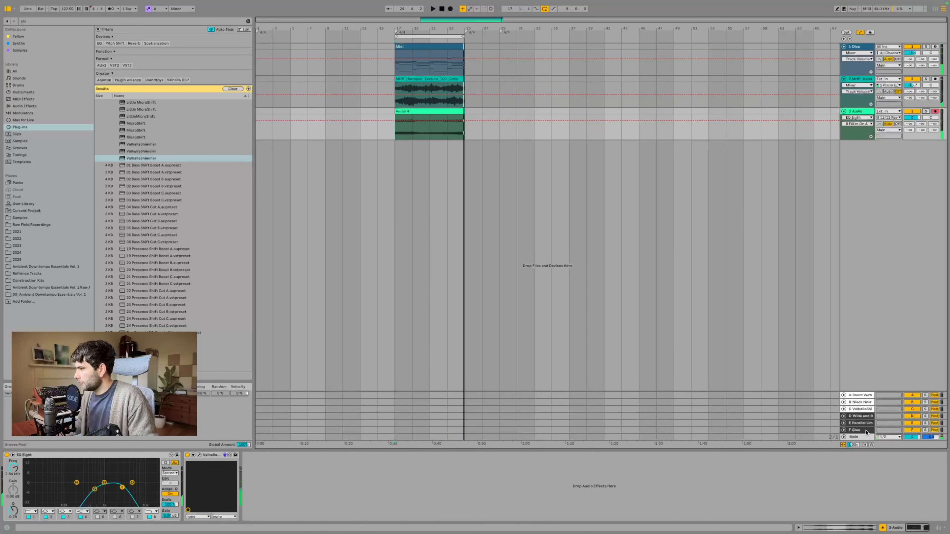
# Step: Search the audio effects for "uti", add Utility to the Main track, lower its gain and play the loop
pyautogui.click(860, 436)
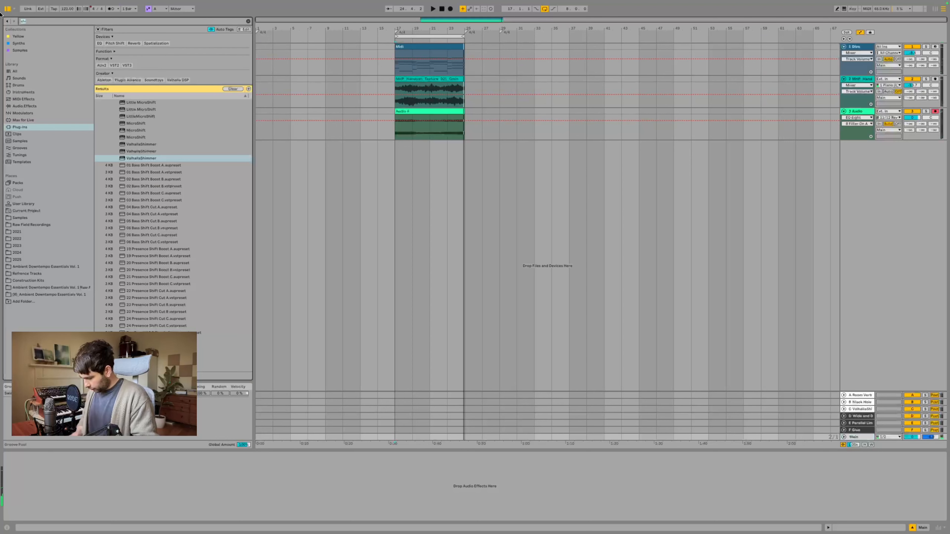
pyautogui.write('uti')
pyautogui.click(24, 106)
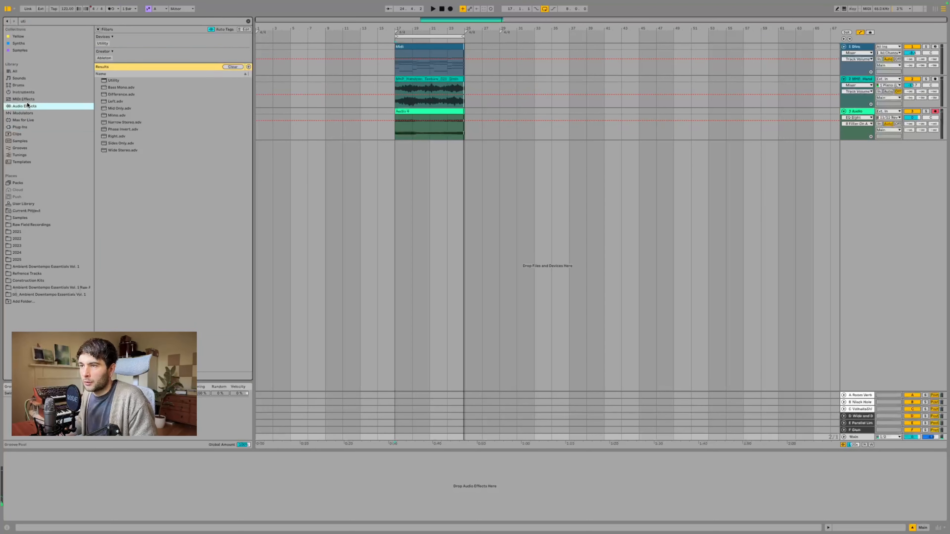
pyautogui.moveTo(104, 84); pyautogui.dragTo(16, 506)
pyautogui.click(45, 483)
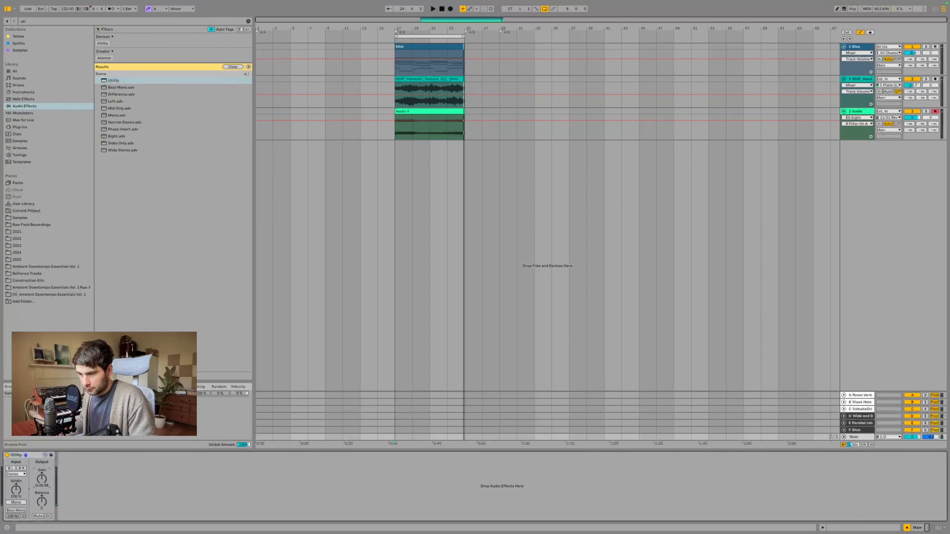
pyautogui.press('space')
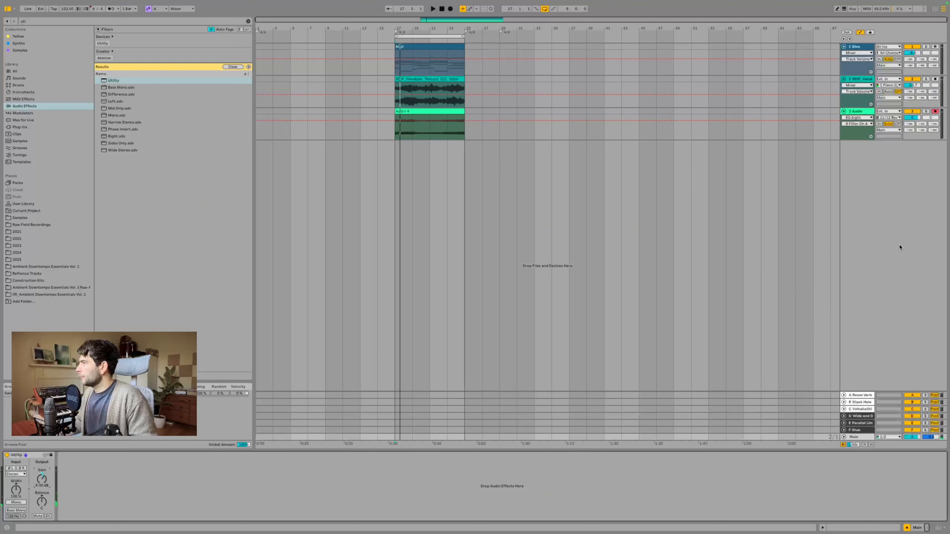
# Step: Insert a new MIDI track below the Diva track and copy the Diva chord clip onto it at bar 17
pyautogui.click(865, 47)
pyautogui.hotkey('ctrl', 'shift', 't')
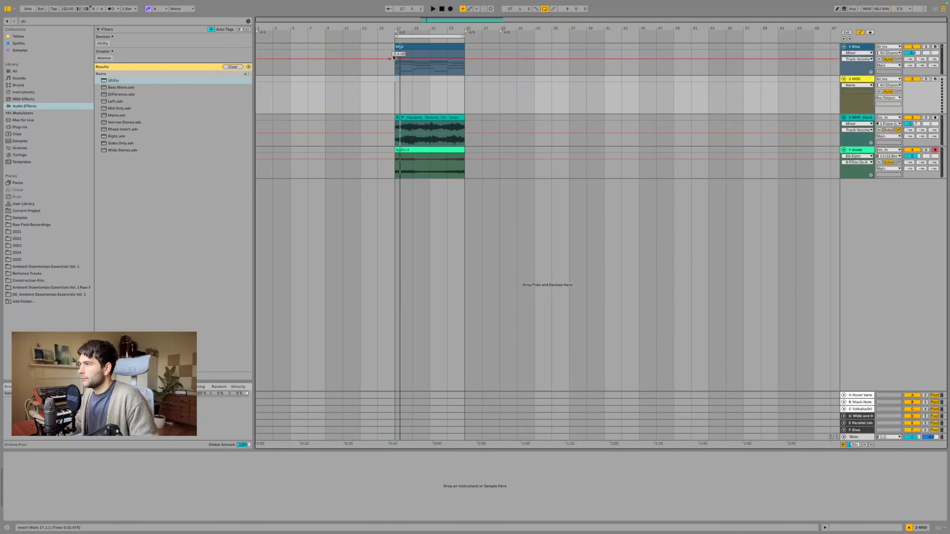
pyautogui.moveTo(412, 91); pyautogui.dragTo(412, 90)
pyautogui.doubleClick(413, 78)
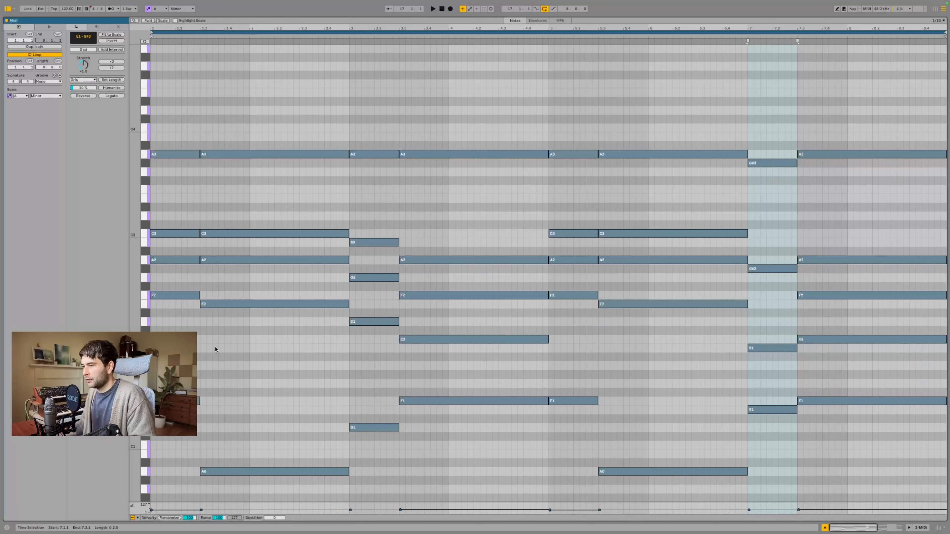
pyautogui.moveTo(206, 390); pyautogui.dragTo(176, 386)
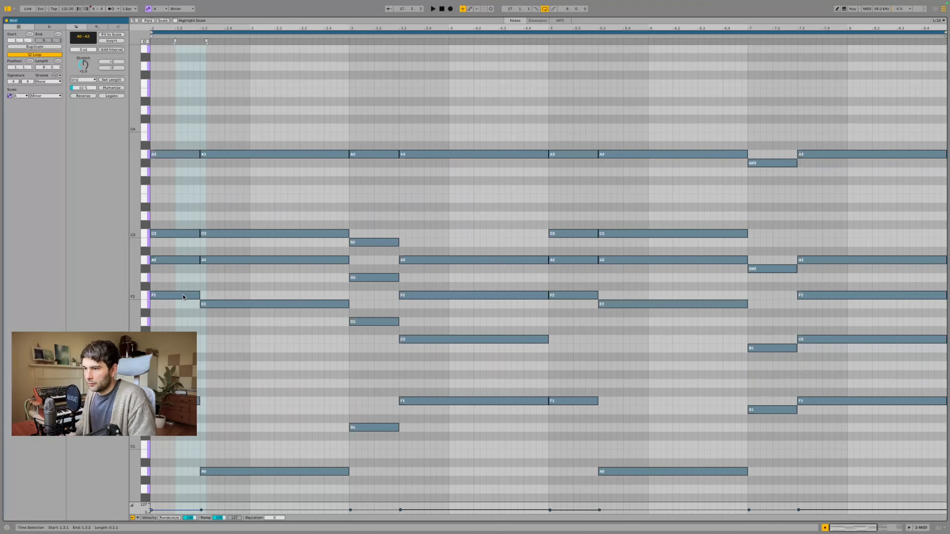
pyautogui.moveTo(169, 303); pyautogui.dragTo(175, 92)
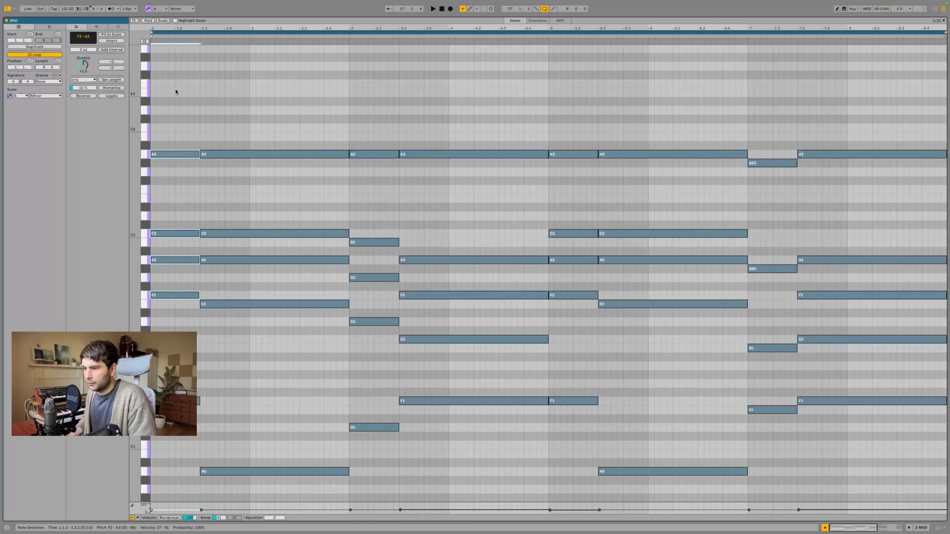
pyautogui.click(921, 528)
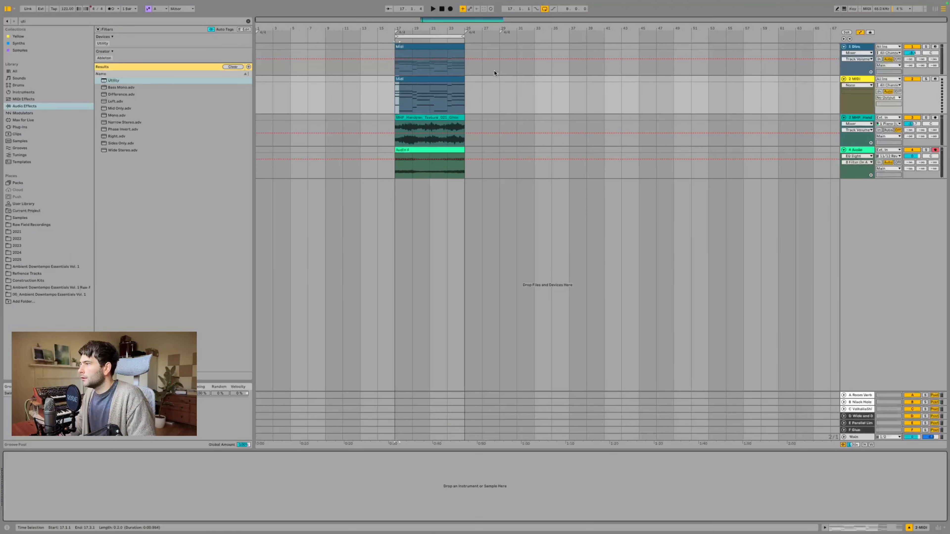
# Step: Search the audio effects, MIDI effects and plug-ins for "extern" for use on the new MIDI track
pyautogui.click(450, 80)
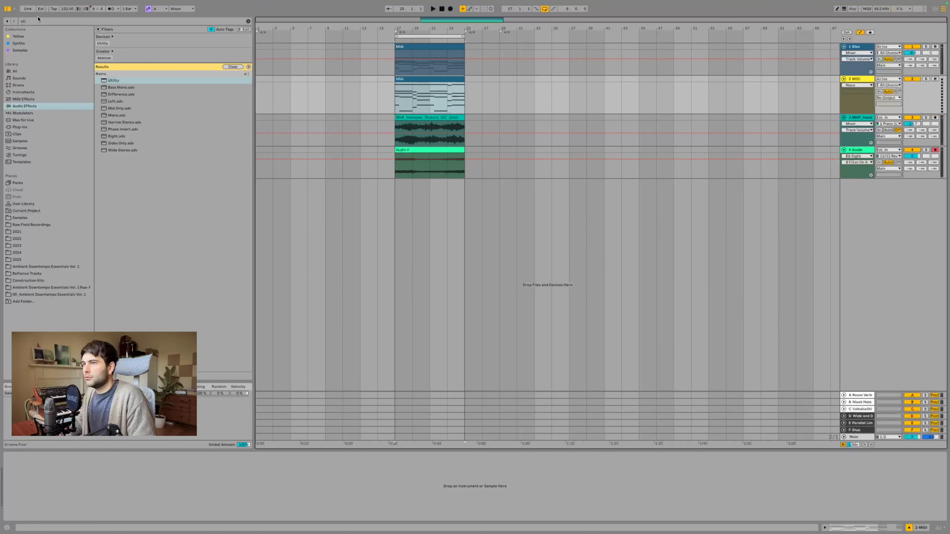
pyautogui.press('super+f')
pyautogui.write('extern')
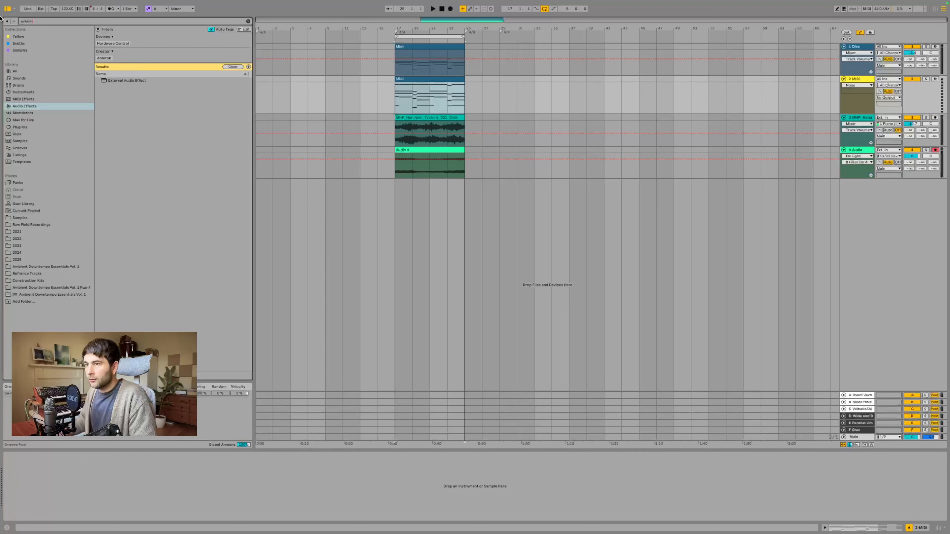
pyautogui.click(36, 99)
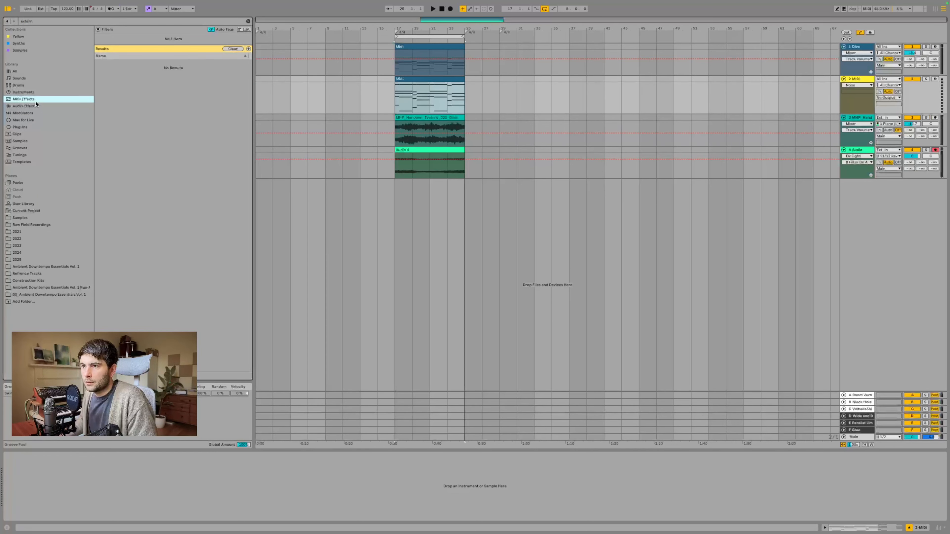
pyautogui.click(36, 105)
pyautogui.click(36, 99)
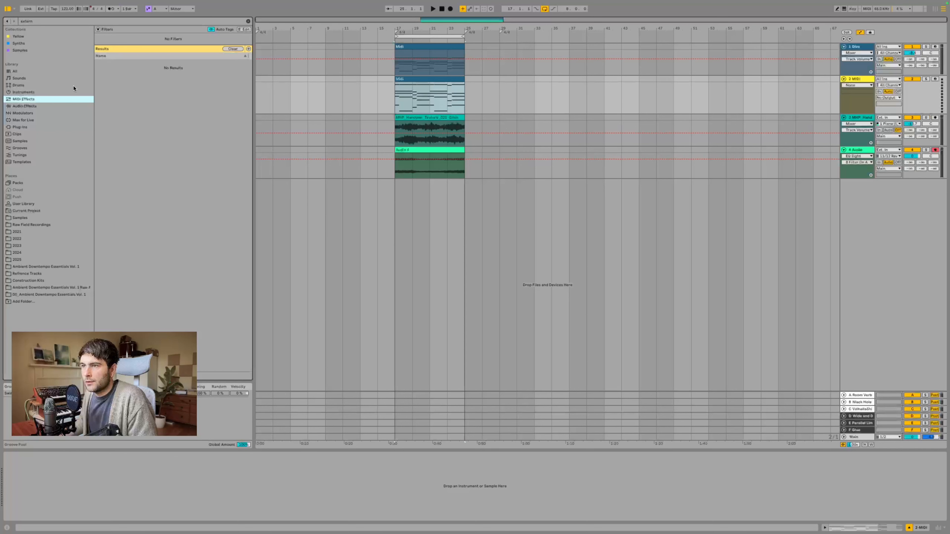
pyautogui.click(30, 126)
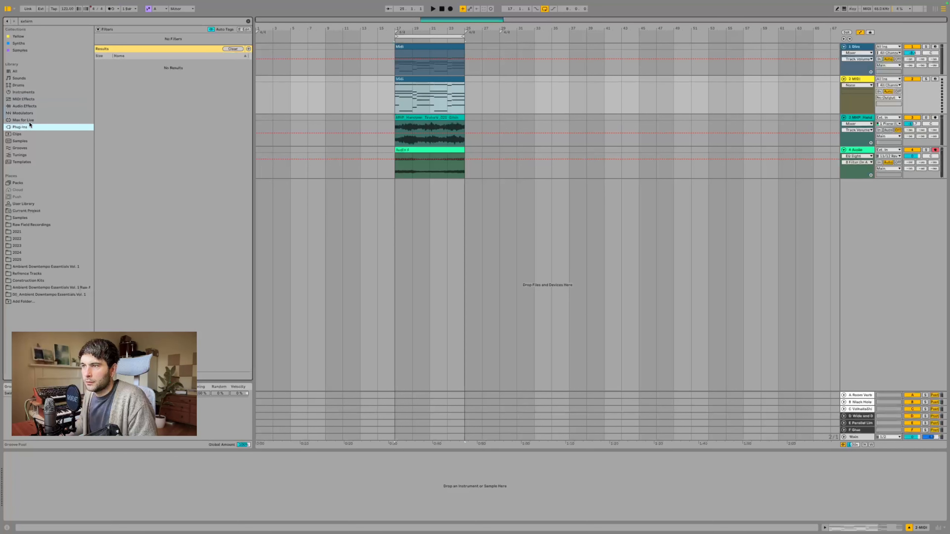
pyautogui.click(31, 99)
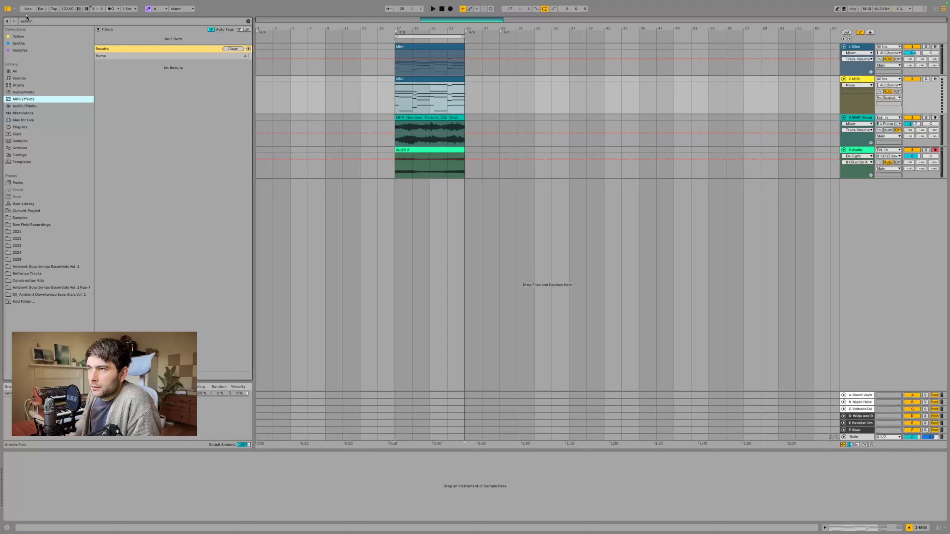
# Step: Search the instruments for "extern" and load External Instrument on the new MIDI track
pyautogui.moveTo(35, 21); pyautogui.dragTo(4, 20)
pyautogui.press('BackSpace')
pyautogui.write('exter')
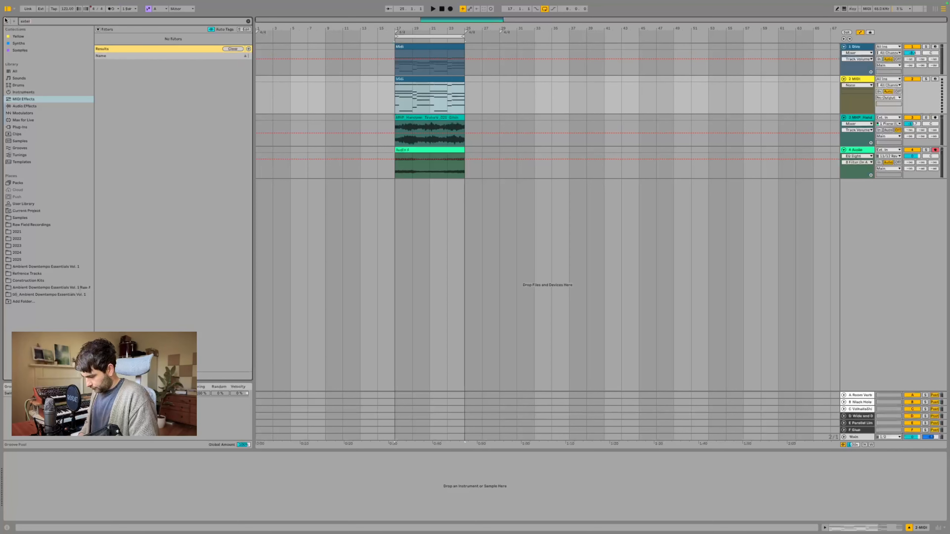
pyautogui.write('n')
pyautogui.click(23, 92)
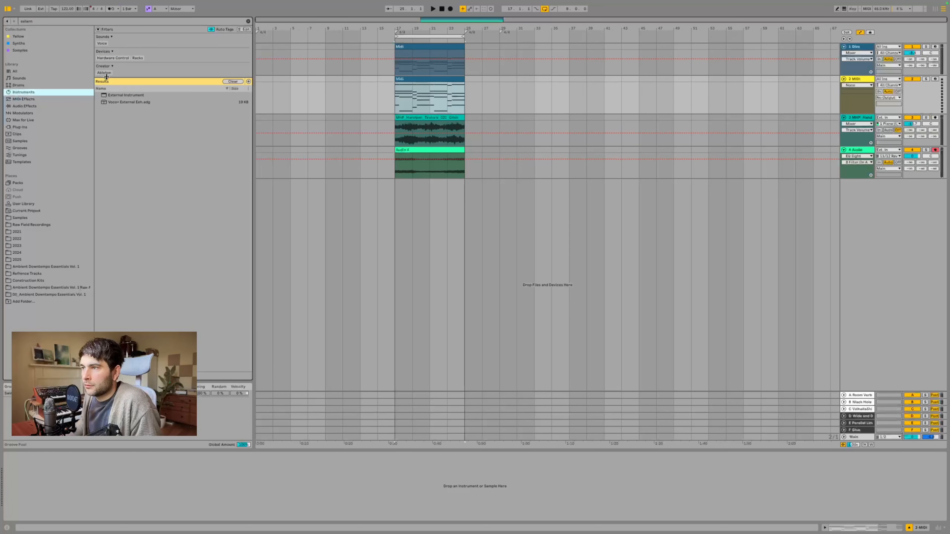
pyautogui.click(146, 96)
pyautogui.doubleClick(146, 96)
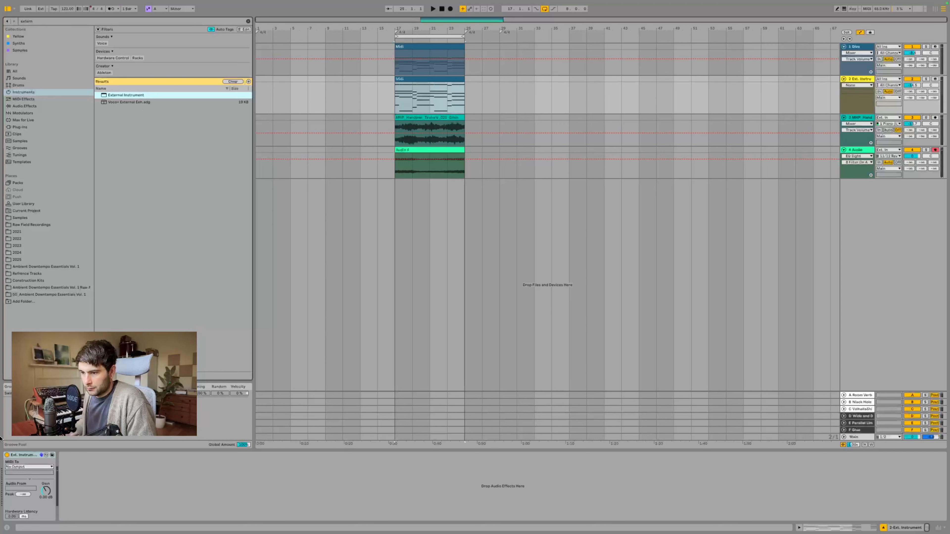
# Step: Route External Instrument's MIDI to the Moog Subsequent 25 and take its audio from the Sub 25 input
pyautogui.click(31, 466)
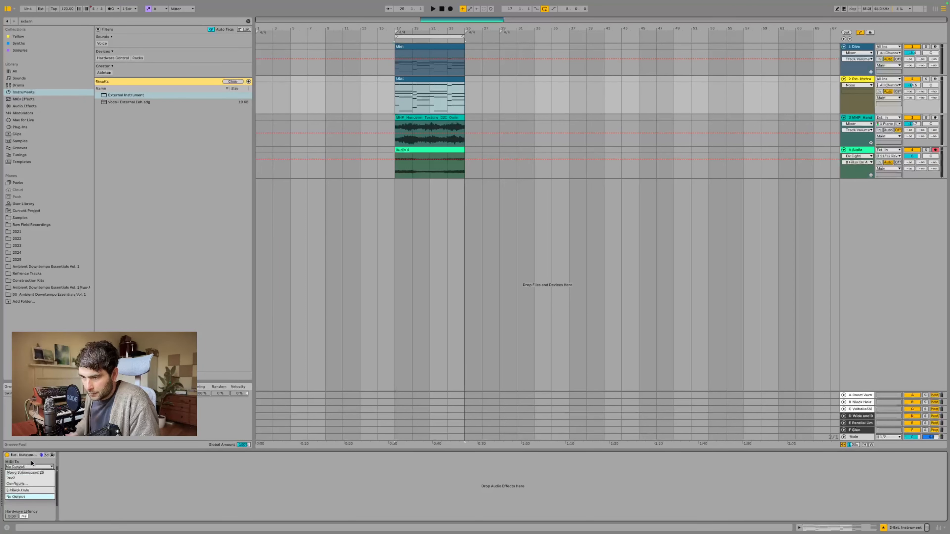
pyautogui.click(40, 473)
pyautogui.click(23, 487)
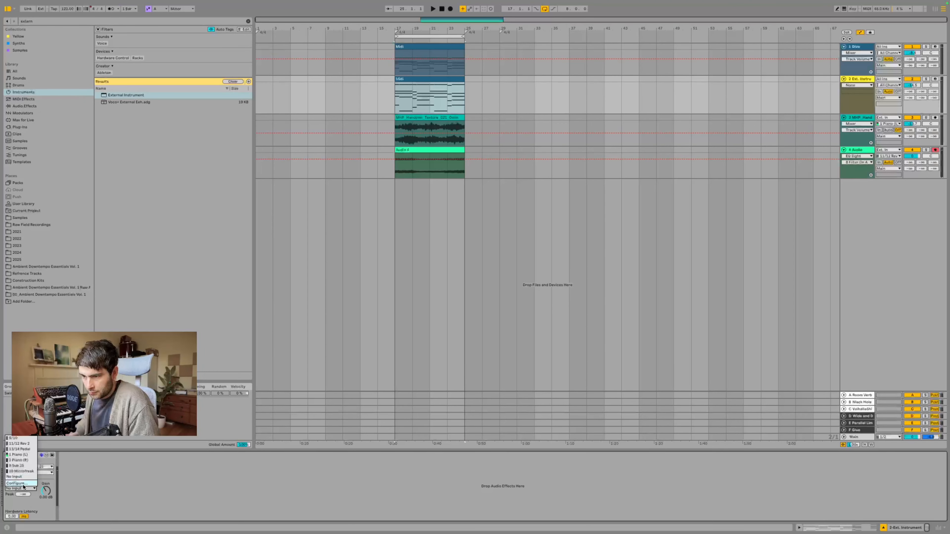
pyautogui.click(27, 467)
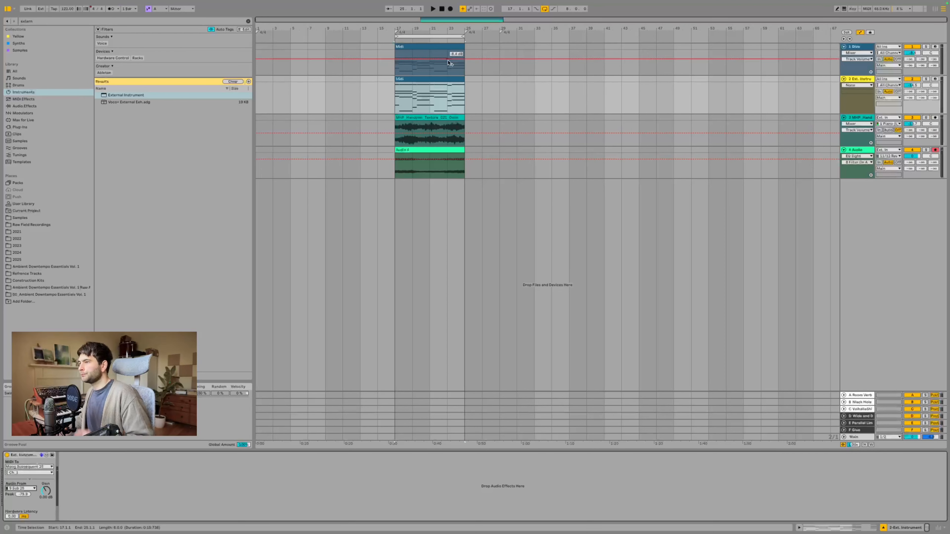
# Step: Open the copied chord clip and lower the upper notes of the first two chords by an octave
pyautogui.doubleClick(428, 78)
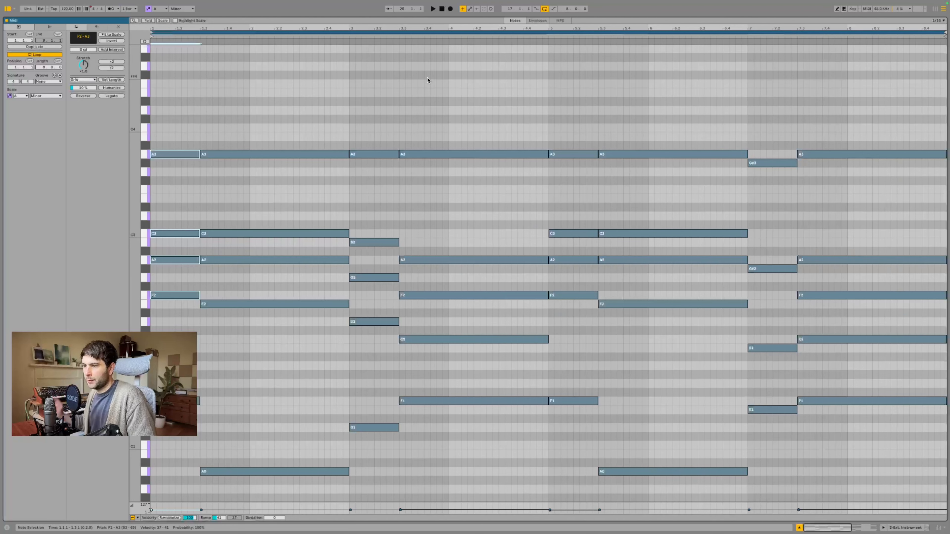
pyautogui.moveTo(169, 316); pyautogui.dragTo(199, 68)
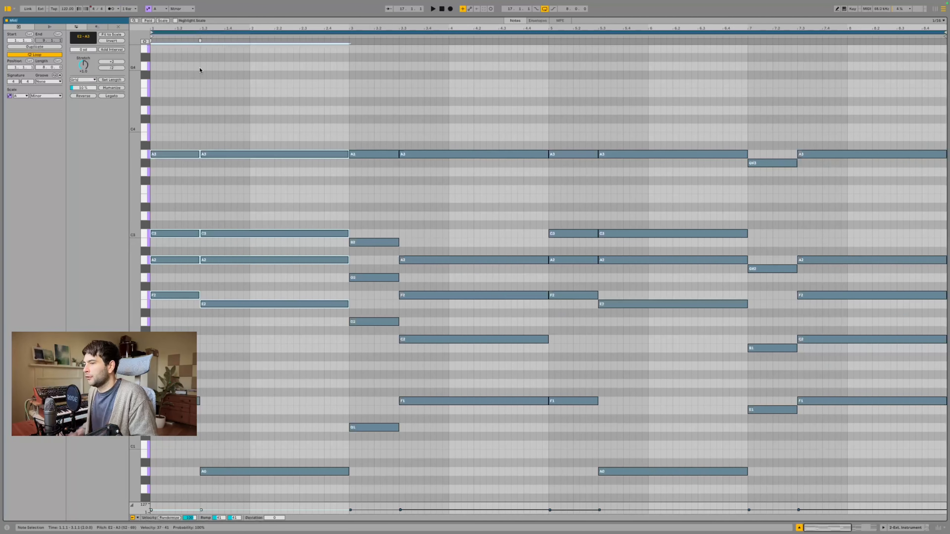
pyautogui.hotkey('shift', 'Down')
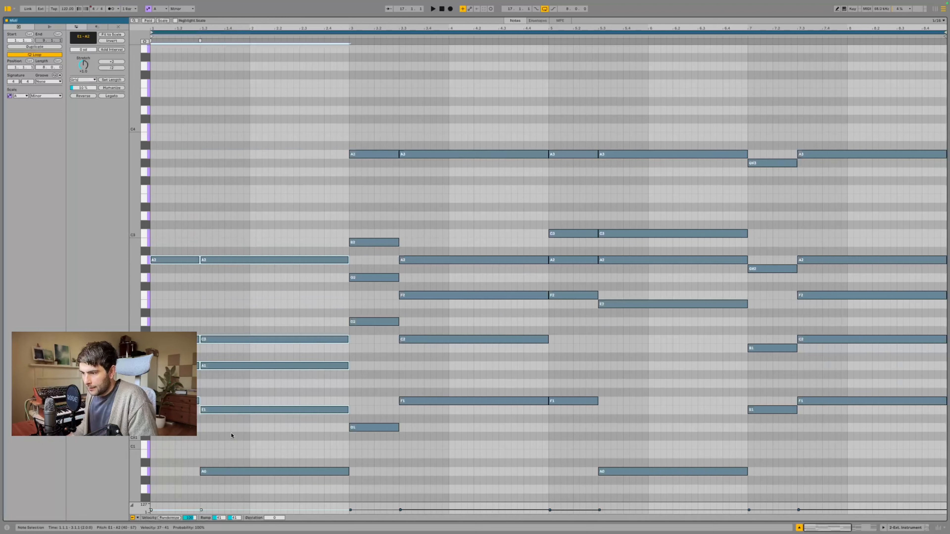
# Step: Raise the second chord's A0 bass note to A1, trying it an octave higher at A2 as well
pyautogui.click(228, 472)
pyautogui.hotkey('shift', 'Up')
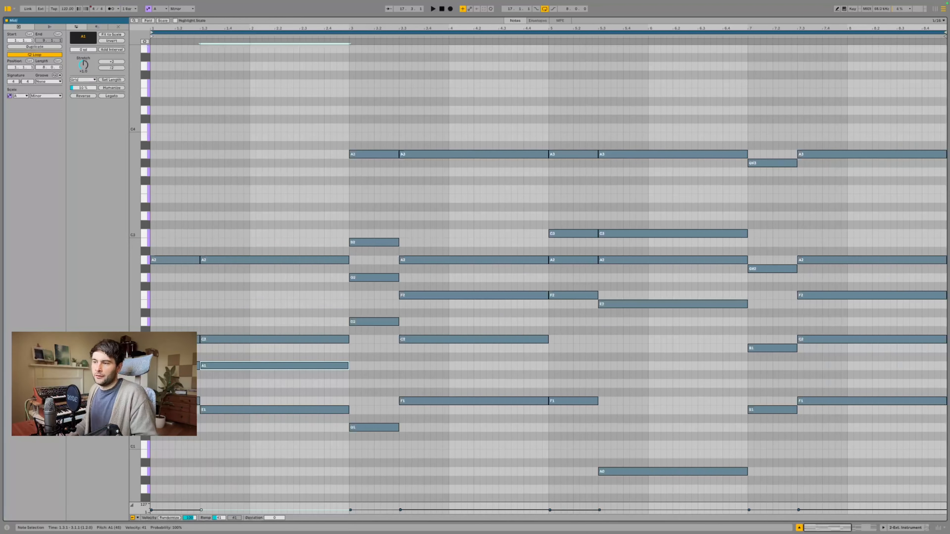
pyautogui.hotkey('shift', 'Up')
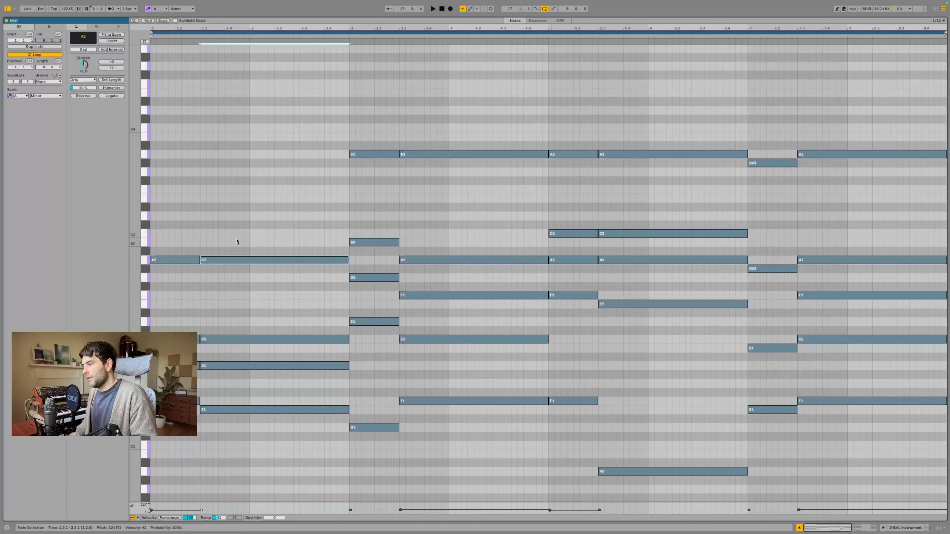
pyautogui.hotkey('shift', 'Down')
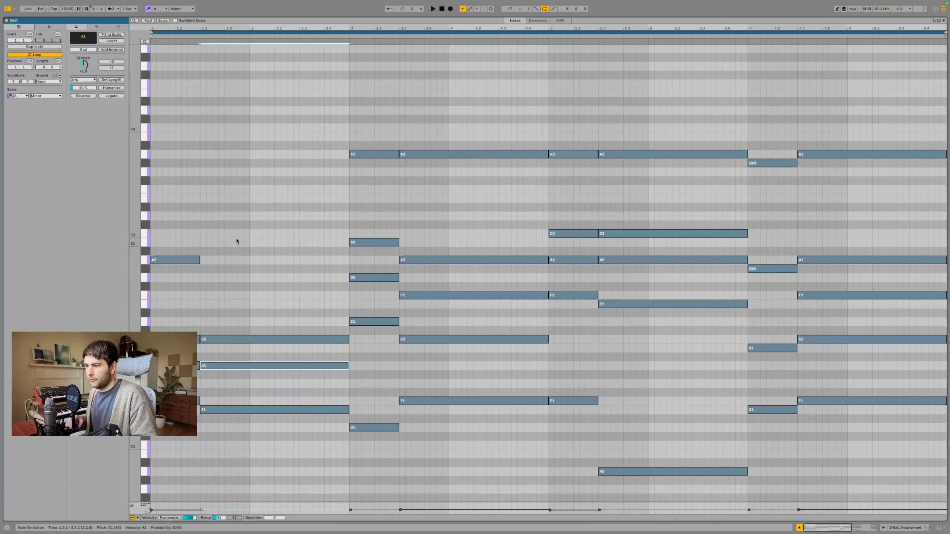
# Step: Lower the first chord's A2 to A1 and raise the second chord's E1 to E2
pyautogui.click(184, 260)
pyautogui.hotkey('shift', 'Down')
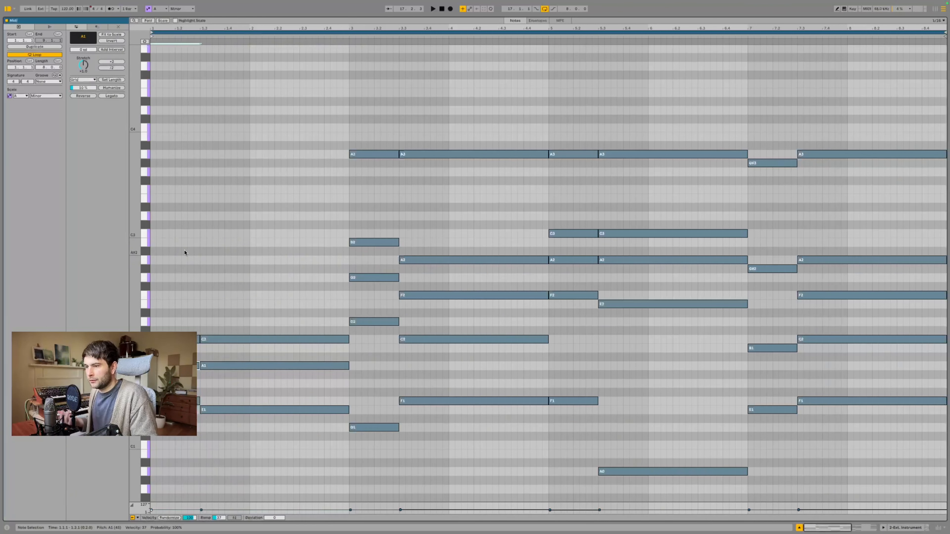
pyautogui.click(218, 410)
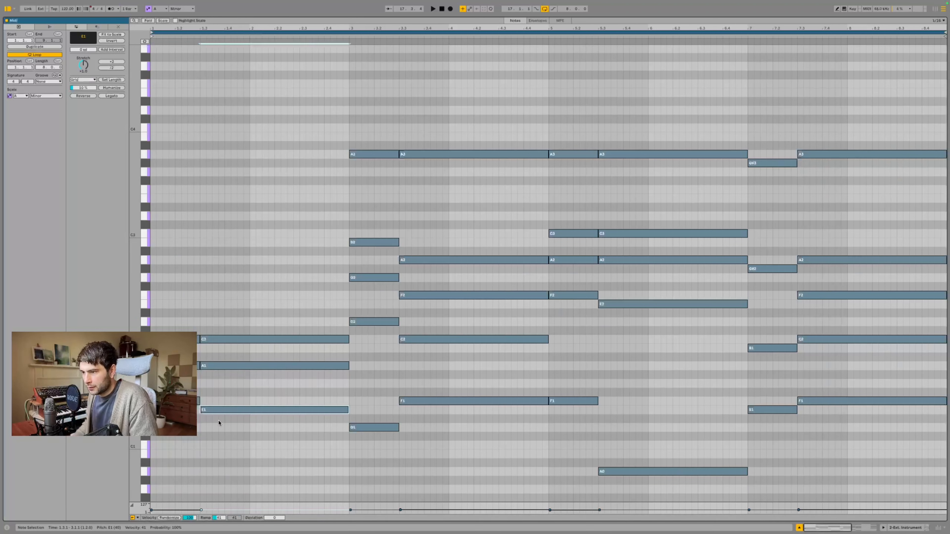
pyautogui.hotkey('shift', 'Up')
# Step: Delete the remaining upper notes of the first two chords, keeping only the bass notes F1 and A1
pyautogui.click(173, 264)
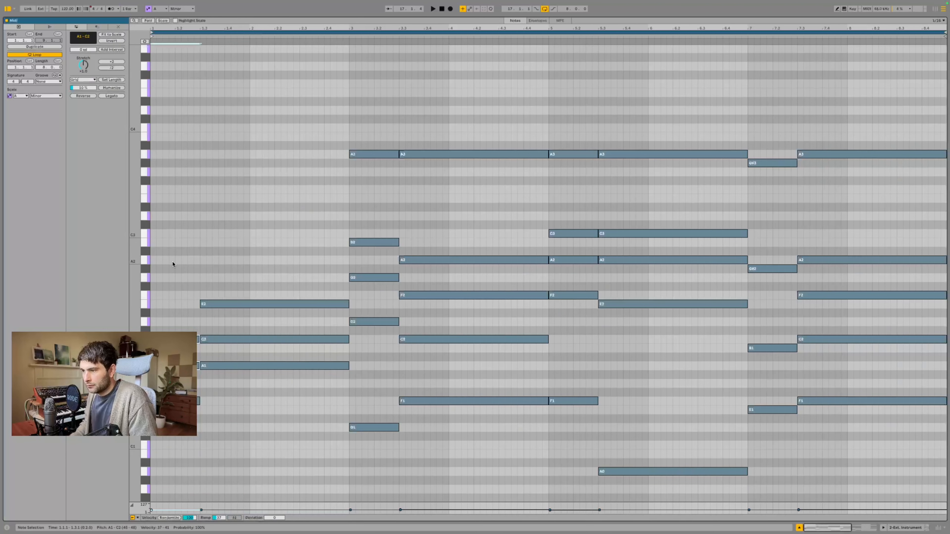
pyautogui.moveTo(233, 352)
pyautogui.mouseDown()
pyautogui.moveTo(227, 269)
pyautogui.moveTo(245, 353)
pyautogui.mouseUp()
pyautogui.press('Delete')
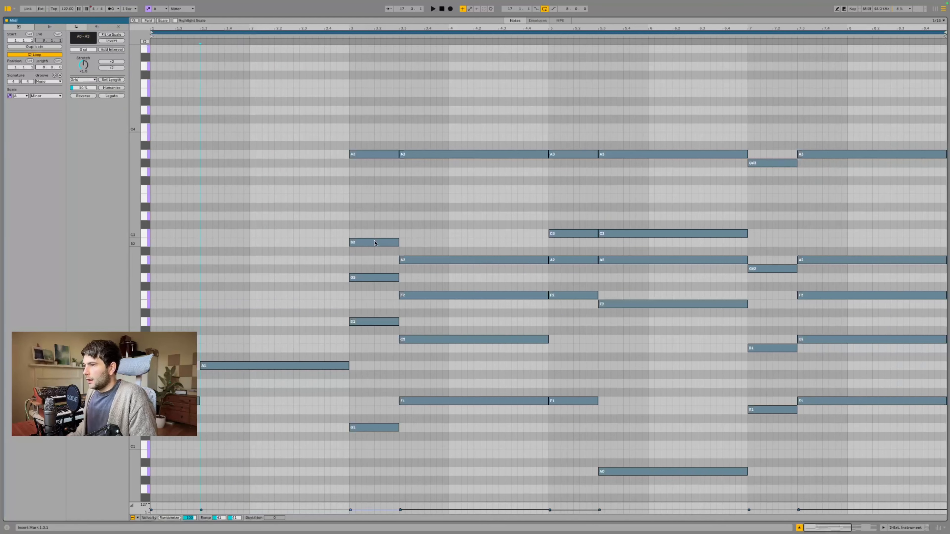
# Step: Shift the third chord's notes by octaves around its G1 and delete all the others, keeping only G1
pyautogui.moveTo(369, 344); pyautogui.dragTo(330, 147)
pyautogui.hotkey('shift', 'Down')
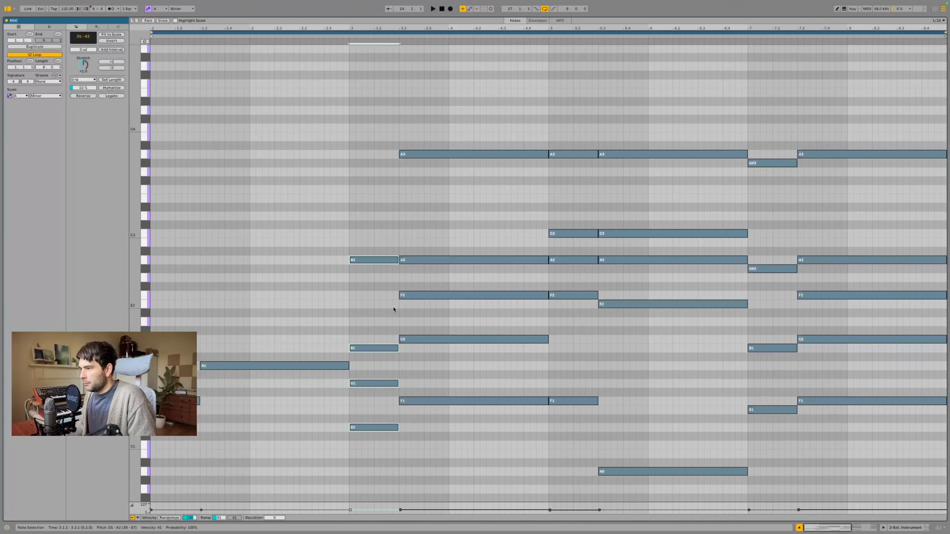
pyautogui.click(382, 259)
pyautogui.hotkey('shift', 'Down')
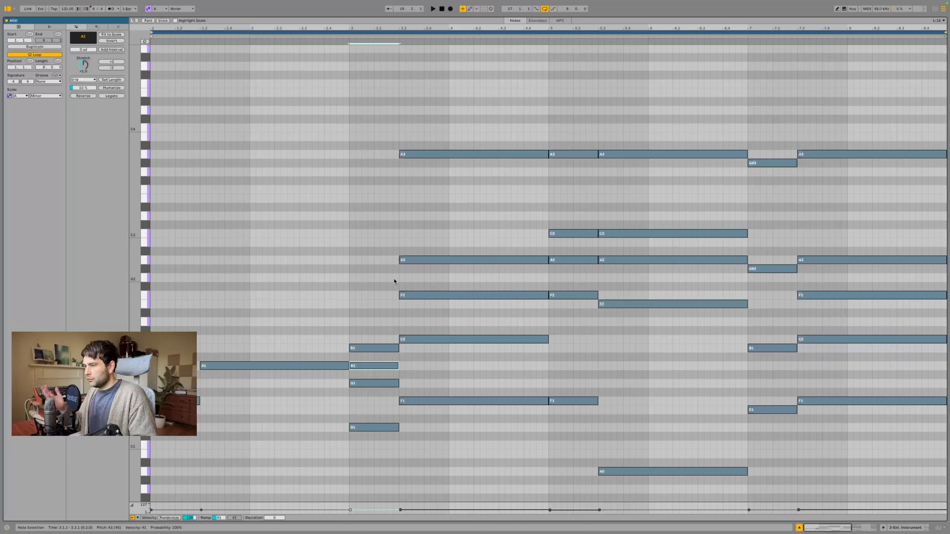
pyautogui.click(360, 427)
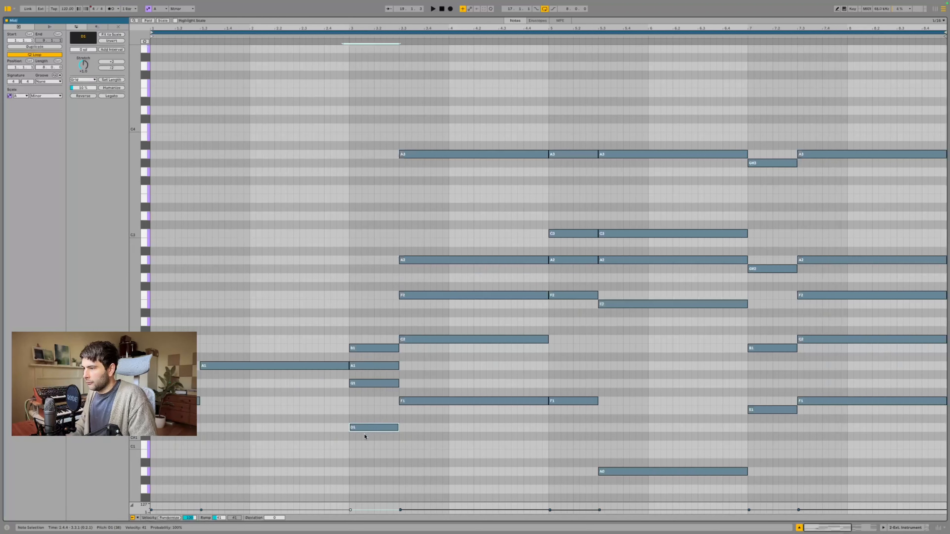
pyautogui.hotkey('shift', 'Up')
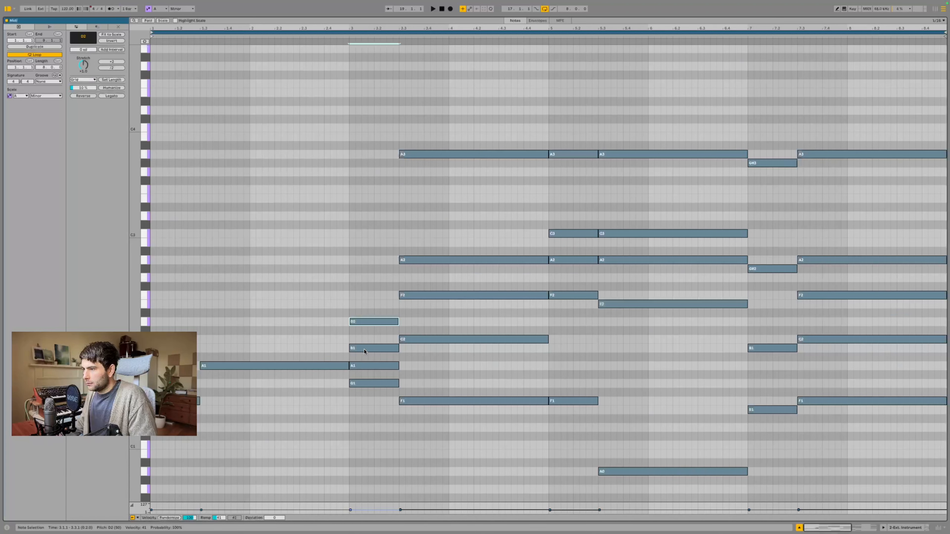
pyautogui.moveTo(361, 377); pyautogui.dragTo(356, 266)
pyautogui.press('Delete')
# Step: Move the fourth chord's upper notes down to A1 and C2 and delete them, keeping only the bass note F1
pyautogui.moveTo(450, 354); pyautogui.dragTo(449, 119)
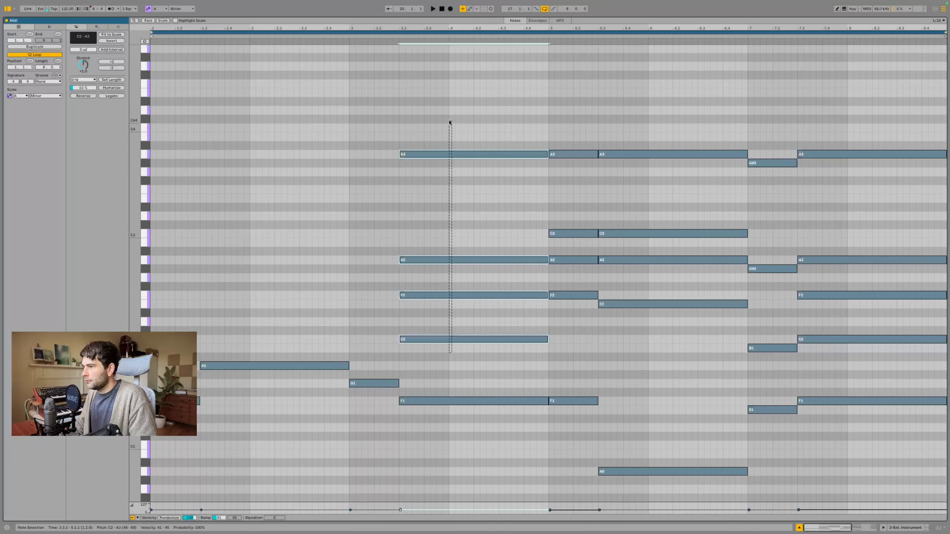
pyautogui.hotkey('shift', 'Down')
pyautogui.click(417, 271)
pyautogui.moveTo(418, 271); pyautogui.dragTo(431, 201)
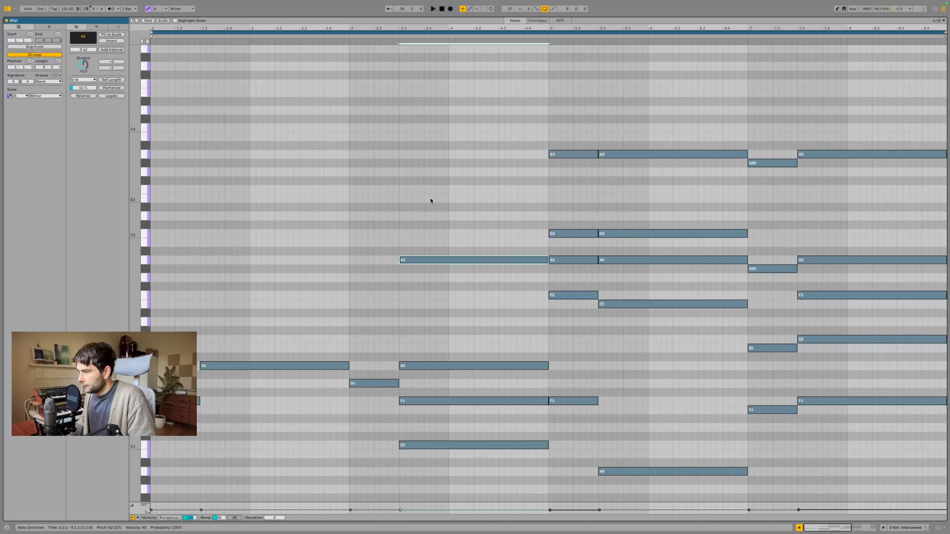
pyautogui.hotkey('shift', 'Down')
pyautogui.moveTo(438, 427); pyautogui.dragTo(437, 456)
pyautogui.hotkey('shift', 'Up')
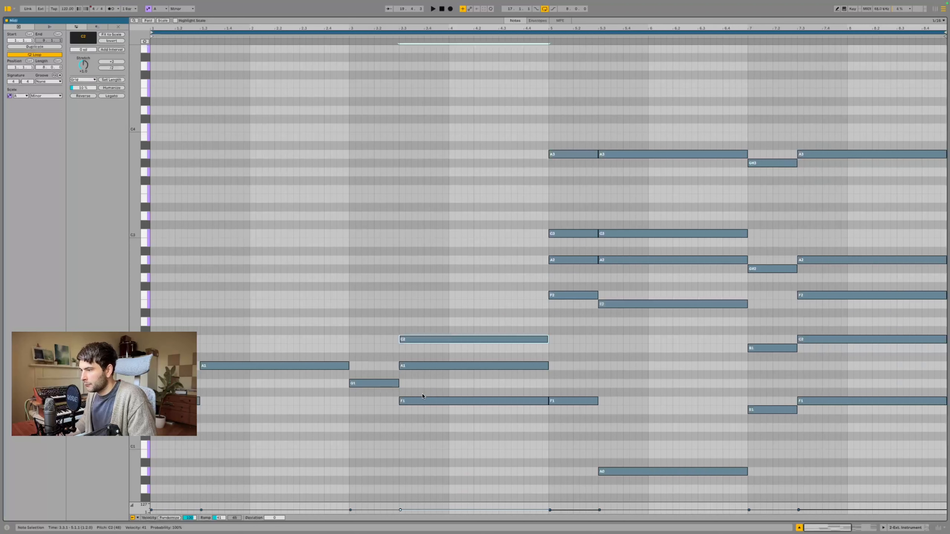
pyautogui.keyDown('shift'); pyautogui.click(421, 366); pyautogui.keyUp('shift')
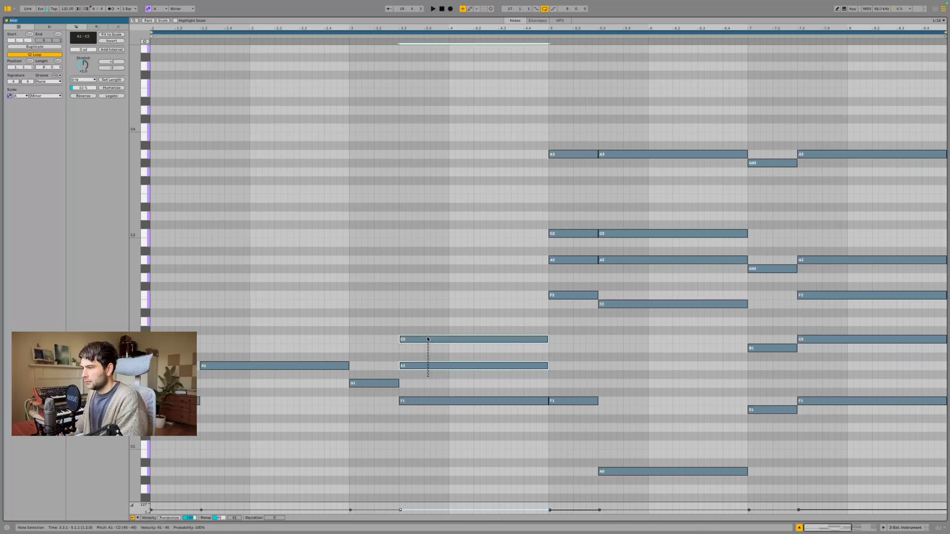
pyautogui.press('Delete')
# Step: Lower the fifth chord's upper notes by an octave and delete them, keeping only its F1
pyautogui.moveTo(558, 310); pyautogui.dragTo(571, 85)
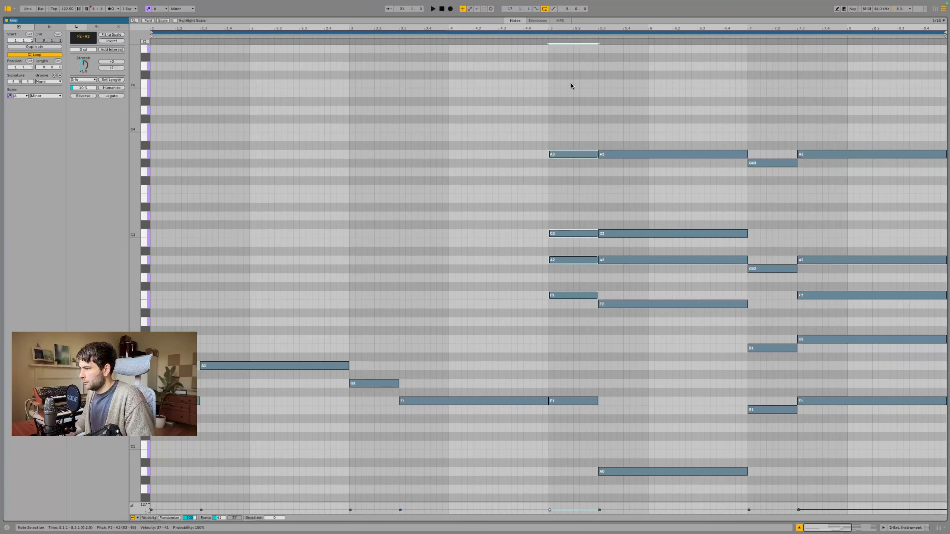
pyautogui.hotkey('shift', 'Down')
pyautogui.moveTo(568, 245); pyautogui.dragTo(565, 277)
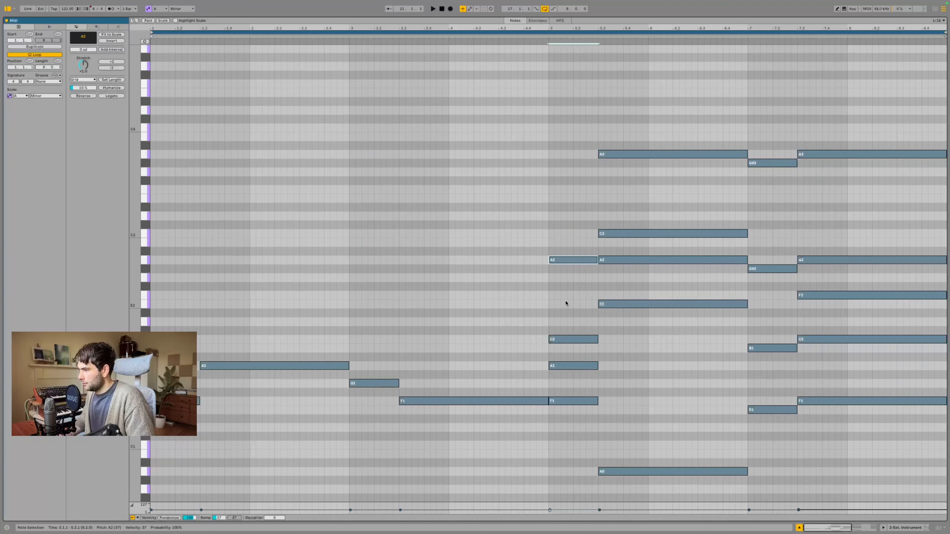
pyautogui.hotkey('shift', 'Down')
pyautogui.moveTo(582, 373); pyautogui.dragTo(567, 214)
pyautogui.press('Delete')
# Step: Lower the sixth chord's upper notes, delete the E1 and C1 among them, and raise the remaining A0 to A1
pyautogui.moveTo(657, 333); pyautogui.dragTo(651, 57)
pyautogui.hotkey('shift', 'Down')
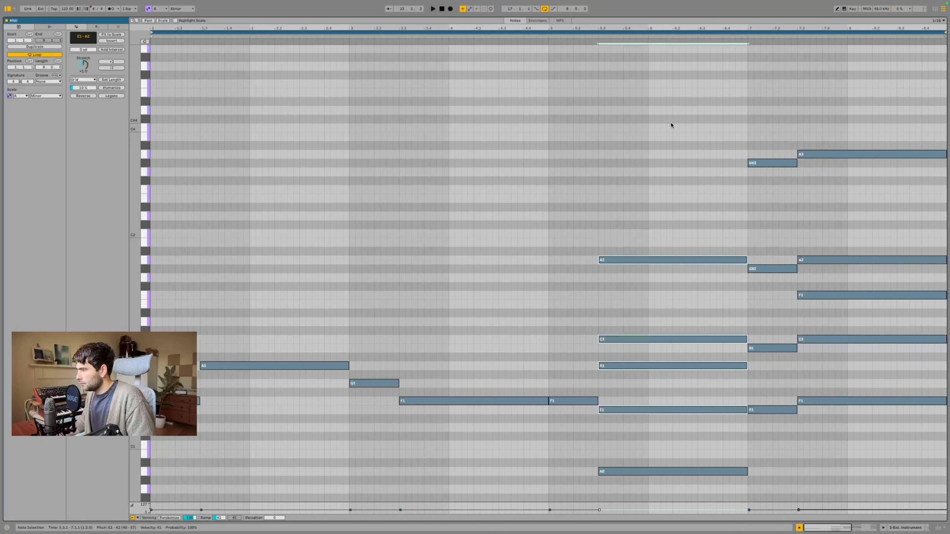
pyautogui.moveTo(672, 123); pyautogui.dragTo(663, 376)
pyautogui.hotkey('shift', 'Down')
pyautogui.hotkey('shift', 'Down')
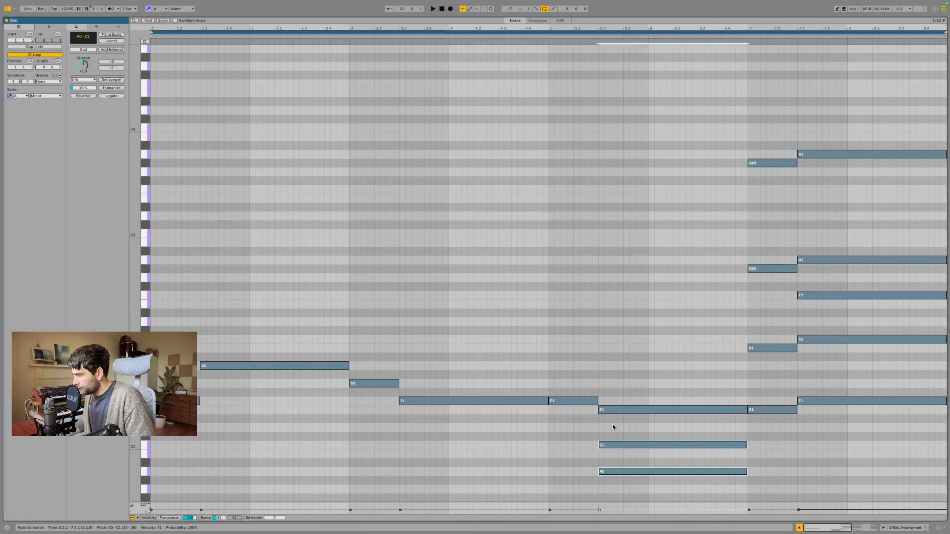
pyautogui.moveTo(620, 383); pyautogui.dragTo(626, 464)
pyautogui.press('Delete')
pyautogui.moveTo(626, 463); pyautogui.dragTo(630, 491)
pyautogui.hotkey('shift', 'Up')
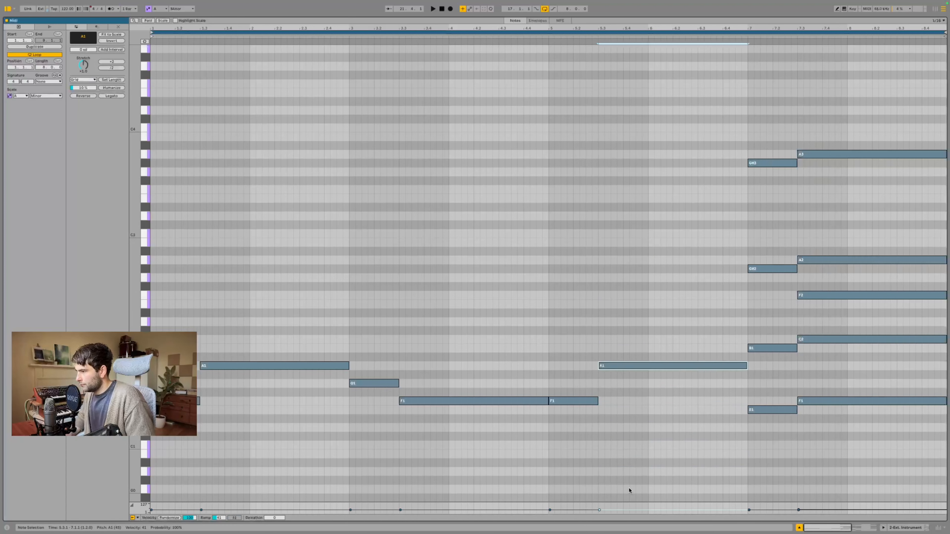
# Step: Lower the seventh chord's upper notes an octave, raise its E1 to E2, and delete every other note of the chord
pyautogui.moveTo(774, 348); pyautogui.dragTo(787, 93)
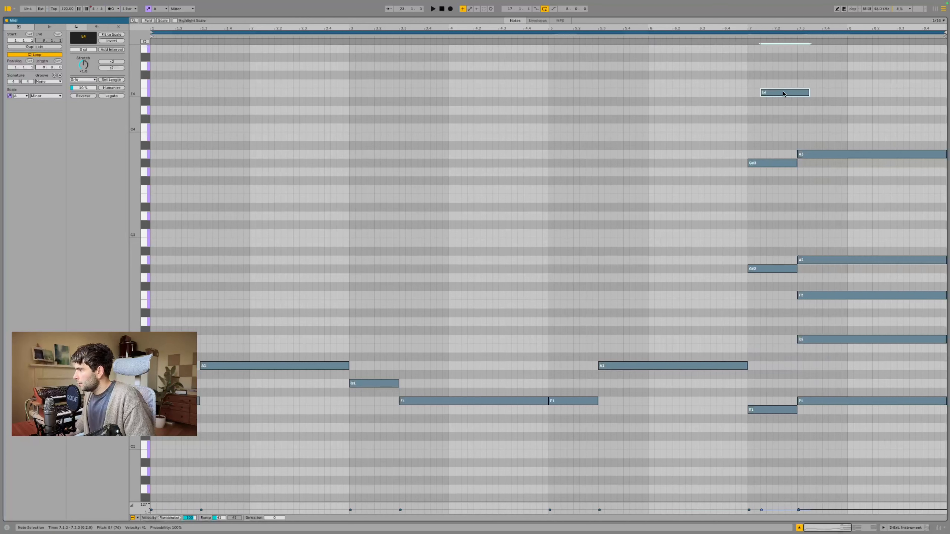
pyautogui.press('super+z')
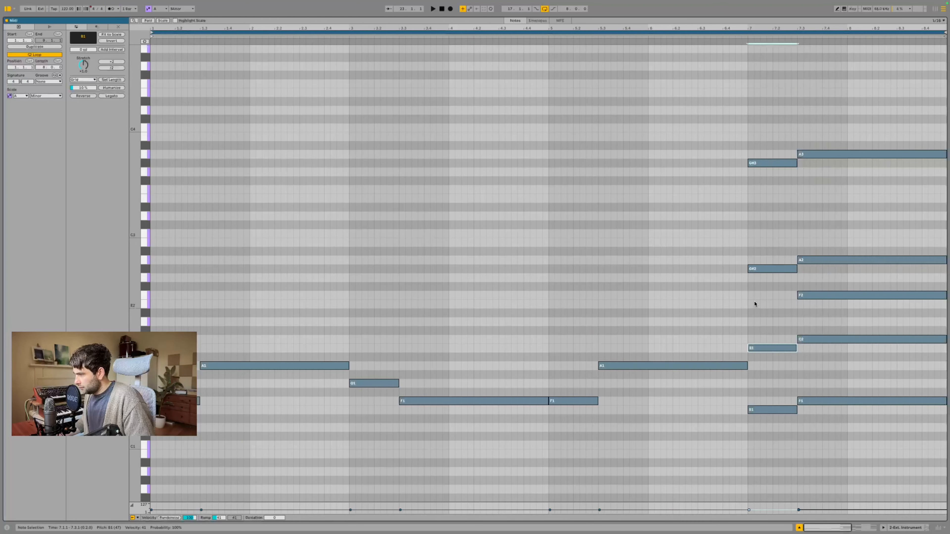
pyautogui.moveTo(759, 370); pyautogui.dragTo(768, 159)
pyautogui.hotkey('shift', 'Down')
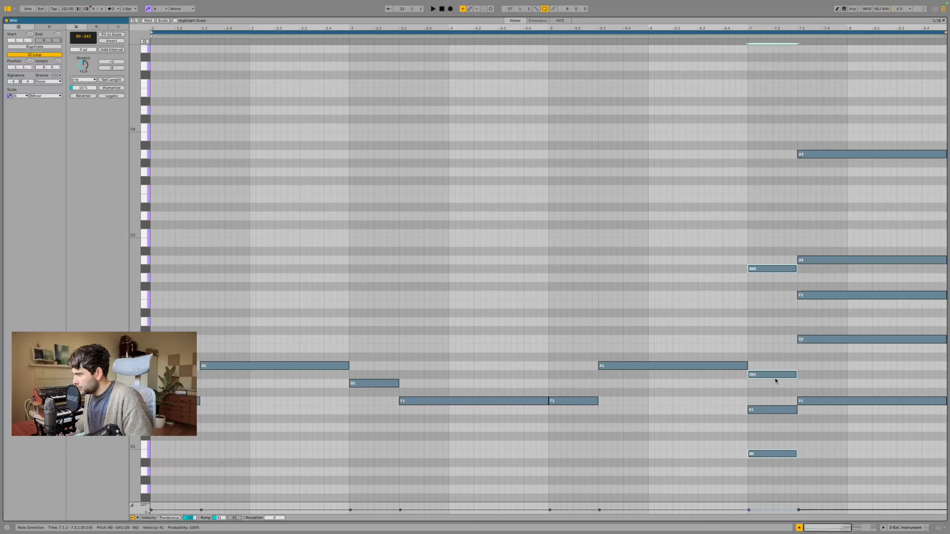
pyautogui.moveTo(775, 368); pyautogui.dragTo(773, 204)
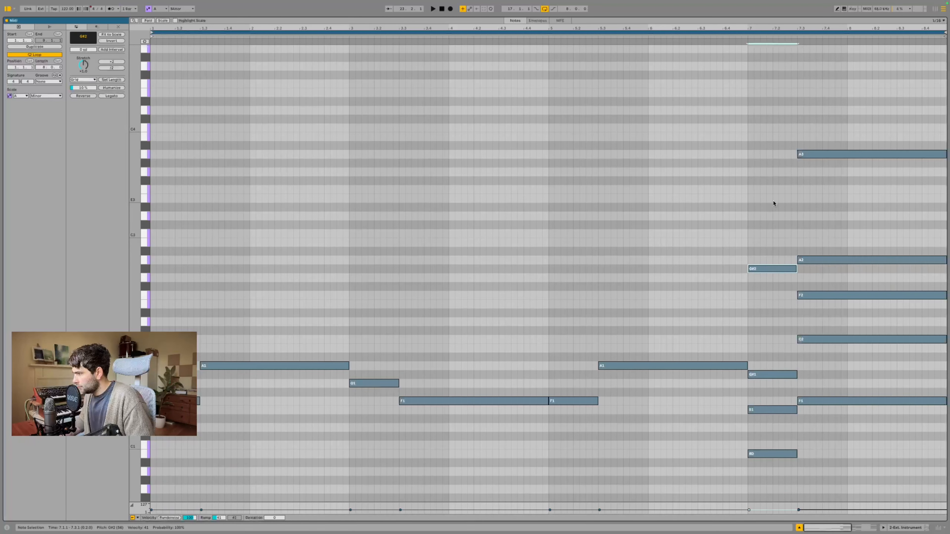
pyautogui.hotkey('shift', 'Down')
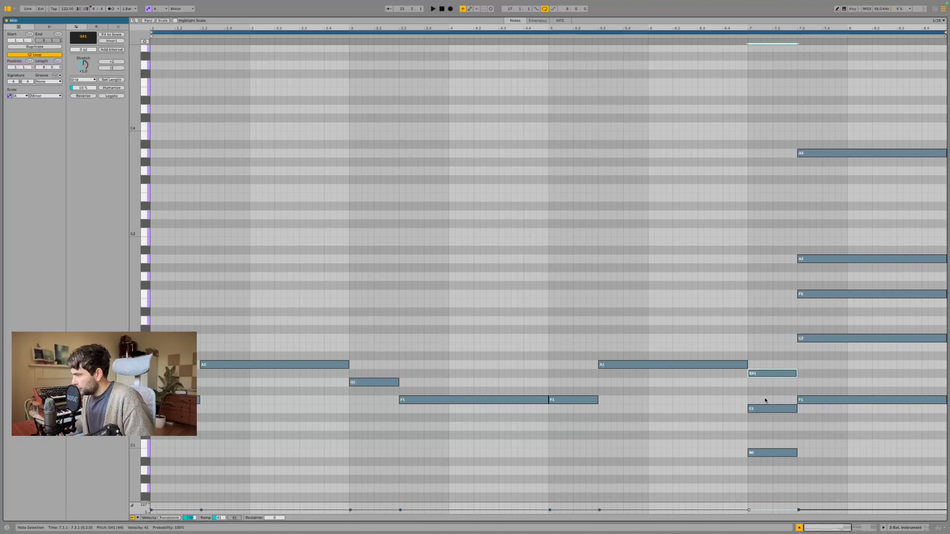
pyautogui.click(767, 409)
pyautogui.hotkey('shift', 'Up')
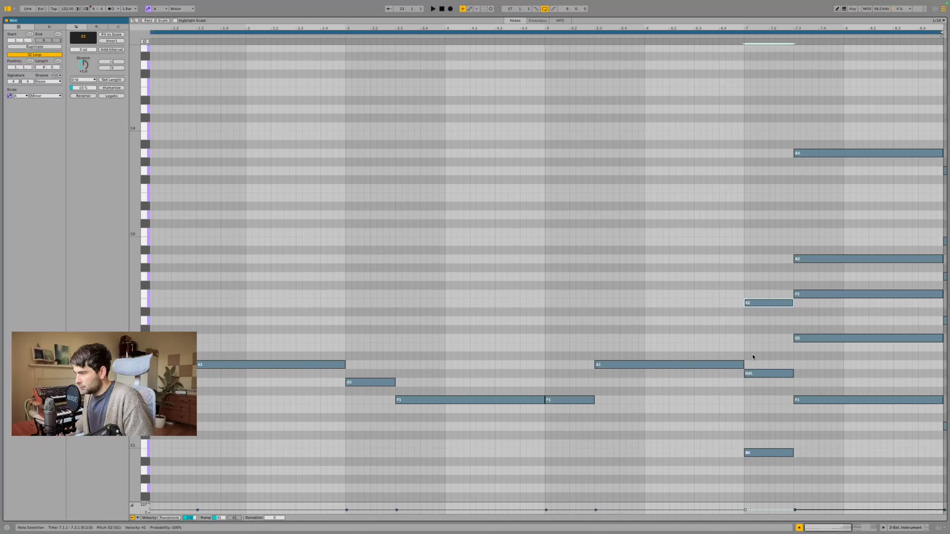
pyautogui.moveTo(752, 357); pyautogui.dragTo(755, 466)
pyautogui.press('Delete')
# Step: Delete all of the eighth chord's notes except F2, and lower it with the preceding E2 by an octave to F1 and E1
pyautogui.moveTo(809, 315); pyautogui.dragTo(833, 408)
pyautogui.press('Delete')
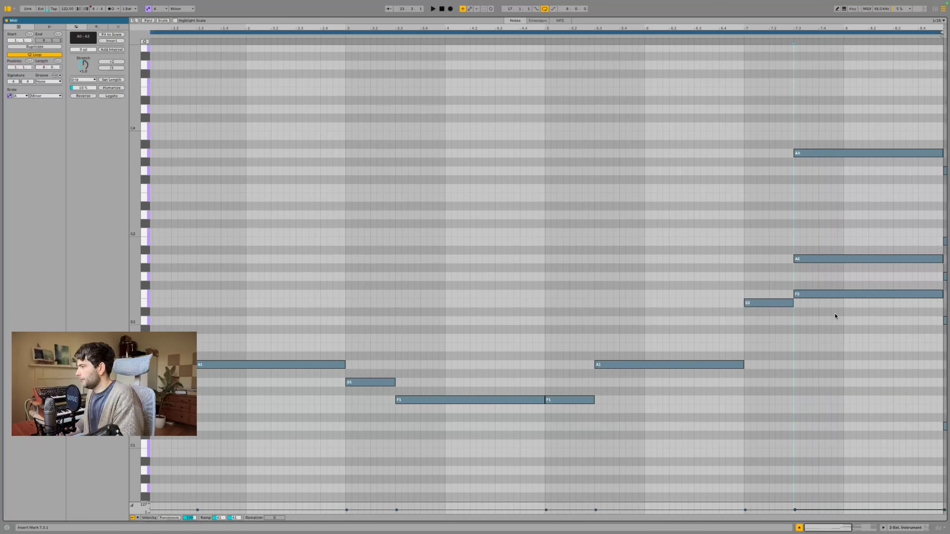
pyautogui.moveTo(833, 276); pyautogui.dragTo(813, 98)
pyautogui.press('Delete')
pyautogui.moveTo(778, 276); pyautogui.dragTo(840, 309)
pyautogui.hotkey('shift', 'Down')
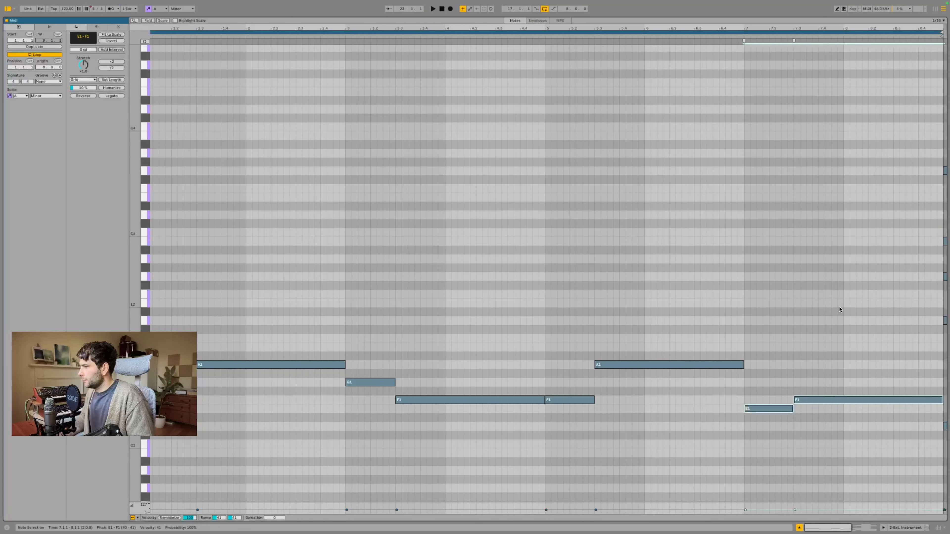
# Step: Return to the arrangement, solo the external instrument bass track, and set its volume to about -4.1 dB during playback
pyautogui.click(916, 528)
pyautogui.click(447, 79)
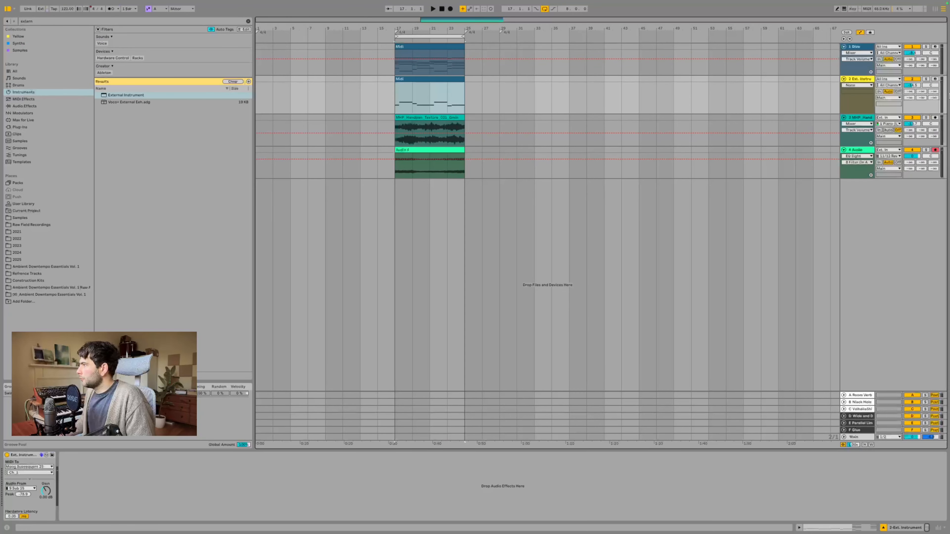
pyautogui.click(926, 80)
pyautogui.press('space')
pyautogui.moveTo(912, 86); pyautogui.dragTo(911, 74)
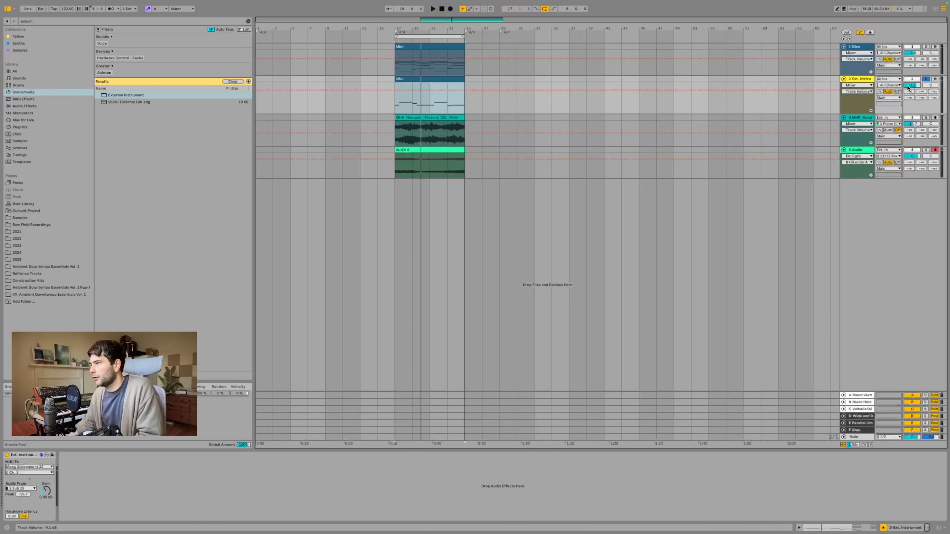
# Step: Audition the soloed bass line by repeatedly starting and stopping playback of the loop
pyautogui.press('space')
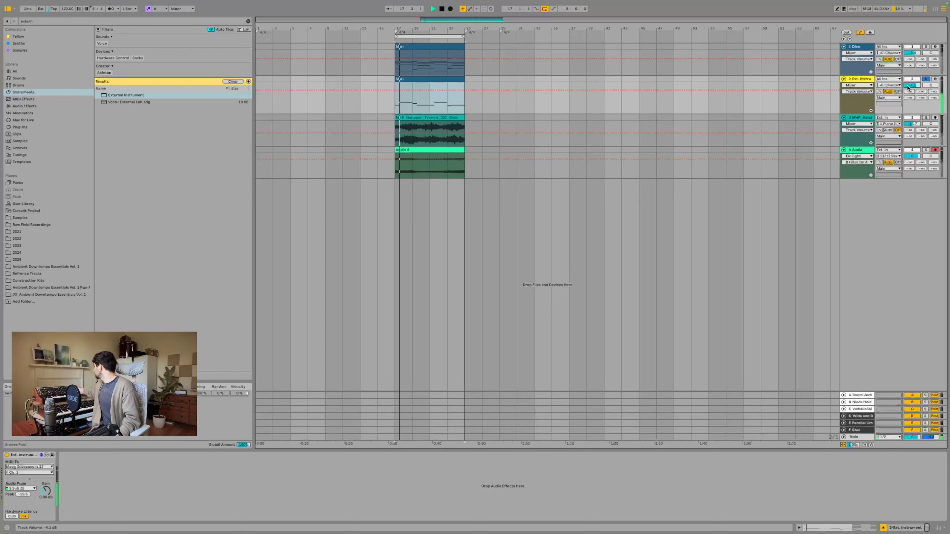
pyautogui.press('space')
pyautogui.press('space')
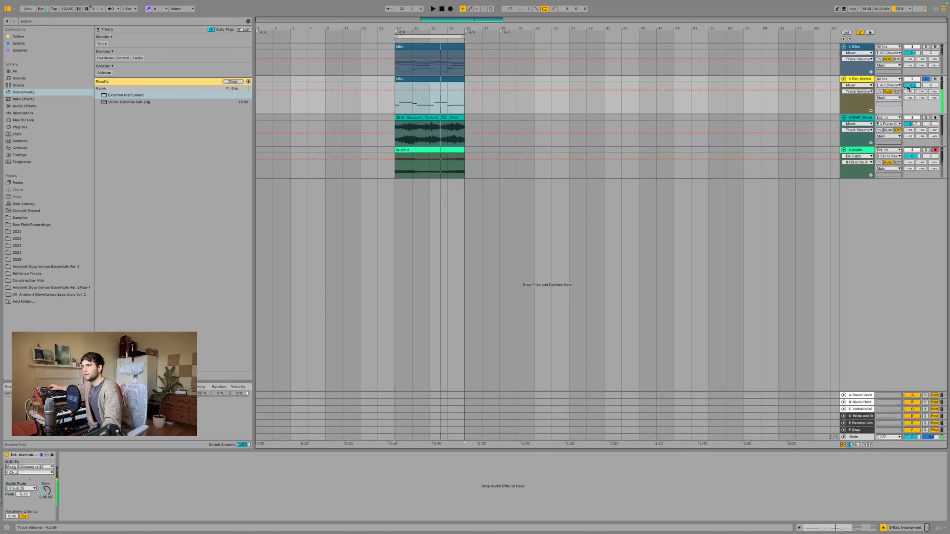
pyautogui.press('space')
pyautogui.press('space')
pyautogui.press('space')
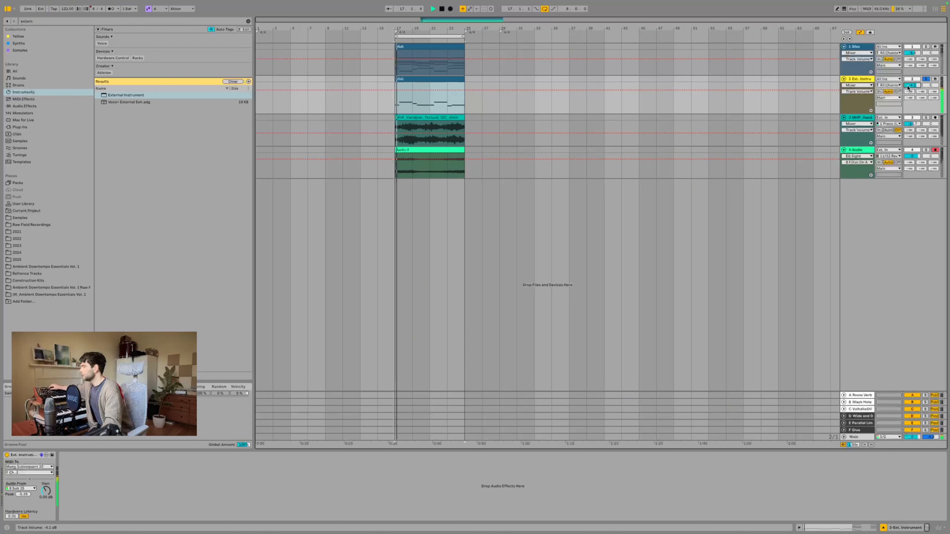
pyautogui.press('space')
pyautogui.press('space')
pyautogui.press('space')
pyautogui.press('space')
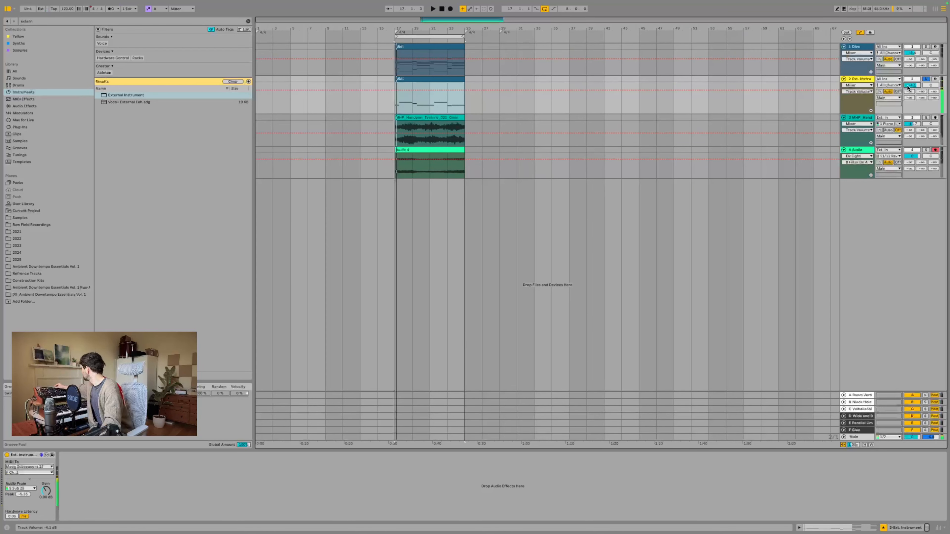
pyautogui.press('space')
pyautogui.press('space')
pyautogui.press('space')
pyautogui.press('space')
pyautogui.press('space')
pyautogui.press('space')
pyautogui.press('space')
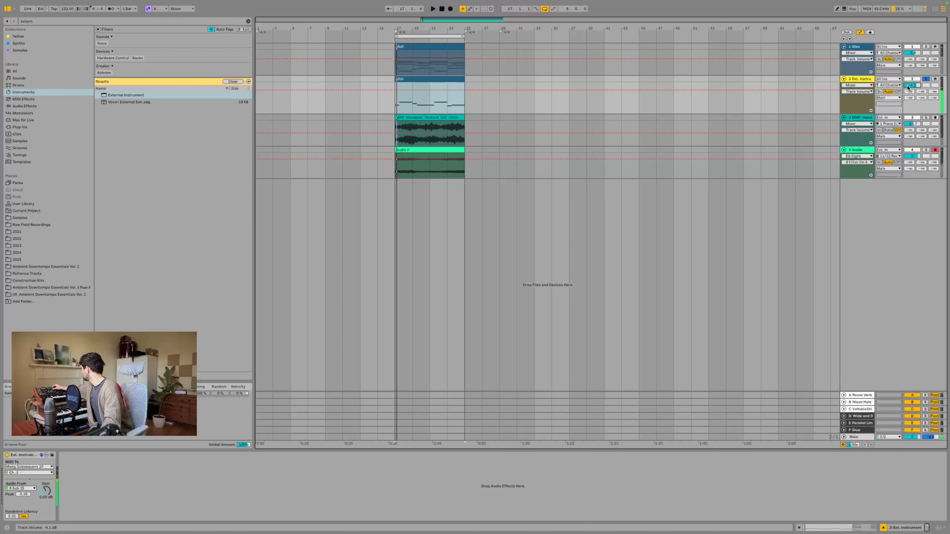
pyautogui.press('space')
pyautogui.press('space')
pyautogui.press('space')
pyautogui.press('space')
pyautogui.press('space')
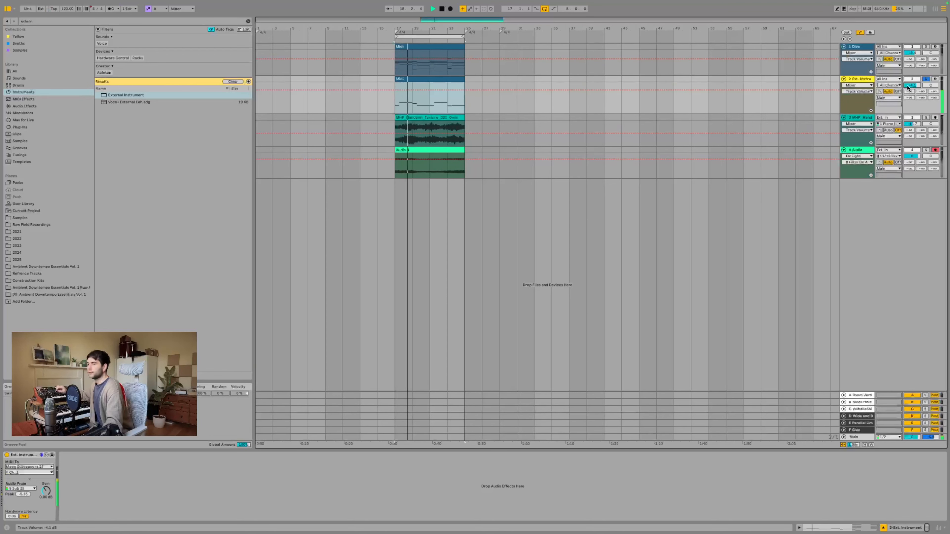
pyautogui.press('space')
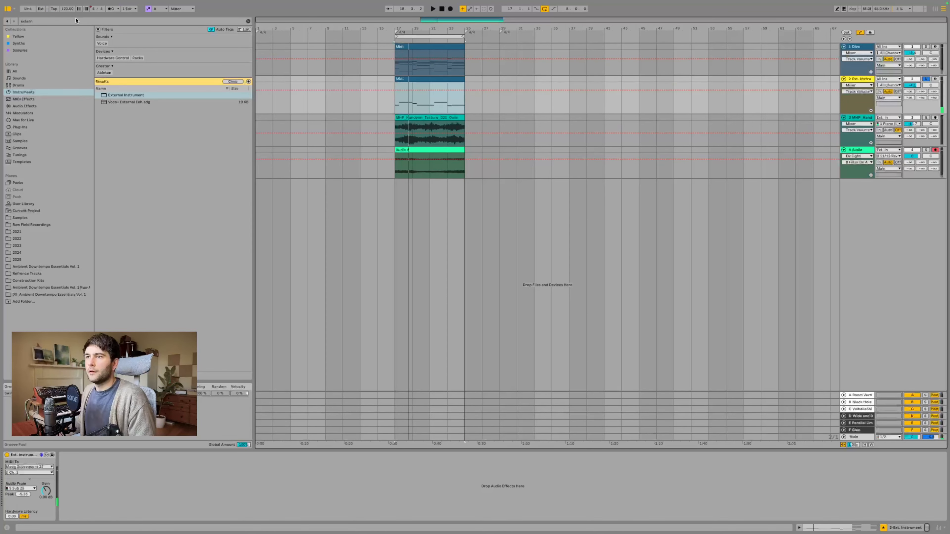
# Step: Find the Tuner audio effect, add it to the bass track, and play the loop to check the synth's tuning
pyautogui.hotkey('ctrl', 'f')
pyautogui.write('tune')
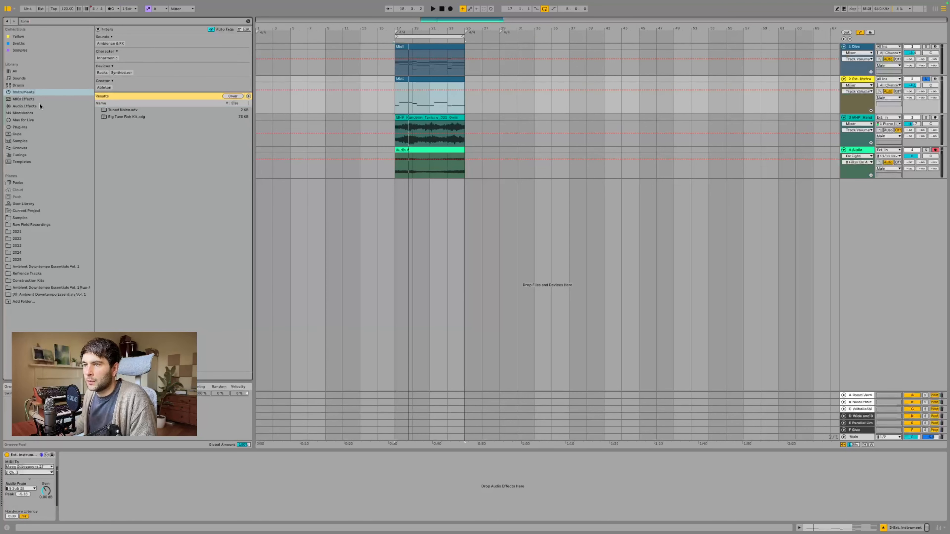
pyautogui.click(26, 106)
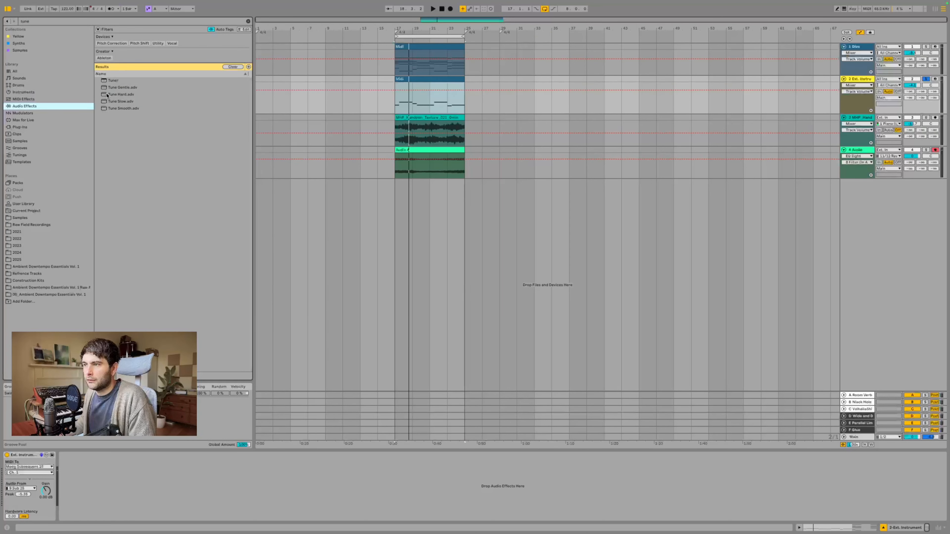
pyautogui.doubleClick(112, 81)
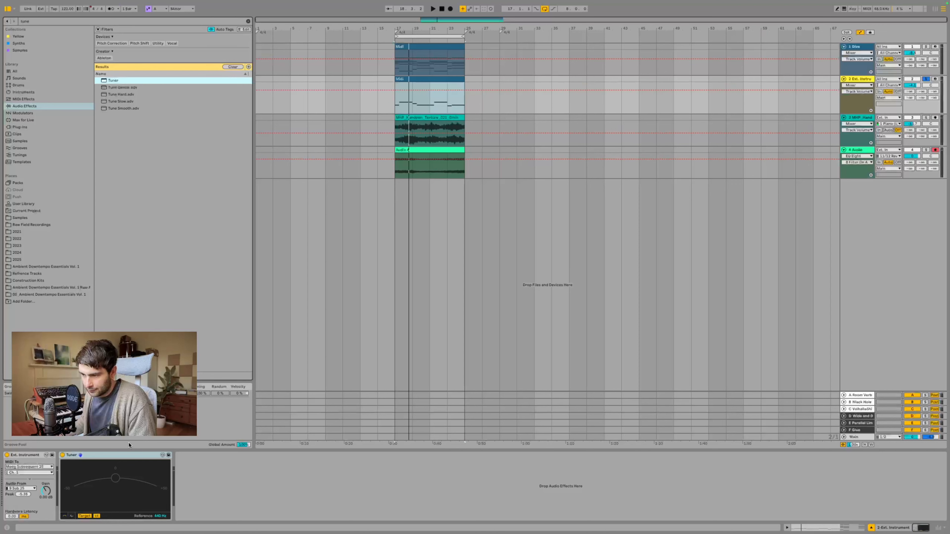
pyautogui.press('space')
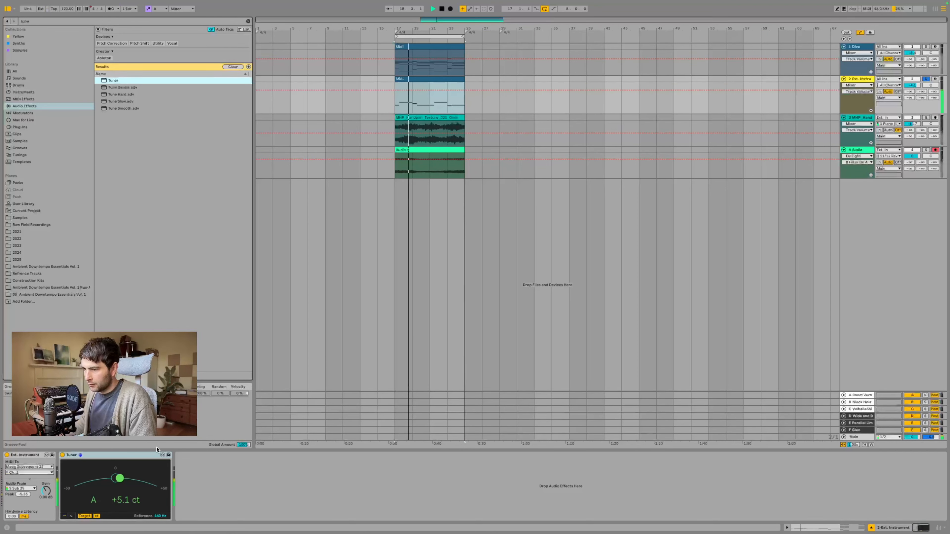
pyautogui.press('space')
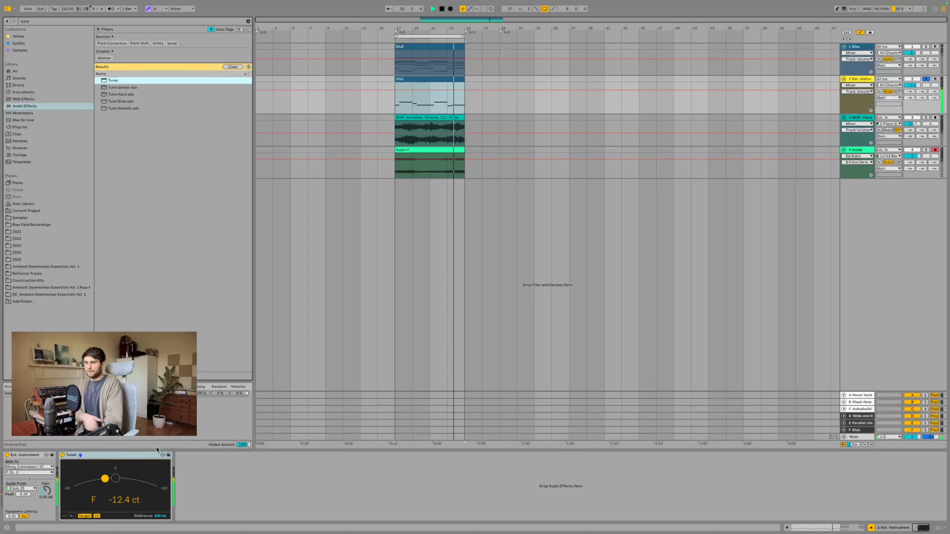
# Step: Solo the Diva track together with the external instrument bass and play the loop to hear how they combine
pyautogui.press('space')
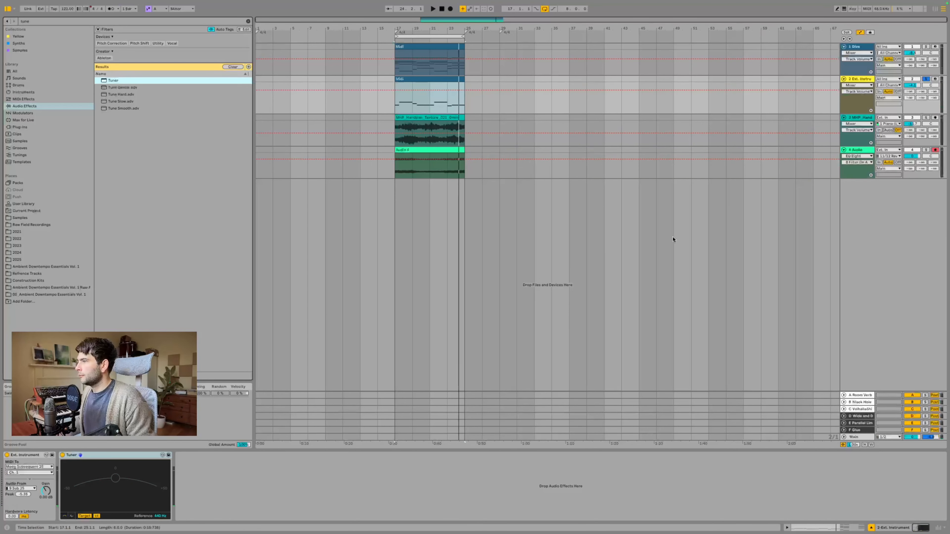
pyautogui.click(908, 85)
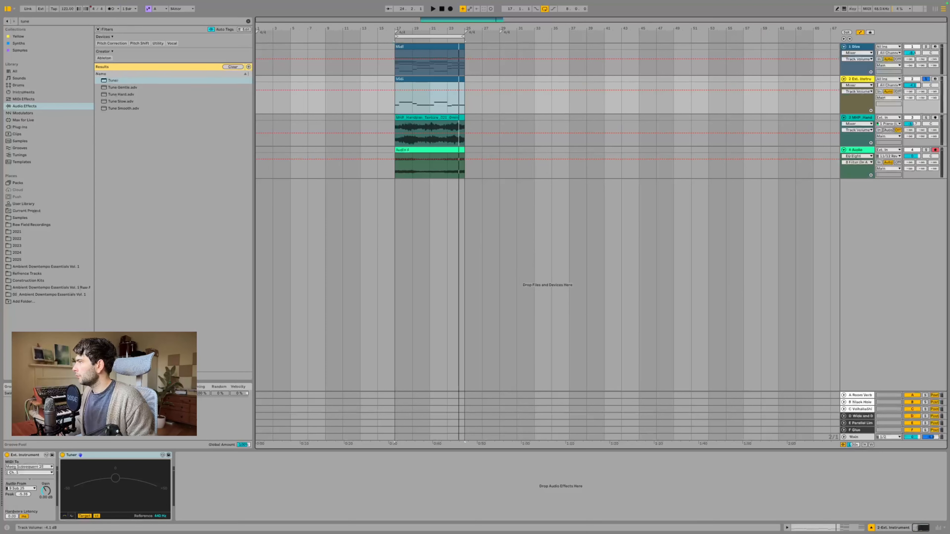
pyautogui.click(927, 48)
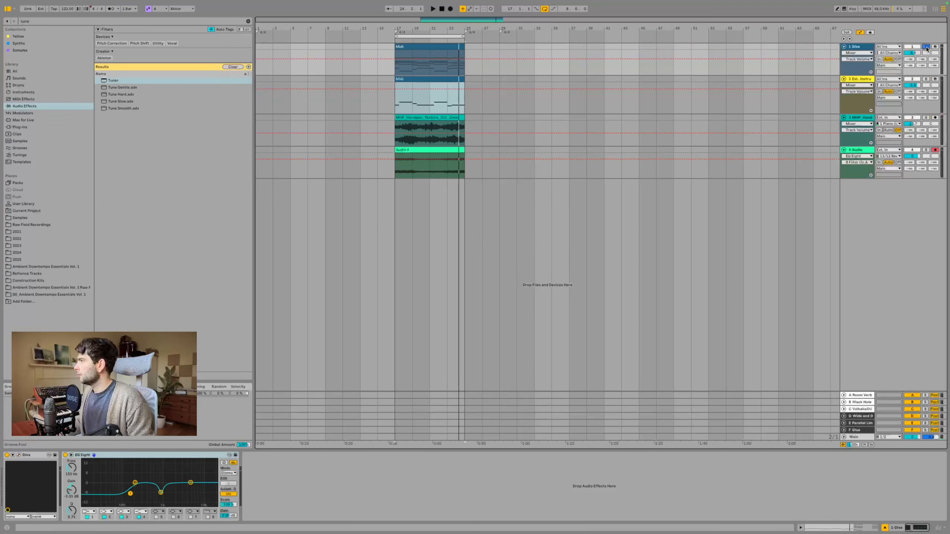
pyautogui.click(926, 79)
pyautogui.press('space')
pyautogui.click(860, 46)
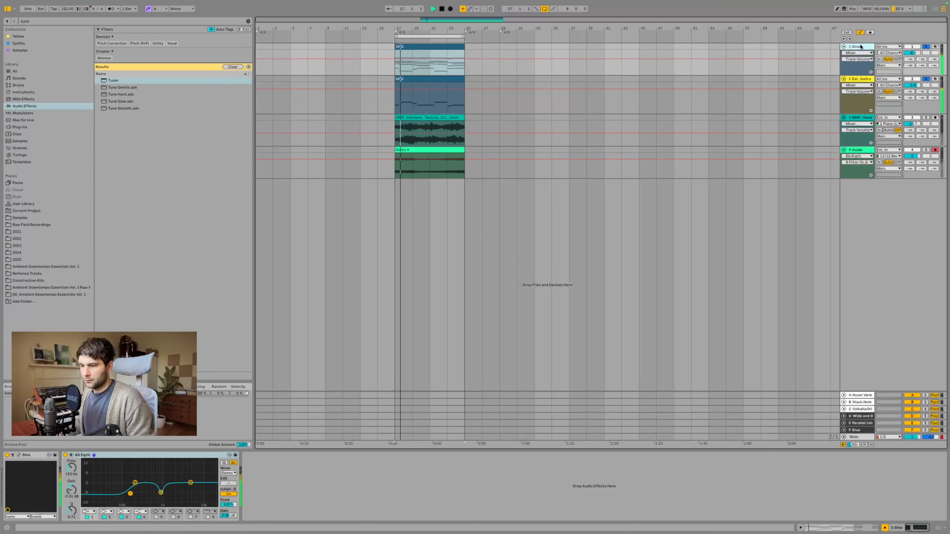
# Step: Switch the Diva EQ Eight's first band to a low-cut filter and move the neighbouring band to about 278 Hz during playback
pyautogui.click(128, 501)
pyautogui.click(89, 512)
pyautogui.click(89, 476)
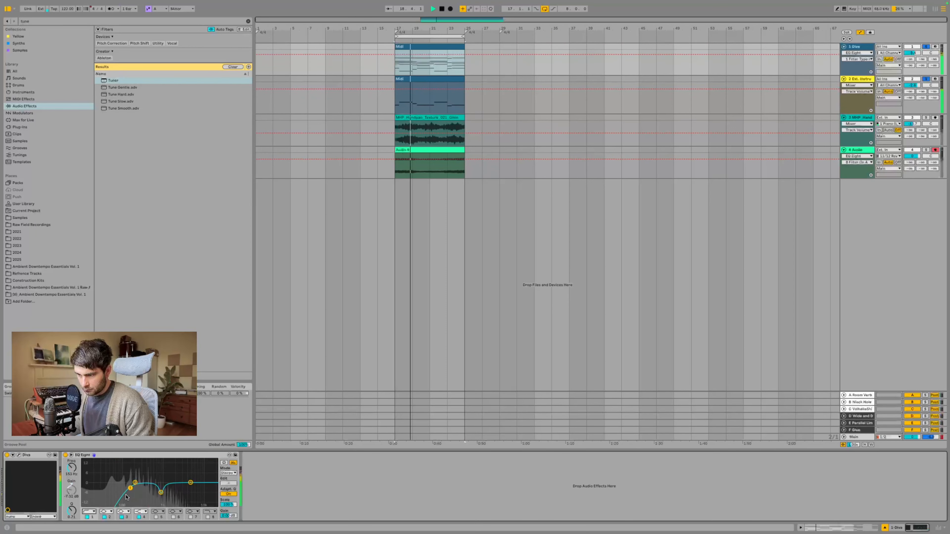
pyautogui.moveTo(130, 488); pyautogui.dragTo(141, 484)
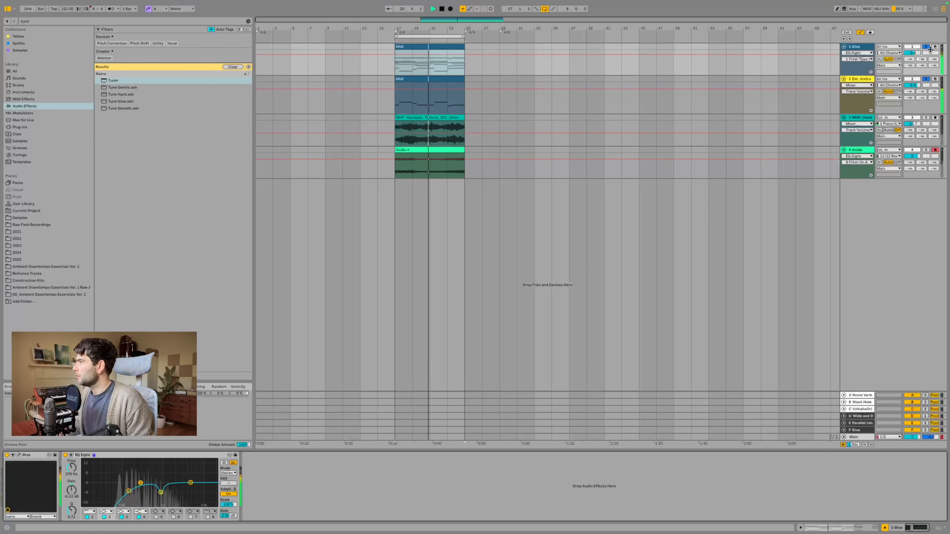
pyautogui.press('space')
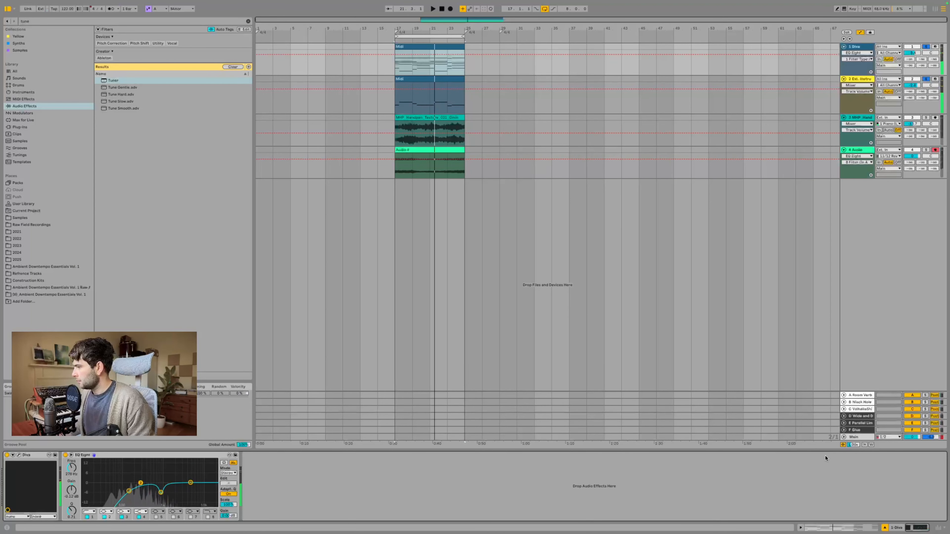
# Step: Show the Main track's effects, unsolo the tracks, and play the full loop to judge the bass against the other parts
pyautogui.click(862, 438)
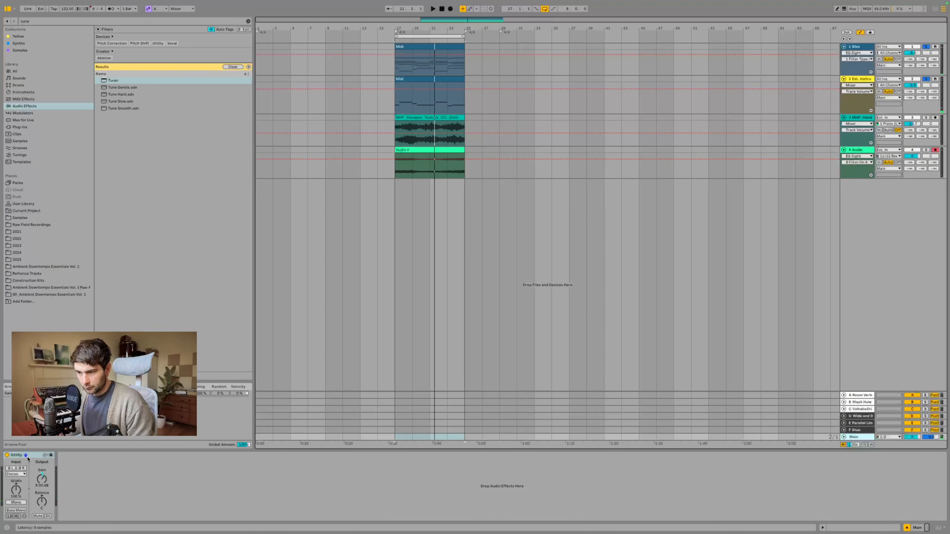
pyautogui.press('space')
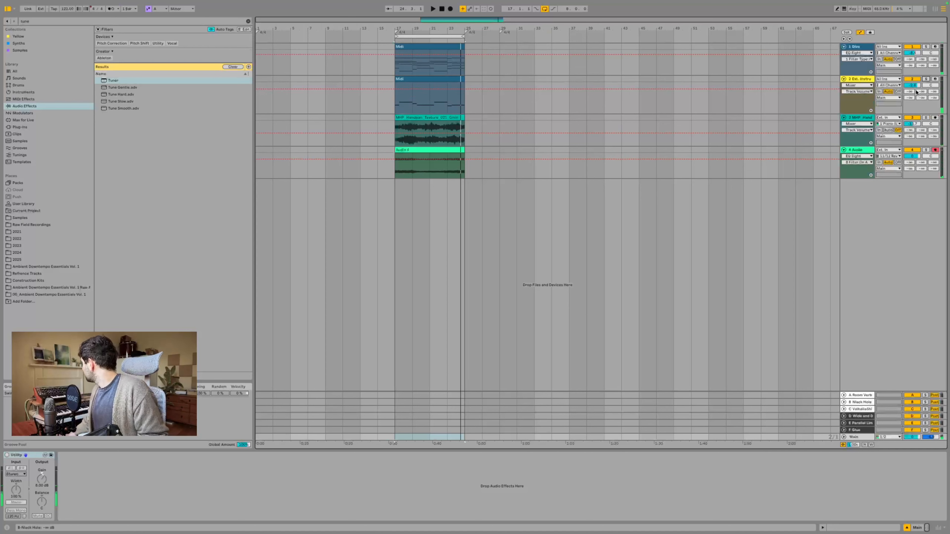
pyautogui.click(863, 50)
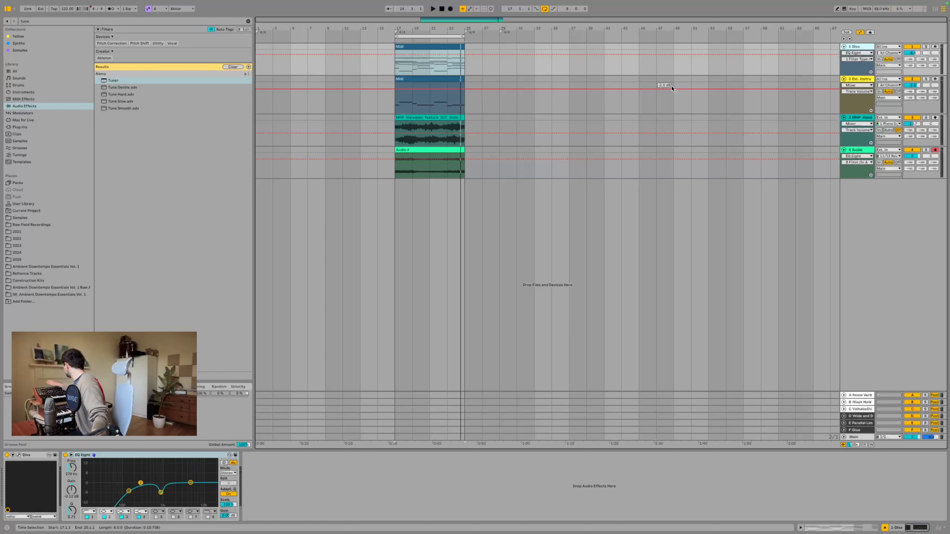
pyautogui.press('space')
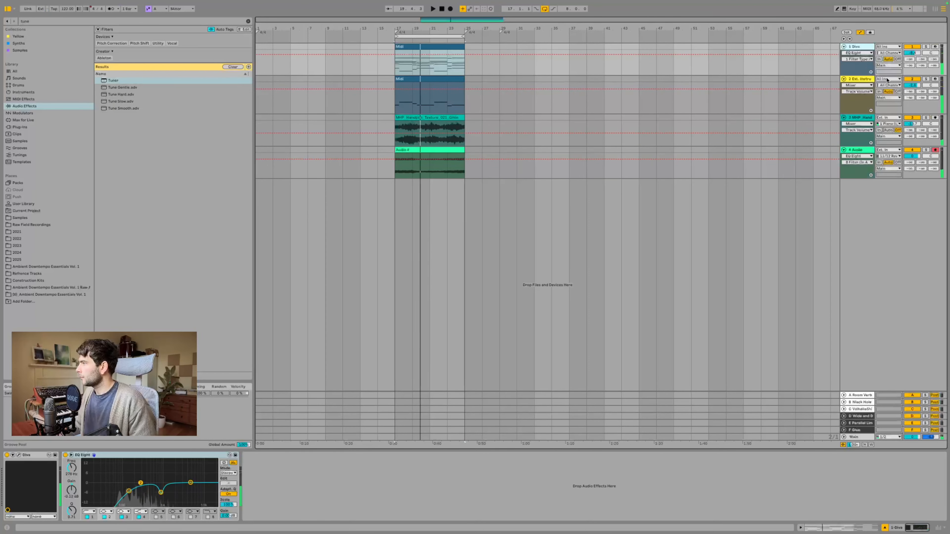
# Step: Find the Pro-Q 3 plug-in, add it to the bass track after the Tuner, and briefly play the loop through it
pyautogui.click(861, 82)
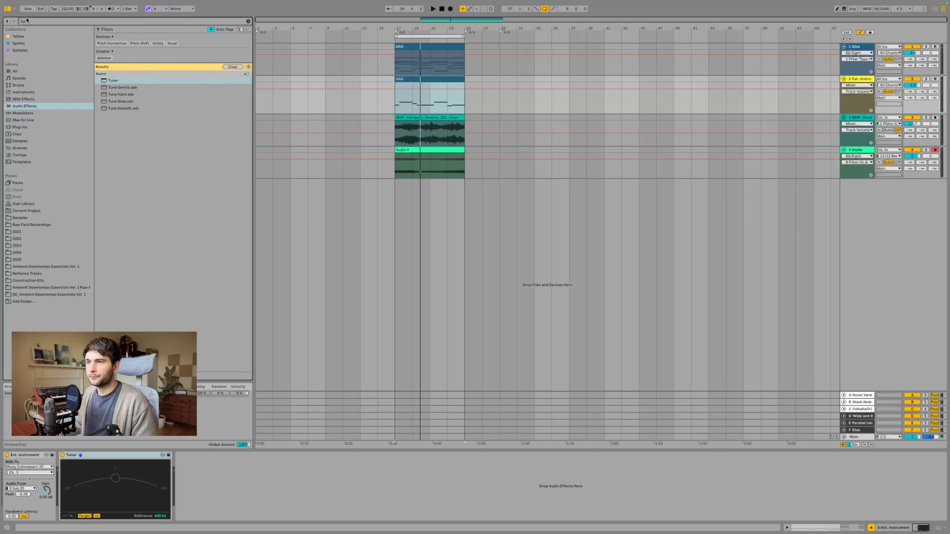
pyautogui.write('pro')
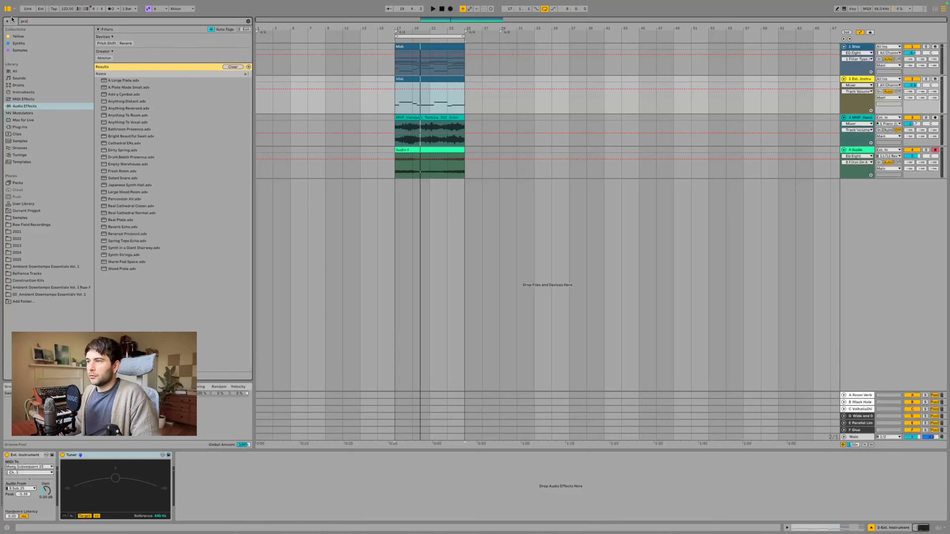
pyautogui.click(23, 128)
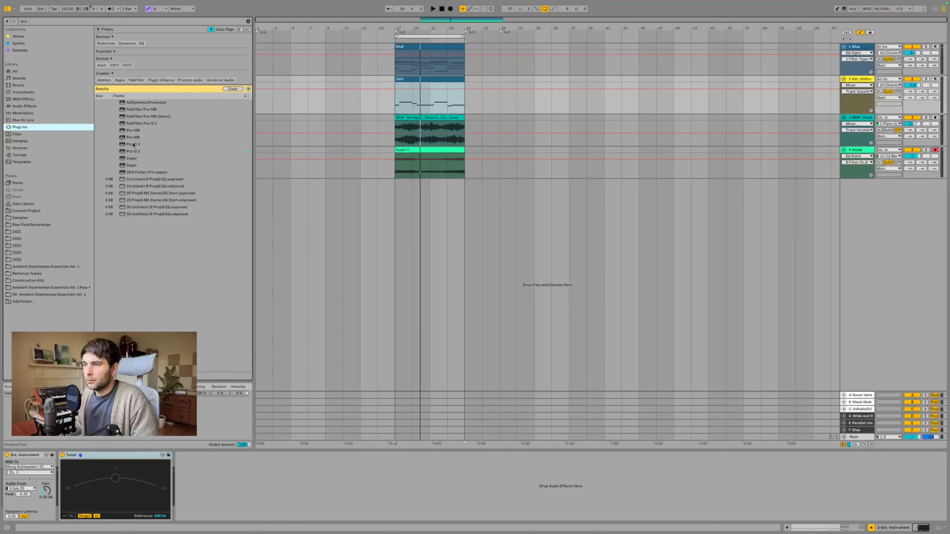
pyautogui.doubleClick(133, 151)
pyautogui.press('space')
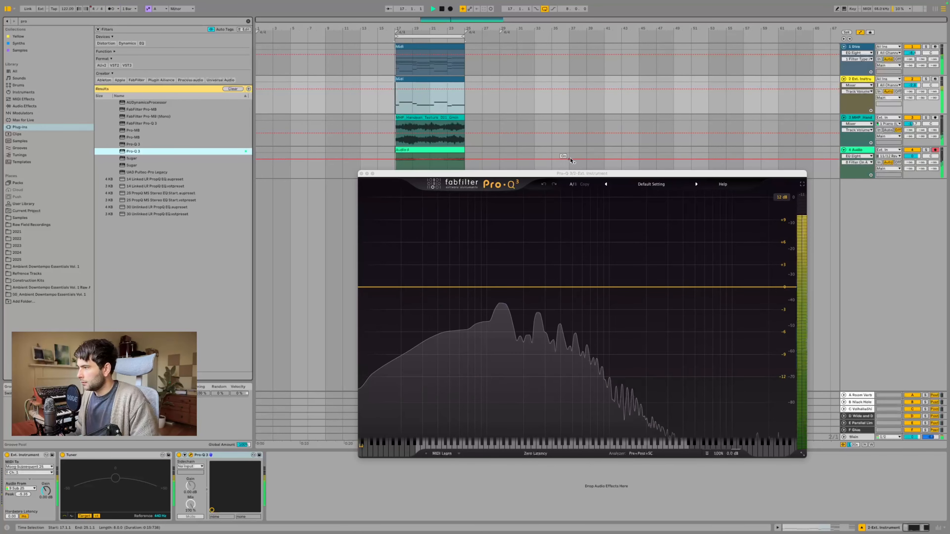
pyautogui.press('space')
pyautogui.moveTo(551, 168); pyautogui.dragTo(345, 166)
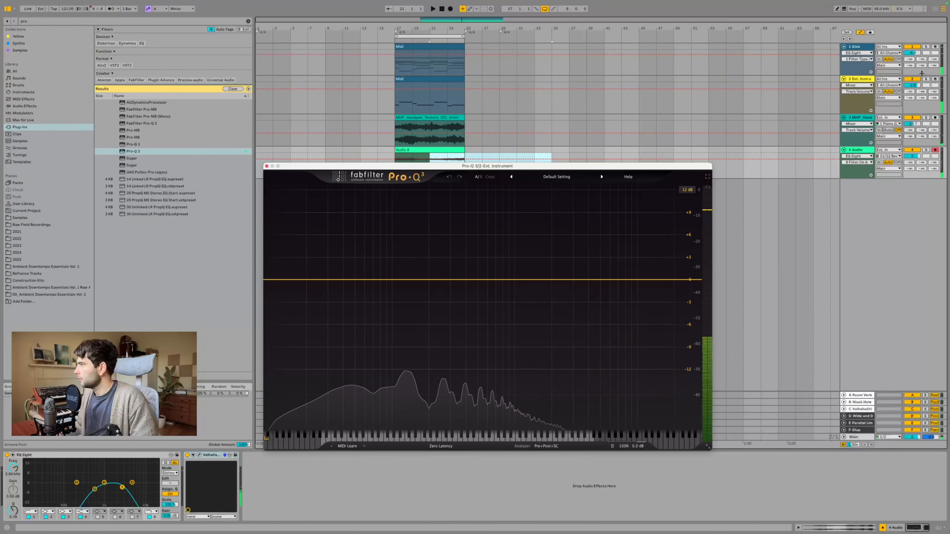
# Step: Solo the bass track and create a Pro-Q 3 bell cut at about 267 Hz, -3.6 dB, with a Q of about 3.2
pyautogui.click(859, 80)
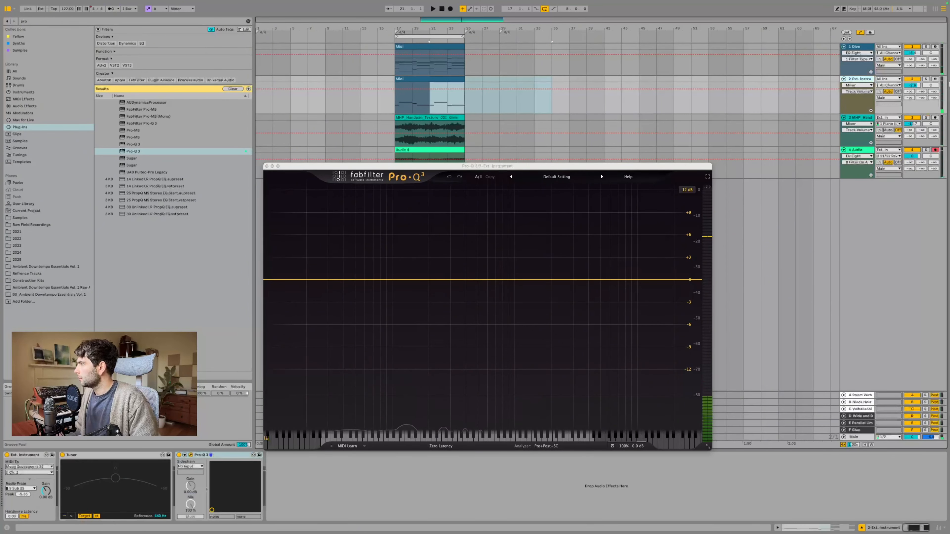
pyautogui.click(927, 80)
pyautogui.press('space')
pyautogui.moveTo(434, 279)
pyautogui.mouseDown()
pyautogui.moveTo(434, 234)
pyautogui.moveTo(435, 301)
pyautogui.moveTo(436, 293)
pyautogui.mouseUp()
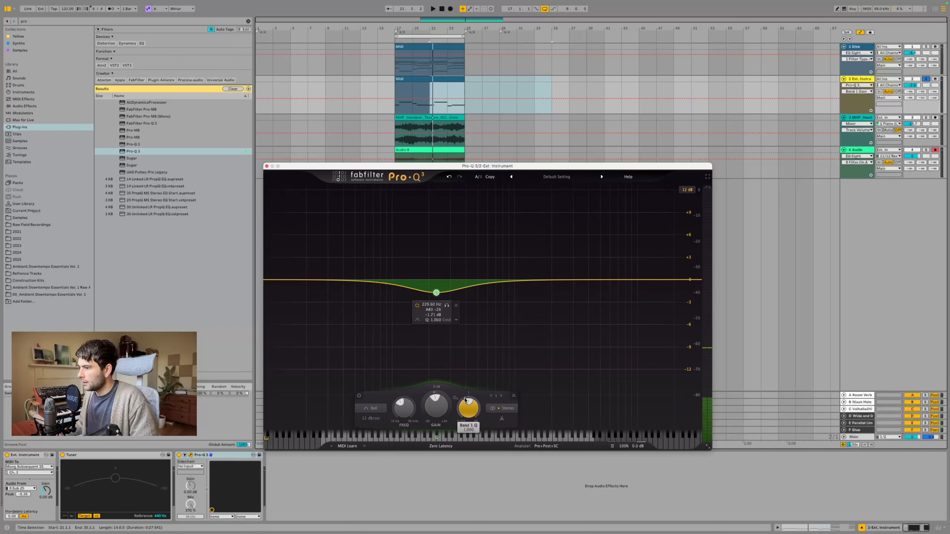
pyautogui.scroll(5, 465, 401)
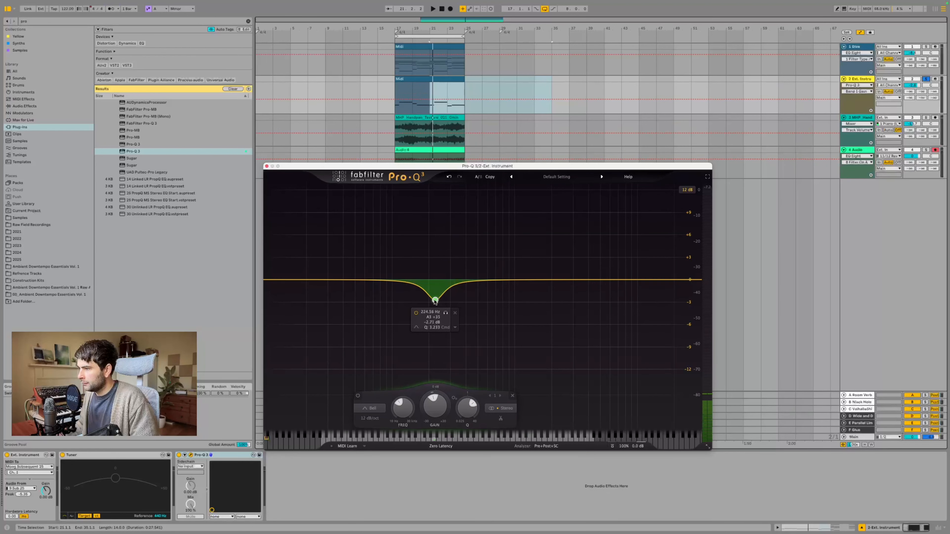
pyautogui.moveTo(436, 292); pyautogui.dragTo(442, 307)
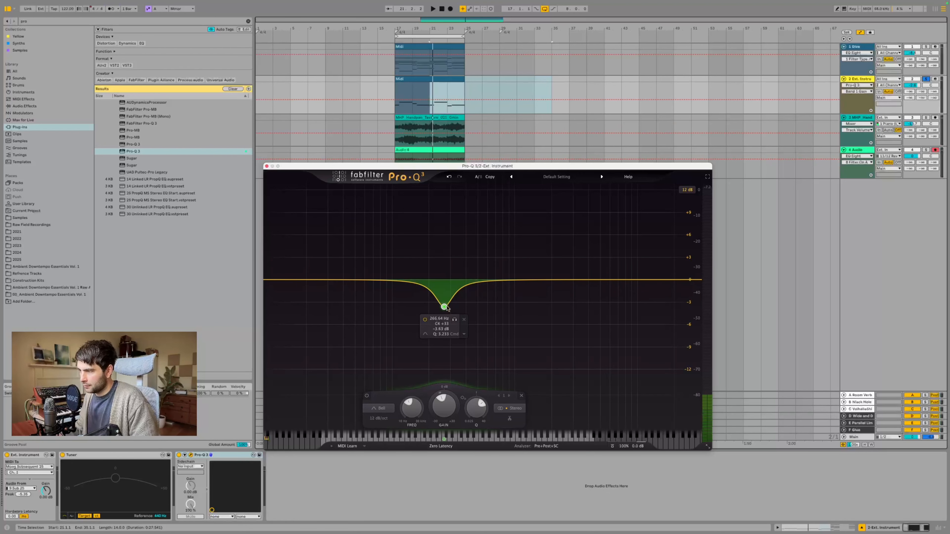
# Step: Shift the bell cut to about 228 Hz and -4 dB during playback, and compare the bass with Pro-Q 3 bypassed and enabled
pyautogui.press('space')
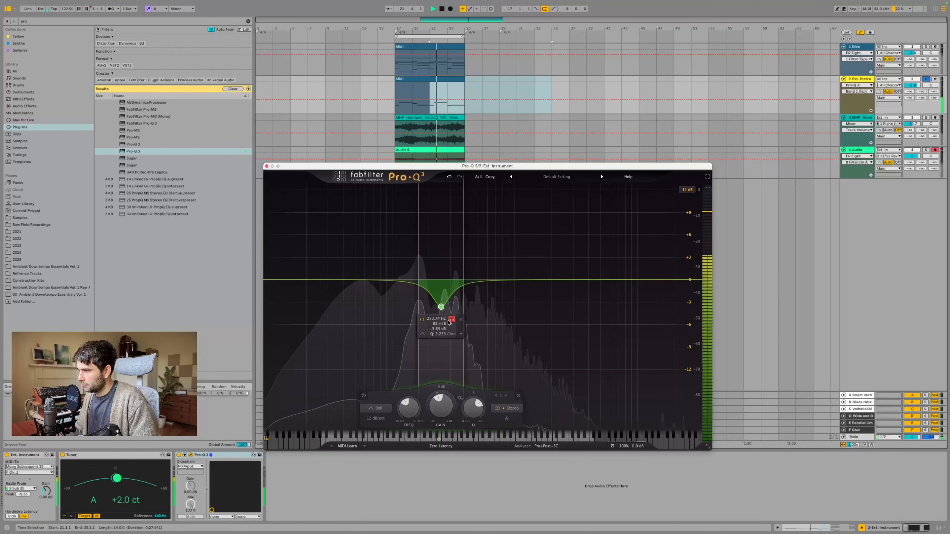
pyautogui.moveTo(456, 320); pyautogui.dragTo(436, 311)
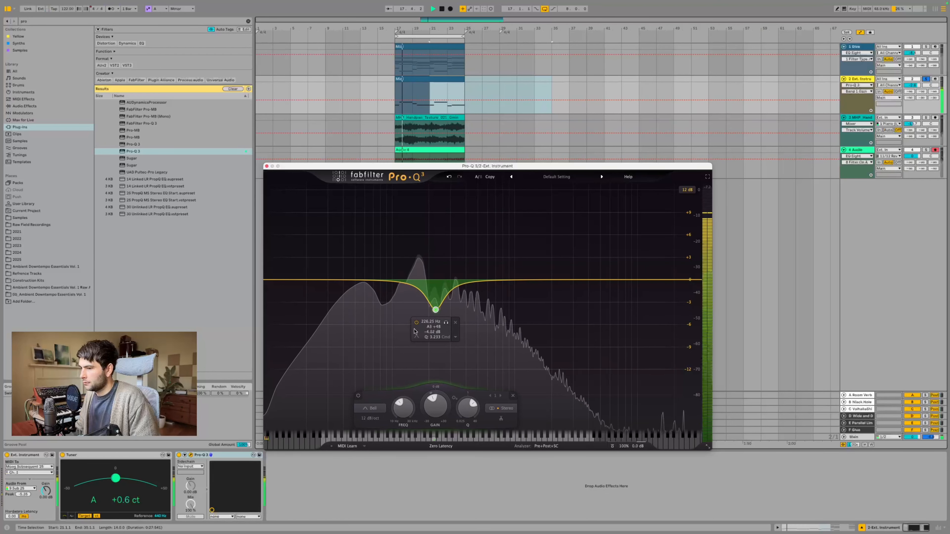
pyautogui.click(180, 455)
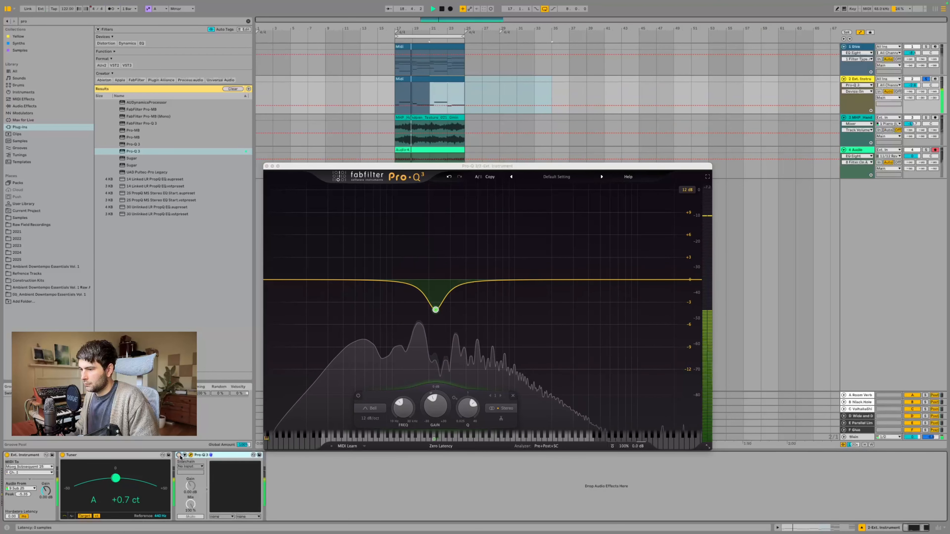
pyautogui.click(179, 455)
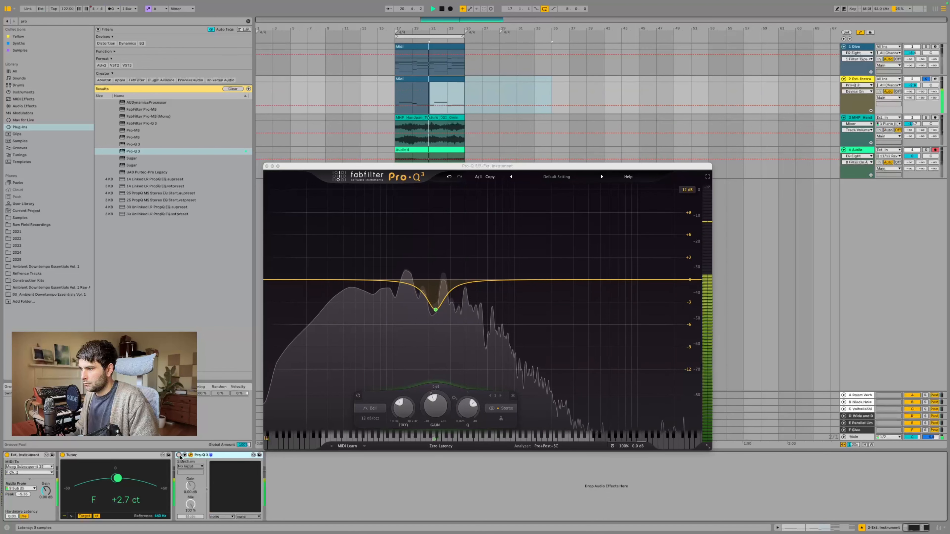
pyautogui.click(179, 456)
# Step: Fine-tune the bell cut to about 237 Hz and -4.3 dB, and widen its Q to about 2.08
pyautogui.moveTo(435, 310); pyautogui.dragTo(438, 312)
pyautogui.press('space')
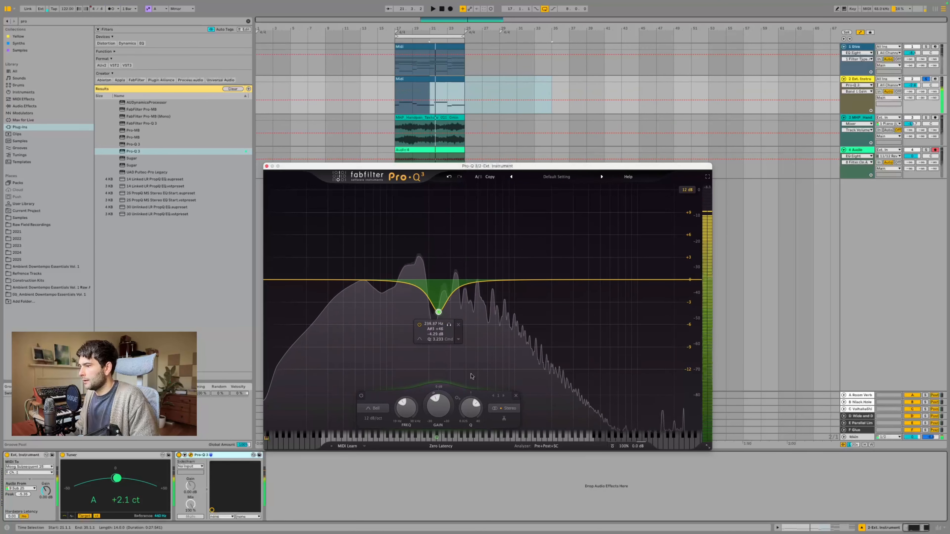
pyautogui.moveTo(472, 403); pyautogui.dragTo(476, 401)
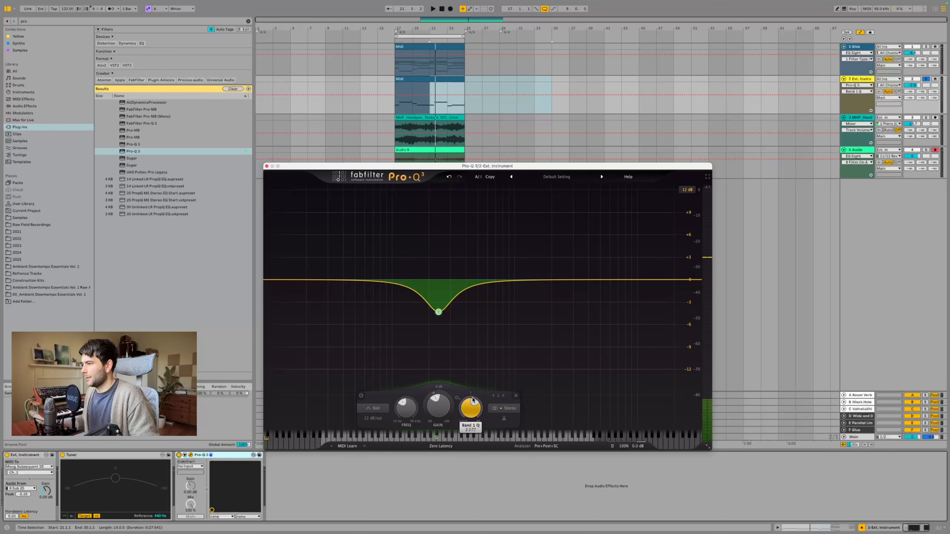
# Step: Add a 12 dB/oct high-cut band at about 1.4 kHz in Pro-Q 3, audition it, and close the plug-in window
pyautogui.click(625, 280)
pyautogui.click(548, 408)
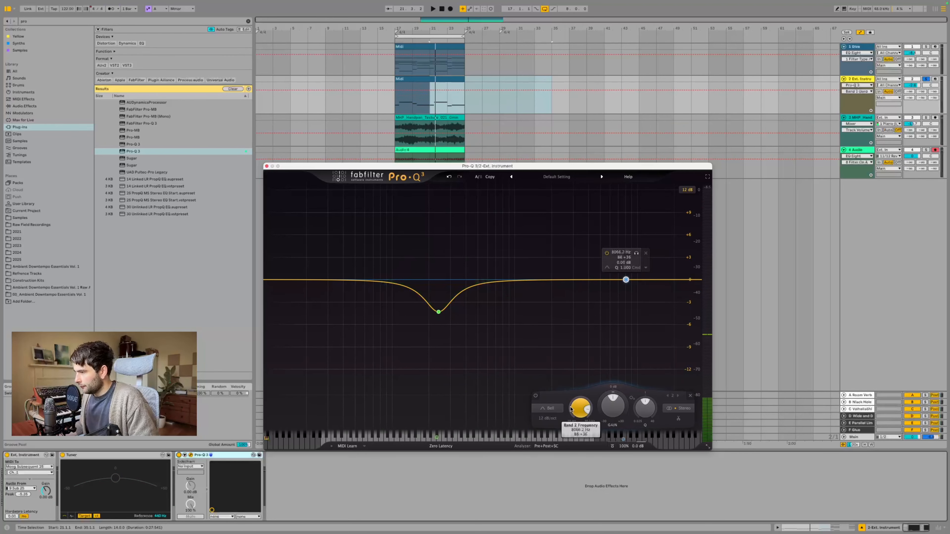
pyautogui.click(551, 408)
pyautogui.click(550, 408)
pyautogui.click(550, 408)
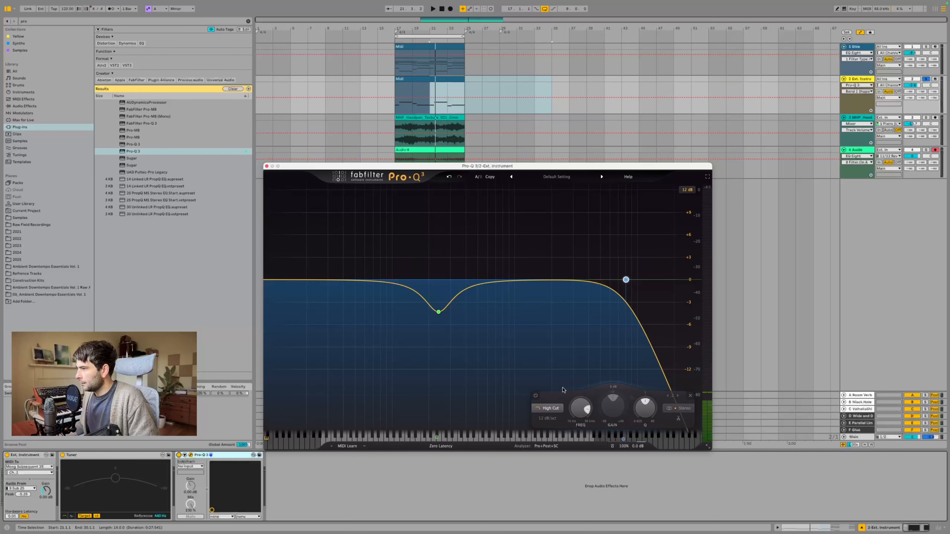
pyautogui.moveTo(628, 280); pyautogui.dragTo(534, 281)
pyautogui.press('space')
pyautogui.press('space')
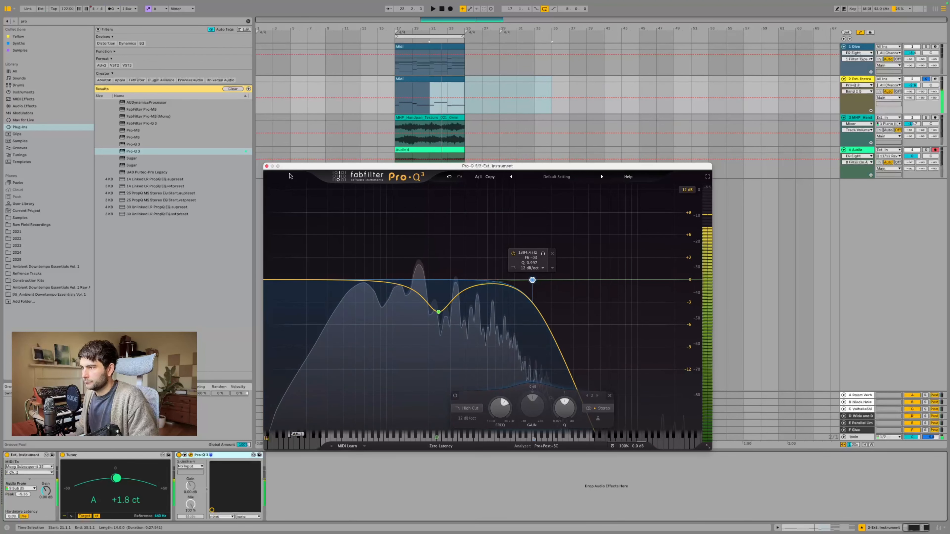
pyautogui.click(266, 166)
# Step: Search the audio effects for "glue" and add Glue Compressor after Pro-Q 3 on the bass track
pyautogui.click(38, 21)
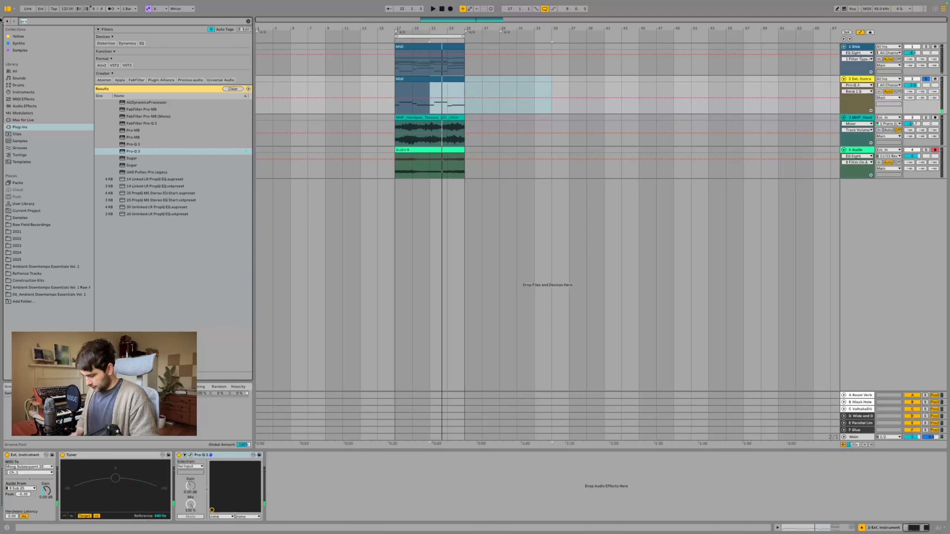
pyautogui.write('glue')
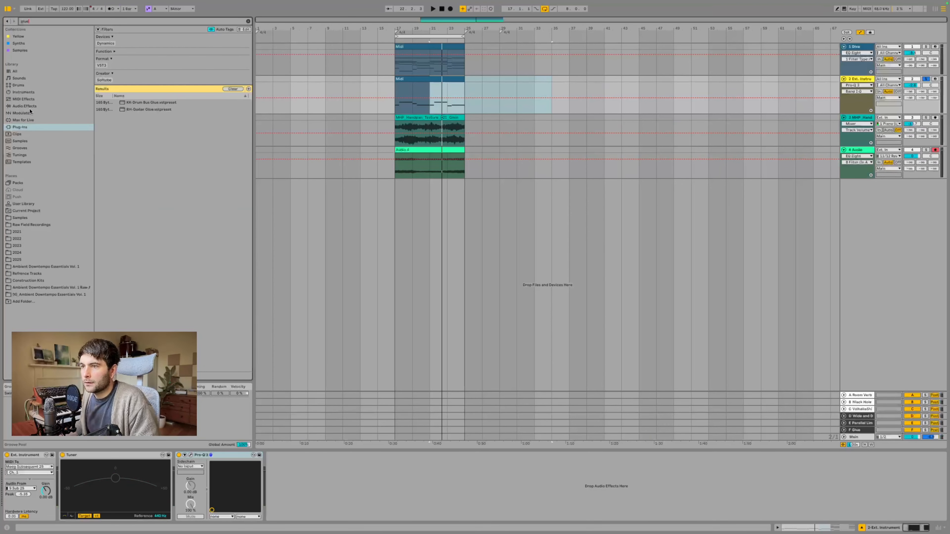
pyautogui.click(30, 106)
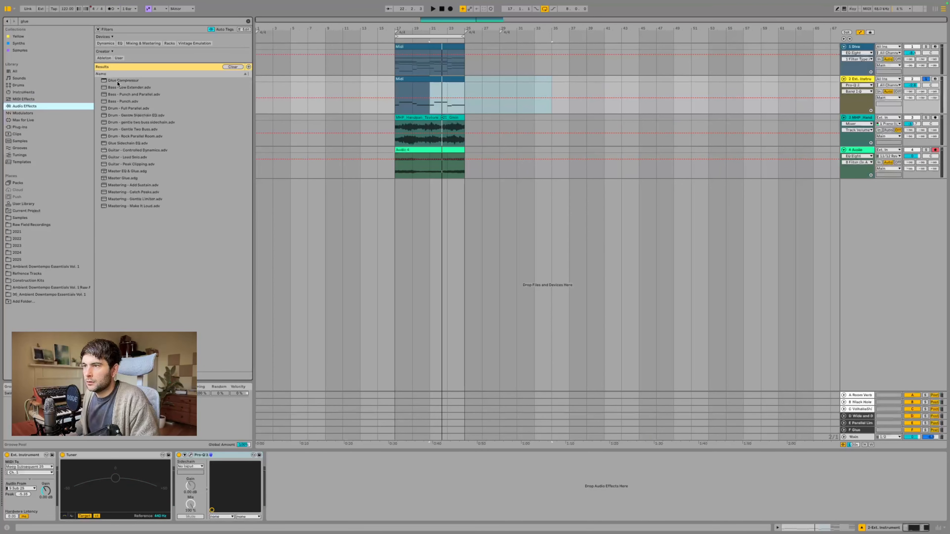
pyautogui.moveTo(117, 82); pyautogui.dragTo(280, 475)
# Step: Lower the Glue Compressor threshold to about -12 dB while the bass plays, and adjust its attack and release
pyautogui.press('space')
pyautogui.moveTo(309, 505); pyautogui.dragTo(309, 524)
pyautogui.moveTo(308, 505); pyautogui.dragTo(309, 506)
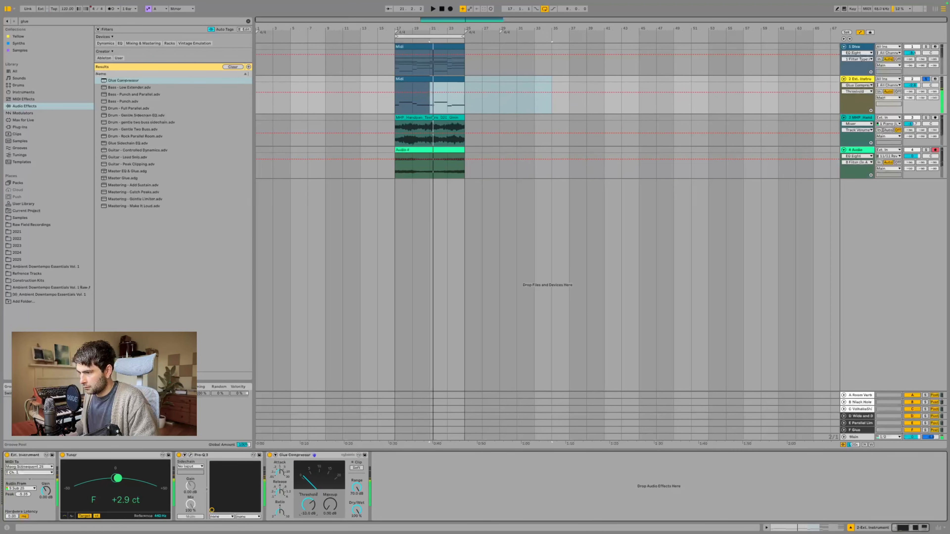
pyautogui.press('space')
pyautogui.press('space')
pyautogui.press('space')
pyautogui.moveTo(280, 473); pyautogui.dragTo(277, 500)
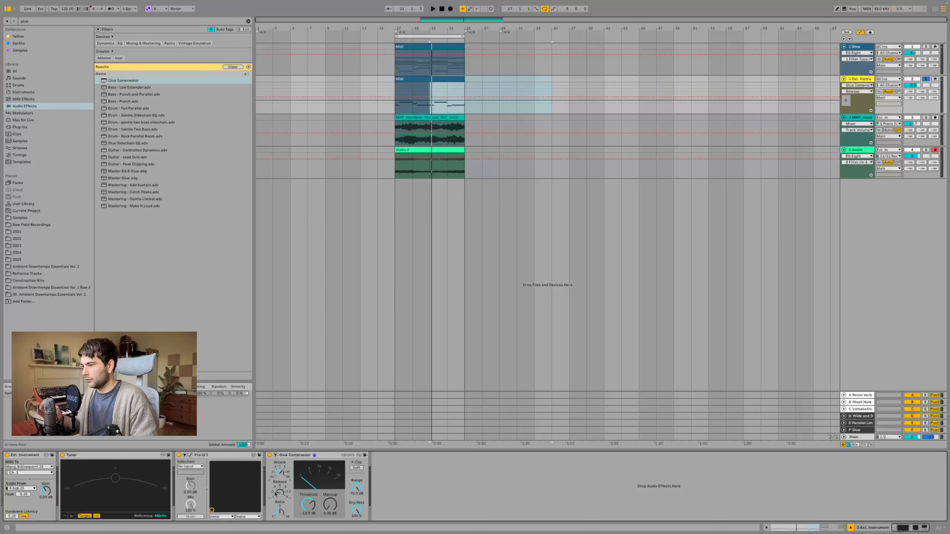
# Step: Set the Glue Compressor threshold to about -14 dB and its makeup gain to about 1 dB during playback
pyautogui.press('space')
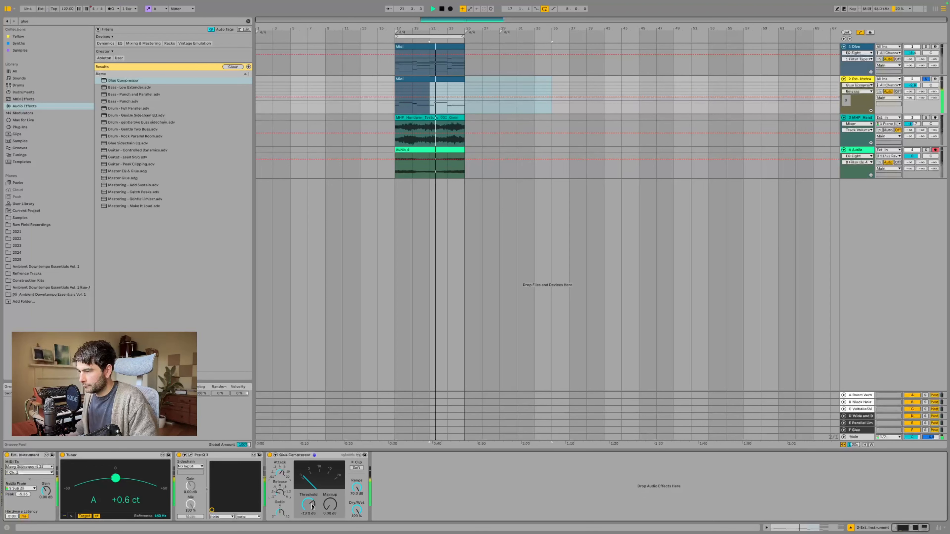
pyautogui.moveTo(312, 507); pyautogui.dragTo(313, 511)
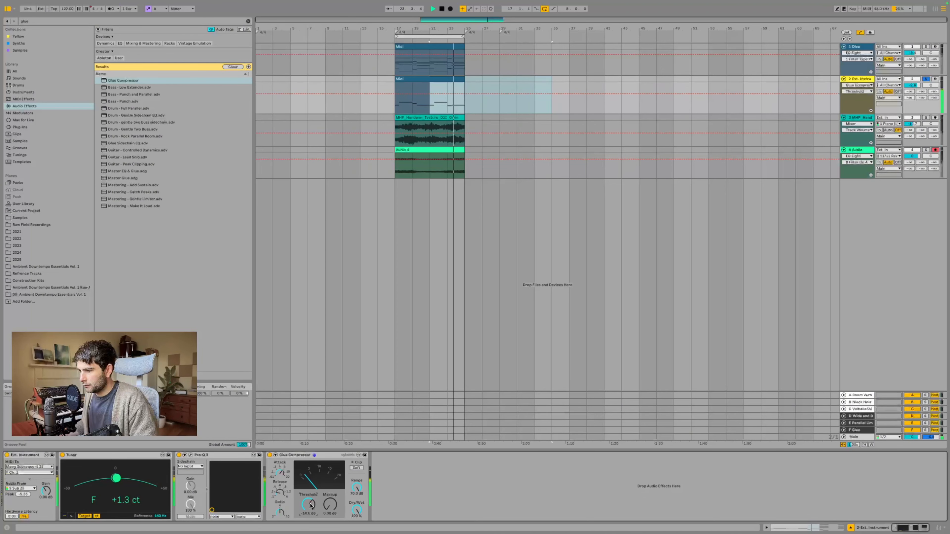
pyautogui.moveTo(330, 506); pyautogui.dragTo(330, 502)
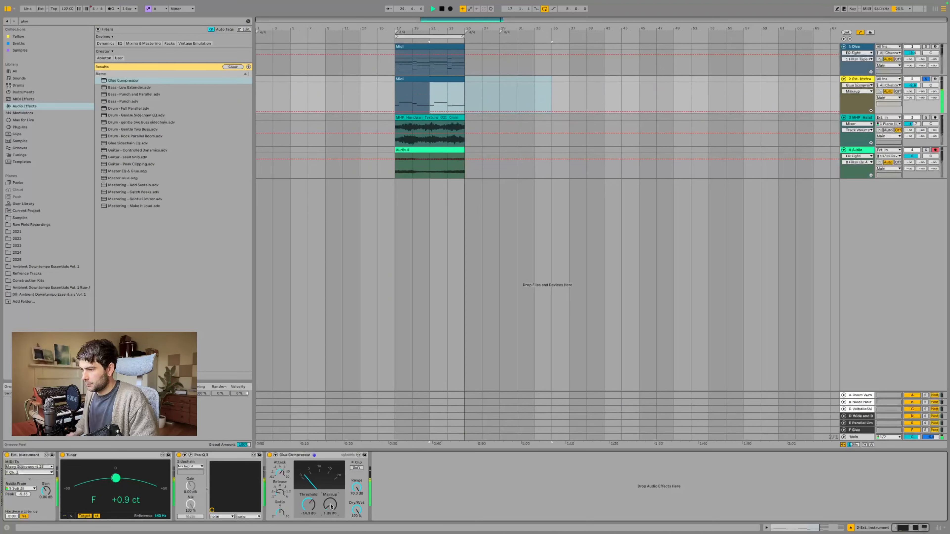
# Step: Compare the bass with Glue Compressor and Pro-Q 3 bypassed and enabled during playback
pyautogui.click(269, 455)
pyautogui.click(269, 455)
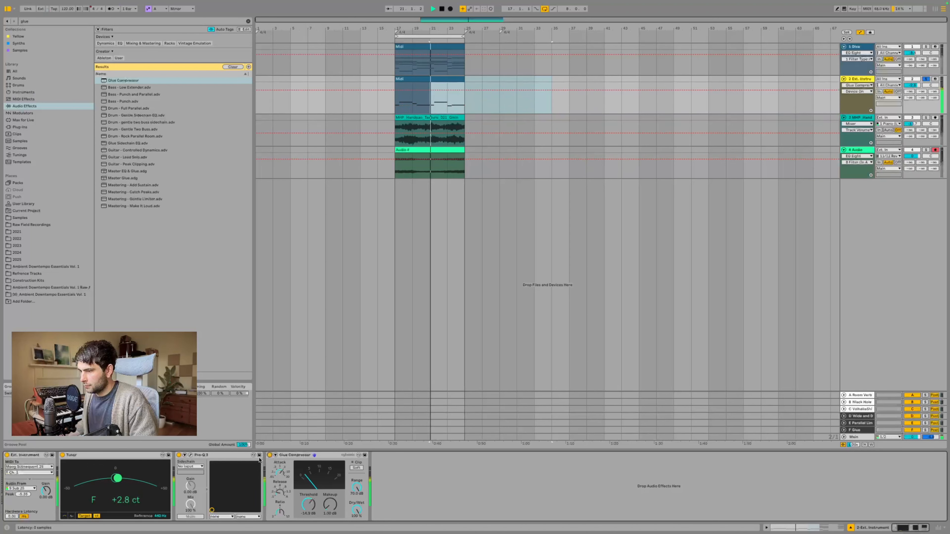
pyautogui.click(301, 459)
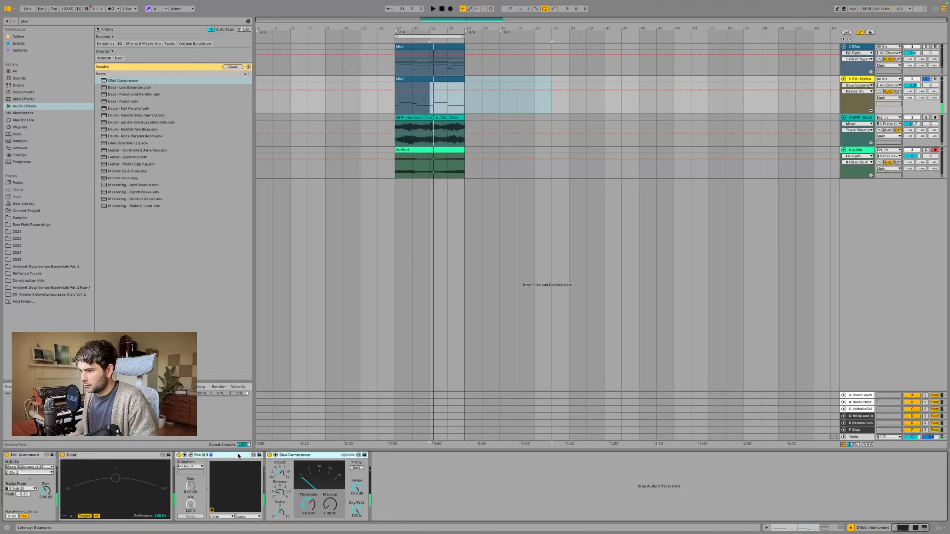
pyautogui.click(270, 455)
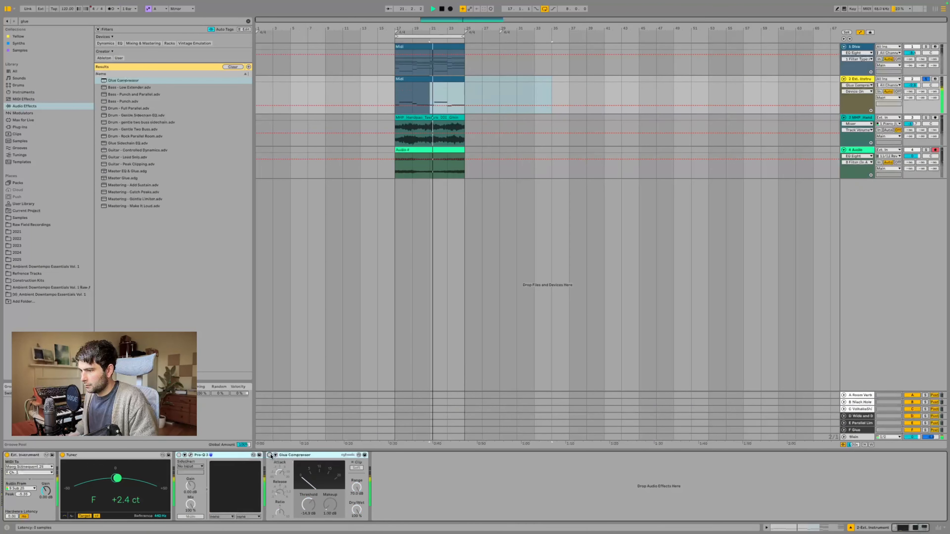
pyautogui.click(269, 455)
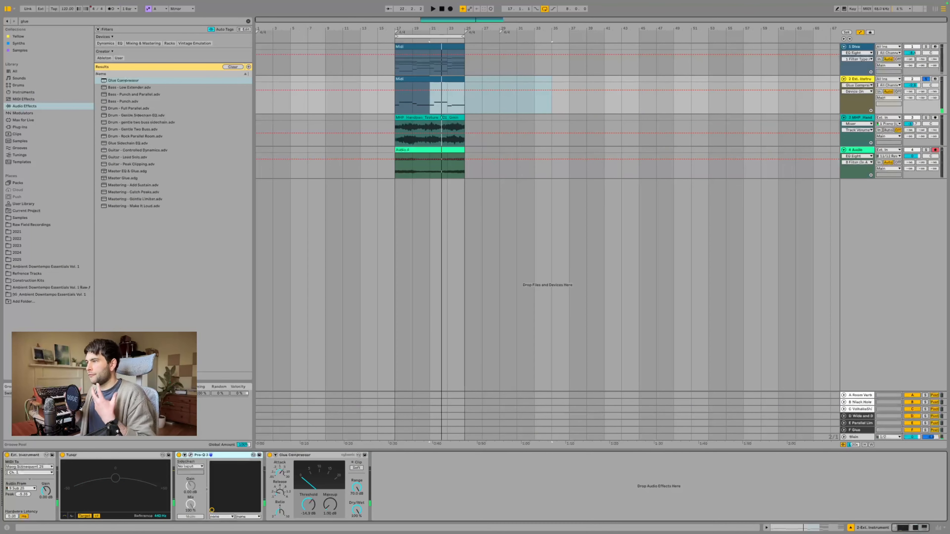
# Step: Search the plug-ins for "moog", load Subsequent 25 Editor after Glue Compressor on the bass track, and move its window aside
pyautogui.click(20, 128)
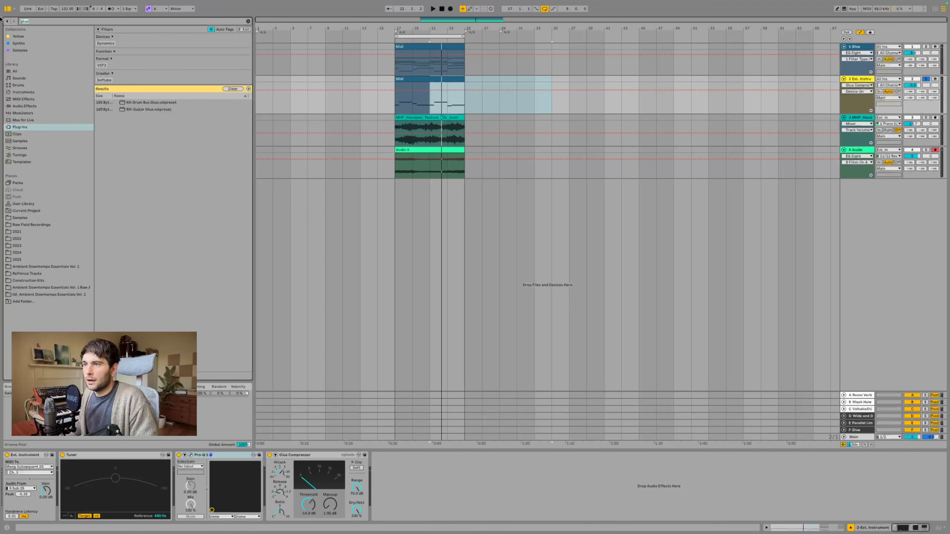
pyautogui.write('moog')
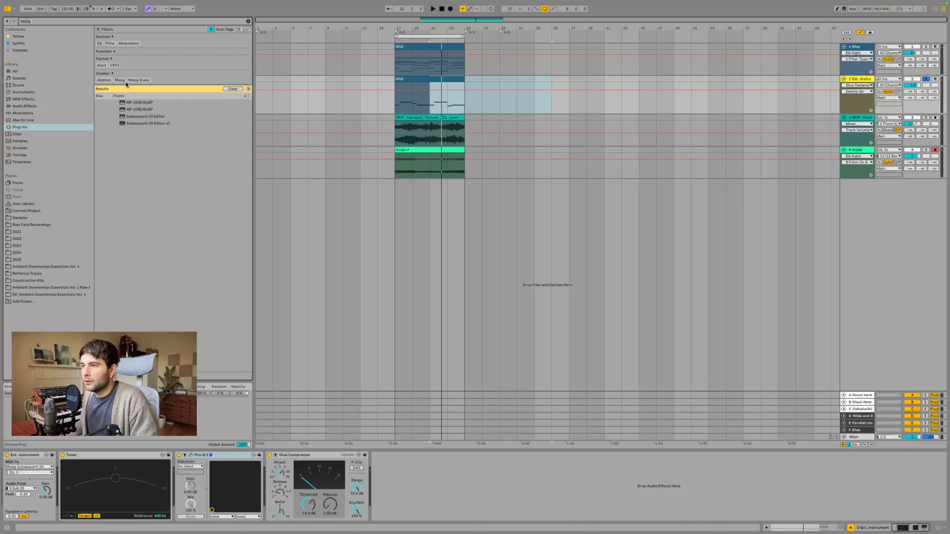
pyautogui.click(152, 119)
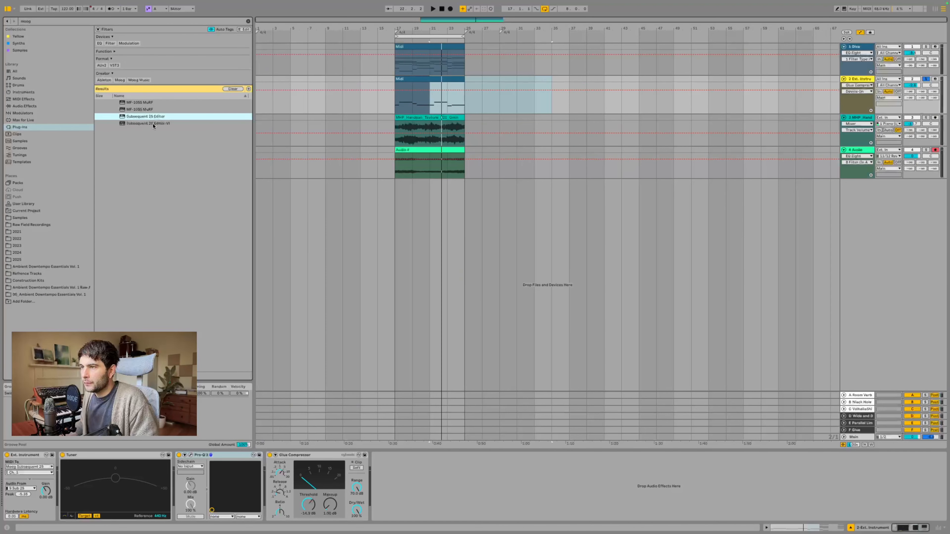
pyautogui.click(154, 109)
pyautogui.click(154, 116)
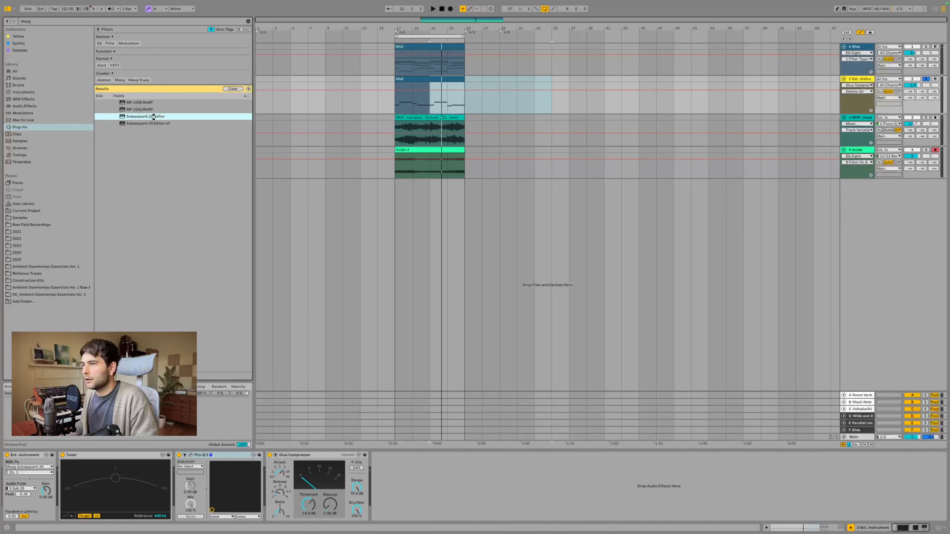
pyautogui.doubleClick(154, 117)
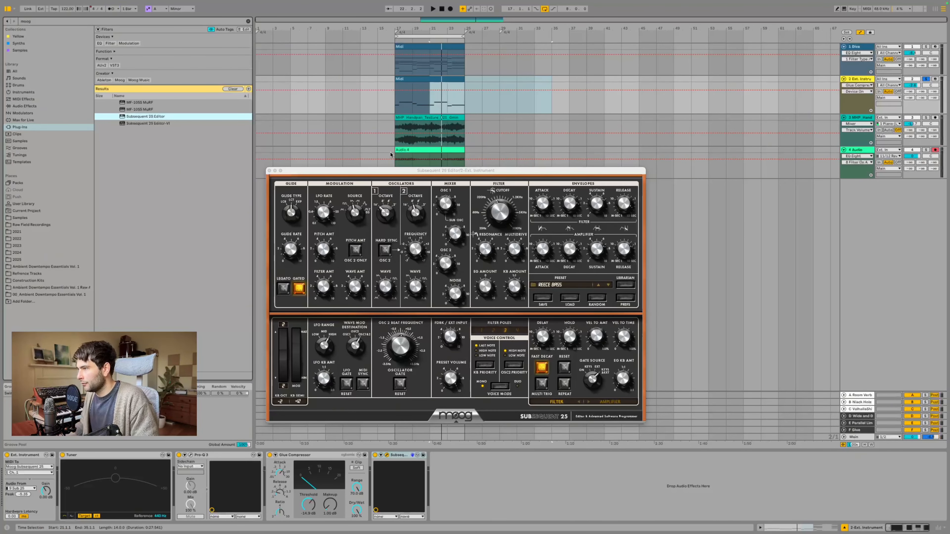
pyautogui.moveTo(389, 170); pyautogui.dragTo(232, 105)
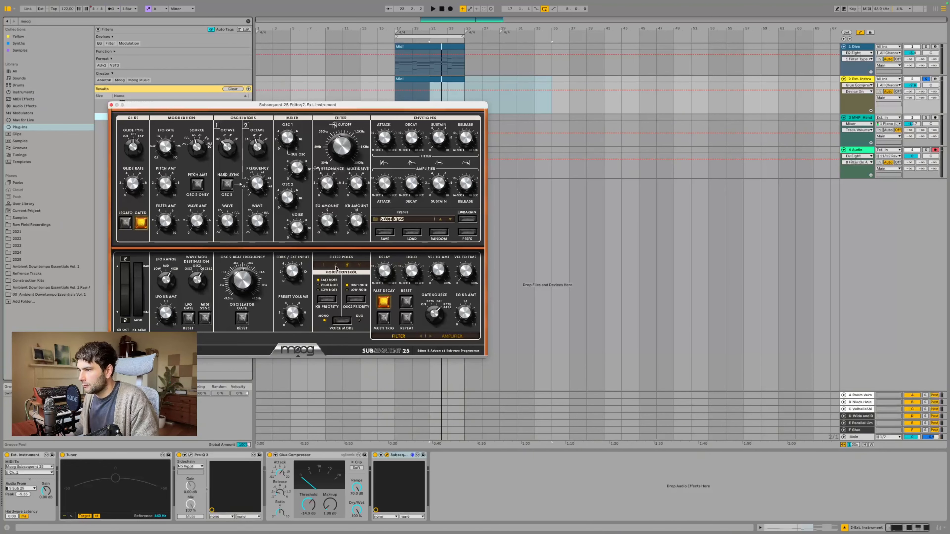
# Step: Compare filter pole settings in the Subsequent 25 Editor during playback, choose 2 poles, and close the editor window
pyautogui.press('space')
pyautogui.click(338, 266)
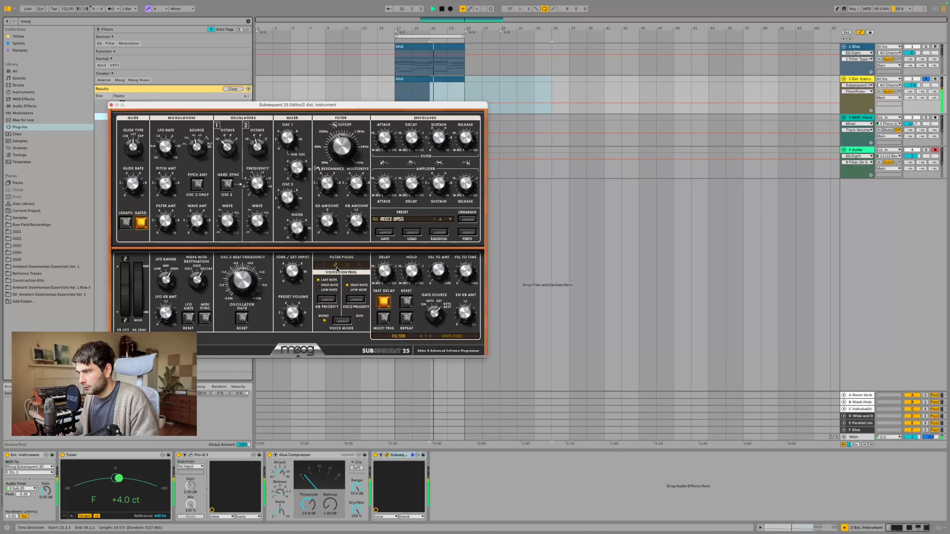
pyautogui.click(348, 266)
pyautogui.click(336, 267)
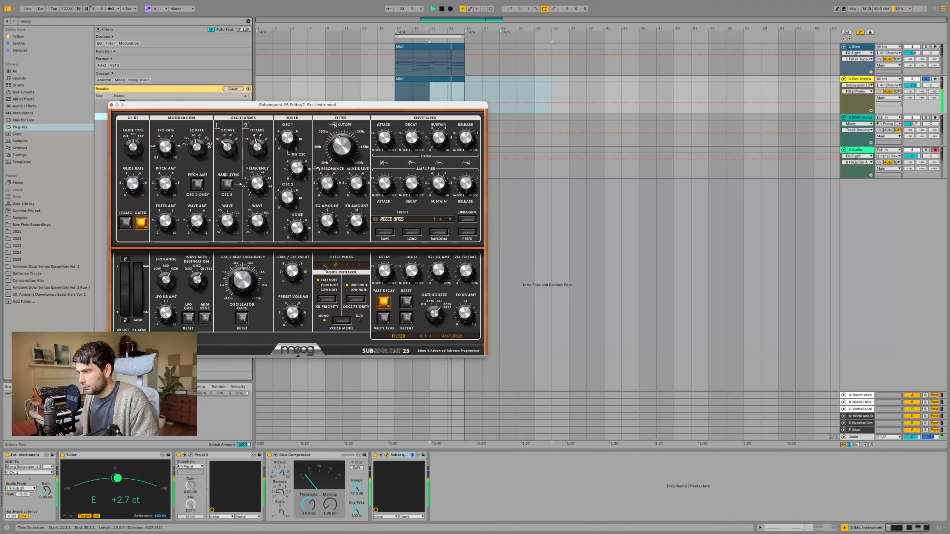
pyautogui.click(329, 266)
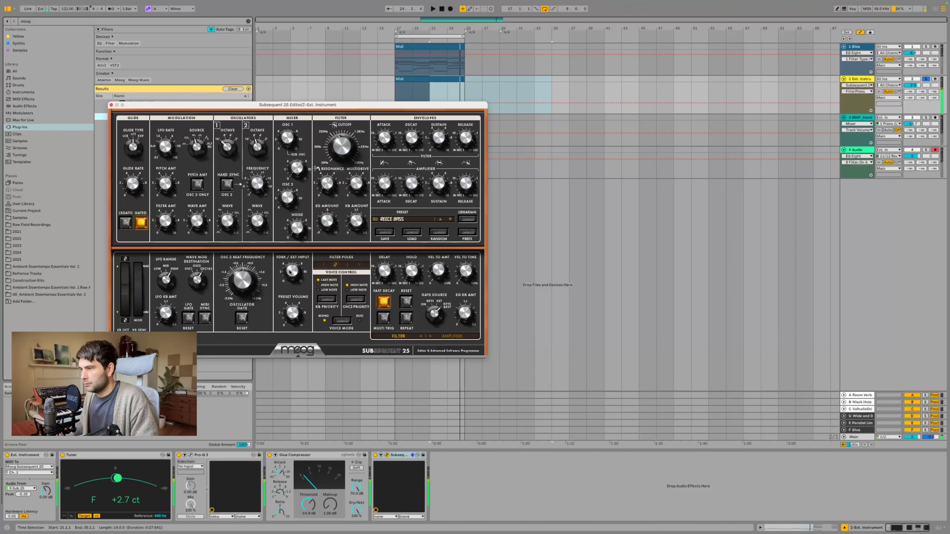
pyautogui.click(111, 105)
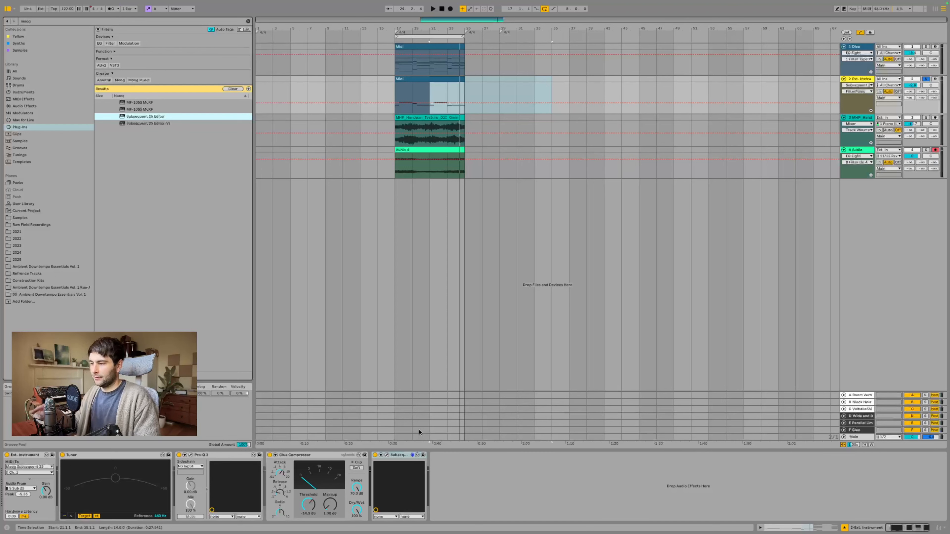
pyautogui.click(387, 456)
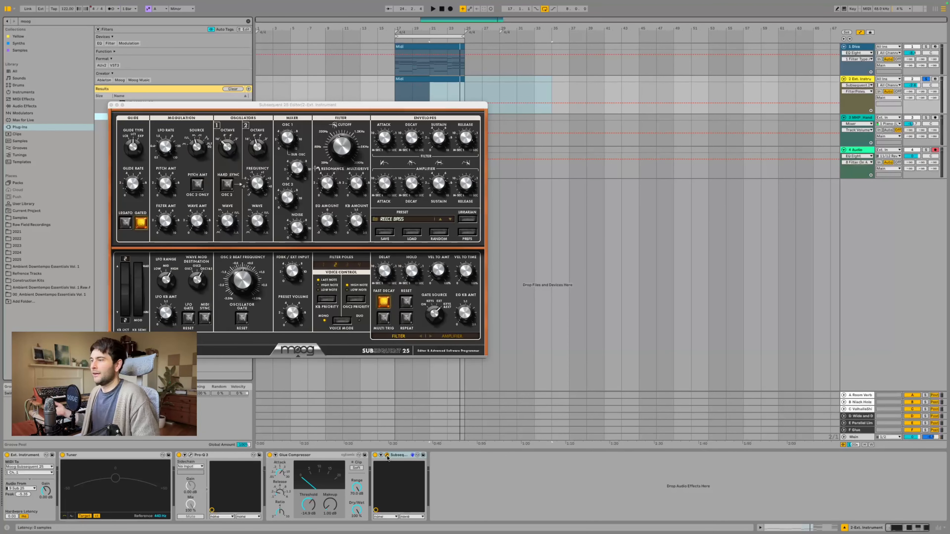
pyautogui.click(388, 456)
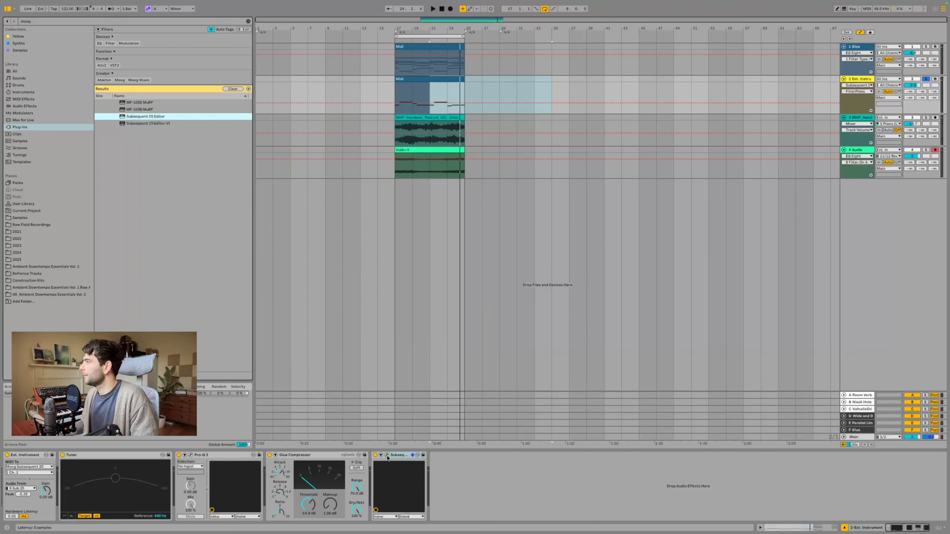
# Step: Listen to the bass together with all the other tracks, playing the loop from bar 17
pyautogui.press('space')
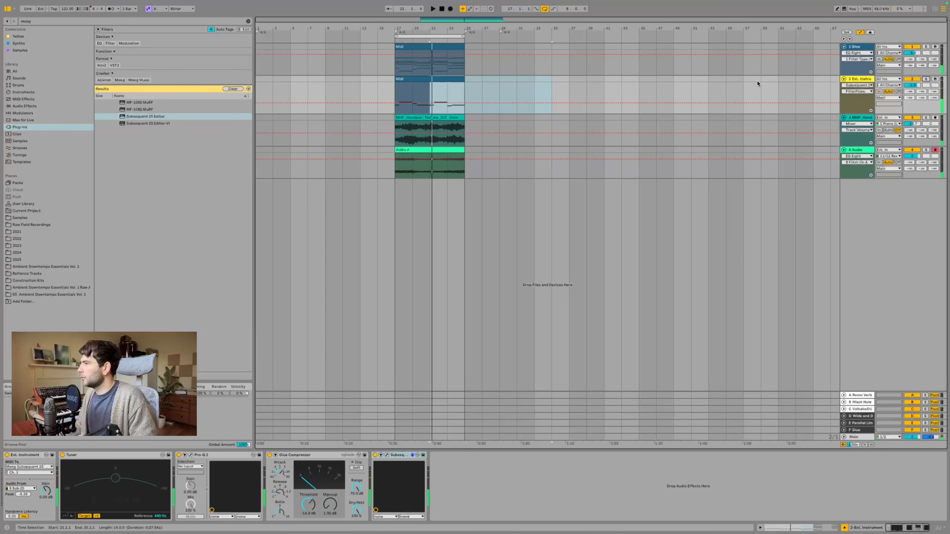
pyautogui.click(428, 78)
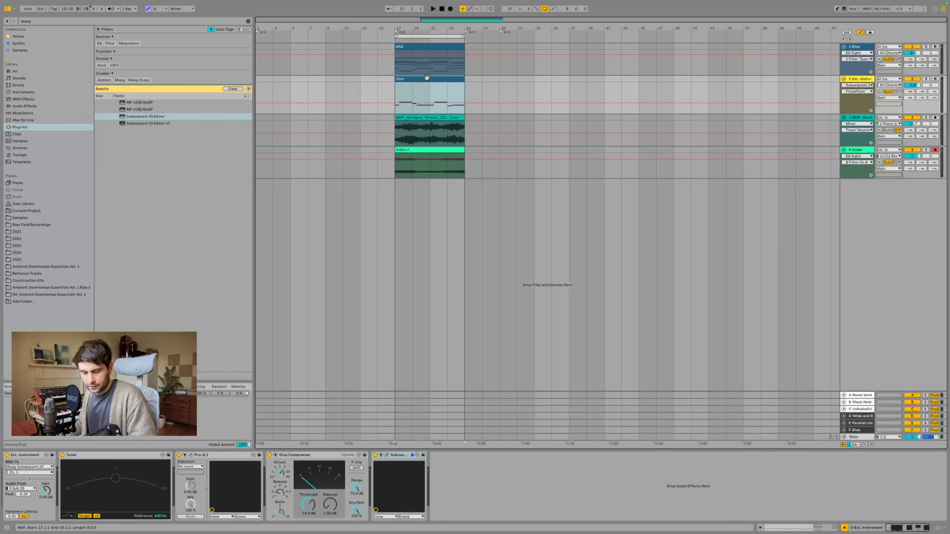
pyautogui.press('space')
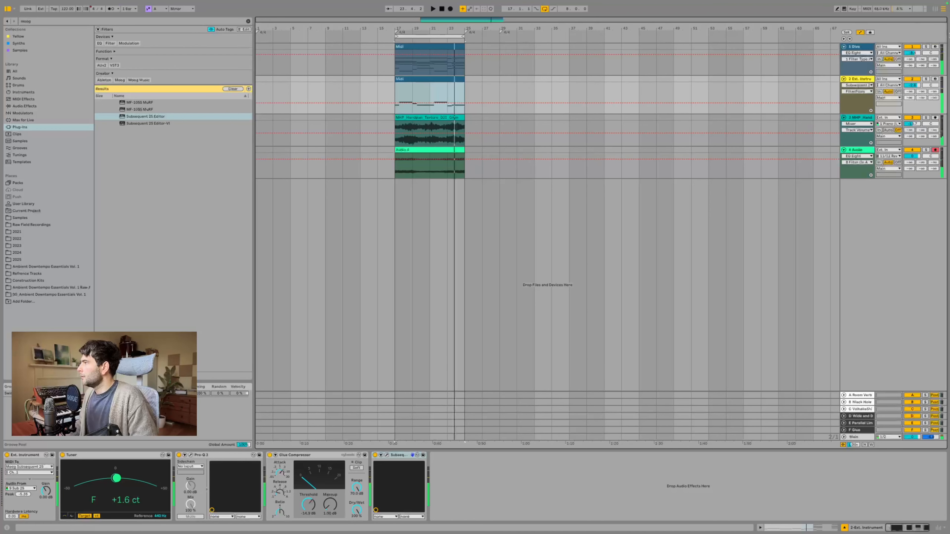
# Step: Insert a new MIDI track below Diva and copy the Diva chord clip onto it at bar 17
pyautogui.click(858, 48)
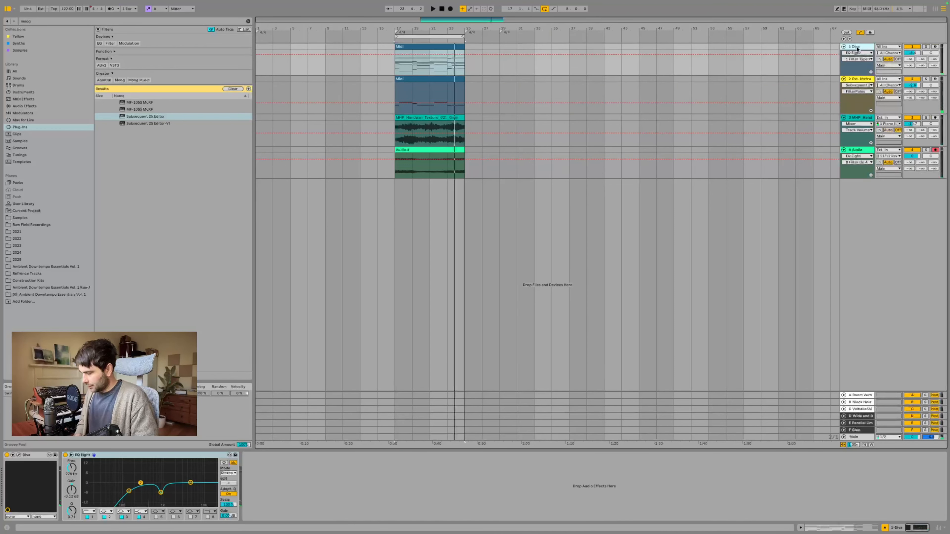
pyautogui.press('super+shift+t')
pyautogui.moveTo(408, 47); pyautogui.dragTo(414, 111)
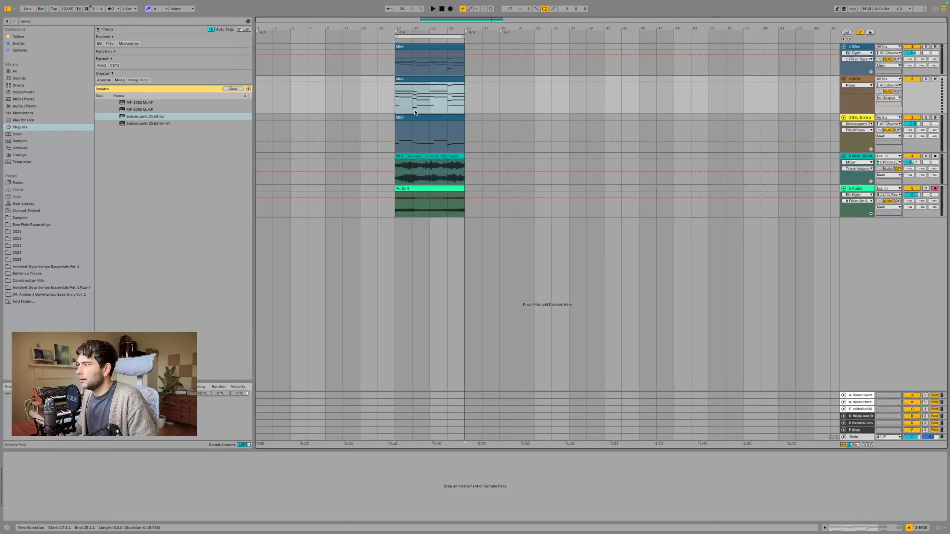
# Step: In the copied clip, deactivate the notes below C3 in the first two chords and the whole top line around A3
pyautogui.doubleClick(416, 78)
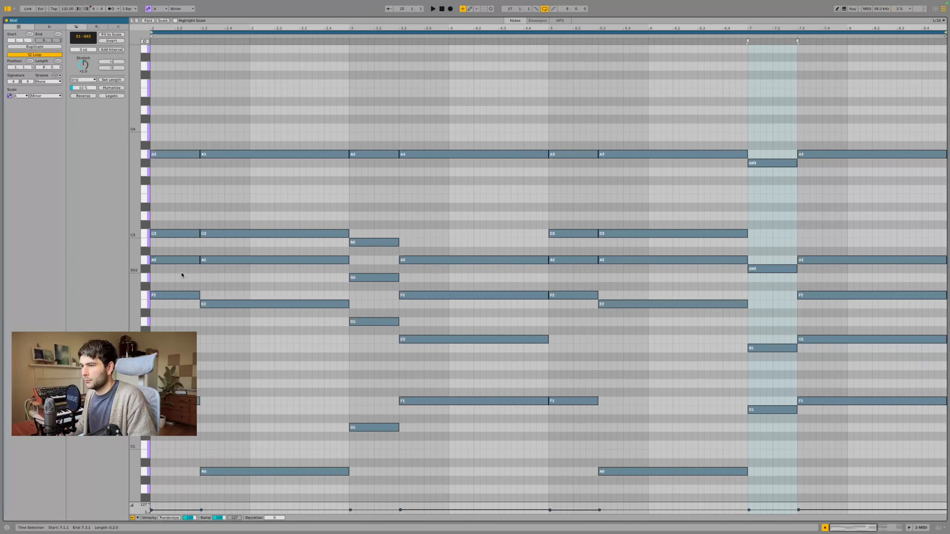
pyautogui.moveTo(172, 254); pyautogui.dragTo(308, 492)
pyautogui.press('0')
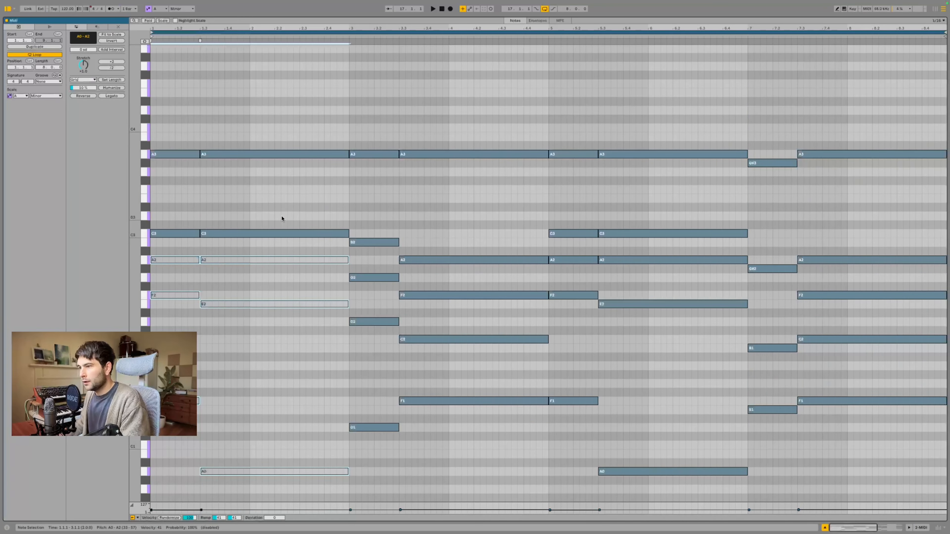
pyautogui.moveTo(168, 181); pyautogui.dragTo(910, 65)
pyautogui.press('0')
# Step: Deactivate the lower notes of the remaining chords so only the C3, B2, A2 and G#2 line plays, and return to the arrangement
pyautogui.moveTo(356, 261); pyautogui.dragTo(409, 429)
pyautogui.moveTo(398, 451); pyautogui.dragTo(440, 428)
pyautogui.press('0')
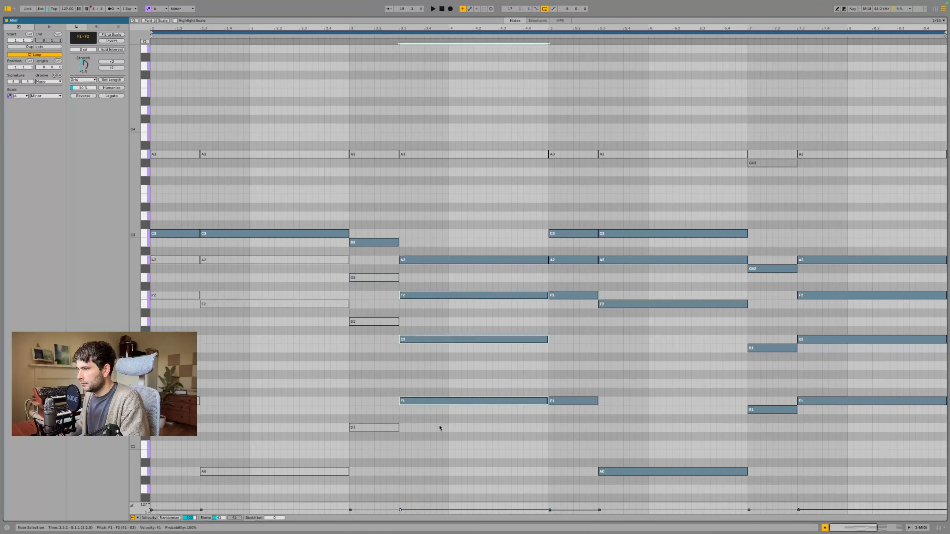
pyautogui.press('0')
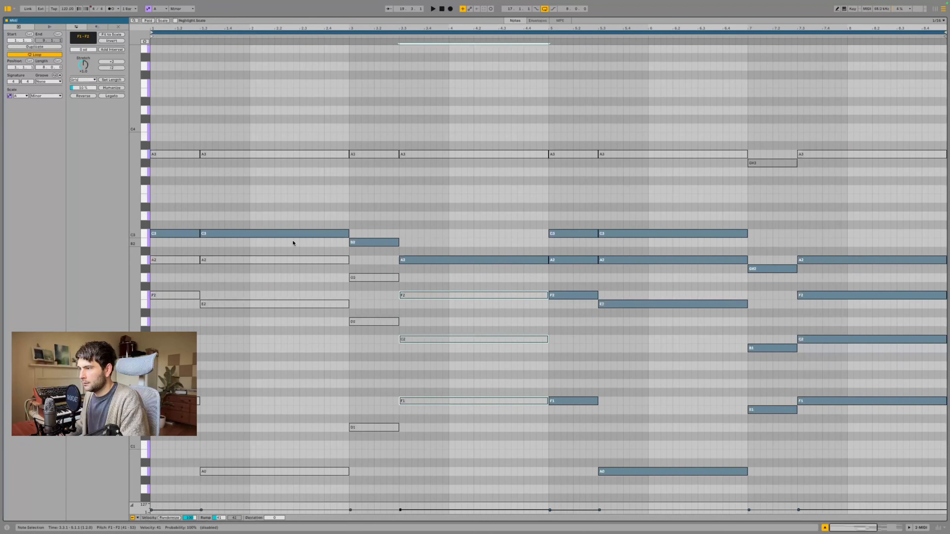
pyautogui.moveTo(581, 251); pyautogui.dragTo(702, 486)
pyautogui.press('0')
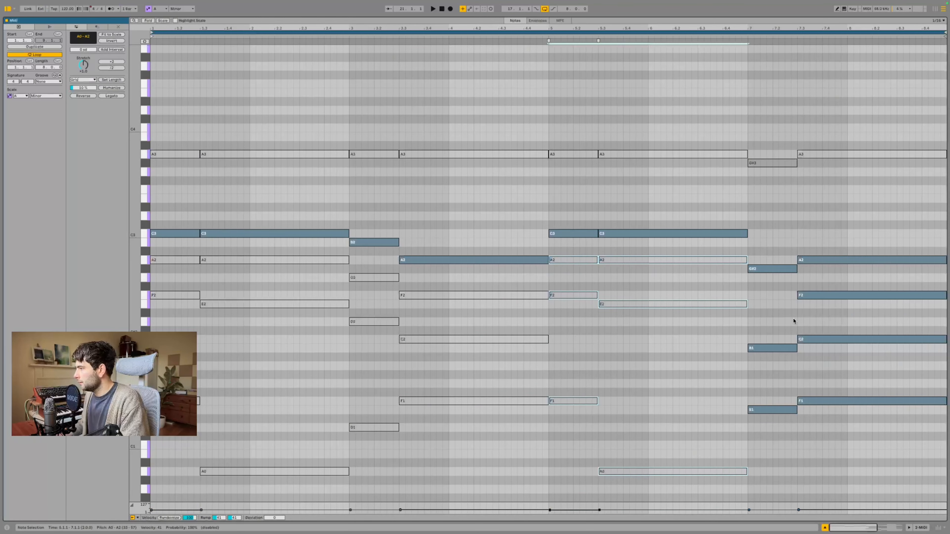
pyautogui.moveTo(769, 284); pyautogui.dragTo(865, 449)
pyautogui.press('0')
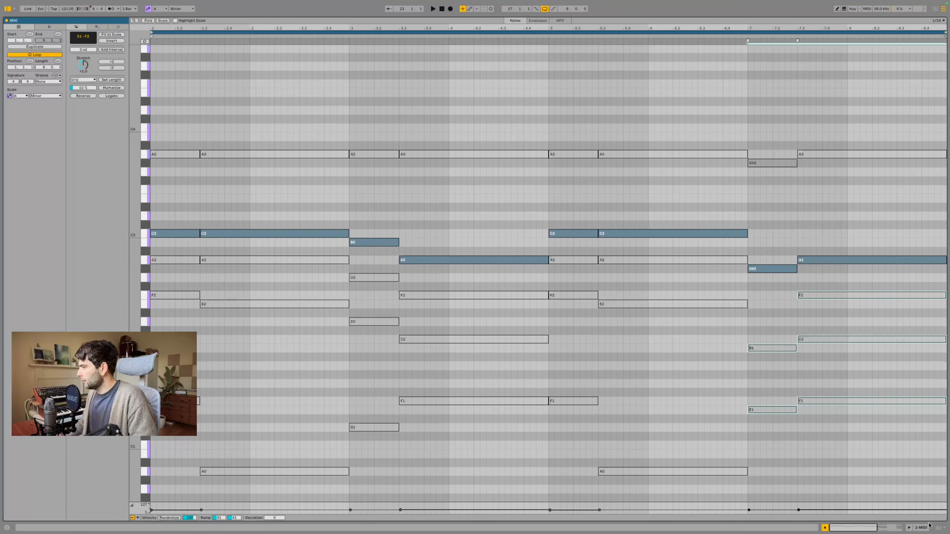
pyautogui.click(921, 527)
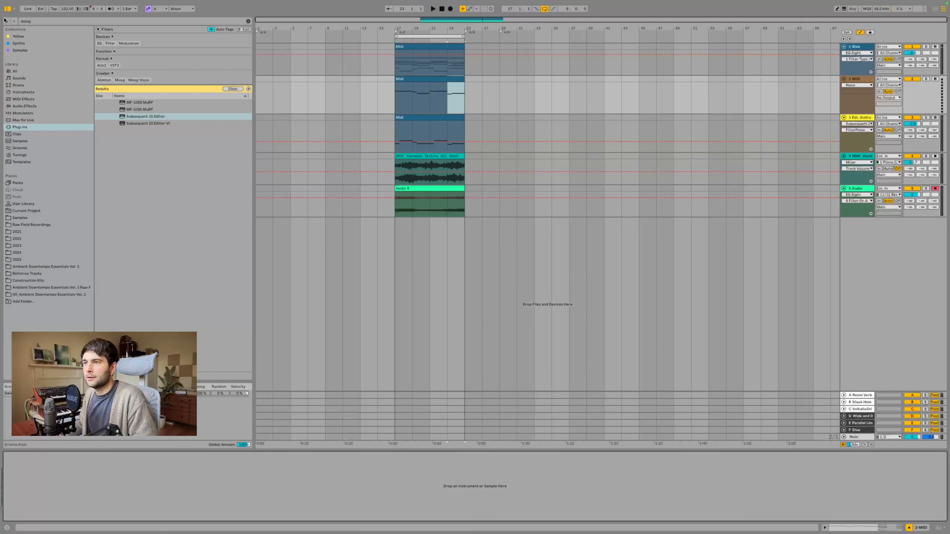
# Step: Search the plug-ins for "labs" and load LABS as the instrument on the new MIDI track
pyautogui.click(20, 21)
pyautogui.write('labs')
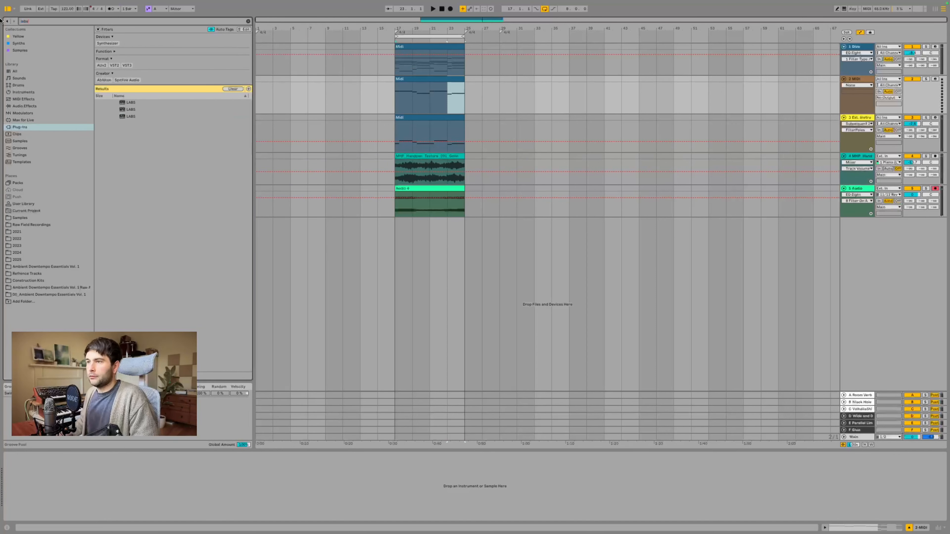
pyautogui.click(130, 117)
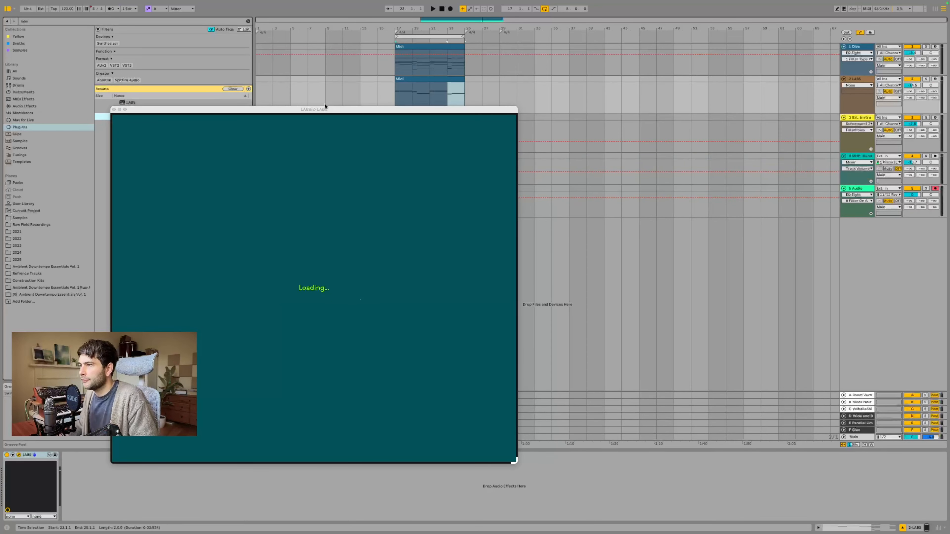
# Step: In LABS, filter the packs to Strings, load the Swells sound from Arctic Swells, and close the instrument window
pyautogui.moveTo(321, 109); pyautogui.dragTo(418, 61)
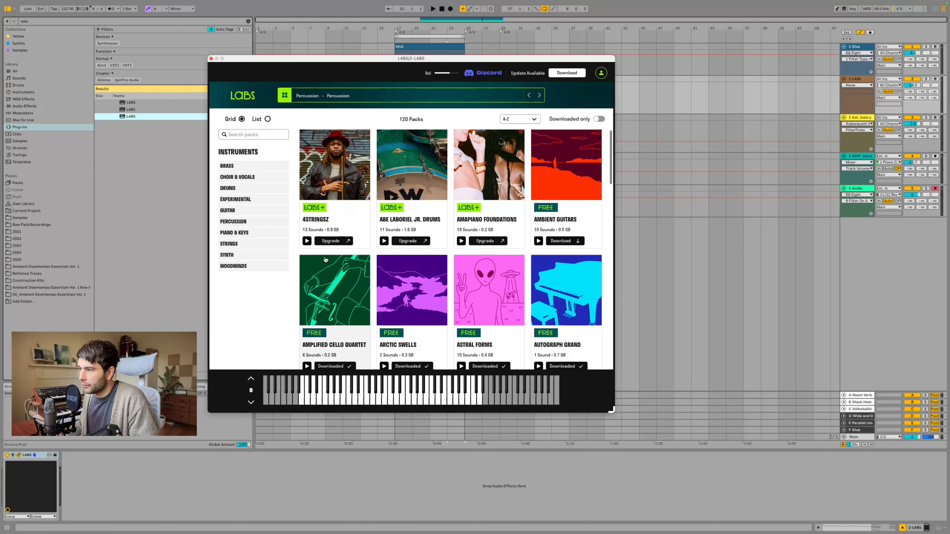
pyautogui.scroll(-2, 414, 141)
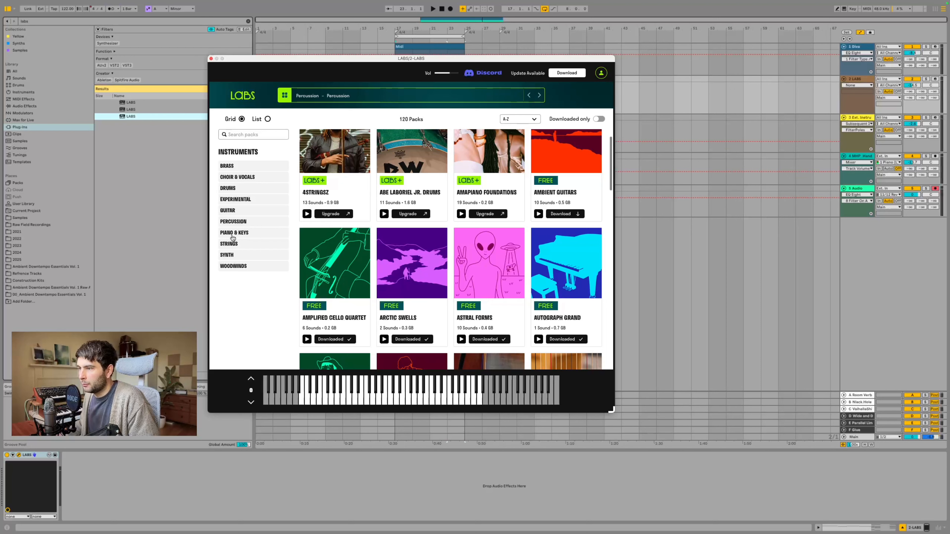
pyautogui.click(239, 246)
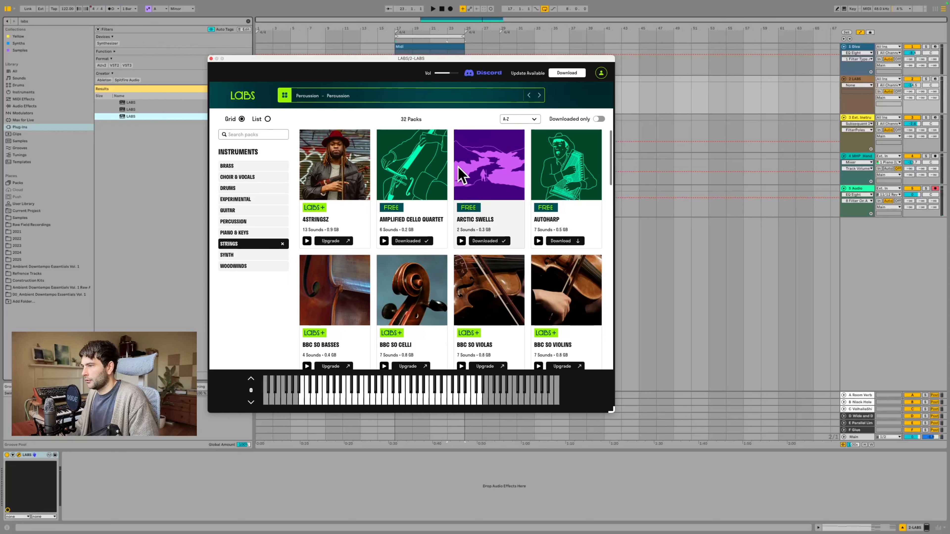
pyautogui.click(495, 179)
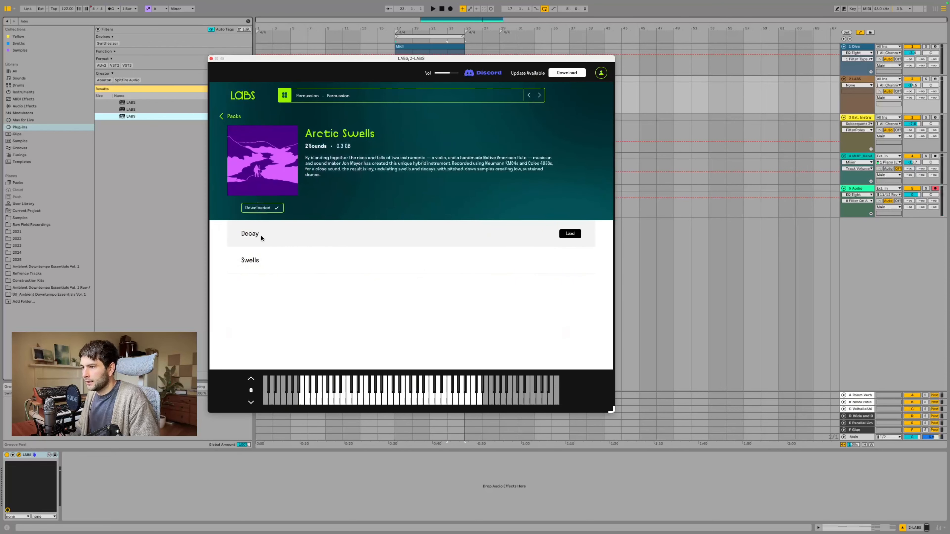
pyautogui.click(260, 261)
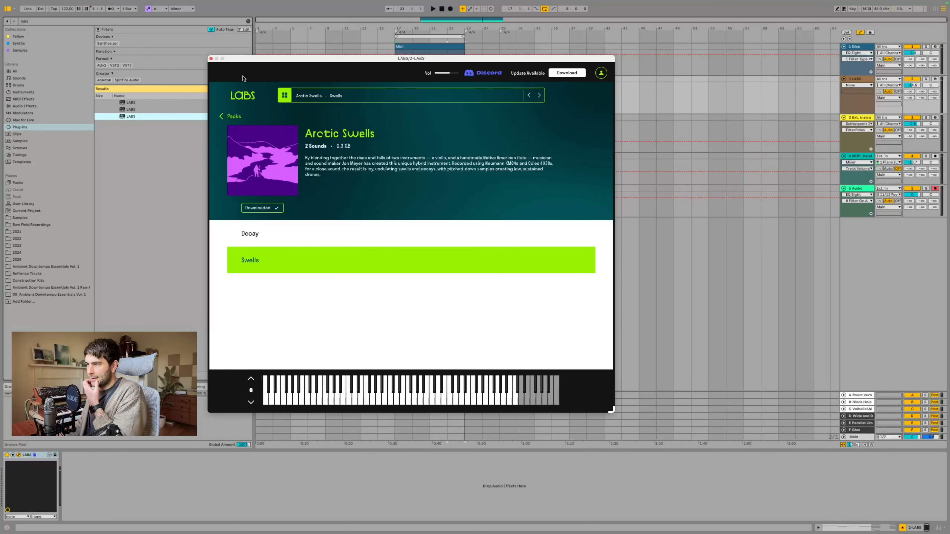
pyautogui.click(210, 60)
# Step: Solo the LABS track, audition it, and transpose all notes of its MIDI clip up one octave
pyautogui.click(926, 79)
pyautogui.press('space')
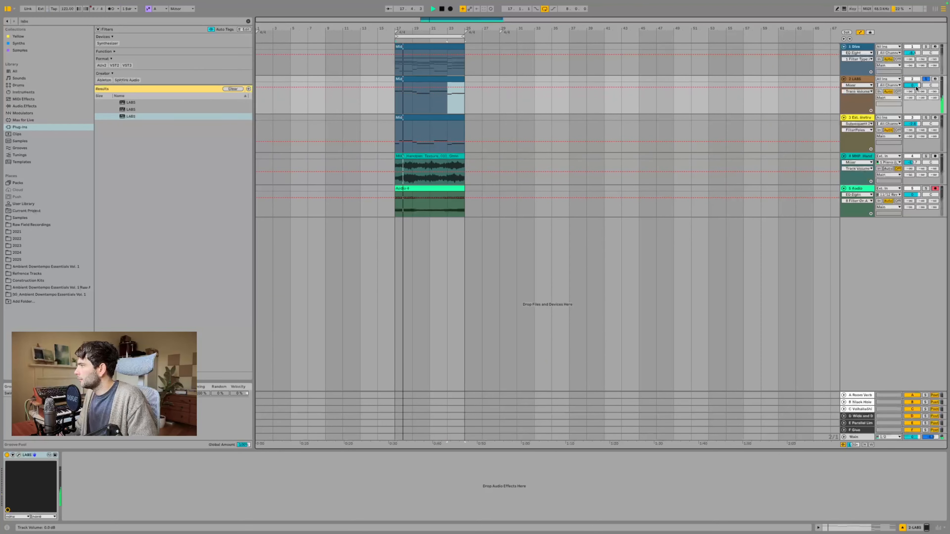
pyautogui.press('space')
pyautogui.doubleClick(453, 79)
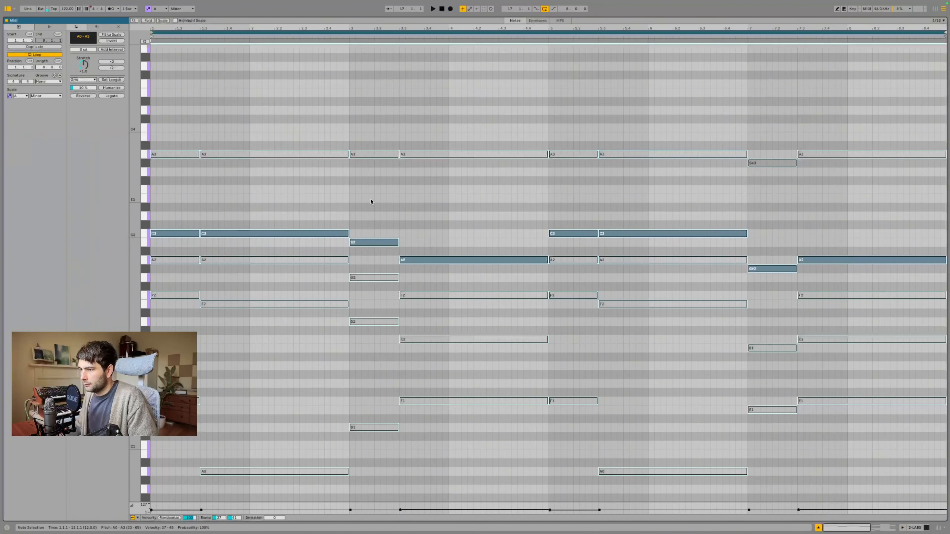
pyautogui.hotkey('shift', 'Up')
pyautogui.press('space')
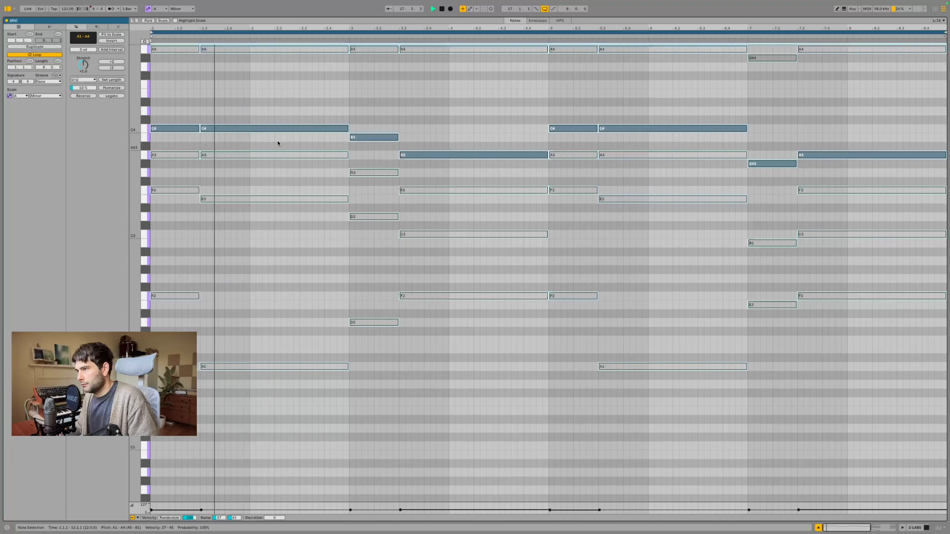
# Step: Merge each pair of active C4 notes into one two-bar note, at bars 1 to 3 and bars 5 to 7
pyautogui.click(280, 128)
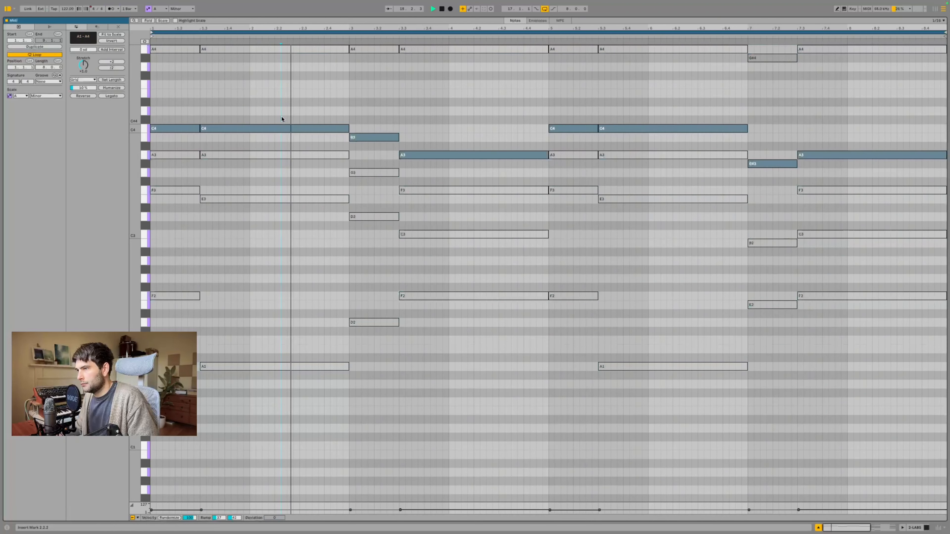
pyautogui.click(198, 128)
pyautogui.moveTo(198, 129); pyautogui.dragTo(348, 129)
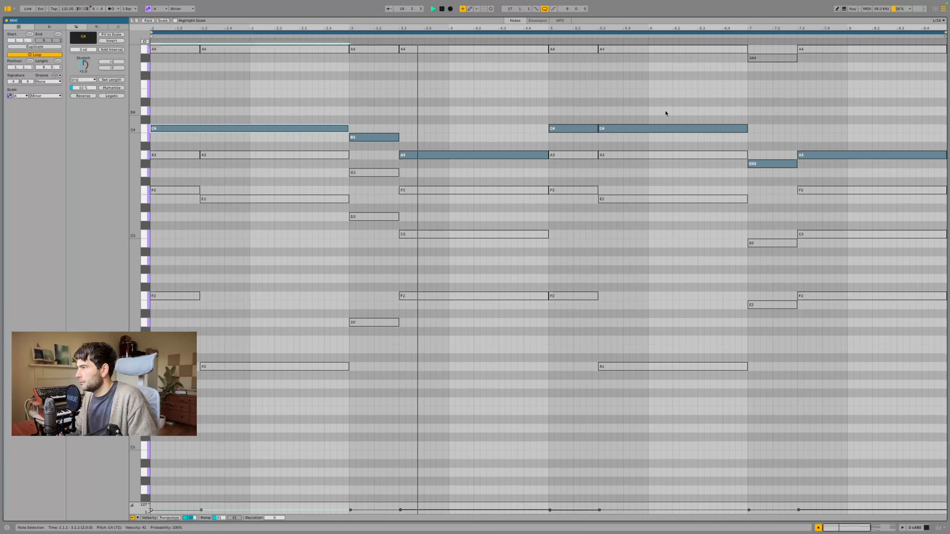
pyautogui.moveTo(598, 128); pyautogui.dragTo(748, 129)
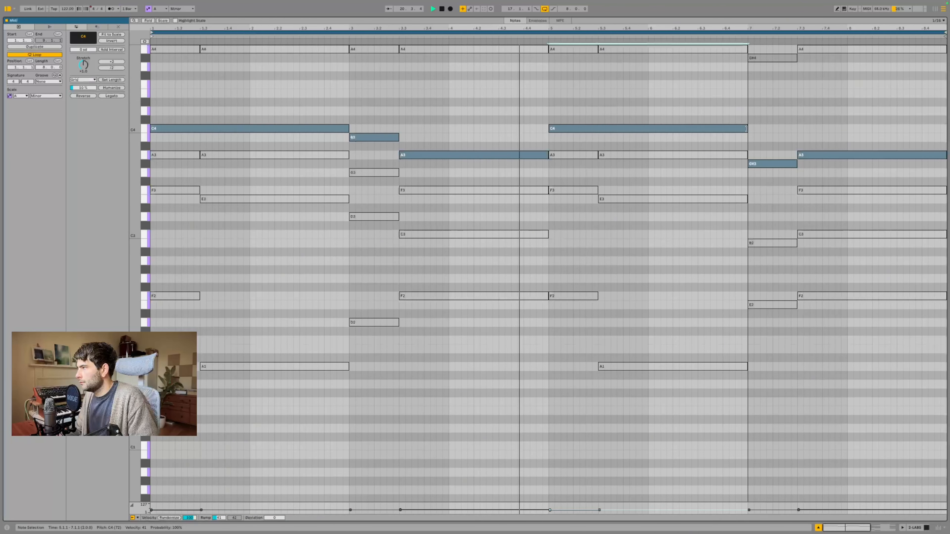
pyautogui.press('space')
# Step: Try the long active A3 note ending at bar 5 on F3, C3 and C4, and move it back to A3
pyautogui.moveTo(445, 155); pyautogui.dragTo(445, 191)
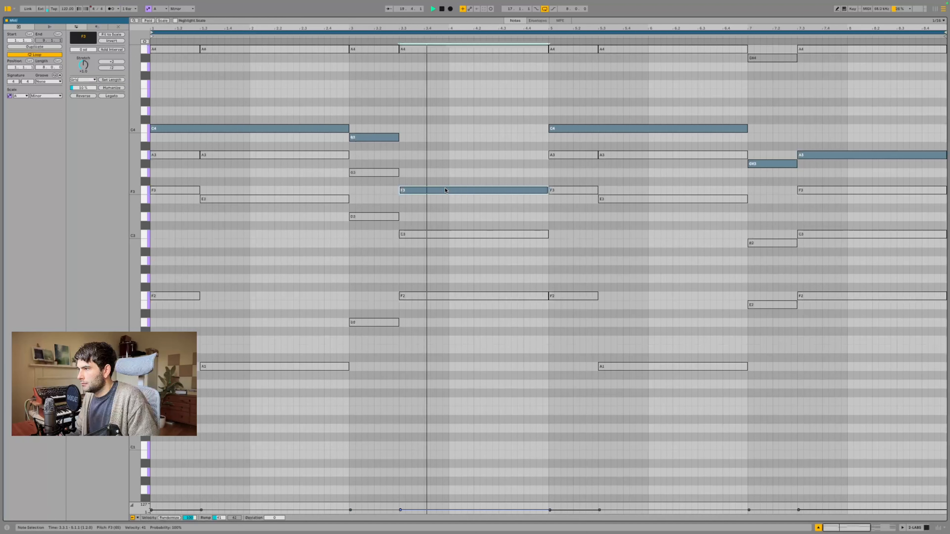
pyautogui.moveTo(446, 190); pyautogui.dragTo(445, 230)
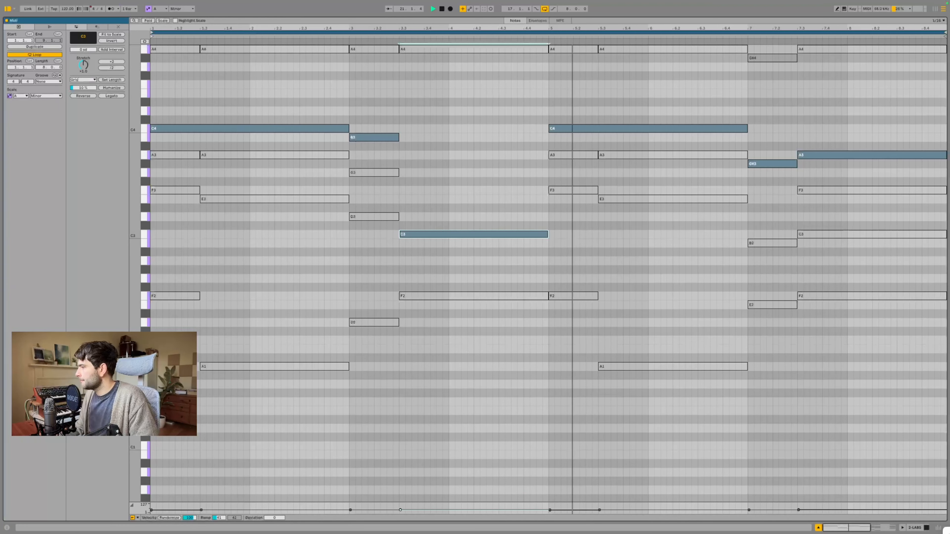
pyautogui.hotkey('shift', 'Up')
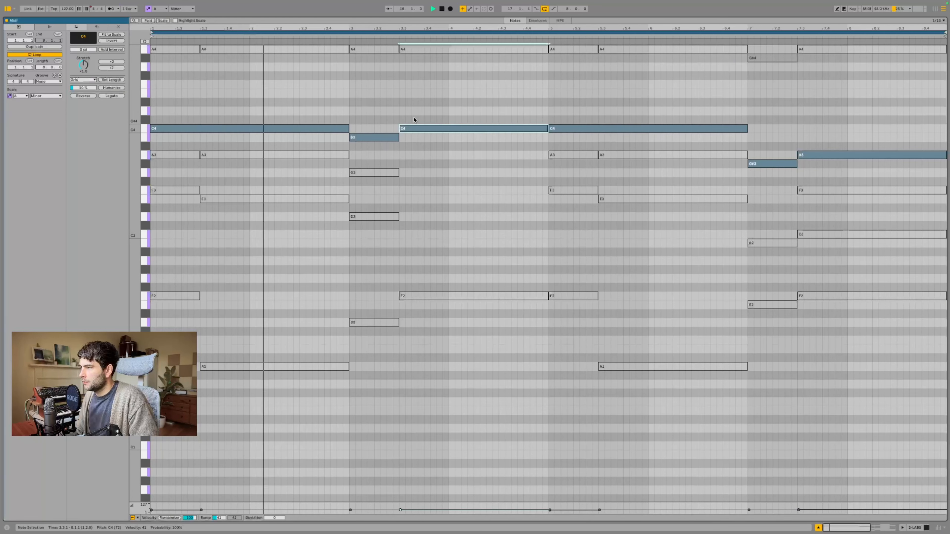
pyautogui.moveTo(428, 129); pyautogui.dragTo(429, 153)
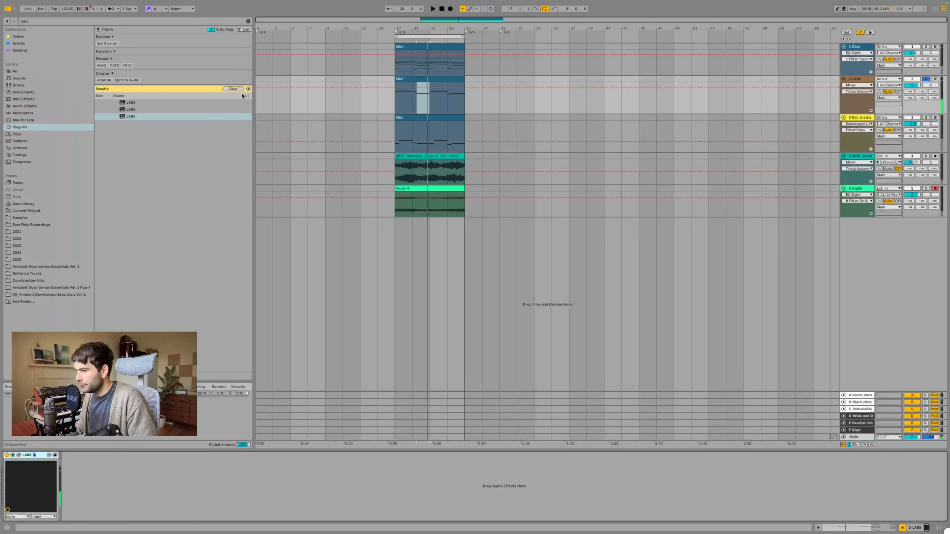
# Step: Search the audio effects for "eq" and add EQ Eight after LABS on its track
pyautogui.click(79, 22)
pyautogui.write('e')
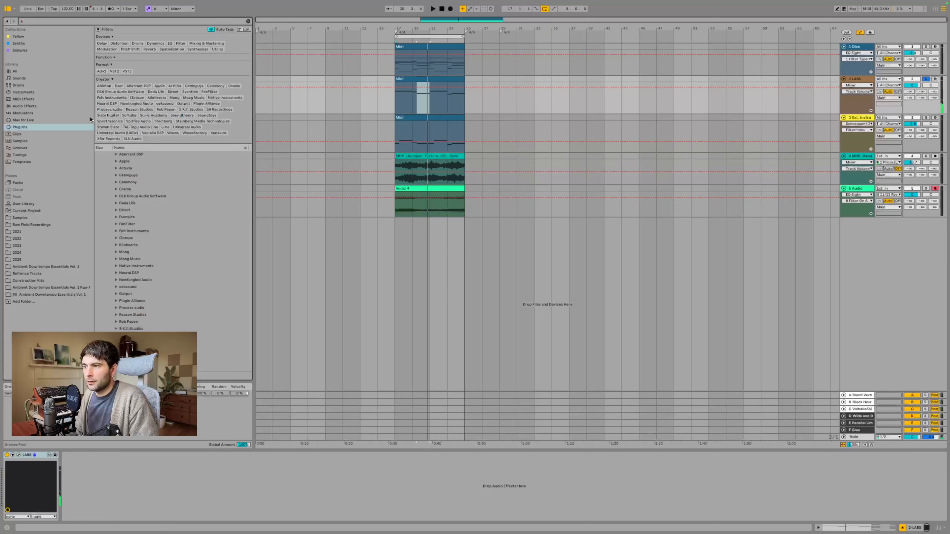
pyautogui.write('q')
pyautogui.click(23, 98)
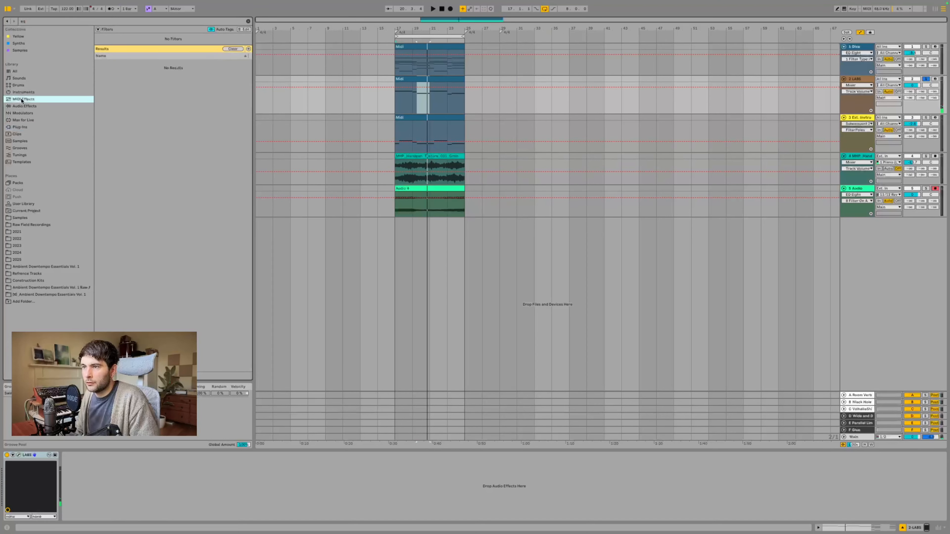
pyautogui.click(25, 106)
pyautogui.doubleClick(141, 92)
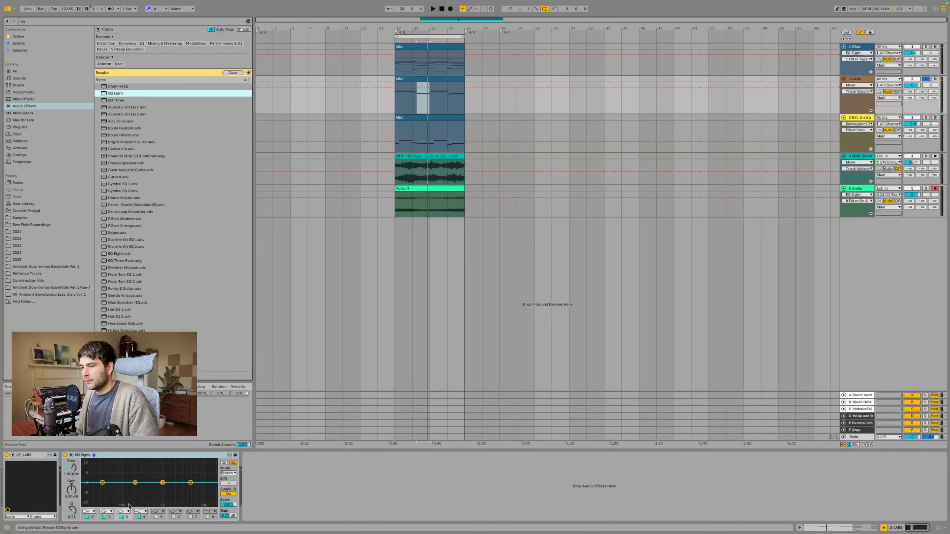
# Step: Set EQ Eight's first band to a low cut, add a narrow dip at about 774 Hz, and unsolo the LABS track
pyautogui.click(102, 484)
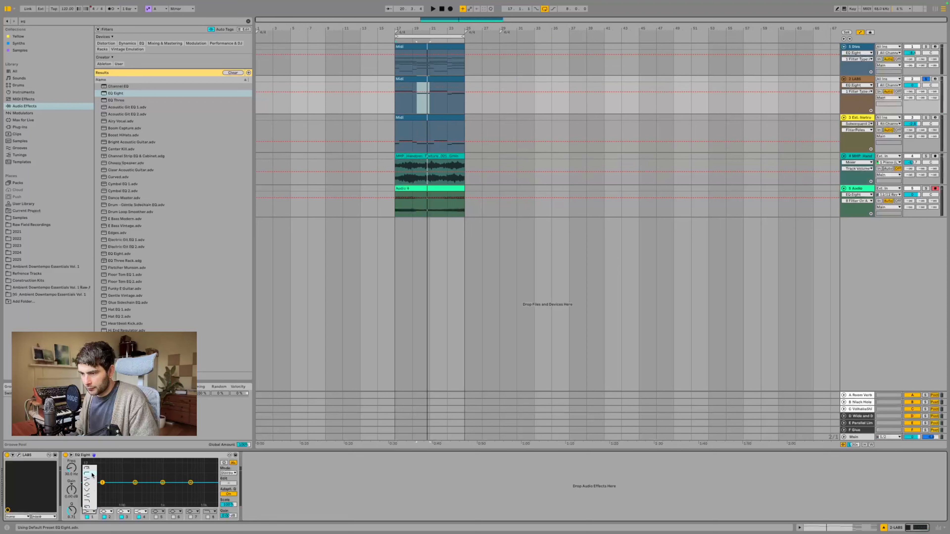
pyautogui.click(89, 504)
pyautogui.moveTo(102, 483); pyautogui.dragTo(158, 492)
pyautogui.press('space')
pyautogui.moveTo(68, 513); pyautogui.dragTo(68, 502)
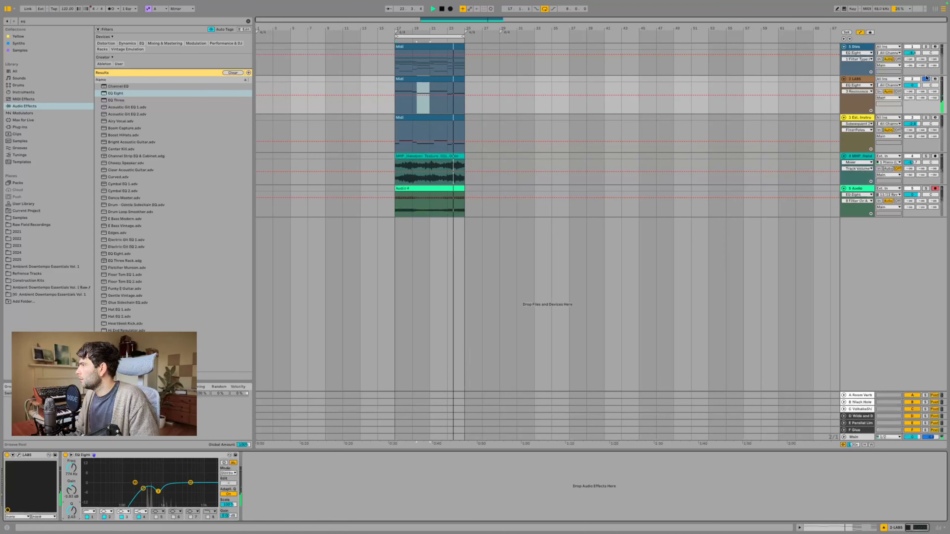
pyautogui.click(926, 79)
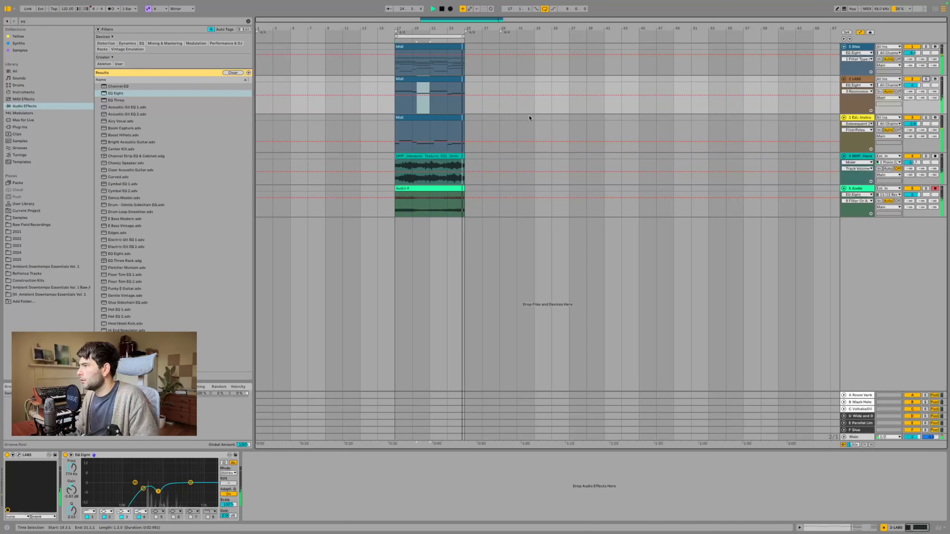
# Step: Search the audio effects for "glue" and add Glue Compressor after EQ Eight on the LABS track
pyautogui.click(445, 77)
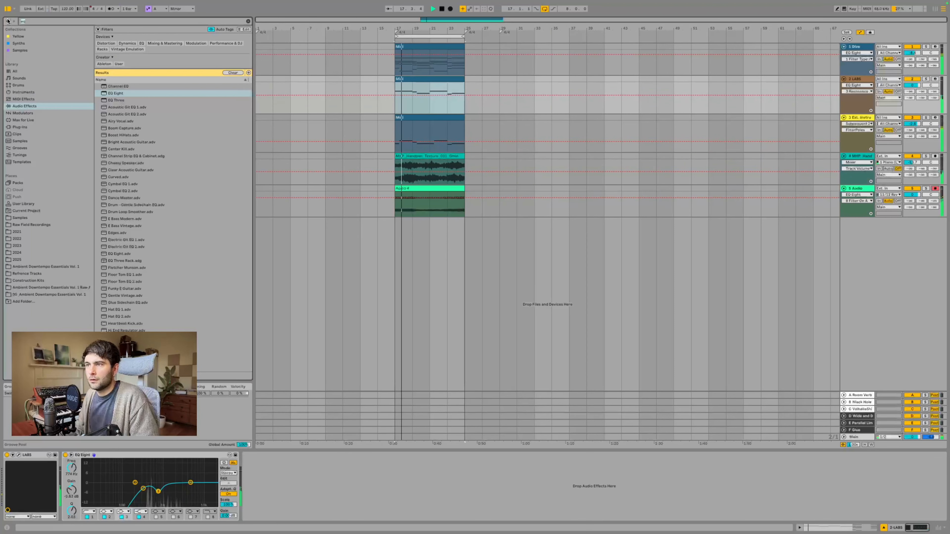
pyautogui.write('glue')
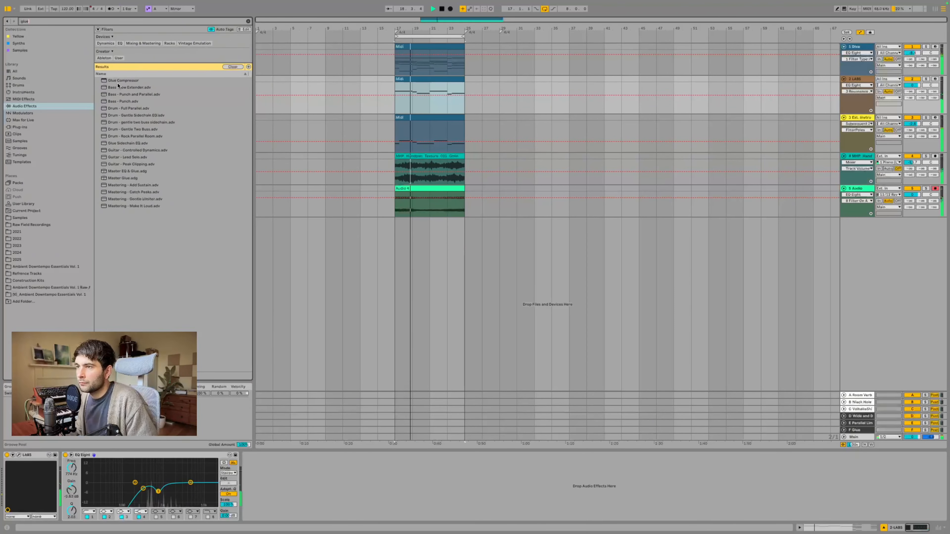
pyautogui.click(119, 81)
pyautogui.doubleClick(119, 81)
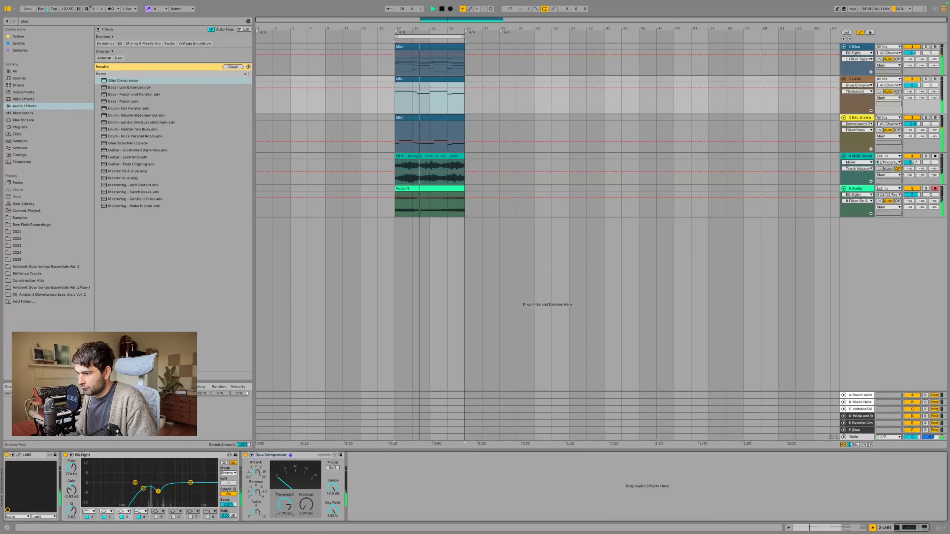
# Step: Lower the Glue Compressor's threshold, adjust its attack and release, and set the makeup gain to 5 dB while the loop plays
pyautogui.moveTo(284, 505); pyautogui.dragTo(284, 528)
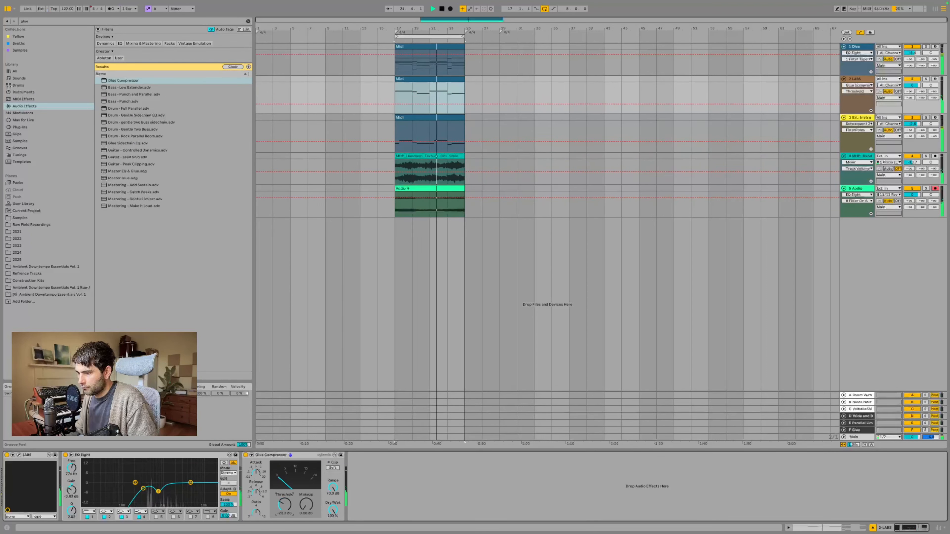
pyautogui.click(256, 473)
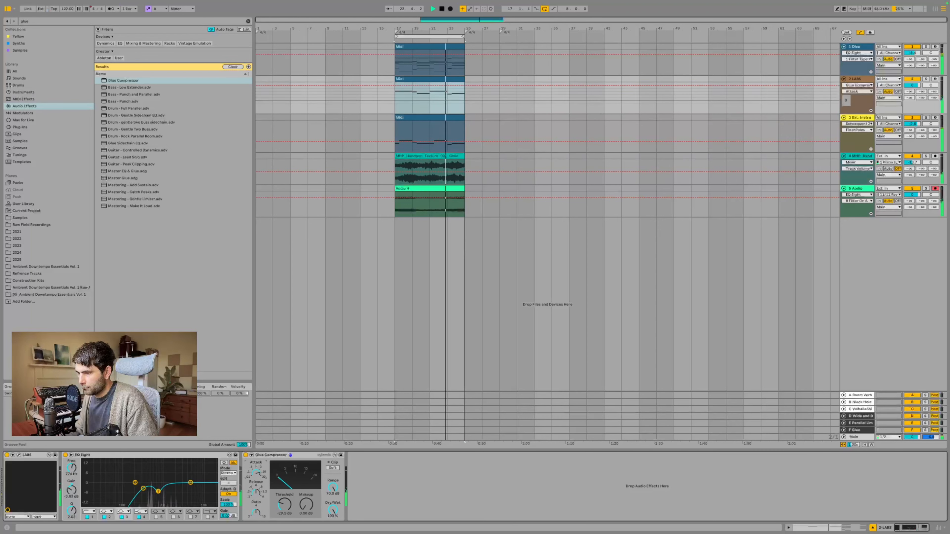
pyautogui.moveTo(256, 493); pyautogui.dragTo(284, 508)
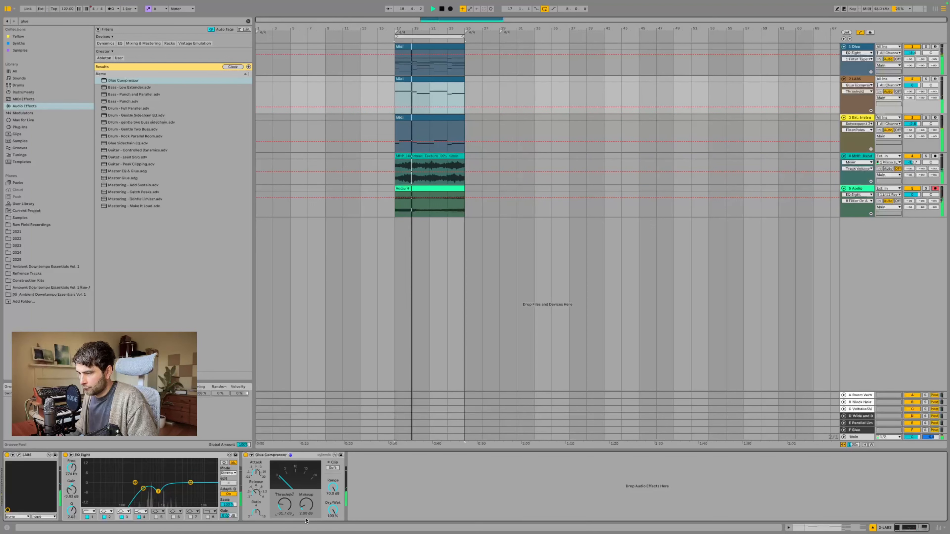
pyautogui.click(306, 509)
pyautogui.write('5')
pyautogui.press('Return')
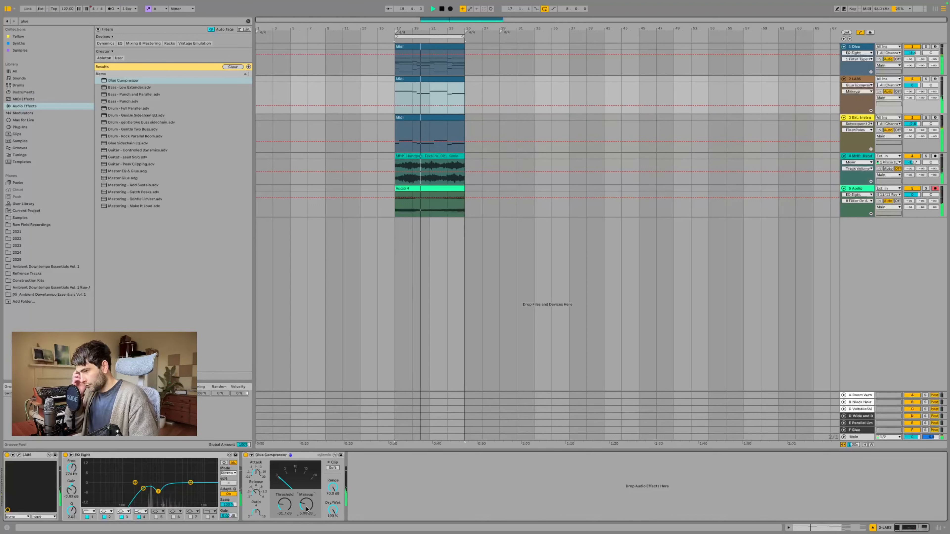
pyautogui.press('space')
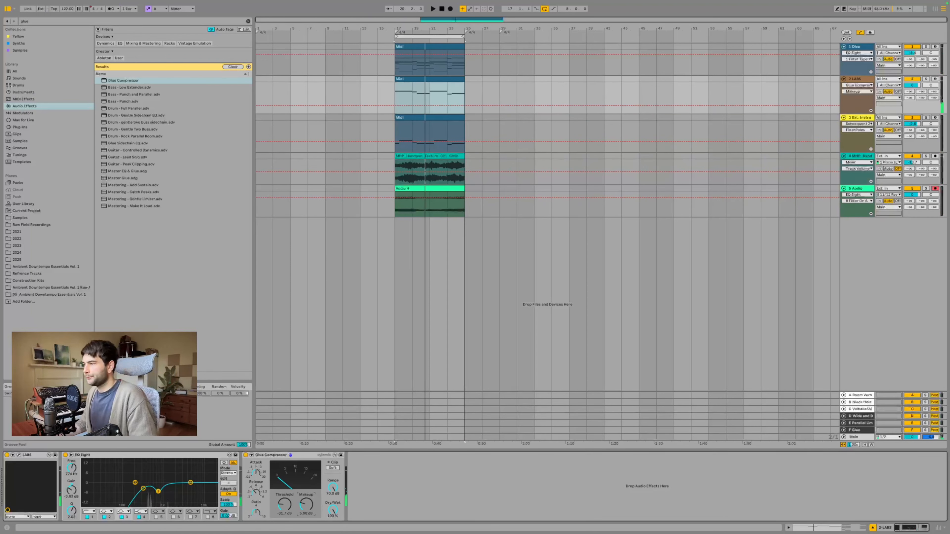
# Step: Solo the LABS track and listen to the processed melody on its own
pyautogui.click(926, 79)
pyautogui.press('space')
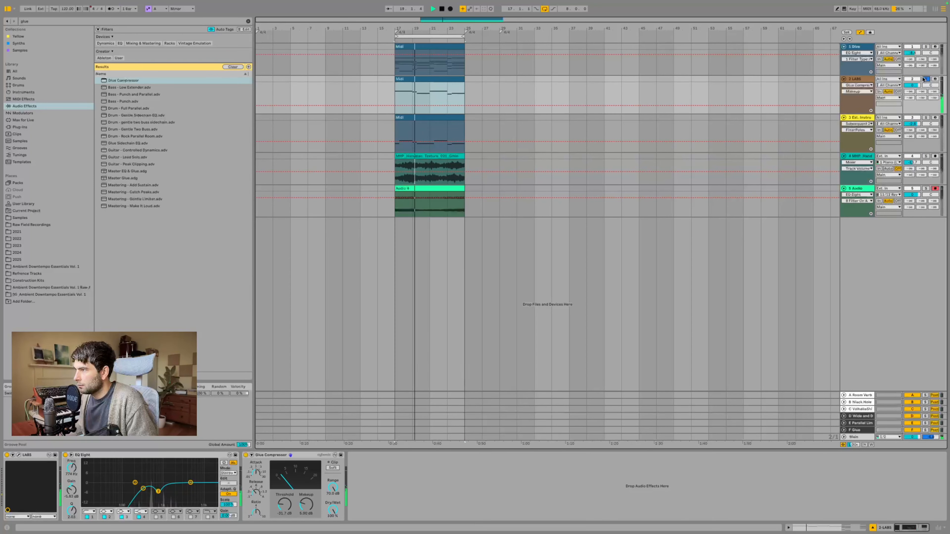
pyautogui.press('space')
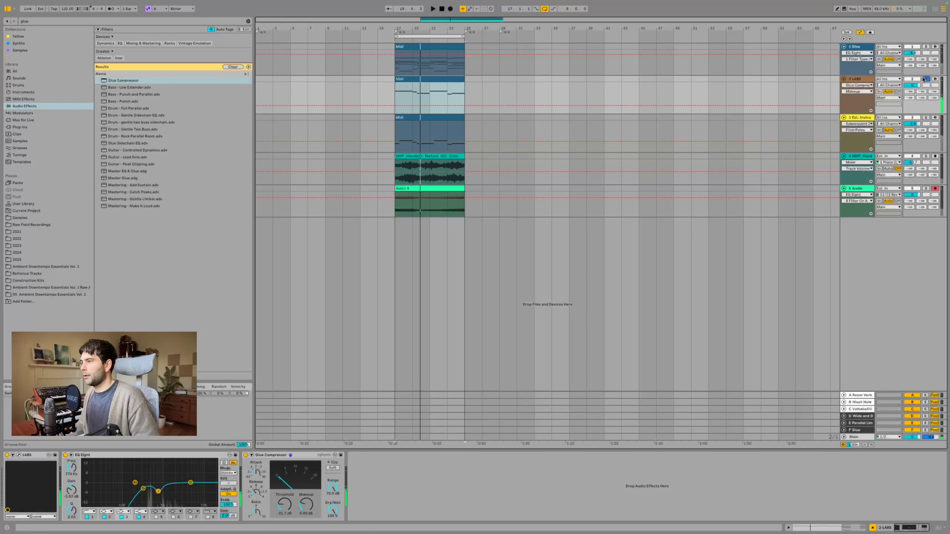
# Step: Fold all five tracks in the arrangement and select the Audio track
pyautogui.click(851, 47)
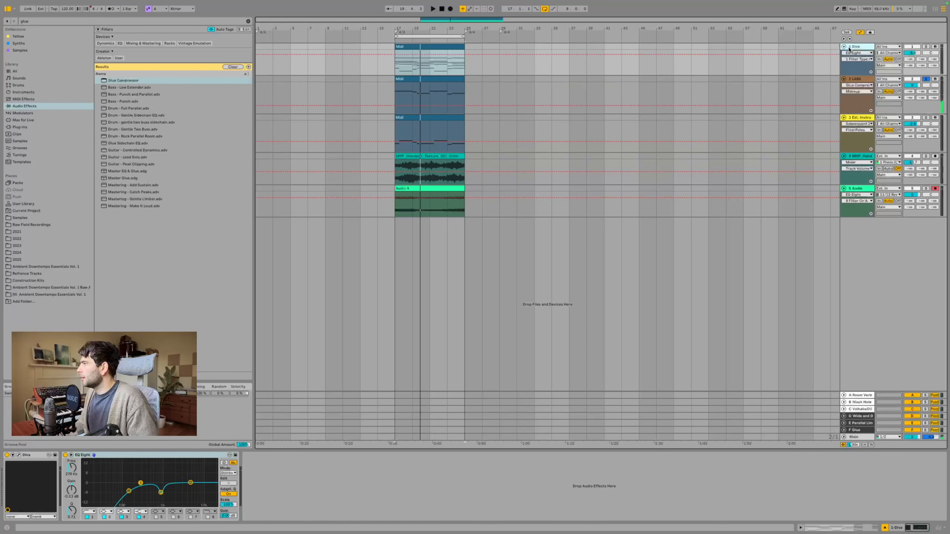
pyautogui.click(844, 46)
pyautogui.click(845, 54)
pyautogui.click(844, 61)
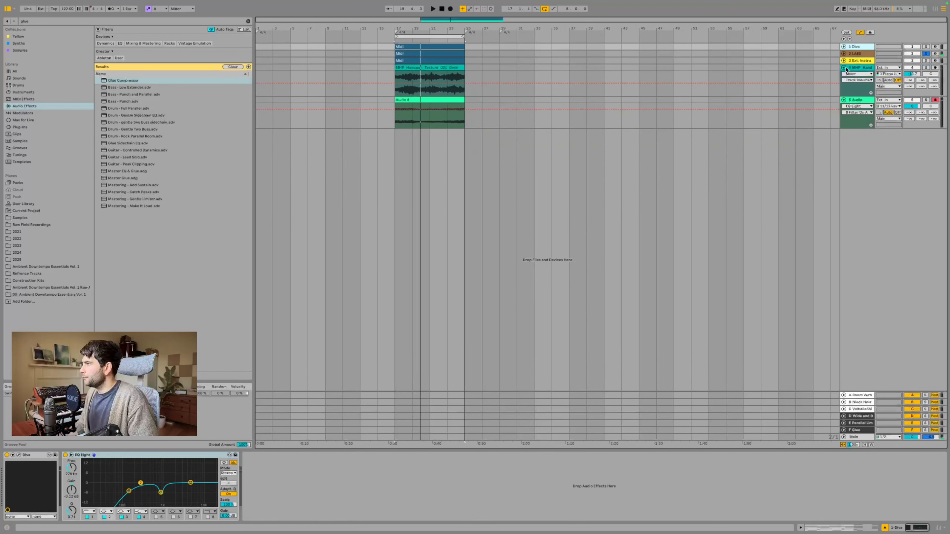
pyautogui.click(844, 67)
pyautogui.click(844, 75)
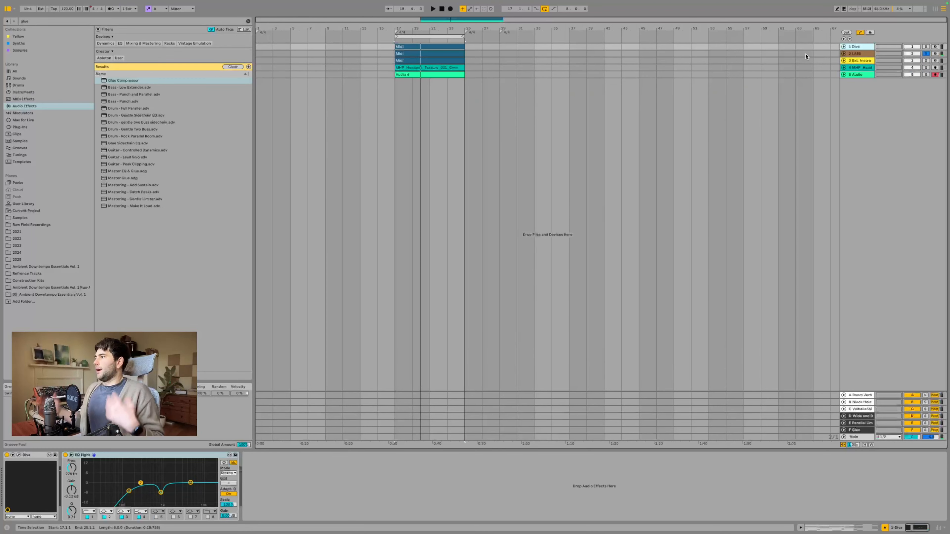
pyautogui.click(860, 75)
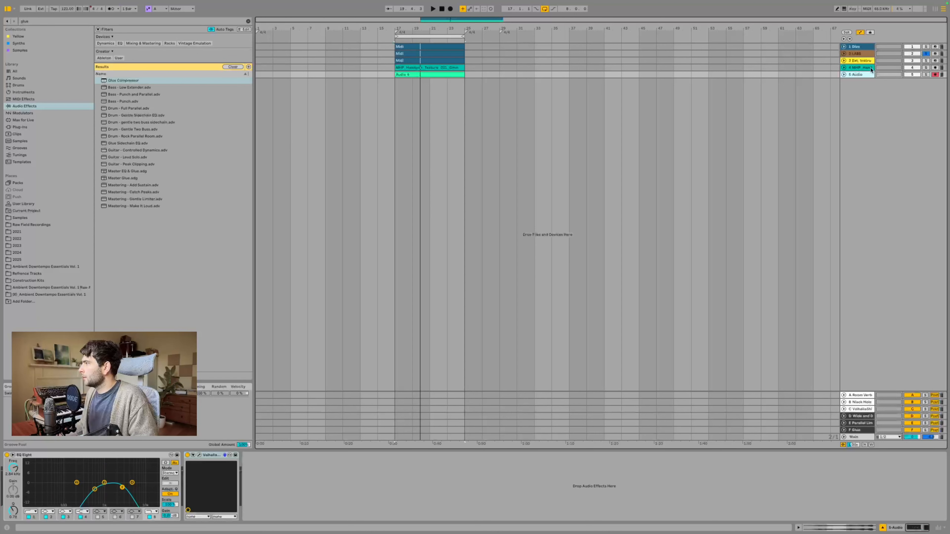
# Step: Unsolo the LABS track and insert a new audio track below the existing Audio track
pyautogui.click(926, 54)
pyautogui.click(863, 75)
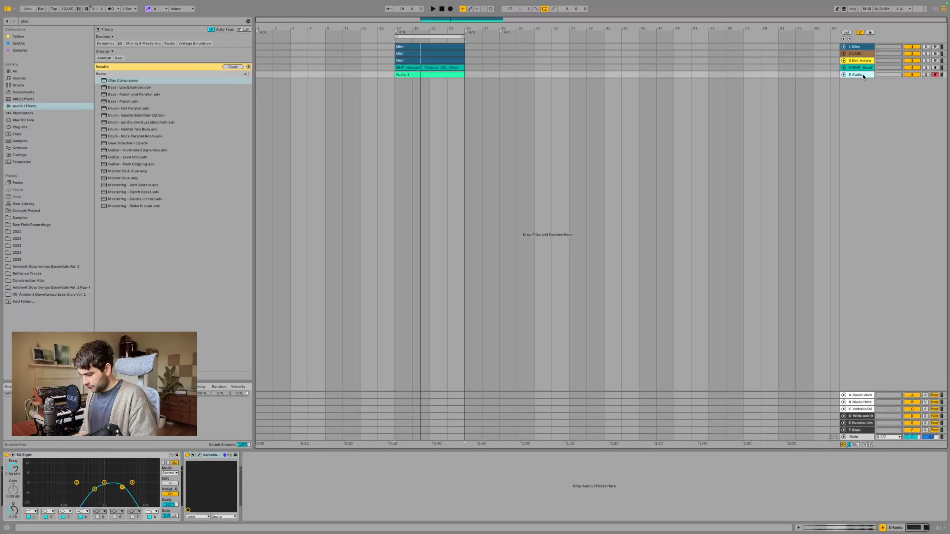
pyautogui.press('super+t')
pyautogui.hotkey('ctrl', 'Up')
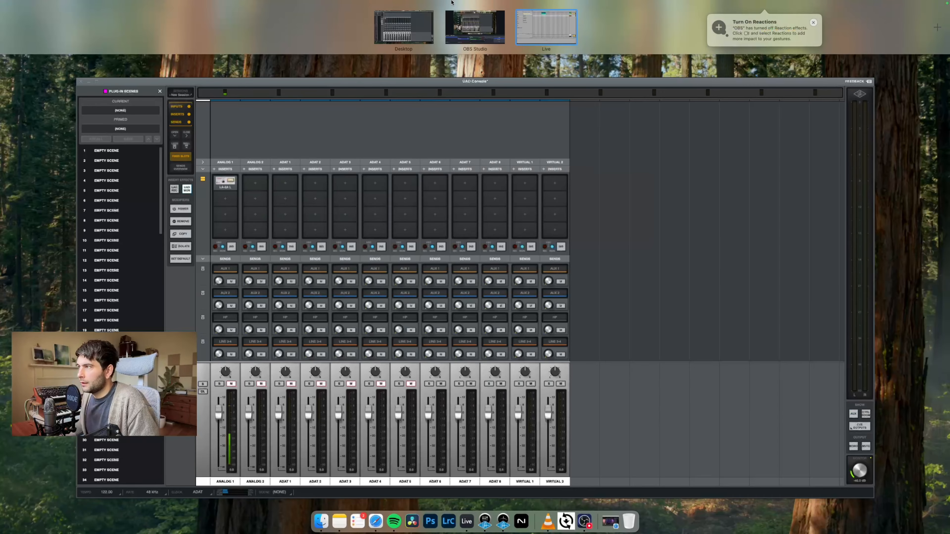
pyautogui.click(547, 27)
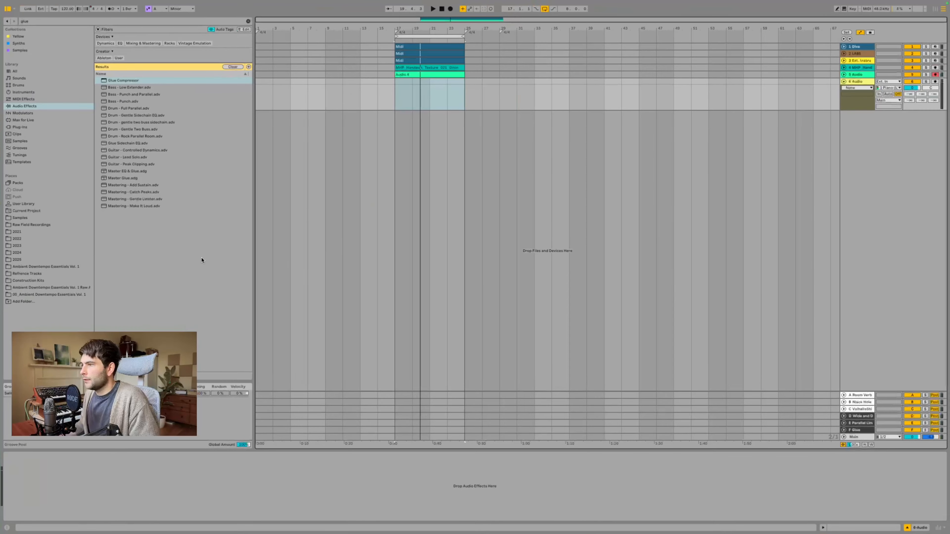
# Step: Open the Samples folder in the browser and clear the "glue" search
pyautogui.click(24, 219)
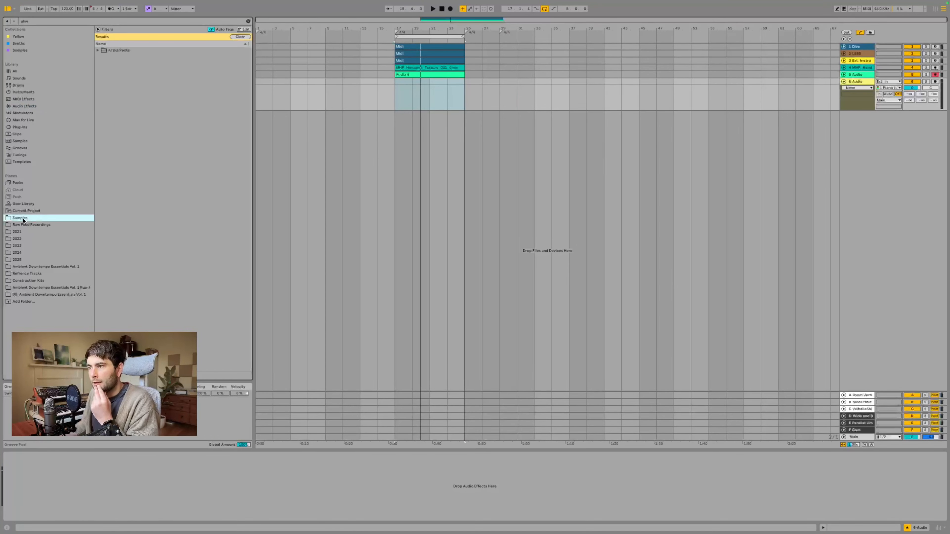
pyautogui.click(248, 22)
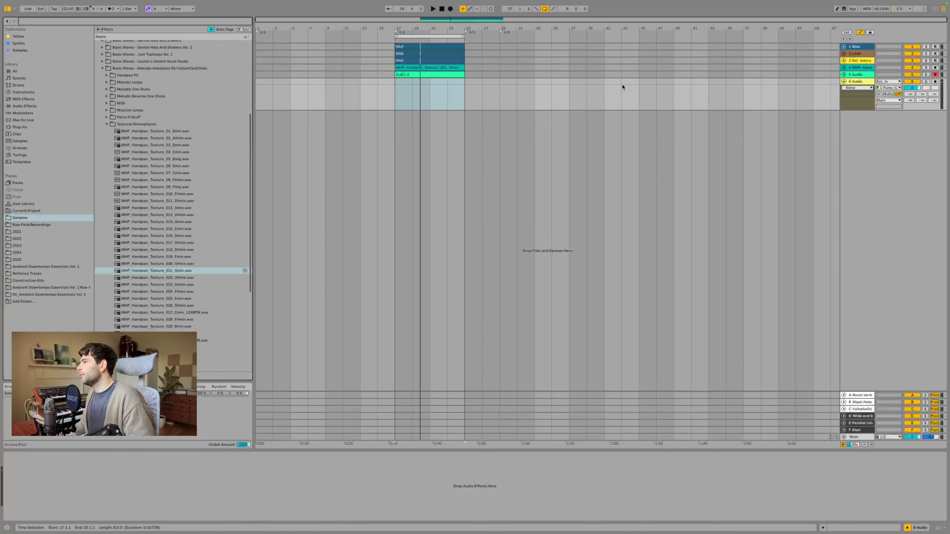
pyautogui.click(456, 98)
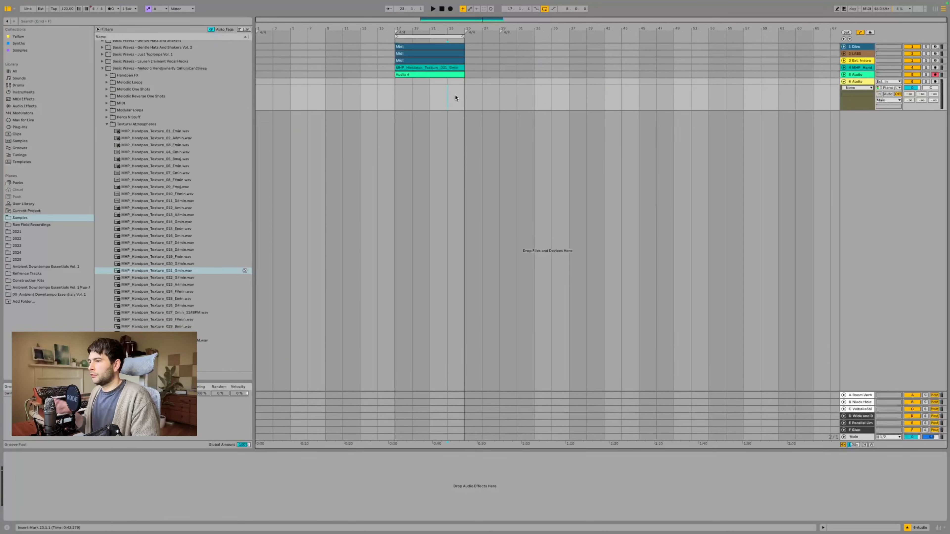
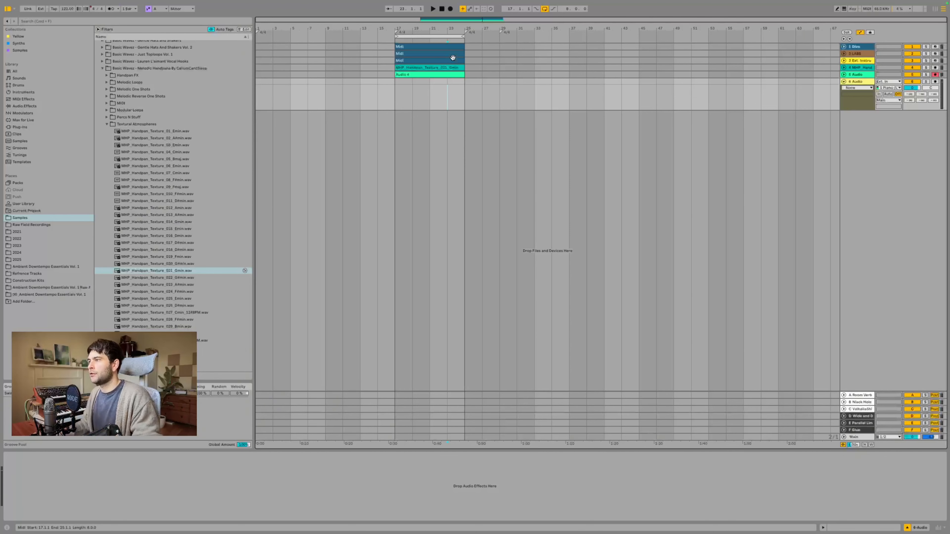
# Step: Deactivate the five existing tracks together, from Diva through Audio
pyautogui.click(861, 74)
pyautogui.keyDown('shift'); pyautogui.click(862, 47); pyautogui.keyUp('shift')
pyautogui.click(912, 47)
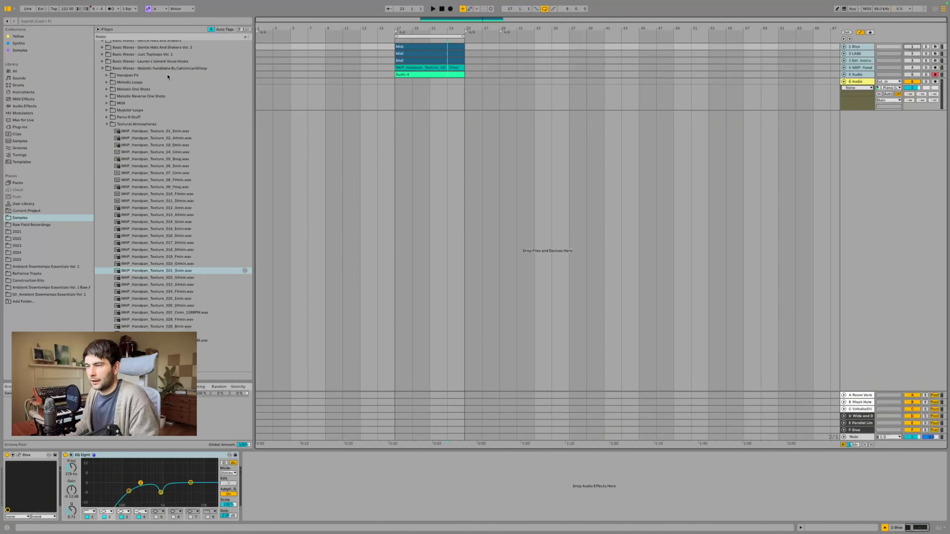
# Step: Browse the Basic Wavez sample packs for drum material and expand BTD Drum Pack Vol. 1
pyautogui.scroll(7, 168, 76)
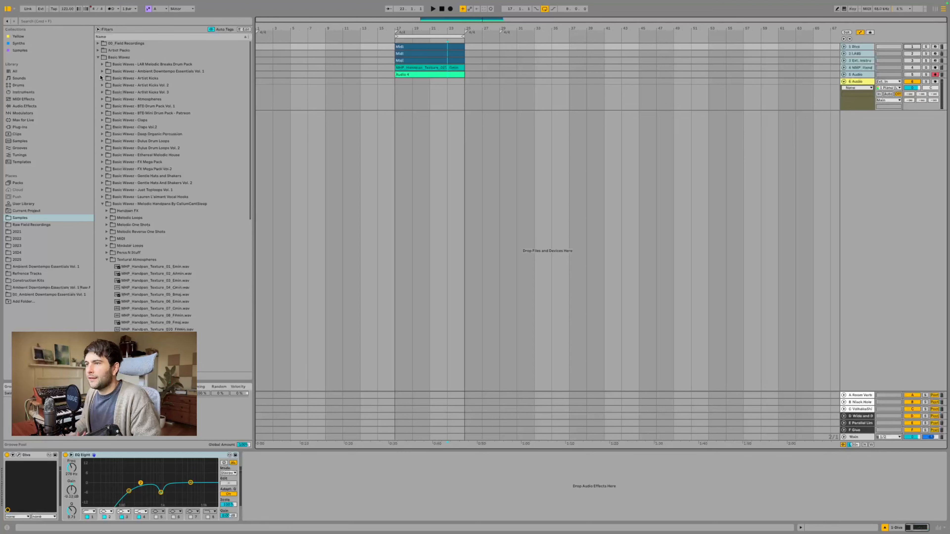
pyautogui.click(101, 79)
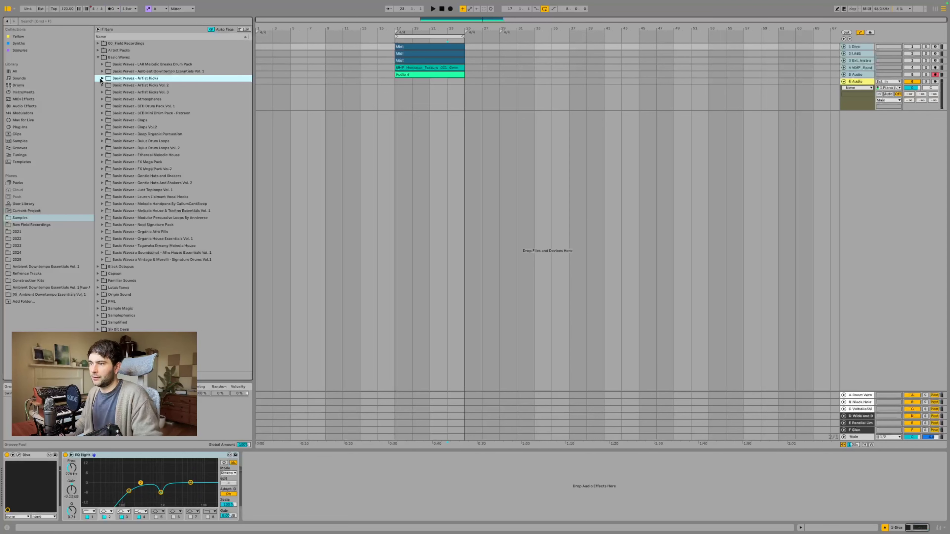
pyautogui.click(151, 121)
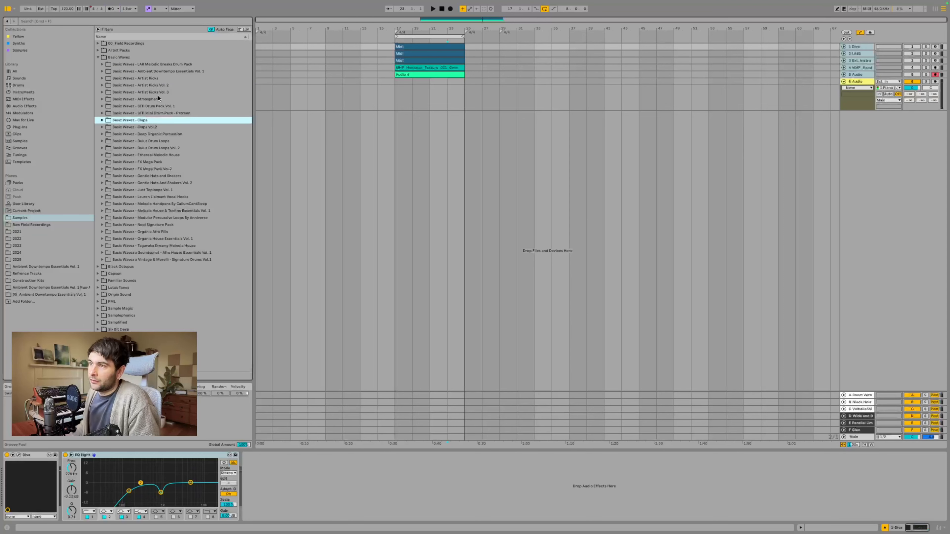
pyautogui.click(159, 86)
pyautogui.click(167, 73)
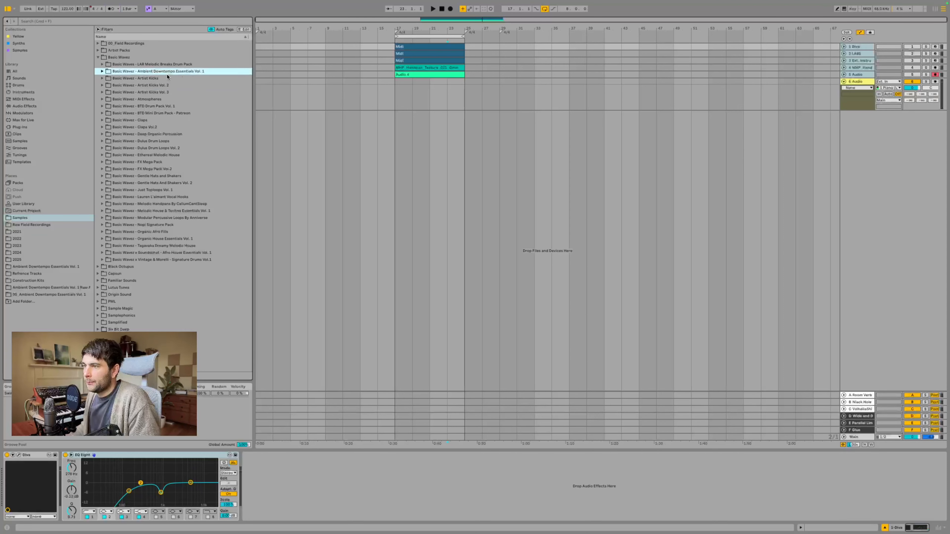
pyautogui.click(153, 79)
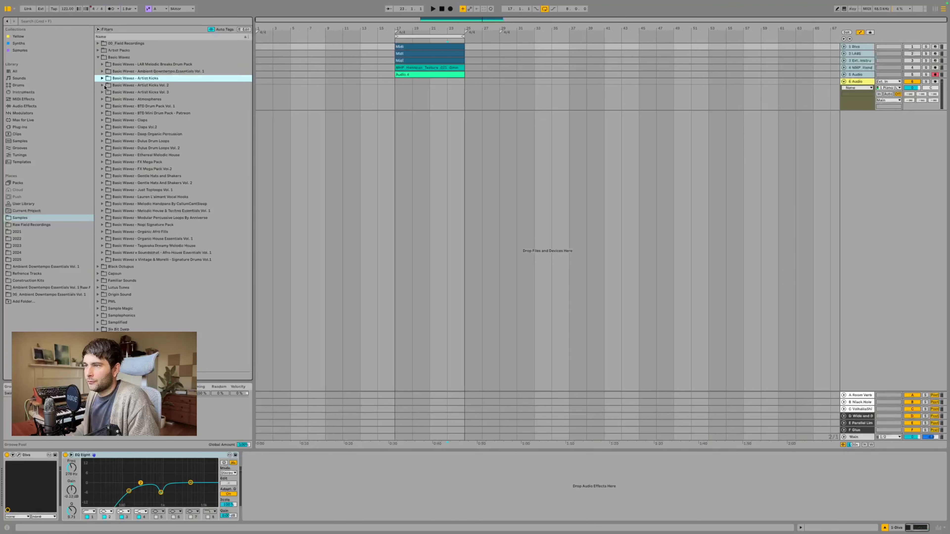
pyautogui.click(152, 107)
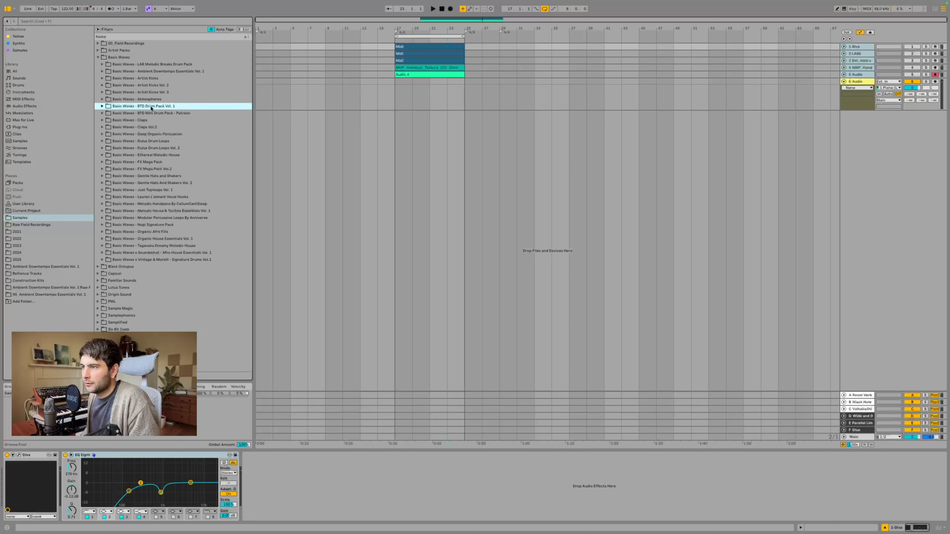
pyautogui.doubleClick(151, 107)
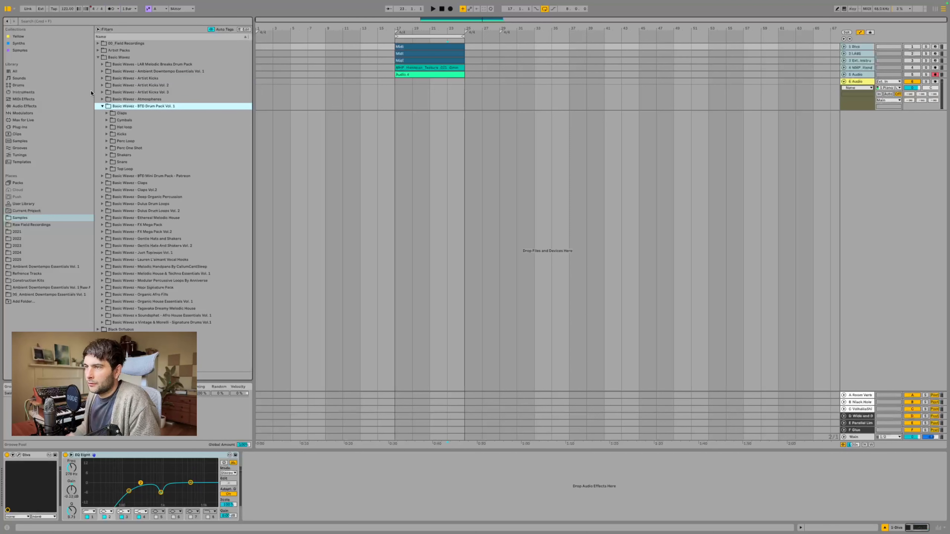
# Step: Search the samples for "kick" and expand the Basic Wavez - Dulus Drum Loops folder
pyautogui.click(67, 22)
pyautogui.write('kick')
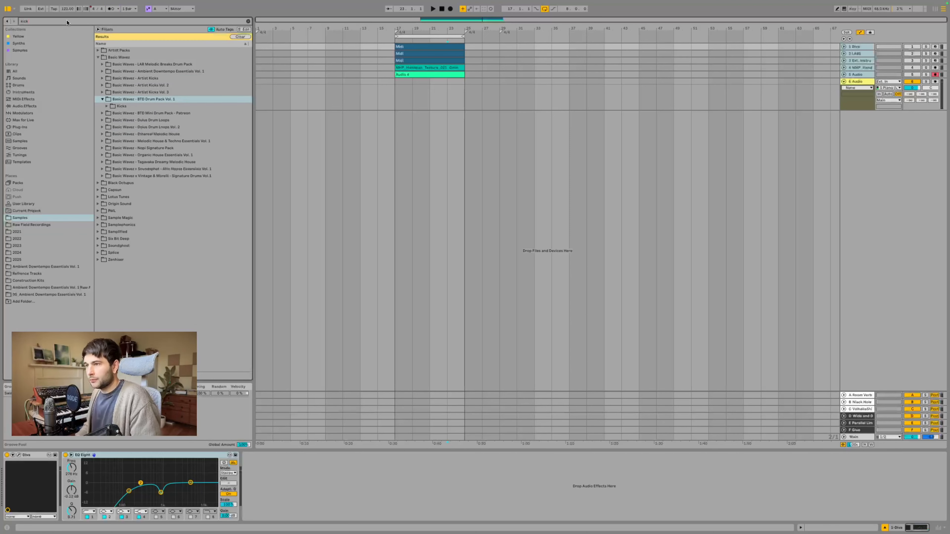
pyautogui.click(117, 156)
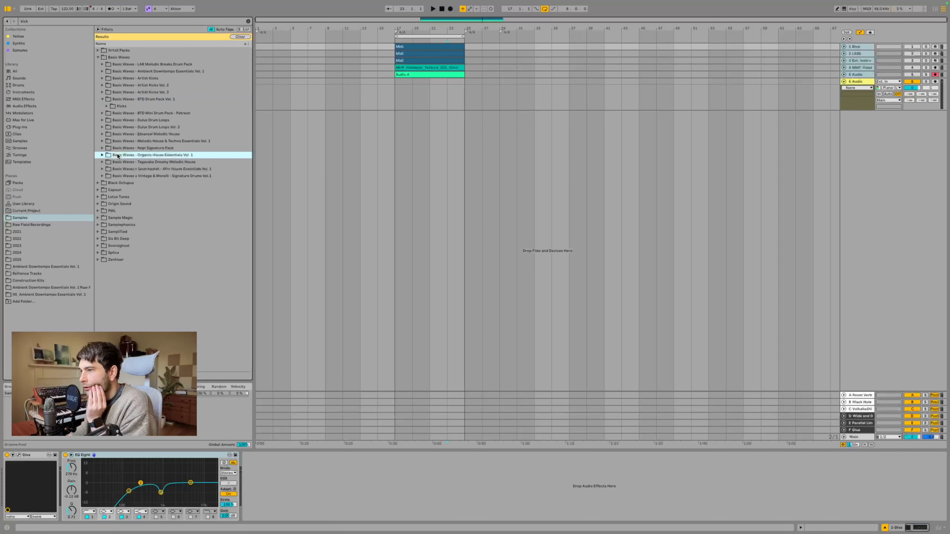
pyautogui.press('Down')
pyautogui.press('Up')
pyautogui.press('Up')
pyautogui.press('Up')
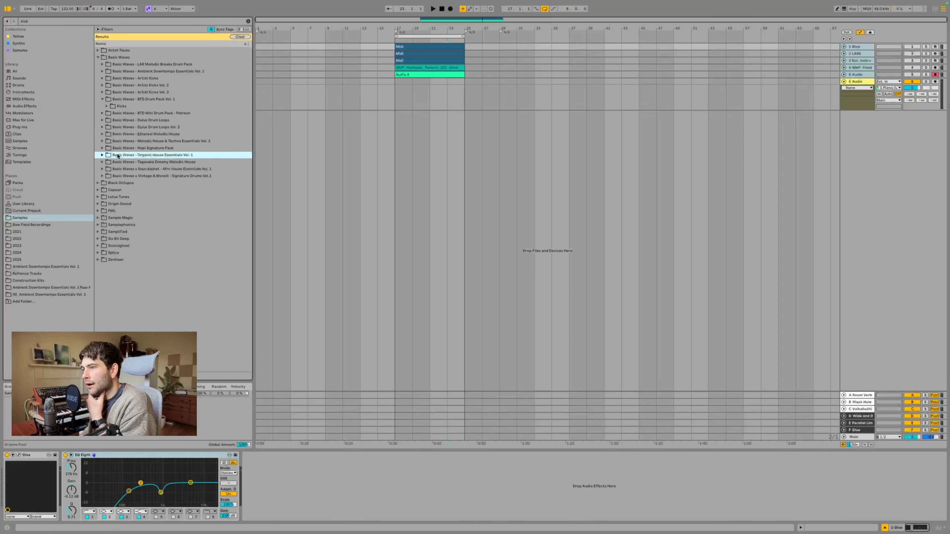
pyautogui.press('Up')
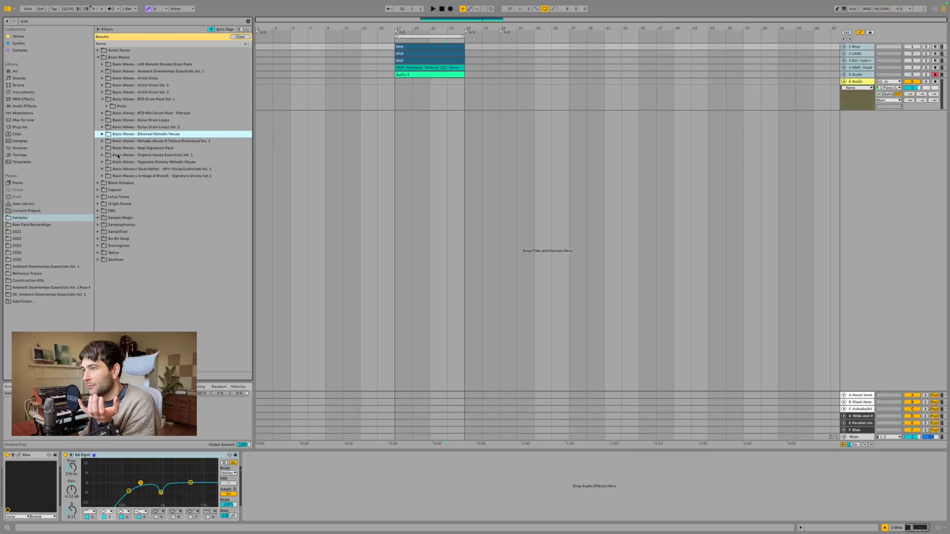
pyautogui.press('Up')
pyautogui.press('Up')
pyautogui.press('Right')
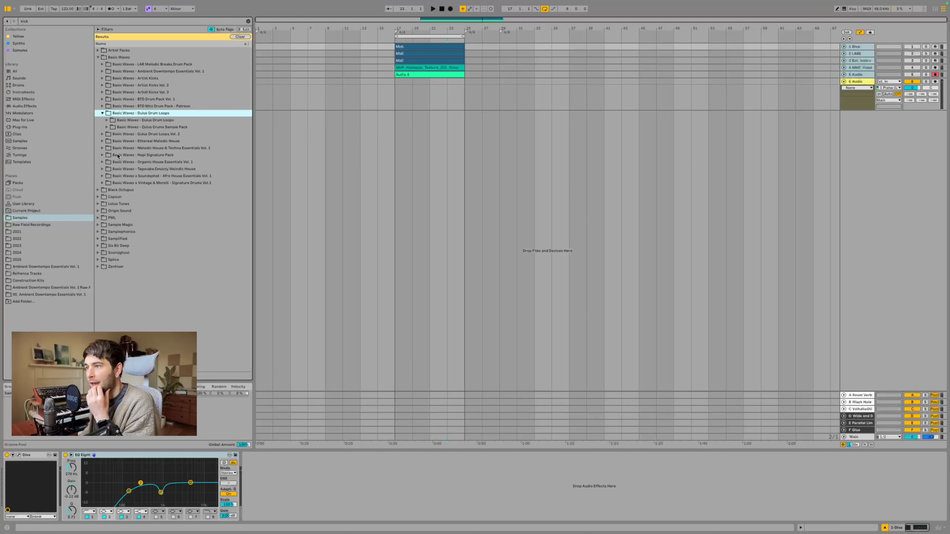
# Step: Expand the Dulus Drums Sample Pack and its Dulus Kicks folder
pyautogui.press('Down')
pyautogui.press('Down')
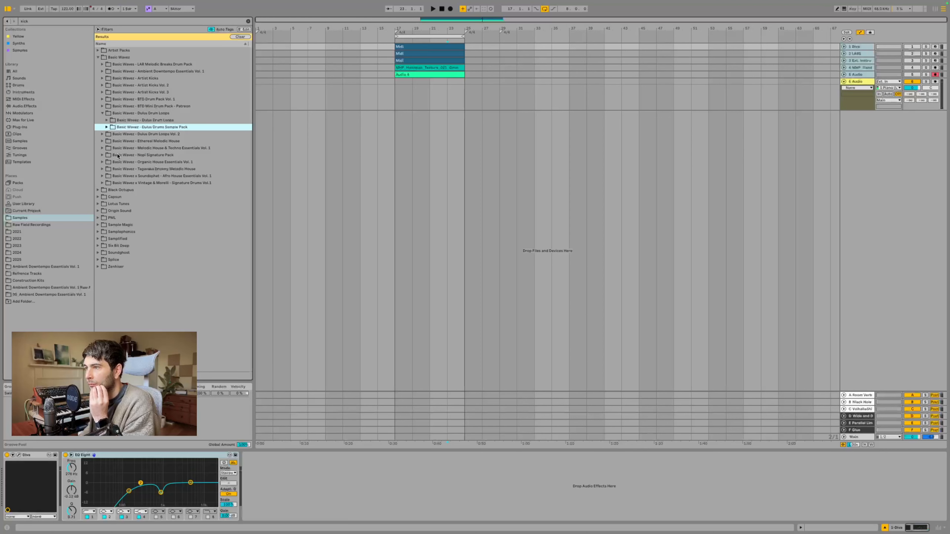
pyautogui.press('Right')
pyautogui.press('Down')
pyautogui.press('Right')
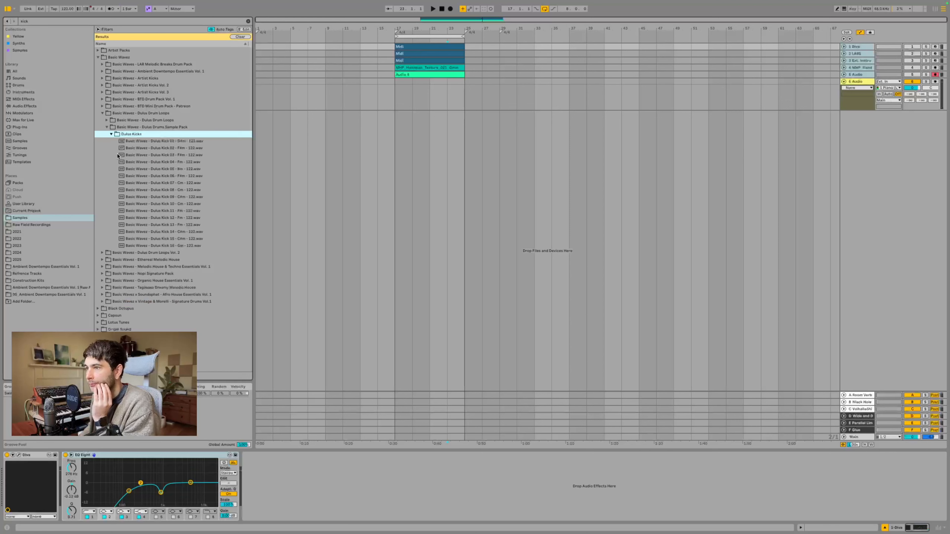
# Step: Audition several samples in the Dulus Kicks folder, including kicks 01, 02, 05, 06, 07 and 09
pyautogui.press('Down')
pyautogui.press('Down')
pyautogui.press('Up')
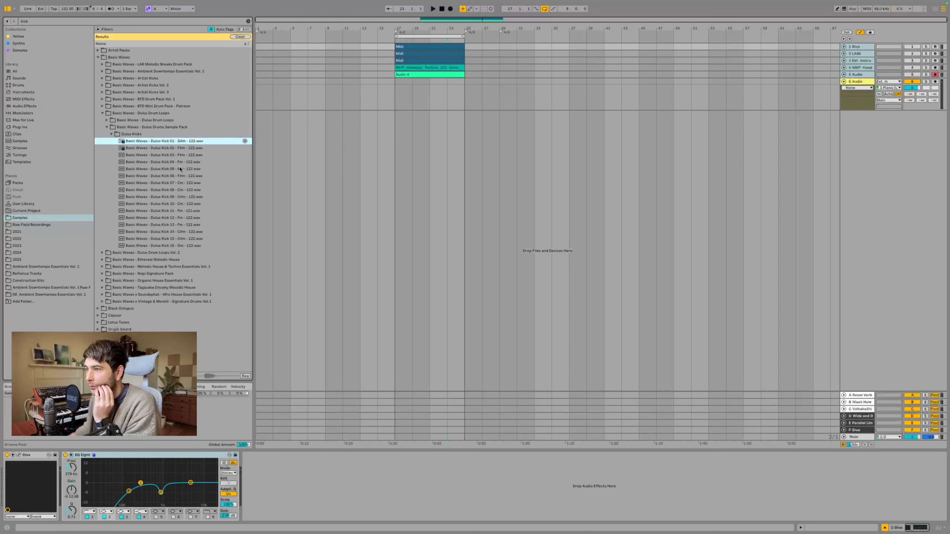
pyautogui.click(150, 168)
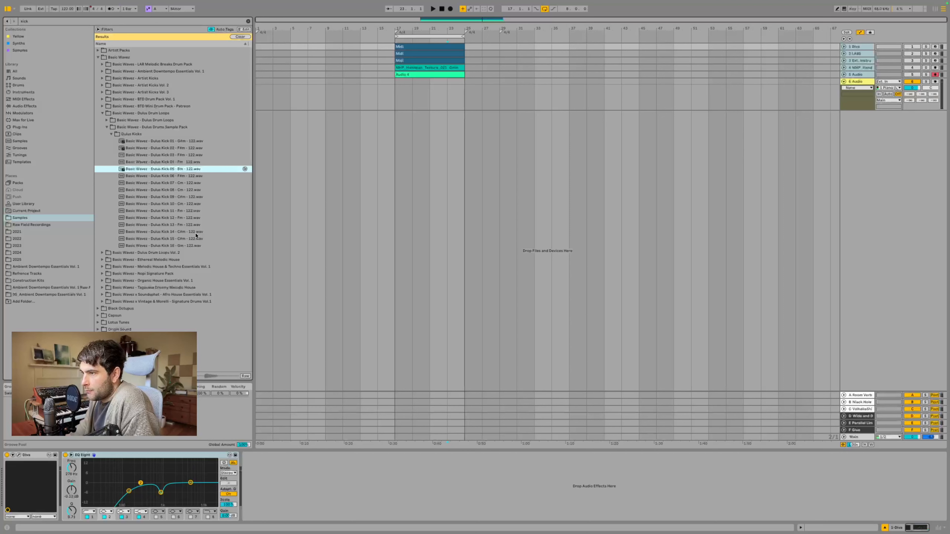
pyautogui.click(187, 141)
pyautogui.click(187, 148)
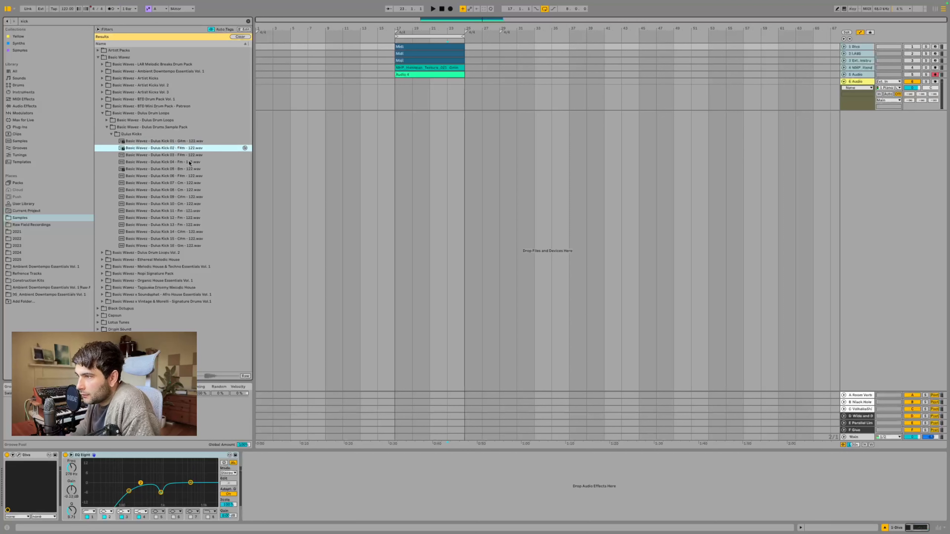
pyautogui.click(191, 176)
pyautogui.click(194, 183)
pyautogui.click(188, 197)
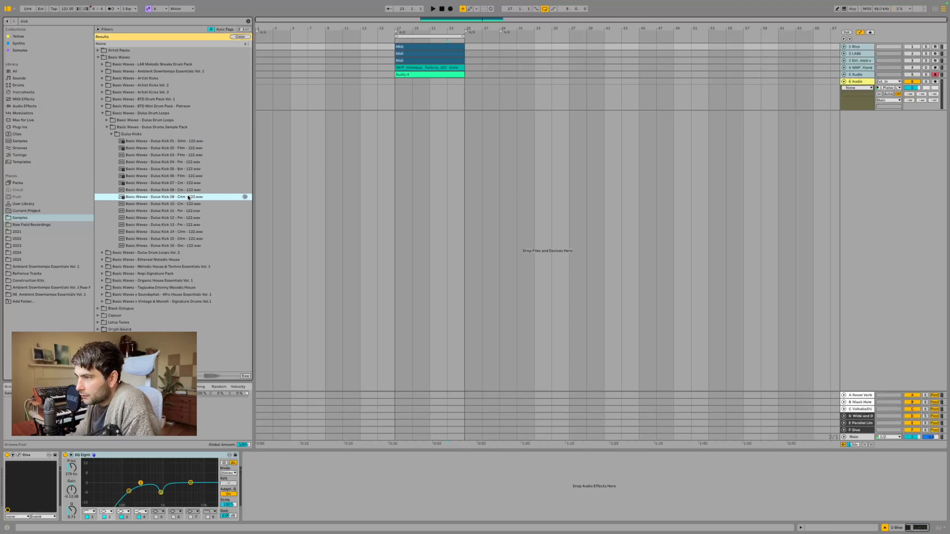
# Step: Open the Dulus Super Kicks folder in Dulus Drum Loops Vol. 2 and audition kicks up to BW_Dulus_Kick_07
pyautogui.click(102, 113)
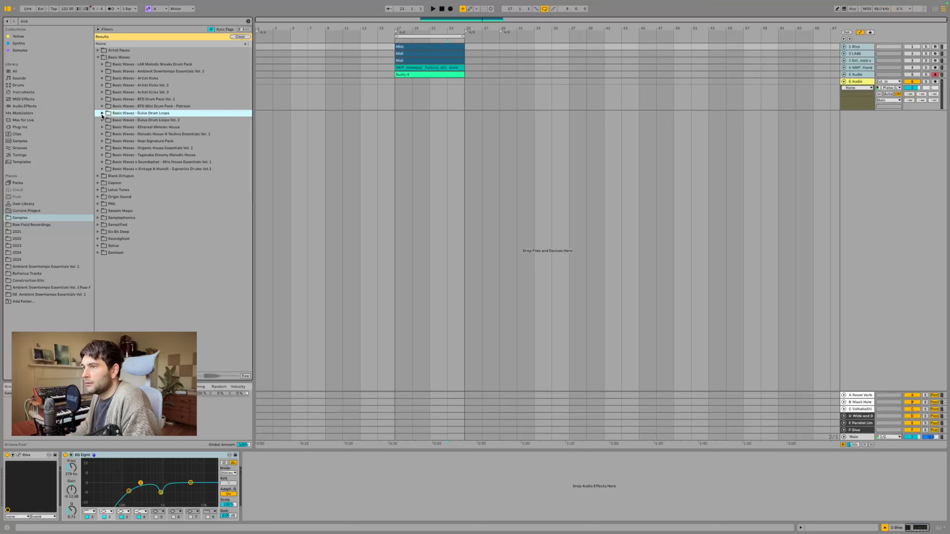
pyautogui.click(102, 120)
pyautogui.click(107, 128)
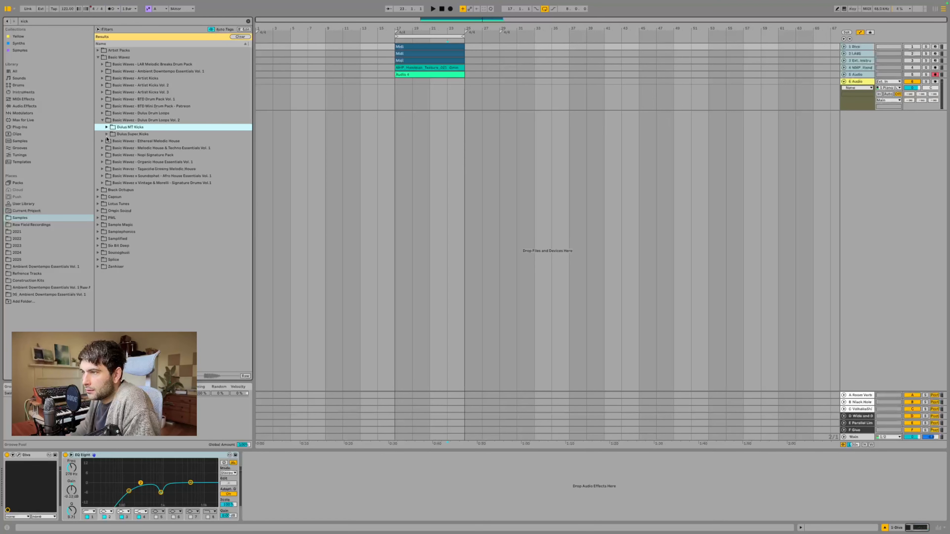
pyautogui.click(106, 127)
pyautogui.click(106, 134)
pyautogui.click(142, 147)
pyautogui.click(177, 183)
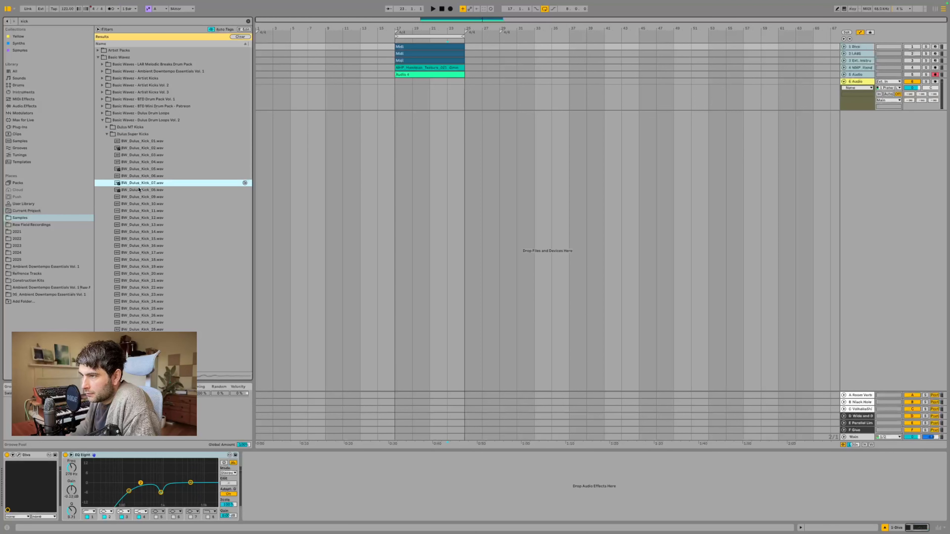
# Step: Replace the empty audio track below the Audio track with a new MIDI track
pyautogui.click(857, 82)
pyautogui.press('Delete')
pyautogui.press('shift+super+t')
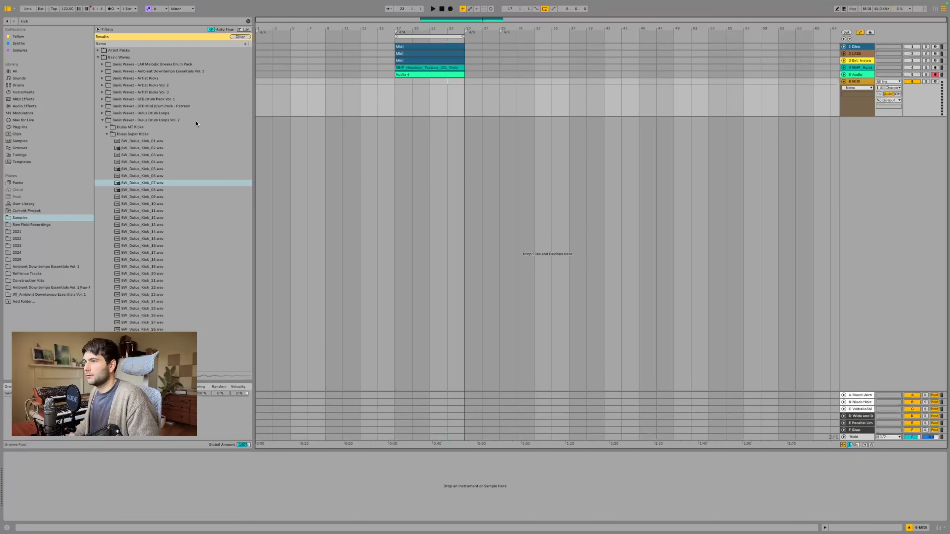
# Step: Compare BW_Dulus_Kick_07 and 08, and load BW_Dulus_Kick_08 into Simpler on the new MIDI track
pyautogui.click(154, 190)
pyautogui.doubleClick(153, 185)
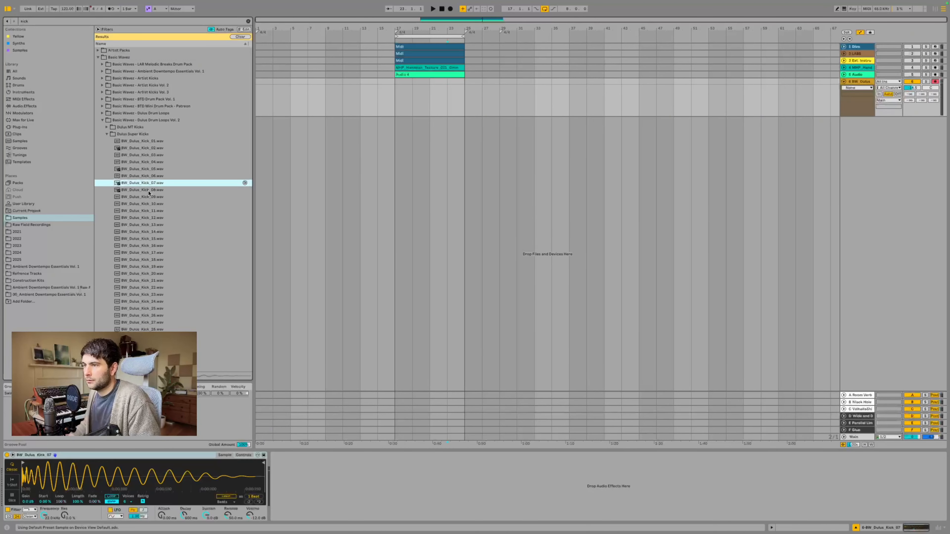
pyautogui.click(150, 191)
pyautogui.click(150, 185)
pyautogui.moveTo(149, 191); pyautogui.dragTo(140, 474)
# Step: Create a MIDI clip at bar 17 on the kick track with C3 notes on four consecutive beats, looped over one bar
pyautogui.moveTo(398, 96); pyautogui.dragTo(409, 98)
pyautogui.doubleClick(408, 98)
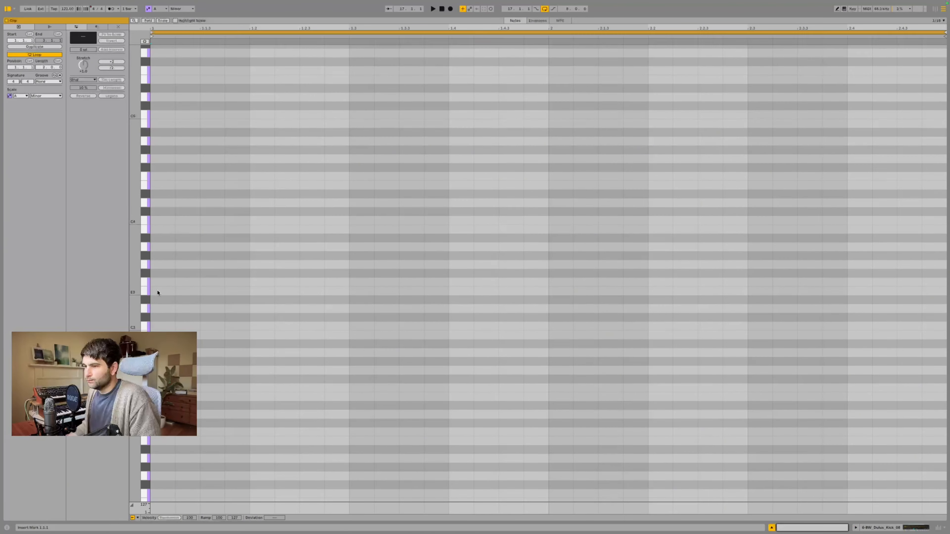
pyautogui.doubleClick(157, 329)
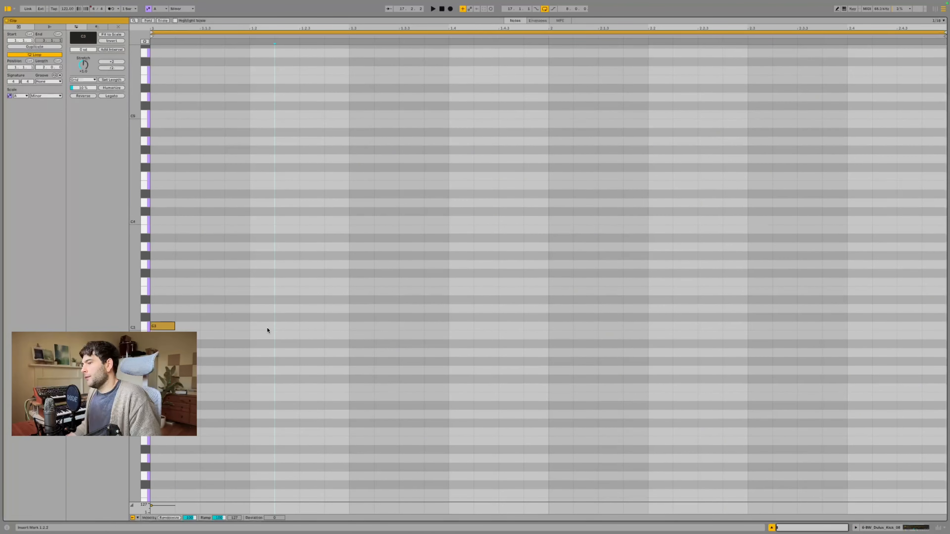
pyautogui.doubleClick(262, 328)
pyautogui.click(366, 329)
pyautogui.doubleClick(366, 329)
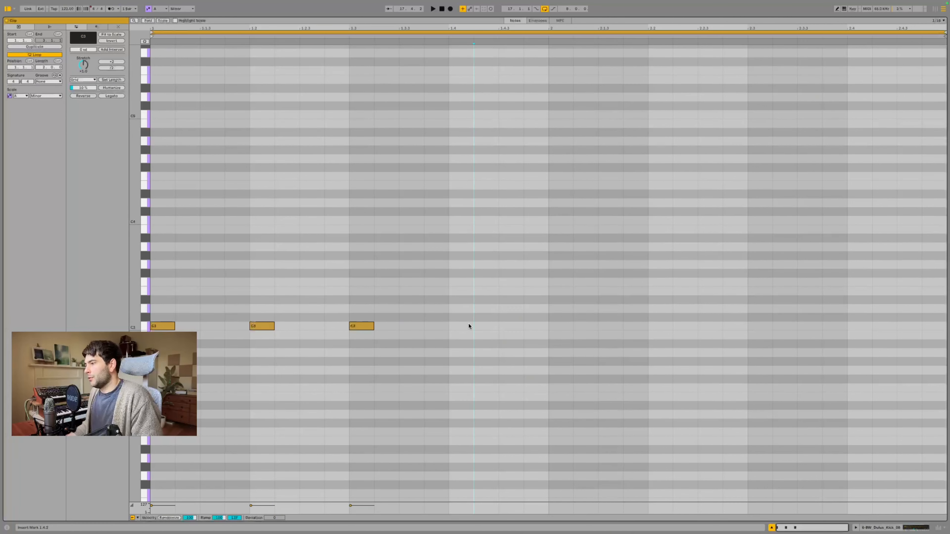
pyautogui.doubleClick(459, 328)
pyautogui.moveTo(553, 319); pyautogui.dragTo(148, 361)
pyautogui.hotkey('ctrl', 'l')
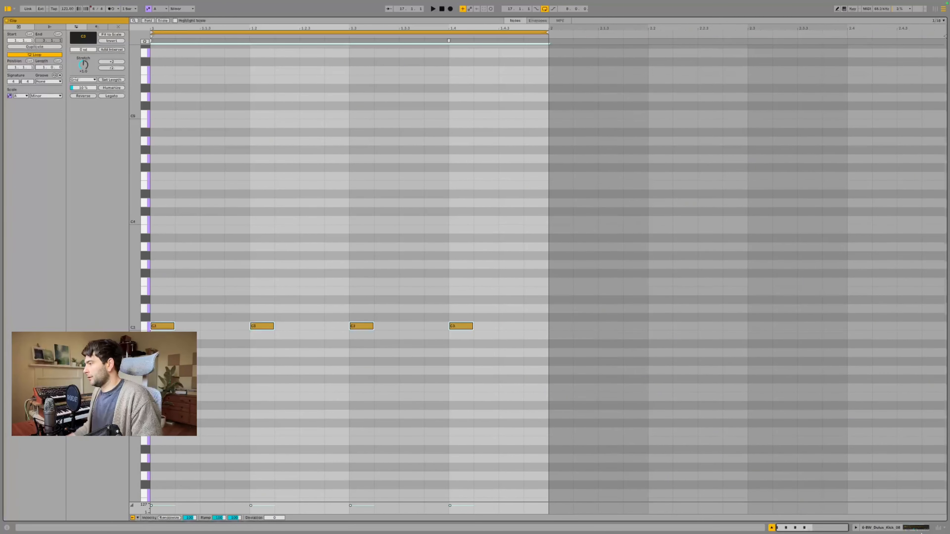
# Step: Extend the looped kick clip to bar 25 and adjust the kick track's volume against the full loop
pyautogui.click(898, 528)
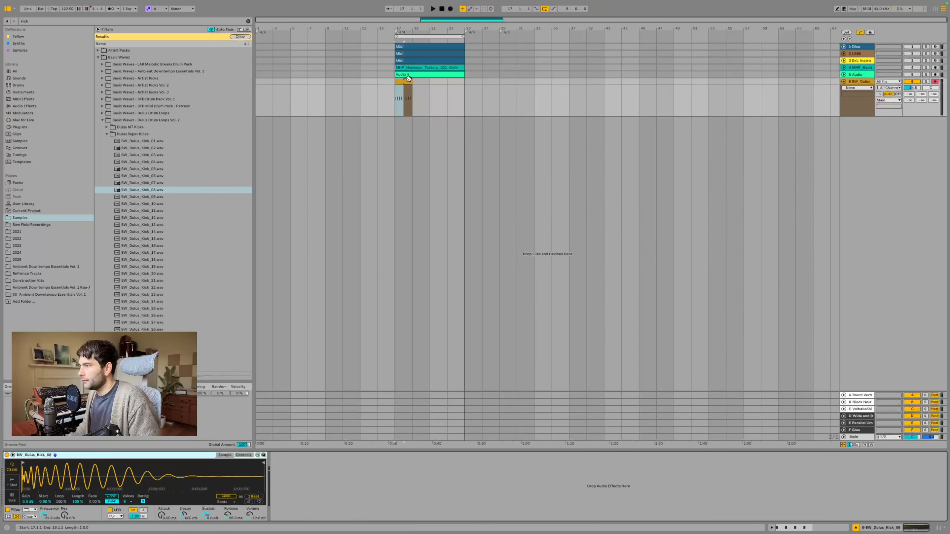
pyautogui.moveTo(412, 81); pyautogui.dragTo(459, 82)
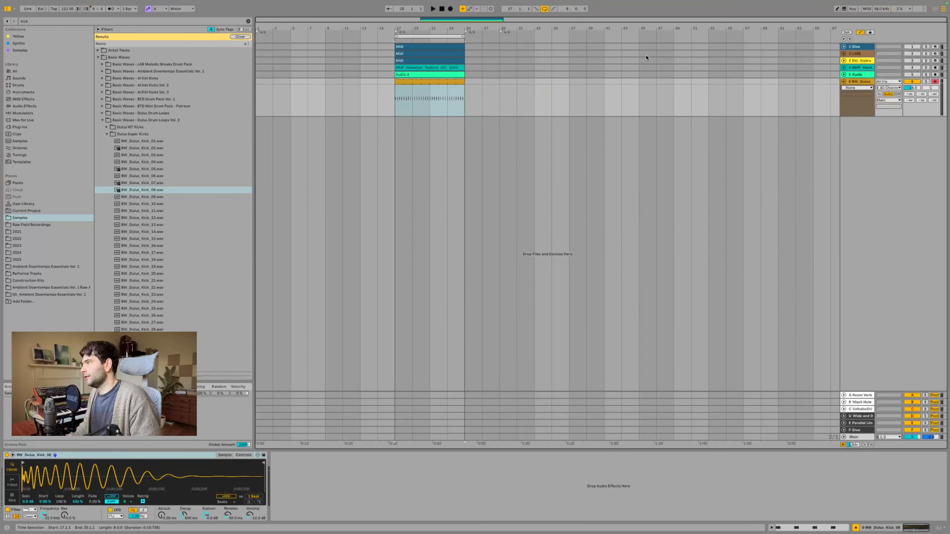
pyautogui.moveTo(913, 88); pyautogui.dragTo(913, 80)
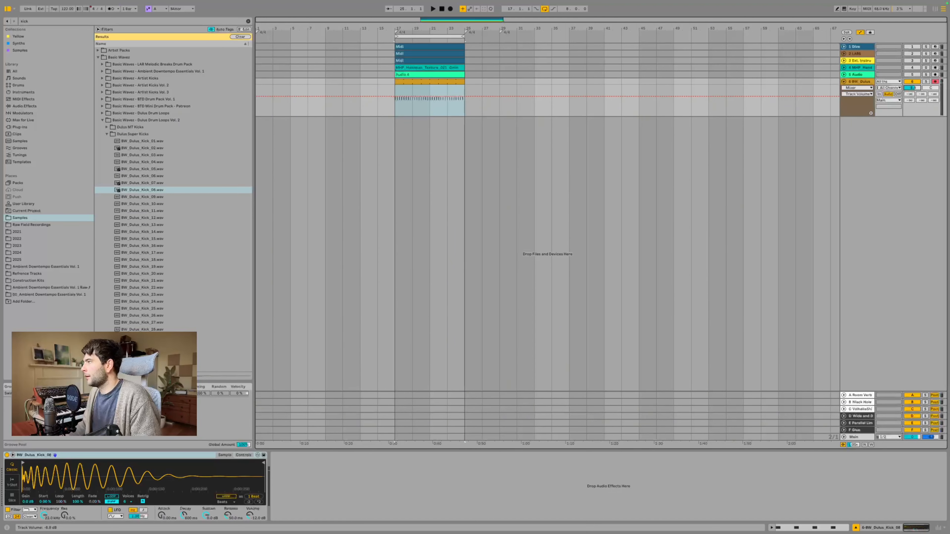
pyautogui.press('space')
pyautogui.doubleClick(907, 88)
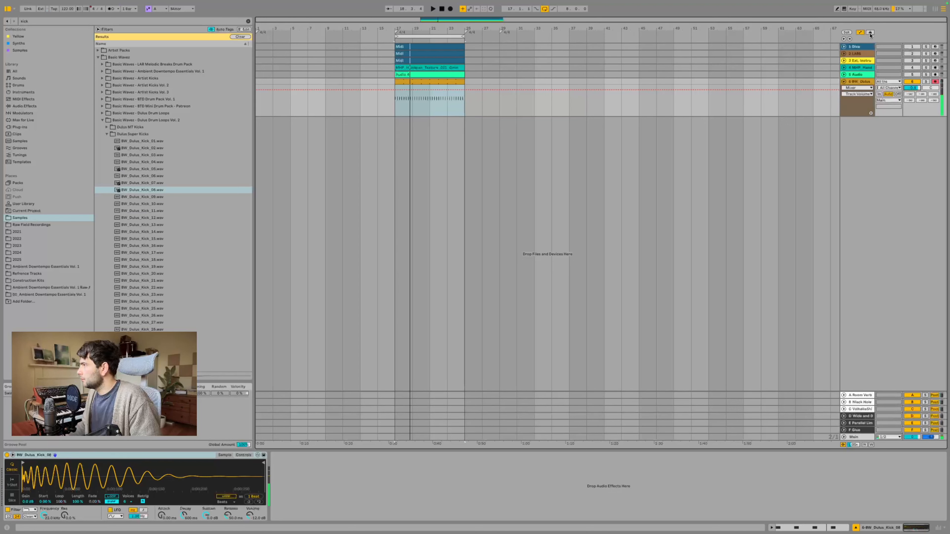
# Step: Solo the Ext. Instrument bass and the kick track together, and set the kick's volume to about -1.3 dB during playback
pyautogui.click(850, 53)
pyautogui.click(844, 54)
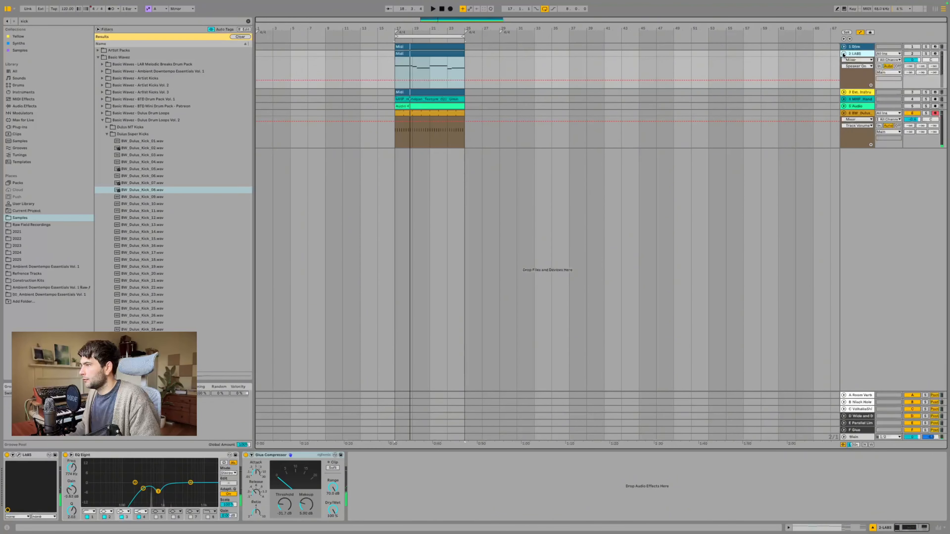
pyautogui.click(844, 54)
pyautogui.click(844, 61)
pyautogui.click(926, 60)
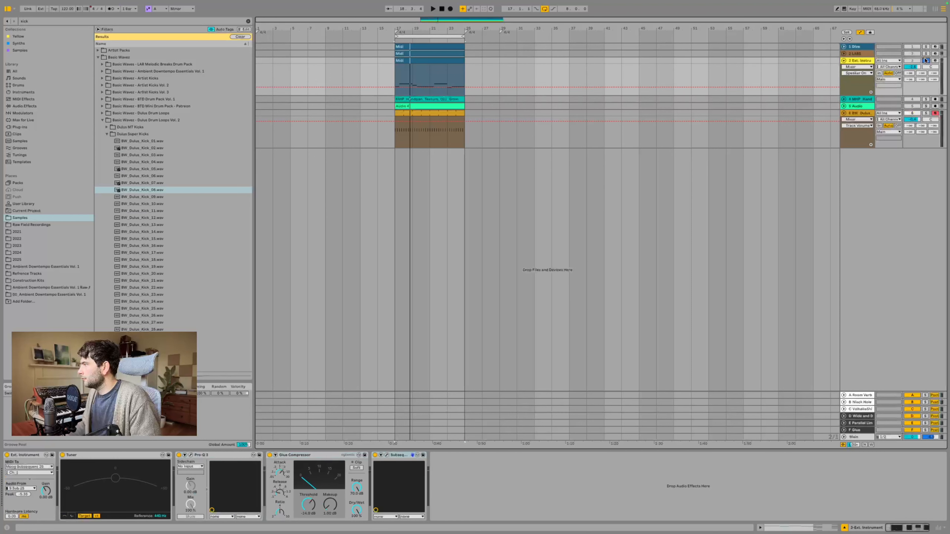
pyautogui.keyDown('super'); pyautogui.click(926, 113); pyautogui.keyUp('super')
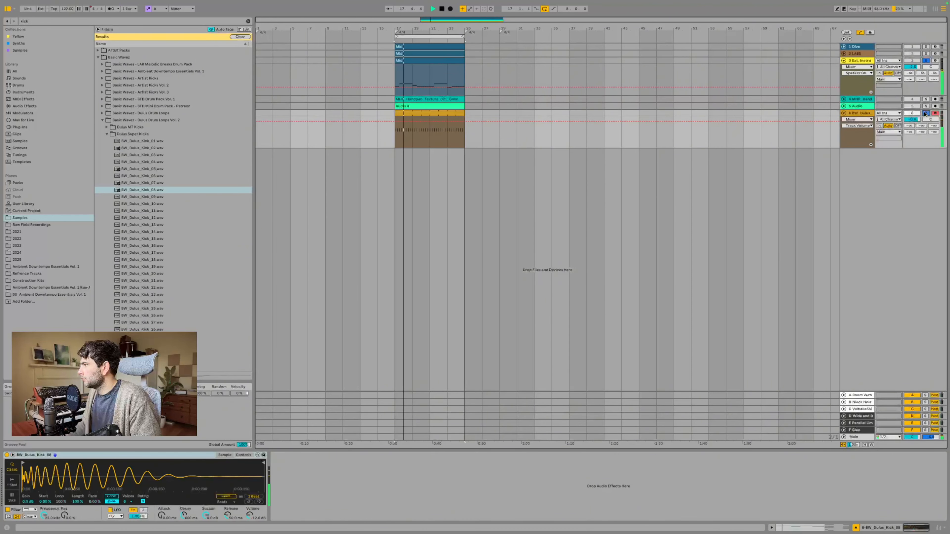
pyautogui.moveTo(913, 120); pyautogui.dragTo(912, 122)
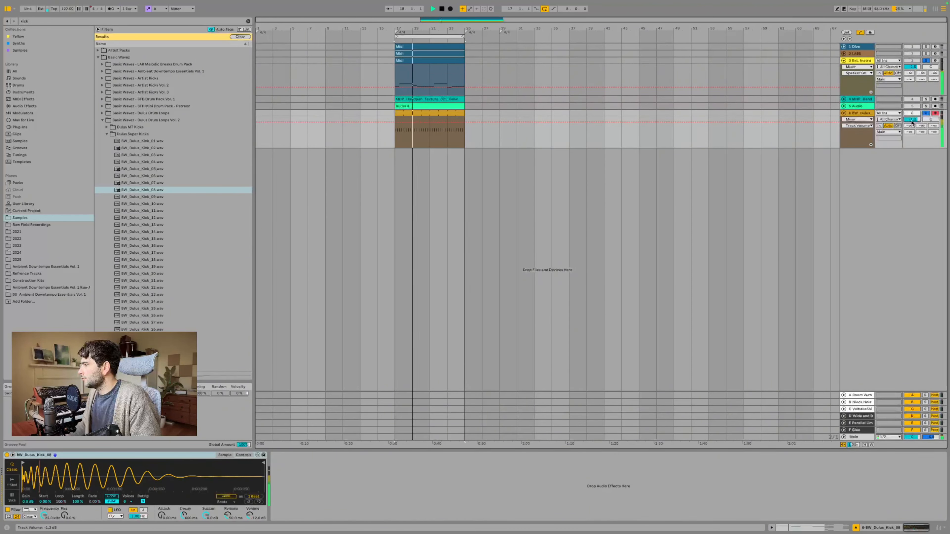
# Step: Show the kick Simpler's controls and lower its low-pass filter cutoff to just under 6 kHz while listening
pyautogui.click(861, 113)
pyautogui.click(244, 455)
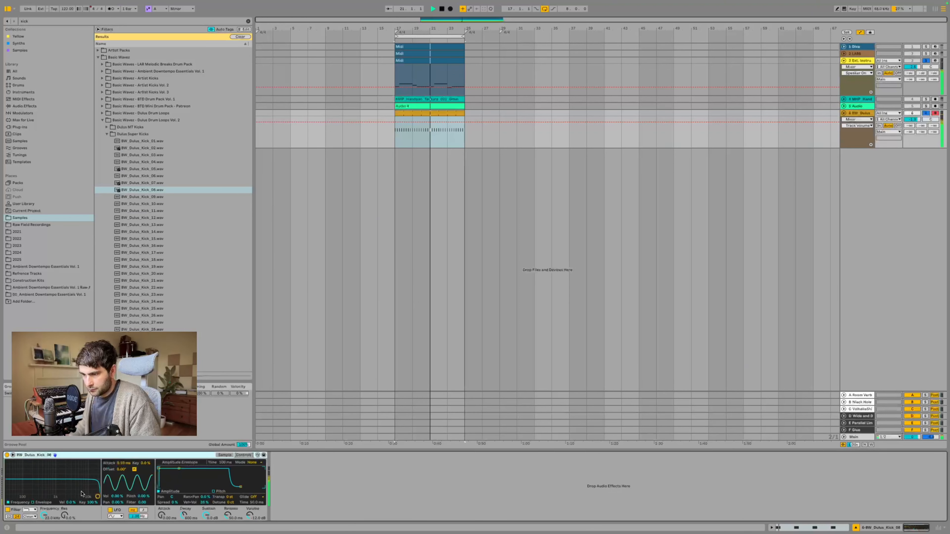
pyautogui.moveTo(82, 493)
pyautogui.mouseDown()
pyautogui.moveTo(64, 493)
pyautogui.moveTo(79, 493)
pyautogui.mouseUp()
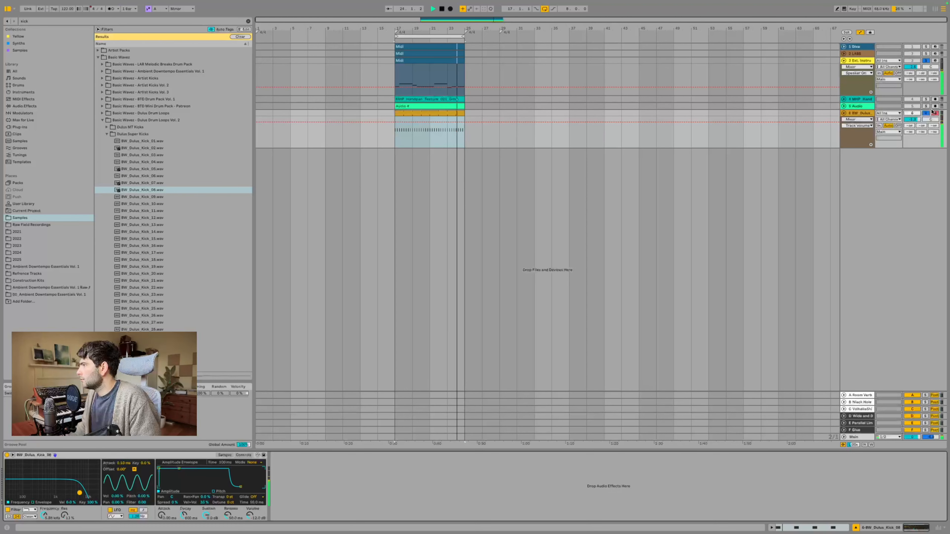
pyautogui.press('space')
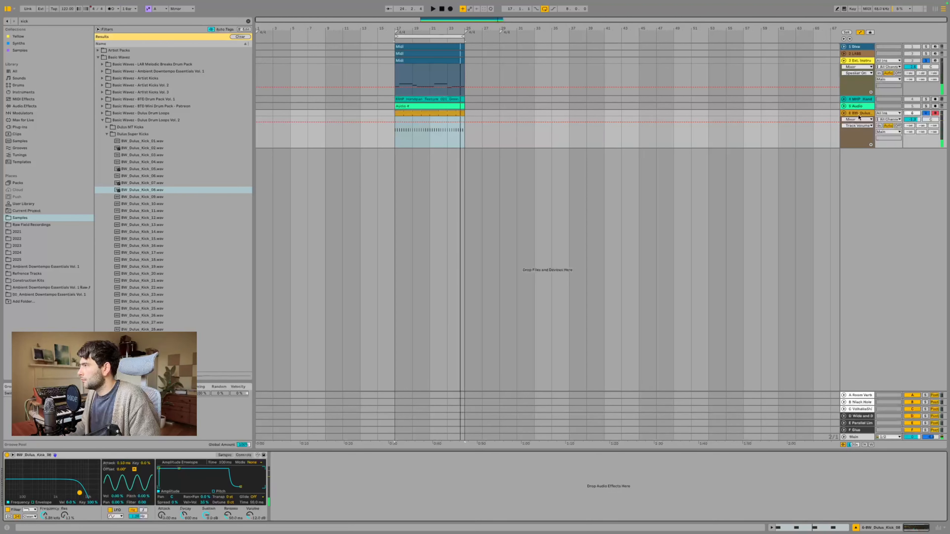
# Step: Search the audio effects for "glue" and add a Glue Compressor to the kick track
pyautogui.click(41, 20)
pyautogui.write('g')
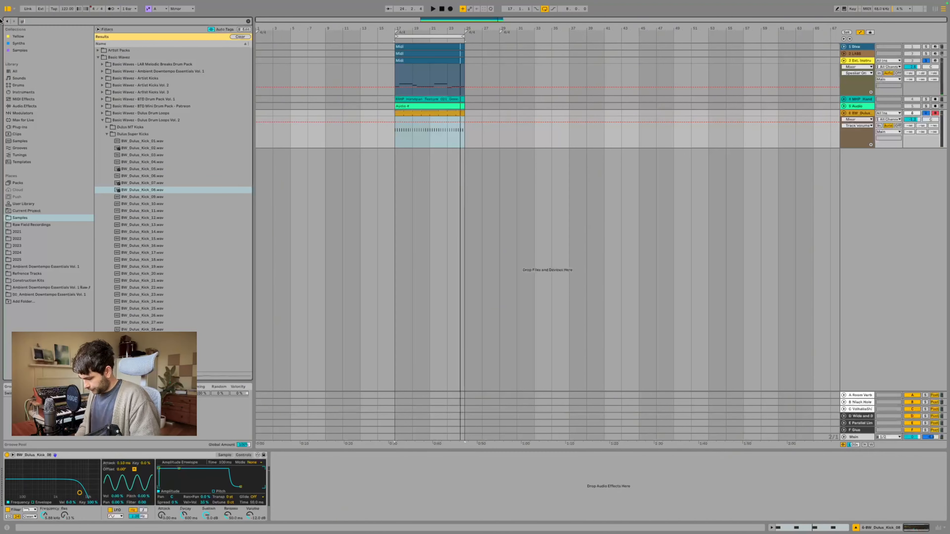
pyautogui.write('lue')
pyautogui.click(25, 106)
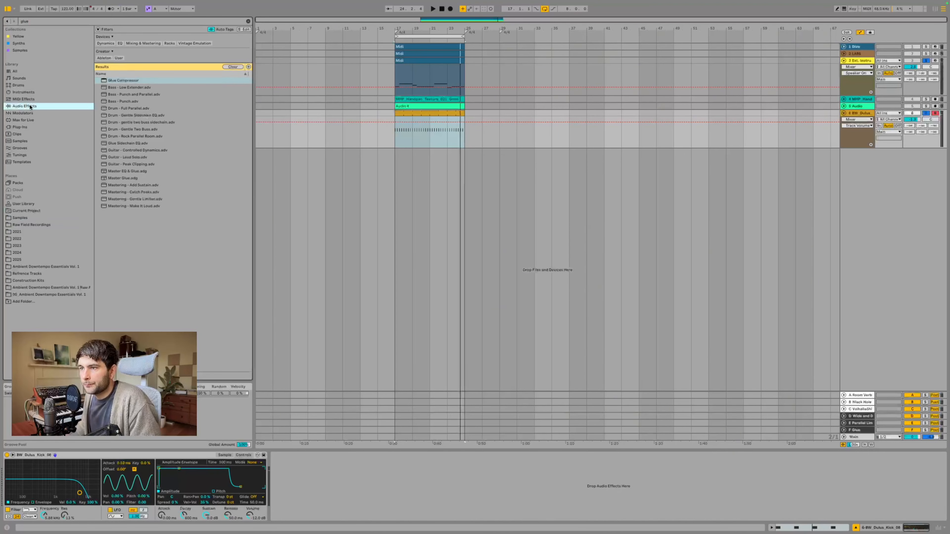
pyautogui.doubleClick(122, 81)
# Step: Lower the kick Glue Compressor's threshold and raise its makeup gain to about 1.4 dB during playback
pyautogui.press('space')
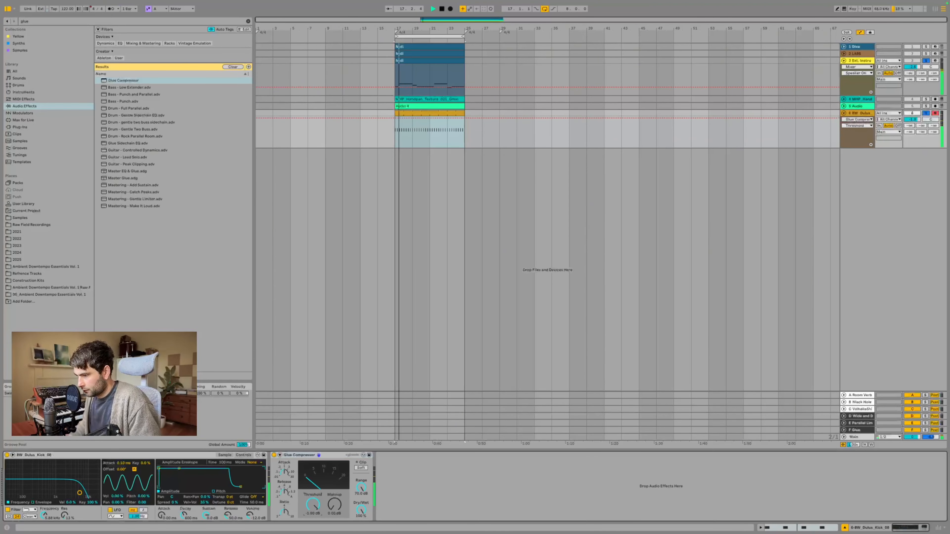
pyautogui.moveTo(313, 505); pyautogui.dragTo(334, 501)
pyautogui.moveTo(313, 505); pyautogui.dragTo(312, 500)
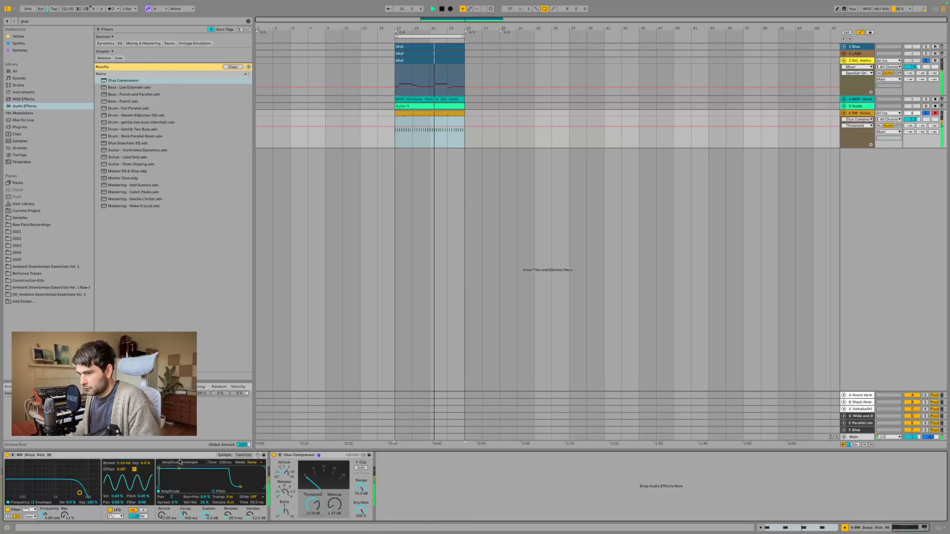
pyautogui.press('space')
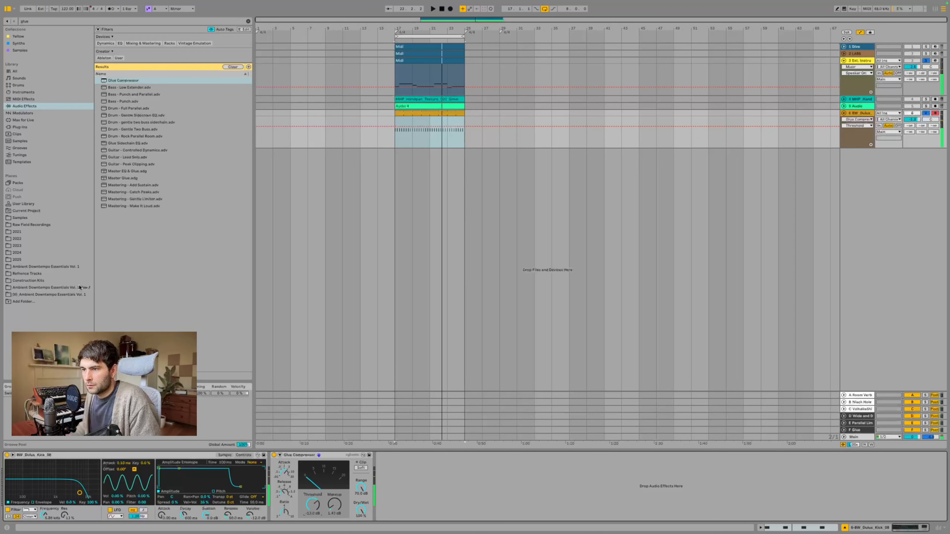
# Step: Audition BW_Dulus_Kick_07 from the Samples folder in the kick track's sampler, and replace it with BW_Dulus_Kick_08
pyautogui.click(28, 219)
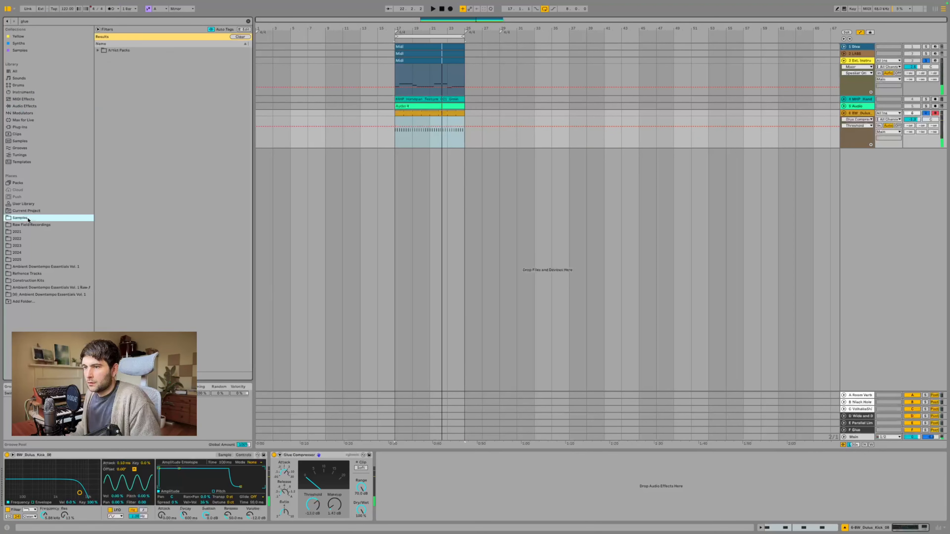
pyautogui.click(249, 21)
pyautogui.click(157, 260)
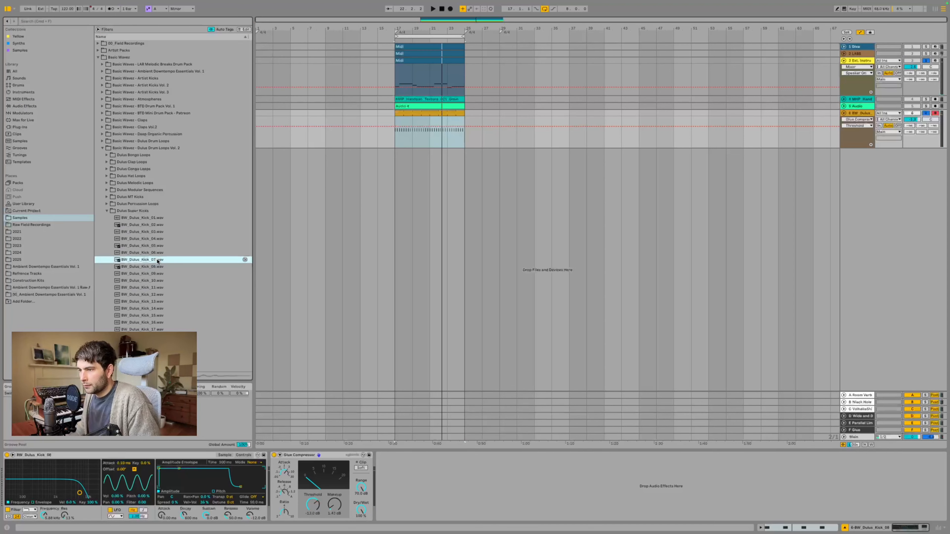
pyautogui.click(225, 455)
pyautogui.moveTo(155, 260); pyautogui.dragTo(153, 469)
pyautogui.press('space')
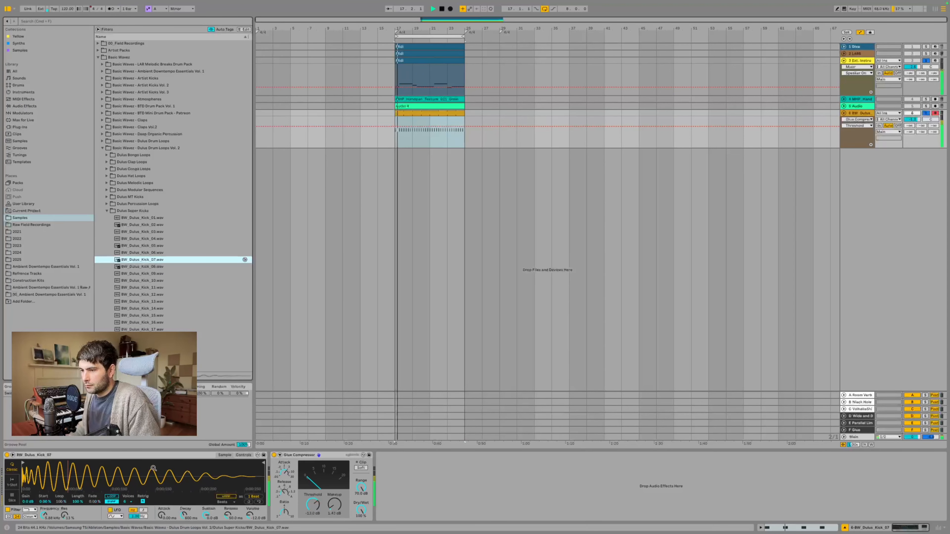
pyautogui.press('Down')
pyautogui.moveTo(172, 437); pyautogui.dragTo(165, 469)
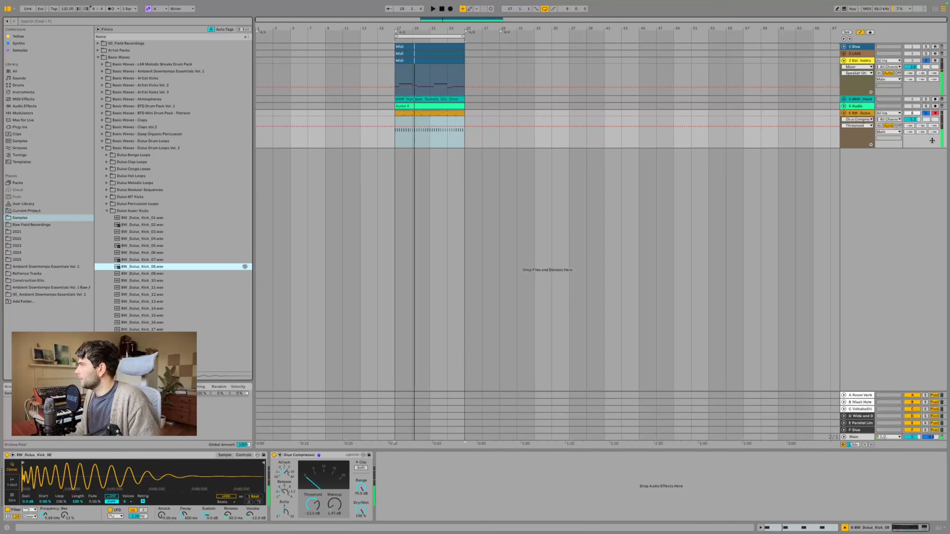
# Step: Find ShaperBox 3 among the plug-ins by searching for "shap" and add it to the Ext. Instrument track
pyautogui.click(874, 65)
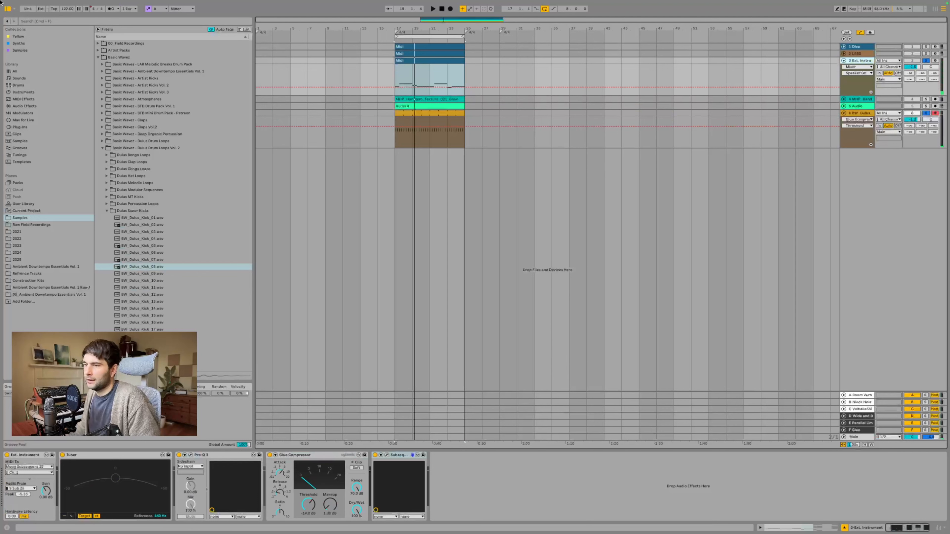
pyautogui.click(34, 22)
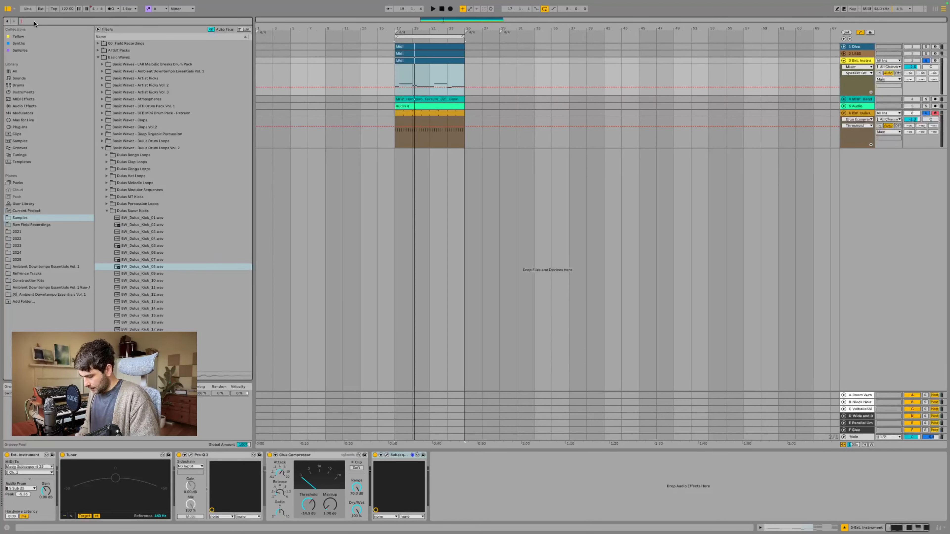
pyautogui.write('mpa')
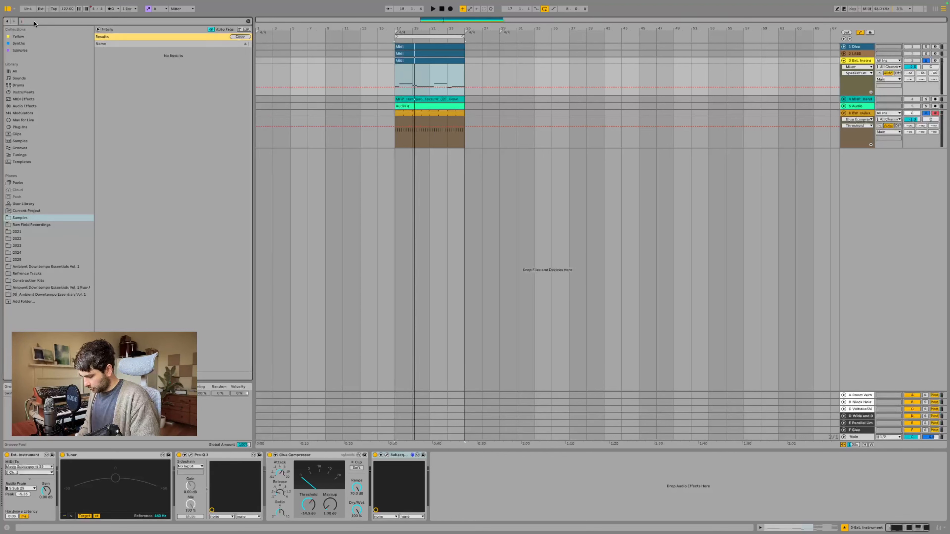
pyautogui.write('haperashaper')
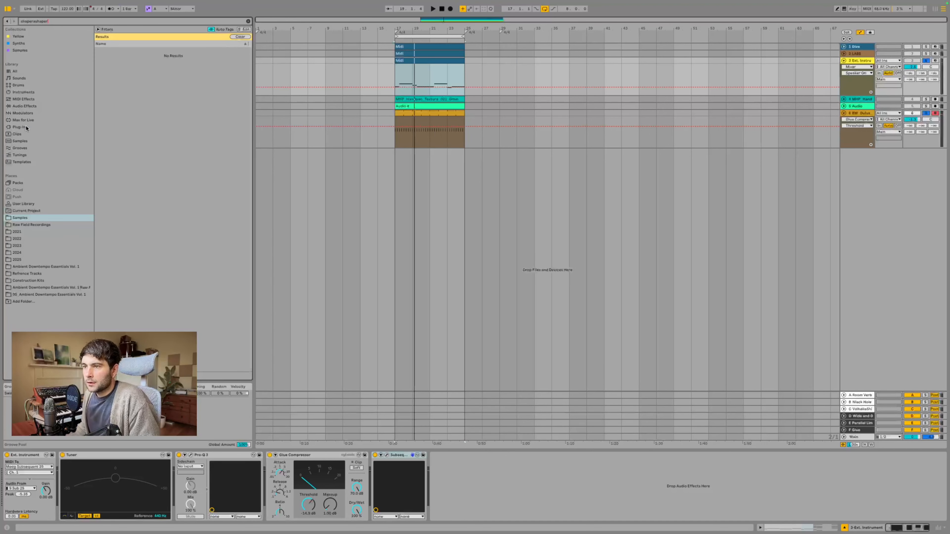
pyautogui.click(26, 128)
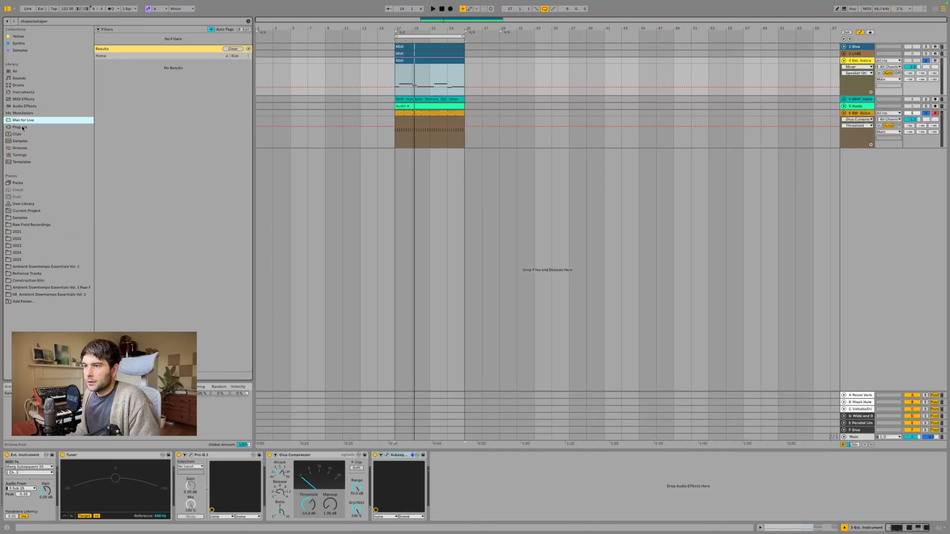
pyautogui.click(57, 21)
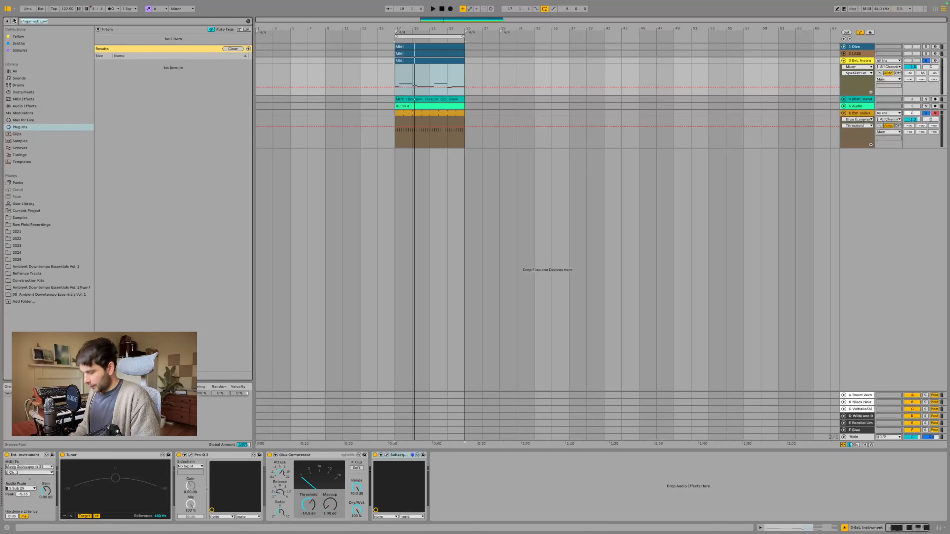
pyautogui.write('shap')
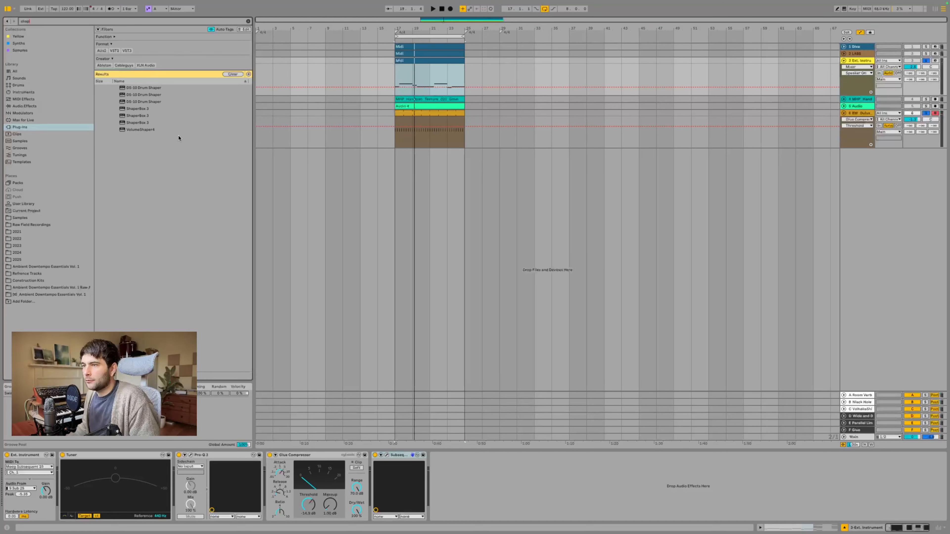
pyautogui.click(159, 116)
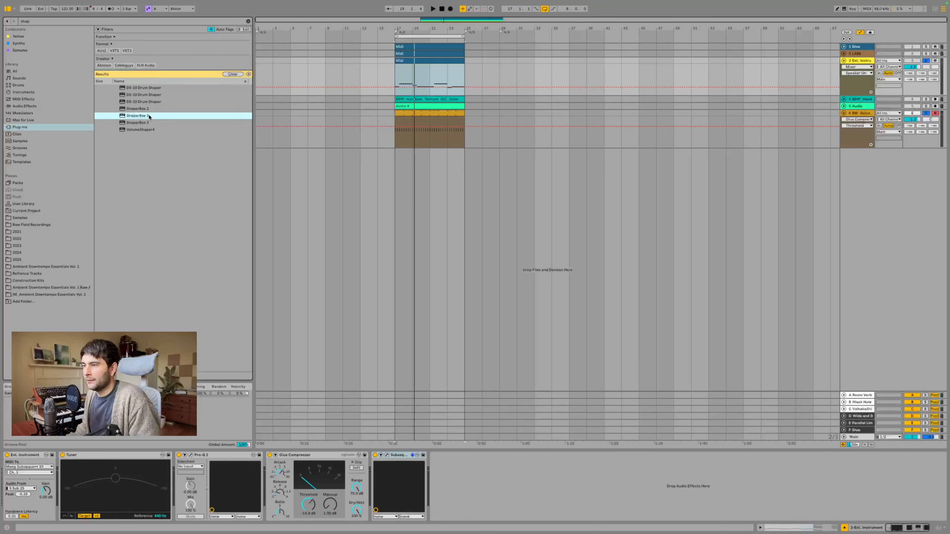
pyautogui.moveTo(409, 79); pyautogui.dragTo(410, 80)
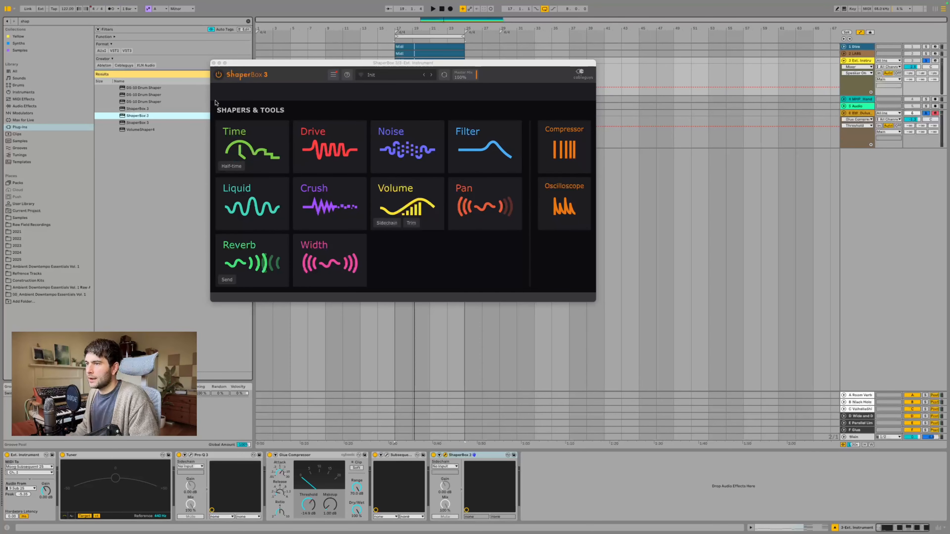
# Step: Add a Volume shaper in ShaperBox 3, draw a ducking dip at the curve's start, and set the curve length to 1/4
pyautogui.click(406, 190)
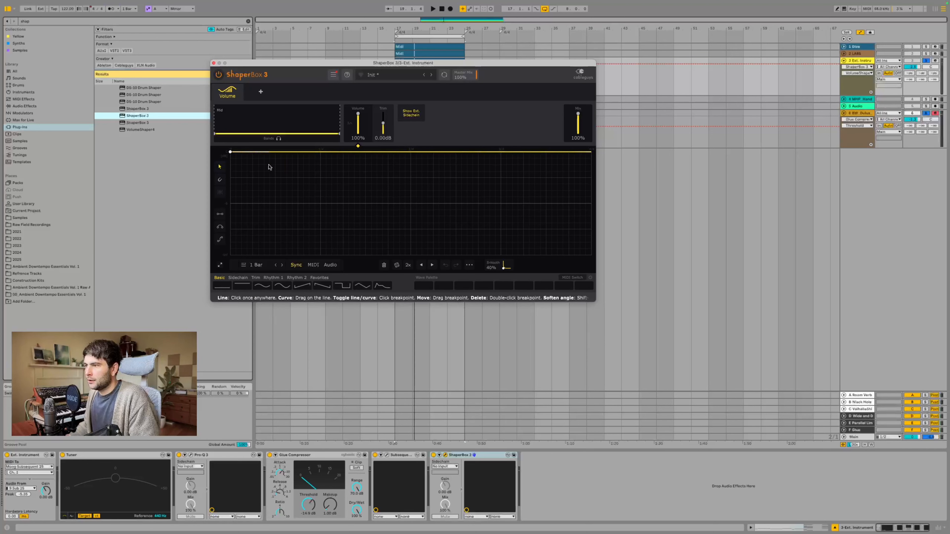
pyautogui.moveTo(269, 152); pyautogui.dragTo(253, 255)
pyautogui.press('space')
pyautogui.click(256, 264)
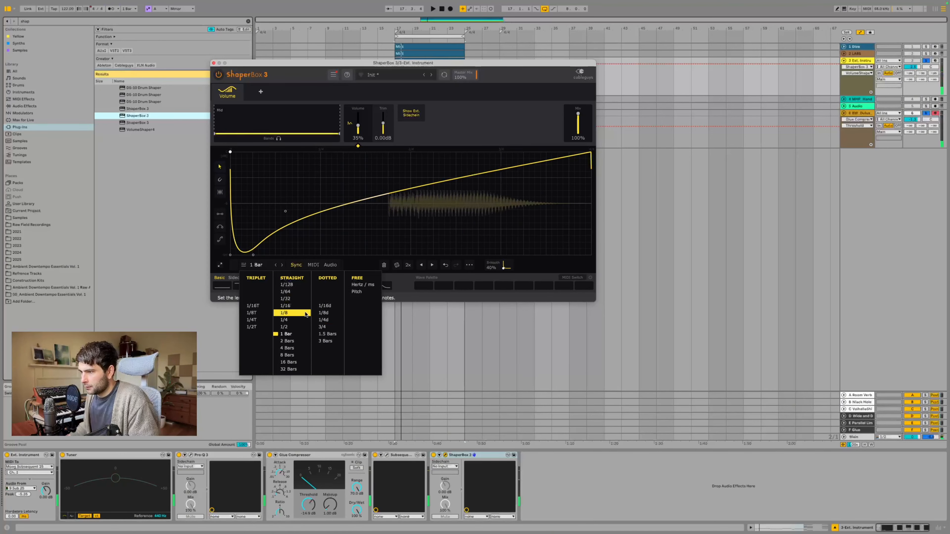
pyautogui.click(286, 320)
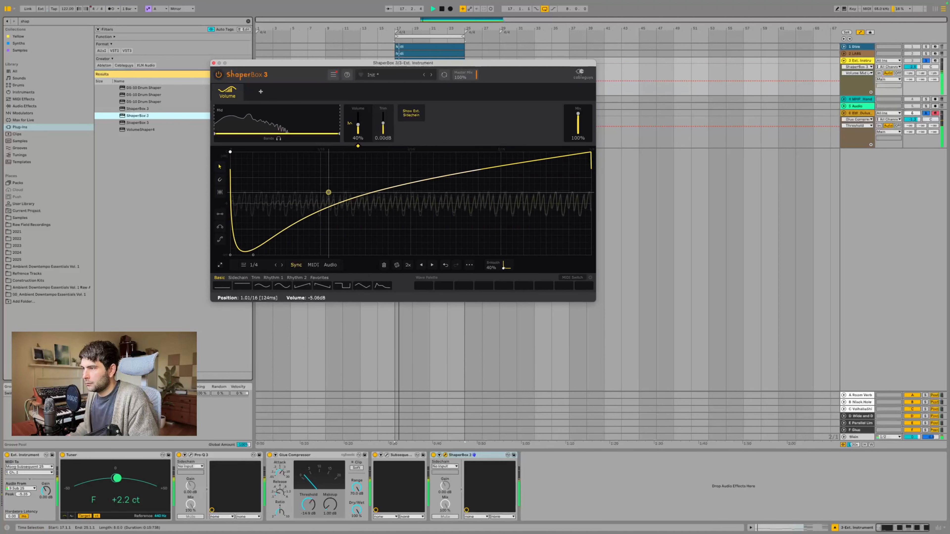
# Step: Reshape the volume curve into a near-vertical initial drop with a rounded, faster recovery, and reduce the Volume shaper's mix to 52%
pyautogui.moveTo(329, 193); pyautogui.dragTo(342, 160)
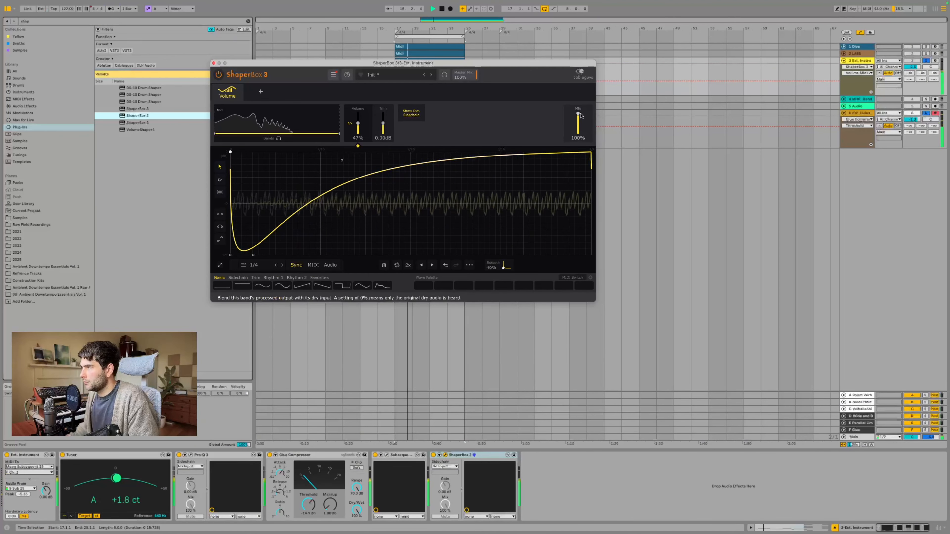
pyautogui.moveTo(581, 116); pyautogui.dragTo(578, 122)
pyautogui.moveTo(253, 255)
pyautogui.mouseDown()
pyautogui.moveTo(290, 255)
pyautogui.moveTo(244, 244)
pyautogui.moveTo(235, 254)
pyautogui.mouseUp()
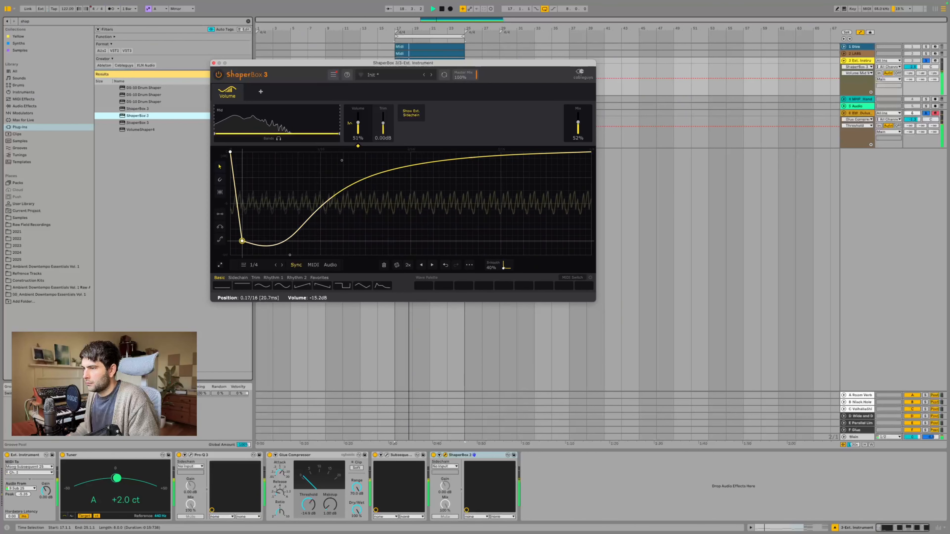
pyautogui.moveTo(242, 240); pyautogui.dragTo(244, 255)
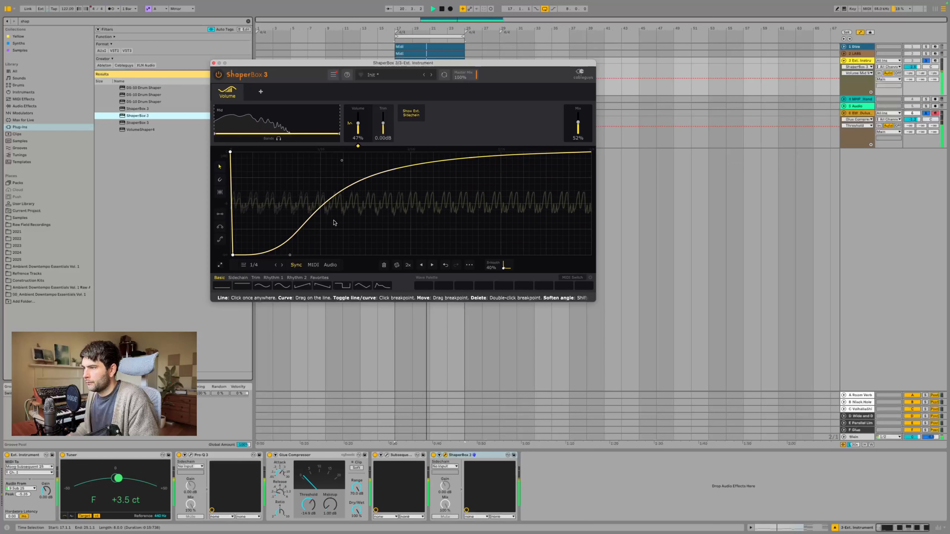
pyautogui.moveTo(342, 160)
pyautogui.mouseDown()
pyautogui.moveTo(320, 151)
pyautogui.moveTo(332, 152)
pyautogui.mouseUp()
pyautogui.press('space')
# Step: Solo only the Ext. Instrument track, fine-tune the Volume shaper's mix to 53% during playback, and close the plug-in window
pyautogui.click(925, 60)
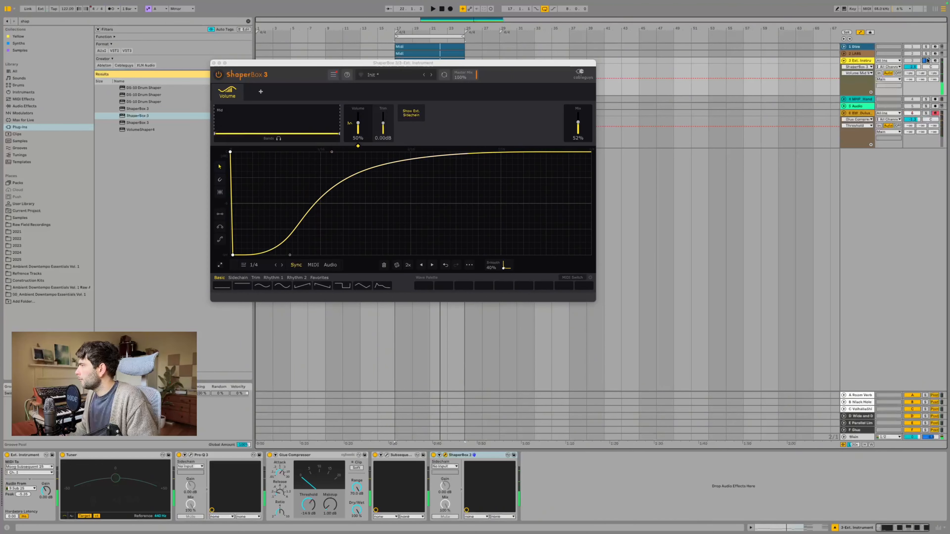
pyautogui.press('space')
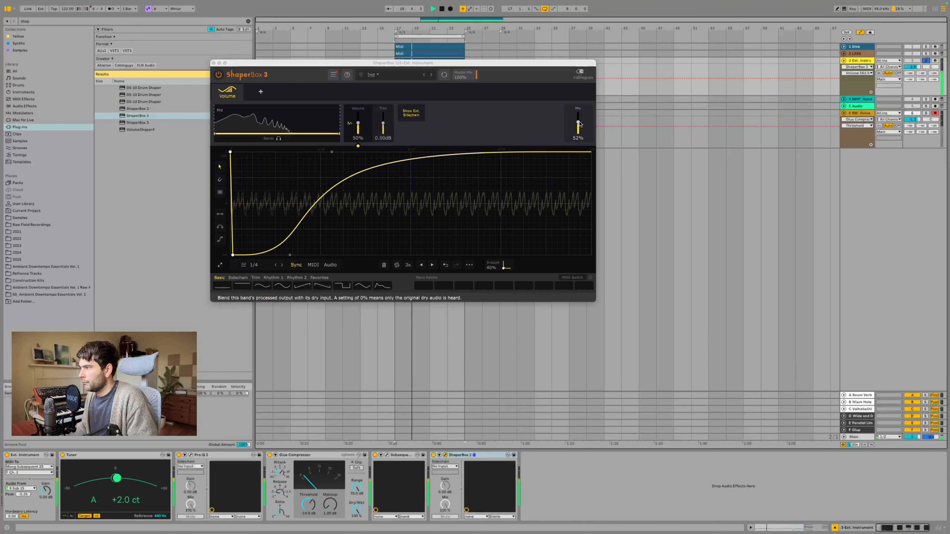
pyautogui.moveTo(578, 123); pyautogui.dragTo(578, 121)
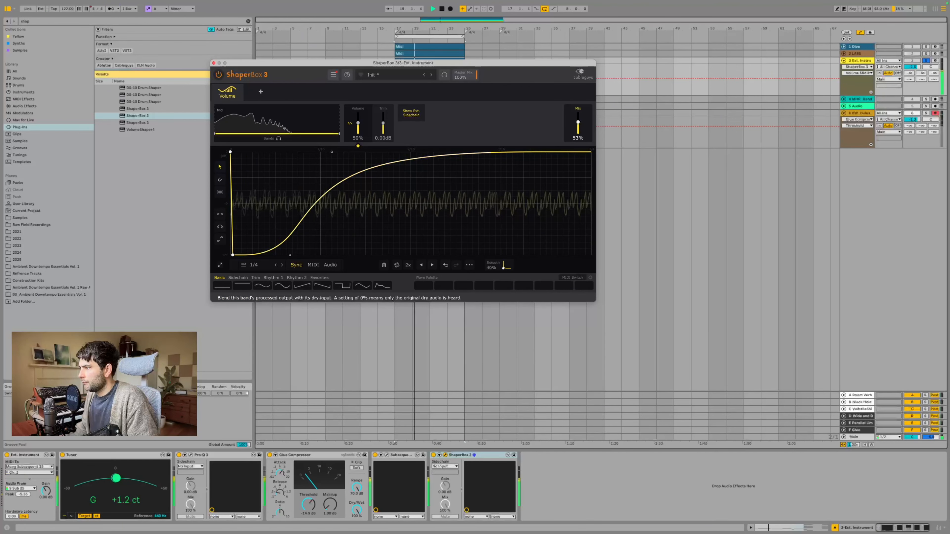
pyautogui.click(214, 63)
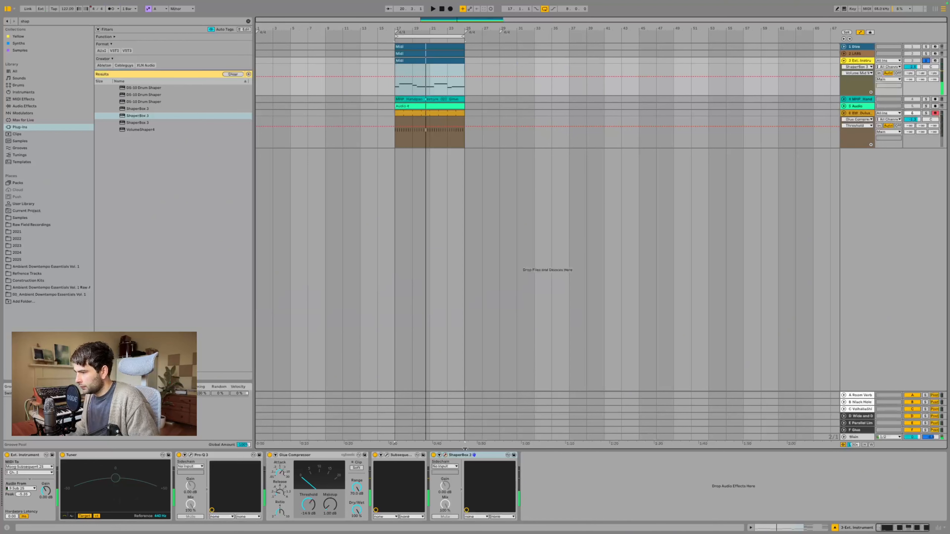
# Step: Copy ShaperBox 3 from the Ext. Instrument track to the Diva track, and play the loop with both tracks soloed
pyautogui.click(409, 456)
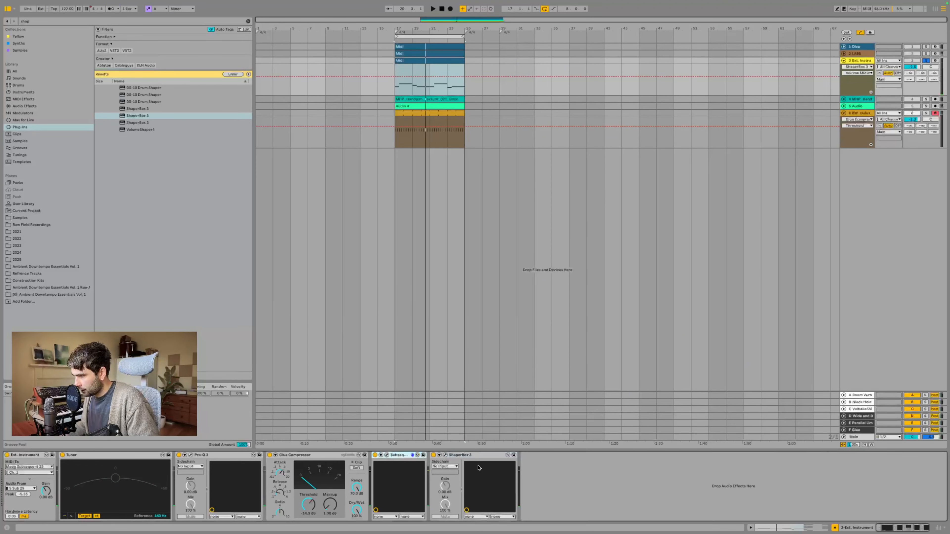
pyautogui.click(479, 458)
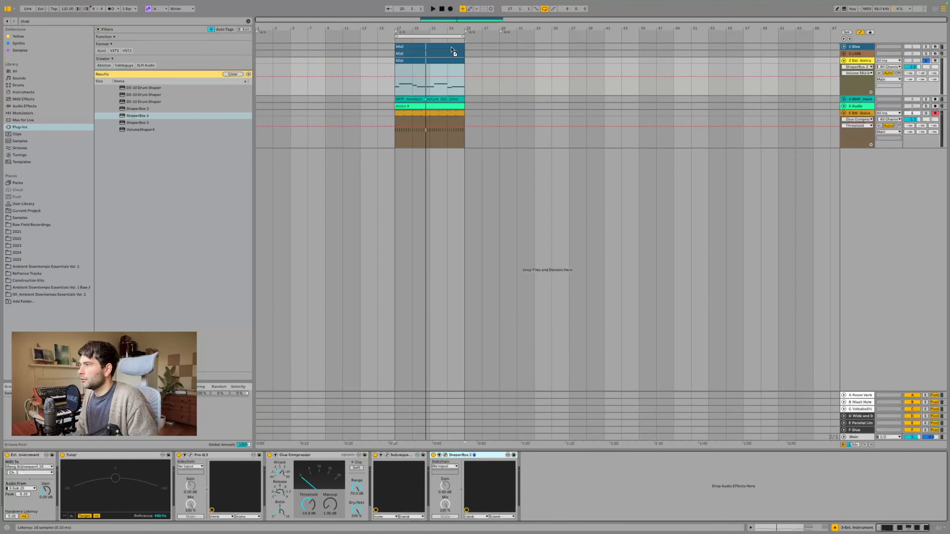
pyautogui.click(452, 44)
pyautogui.keyDown('super'); pyautogui.click(925, 47); pyautogui.keyUp('super')
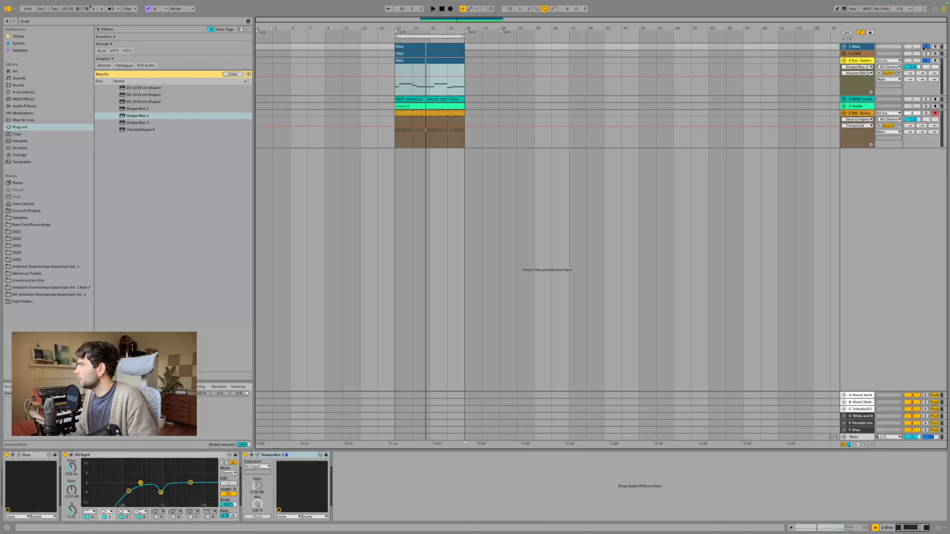
pyautogui.press('space')
# Step: Unfold the Diva track, open the Diva synth, and adjust its filter cutoff to 100.00 to bring up the Frequency automation lane
pyautogui.doubleClick(857, 47)
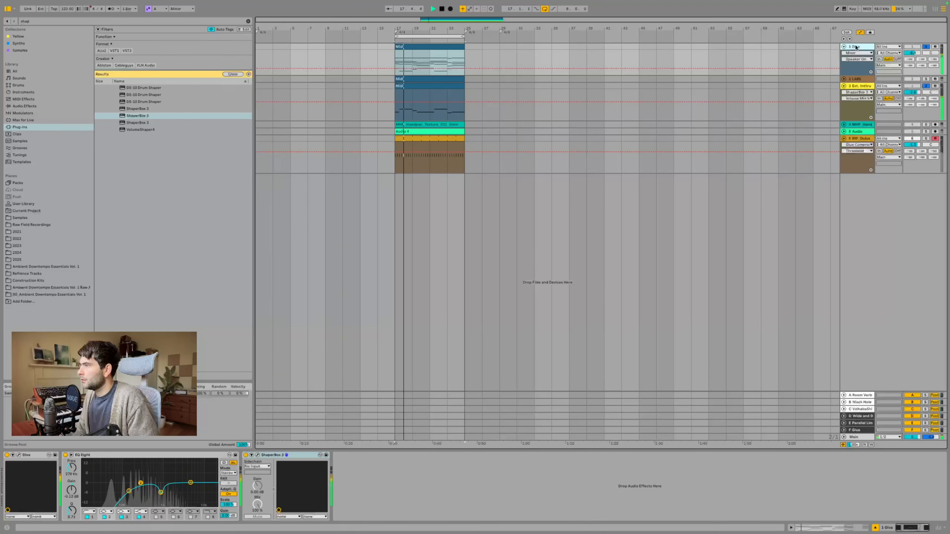
pyautogui.press('z')
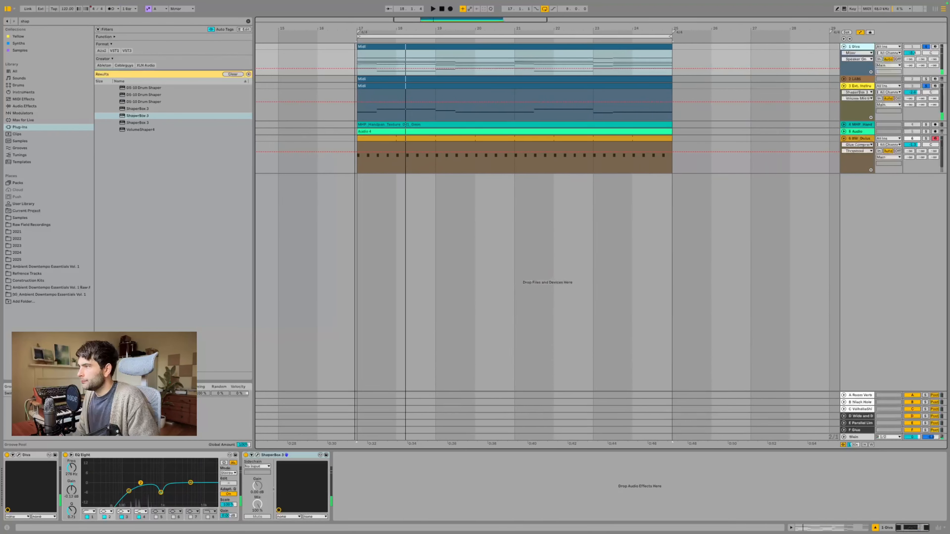
pyautogui.click(867, 57)
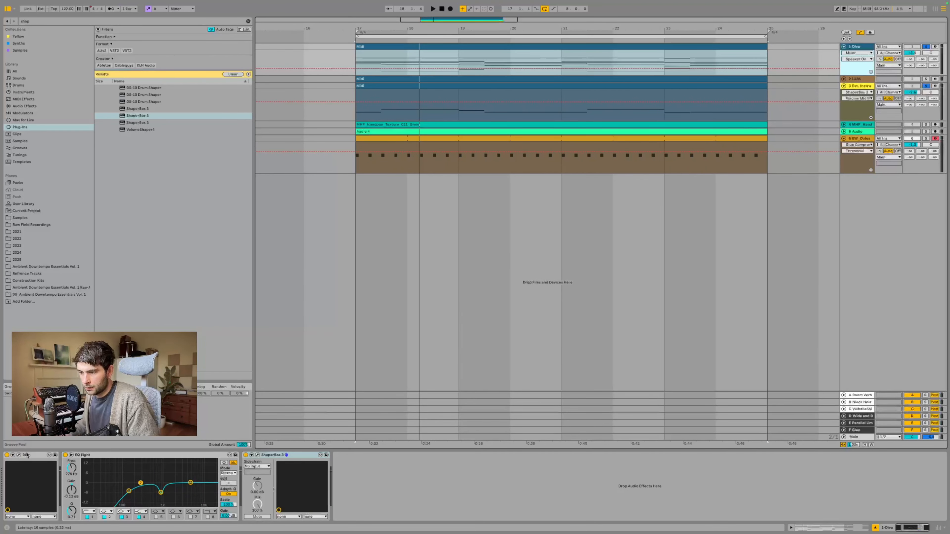
pyautogui.click(20, 455)
pyautogui.moveTo(450, 289)
pyautogui.mouseDown()
pyautogui.moveTo(449, 308)
pyautogui.moveTo(451, 284)
pyautogui.moveTo(450, 292)
pyautogui.mouseUp()
pyautogui.press('space')
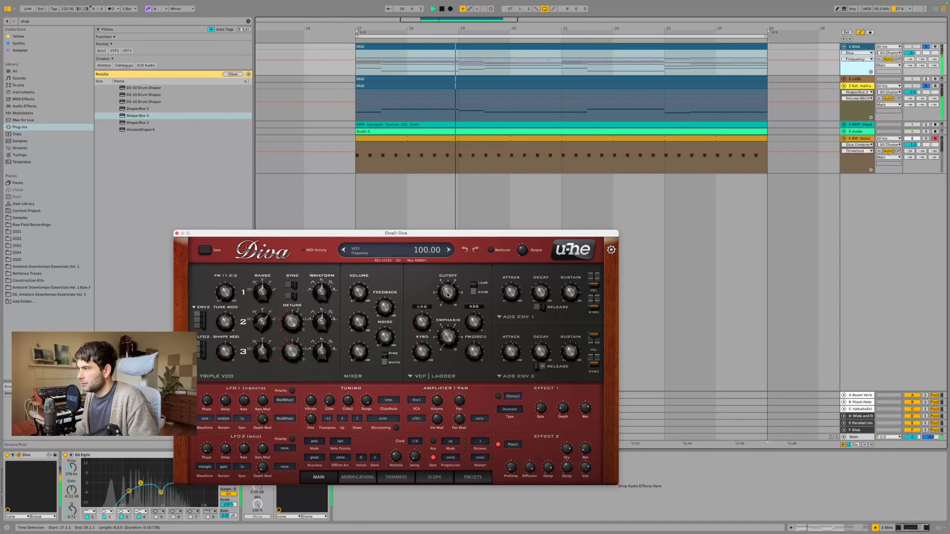
pyautogui.press('space')
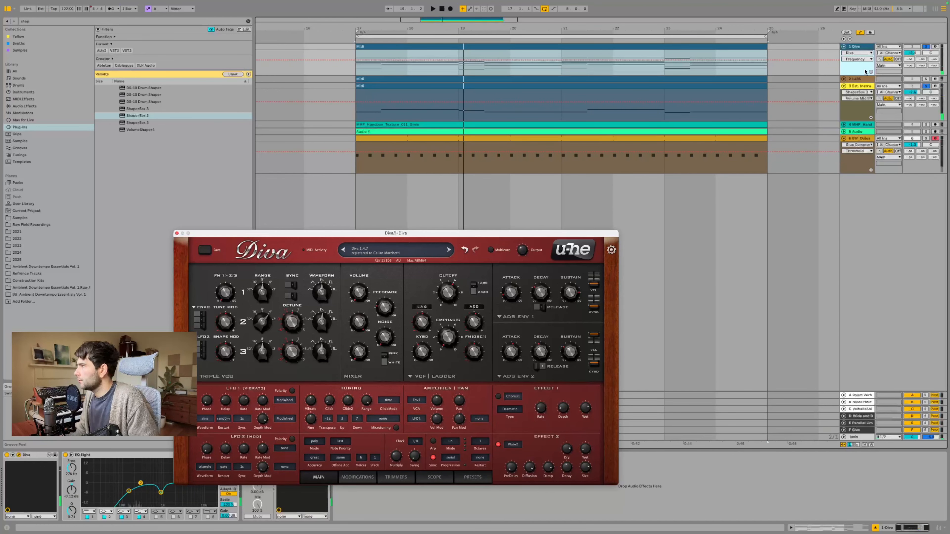
# Step: Enlarge the Diva track and draw two rising Frequency automation ramps across bars 17 to 21, each dropping back at its end
pyautogui.moveTo(850, 77); pyautogui.dragTo(845, 139)
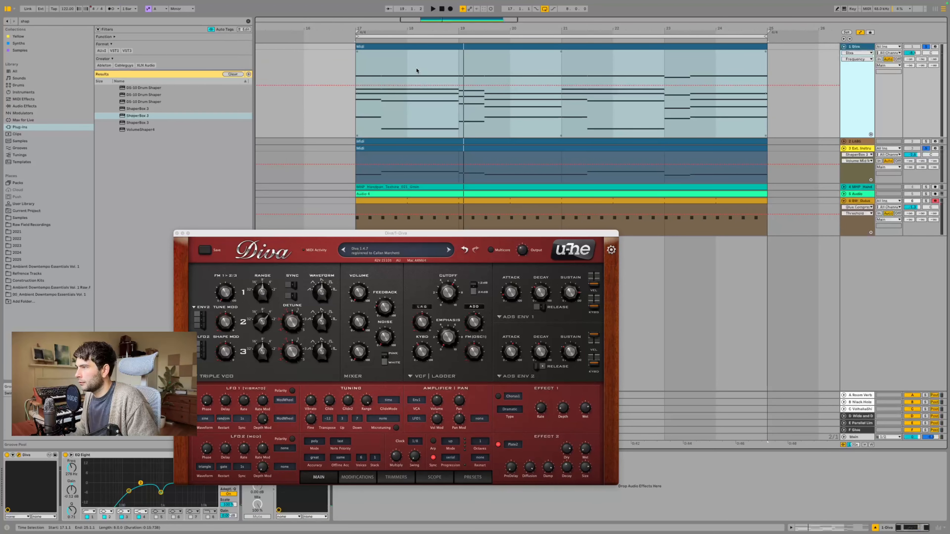
pyautogui.moveTo(389, 86); pyautogui.dragTo(386, 90)
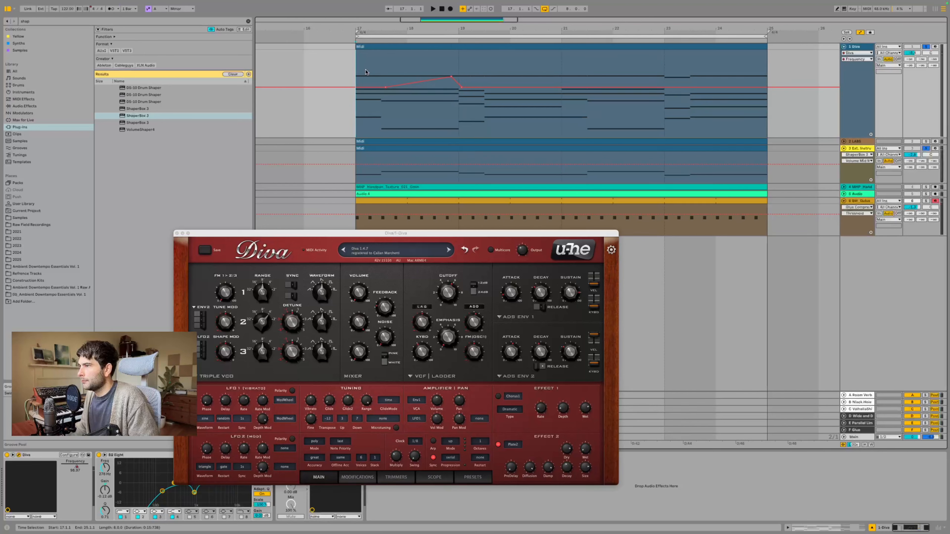
pyautogui.press('space')
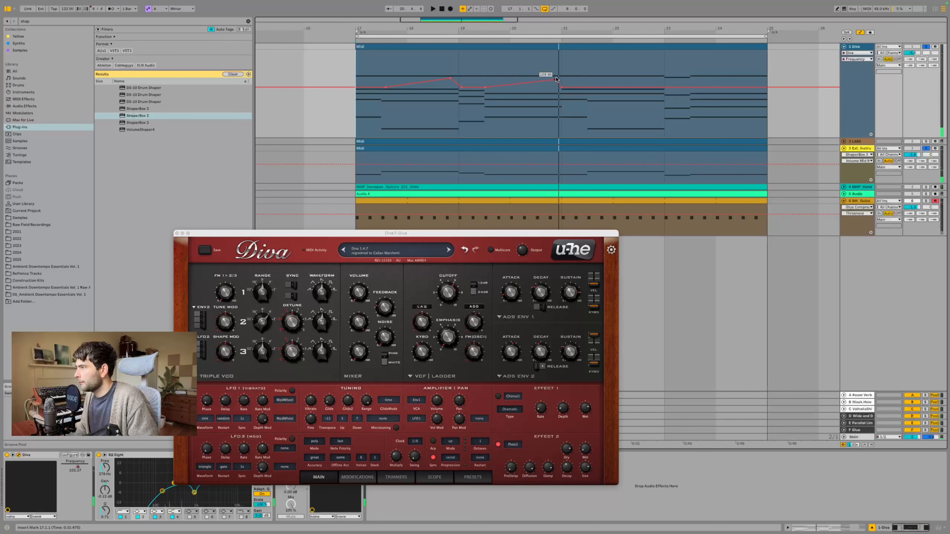
pyautogui.press('space')
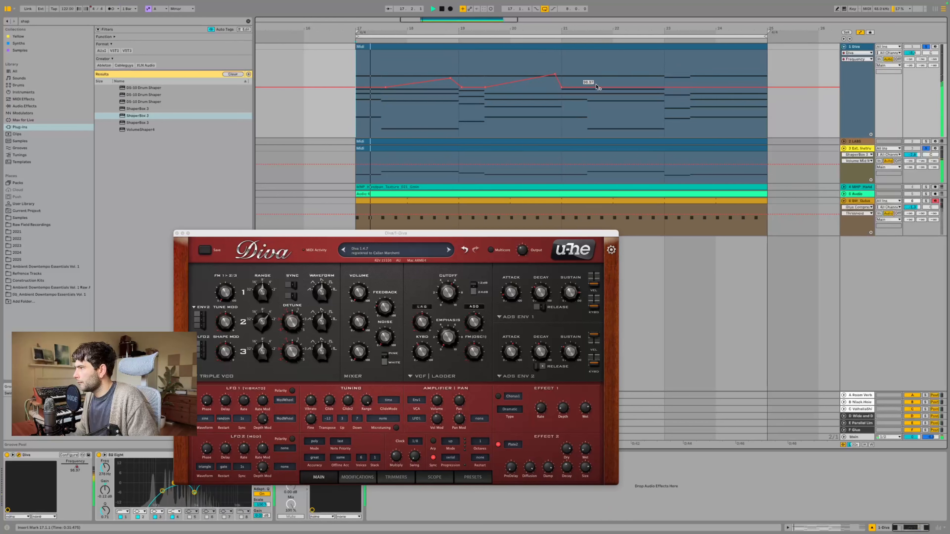
# Step: Draw two more rising Frequency ramps across bars 21 to 25, peaking highest just before bar 25, and stop playback
pyautogui.moveTo(592, 89); pyautogui.dragTo(592, 93)
pyautogui.moveTo(662, 91); pyautogui.dragTo(657, 75)
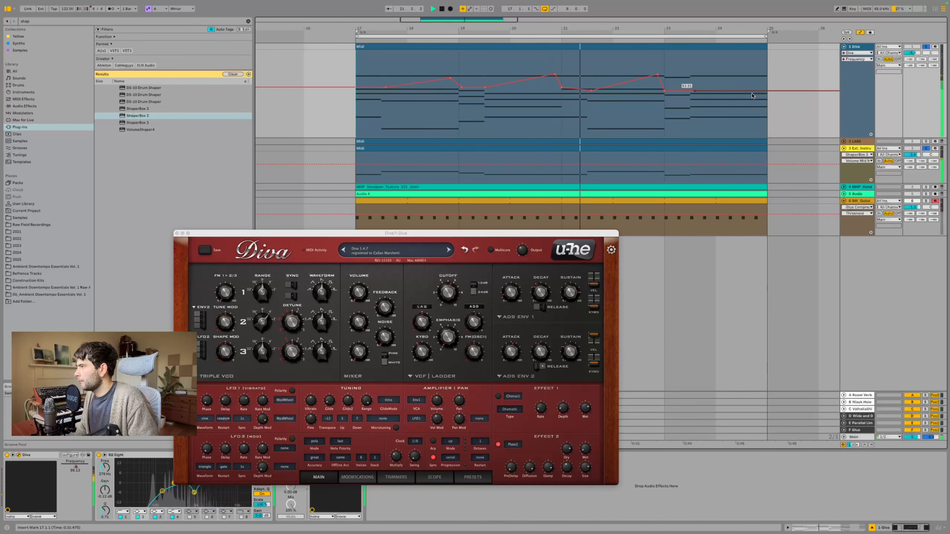
pyautogui.moveTo(758, 91); pyautogui.dragTo(761, 71)
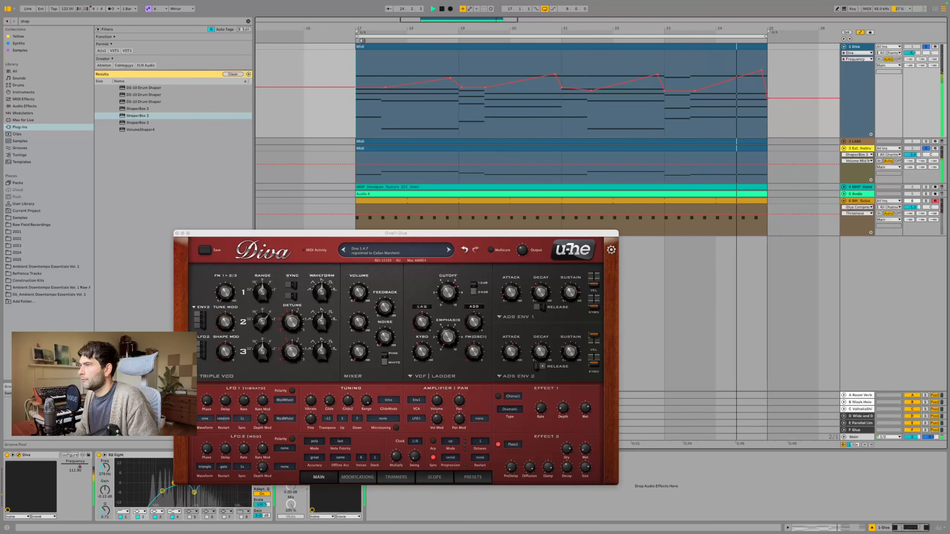
pyautogui.moveTo(414, 29); pyautogui.dragTo(414, 15)
pyautogui.press('space')
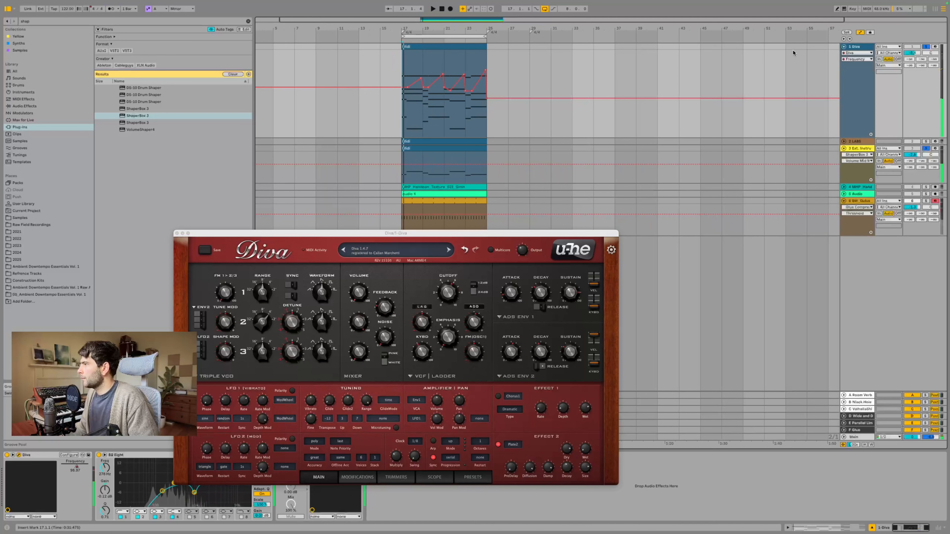
# Step: Insert a new MIDI track below Diva, find Kontakt 7 by searching "kont", and load it onto that track
pyautogui.press('super+shift+t')
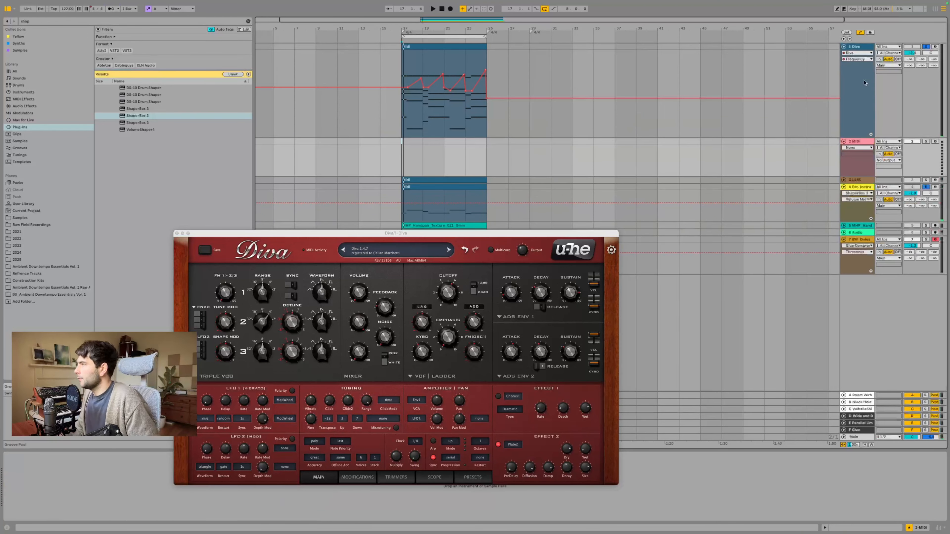
pyautogui.press('super+f')
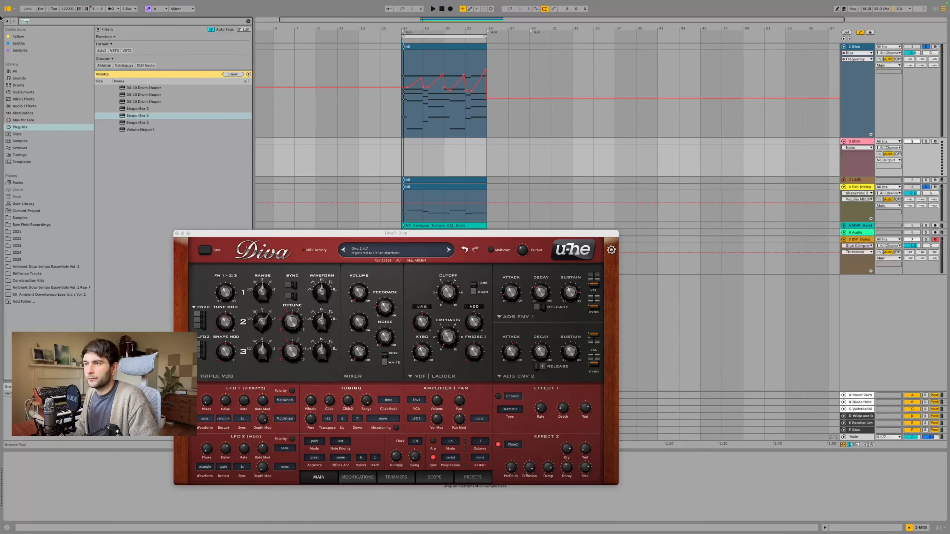
pyautogui.write('kont')
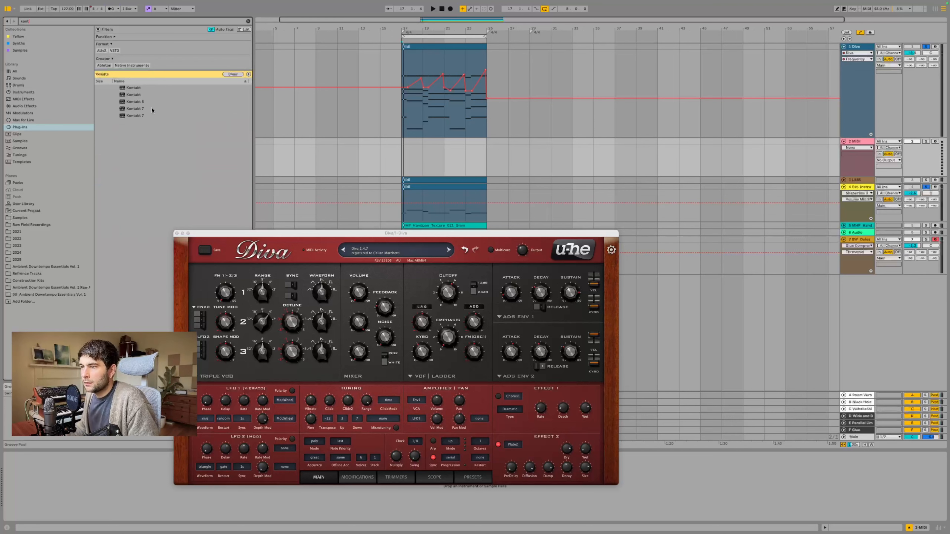
pyautogui.click(143, 116)
pyautogui.moveTo(414, 157); pyautogui.dragTo(249, 18)
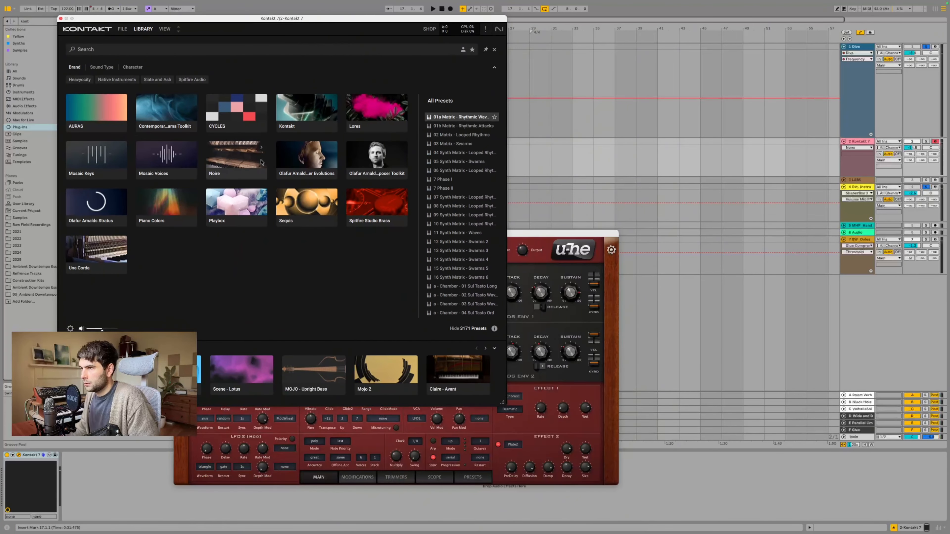
# Step: Browse the Kontakt library to Una Corda, load the Una Corda Felt instrument, and close the Kontakt window
pyautogui.click(274, 169)
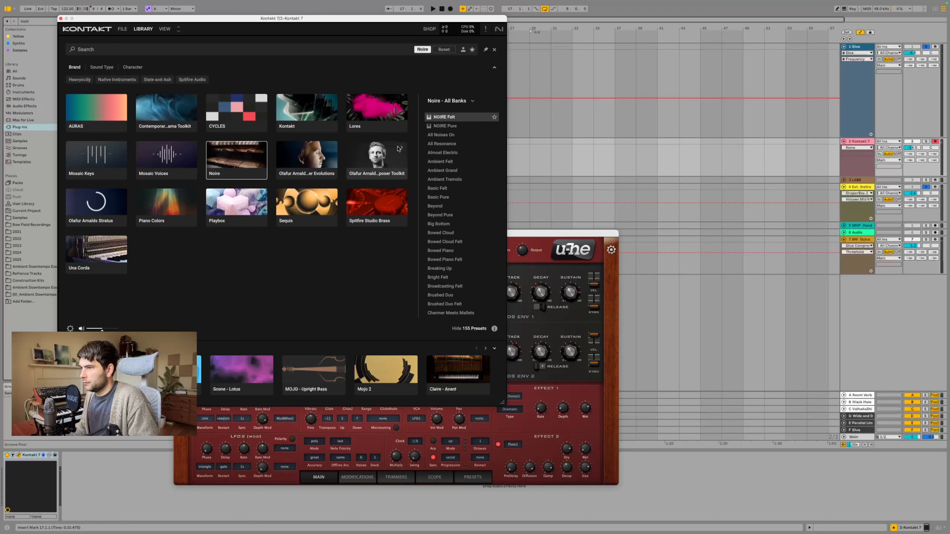
pyautogui.click(95, 247)
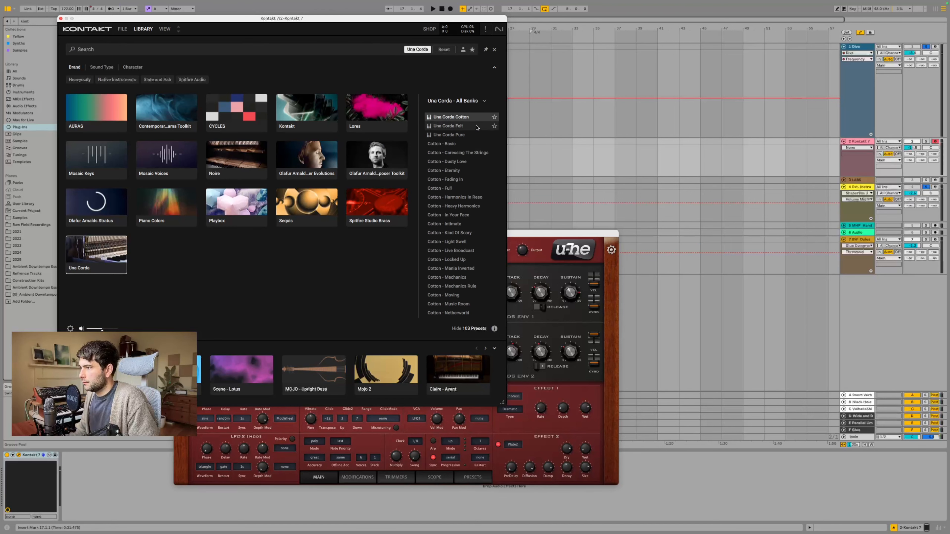
pyautogui.doubleClick(478, 127)
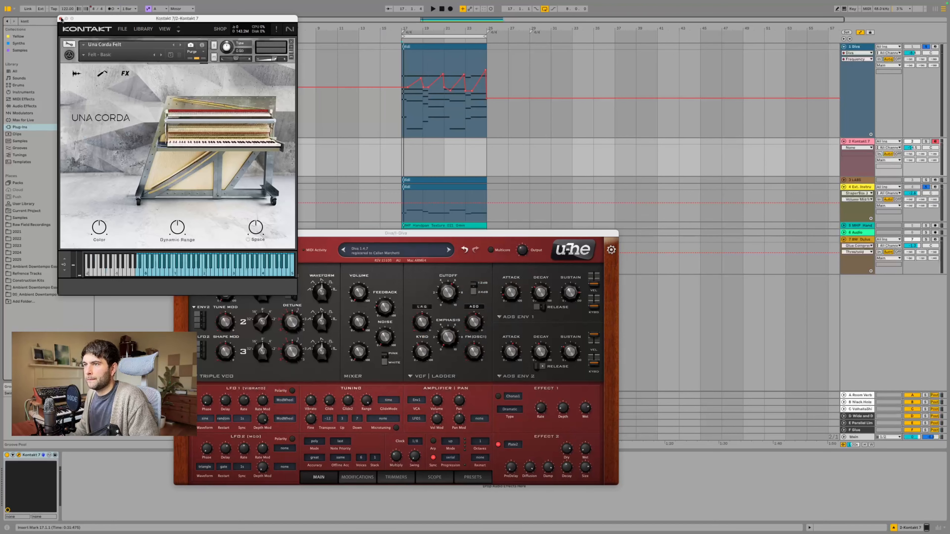
pyautogui.click(62, 19)
# Step: Copy Diva's MIDI clip to the Kontakt 7 track, open the copy with all notes selected, and close the Diva window
pyautogui.moveTo(442, 45); pyautogui.dragTo(448, 157)
pyautogui.doubleClick(447, 142)
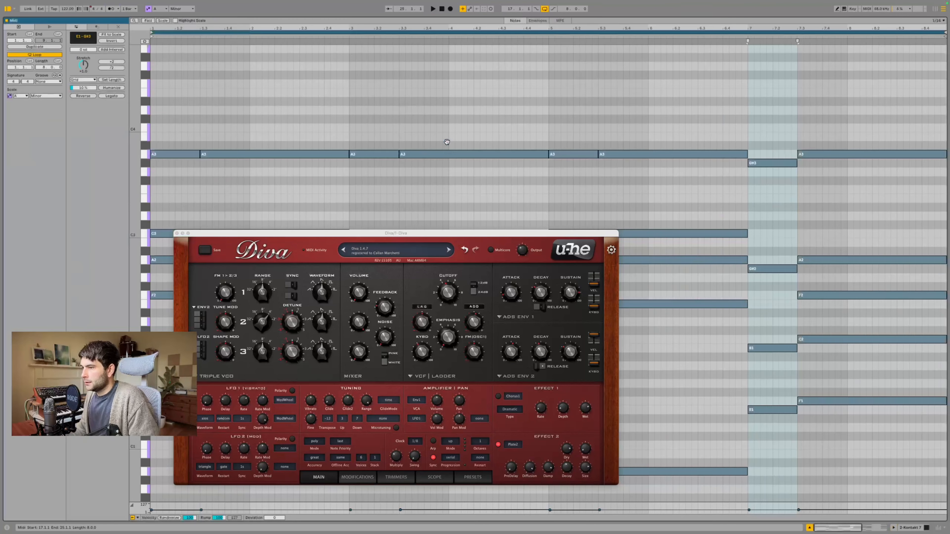
pyautogui.press('super+a')
pyautogui.click(176, 233)
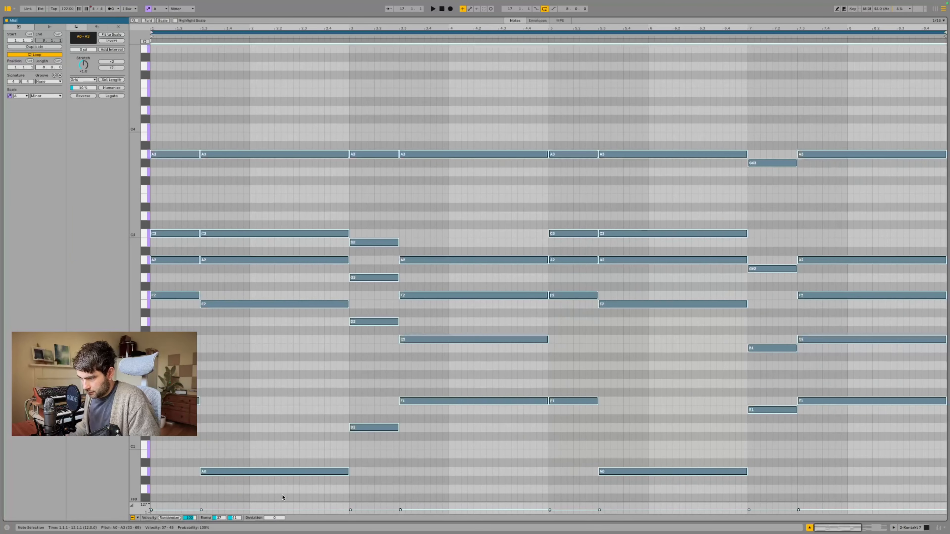
# Step: Enlarge the velocity lane, raise all the clip's velocities to about 59–72, randomize them slightly, humanize the notes, and return to the arrangement
pyautogui.click(282, 503)
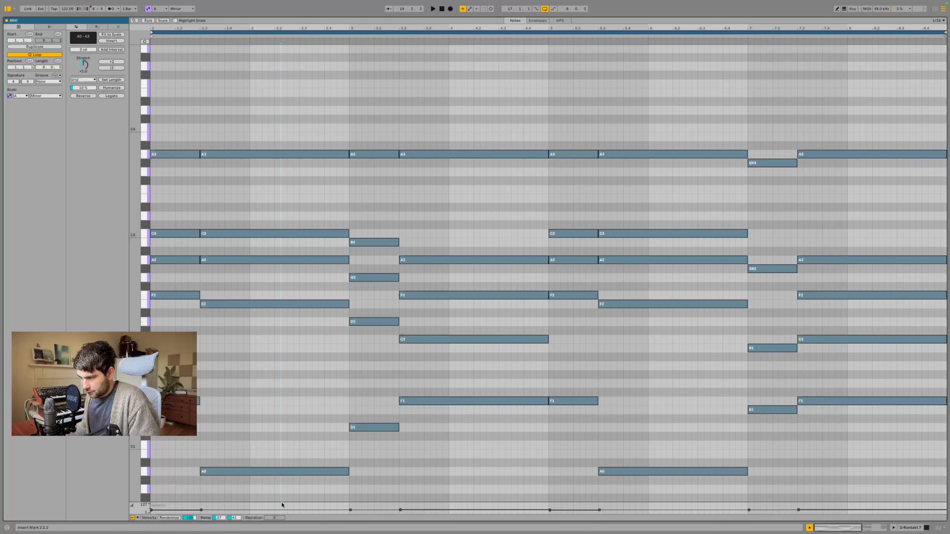
pyautogui.moveTo(282, 502); pyautogui.dragTo(383, 270)
pyautogui.press('super+a')
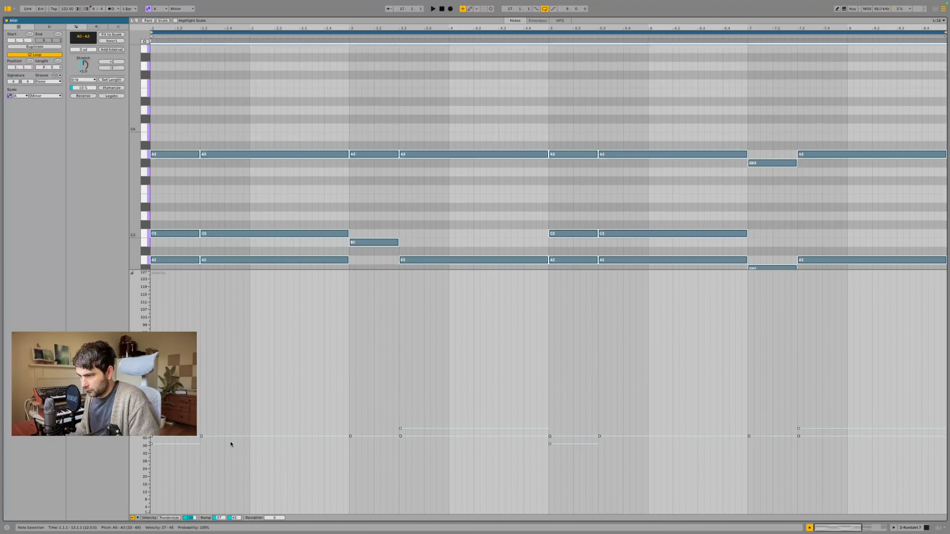
pyautogui.moveTo(222, 436); pyautogui.dragTo(222, 388)
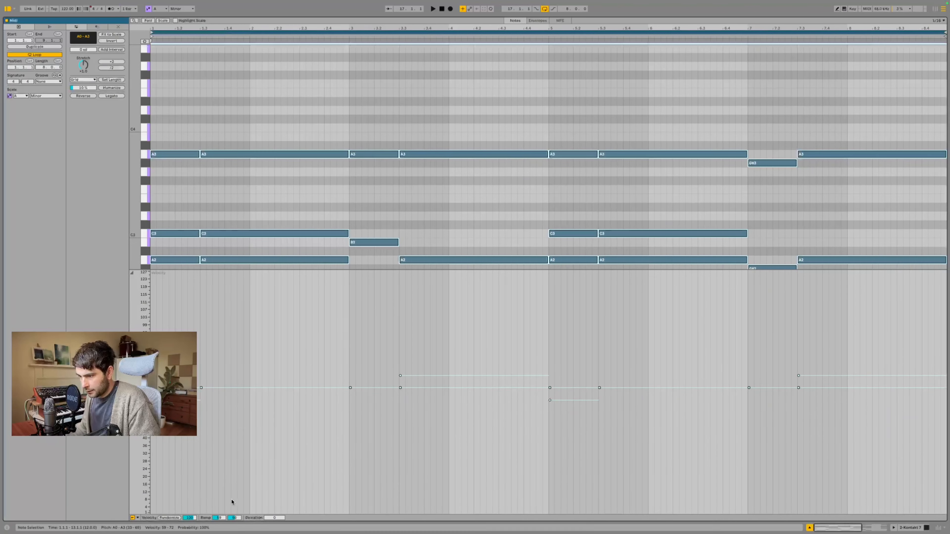
pyautogui.moveTo(191, 519); pyautogui.dragTo(191, 533)
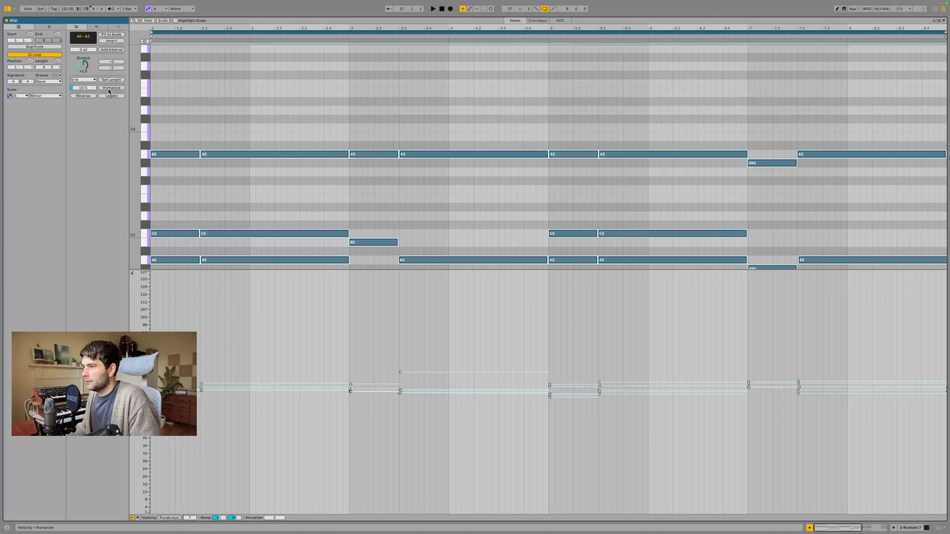
pyautogui.click(927, 528)
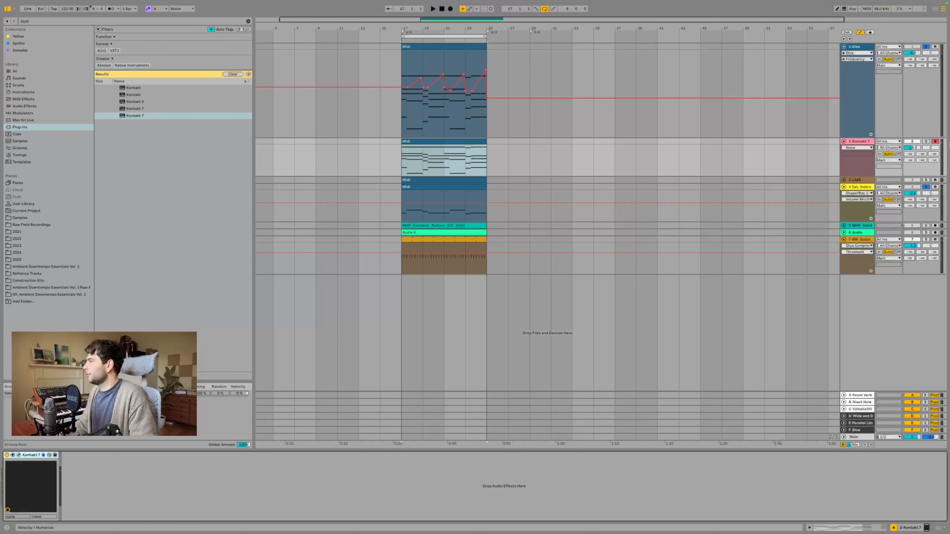
# Step: Solo the Kontakt 7 track, play the loop, and reset the track's volume to its default
pyautogui.click(927, 141)
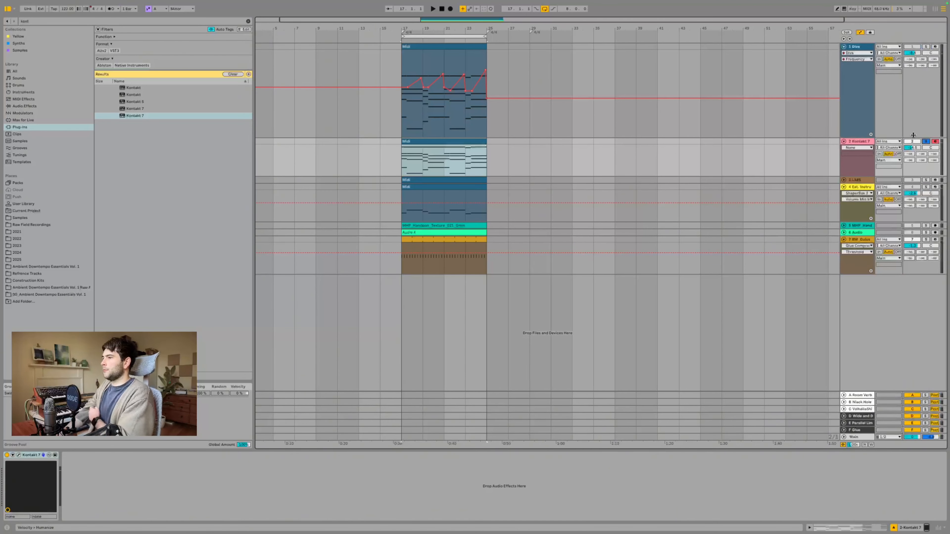
pyautogui.press('space')
pyautogui.press('space')
pyautogui.press('space')
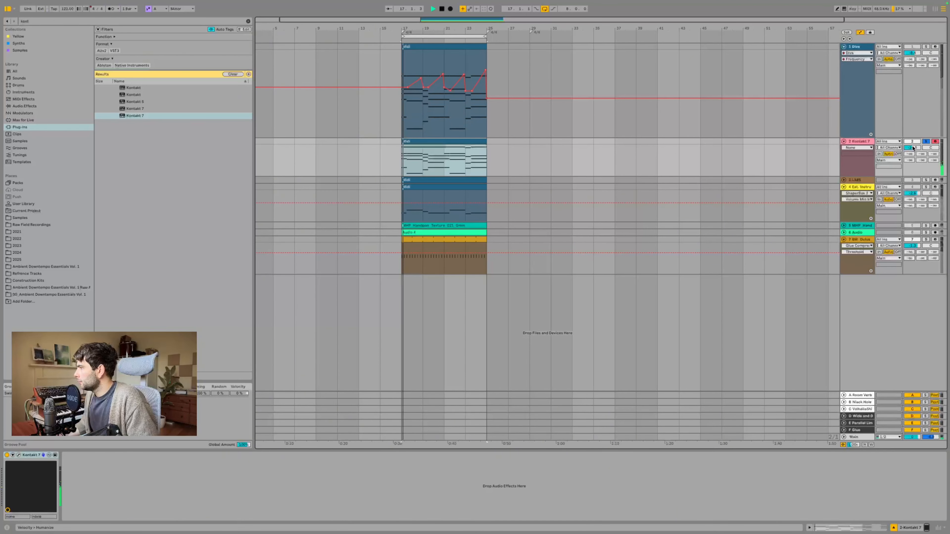
pyautogui.doubleClick(912, 147)
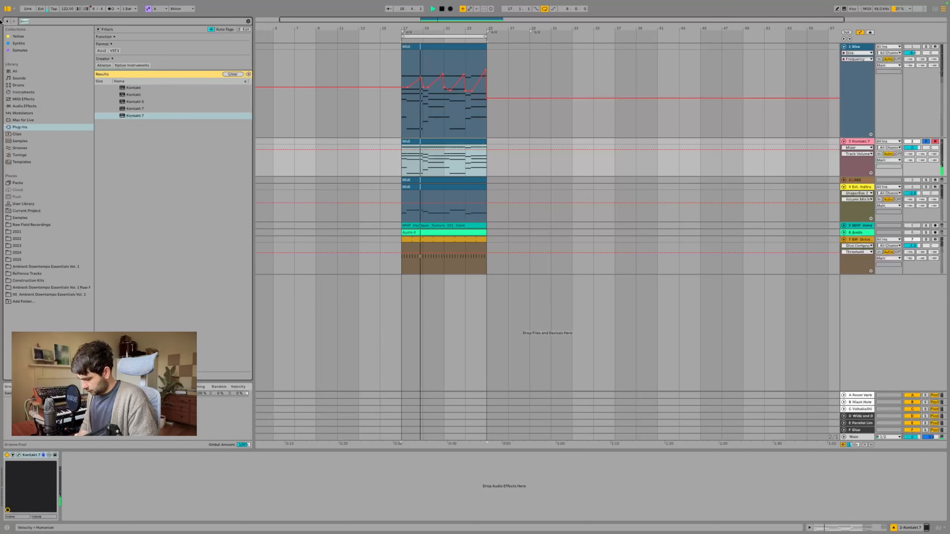
# Step: Search the audio effects for "glue", add Glue Compressor to the Kontakt 7 track, and restart the loop
pyautogui.hotkey('ctrl', 'f')
pyautogui.write('glue')
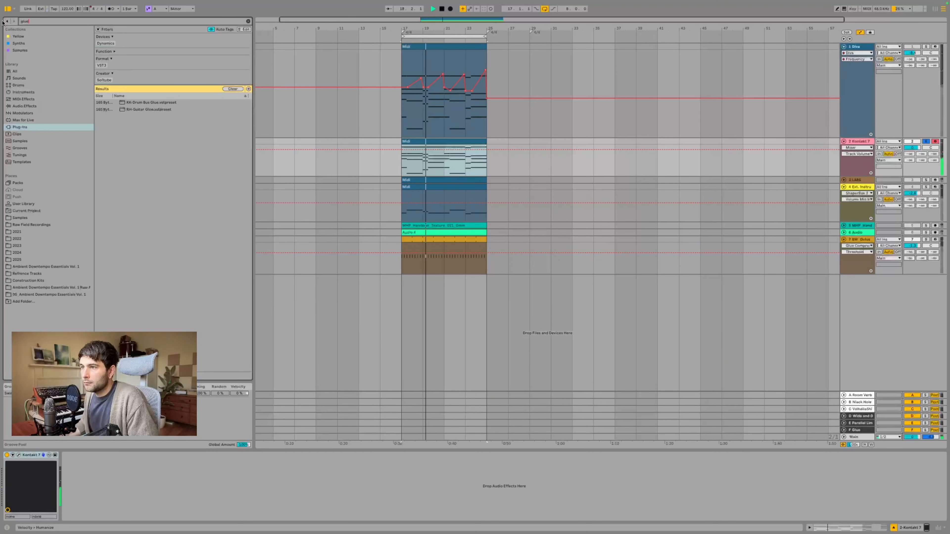
pyautogui.click(26, 107)
pyautogui.doubleClick(129, 80)
pyautogui.press('space')
pyautogui.press('space')
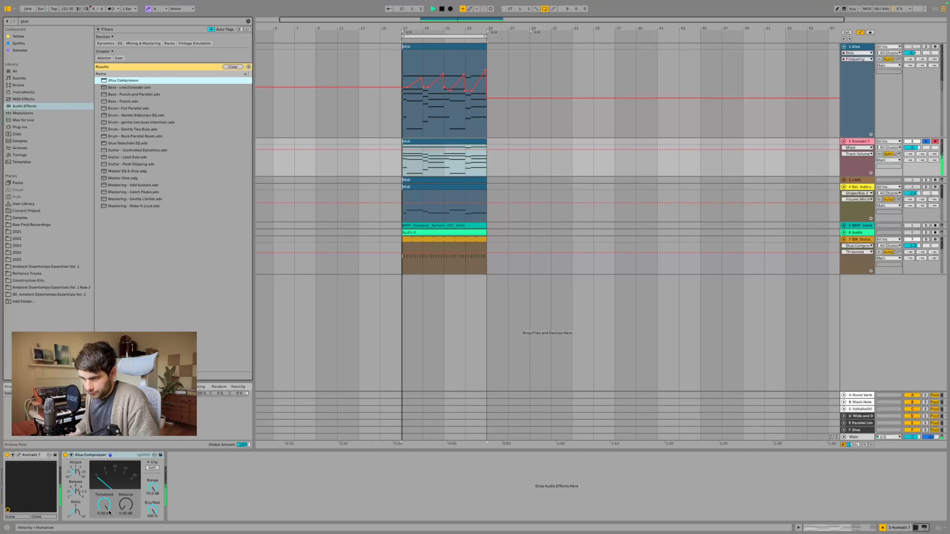
# Step: Lower the Glue Compressor's threshold to about -23 dB, set its makeup gain to 3 dB, and adjust attack and release
pyautogui.moveTo(104, 504); pyautogui.dragTo(104, 531)
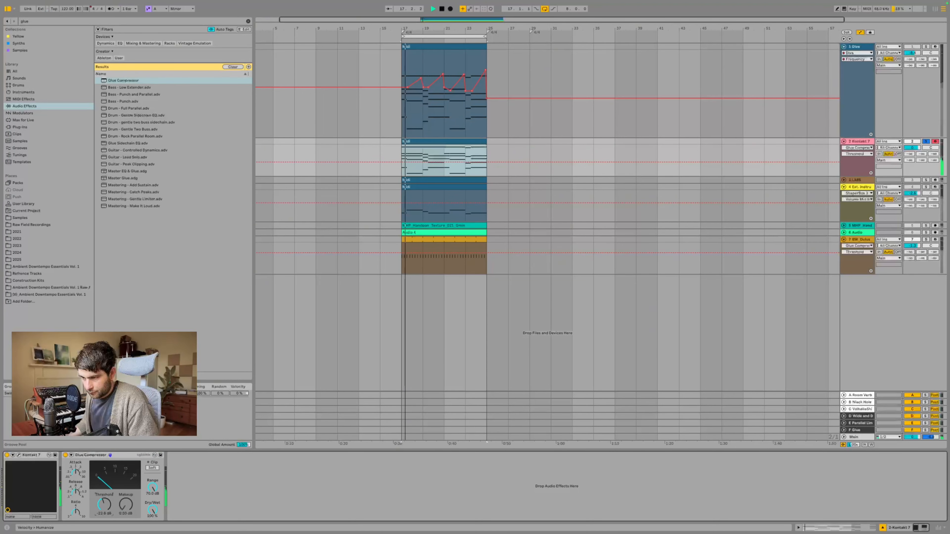
pyautogui.click(124, 505)
pyautogui.write('3')
pyautogui.press('Return')
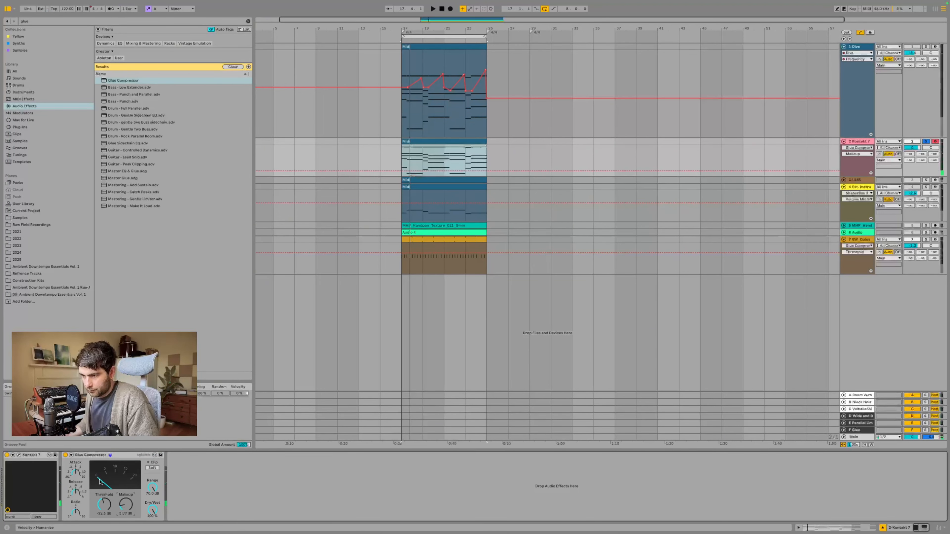
pyautogui.moveTo(76, 473); pyautogui.dragTo(104, 506)
pyautogui.click(75, 493)
pyautogui.press('space')
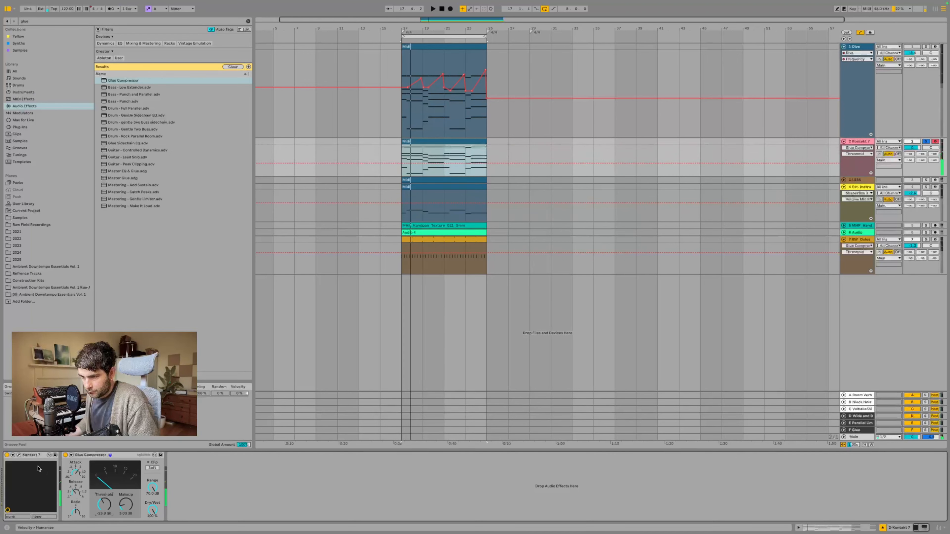
# Step: Open Kontakt 7, raise the Una Corda Felt instrument's output volume slightly, play the loop, and close the plug-in window
pyautogui.click(19, 456)
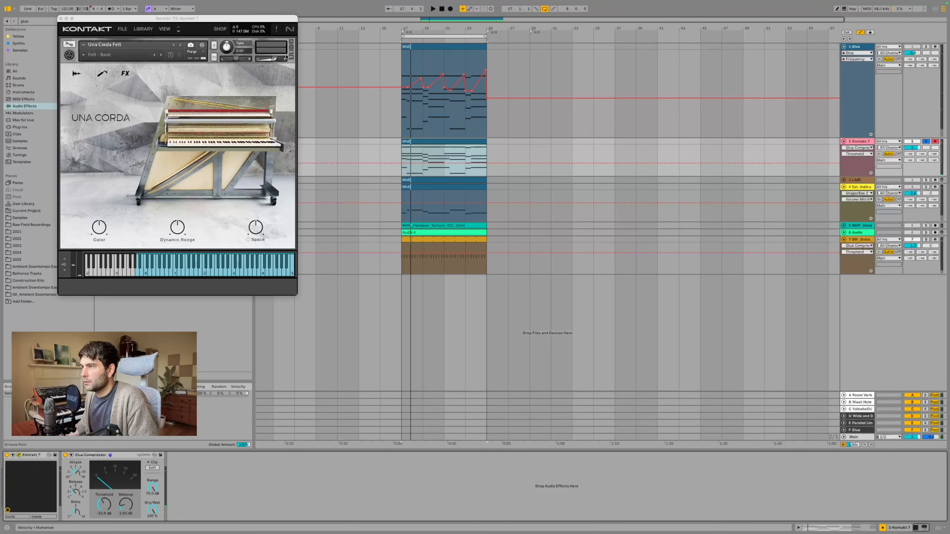
pyautogui.moveTo(277, 59); pyautogui.dragTo(281, 59)
pyautogui.press('space')
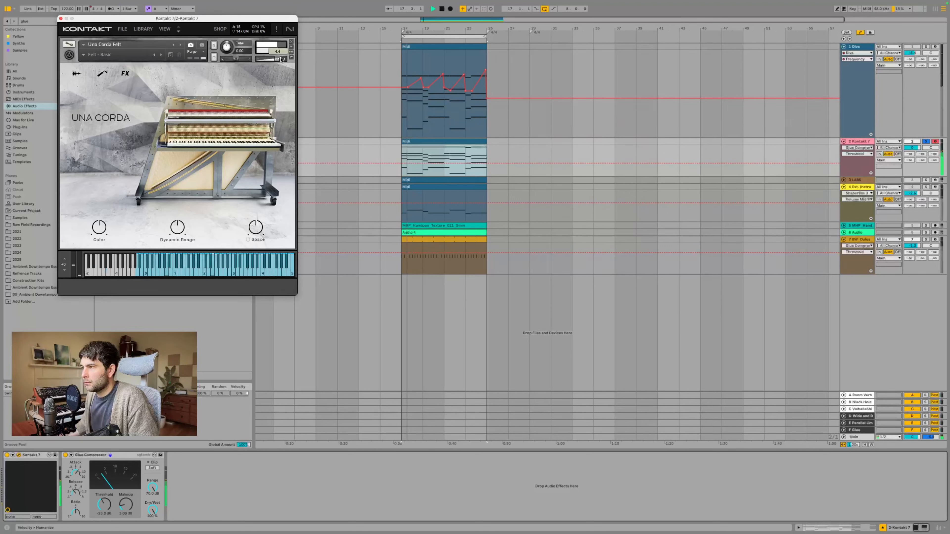
pyautogui.click(60, 18)
# Step: Search the audio effects for "eq" and add EQ Eight after the Glue Compressor on the Kontakt 7 track
pyautogui.hotkey('ctrl', 'f')
pyautogui.write('eq')
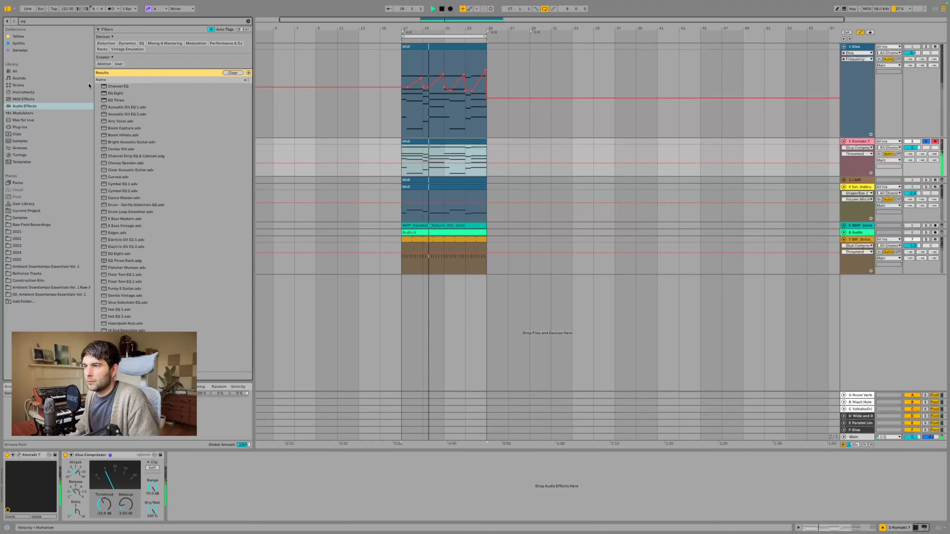
pyautogui.moveTo(116, 93); pyautogui.dragTo(240, 490)
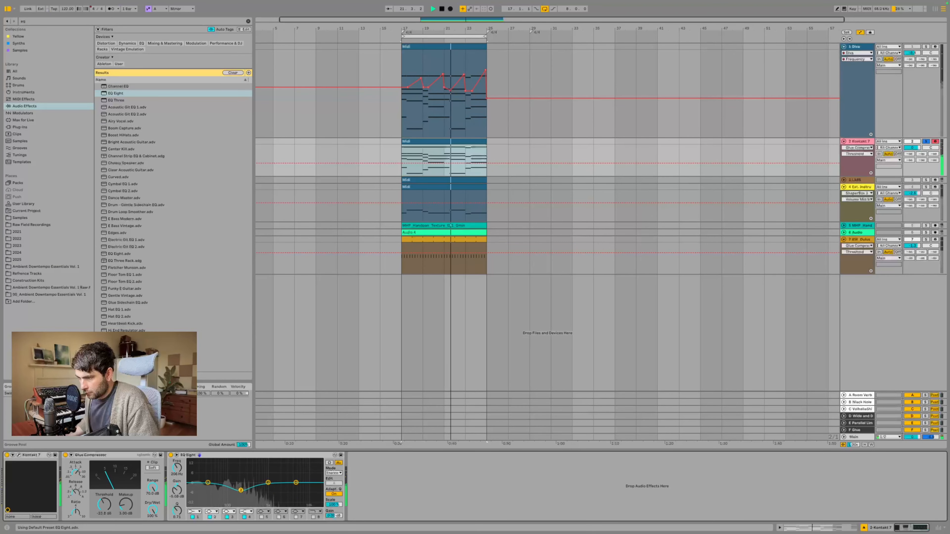
# Step: Shape the EQ Eight curve with a gentle low cut and a high boost of about 4 dB, and solo Diva alongside Kontakt 7
pyautogui.moveTo(177, 510); pyautogui.dragTo(222, 487)
pyautogui.moveTo(296, 482); pyautogui.dragTo(288, 476)
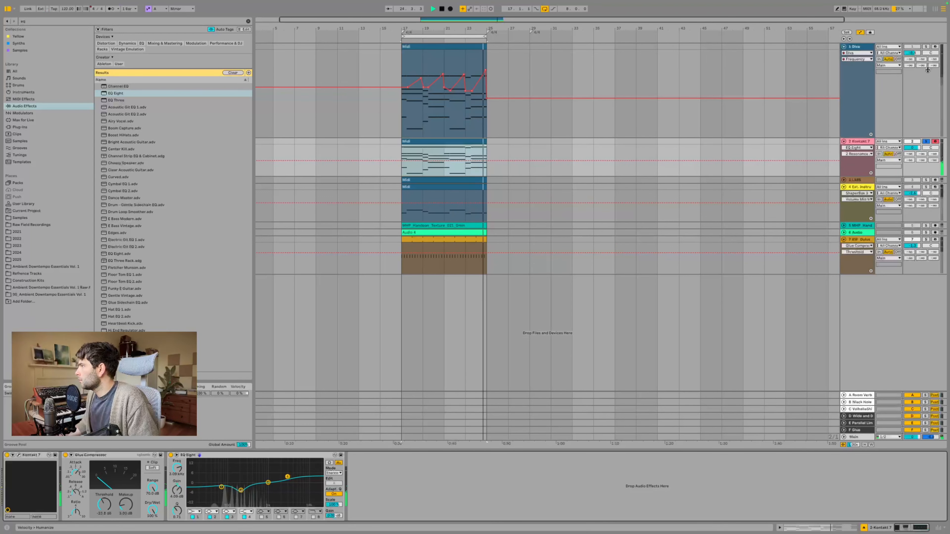
pyautogui.click(926, 47)
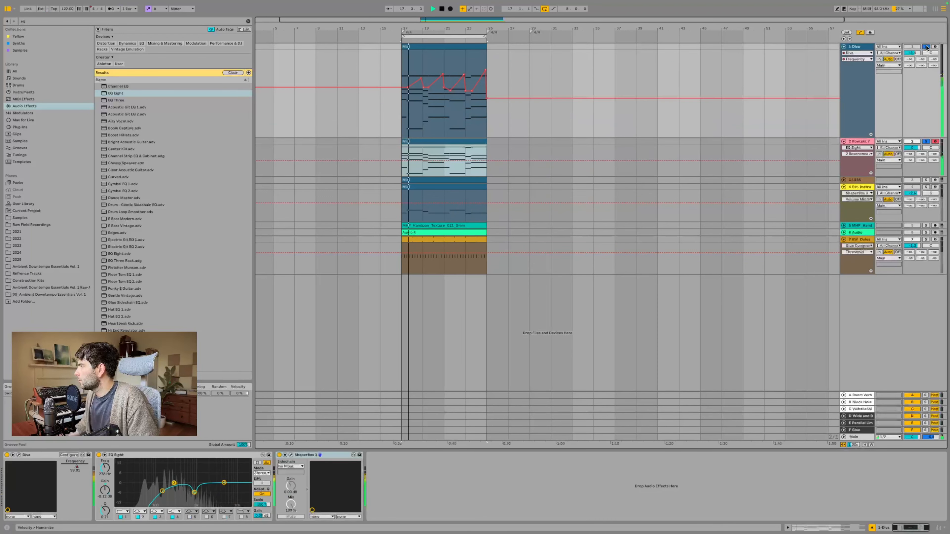
# Step: Lower Diva's track volume slightly, open the Diva plug-in, and set envelope 1's sustain to 80 before playing the loop
pyautogui.moveTo(913, 54); pyautogui.dragTo(913, 56)
pyautogui.click(859, 47)
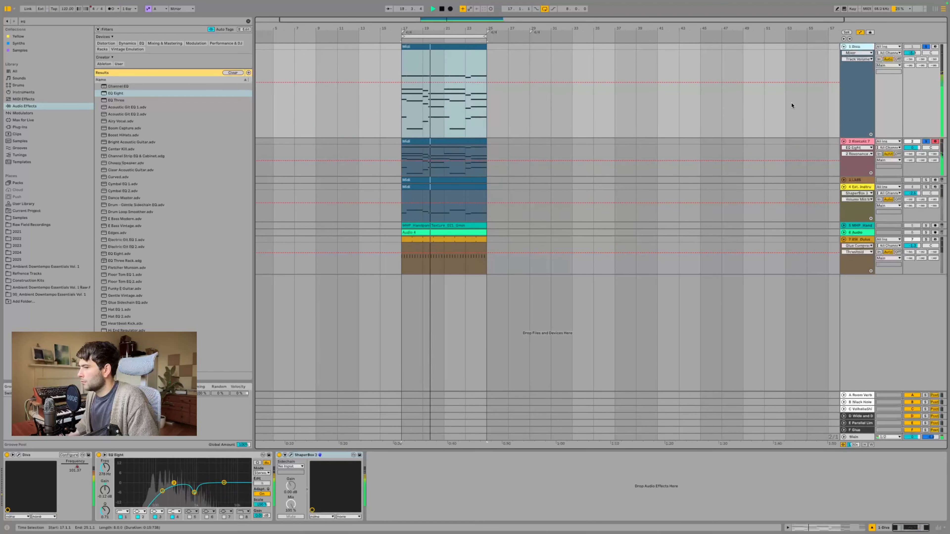
pyautogui.click(19, 456)
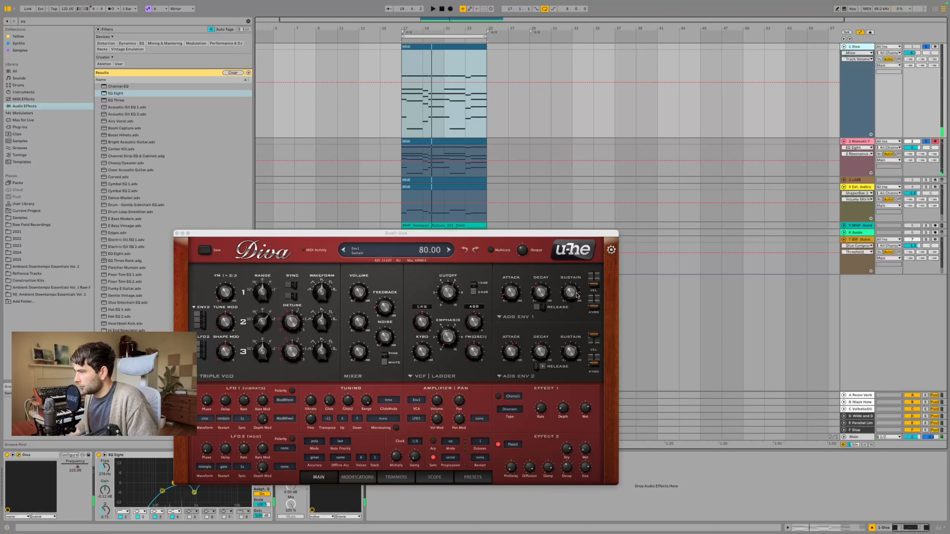
pyautogui.moveTo(541, 292); pyautogui.dragTo(565, 295)
pyautogui.press('space')
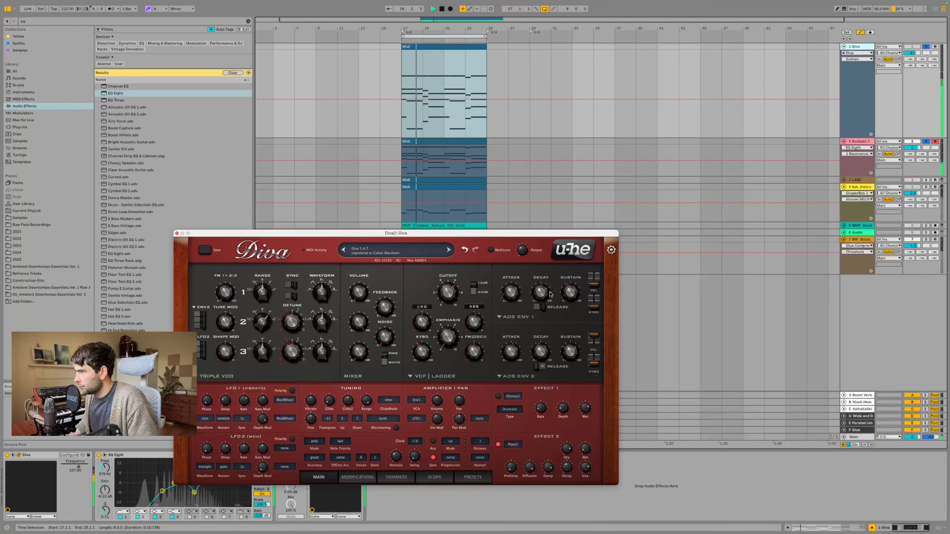
# Step: Set the decay of Diva's envelope 1 to 42.5, lower its sustain, try the filter cutoff, and close the plug-in
pyautogui.moveTo(567, 293); pyautogui.dragTo(543, 294)
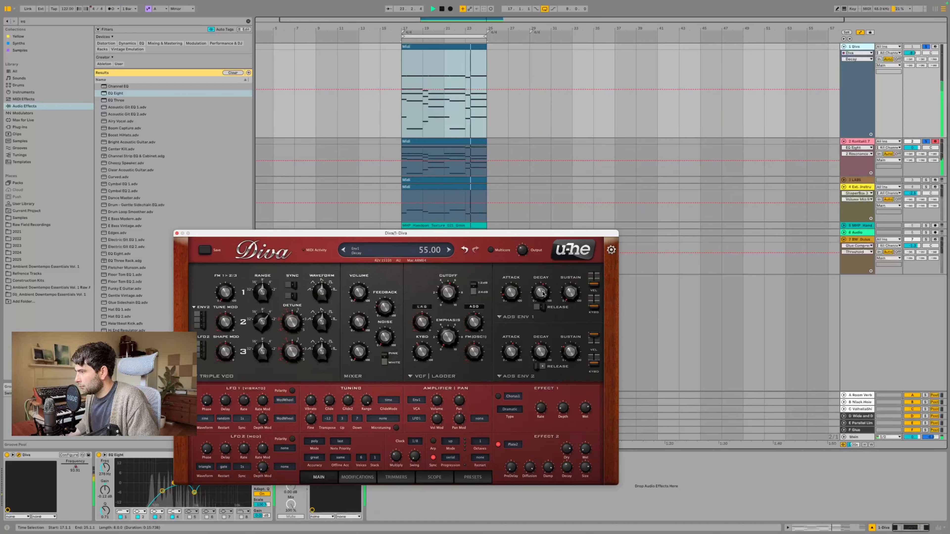
pyautogui.moveTo(540, 353); pyautogui.dragTo(540, 350)
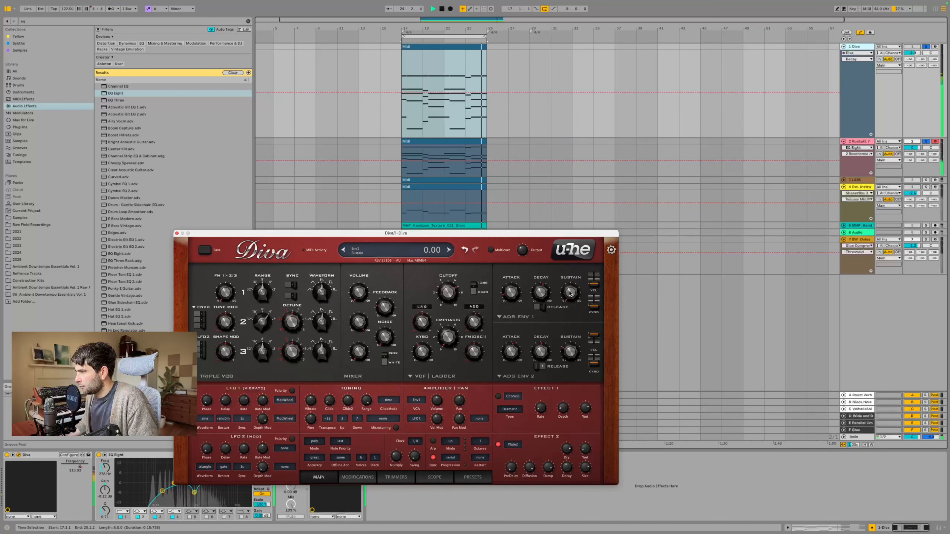
pyautogui.moveTo(569, 293); pyautogui.dragTo(537, 300)
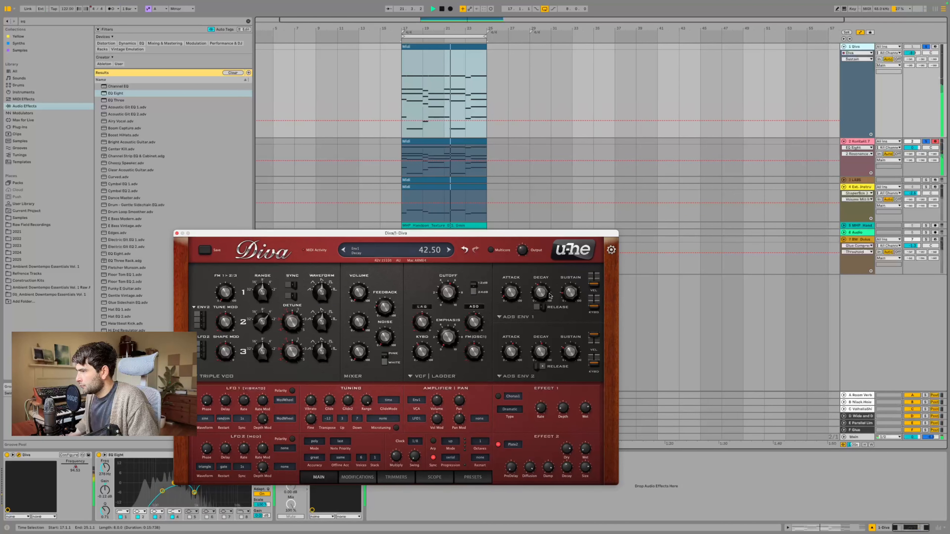
pyautogui.moveTo(449, 293); pyautogui.dragTo(456, 296)
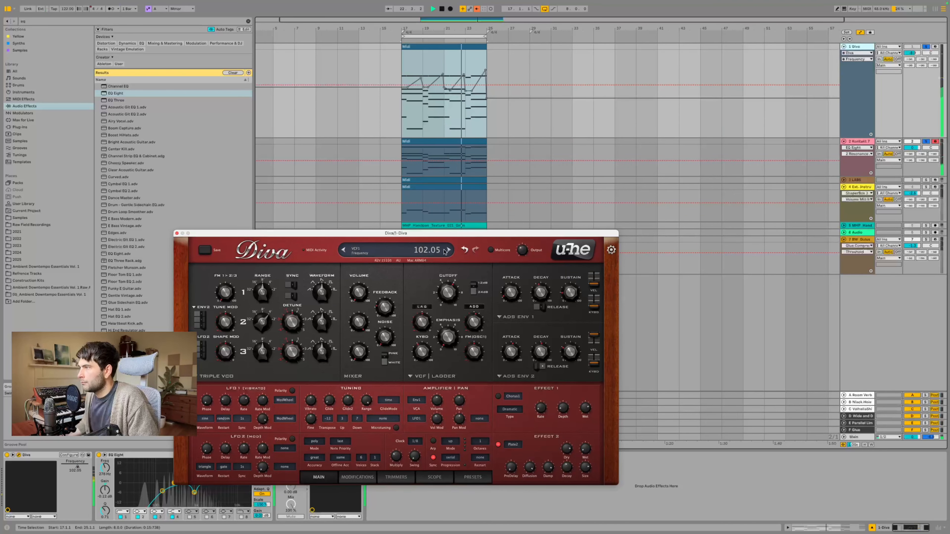
pyautogui.click(178, 233)
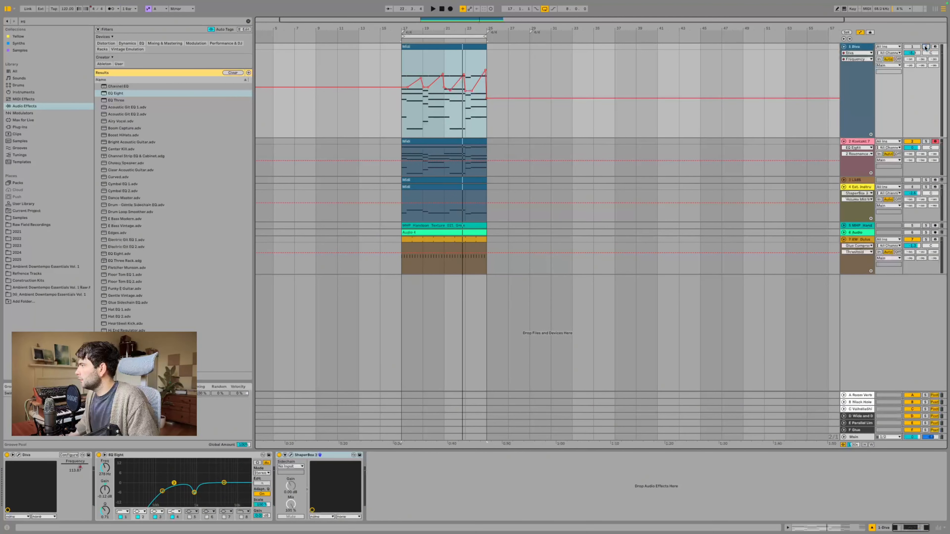
# Step: Play the full mix while lowering the kick track's volume and filter cutoff, and turn Diva's track volume down slightly
pyautogui.press('space')
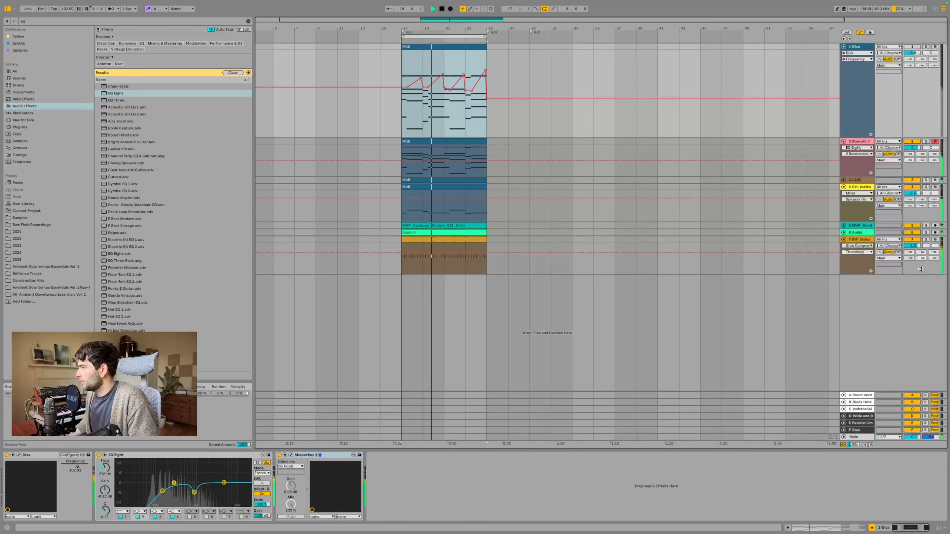
pyautogui.moveTo(913, 246); pyautogui.dragTo(913, 252)
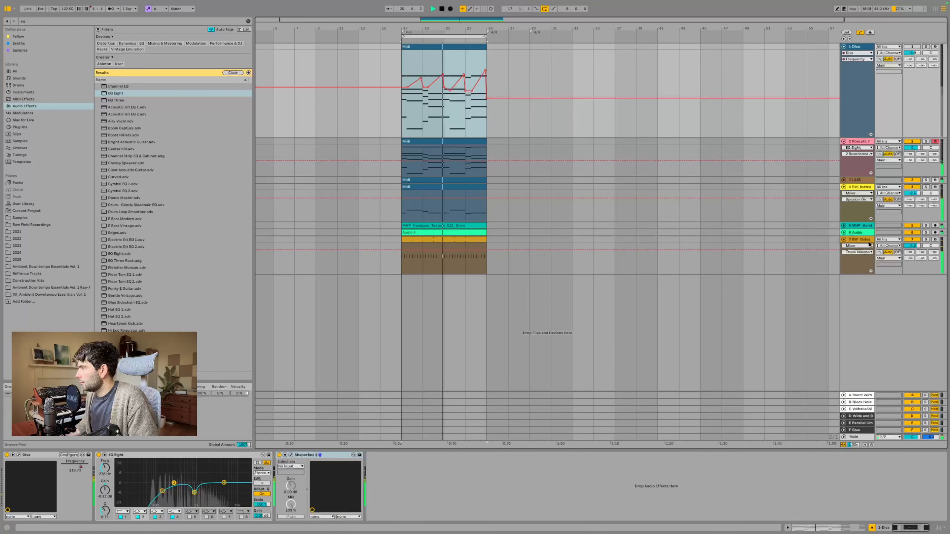
pyautogui.click(864, 266)
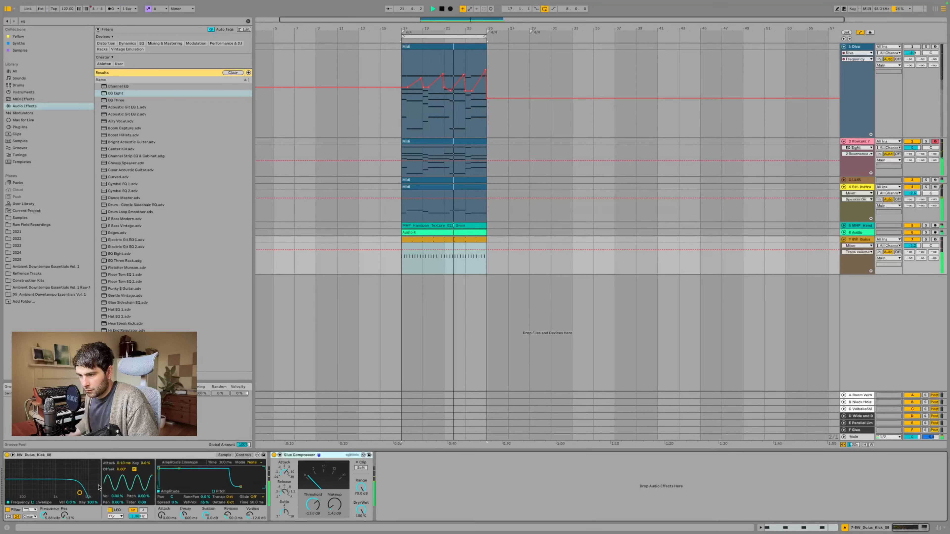
pyautogui.moveTo(79, 493); pyautogui.dragTo(58, 492)
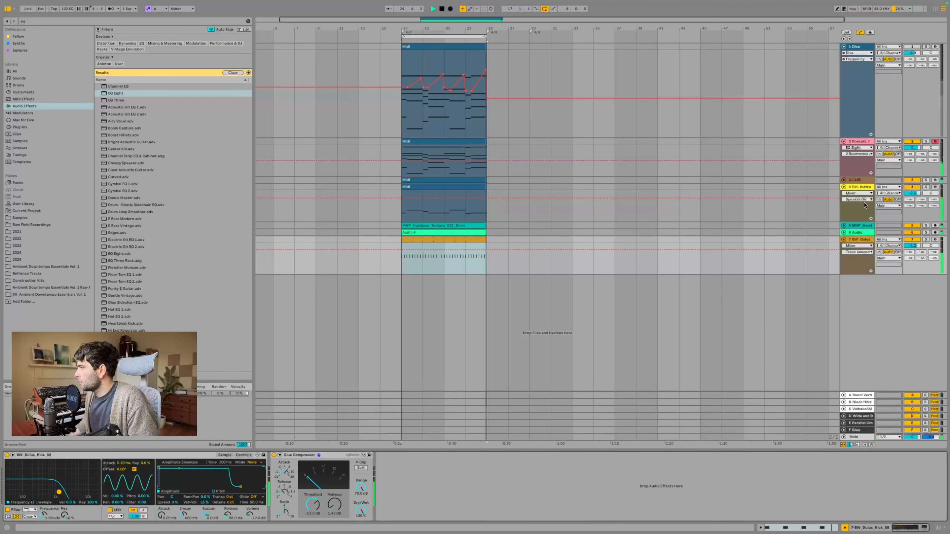
pyautogui.moveTo(912, 53); pyautogui.dragTo(913, 57)
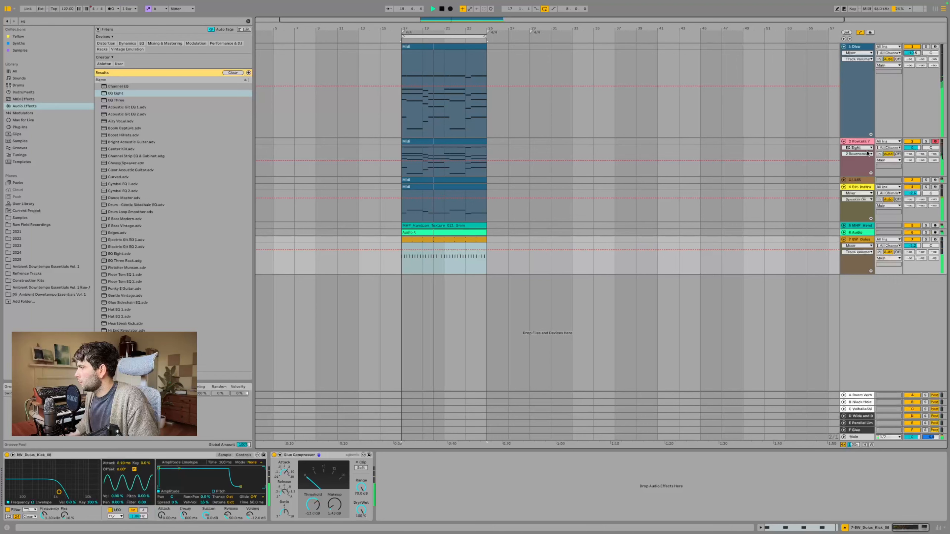
# Step: Open the LABS track's MIDI clip and transpose the long A3 note before the second C4 to E3
pyautogui.doubleClick(444, 179)
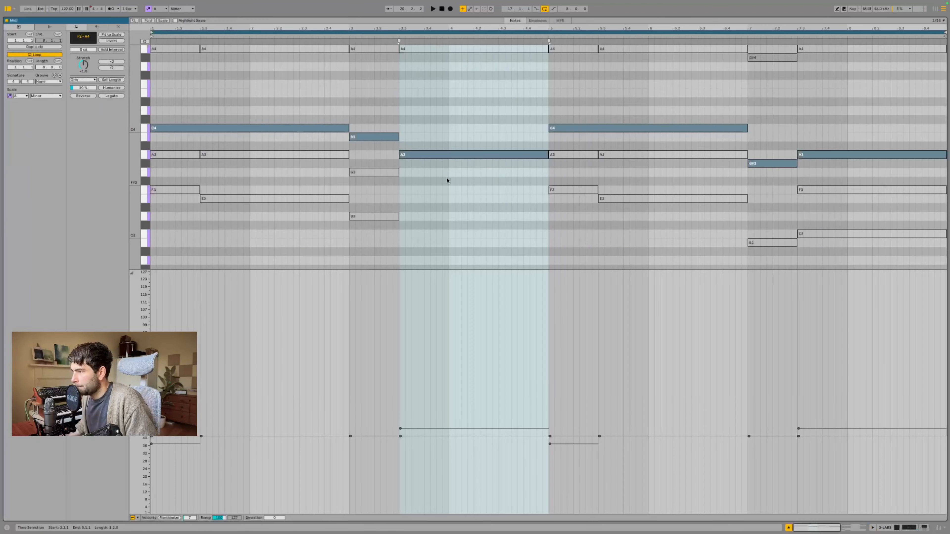
pyautogui.click(423, 157)
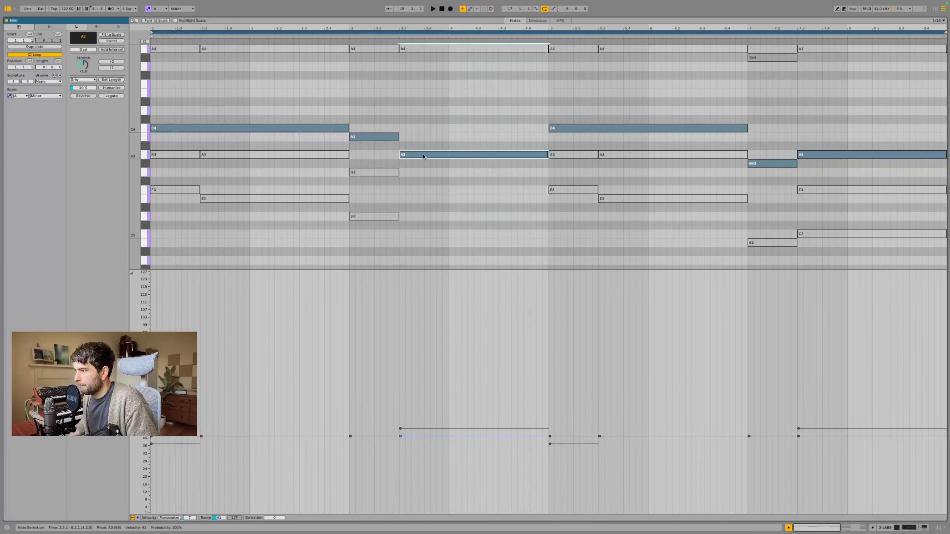
pyautogui.press('Up')
pyautogui.press('Up')
pyautogui.press('Up')
pyautogui.press('Up')
pyautogui.press('Up')
pyautogui.press('Up')
pyautogui.press('Up')
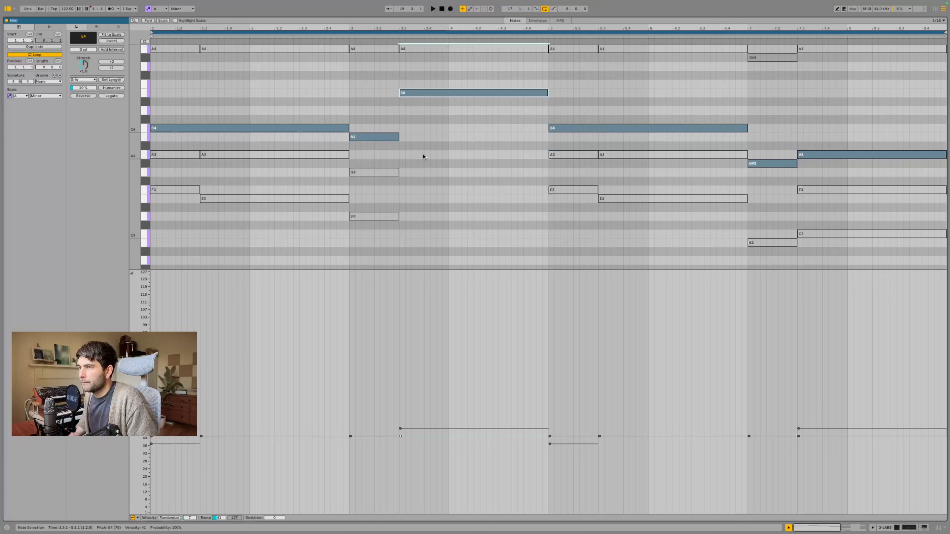
pyautogui.hotkey('shift', 'Down')
# Step: Play the LABS clip to check the changed note, return to the arrangement, and stop playback
pyautogui.click(349, 40)
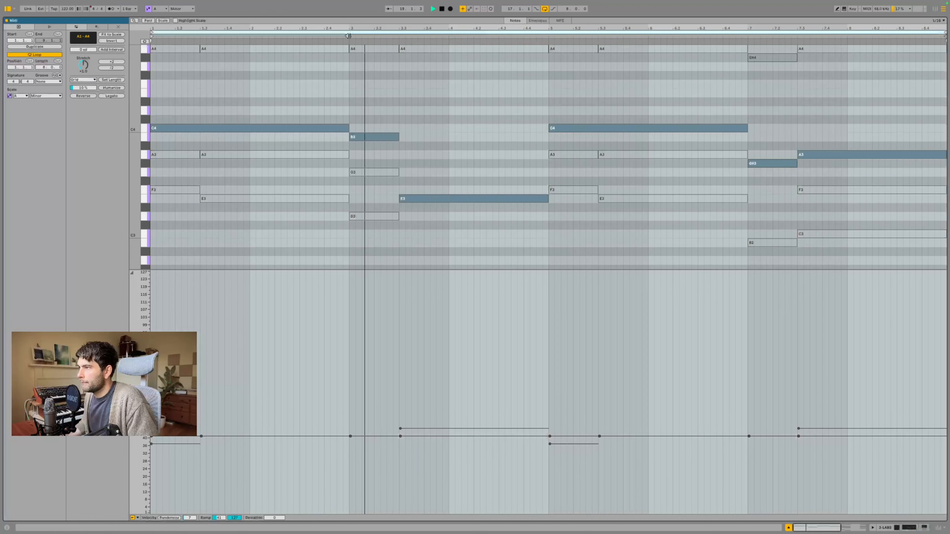
pyautogui.hotkey('ctrl', 'a')
pyautogui.click(436, 130)
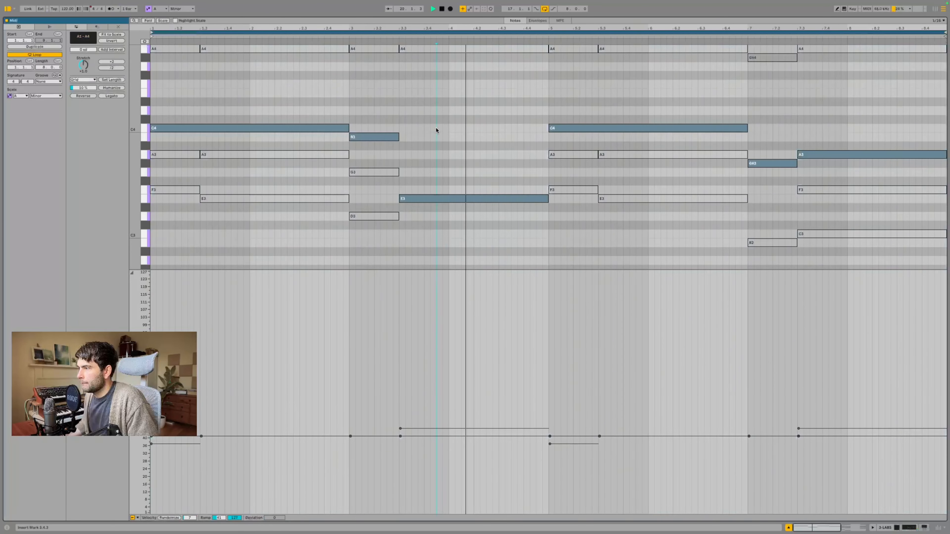
pyautogui.scroll(4, 436, 130)
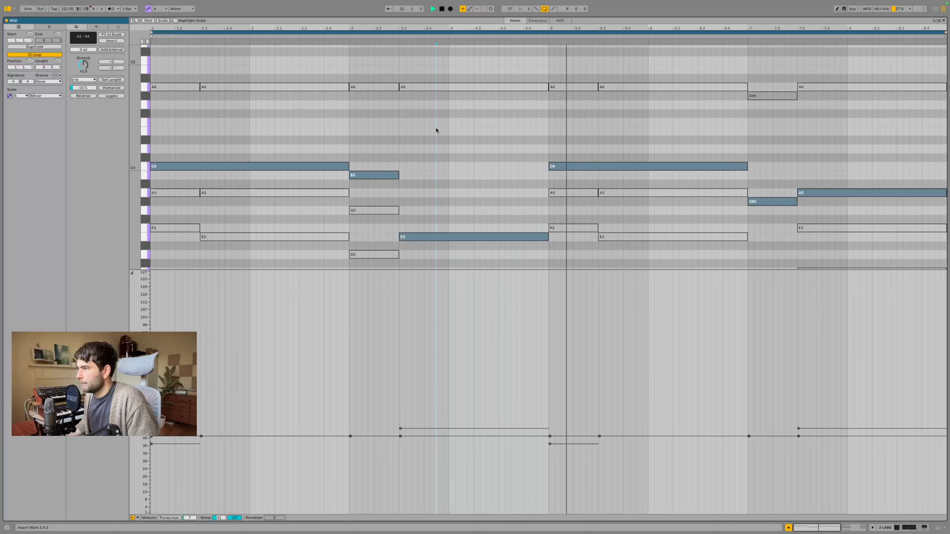
pyautogui.click(910, 528)
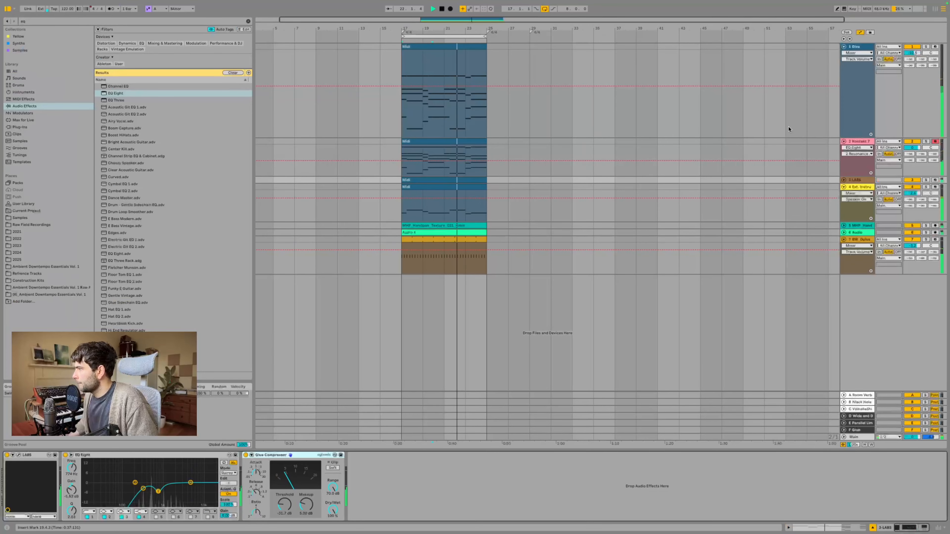
pyautogui.hscroll(-1, 795, 142)
pyautogui.press('space')
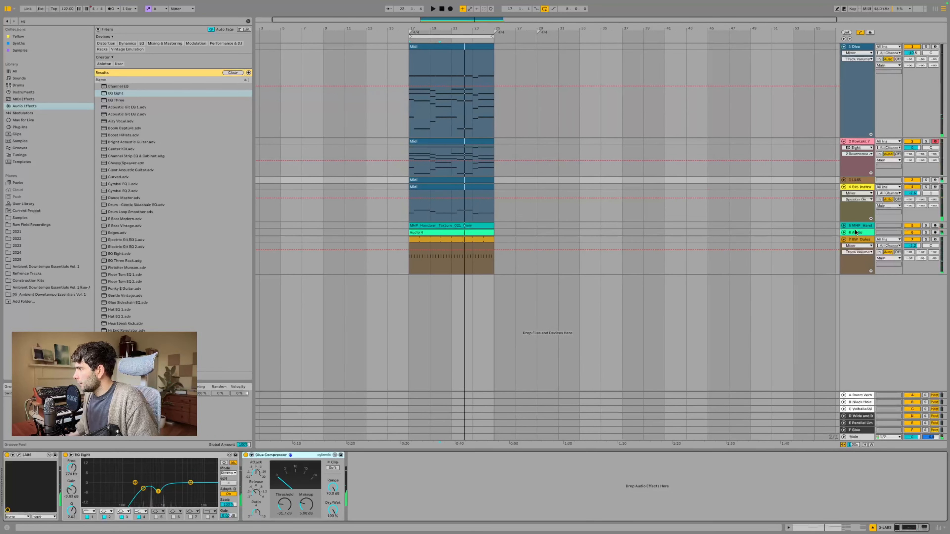
# Step: Group all the tracks from Diva to Audio, name the group Inst, and collapse it
pyautogui.click(856, 233)
pyautogui.click(866, 48)
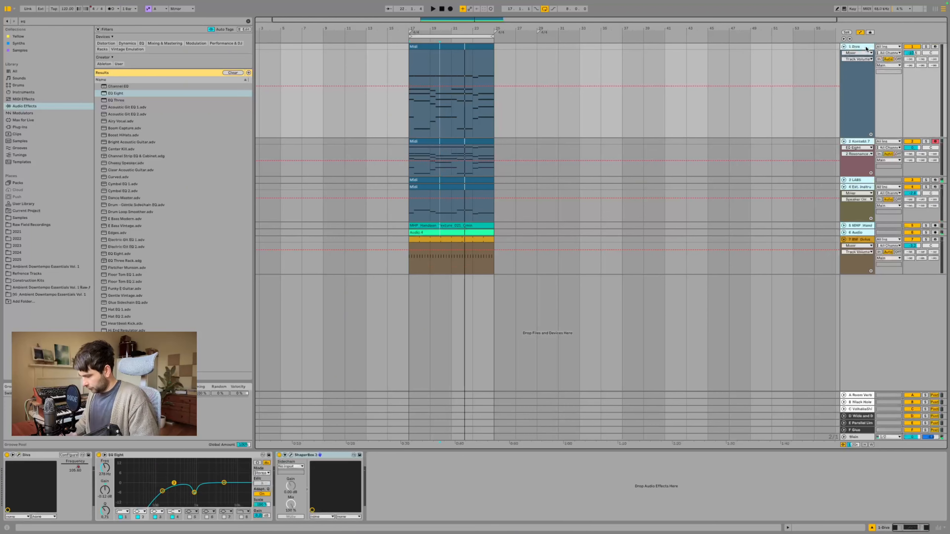
pyautogui.hotkey('ctrl', 'a')
pyautogui.hotkey('ctrl', 'g')
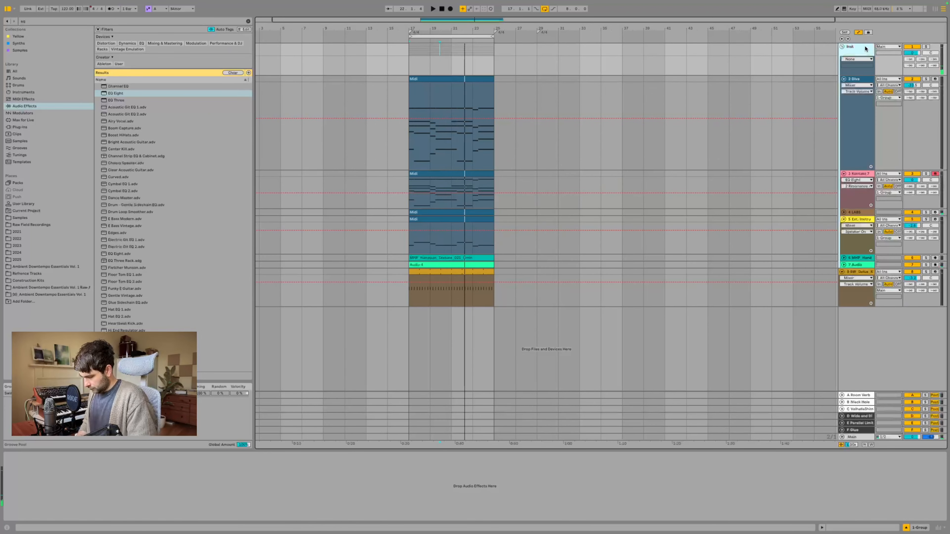
pyautogui.click(842, 47)
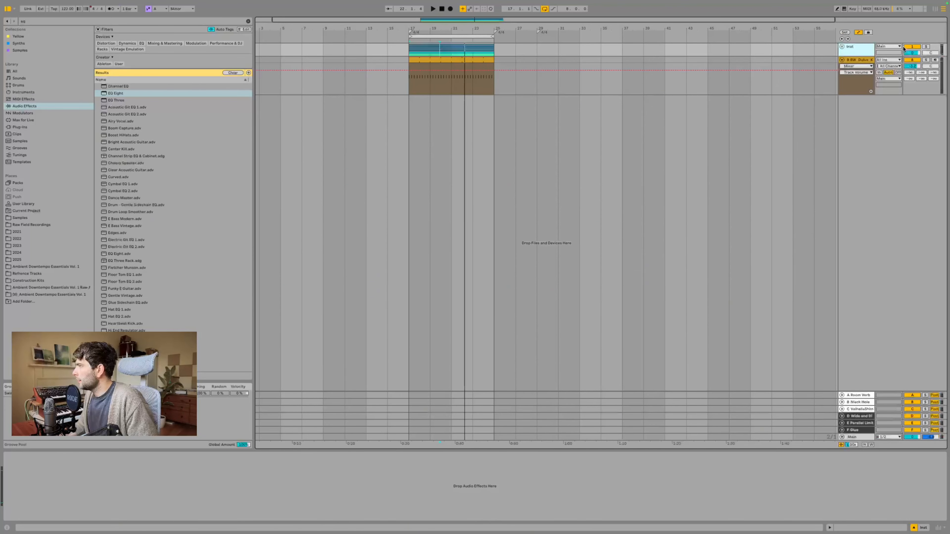
# Step: Duplicate the kick clip onto a new track below the original and open the copy for note editing
pyautogui.click(450, 65)
pyautogui.click(452, 59)
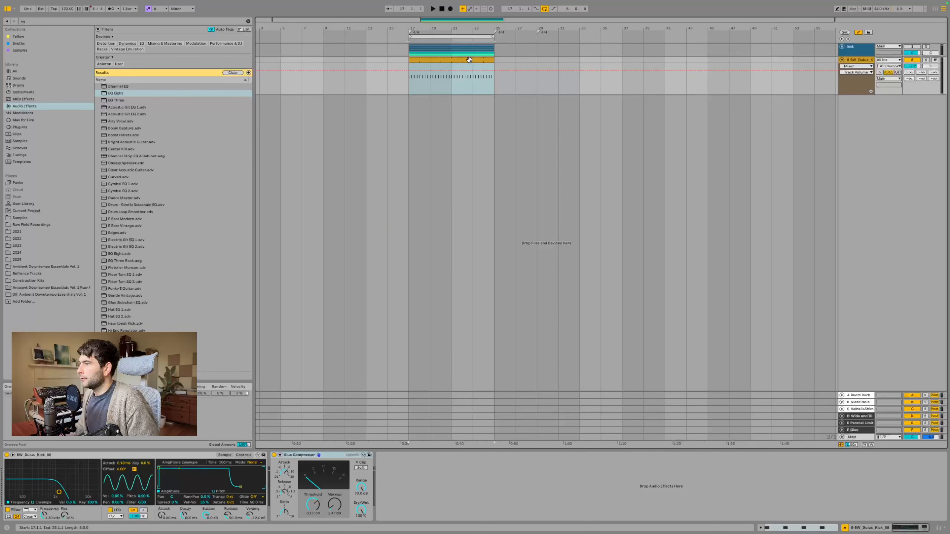
pyautogui.moveTo(468, 60); pyautogui.dragTo(470, 134)
pyautogui.doubleClick(464, 96)
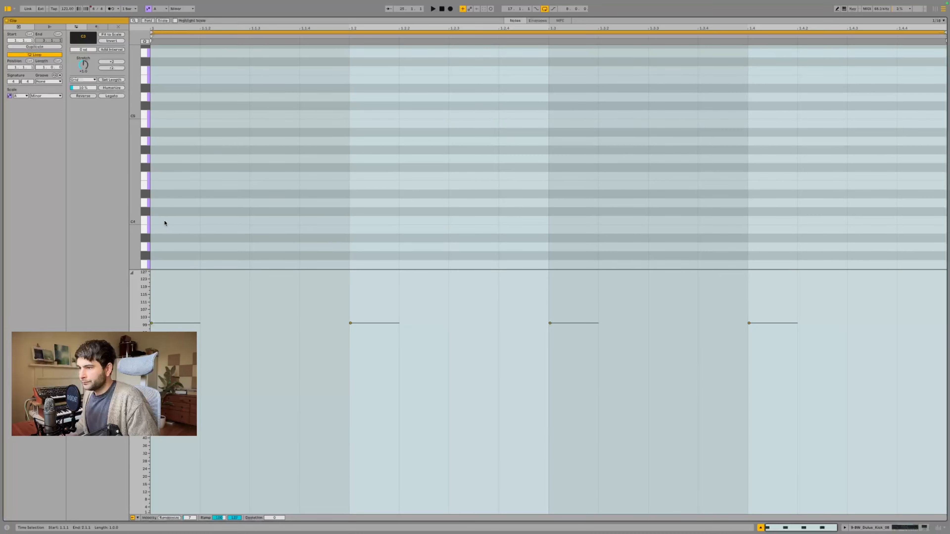
# Step: In the copied kick clip, move the second C3 note one sixteenth before beat 2, delete the other notes, and close the editor
pyautogui.scroll(-4, 209, 213)
pyautogui.click(167, 259)
pyautogui.press('+')
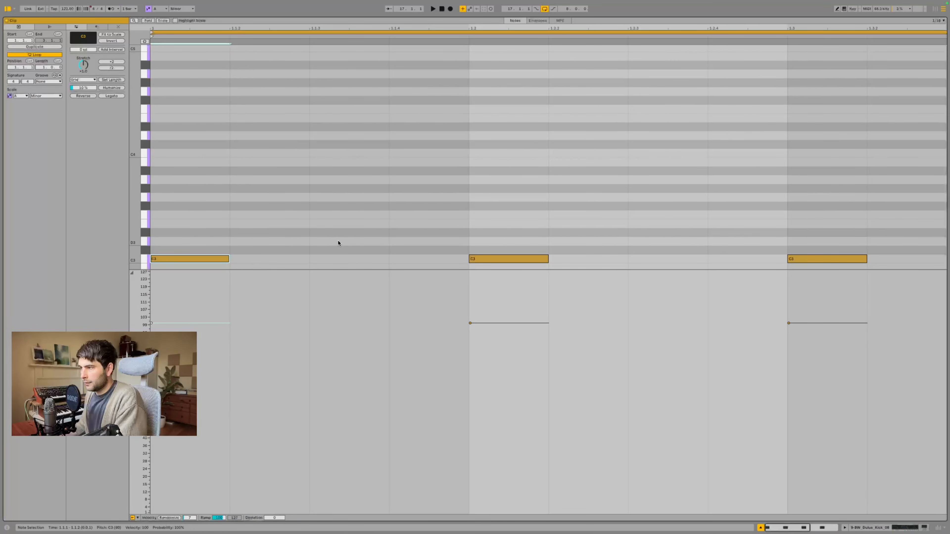
pyautogui.press('Delete')
pyautogui.moveTo(508, 258); pyautogui.dragTo(430, 259)
pyautogui.moveTo(726, 236); pyautogui.dragTo(949, 299)
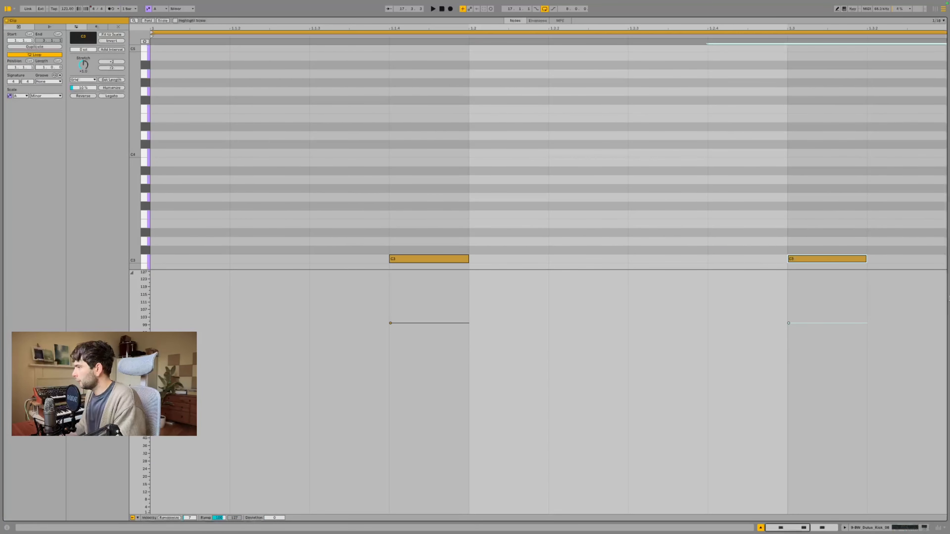
pyautogui.press('Delete')
pyautogui.press('-')
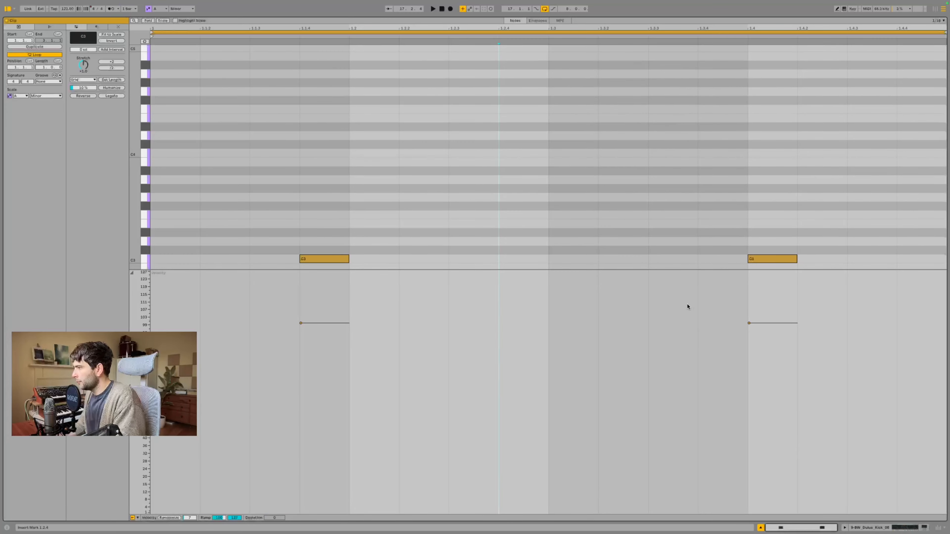
pyautogui.moveTo(746, 237); pyautogui.dragTo(768, 263)
pyautogui.press('Delete')
pyautogui.click(903, 528)
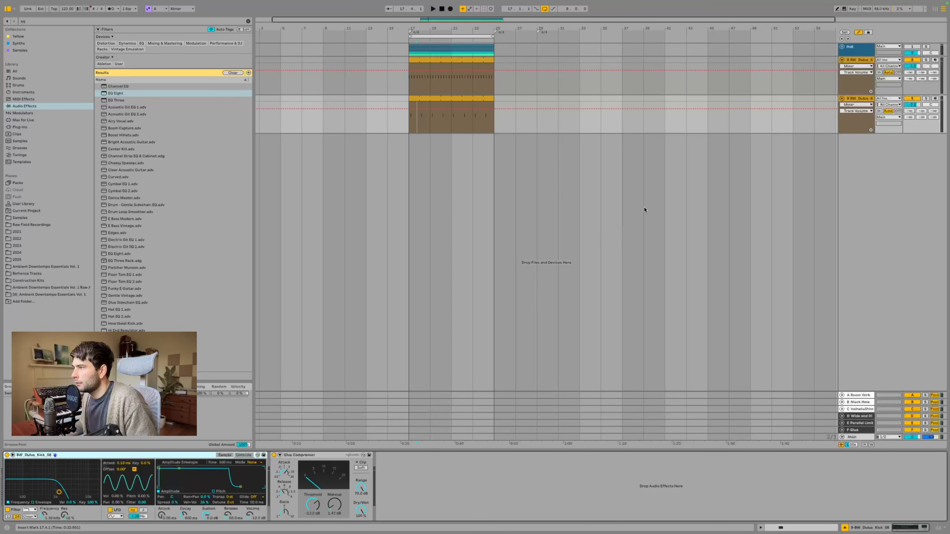
# Step: Play the duplicated kick pattern, reopen its clip, and shift the C3 note three sixteenths forward into the second beat
pyautogui.click(462, 97)
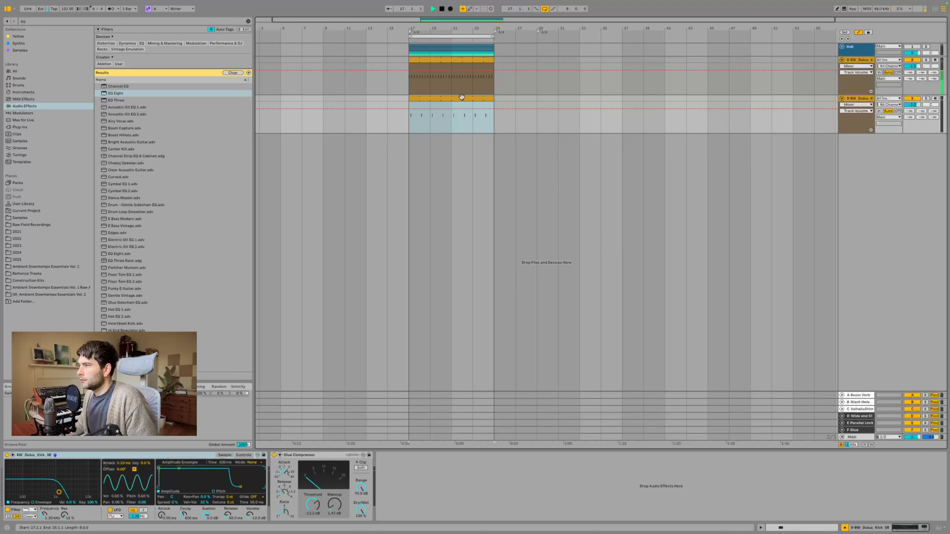
pyautogui.press('space')
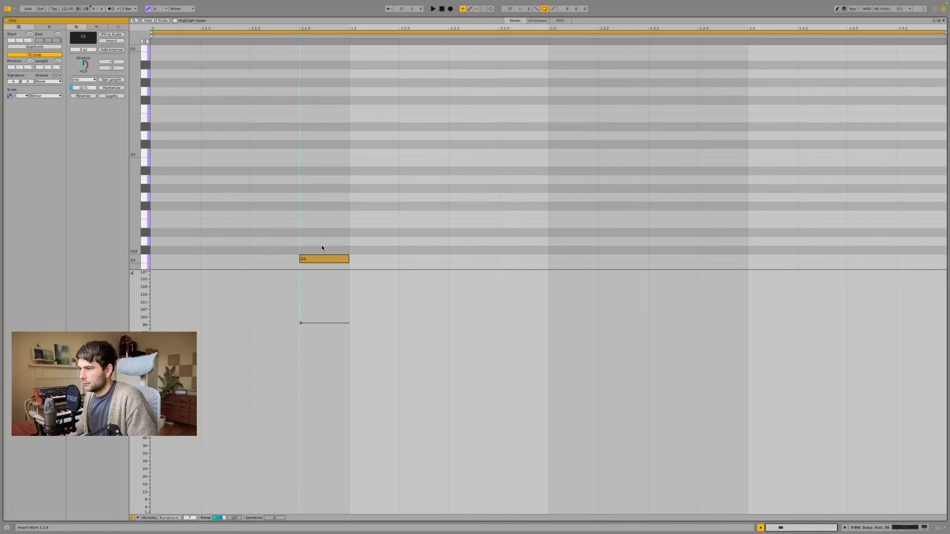
pyautogui.moveTo(326, 259); pyautogui.dragTo(475, 265)
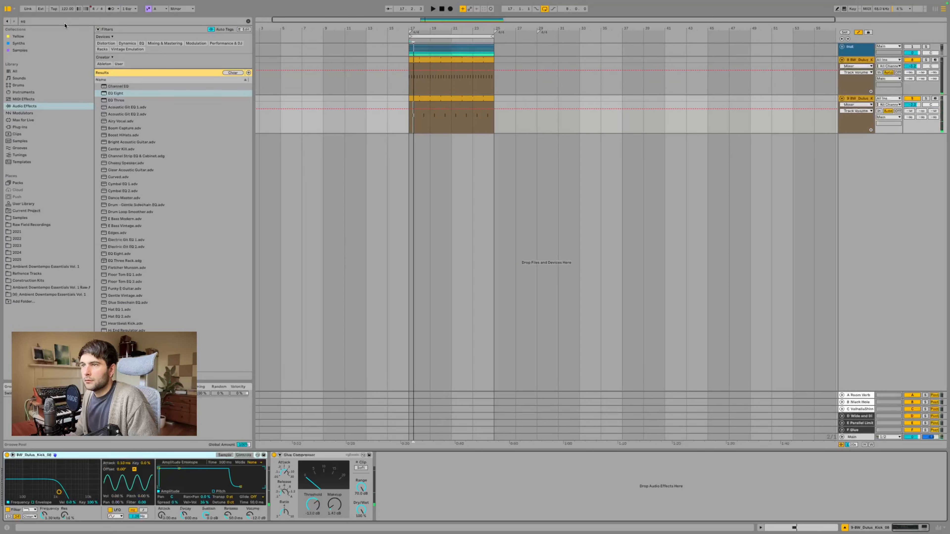
# Step: Add EQ Eight after the Glue Compressor on the duplicated kick track and select its first band
pyautogui.hotkey('ctrl', 'f')
pyautogui.doubleClick(117, 93)
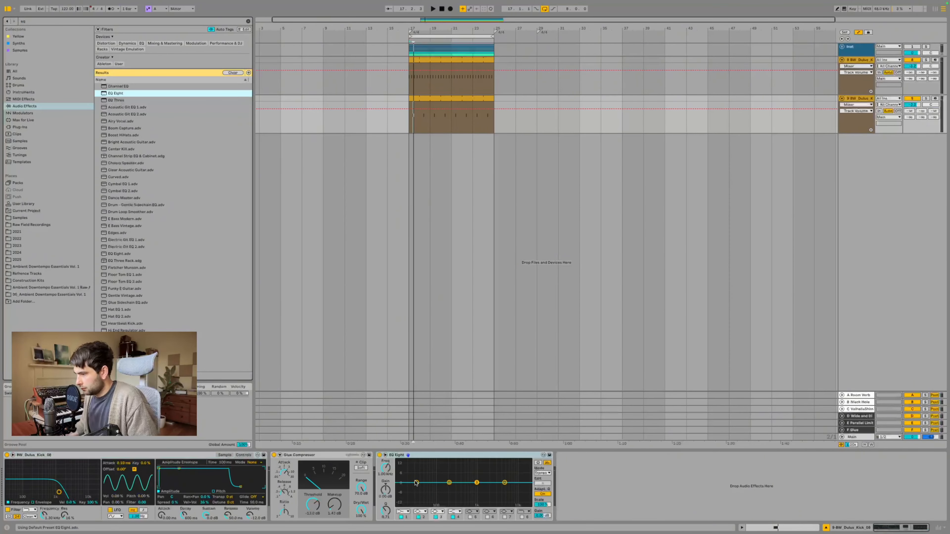
pyautogui.click(416, 483)
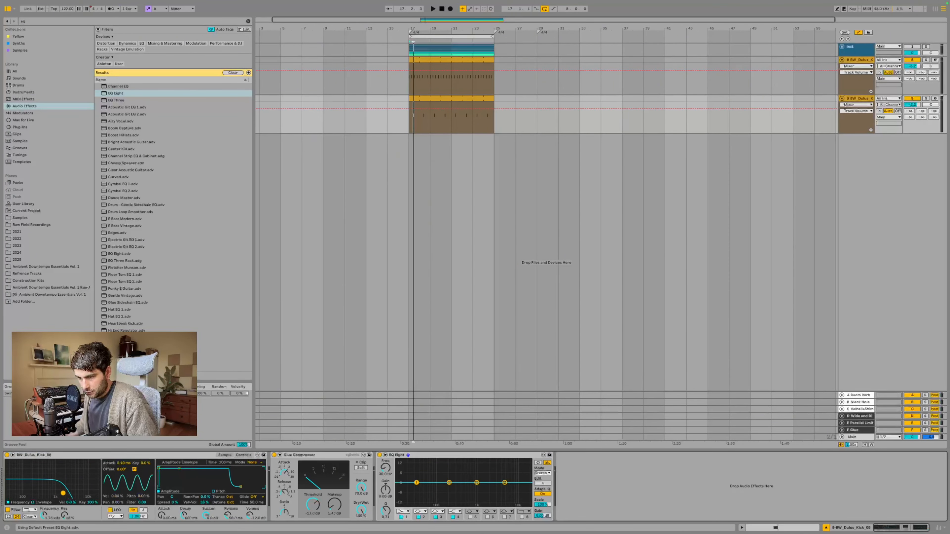
# Step: Adjust the duplicated kick's sample attack and band-limit it in EQ Eight with a low cut near 118 Hz and a high cut just below 1 kHz
pyautogui.moveTo(170, 519); pyautogui.dragTo(170, 515)
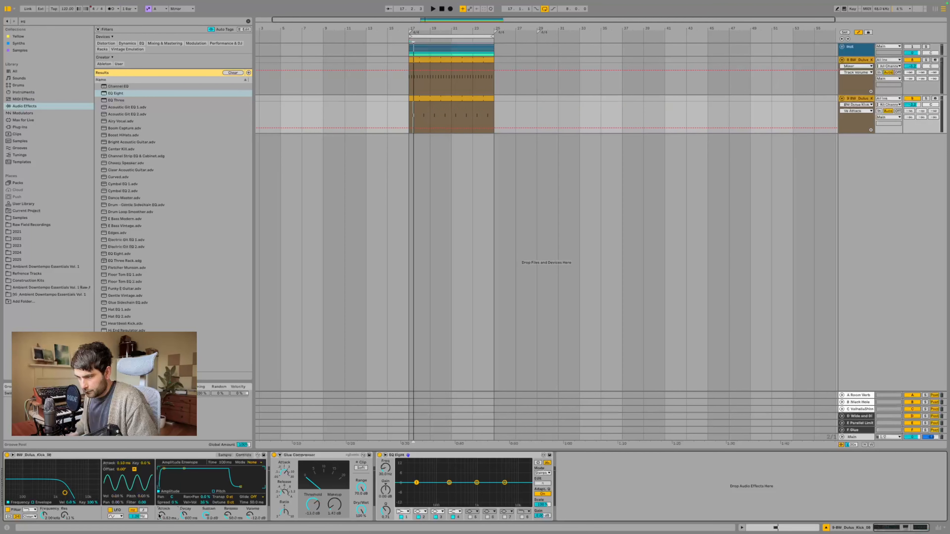
pyautogui.click(400, 511)
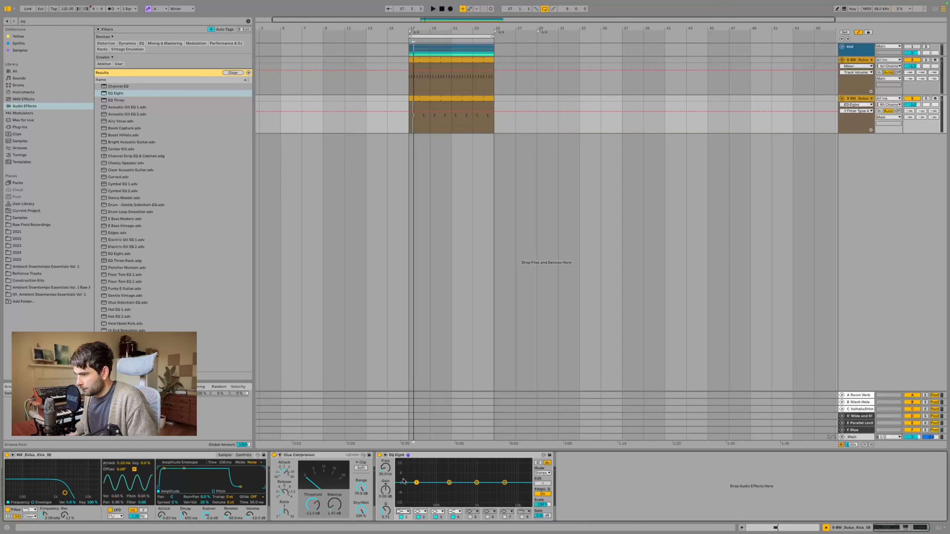
pyautogui.click(404, 474)
pyautogui.press('space')
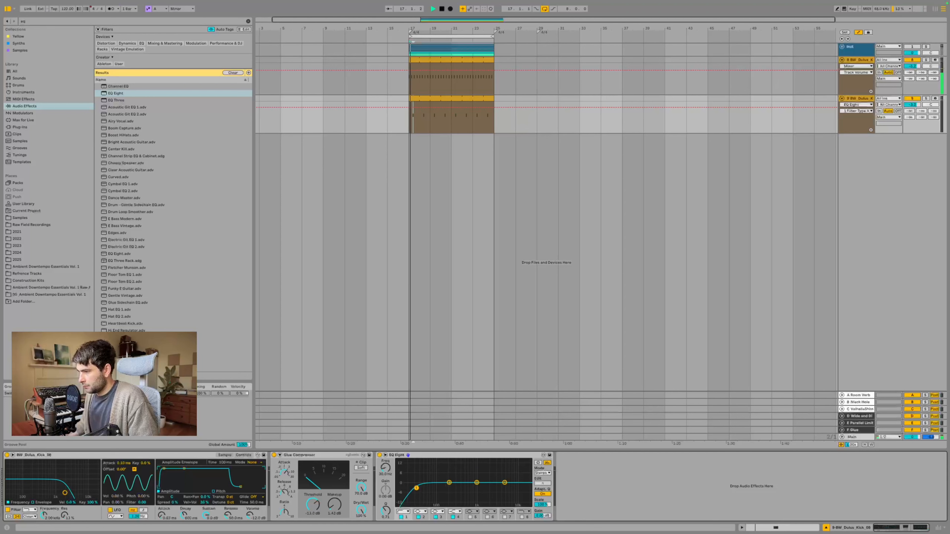
pyautogui.moveTo(417, 488); pyautogui.dragTo(449, 489)
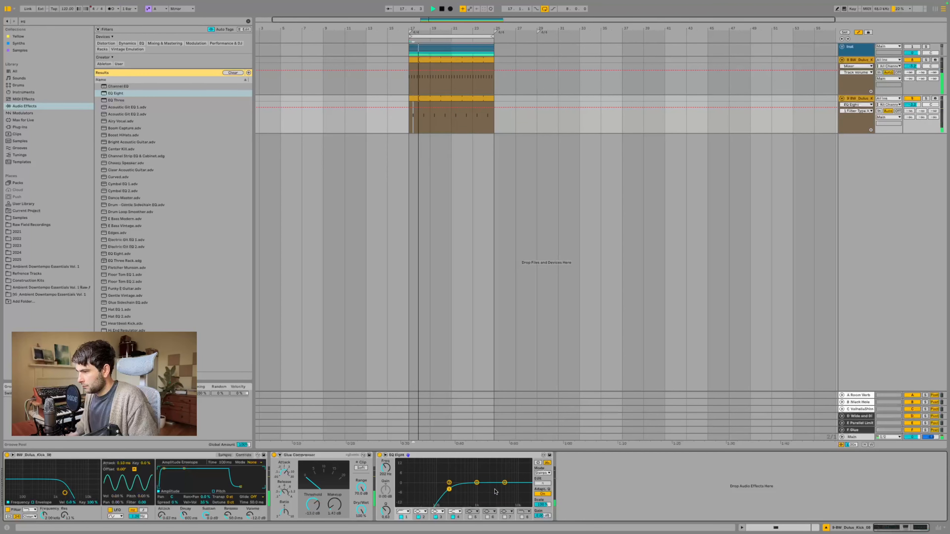
pyautogui.click(522, 517)
pyautogui.moveTo(529, 487); pyautogui.dragTo(439, 490)
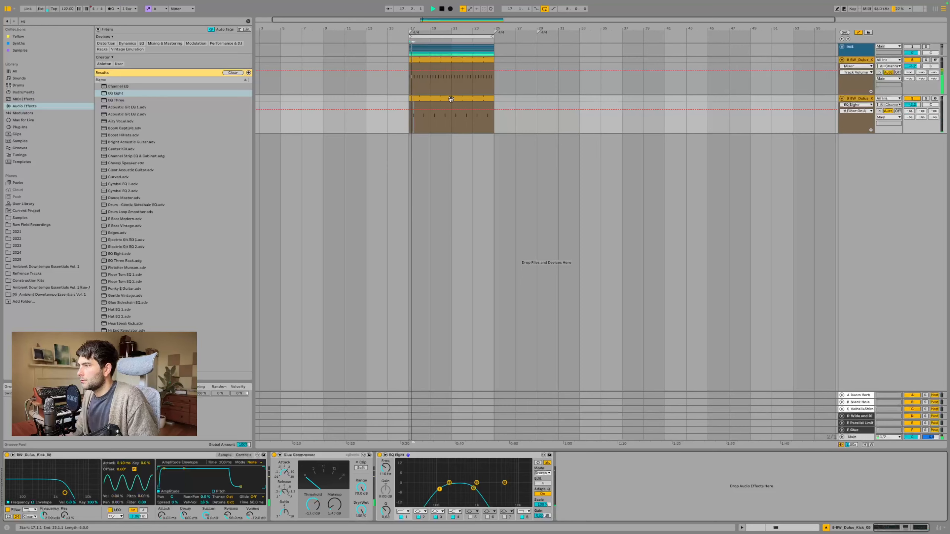
# Step: Duplicate the kick copy's clip loop to two bars, move the second bar's C3 note to 2.3.2, and close the editor
pyautogui.doubleClick(451, 99)
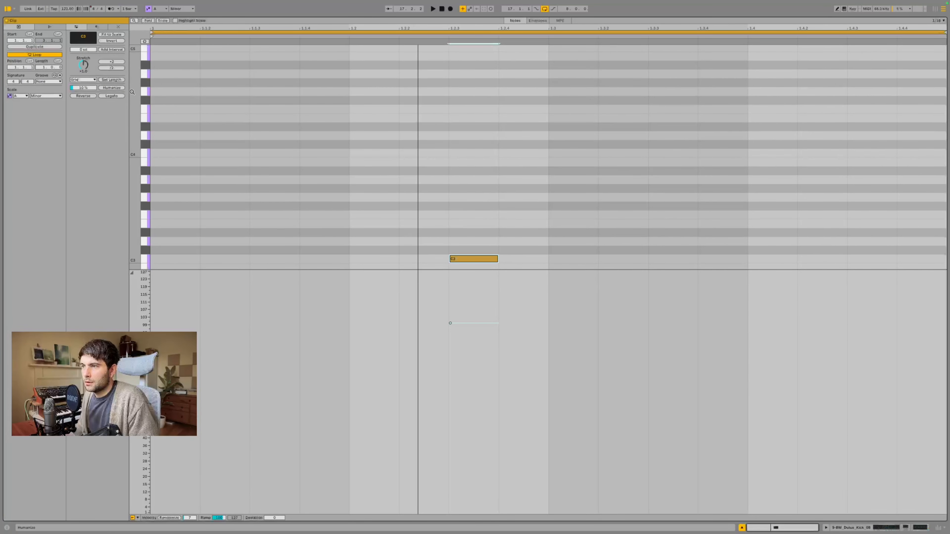
pyautogui.click(51, 47)
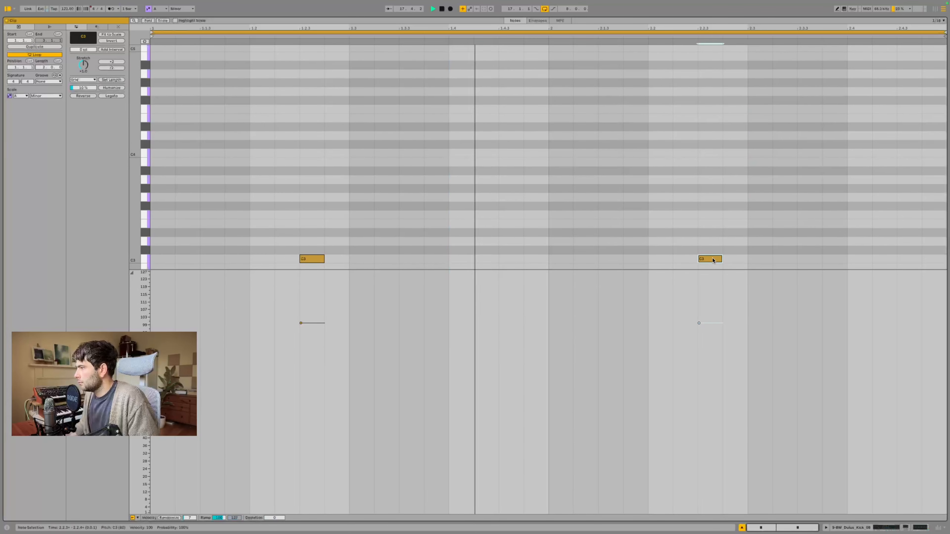
pyautogui.moveTo(713, 261)
pyautogui.mouseDown()
pyautogui.moveTo(810, 259)
pyautogui.moveTo(785, 259)
pyautogui.mouseUp()
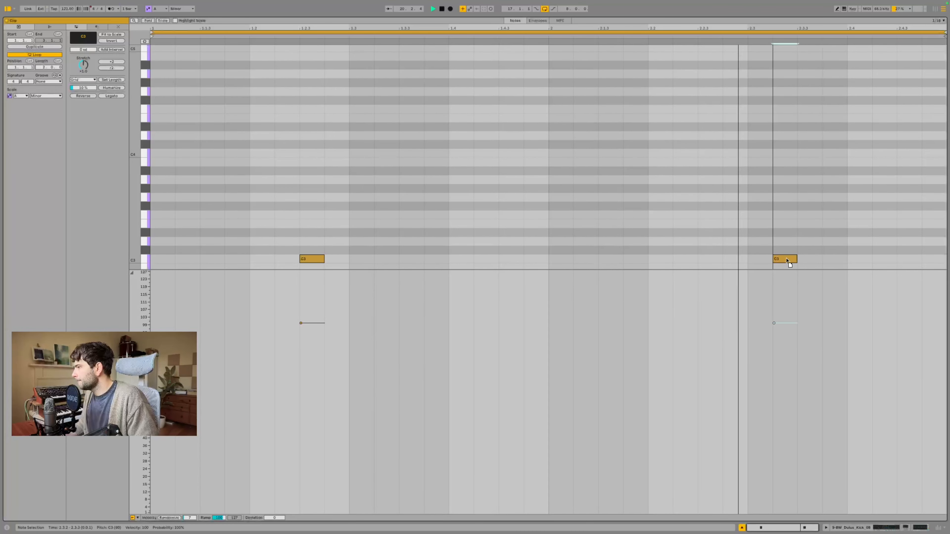
pyautogui.click(925, 528)
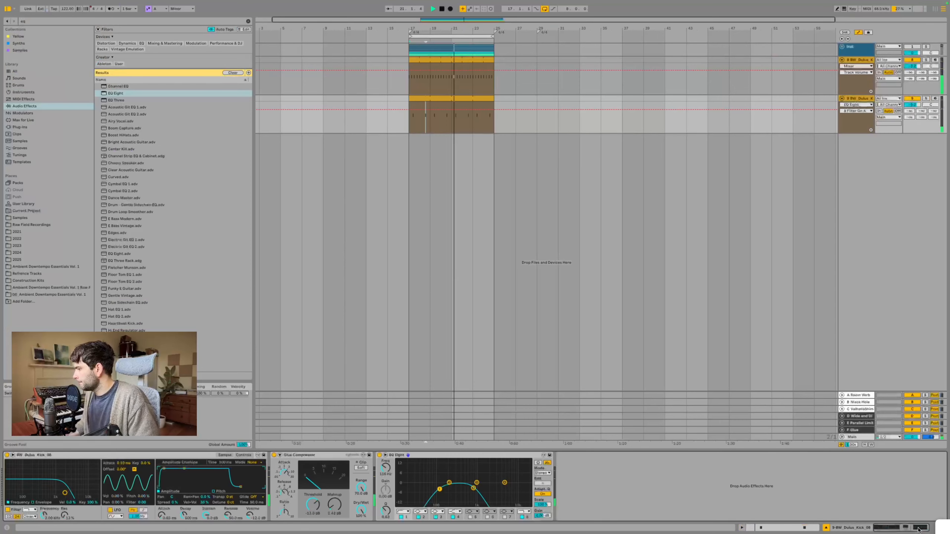
# Step: Search the Samples folder for "tom" and audition the loops in Basic Waves - Just Toploops Vol. 1
pyautogui.click(848, 59)
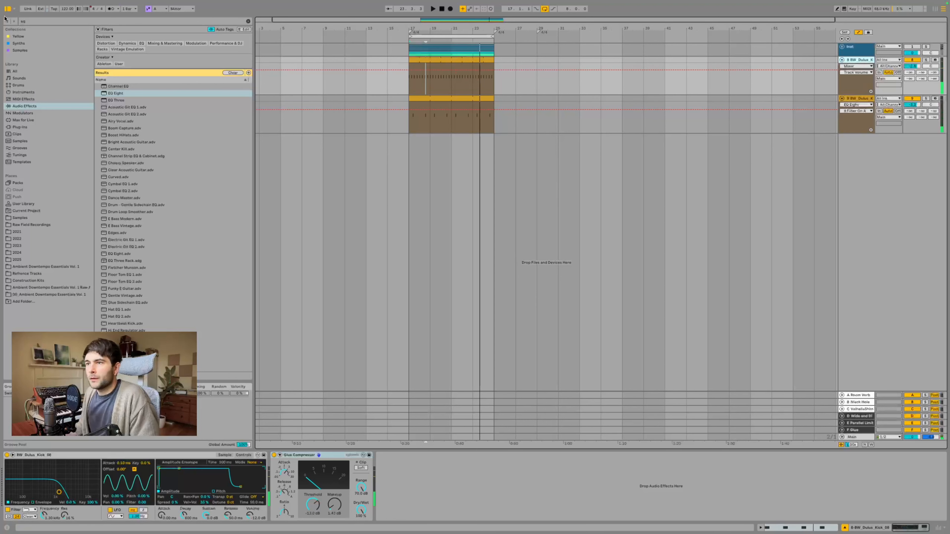
pyautogui.press('super+f')
pyautogui.write('tom')
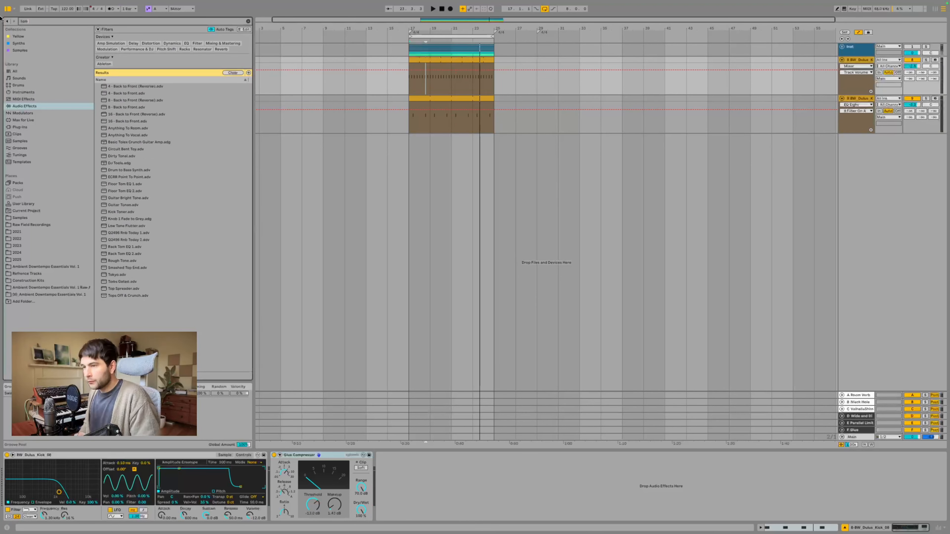
pyautogui.click(24, 218)
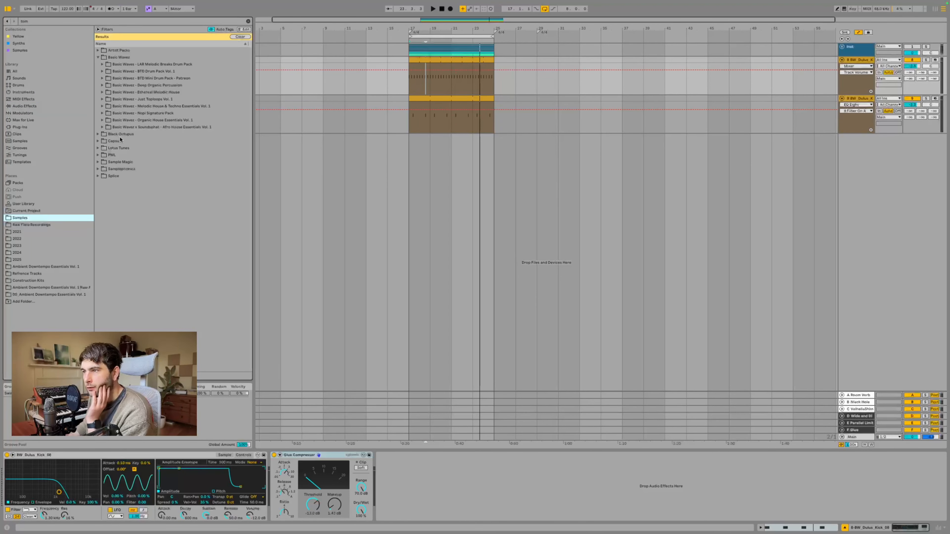
pyautogui.click(102, 99)
pyautogui.click(119, 114)
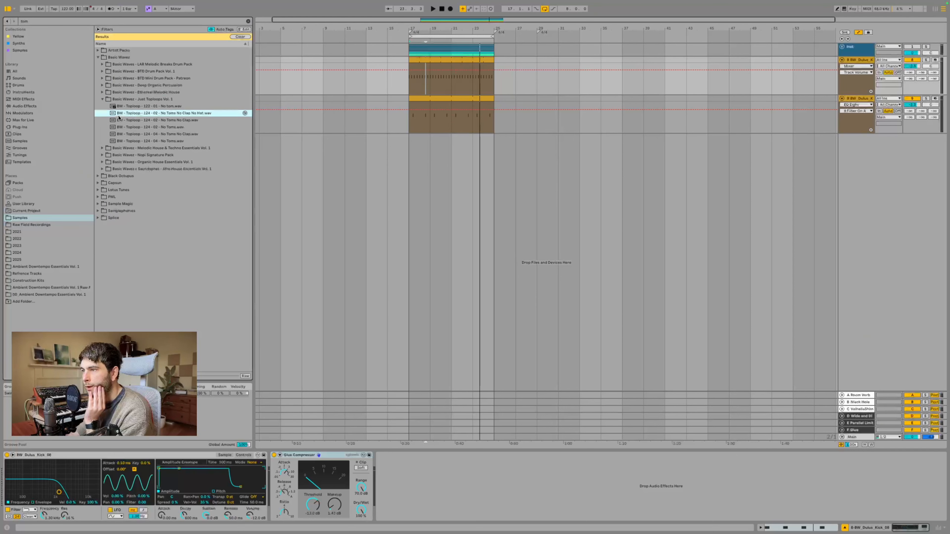
pyautogui.click(134, 141)
# Step: Audition the tom one-shots in the Basic Waves Ethereal Melodic House pack, comparing Elowen, Peregrine, Rune and Sol
pyautogui.click(103, 99)
pyautogui.click(103, 92)
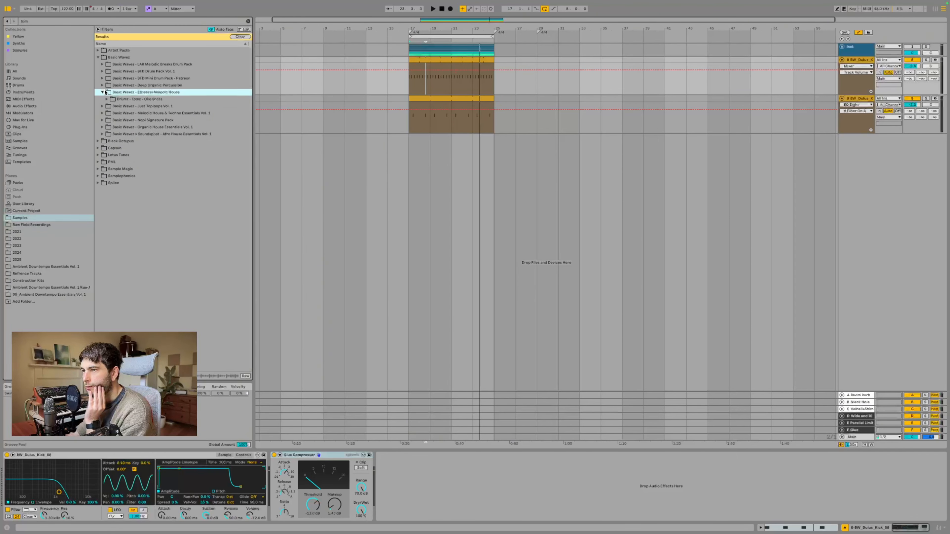
pyautogui.click(112, 102)
pyautogui.click(107, 99)
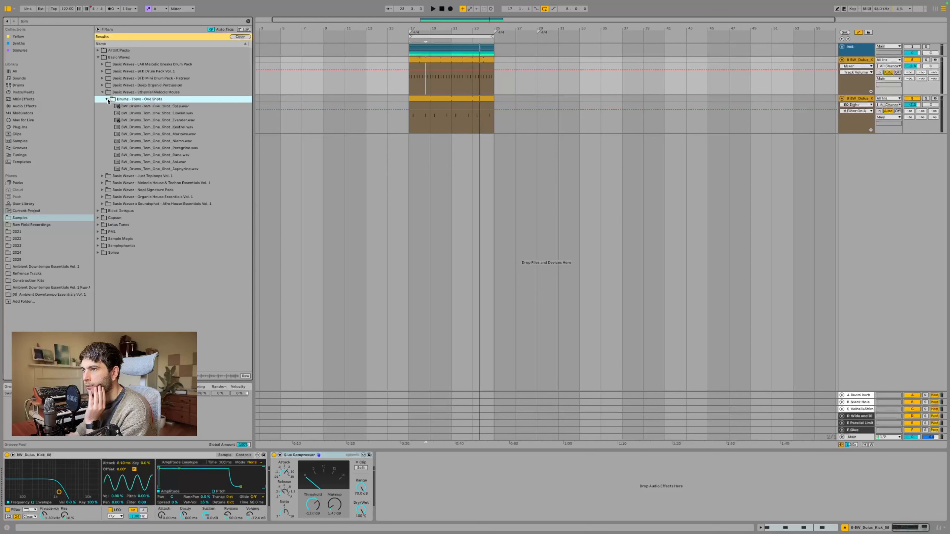
pyautogui.click(135, 128)
pyautogui.click(137, 135)
pyautogui.click(147, 113)
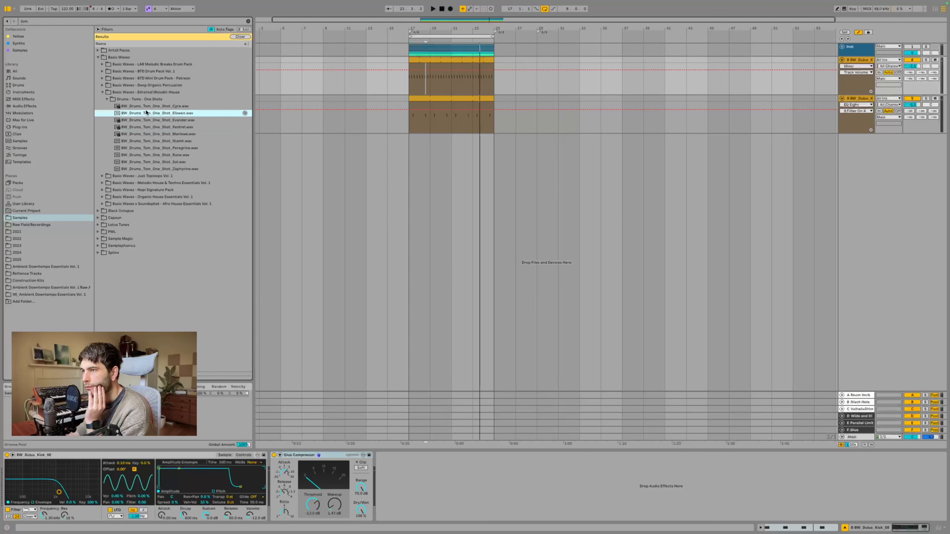
pyautogui.click(162, 155)
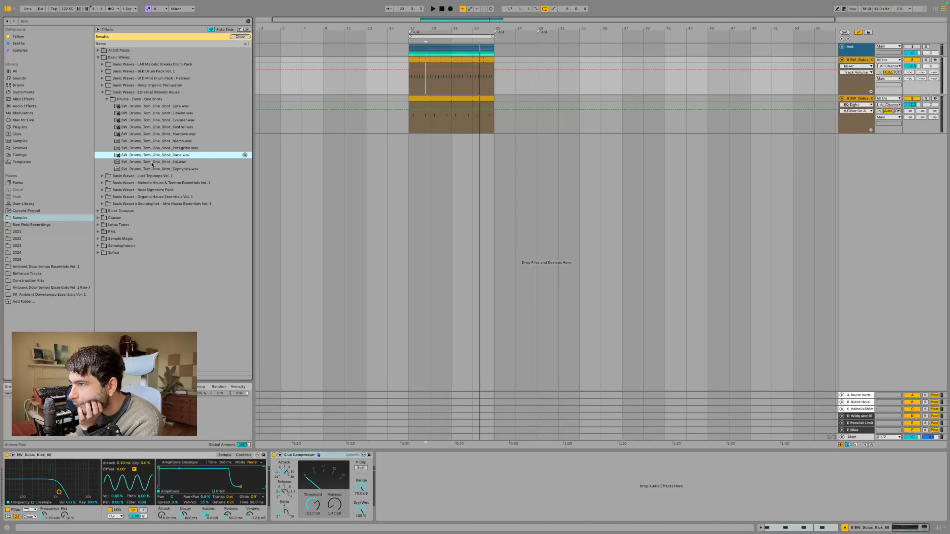
pyautogui.click(151, 162)
pyautogui.click(155, 156)
pyautogui.click(155, 150)
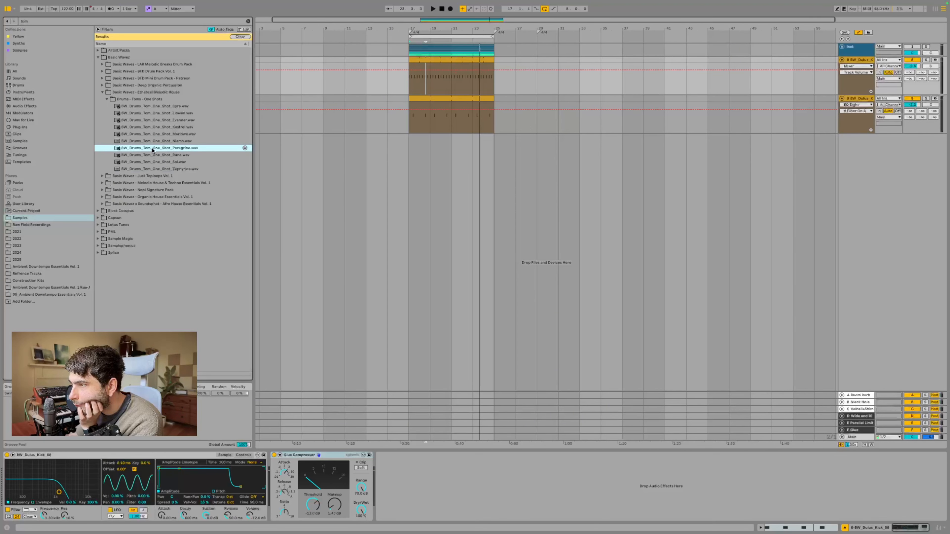
pyautogui.click(151, 154)
# Step: Build a Drum Rack on a new MIDI track below the kick copy, with the Rune tom on C1 and the Sol tom on C#1
pyautogui.click(853, 98)
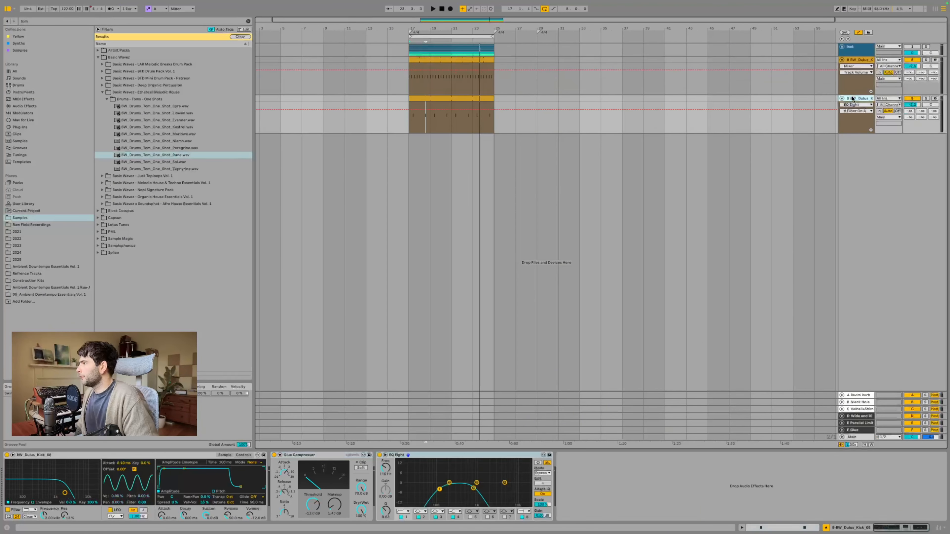
pyautogui.press('super+shift+t')
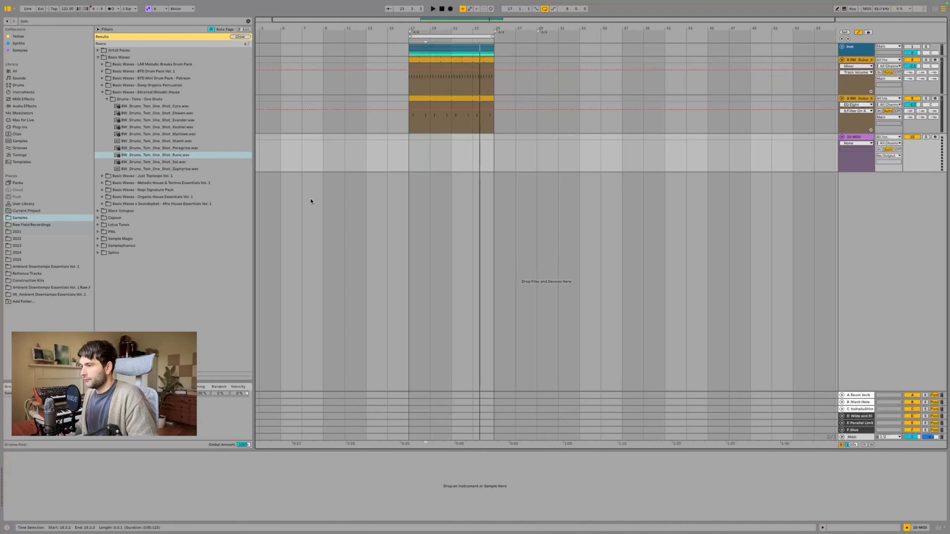
pyautogui.doubleClick(148, 156)
pyautogui.rightClick(127, 455)
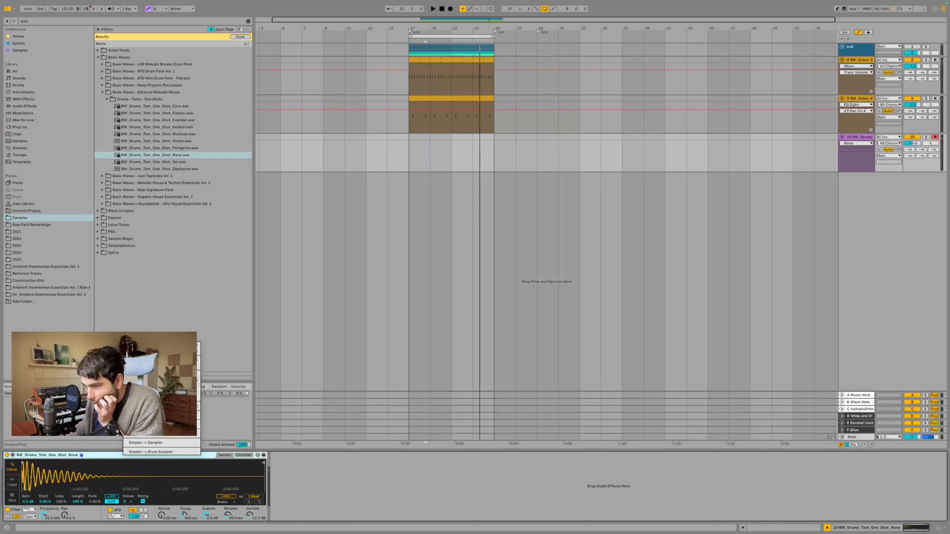
pyautogui.click(156, 452)
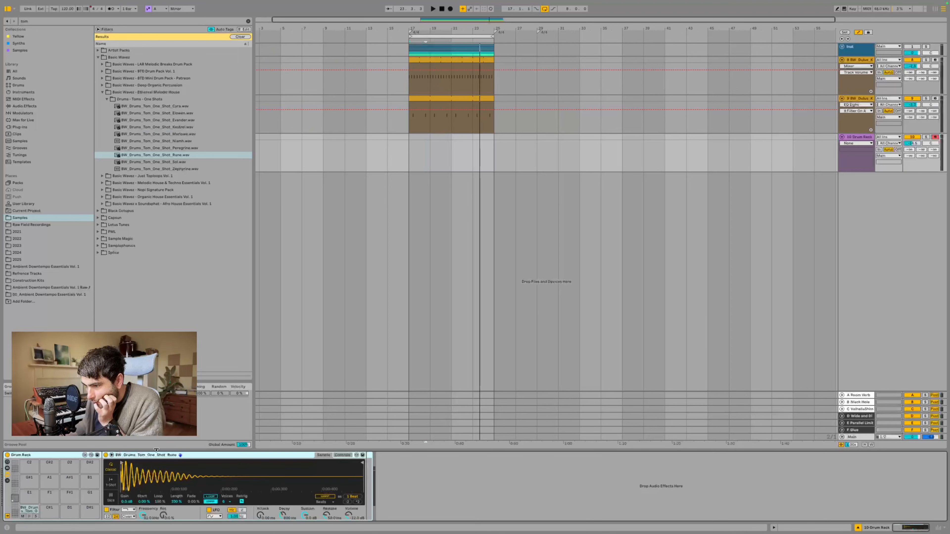
pyautogui.click(171, 162)
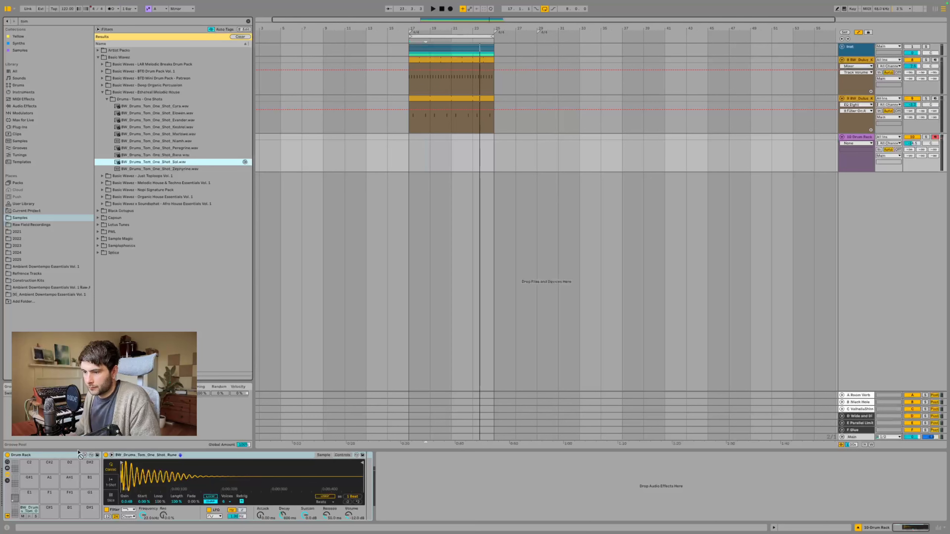
pyautogui.moveTo(44, 524); pyautogui.dragTo(49, 513)
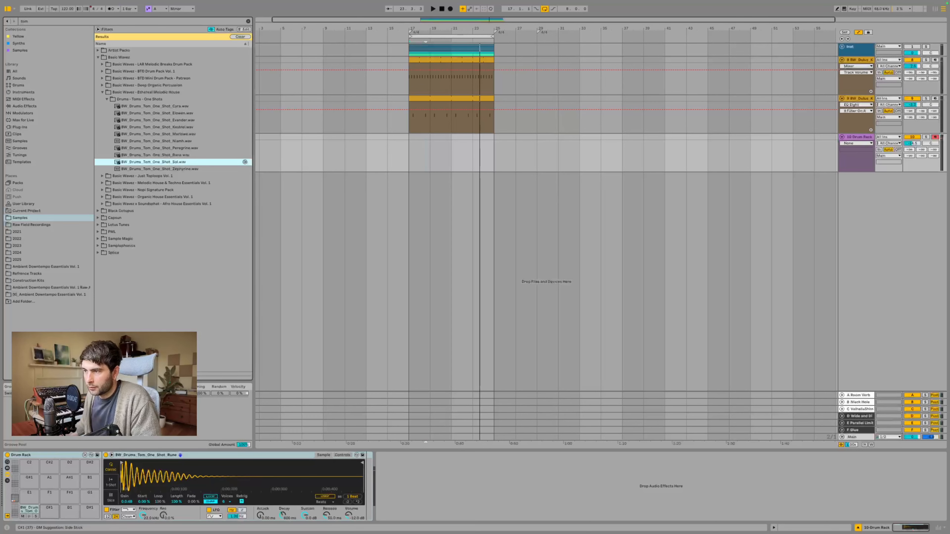
# Step: Audition the other Ethereal Melodic House toms and recheck the Just Toploops Vol. 1 samples for further tom sounds
pyautogui.click(163, 169)
pyautogui.click(165, 120)
pyautogui.click(161, 128)
pyautogui.click(165, 113)
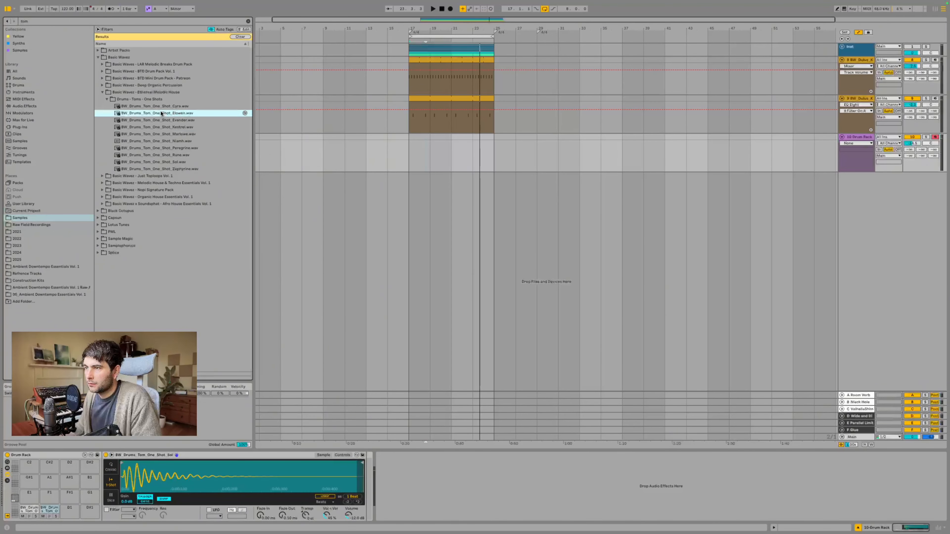
pyautogui.click(164, 107)
pyautogui.click(102, 93)
pyautogui.click(102, 100)
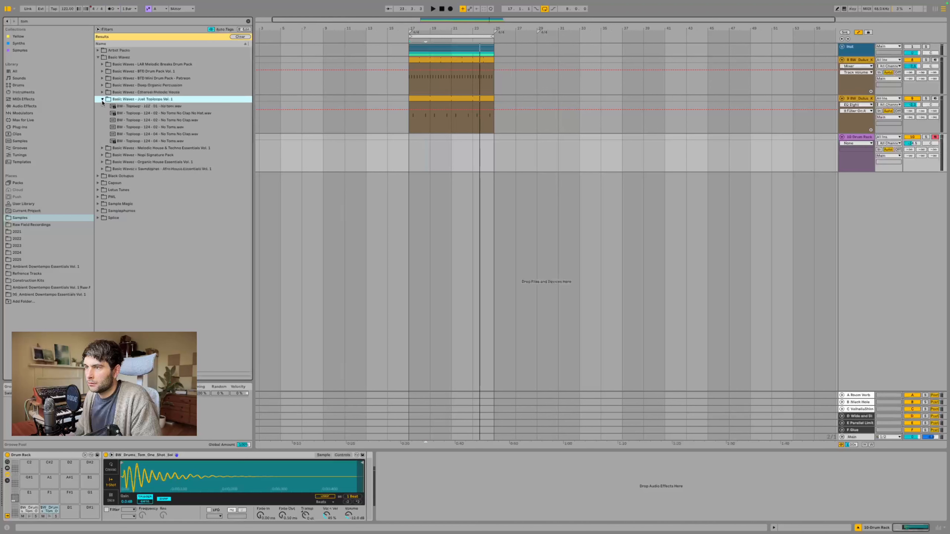
pyautogui.click(112, 108)
pyautogui.click(120, 122)
pyautogui.click(102, 98)
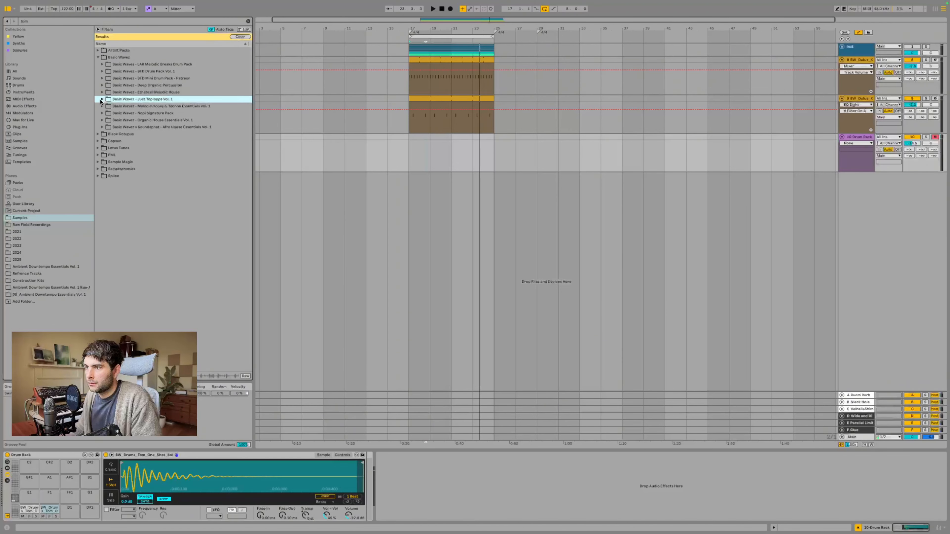
# Step: Find the tom one-shots in the Melodic House & Techno Essentials Vol. 1 pack and put Tom 06 on the Drum Rack's D1 pad
pyautogui.click(103, 106)
pyautogui.click(107, 113)
pyautogui.click(118, 121)
pyautogui.click(111, 120)
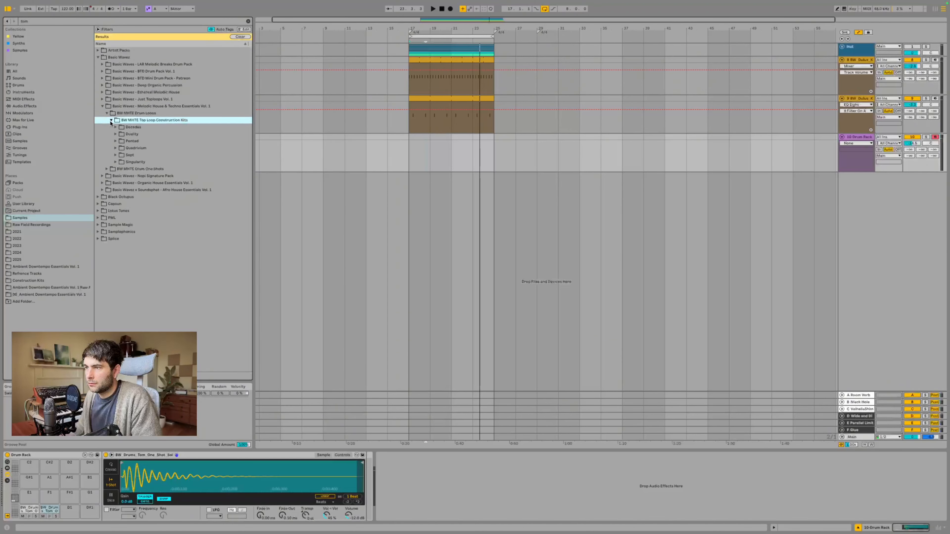
pyautogui.click(127, 133)
pyautogui.click(107, 169)
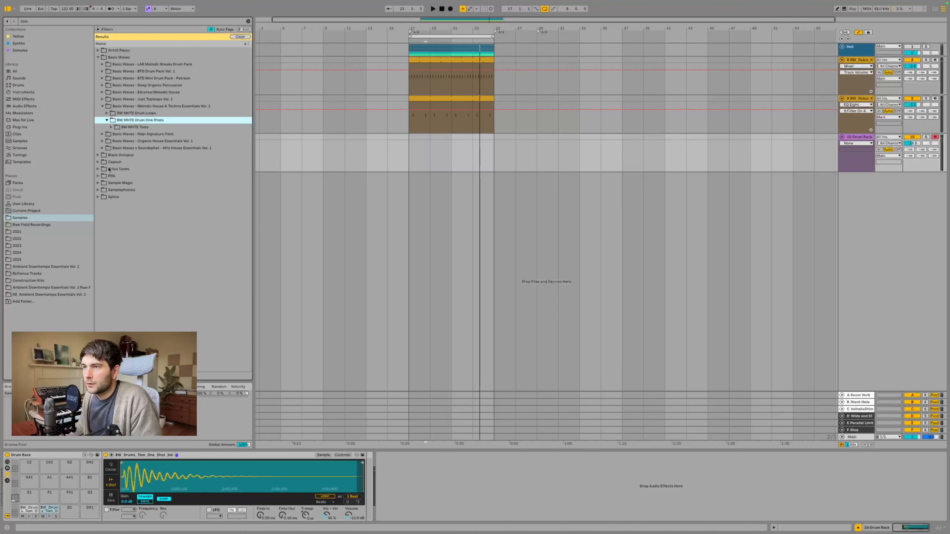
pyautogui.click(111, 127)
pyautogui.click(124, 141)
pyautogui.click(138, 169)
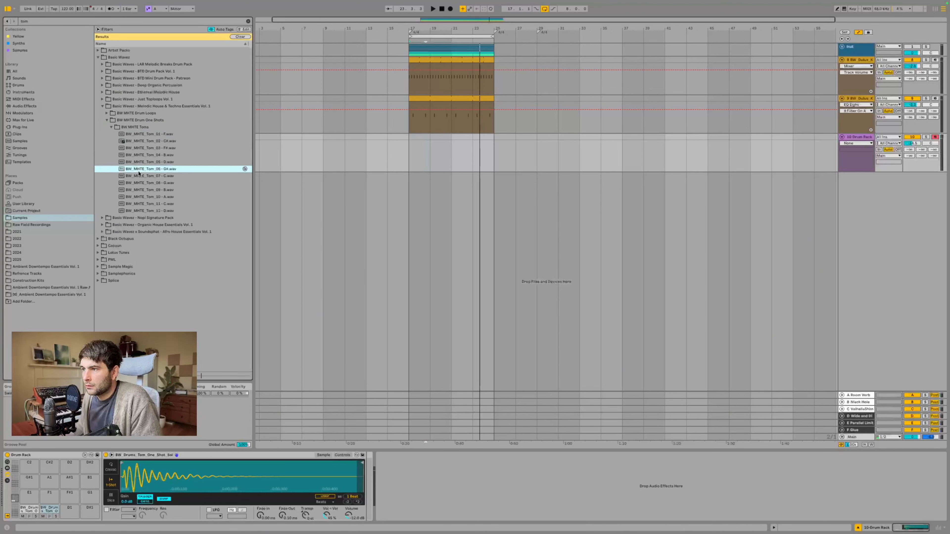
pyautogui.click(145, 195)
pyautogui.click(153, 171)
pyautogui.moveTo(140, 273); pyautogui.dragTo(71, 512)
# Step: Audition the remaining Melodic House & Techno Essentials toms, from Tom 07 to Tom 12
pyautogui.press('Down')
pyautogui.press('Down')
pyautogui.press('Down')
pyautogui.press('Down')
pyautogui.press('Down')
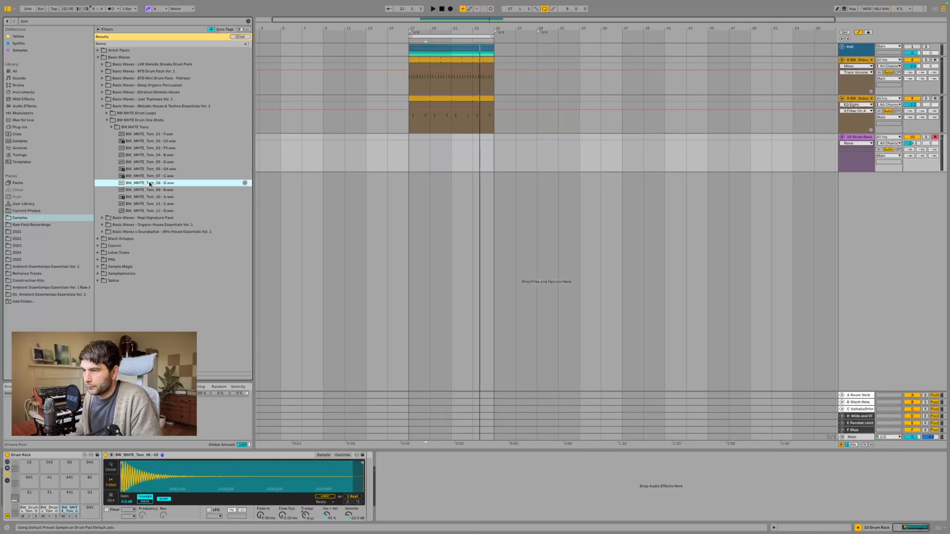
pyautogui.press('Down')
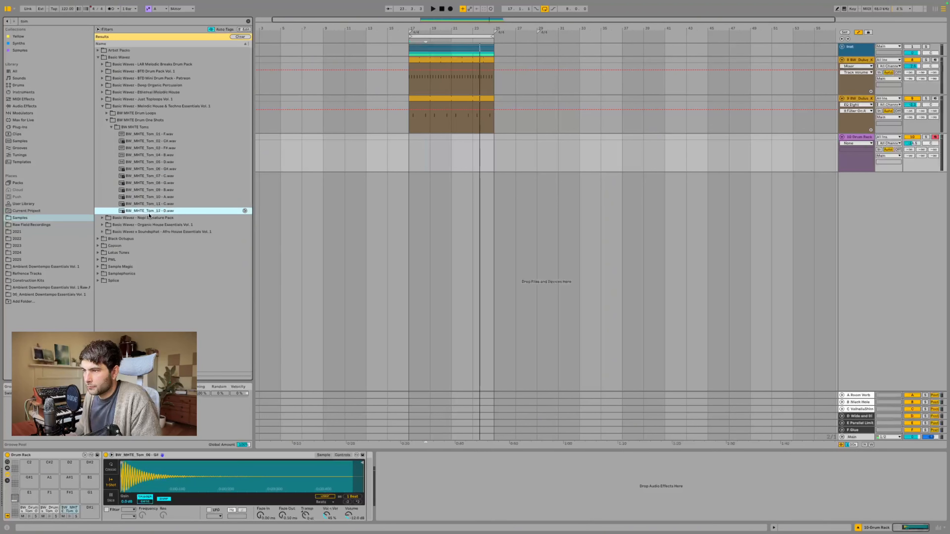
# Step: Look through the Signature Pack and Organic House Essentials Vol. 1 search results for usable tom samples
pyautogui.click(102, 218)
pyautogui.press('Down')
pyautogui.press('Right')
pyautogui.press('Down')
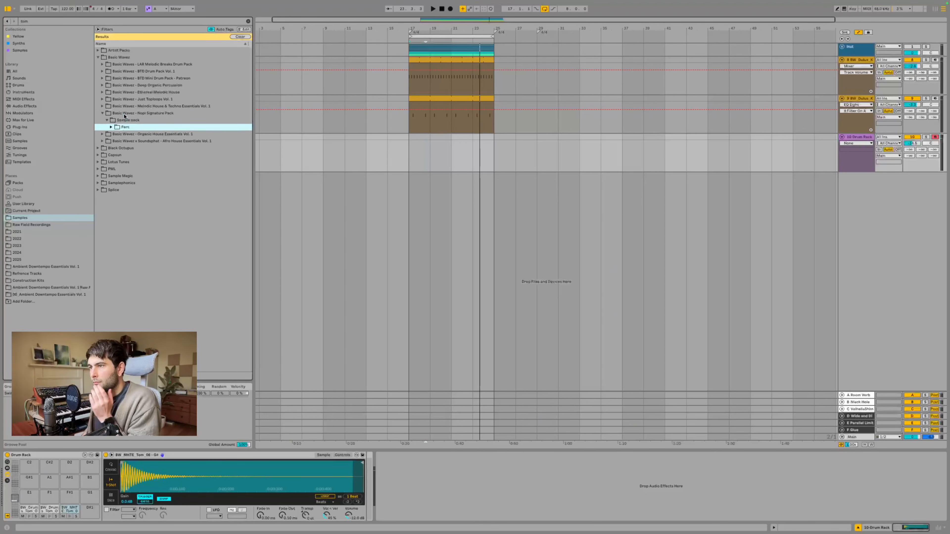
pyautogui.press('Down')
pyautogui.press('Down')
pyautogui.press('Right')
pyautogui.press('Down')
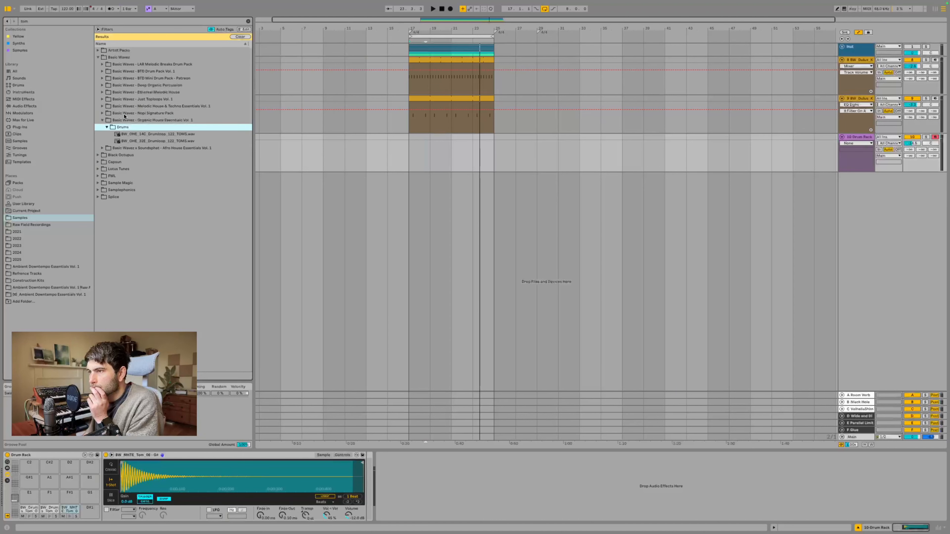
pyautogui.press('Down')
pyautogui.press('Down')
pyautogui.press('Down')
pyautogui.press('Right')
pyautogui.press('Down')
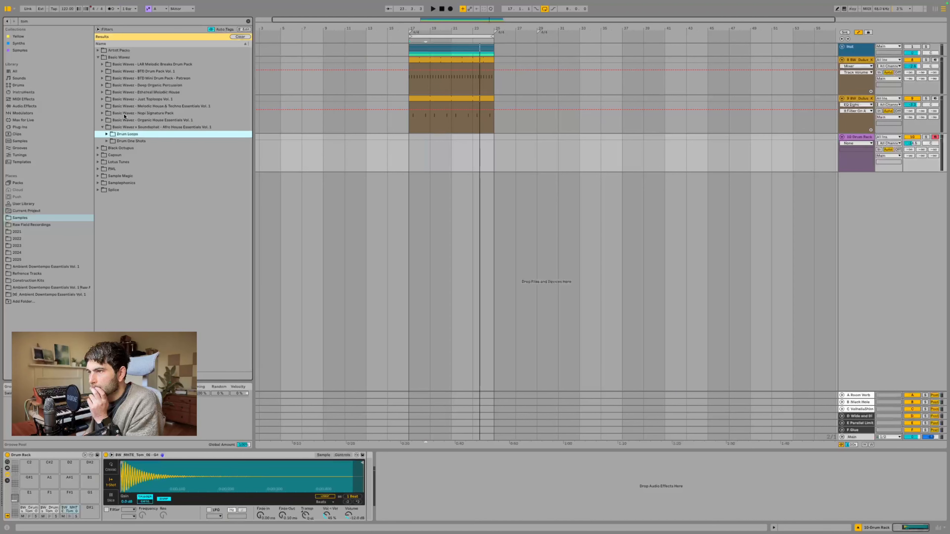
# Step: Find the tom one-shots in the Afro House Essentials Vol. 1 pack and audition the first four
pyautogui.press('Down')
pyautogui.press('Right')
pyautogui.press('Down')
pyautogui.press('Right')
pyautogui.press('Down')
pyautogui.press('Down')
pyautogui.press('Down')
pyautogui.press('Down')
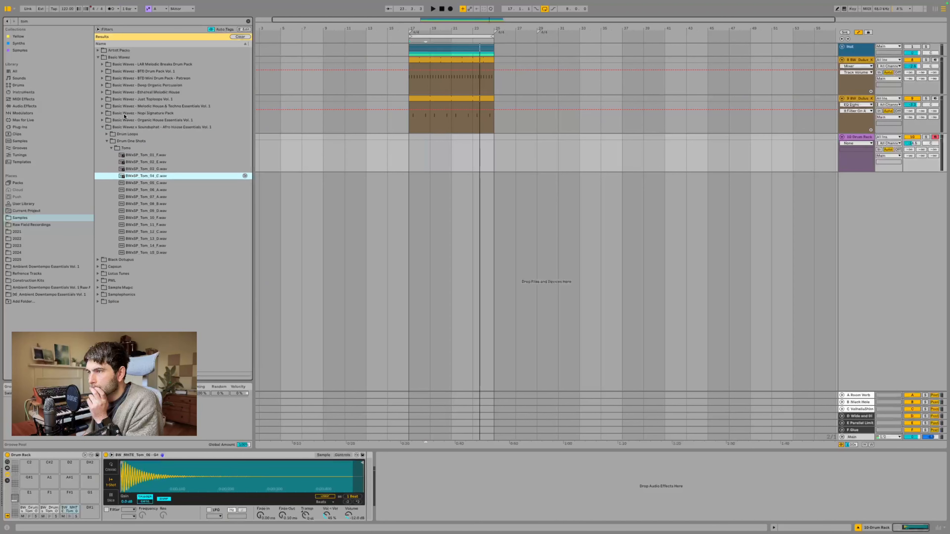
# Step: Replay Afro House Toms 01 and 02 and compare Toms 07, 08 and 09
pyautogui.click(157, 161)
pyautogui.keyDown('shift'); pyautogui.click(169, 155); pyautogui.keyUp('shift')
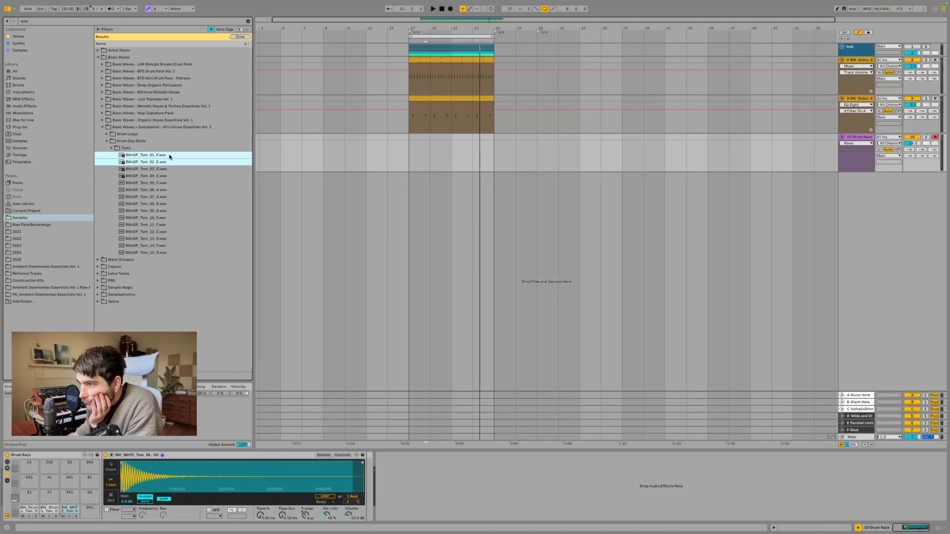
pyautogui.click(170, 163)
pyautogui.click(164, 211)
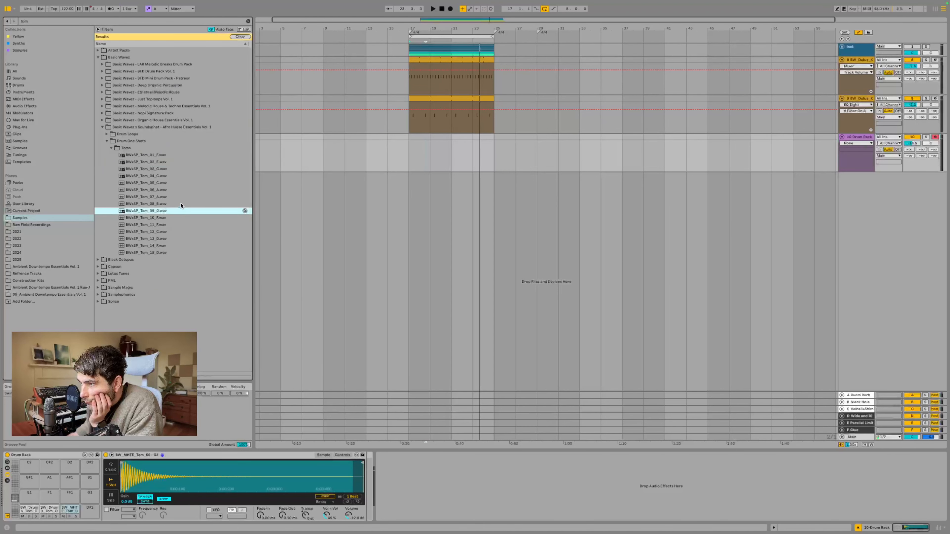
pyautogui.click(180, 205)
pyautogui.click(173, 212)
pyautogui.click(171, 204)
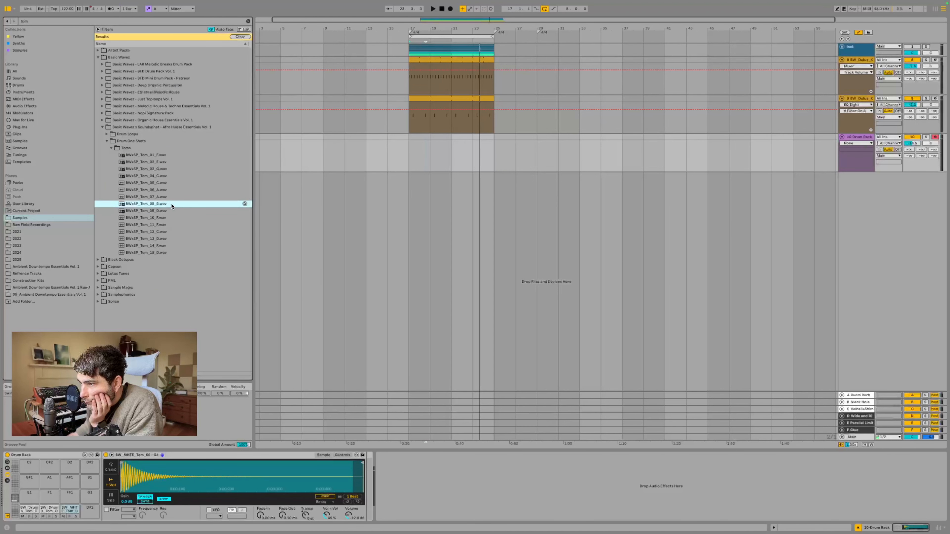
pyautogui.click(171, 198)
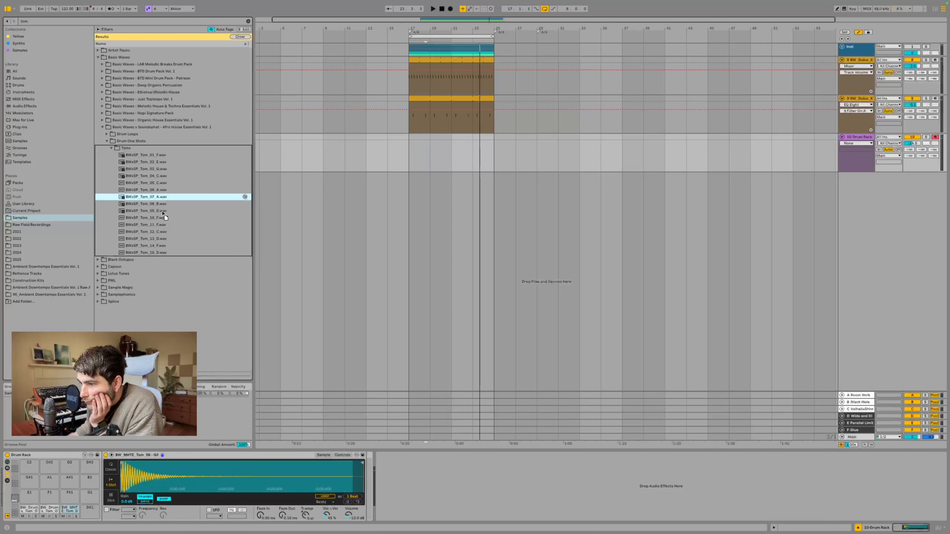
# Step: Put Afro House Tom 07 on the D#1 pad and Tom 08 on the E1 pad, and adjust Tom 08's transpose
pyautogui.moveTo(163, 213); pyautogui.dragTo(90, 510)
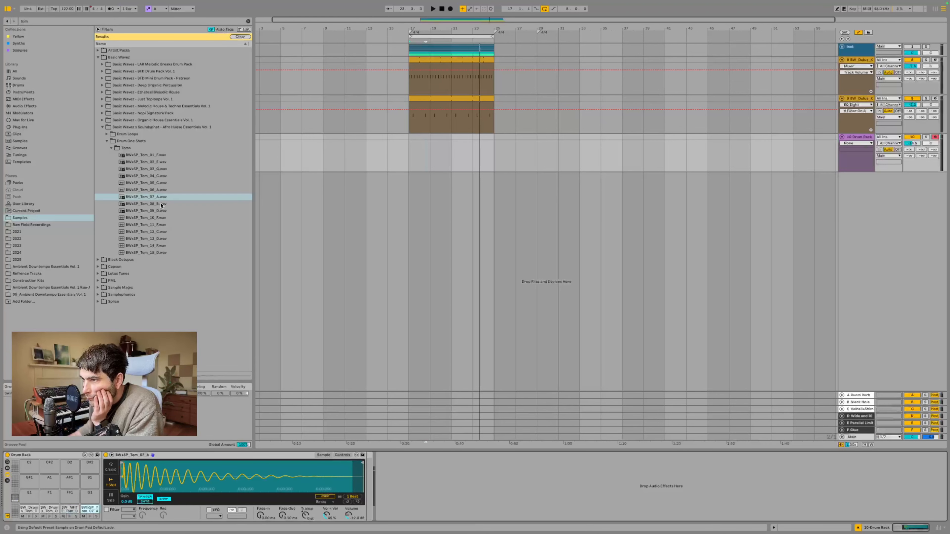
pyautogui.moveTo(162, 206); pyautogui.dragTo(27, 495)
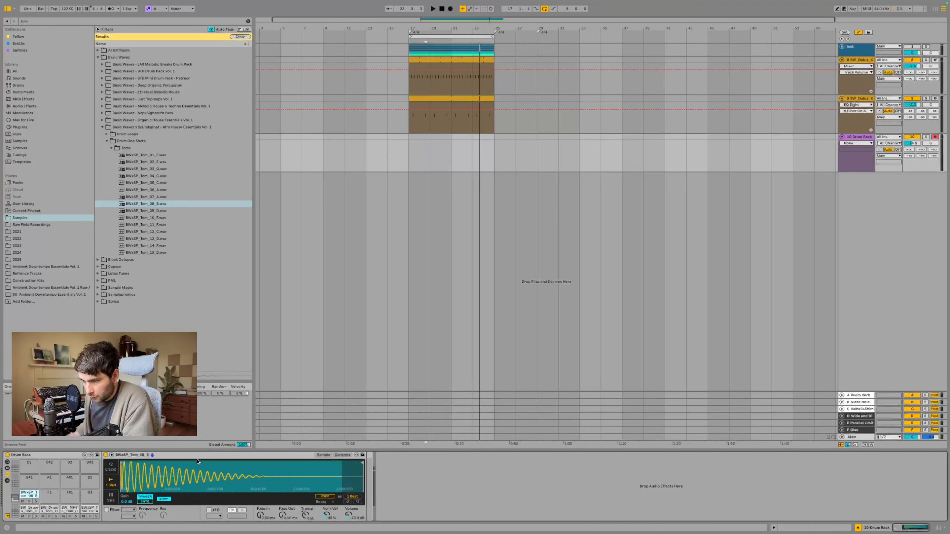
pyautogui.click(305, 515)
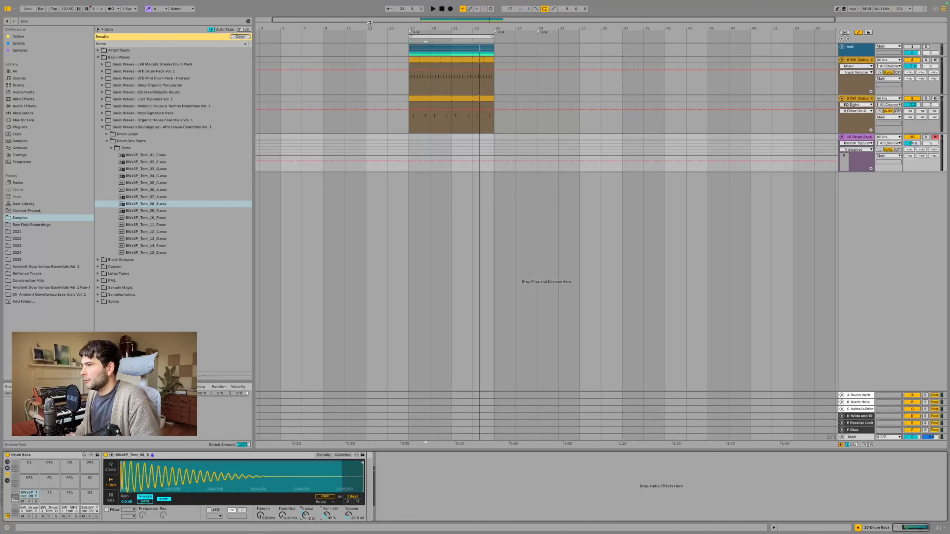
# Step: Create a four-bar MIDI clip on the Drum Rack track at bar 17, extend it to bar 25 and open its notes
pyautogui.moveTo(409, 142)
pyautogui.mouseDown()
pyautogui.moveTo(474, 139)
pyautogui.moveTo(408, 146)
pyautogui.mouseUp()
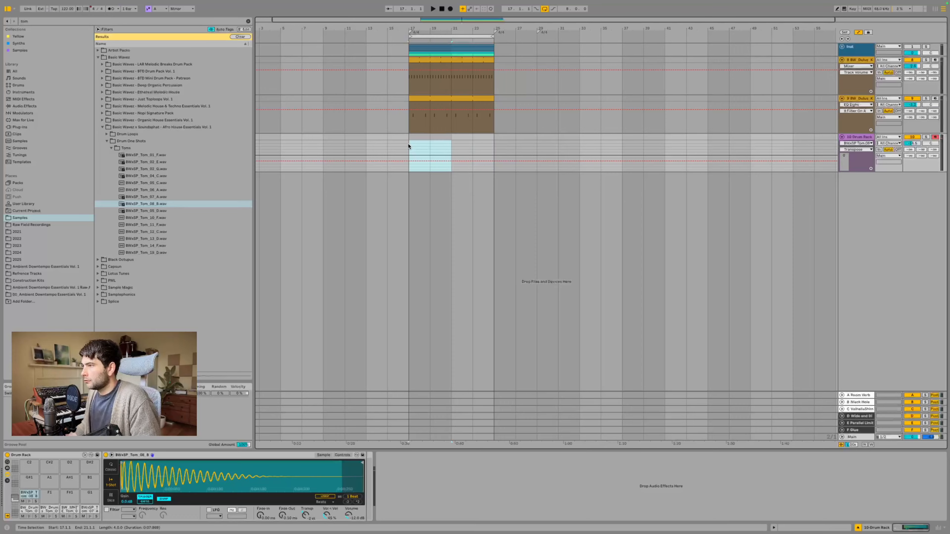
pyautogui.doubleClick(409, 146)
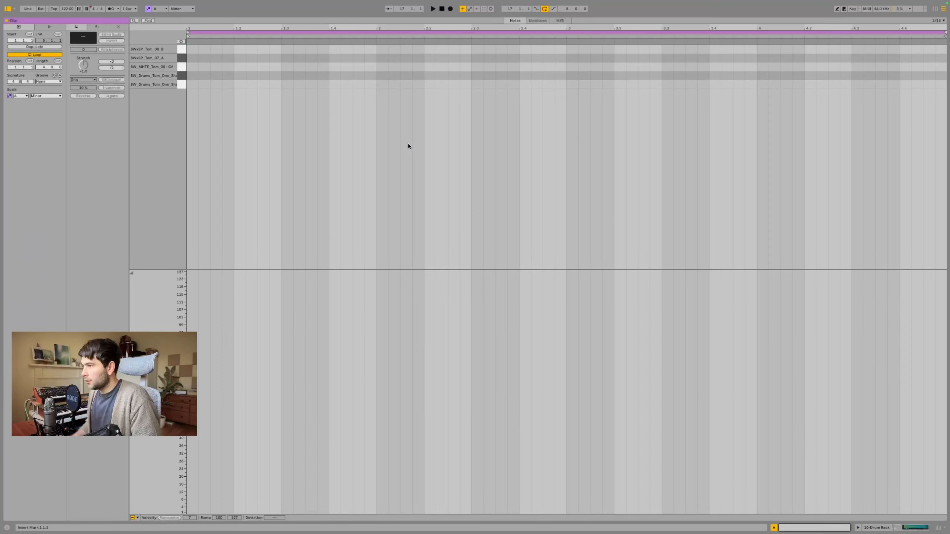
pyautogui.click(913, 529)
pyautogui.rightClick(458, 151)
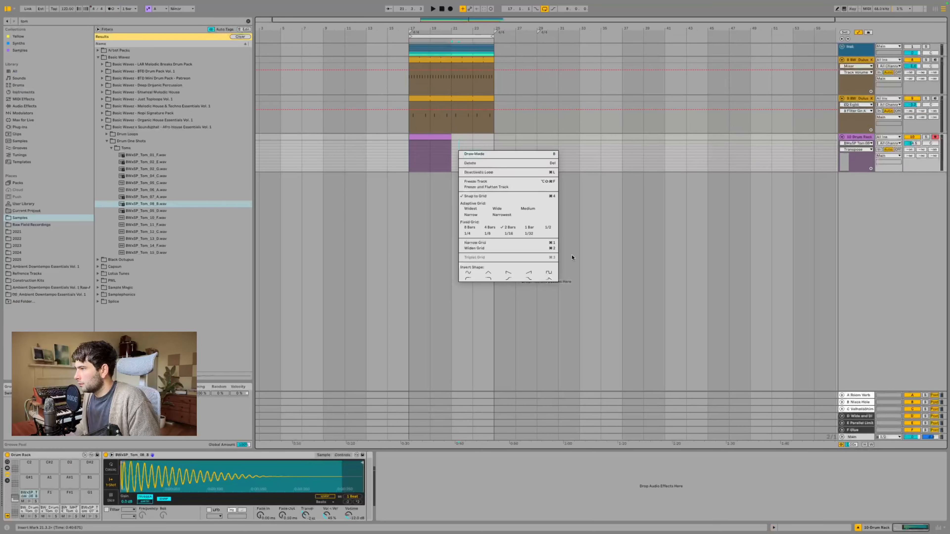
pyautogui.click(422, 157)
pyautogui.moveTo(452, 137); pyautogui.dragTo(487, 137)
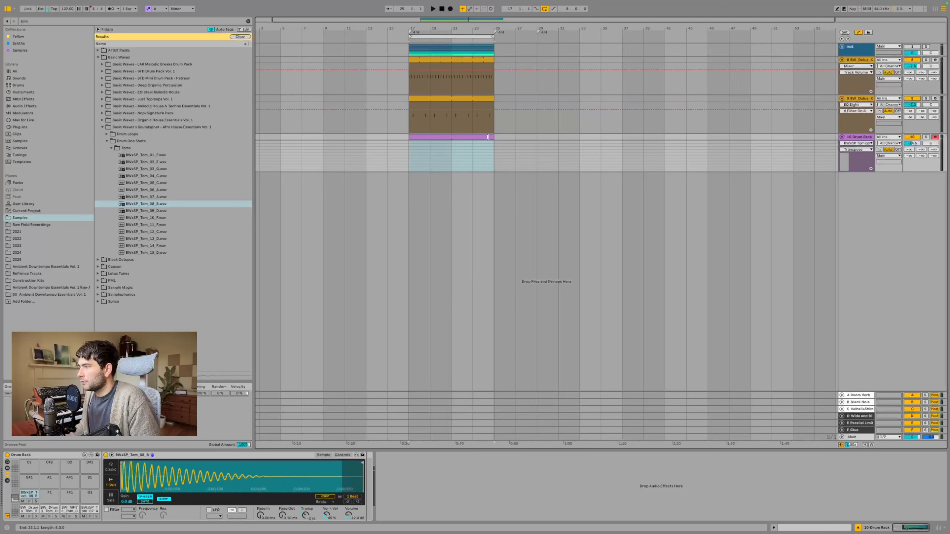
pyautogui.doubleClick(481, 135)
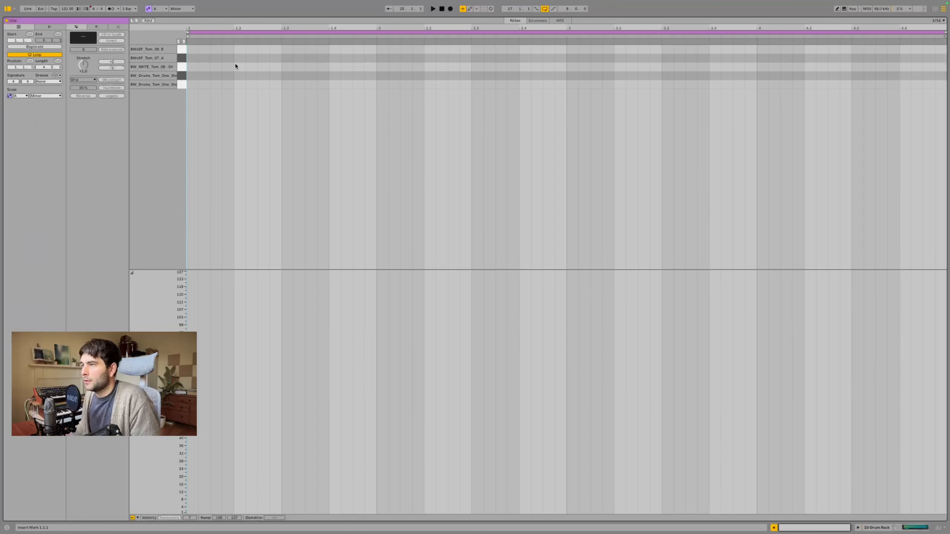
# Step: Try a Tom 08 note at 1.3.3 and at 1.4.4 against a Tom 06 note at 1.1.3
pyautogui.doubleClick(264, 49)
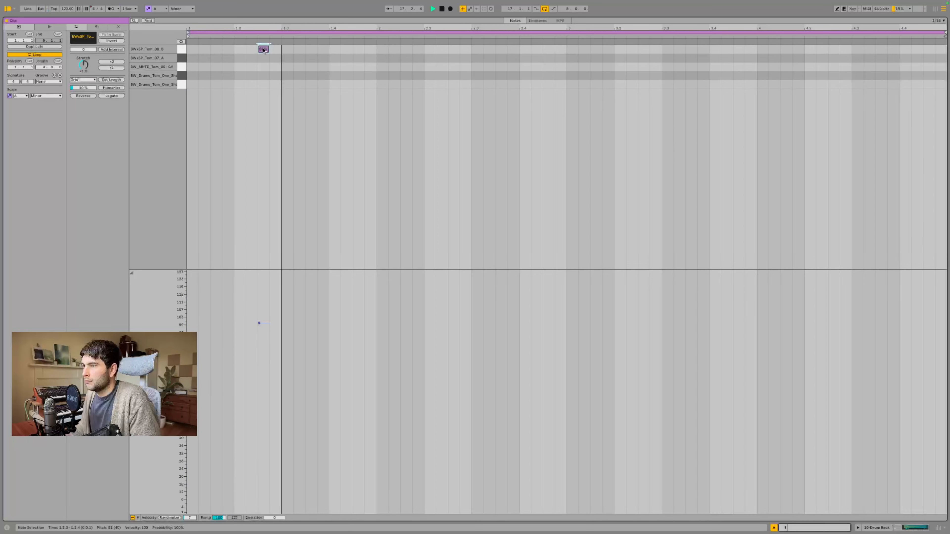
pyautogui.moveTo(264, 50); pyautogui.dragTo(312, 49)
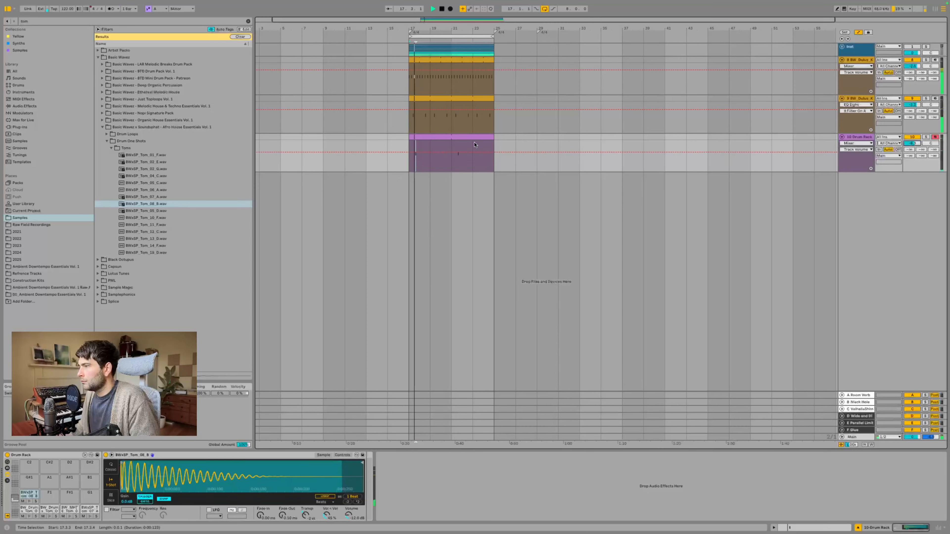
pyautogui.click(471, 138)
pyautogui.doubleClick(472, 138)
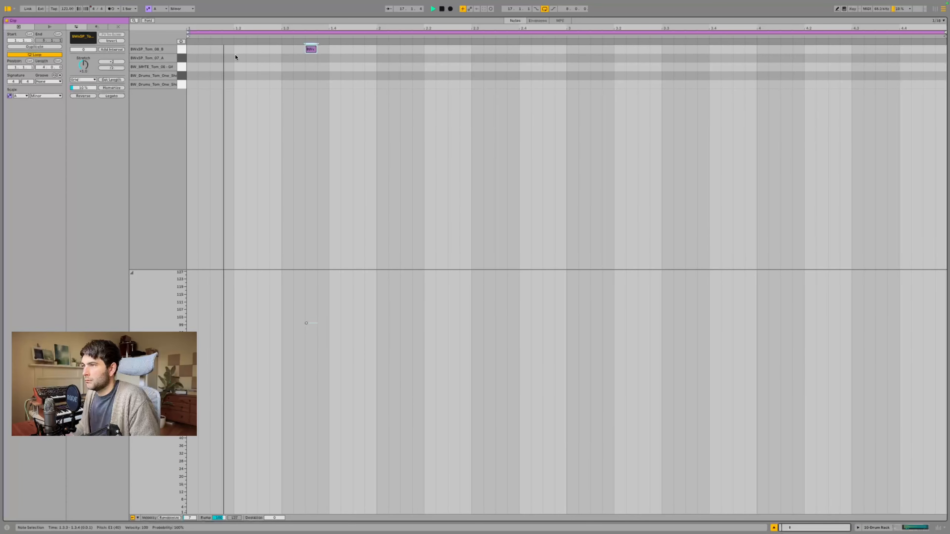
pyautogui.click(211, 66)
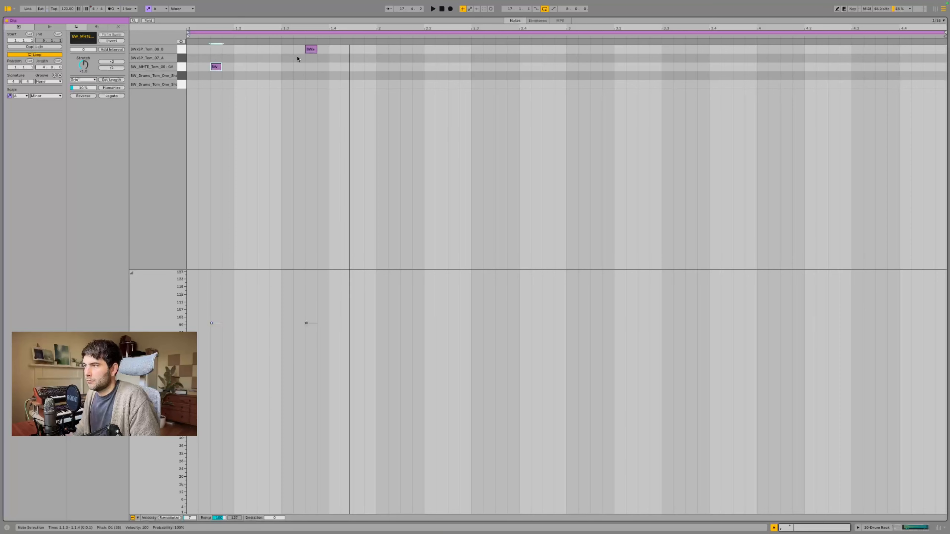
pyautogui.moveTo(311, 49); pyautogui.dragTo(371, 49)
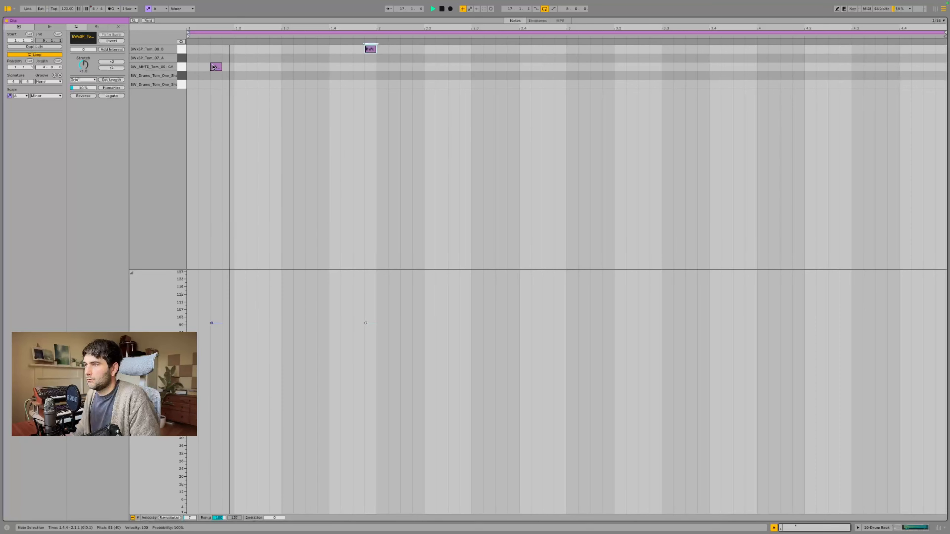
# Step: Remove the Tom 08 note, try Tom 06 alone at 1.2.4 and 1.1.3, and delete it
pyautogui.doubleClick(215, 67)
pyautogui.click(371, 49)
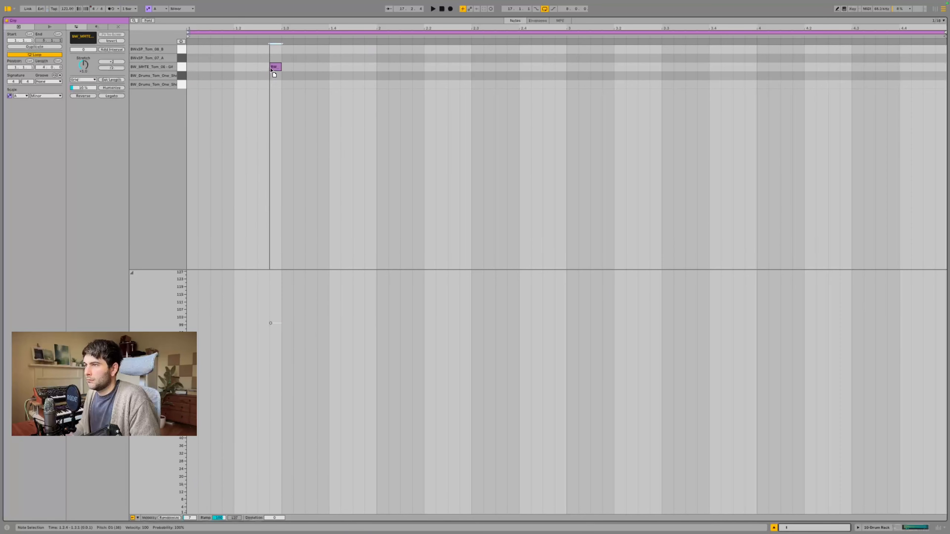
pyautogui.moveTo(272, 70); pyautogui.dragTo(216, 67)
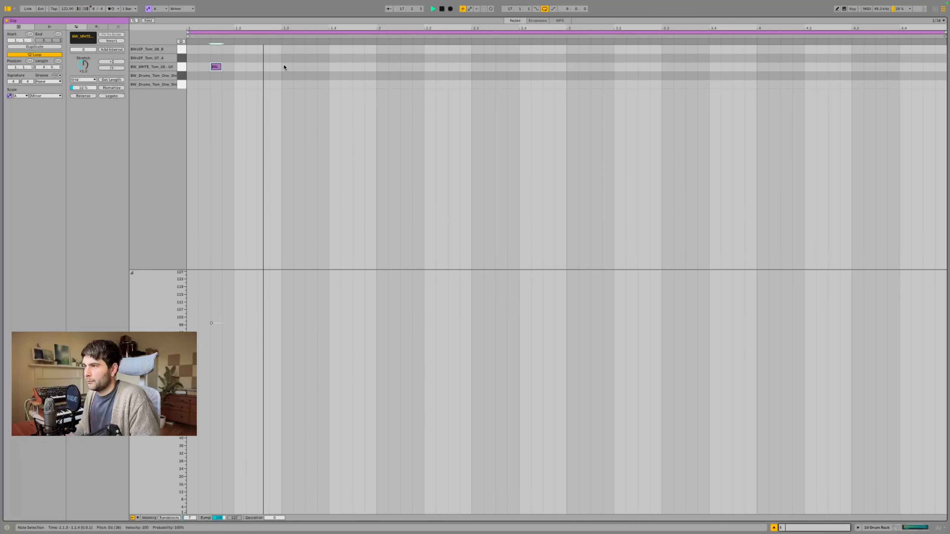
pyautogui.doubleClick(217, 68)
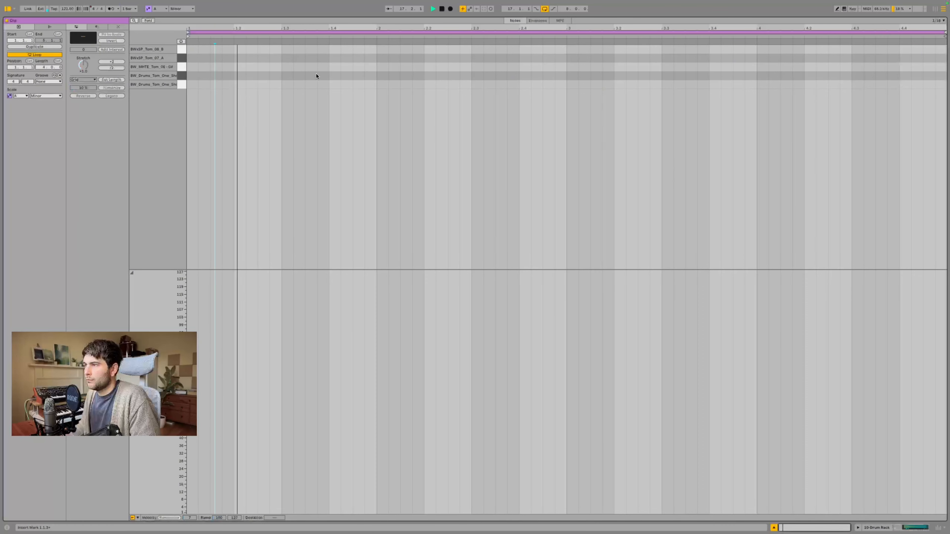
# Step: Program a one-bar tom pattern with the Sol tom at 1.1.4, the Rune tom at 1.3.3 and Tom 08 at 1.4.3
pyautogui.press('space')
pyautogui.doubleClick(226, 78)
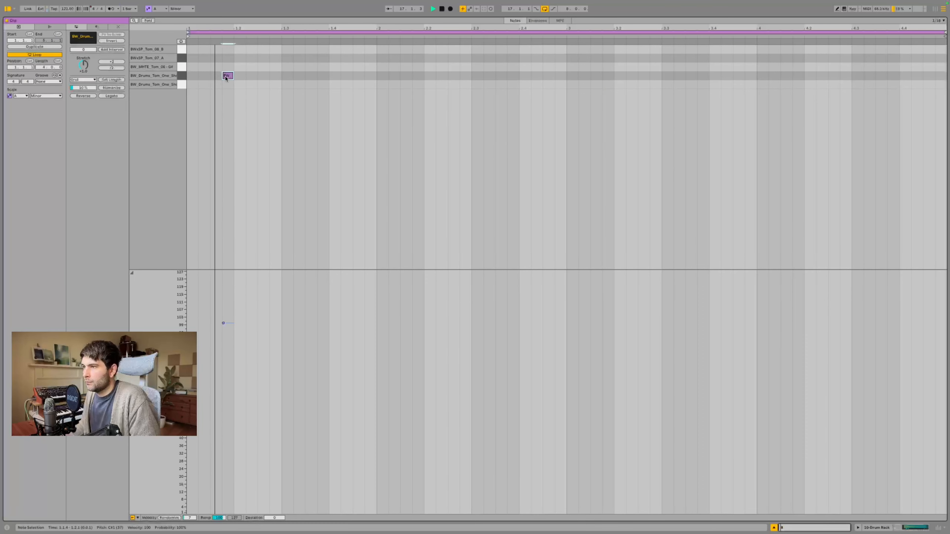
pyautogui.press('space')
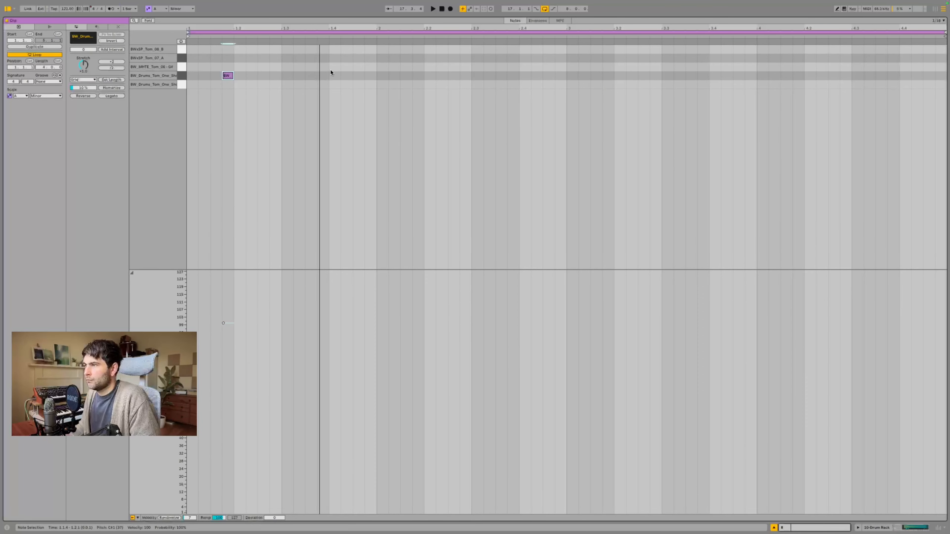
pyautogui.press('space')
pyautogui.doubleClick(322, 84)
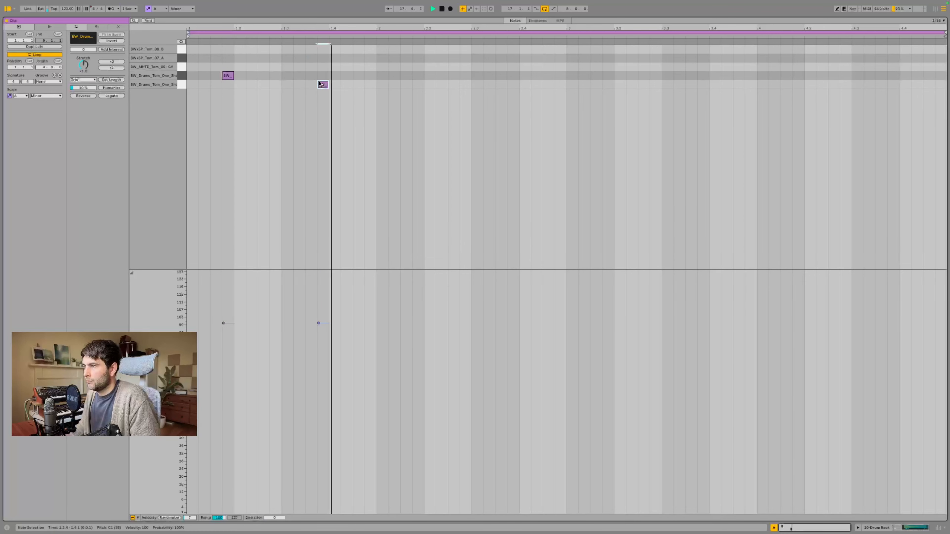
pyautogui.press('Left')
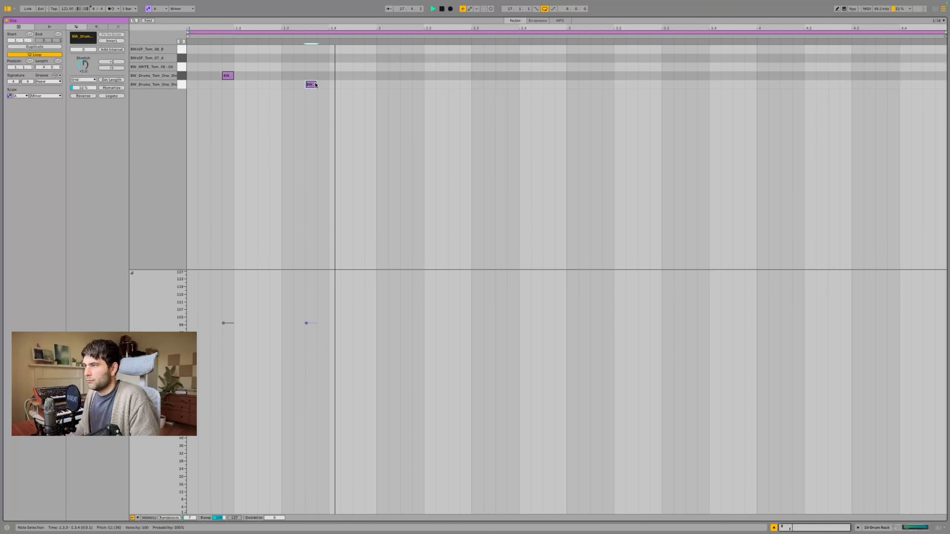
pyautogui.doubleClick(346, 49)
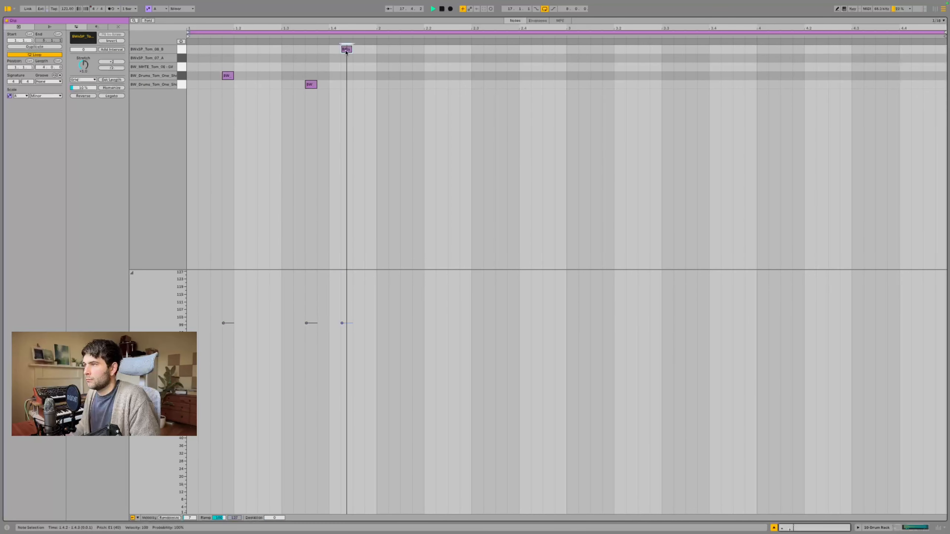
pyautogui.moveTo(346, 52)
pyautogui.mouseDown()
pyautogui.moveTo(369, 51)
pyautogui.moveTo(358, 51)
pyautogui.mouseUp()
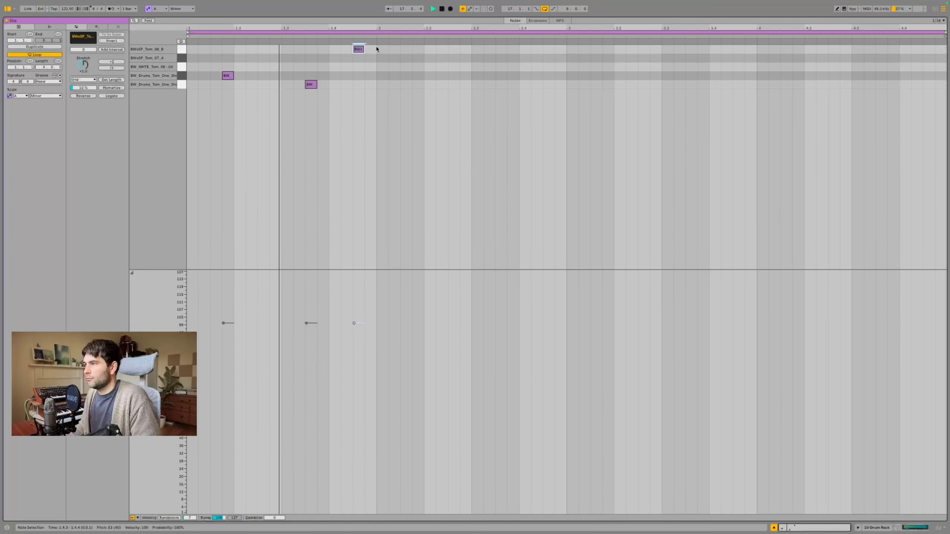
# Step: Duplicate the tom pattern into bar 2, delete its Sol note and move its Rune note to the Sol tom at 2.2.3
pyautogui.moveTo(377, 49); pyautogui.dragTo(154, 115)
pyautogui.hotkey('ctrl', 'd')
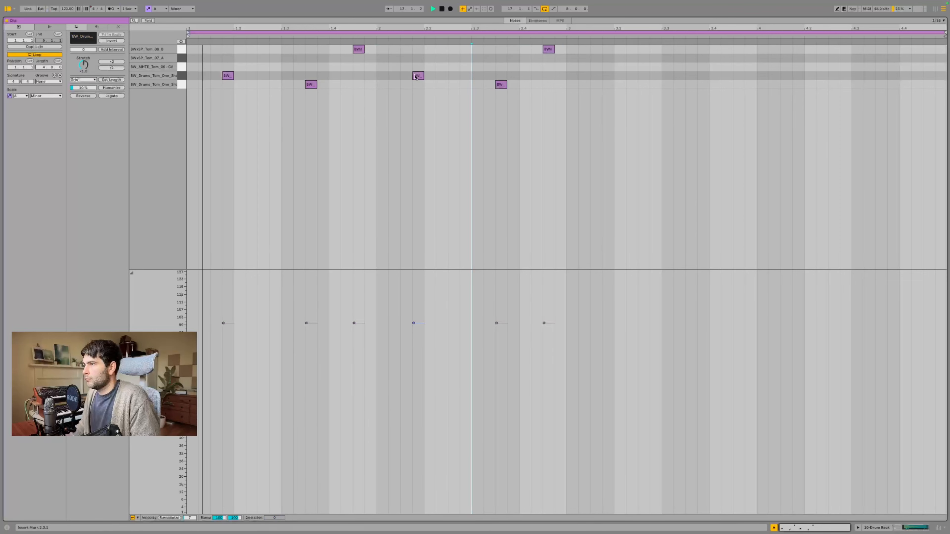
pyautogui.click(416, 76)
pyautogui.press('Delete')
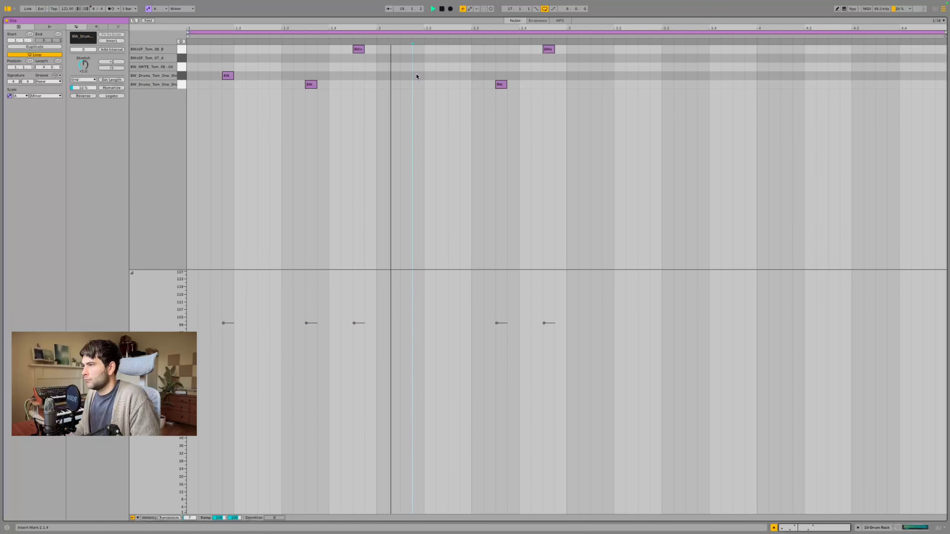
pyautogui.moveTo(502, 85); pyautogui.dragTo(455, 76)
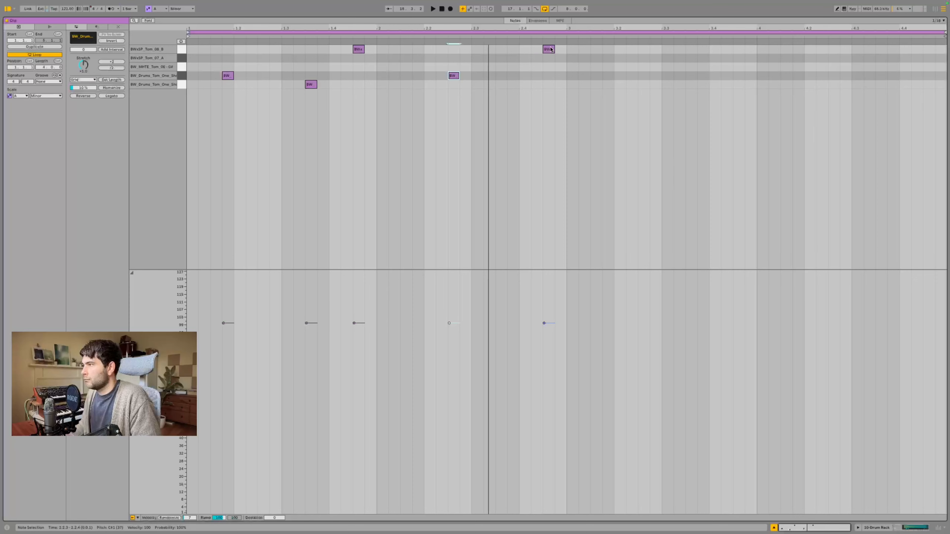
# Step: Rework the second bar's Tom 08 note and reactivate the Inst group to play the toms with the loop
pyautogui.moveTo(549, 50); pyautogui.dragTo(99, 163)
pyautogui.press('super+l')
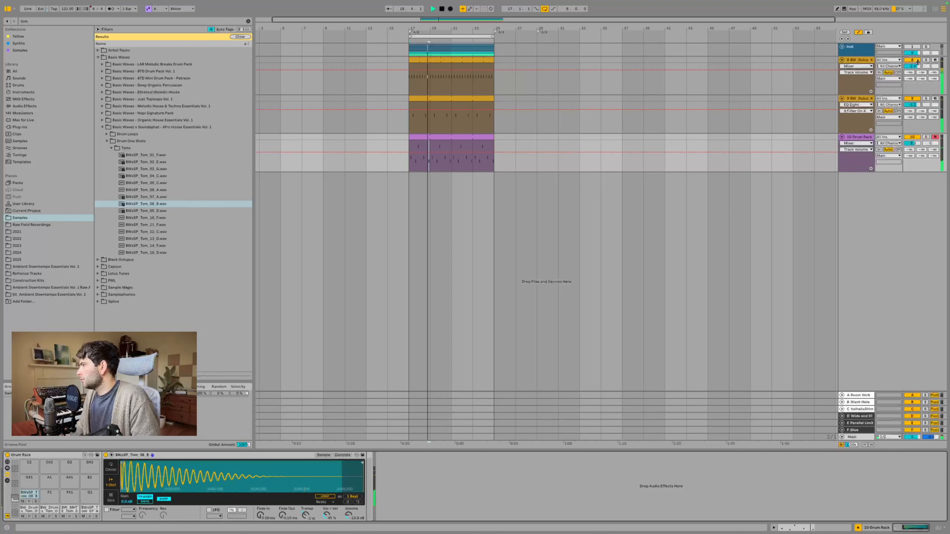
pyautogui.click(914, 47)
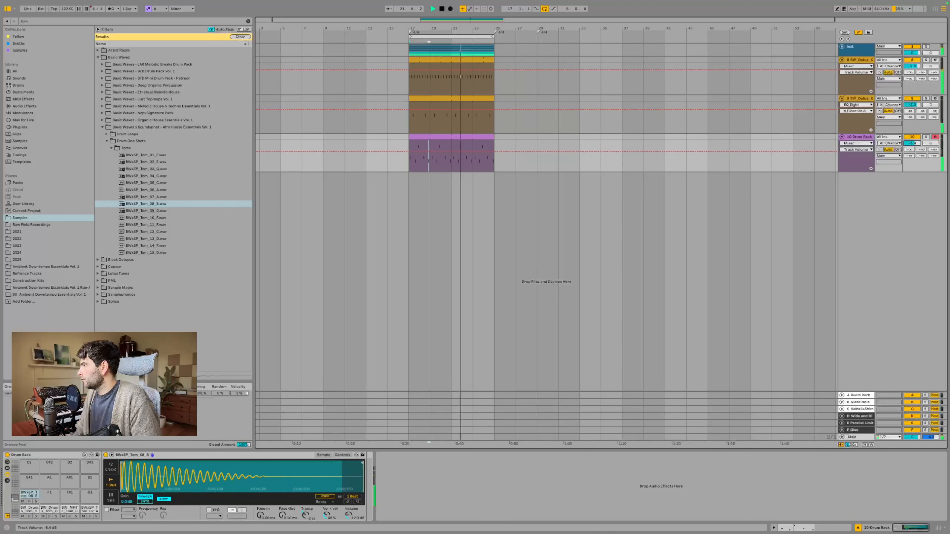
# Step: Restart the loop with the toms playing and review the notes in the two-bar tom clip
pyautogui.click(464, 134)
pyautogui.press('space')
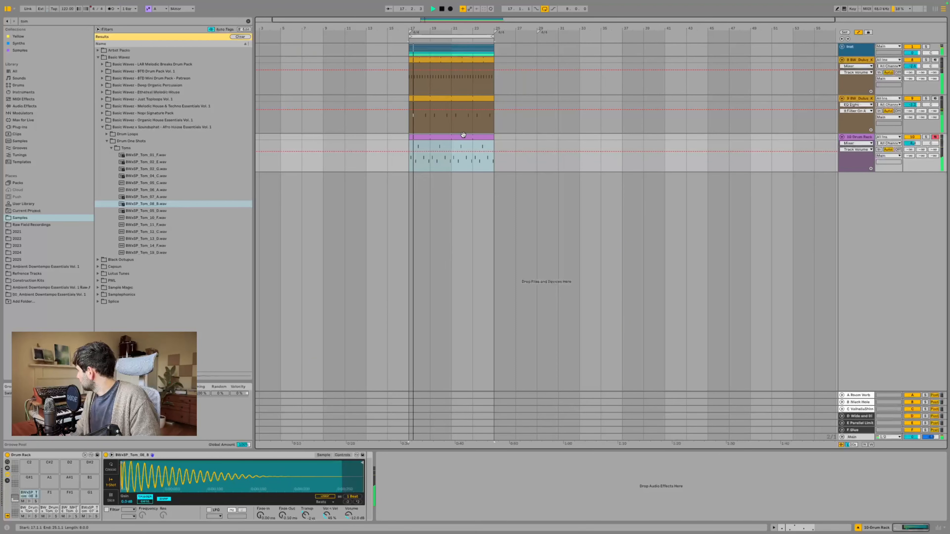
pyautogui.doubleClick(463, 135)
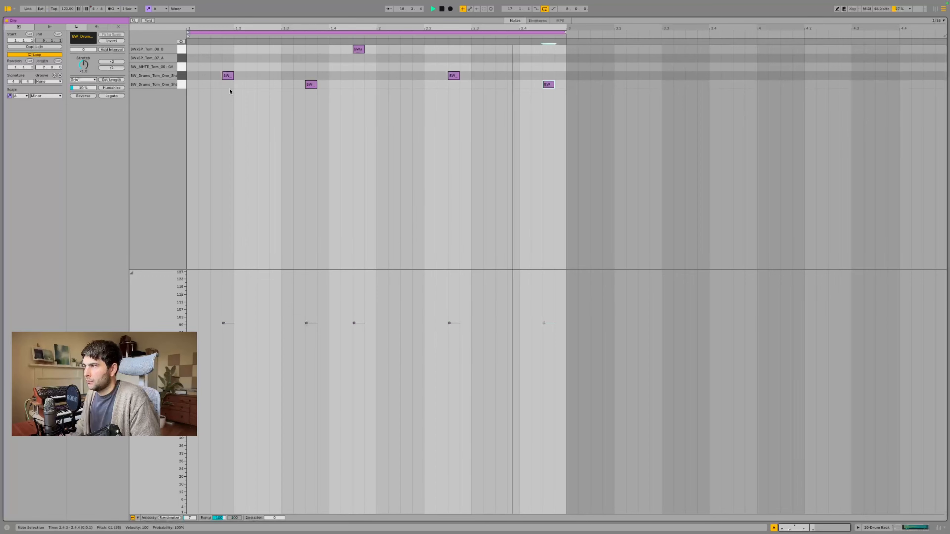
pyautogui.click(908, 529)
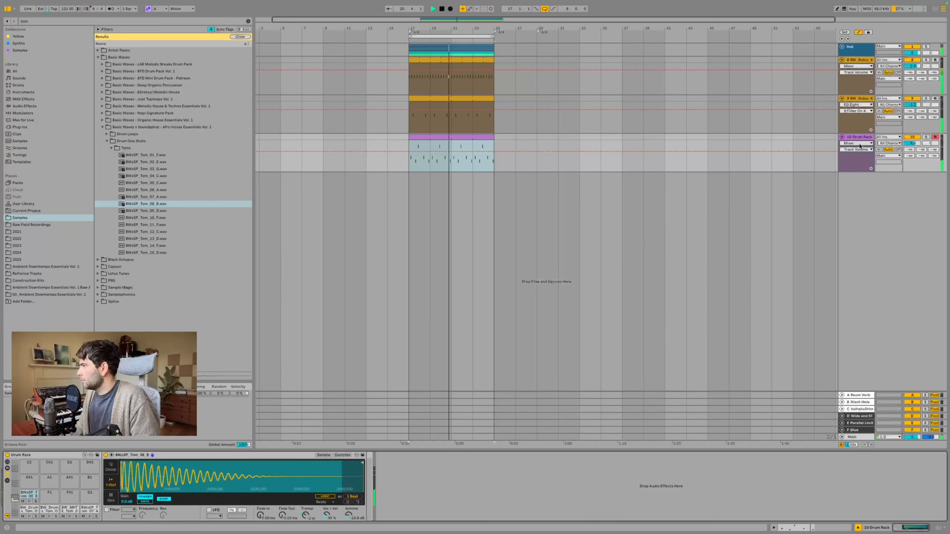
# Step: Expand the Inst group and check the device chains of the Diva, Kontakt, handpan texture and Audio tracks during playback
pyautogui.click(843, 48)
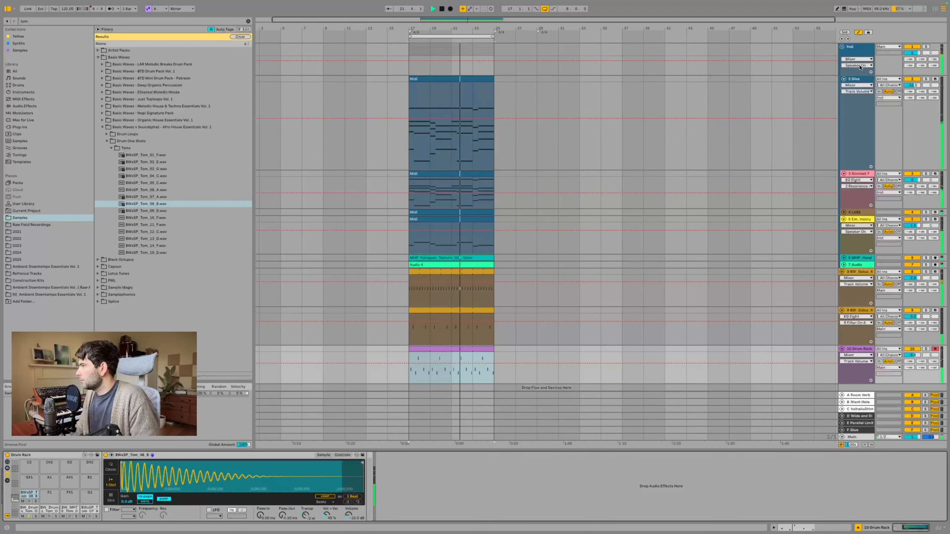
pyautogui.click(856, 79)
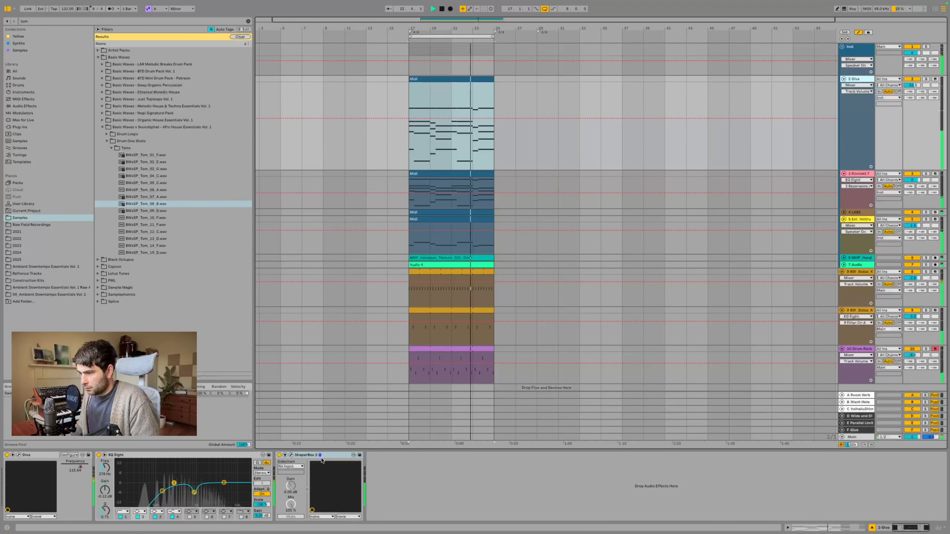
pyautogui.click(472, 187)
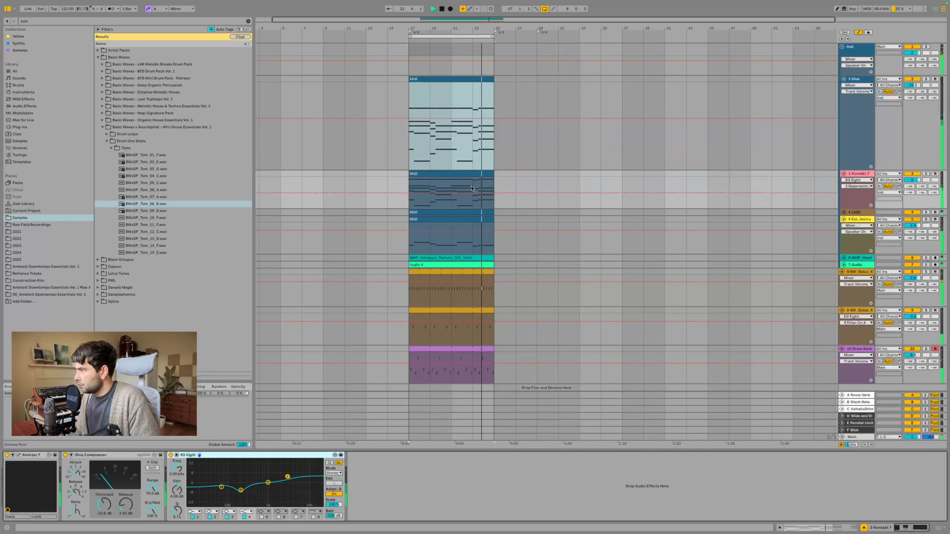
pyautogui.click(459, 259)
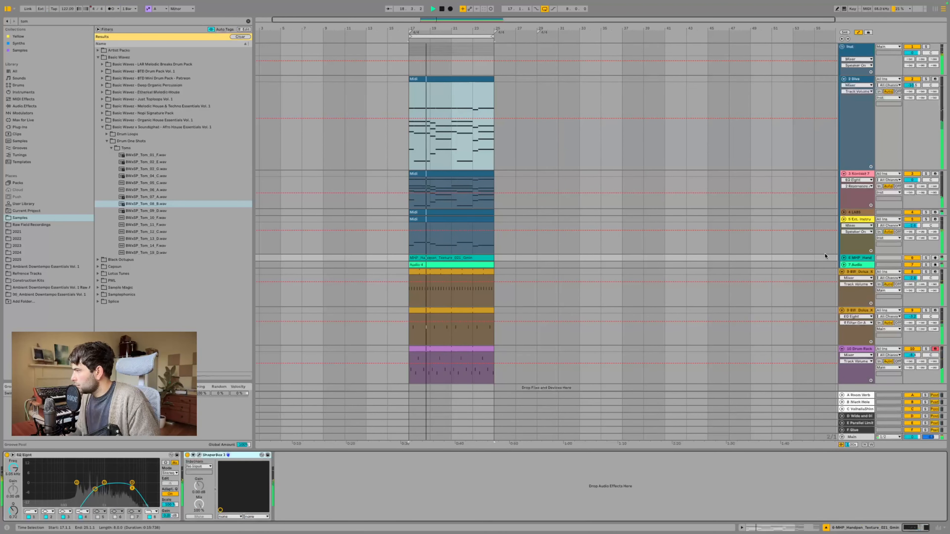
pyautogui.click(844, 258)
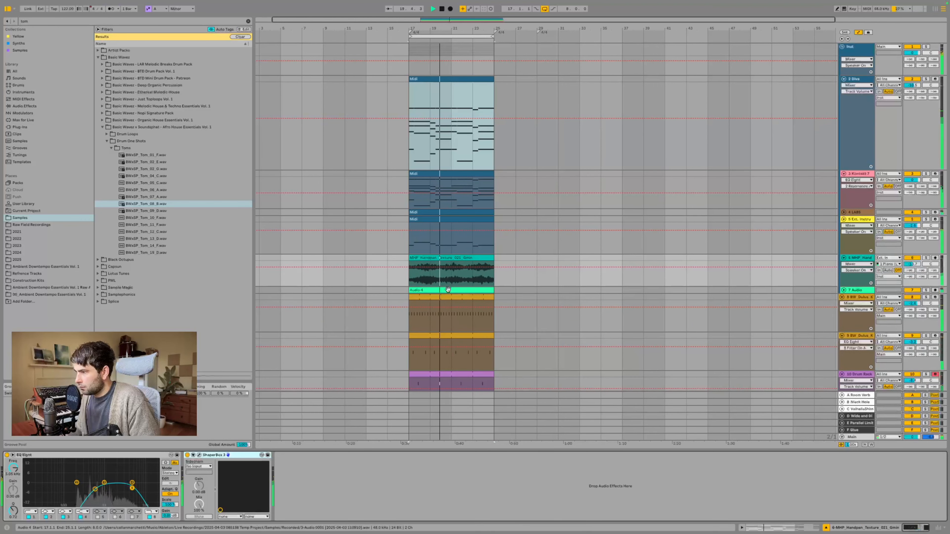
pyautogui.click(455, 262)
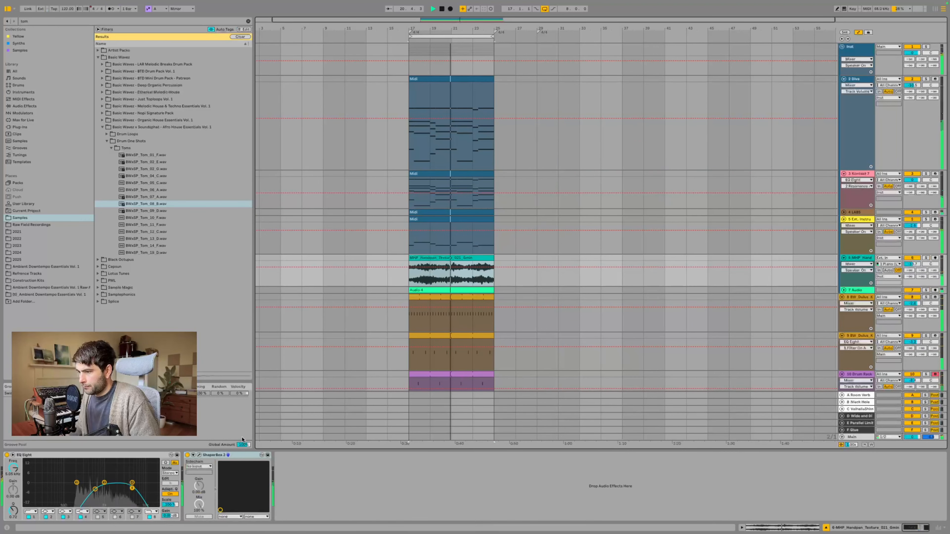
pyautogui.click(439, 290)
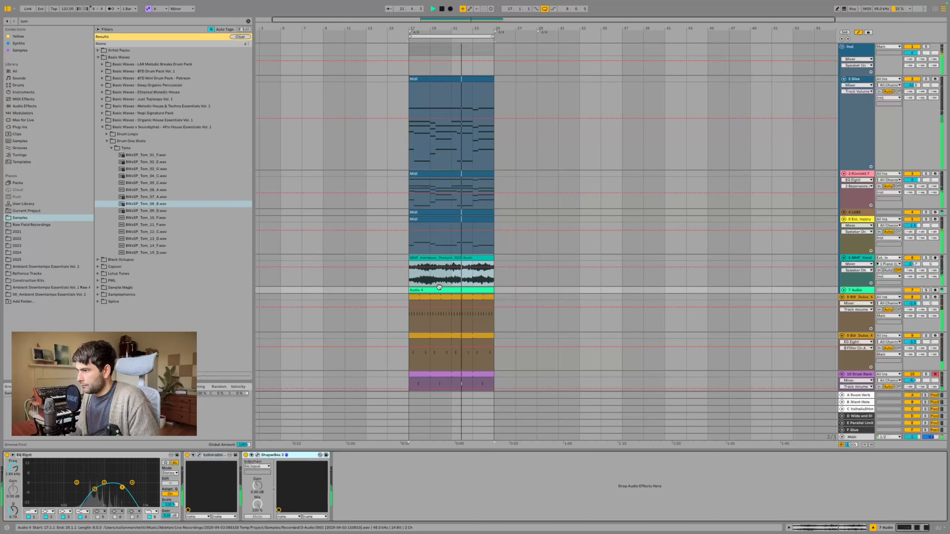
pyautogui.scroll(-2, 439, 289)
pyautogui.scroll(2, 607, 220)
# Step: Deactivate and collapse the Inst group, and add a new MIDI track below the tom Drum Rack
pyautogui.click(917, 47)
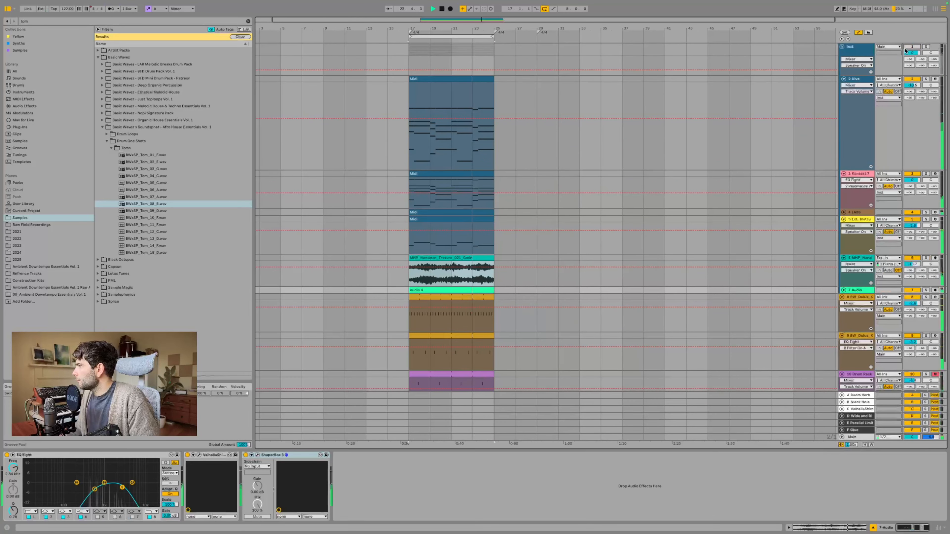
pyautogui.click(842, 47)
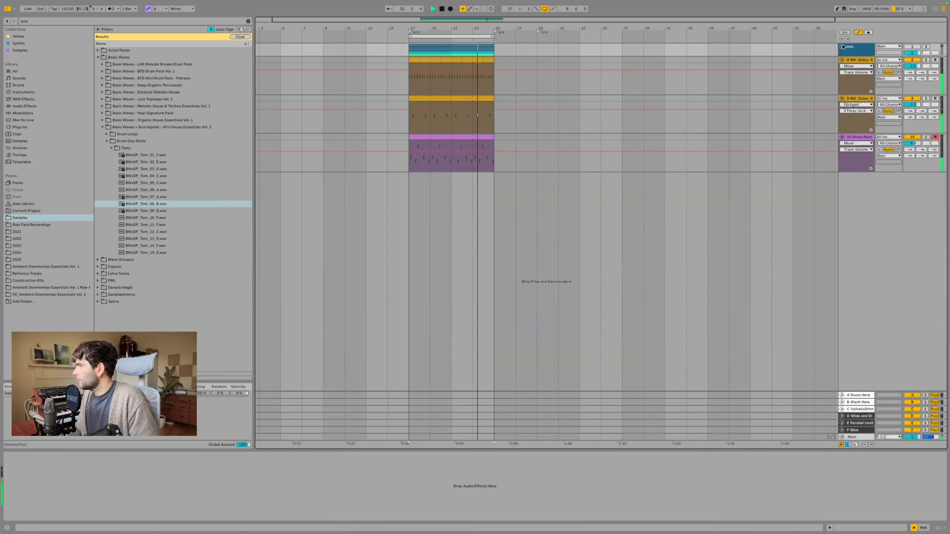
pyautogui.click(854, 139)
pyautogui.hotkey('ctrl', 'shift', 't')
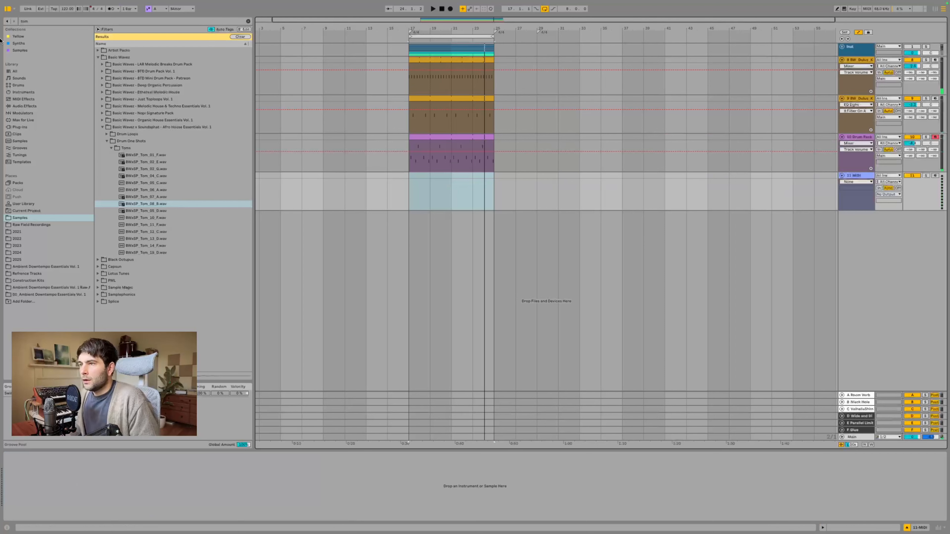
# Step: Search the samples for "hat shak" and audition the closed hats in the Gentle Hats and Shakers one-shots
pyautogui.click(40, 21)
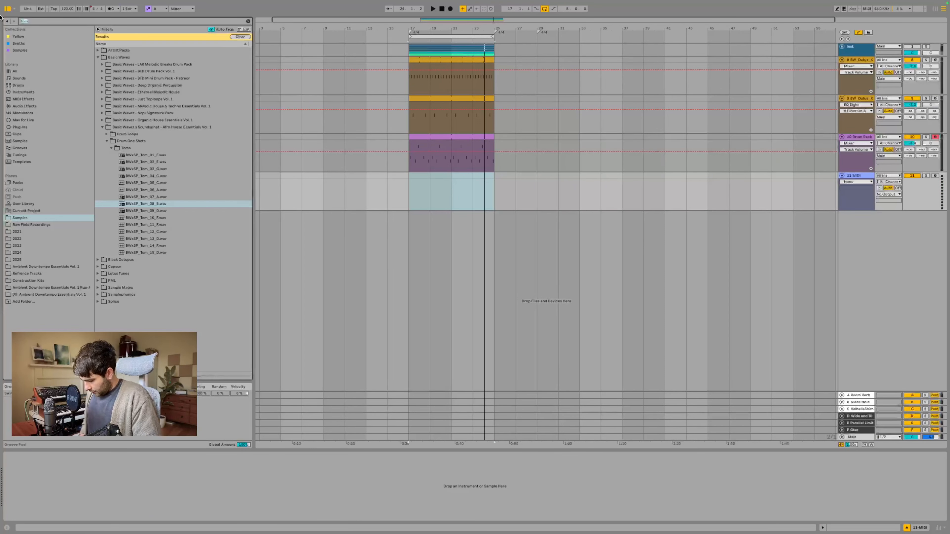
pyautogui.write('hat shak')
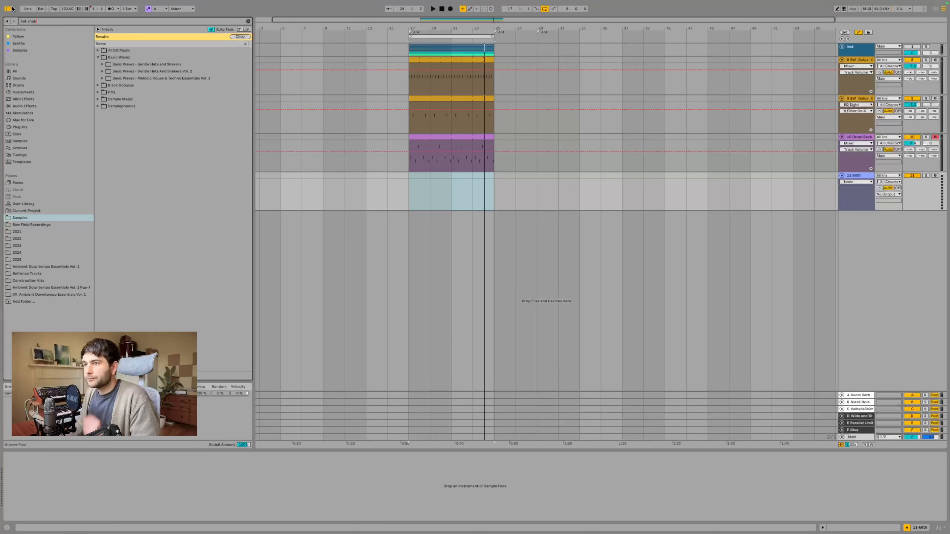
pyautogui.click(157, 64)
pyautogui.press('Right')
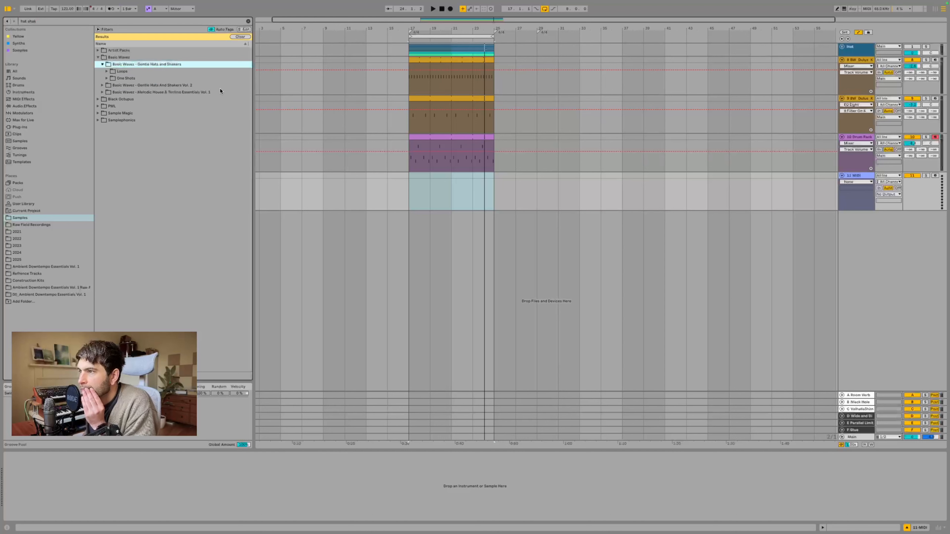
pyautogui.press('Down')
pyautogui.press('Down')
pyautogui.press('Right')
pyautogui.press('Down')
pyautogui.press('Down')
pyautogui.press('Down')
pyautogui.press('Down')
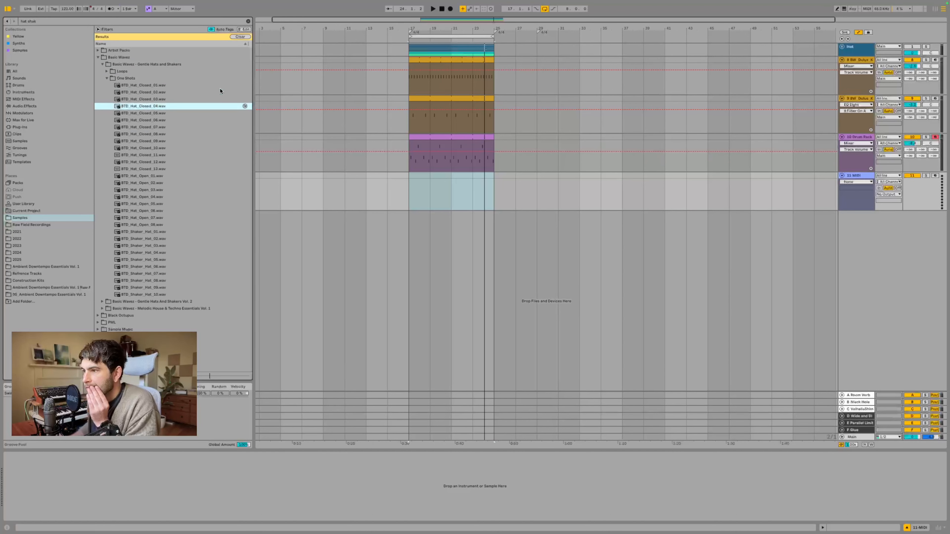
# Step: Load BTD_Shaker_Hat_01.wav onto the new MIDI track and create an empty two-bar clip at bar 17
pyautogui.click(138, 234)
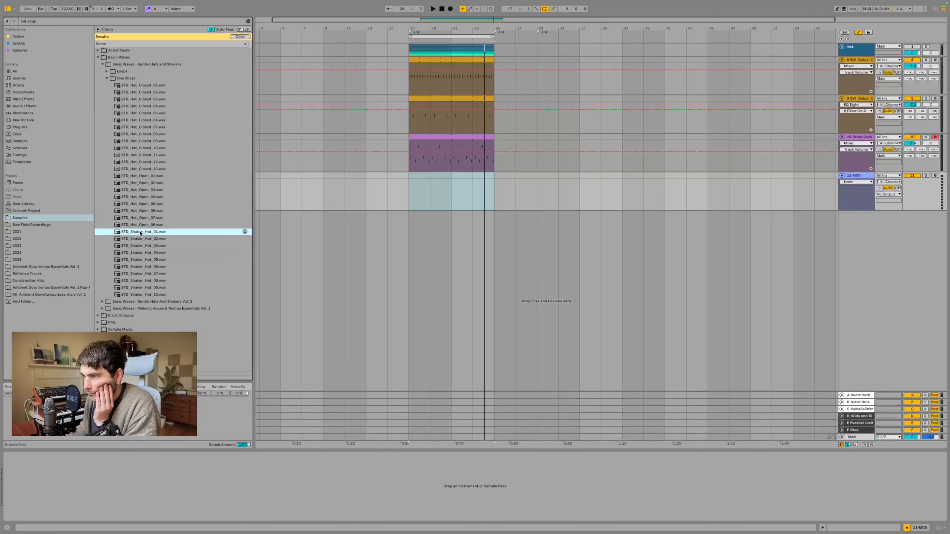
pyautogui.press('Return')
pyautogui.click(423, 186)
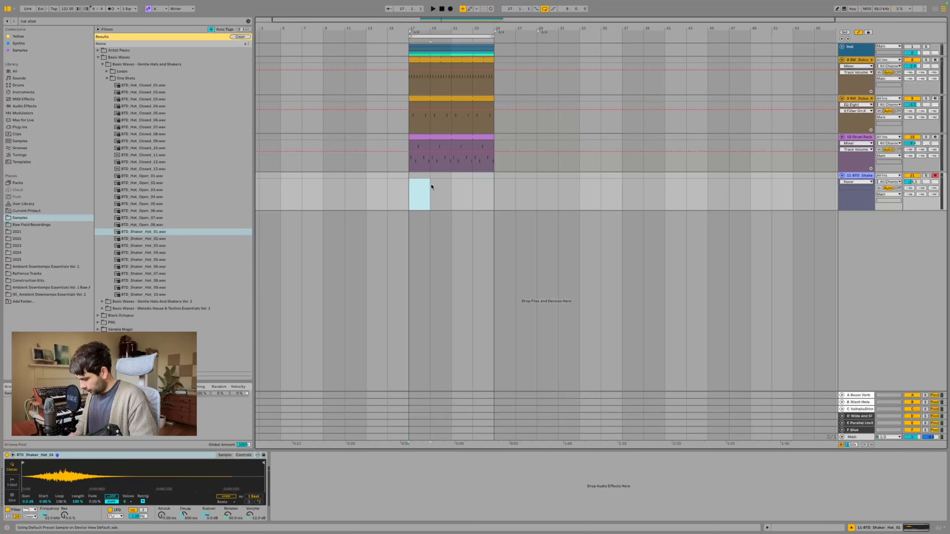
pyautogui.press('super+shift+m')
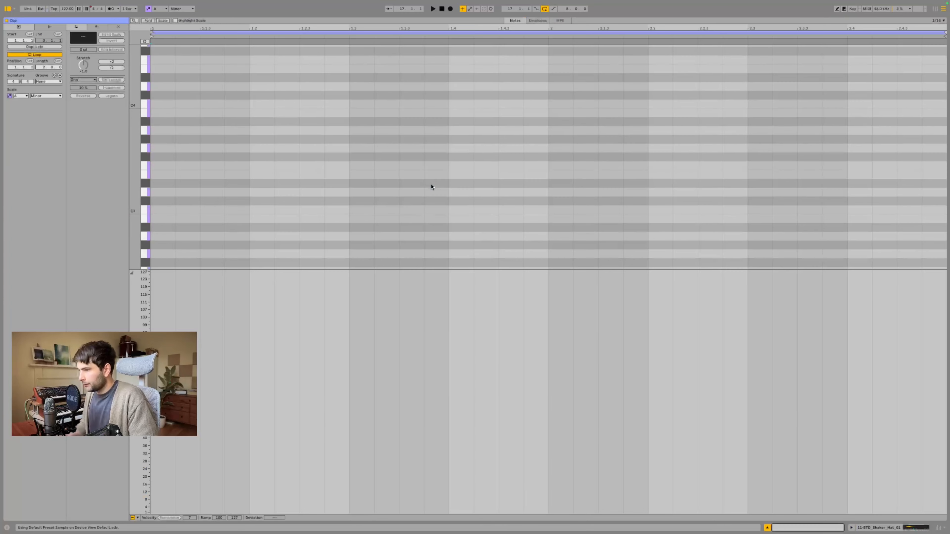
# Step: Program offbeat C3 shaker notes at 1.1.3, 1.2.3, 1.3.3 and 1.4.3, and loop the clip over one bar
pyautogui.doubleClick(207, 166)
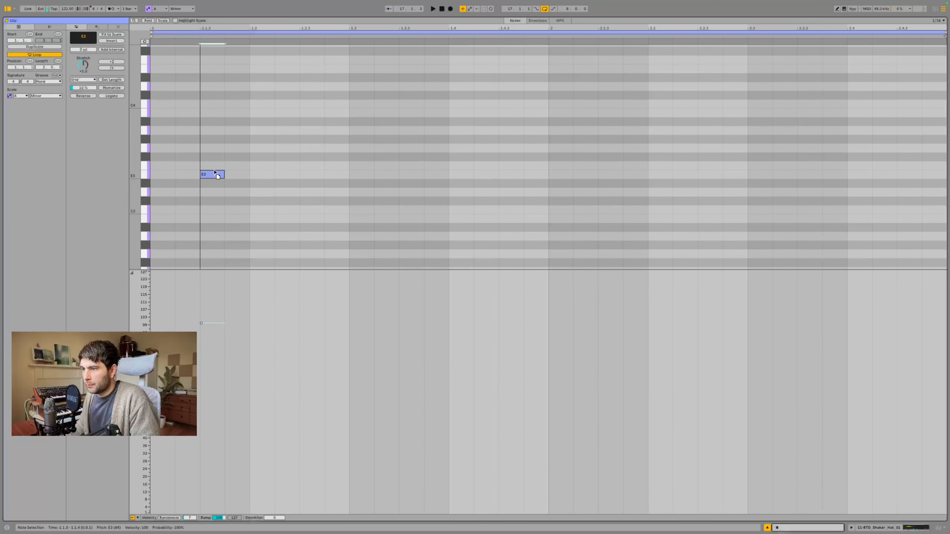
pyautogui.doubleClick(418, 211)
pyautogui.moveTo(549, 206); pyautogui.dragTo(151, 262)
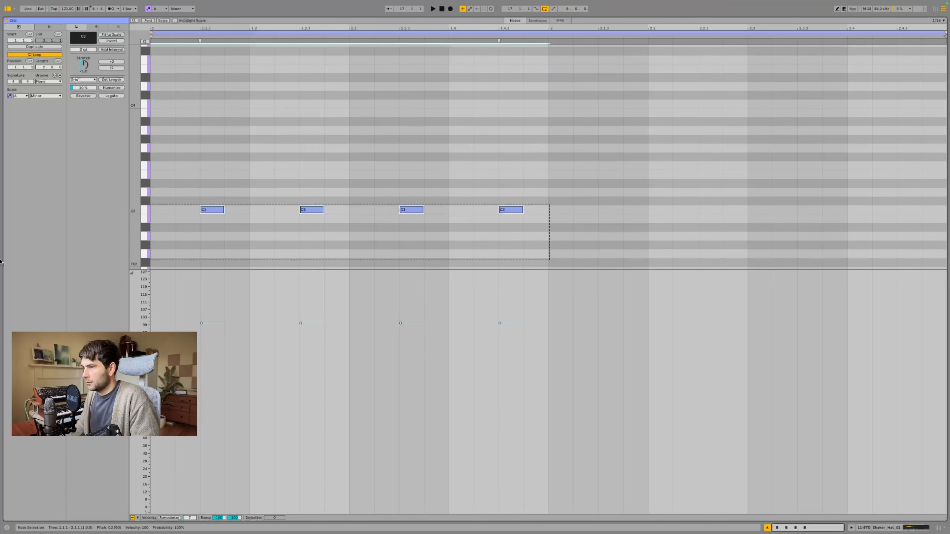
pyautogui.press('super+l')
pyautogui.press('space')
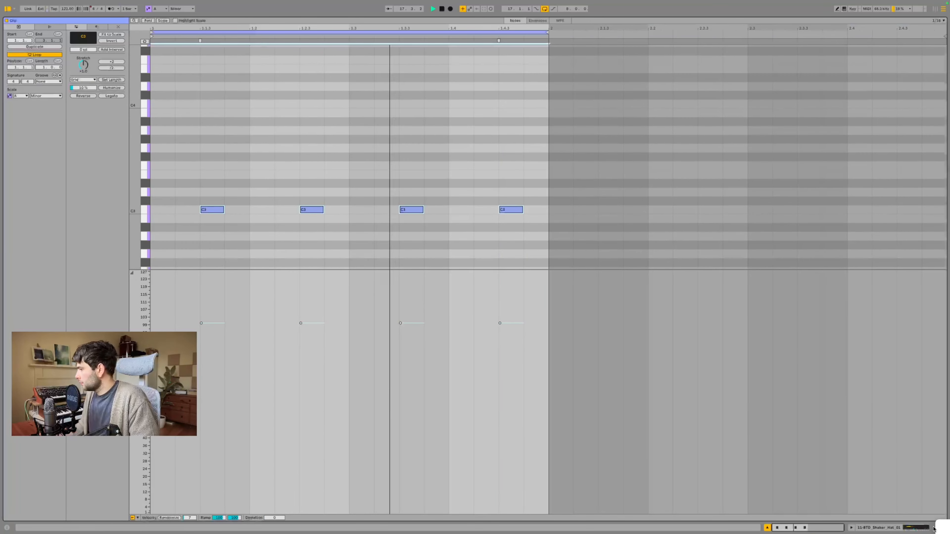
# Step: Extend the shaker clip to bar 25 and set its track volume to about -10.7 dB during playback
pyautogui.click(870, 528)
pyautogui.press('space')
pyautogui.moveTo(430, 178); pyautogui.dragTo(494, 177)
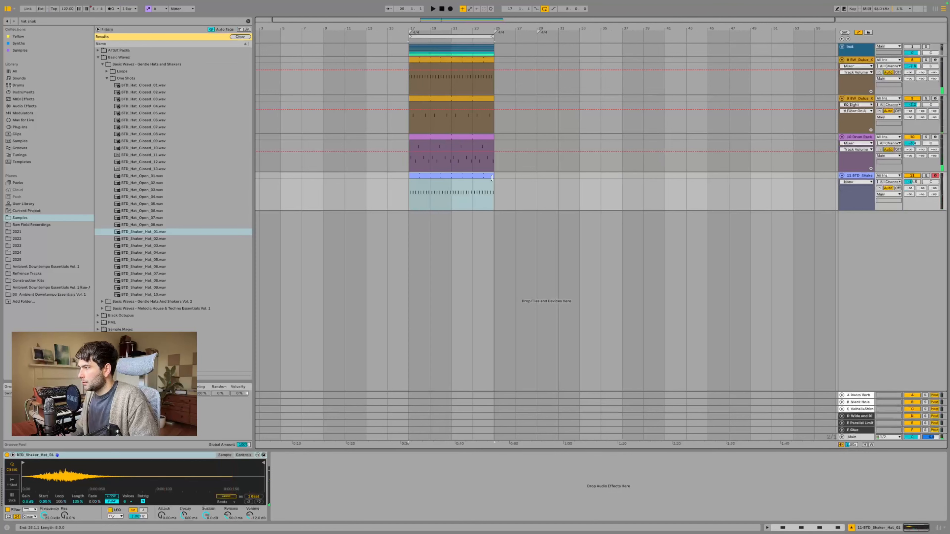
pyautogui.press('space')
pyautogui.moveTo(912, 182); pyautogui.dragTo(912, 185)
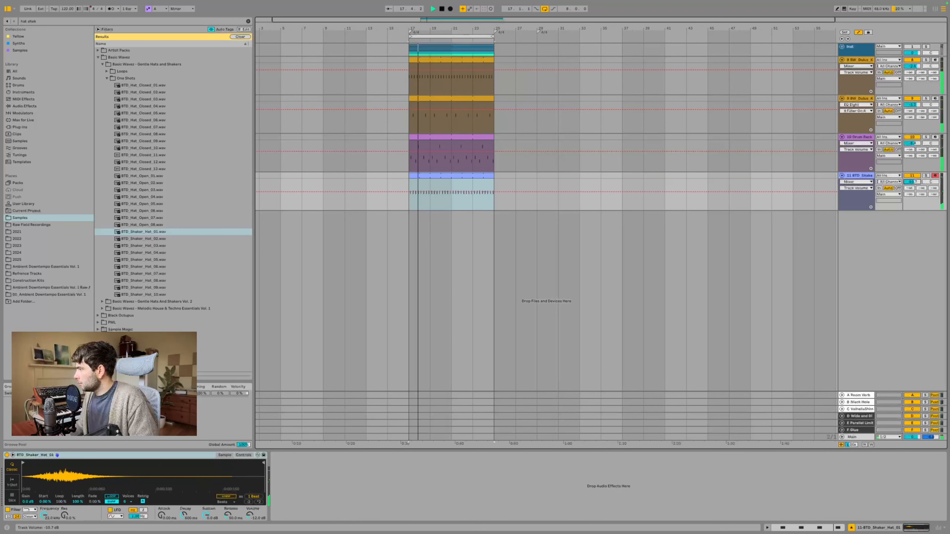
# Step: Add another MIDI track below the shaker track and stop playback
pyautogui.click(871, 176)
pyautogui.press('super+shift+t')
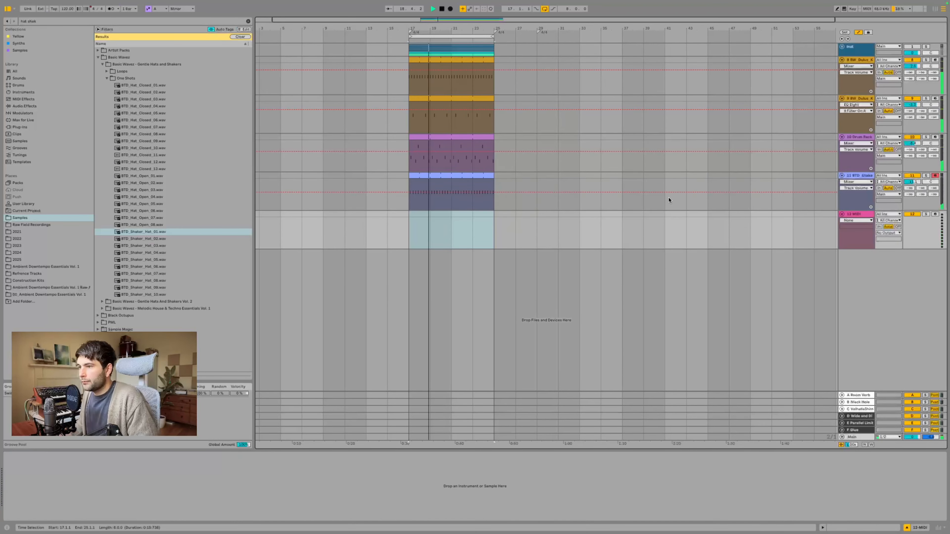
pyautogui.press('space')
# Step: Audition the open and closed hat one-shots in the Gentle Hats and Shakers pack for a second hat layer
pyautogui.click(184, 218)
pyautogui.click(152, 176)
pyautogui.click(151, 162)
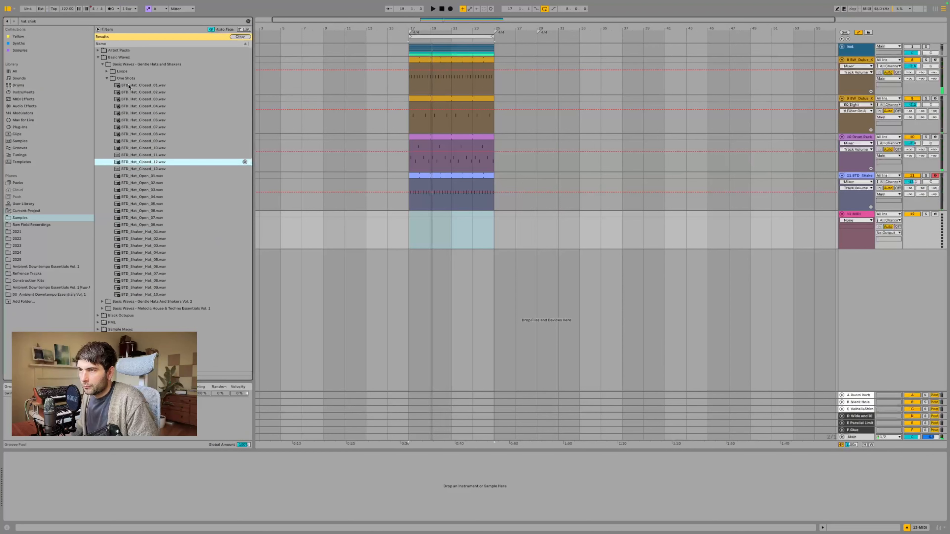
pyautogui.click(149, 155)
pyautogui.click(150, 148)
pyautogui.click(149, 127)
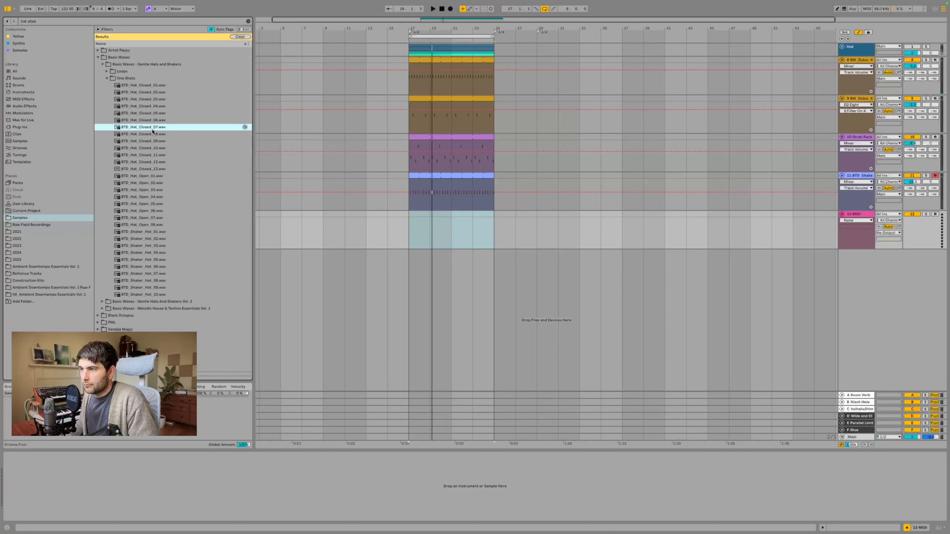
pyautogui.click(150, 113)
pyautogui.click(149, 99)
pyautogui.click(144, 86)
pyautogui.click(127, 99)
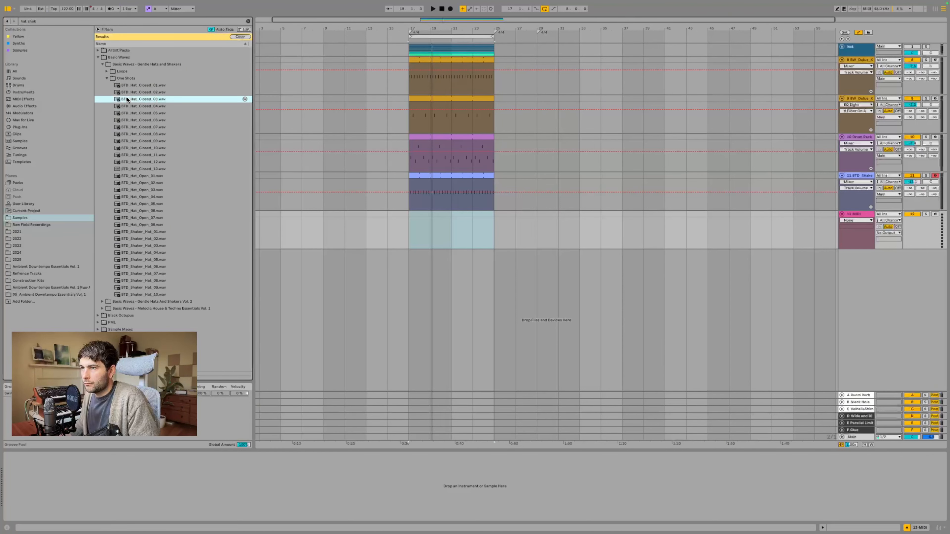
# Step: Load BTD_Hat_Closed_03.wav onto the new MIDI track and create an empty two-bar clip at bar 17
pyautogui.doubleClick(134, 99)
pyautogui.click(429, 229)
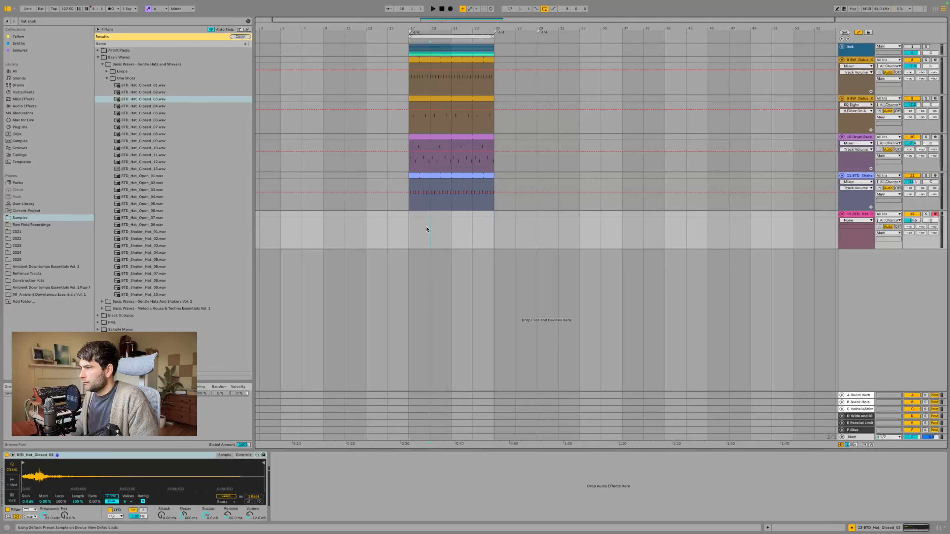
pyautogui.press('super+shift+m')
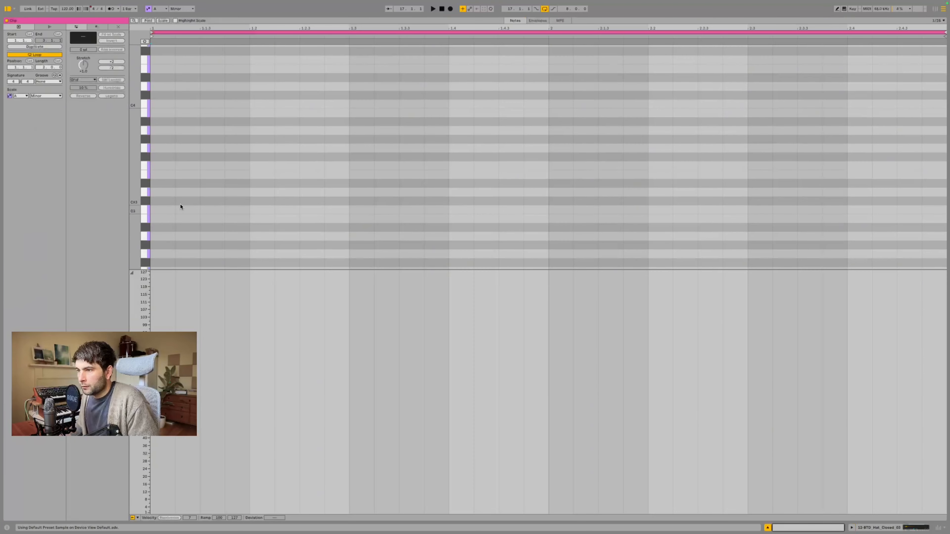
# Step: Program four sixteenth C3 hat notes with varied velocities, accenting the third, and duplicate the beat to fill both bars
pyautogui.doubleClick(162, 210)
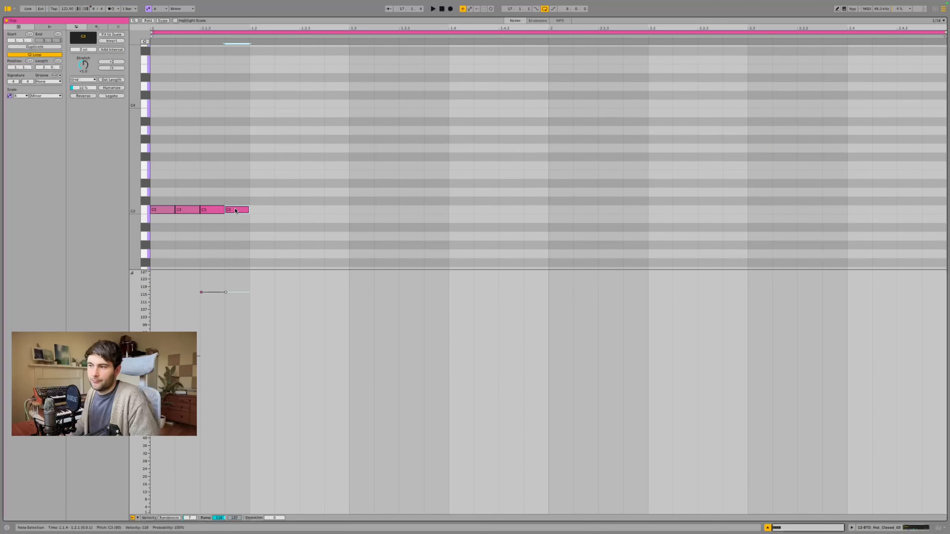
pyautogui.hotkey('ctrl', 'a')
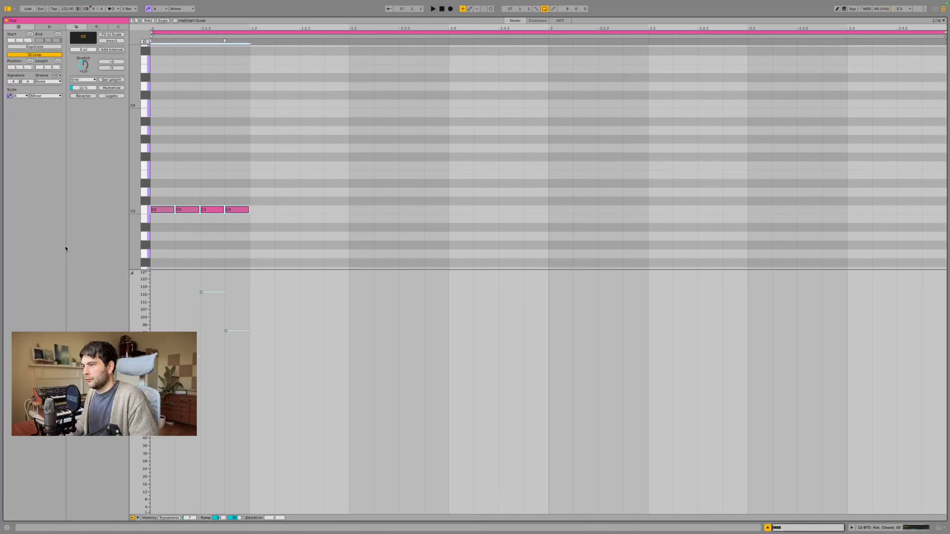
pyautogui.hotkey('ctrl', 'd')
pyautogui.hotkey('ctrl', 'd')
pyautogui.hotkey('ctrl', 'd')
pyautogui.hotkey('ctrl', 'd')
pyautogui.hotkey('ctrl', 'd')
pyautogui.hotkey('ctrl', 'd')
pyautogui.hotkey('ctrl', 'd')
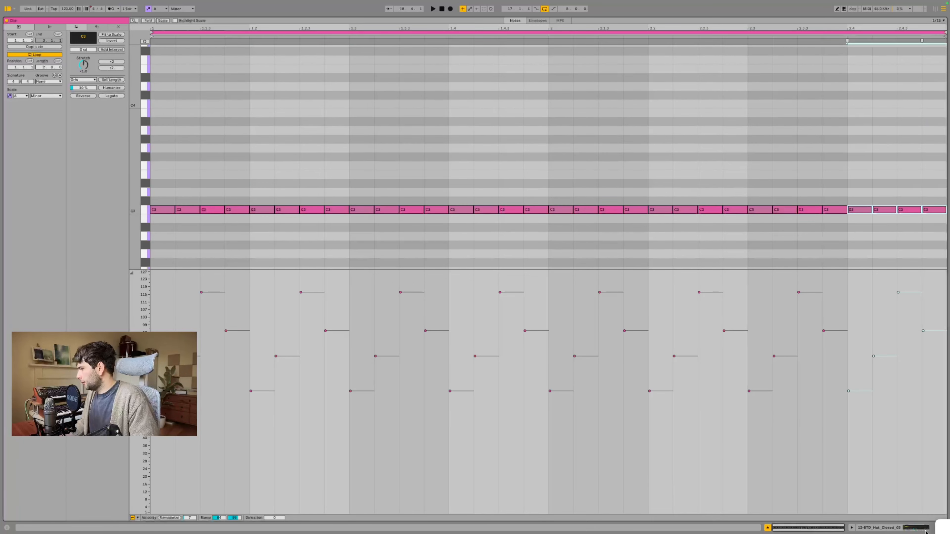
pyautogui.click(926, 531)
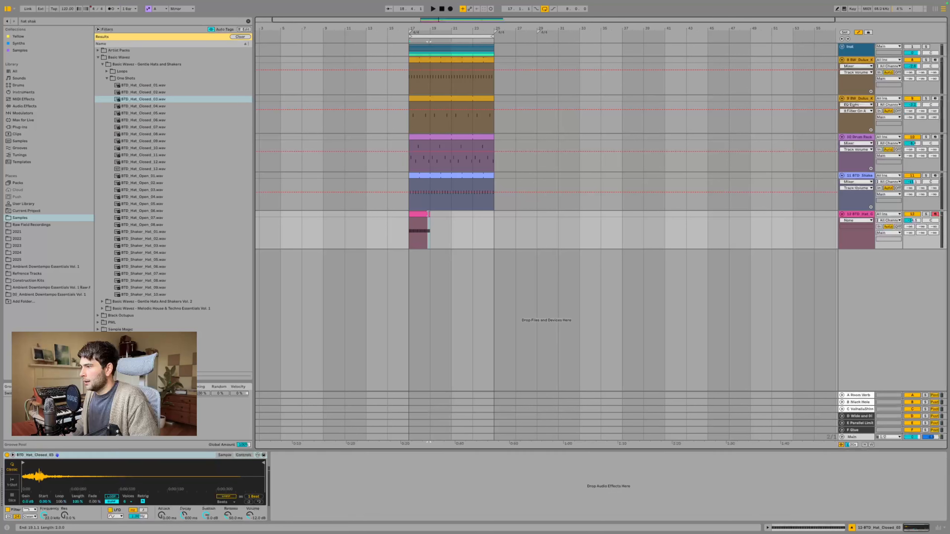
# Step: Extend the closed-hat clip to bar 25 and set the hat track's volume to about -16.6 dB
pyautogui.moveTo(433, 212); pyautogui.dragTo(503, 217)
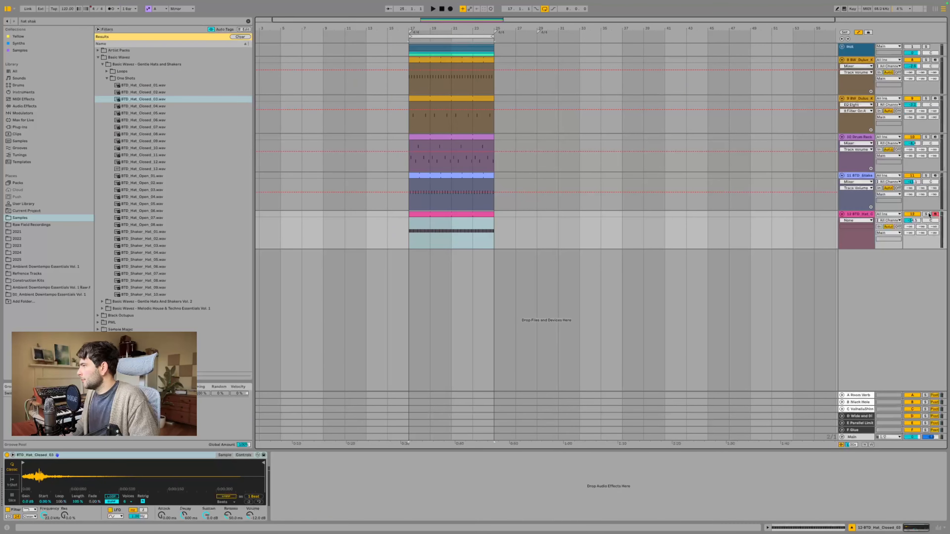
pyautogui.moveTo(907, 221); pyautogui.dragTo(910, 221)
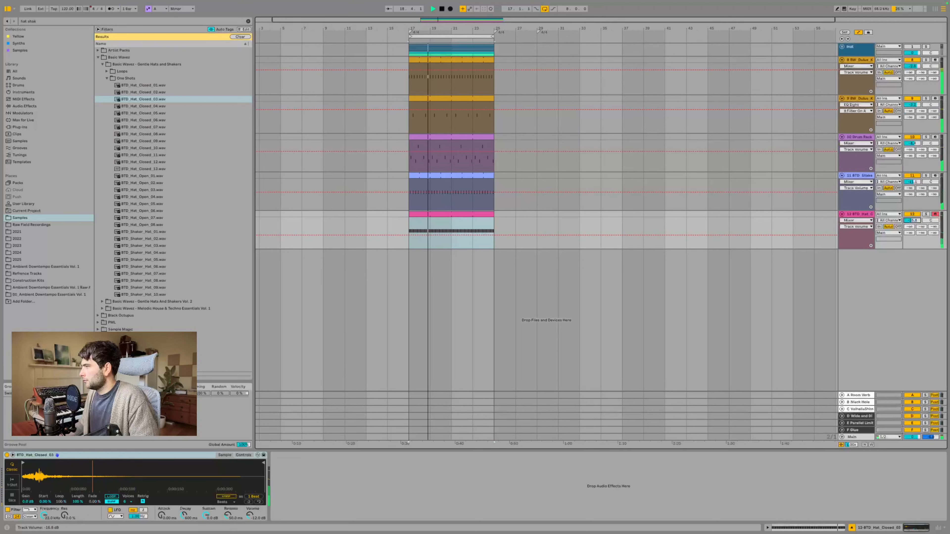
# Step: Try repeating the first six hat notes across the clip so the accents fall every six sixteenths
pyautogui.doubleClick(456, 216)
pyautogui.moveTo(300, 193); pyautogui.dragTo(151, 214)
pyautogui.hotkey('ctrl', 'd')
pyautogui.hotkey('ctrl', 'd')
pyautogui.hotkey('ctrl', 'd')
pyautogui.hotkey('ctrl', 'd')
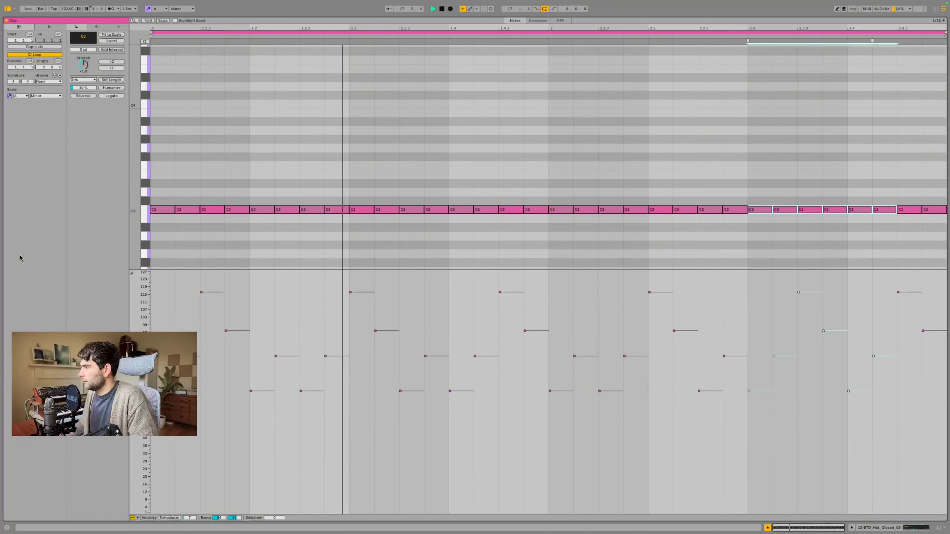
pyautogui.hotkey('ctrl', 'd')
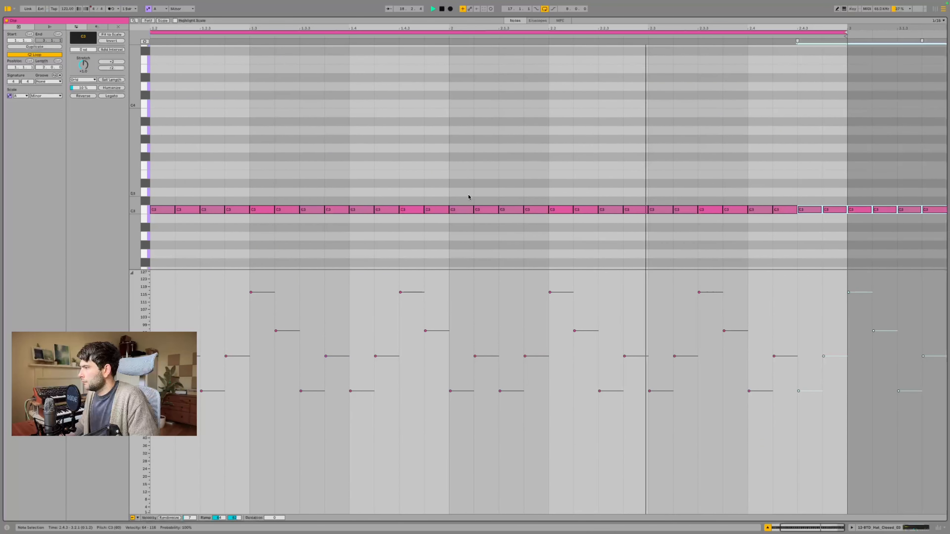
pyautogui.hscroll(-3, 470, 197)
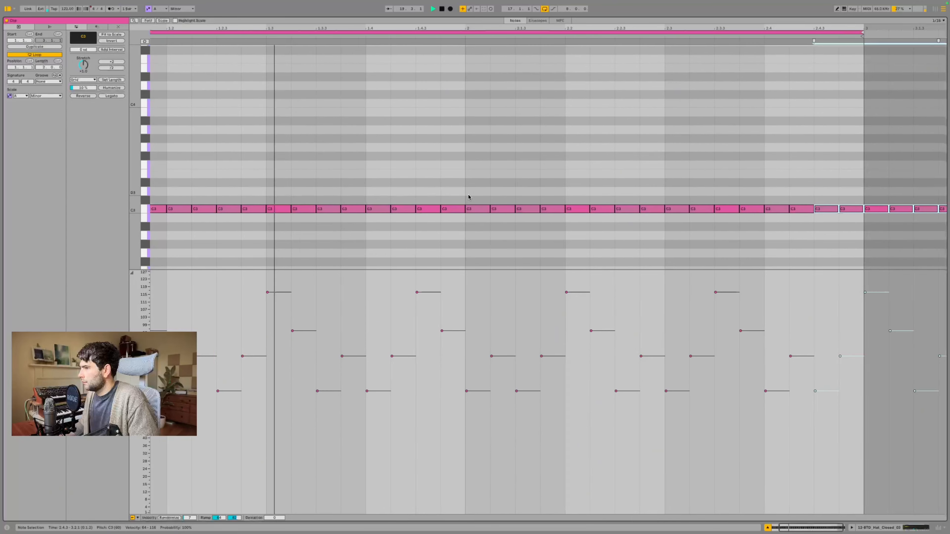
# Step: Undo the six-note duplications, close the note editor and reselect the hat clip in the arrangement
pyautogui.hotkey('ctrl', 'z')
pyautogui.hotkey('ctrl', 'z')
pyautogui.hotkey('ctrl', 'z')
pyautogui.hotkey('ctrl', 'z')
pyautogui.hotkey('ctrl', 'z')
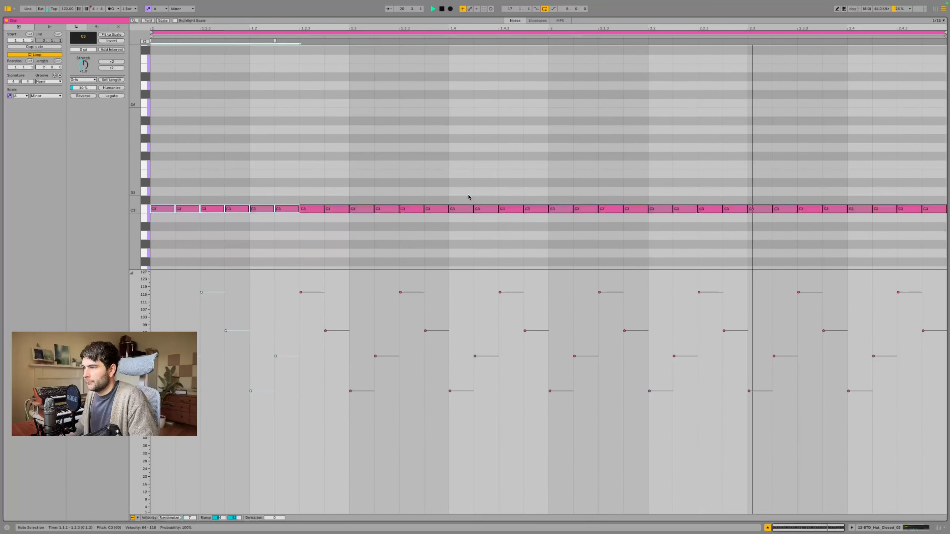
pyautogui.click(895, 526)
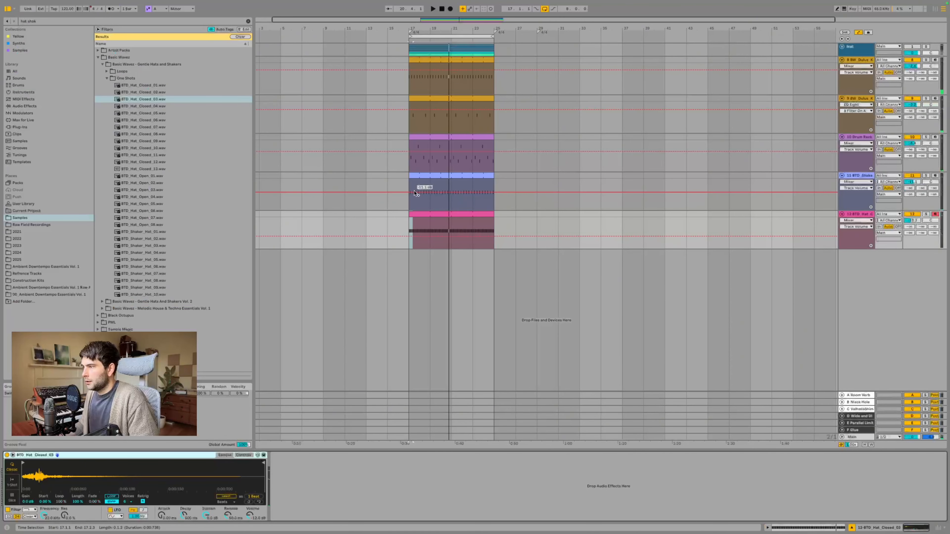
pyautogui.click(420, 213)
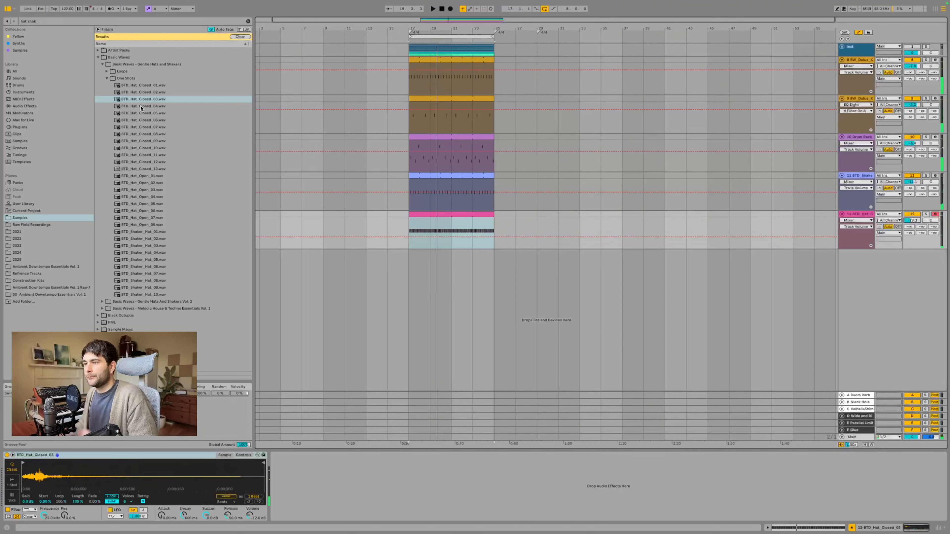
# Step: Audition several open hat one-shots in the Gentle Hats and Shakers pack
pyautogui.click(148, 204)
pyautogui.click(150, 225)
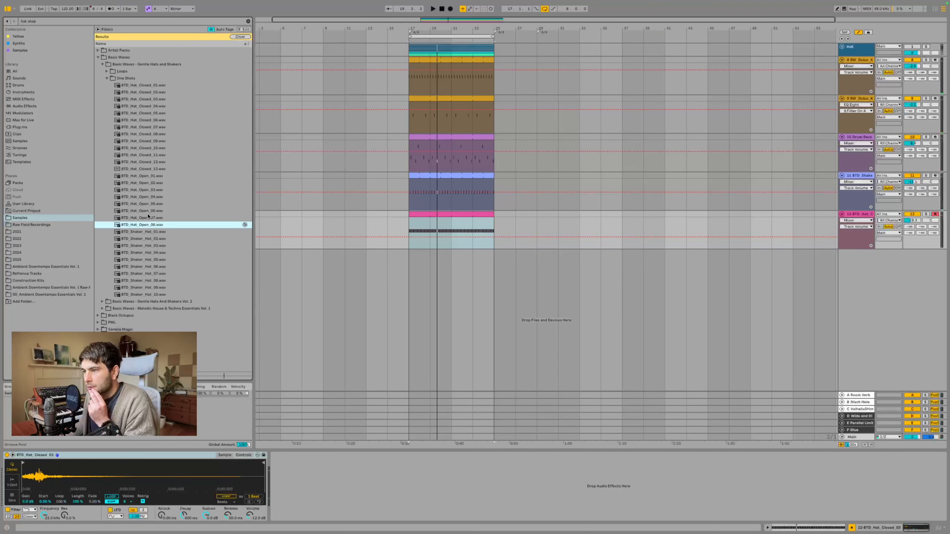
pyautogui.press('Down')
pyautogui.press('Down')
# Step: Open the Loops folder of the Gentle Hats and Shakers pack and search the samples for "shaker"
pyautogui.click(106, 79)
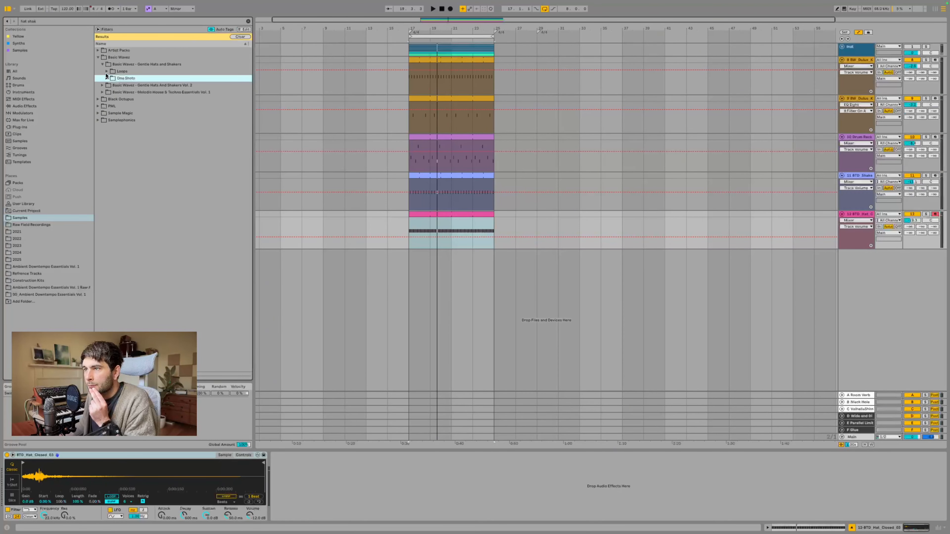
pyautogui.click(106, 71)
pyautogui.click(83, 22)
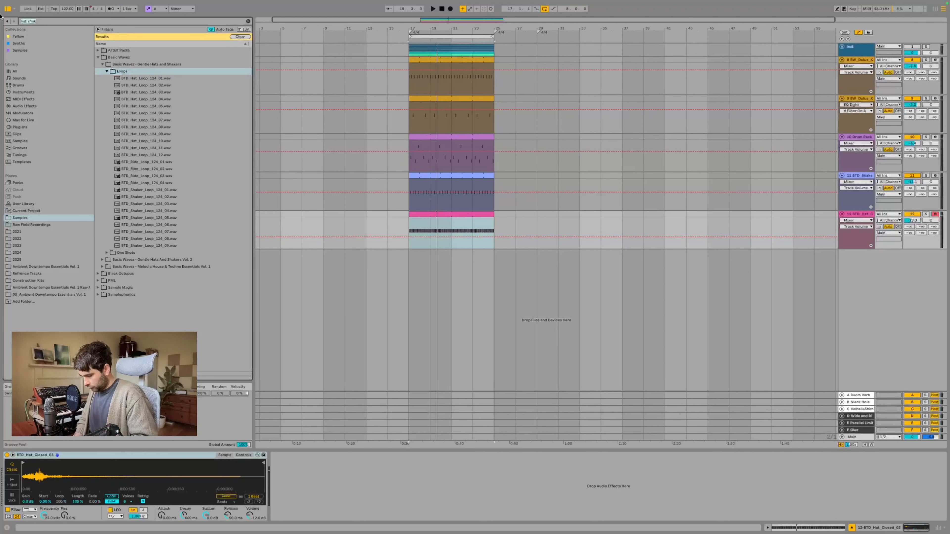
pyautogui.write('shak')
# Step: Audition hat loops 09 to 12 and the first ride loop in the Gentle Hats and Shakers pack
pyautogui.click(157, 178)
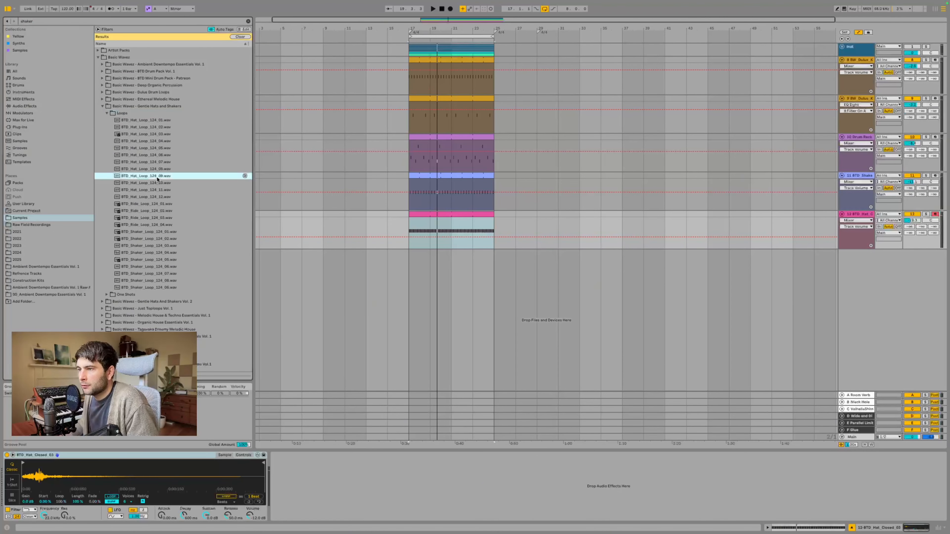
pyautogui.click(151, 190)
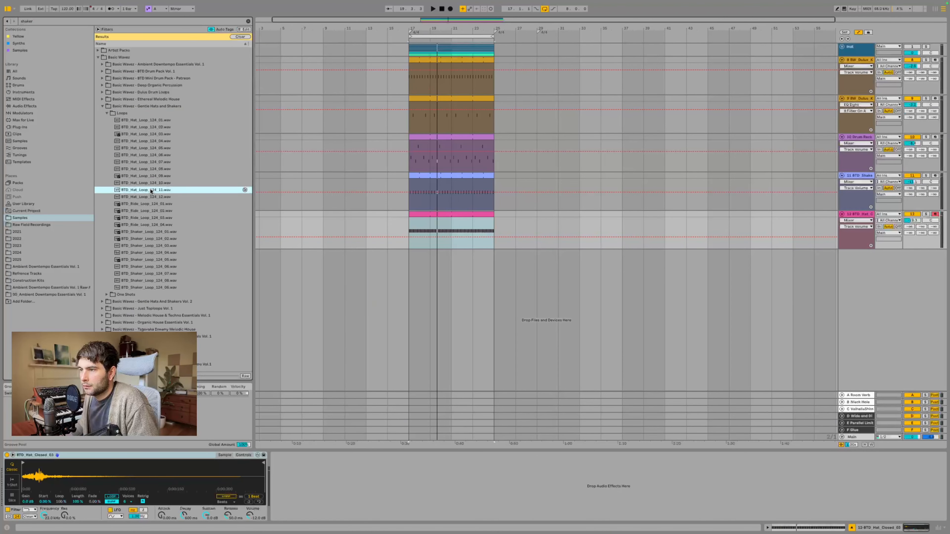
pyautogui.click(149, 183)
pyautogui.click(145, 190)
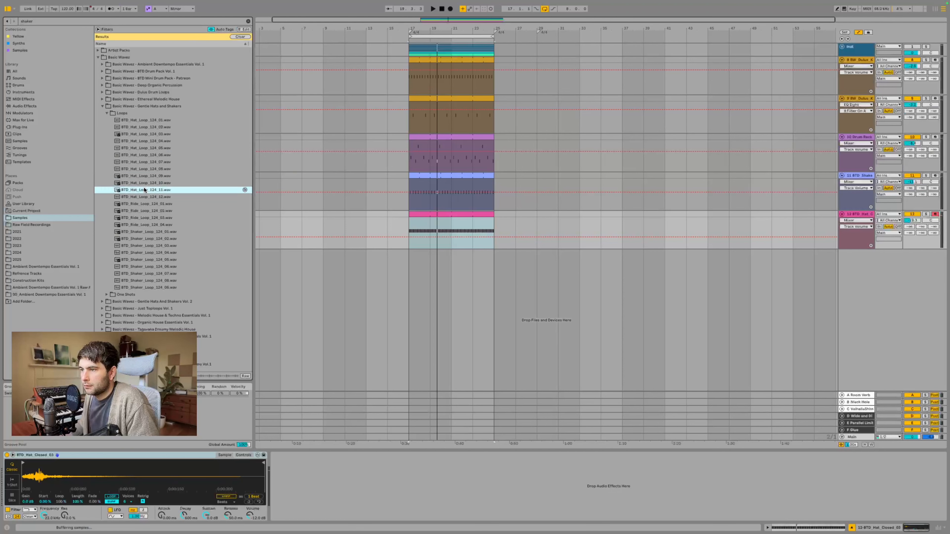
pyautogui.press('Down')
pyautogui.press('Down')
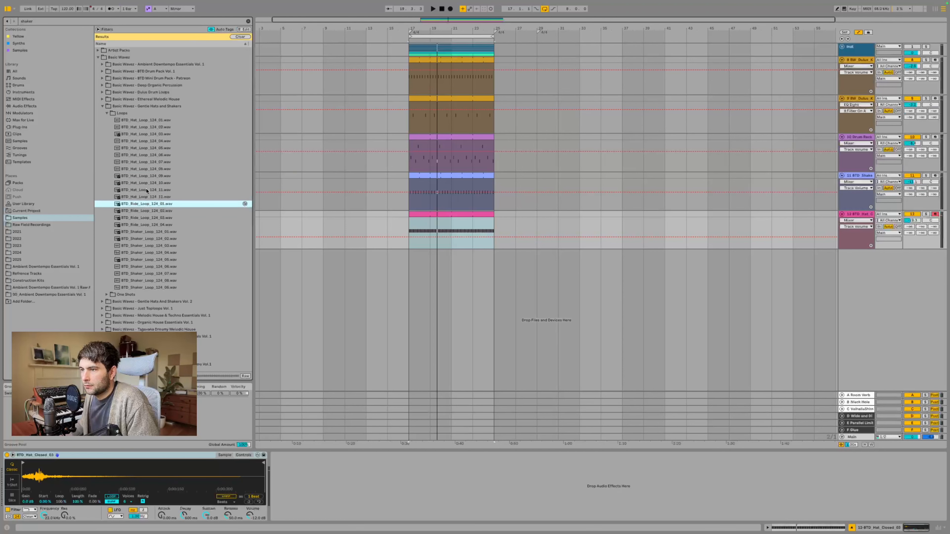
# Step: Place BTD_Hat_Loop_124_11.wav on a new audio track at bar 17, extend it to bar 25, lower its volume and start playback
pyautogui.moveTo(146, 191); pyautogui.dragTo(382, 267)
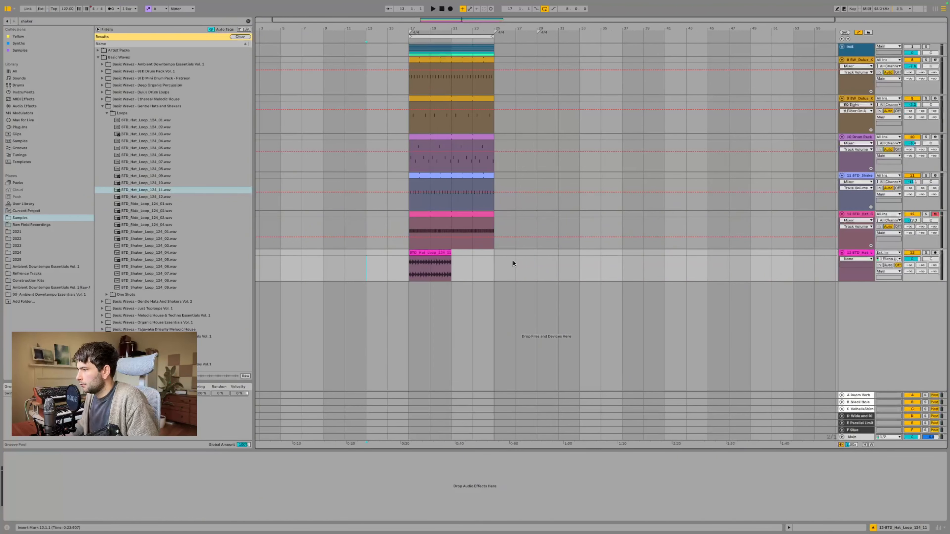
pyautogui.moveTo(451, 256); pyautogui.dragTo(482, 255)
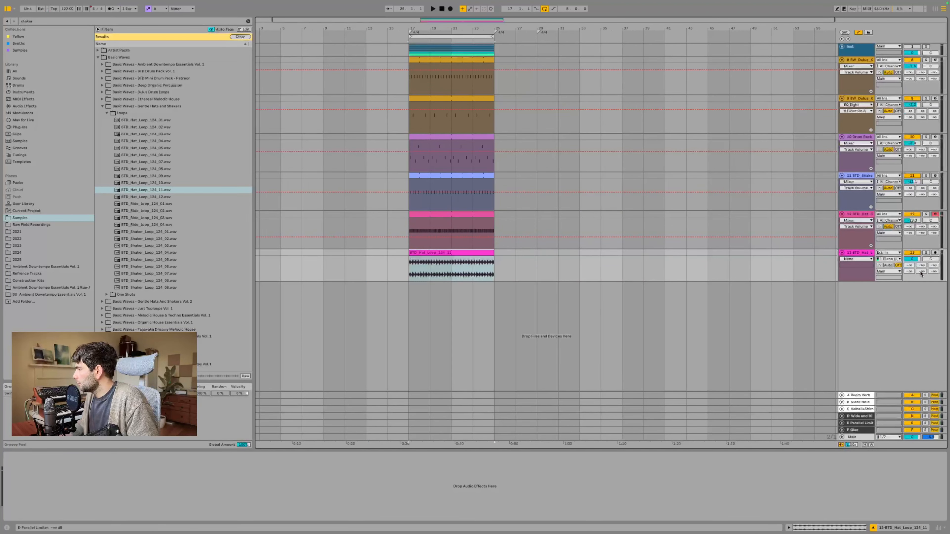
pyautogui.press('space')
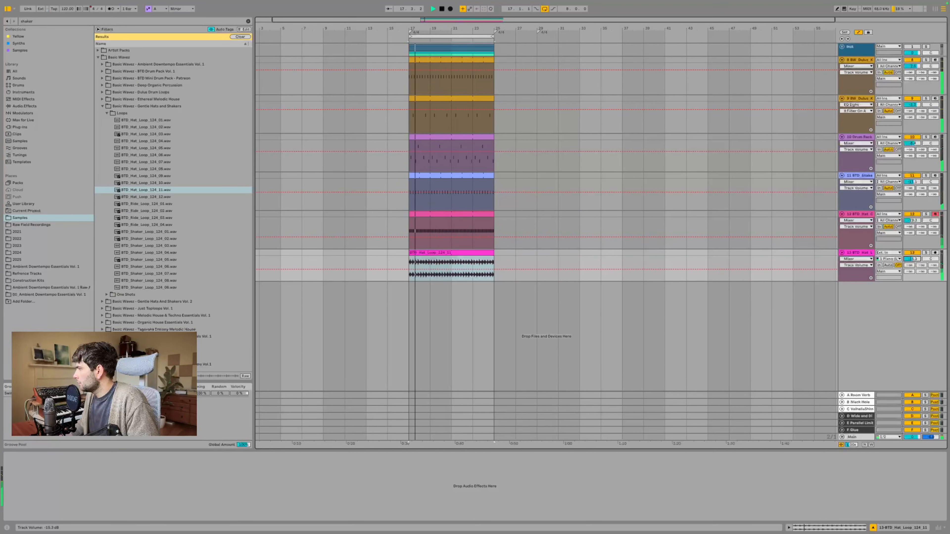
# Step: Try BTD_Hat_Loop_124_10.wav and BTD_Hat_Loop_124_09.wav in place of the current loop from bar 17
pyautogui.moveTo(174, 183); pyautogui.dragTo(421, 262)
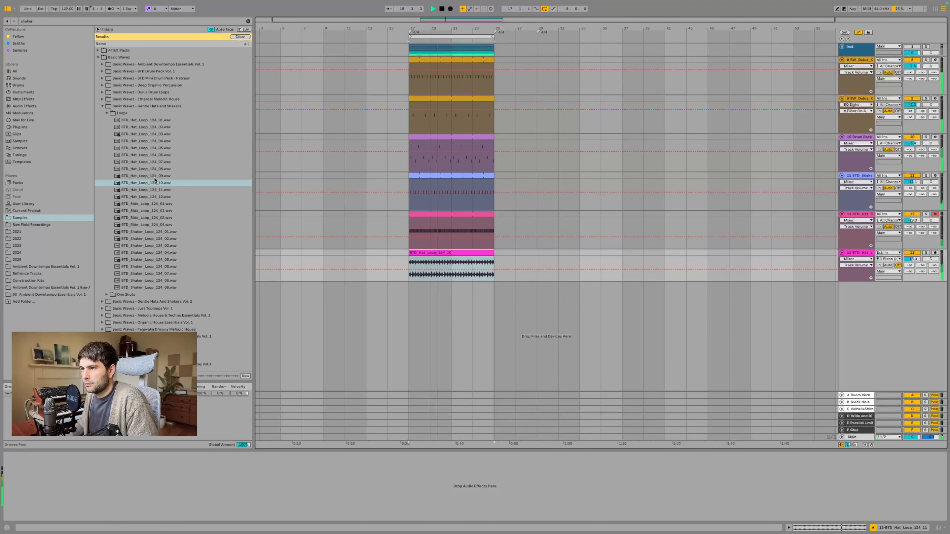
pyautogui.moveTo(165, 176); pyautogui.dragTo(415, 261)
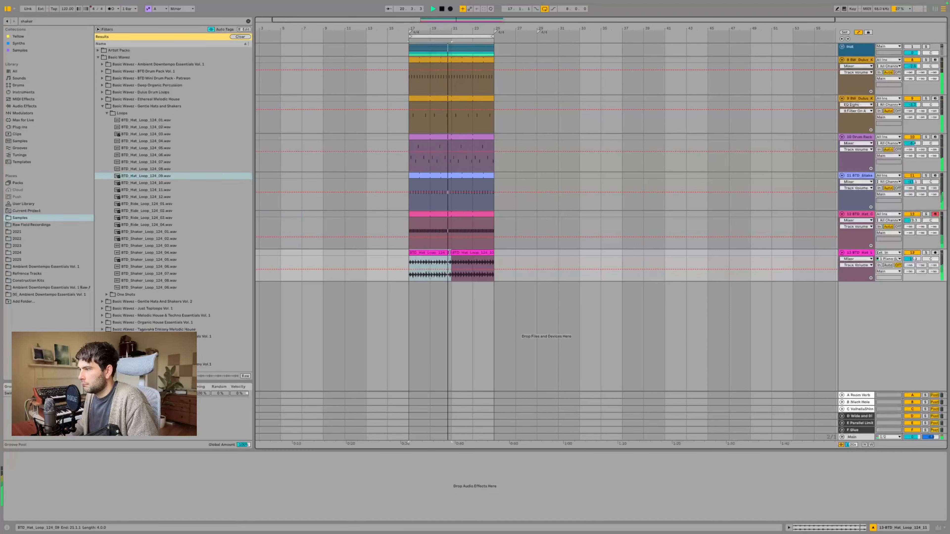
# Step: Replace the hat loop with BTD_Shaker_Loop_124_03.wav from bar 17 to 25 and delete the leftover hat loop after bar 25
pyautogui.click(186, 248)
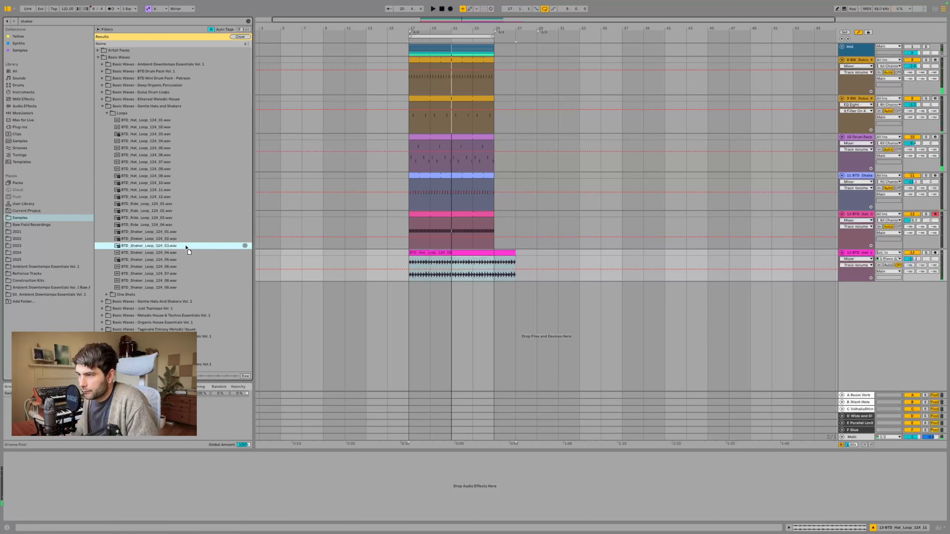
pyautogui.moveTo(186, 247); pyautogui.dragTo(410, 253)
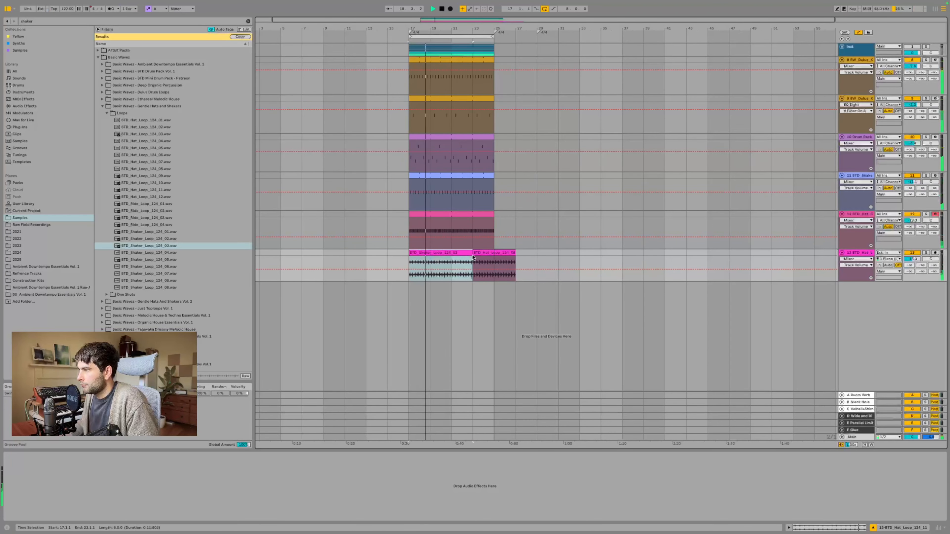
pyautogui.moveTo(473, 254); pyautogui.dragTo(494, 254)
pyautogui.click(505, 254)
pyautogui.press('Delete')
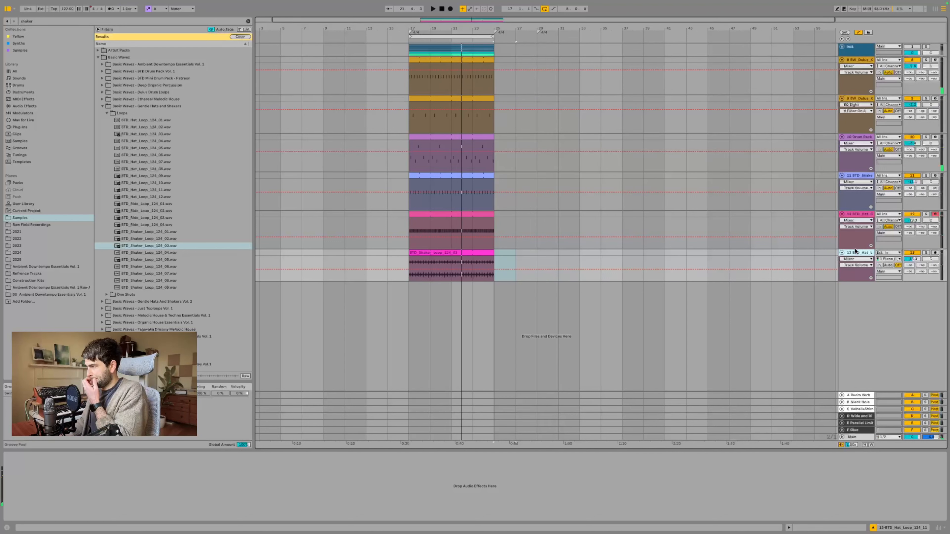
# Step: Add another audio track below the shaker loop and search the samples for "perc"
pyautogui.hotkey('ctrl', 't')
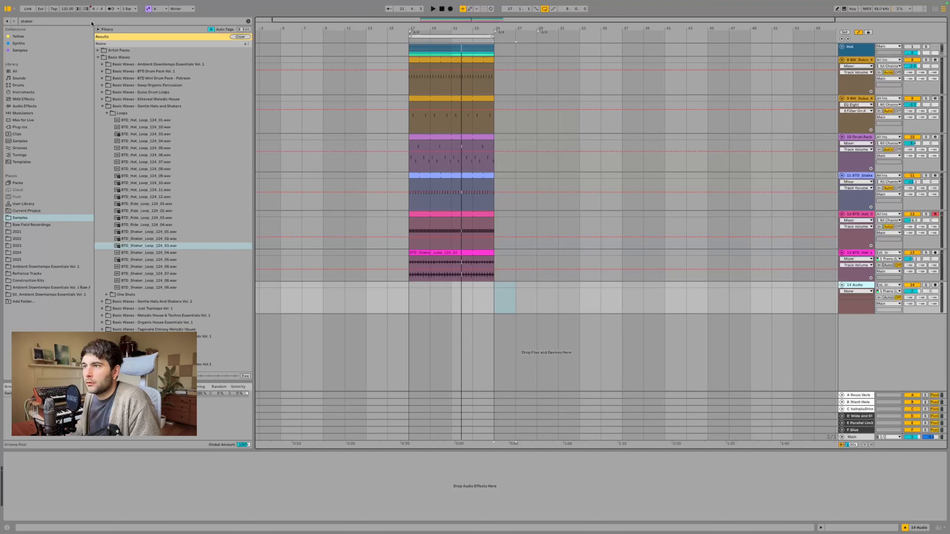
pyautogui.hotkey('ctrl', 'f')
pyautogui.write('perc')
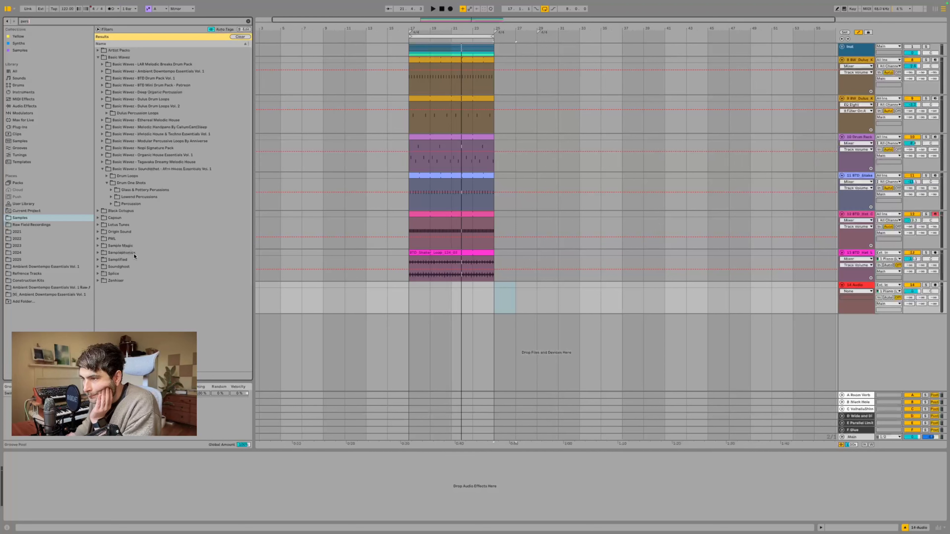
# Step: Browse to the Perc Loops folder of the Daydreamer - Organic House Productions Suite pack under Lotus Tunes
pyautogui.click(165, 251)
pyautogui.press('Down')
pyautogui.press('Down')
pyautogui.press('Up')
pyautogui.press('Up')
pyautogui.press('Up')
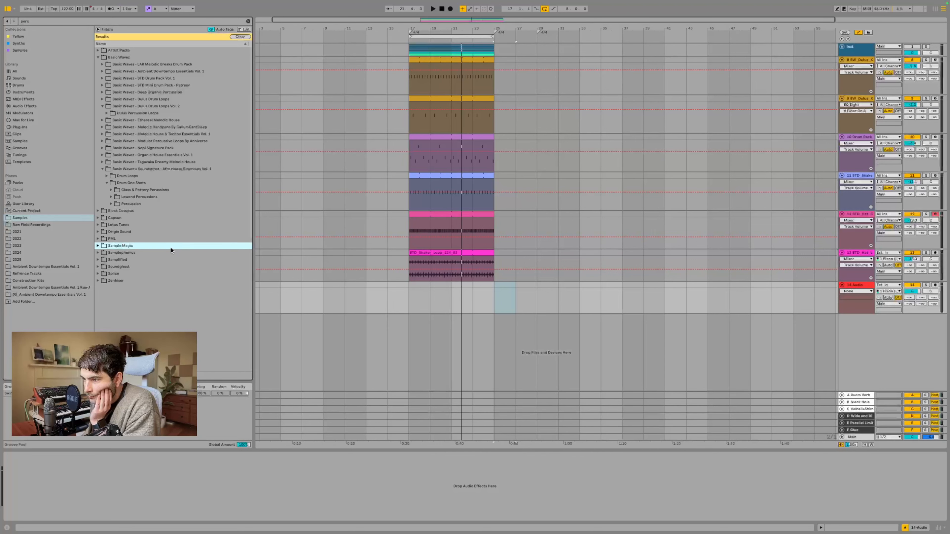
pyautogui.press('Up')
pyautogui.press('Up')
pyautogui.press('Up')
pyautogui.press('Down')
pyautogui.press('Up')
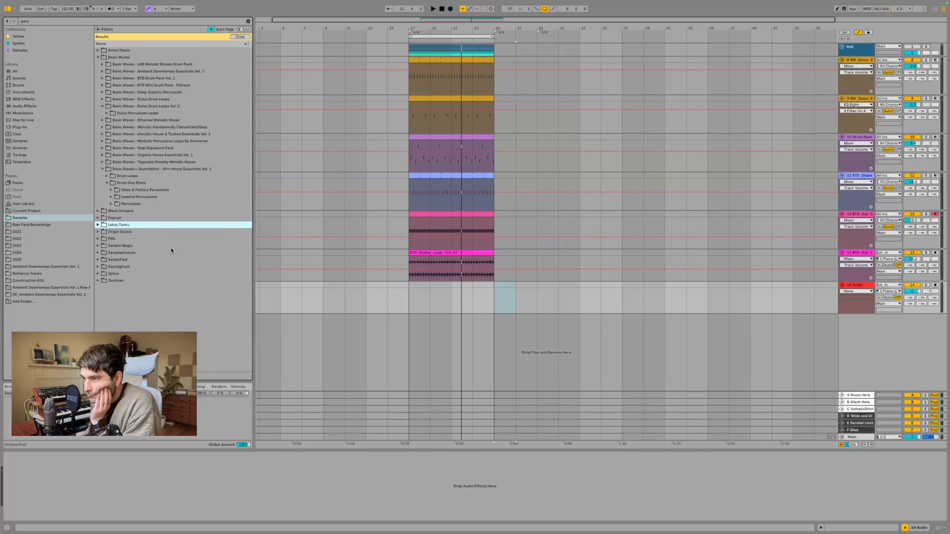
pyautogui.press('Right')
pyautogui.press('Down')
pyautogui.press('Right')
pyautogui.press('Down')
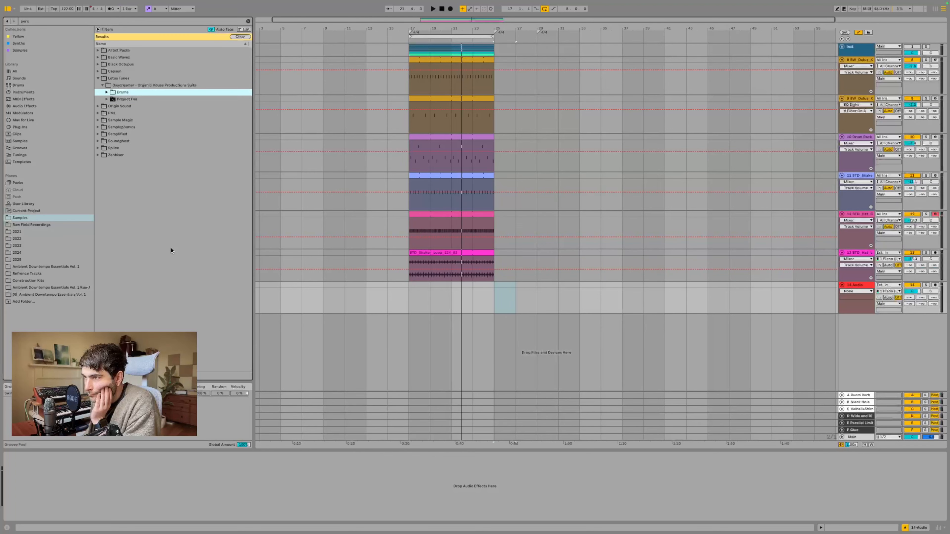
pyautogui.press('Right')
pyautogui.press('Down')
pyautogui.press('Right')
pyautogui.press('Down')
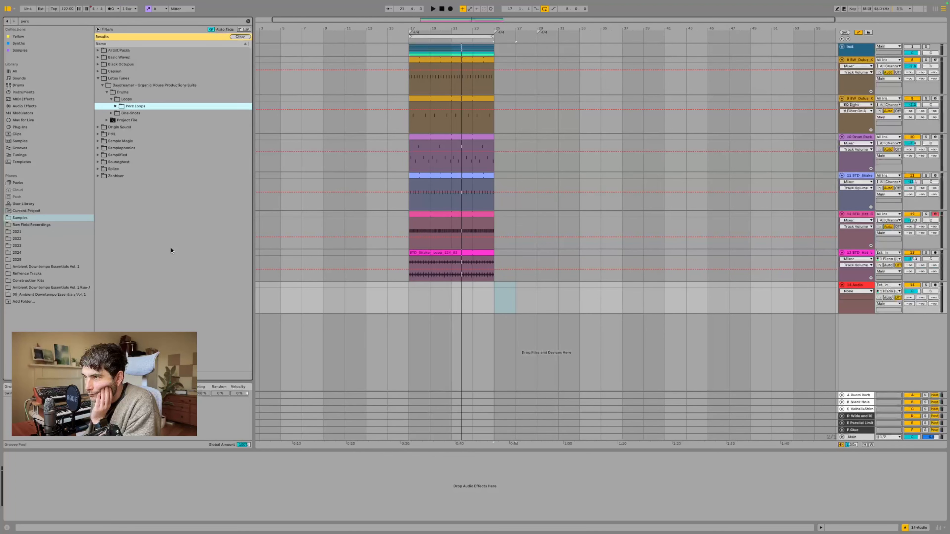
pyautogui.press('Right')
pyautogui.press('Down')
# Step: Audition percussion loops 22 and 24, place 24 PercLoop_LT_Daydreamer_122BPM.wav on the new track at bar 17 and adjust its volume
pyautogui.click(171, 248)
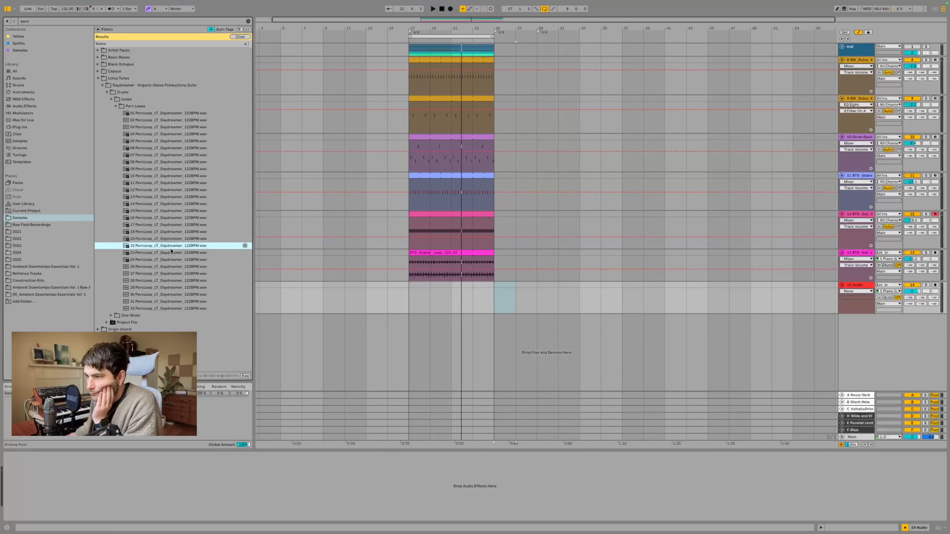
pyautogui.click(170, 260)
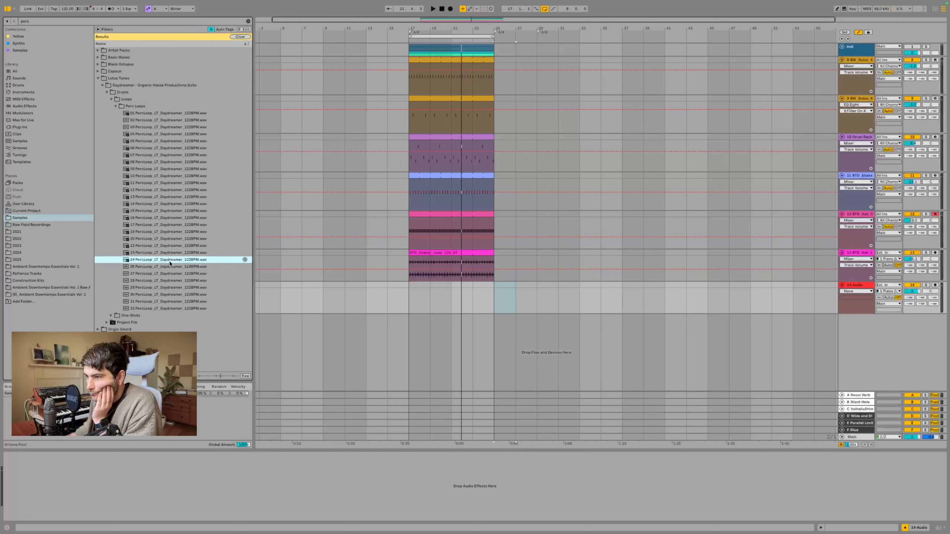
pyautogui.moveTo(170, 262); pyautogui.dragTo(405, 310)
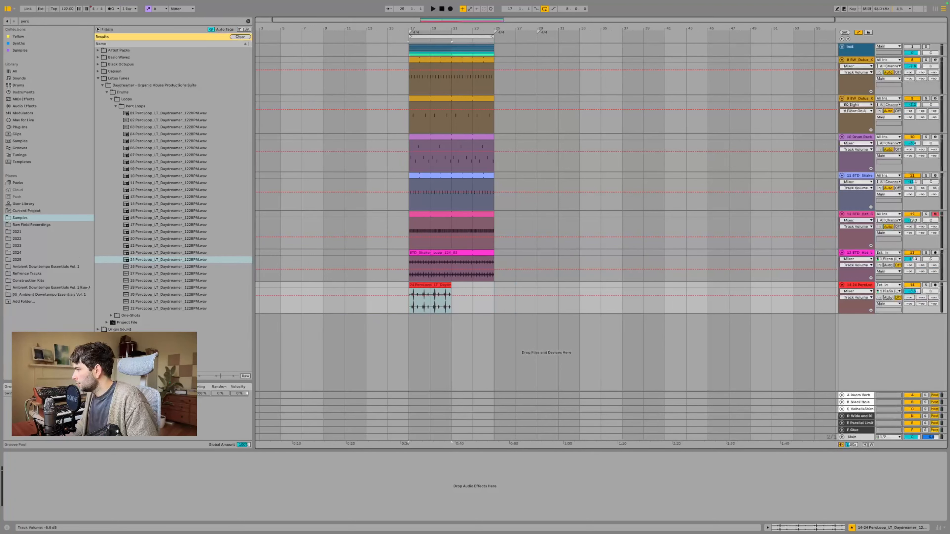
pyautogui.moveTo(912, 291); pyautogui.dragTo(920, 291)
# Step: Search the audio effects for "delay", load Delay onto the percussion loop track and start playback
pyautogui.moveTo(34, 23); pyautogui.dragTo(0, 16)
pyautogui.write('delay')
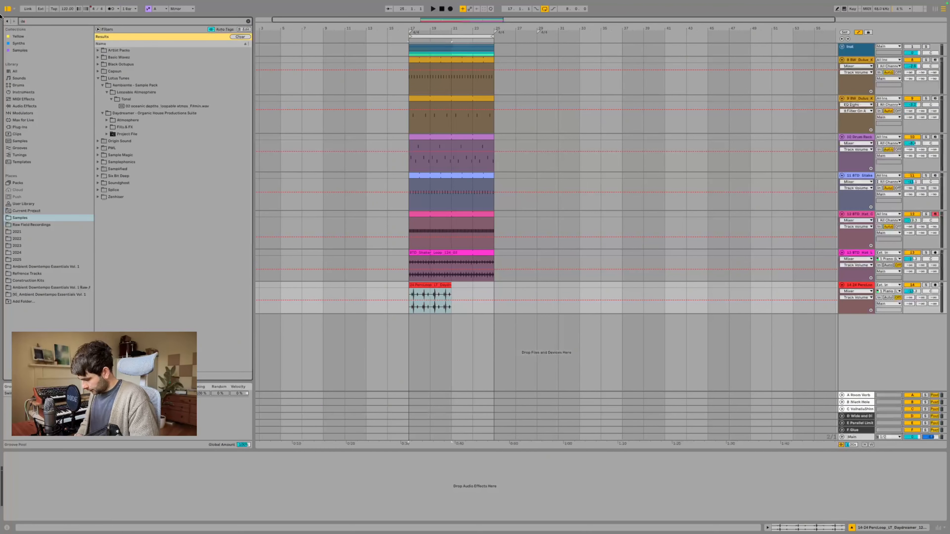
pyautogui.click(24, 108)
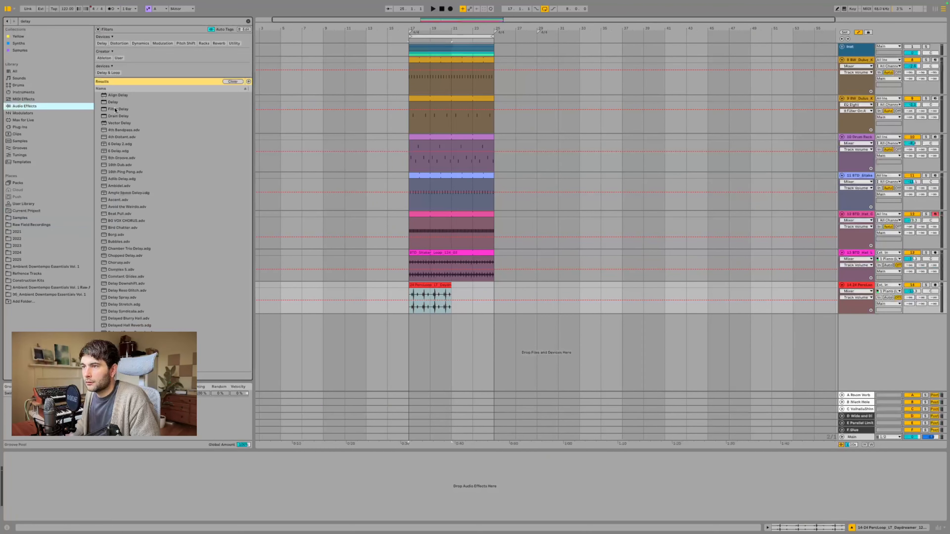
pyautogui.doubleClick(112, 102)
pyautogui.press('space')
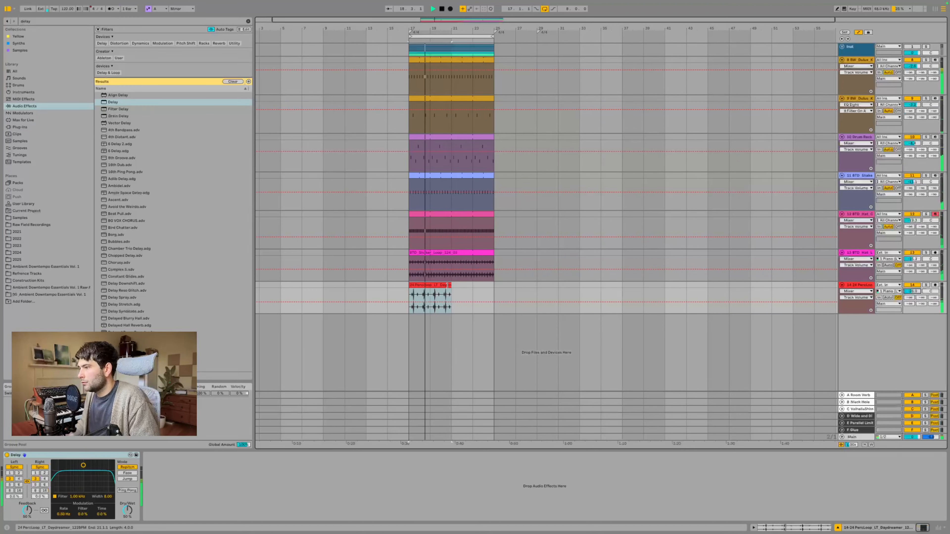
# Step: Extend the percussion loop 24 clip to bar 25 and move its sample start marker half a beat in
pyautogui.moveTo(451, 286); pyautogui.dragTo(493, 285)
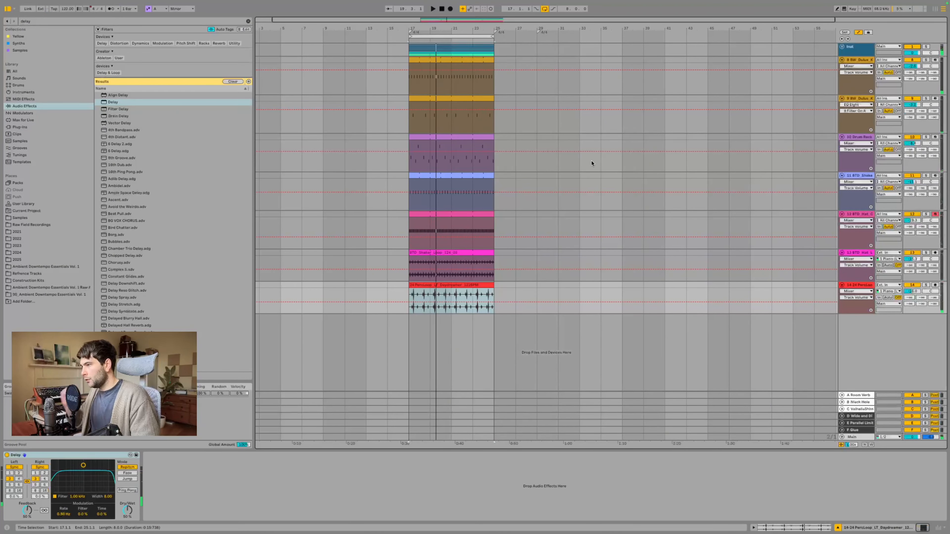
pyautogui.press('space')
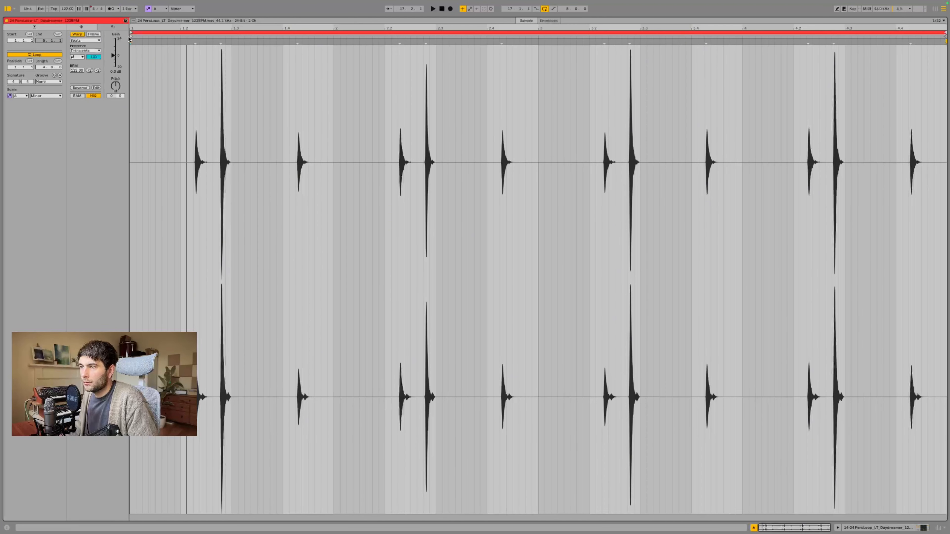
pyautogui.moveTo(131, 37); pyautogui.dragTo(156, 37)
pyautogui.press('space')
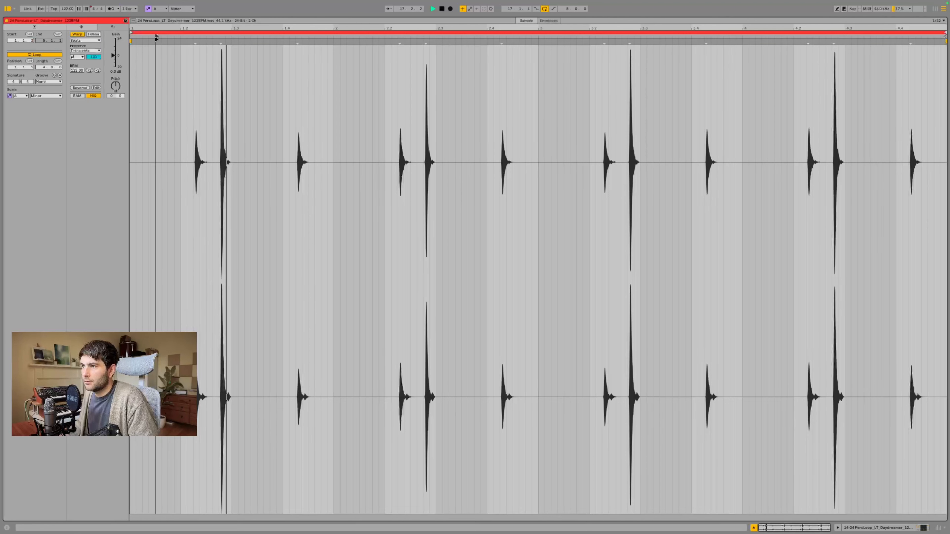
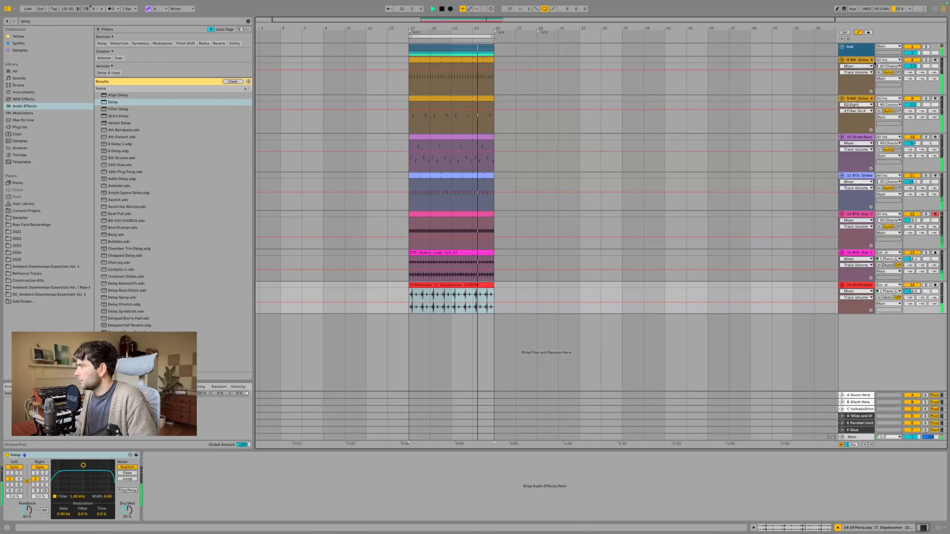
# Step: Raise the filter cutoff frequency of the kick's sampler during playback
pyautogui.click(858, 88)
pyautogui.moveTo(59, 492); pyautogui.dragTo(73, 493)
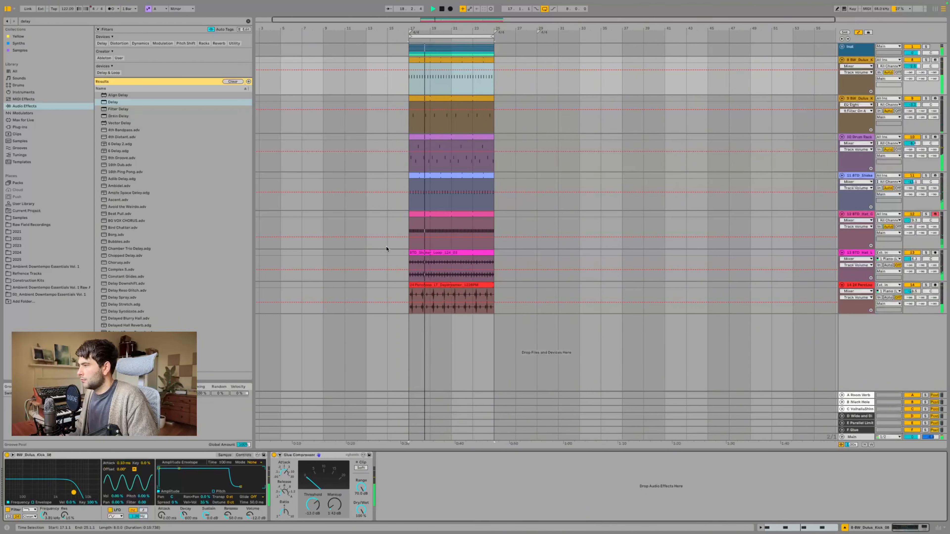
# Step: Add an audio track below percussion loop 24 and open the unfiltered Samples folder at the Daydreamer Perc Loops
pyautogui.click(859, 286)
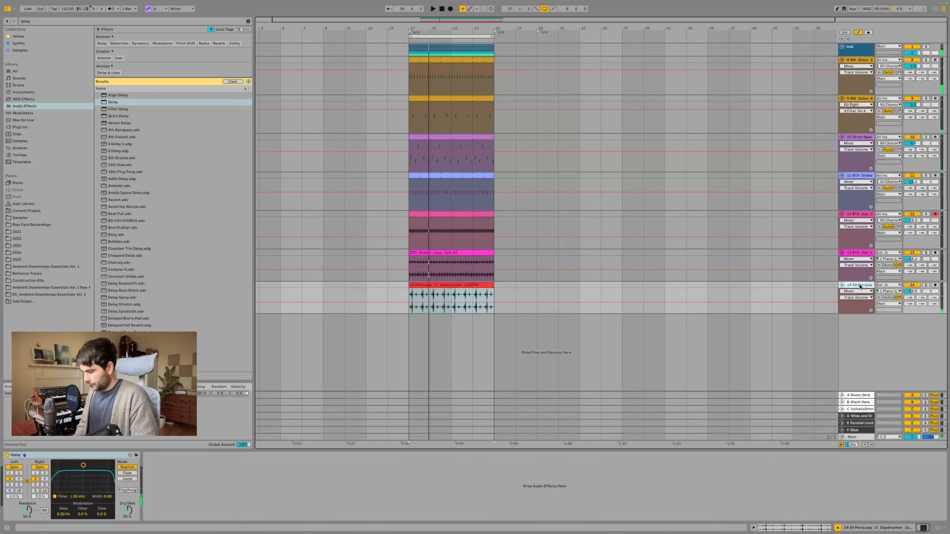
pyautogui.hotkey('ctrl', 't')
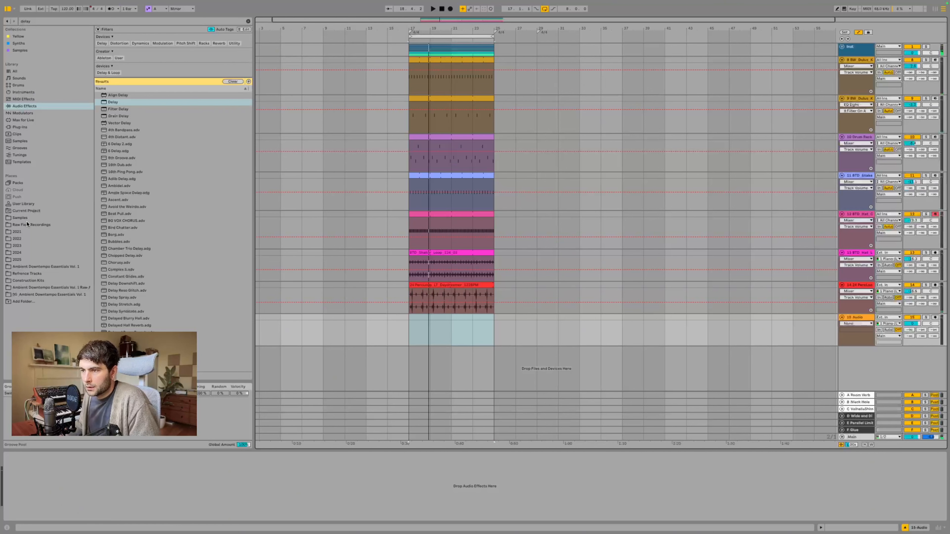
pyautogui.click(20, 218)
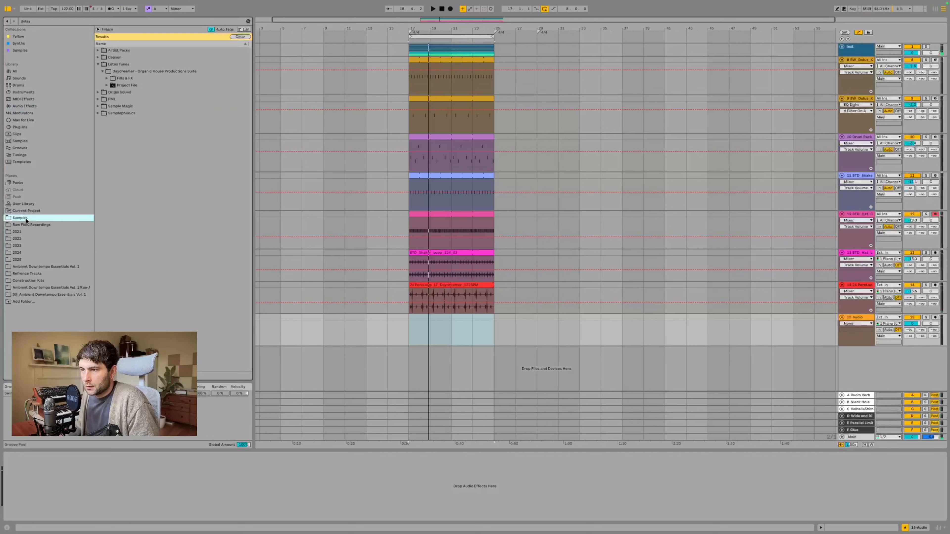
pyautogui.click(248, 22)
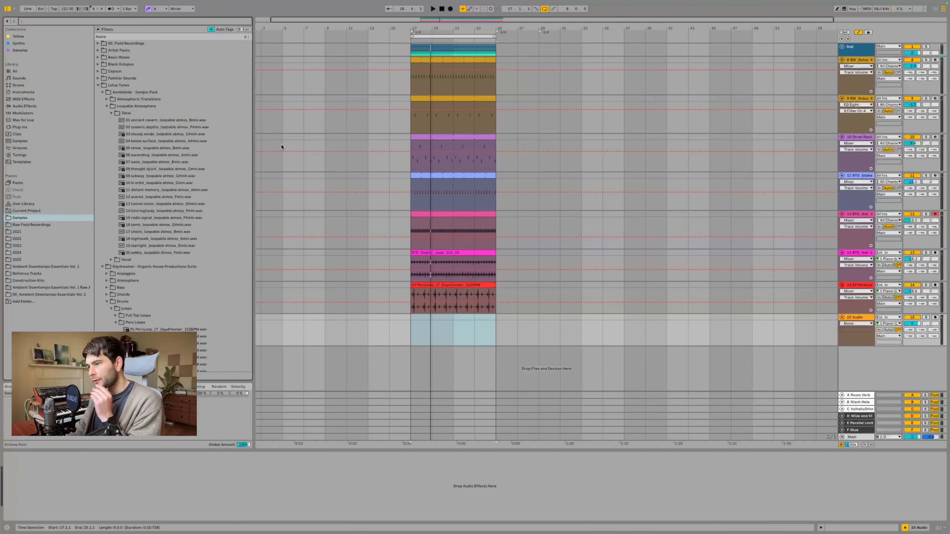
pyautogui.scroll(-10, 202, 160)
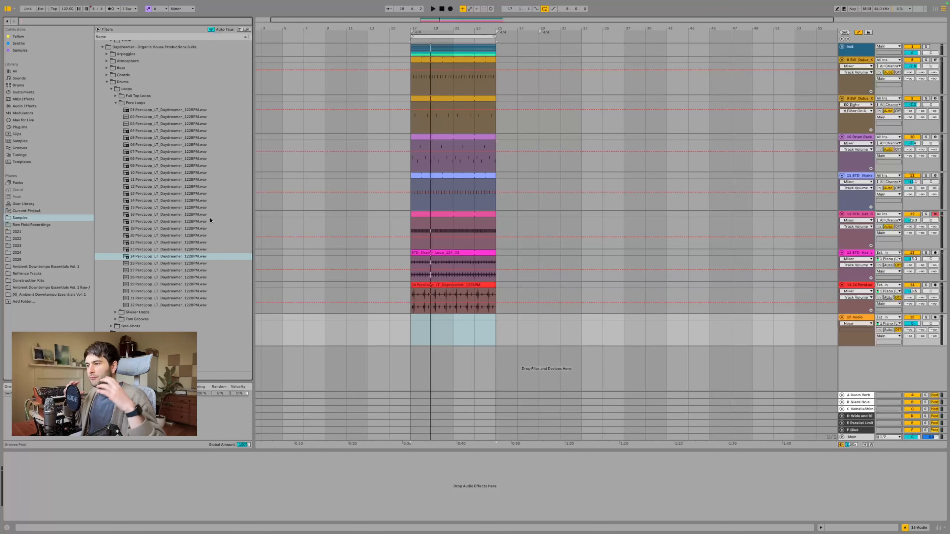
# Step: Audition percussion loops 19 and 15, then place 15 PercLoop_LT_Daydreamer_122BPM.wav on the new track at bar 17
pyautogui.click(194, 228)
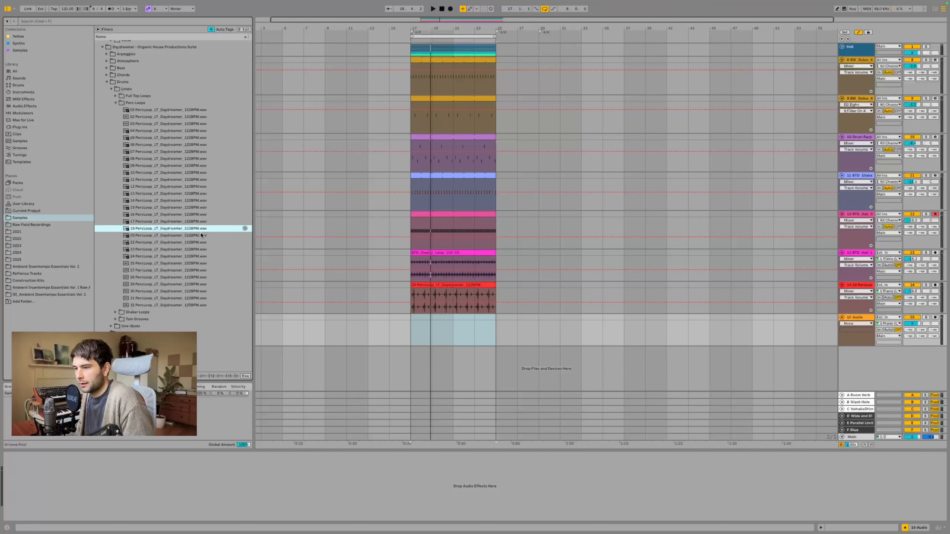
pyautogui.click(190, 210)
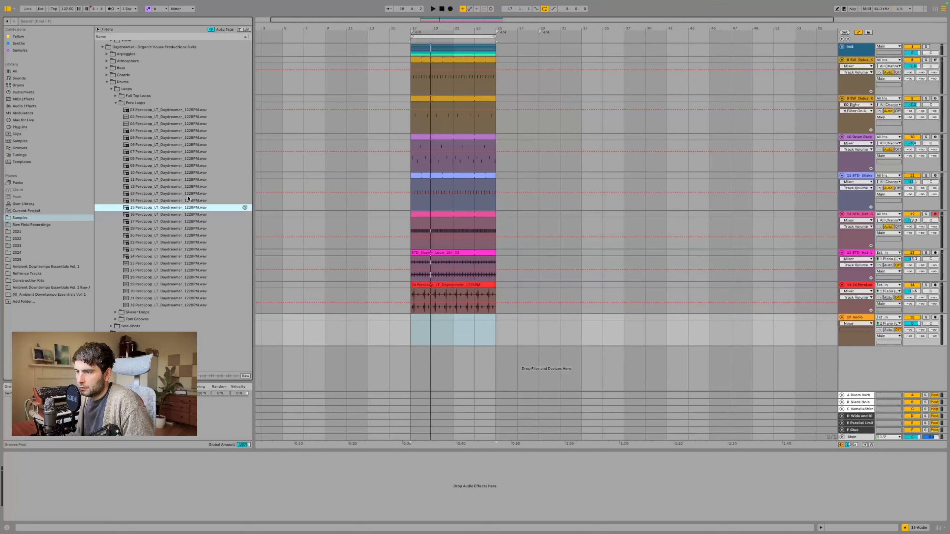
pyautogui.moveTo(176, 208); pyautogui.dragTo(404, 320)
# Step: Extend the percussion loop 15 clip to bar 25 and adjust its track volume during playback
pyautogui.moveTo(916, 324); pyautogui.dragTo(916, 340)
pyautogui.press('space')
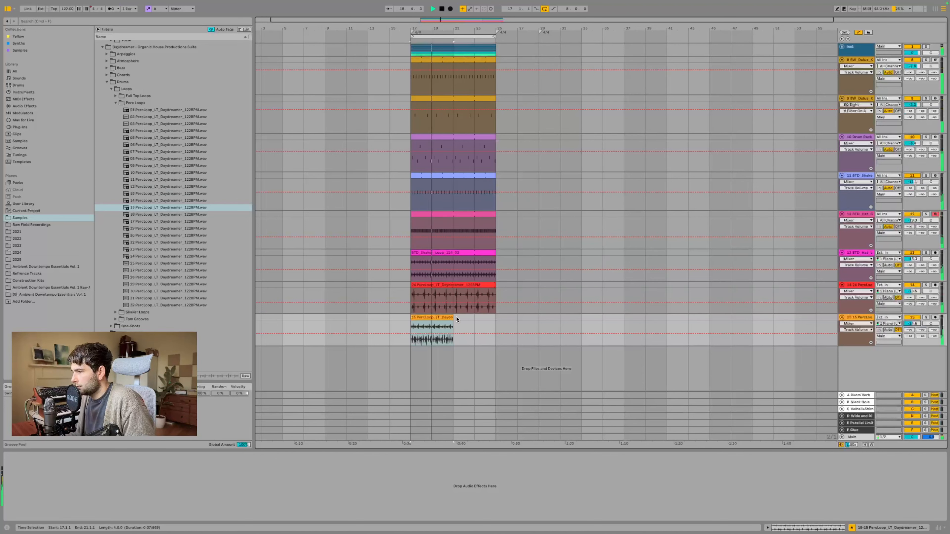
pyautogui.moveTo(453, 318); pyautogui.dragTo(496, 319)
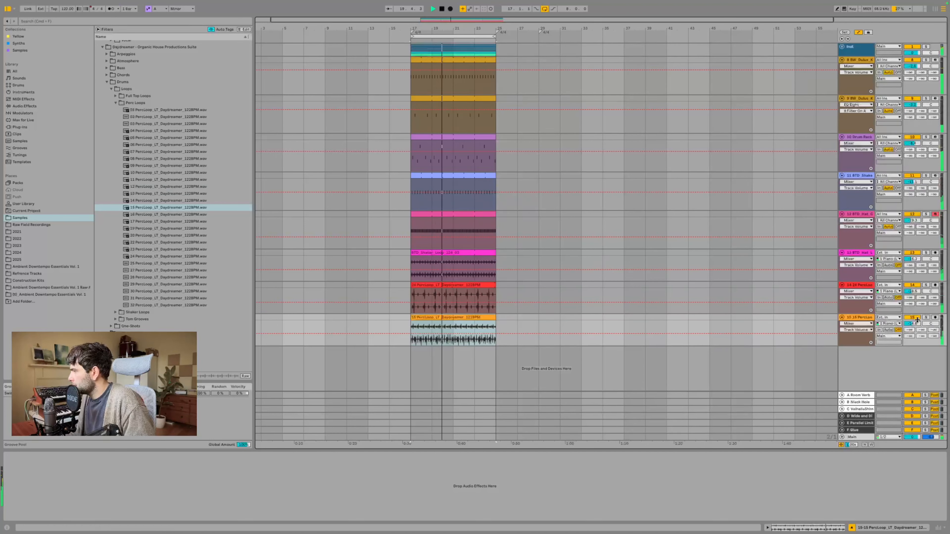
pyautogui.moveTo(913, 346); pyautogui.dragTo(912, 323)
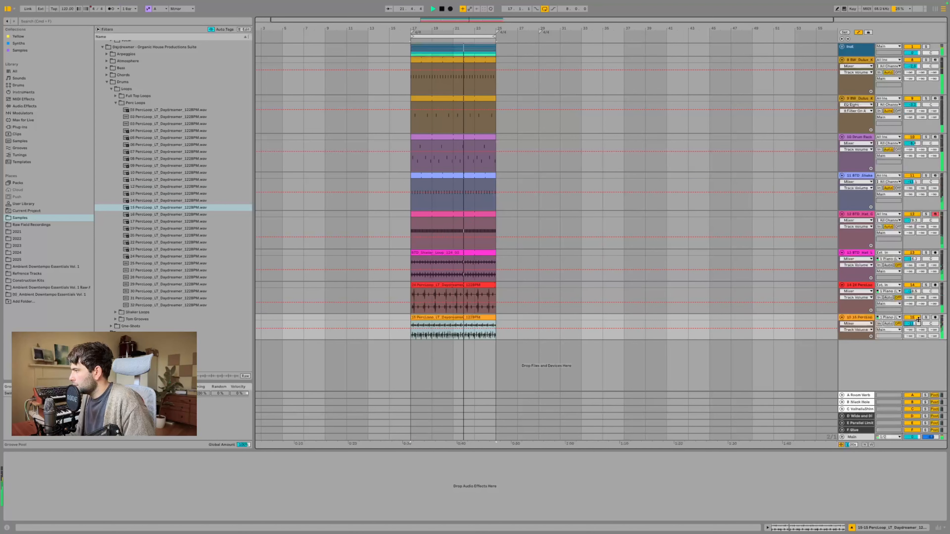
# Step: Solo the percussion loop 15 track and transpose its clip down 4 semitones
pyautogui.click(926, 317)
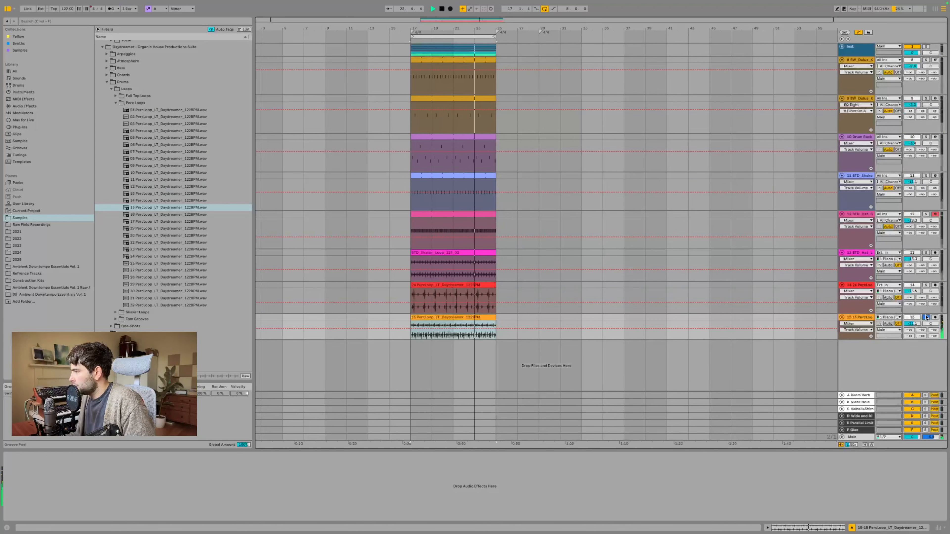
pyautogui.press('space')
pyautogui.doubleClick(457, 316)
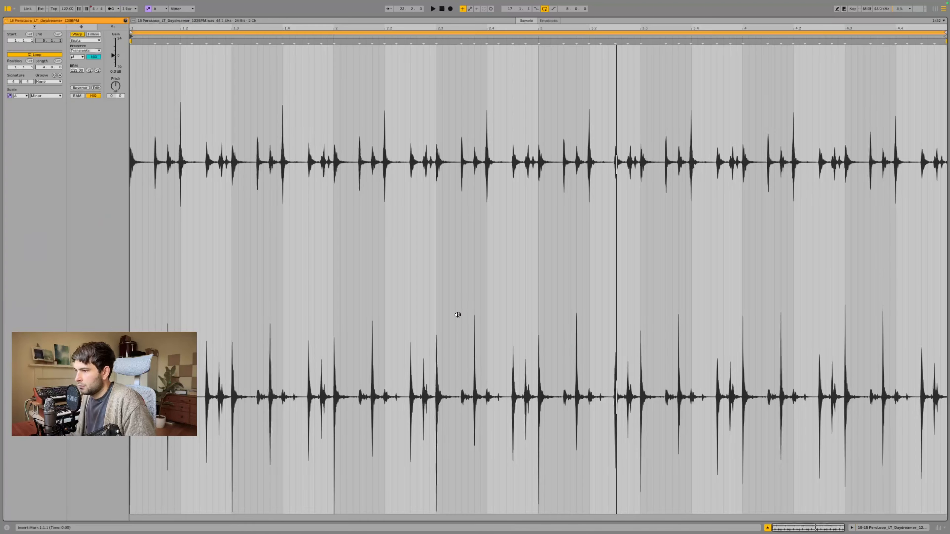
pyautogui.click(117, 89)
pyautogui.write('-4')
pyautogui.press('Return')
pyautogui.press('space')
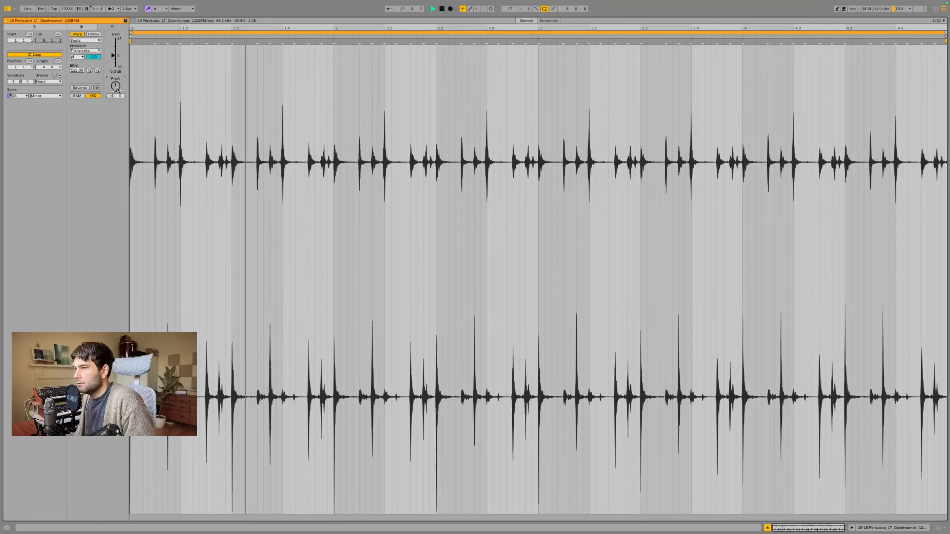
pyautogui.press('space')
# Step: Unsolo the percussion loop 15 track and fine-tune its volume against the full mix
pyautogui.click(925, 527)
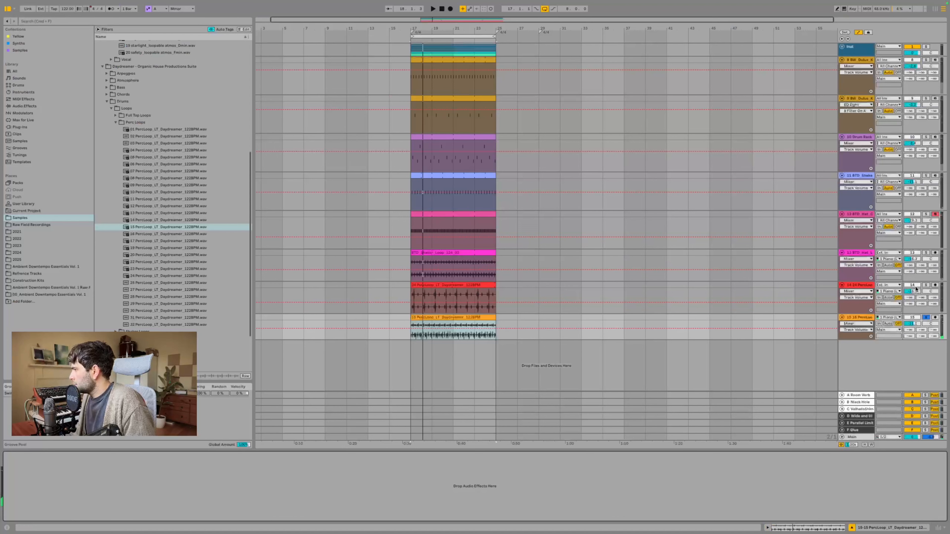
pyautogui.click(927, 317)
pyautogui.press('space')
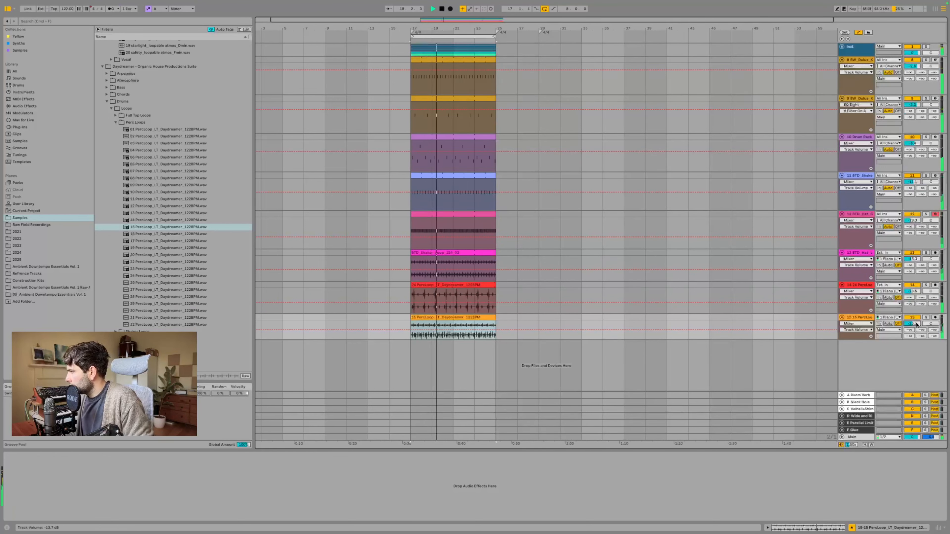
pyautogui.moveTo(917, 325); pyautogui.dragTo(917, 322)
pyautogui.press('space')
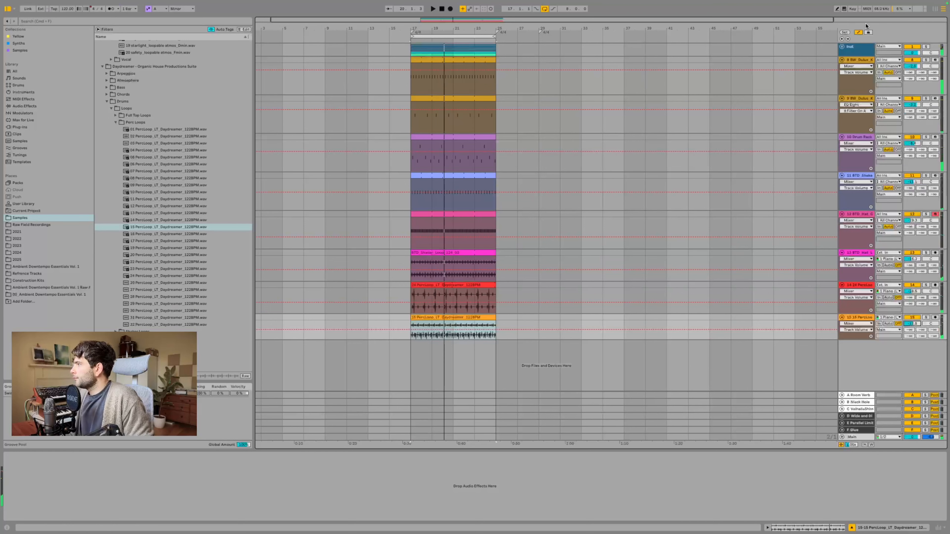
# Step: Unfold the instrument group and group all drum and percussion tracks from the kick down to percussion loop 15
pyautogui.click(842, 47)
pyautogui.click(447, 78)
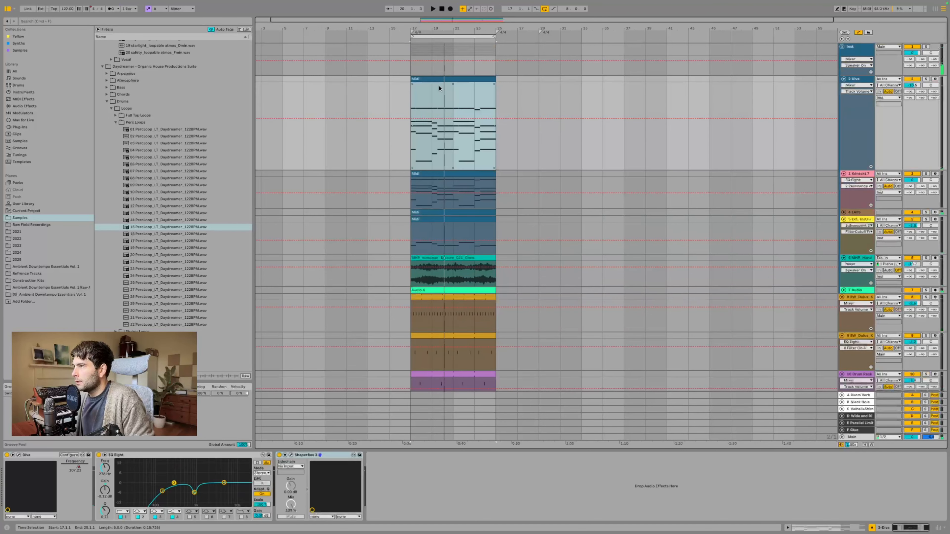
pyautogui.scroll(-5, 440, 170)
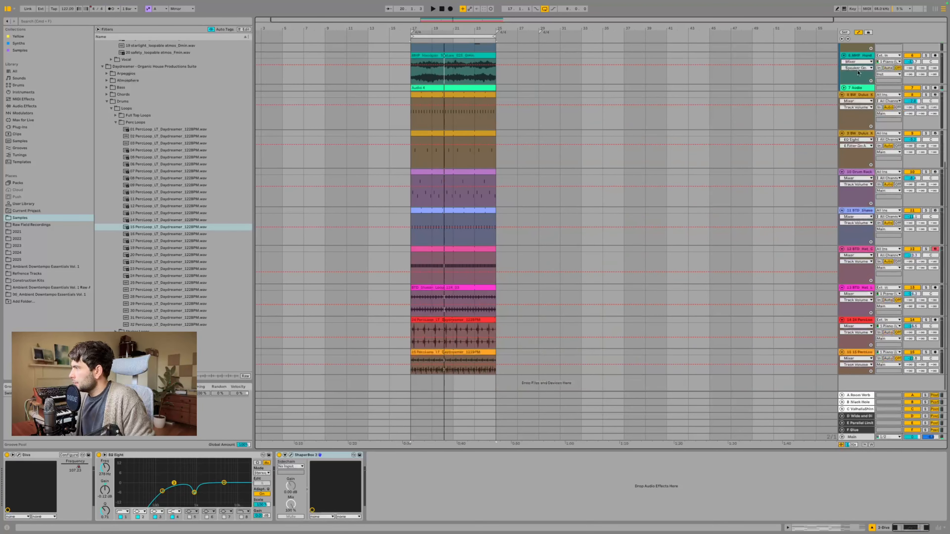
pyautogui.scroll(2, 858, 72)
pyautogui.click(844, 157)
pyautogui.scroll(-2, 842, 153)
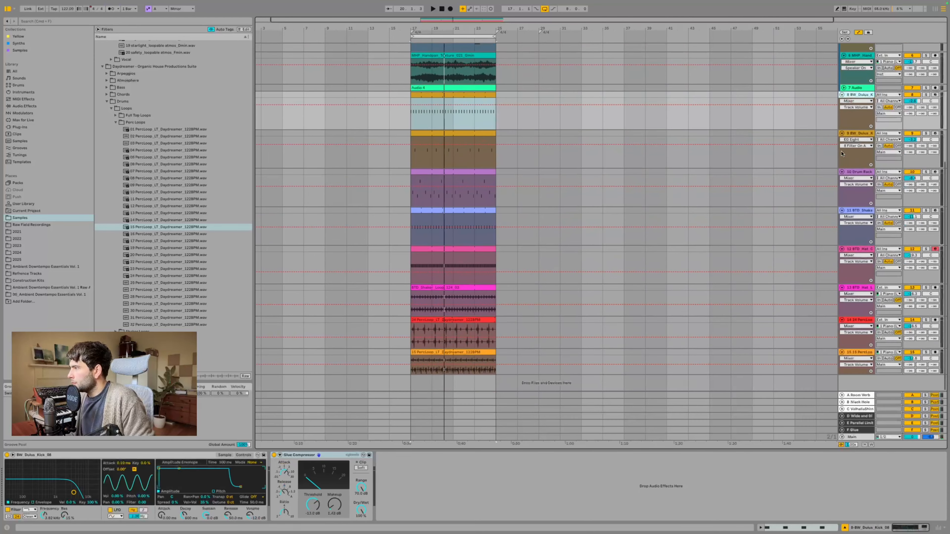
pyautogui.keyDown('shift'); pyautogui.click(856, 354); pyautogui.keyUp('shift')
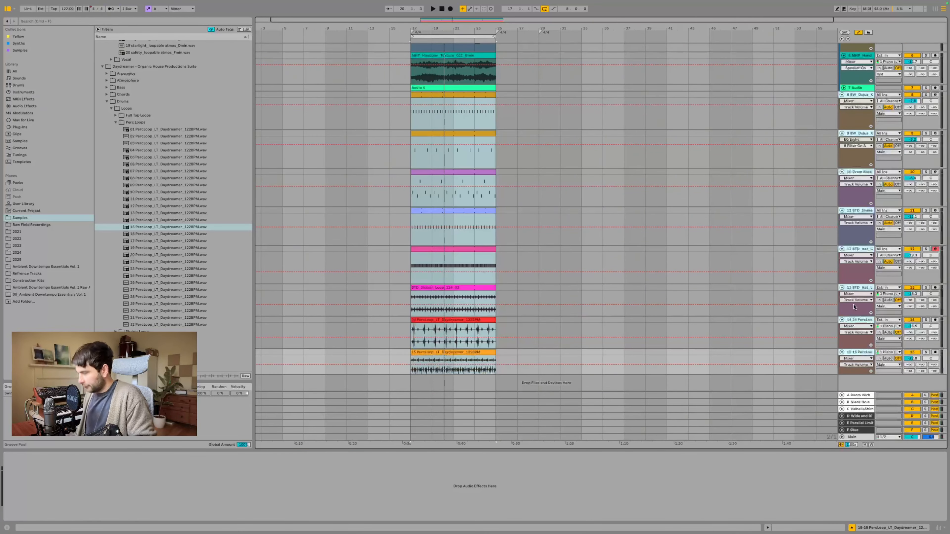
pyautogui.press('super+g')
# Step: Copy the Diva and Kontakt 7 MIDI clips from bar 17 to bar 9
pyautogui.scroll(7, 454, 139)
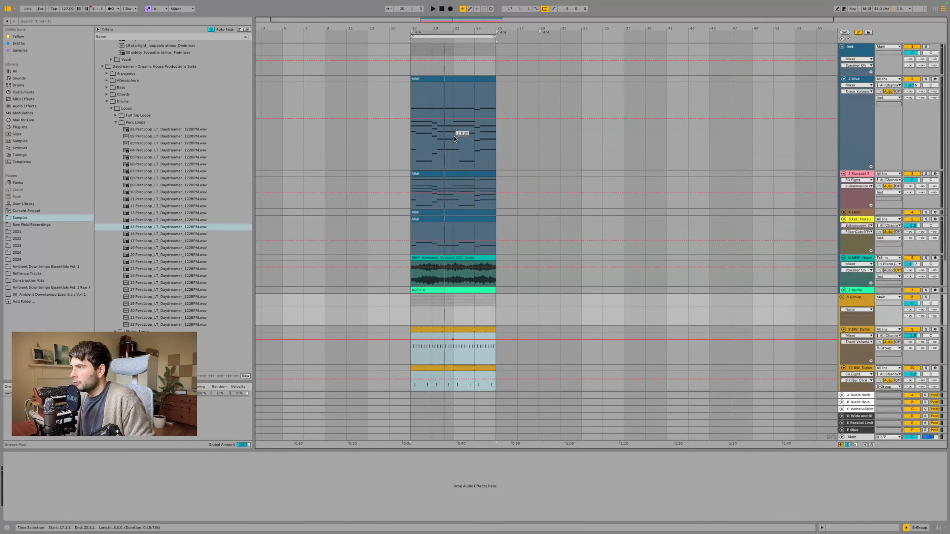
pyautogui.click(410, 78)
pyautogui.hscroll(-1, 425, 77)
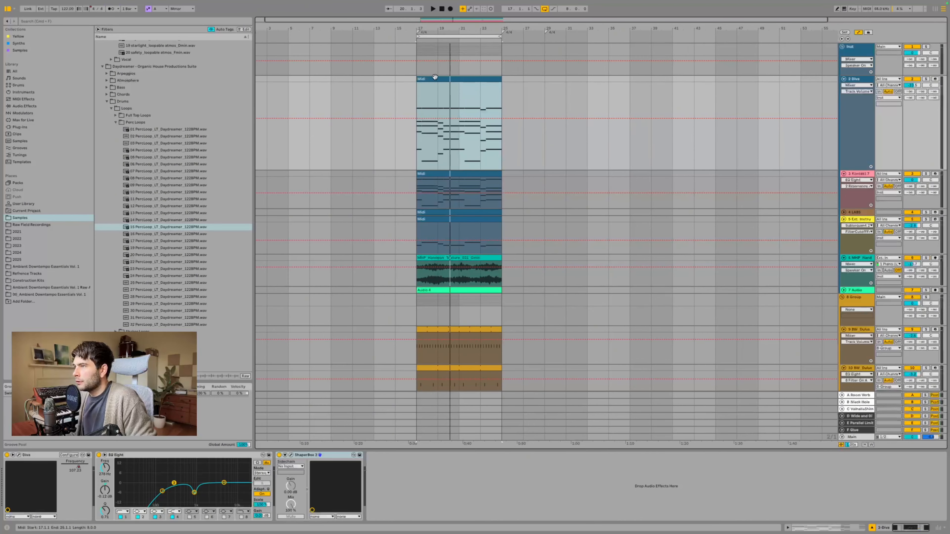
pyautogui.moveTo(434, 76); pyautogui.dragTo(348, 79)
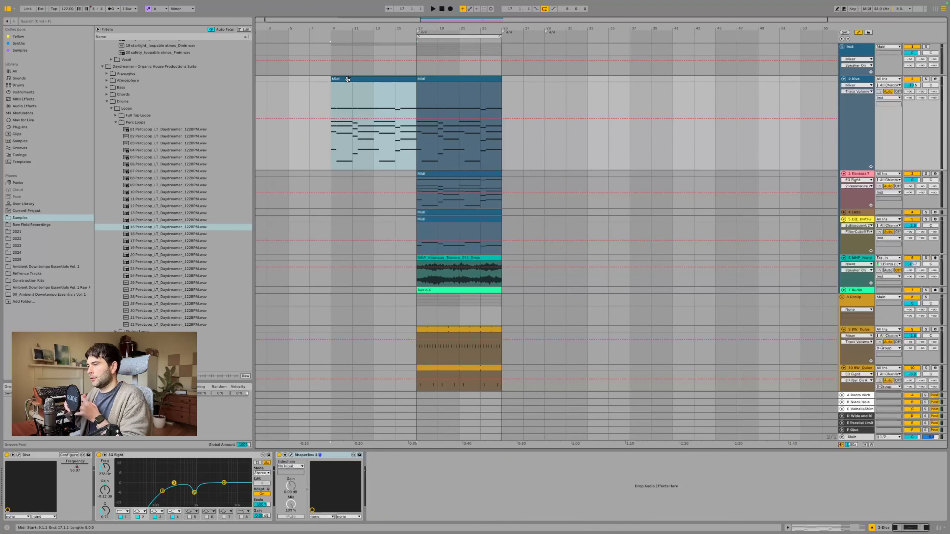
pyautogui.click(450, 174)
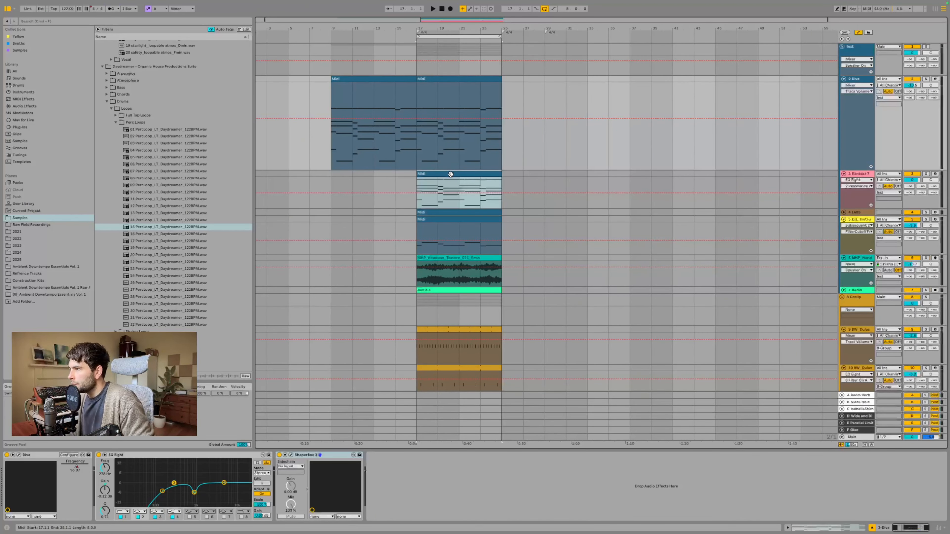
pyautogui.moveTo(450, 174); pyautogui.dragTo(362, 178)
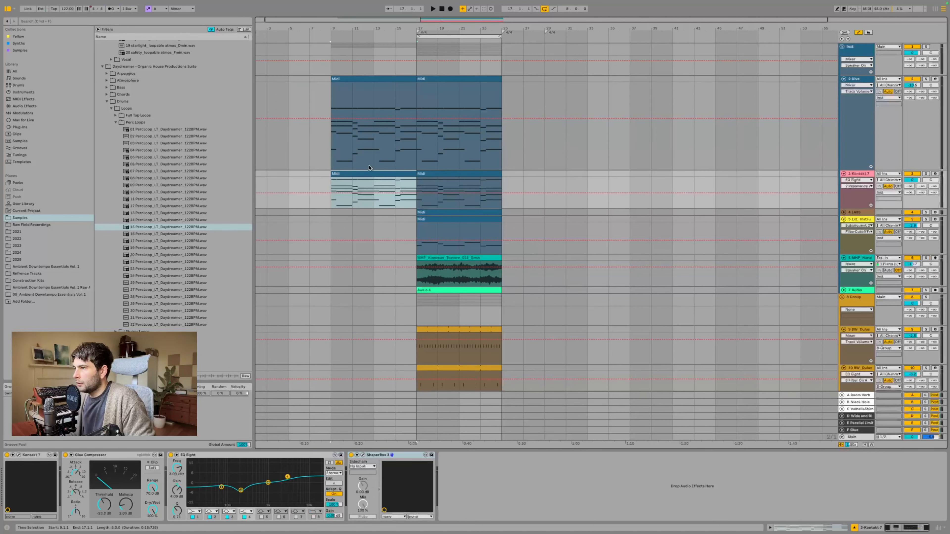
# Step: Show Diva's Frequency automation, lower its curve across bars 9 to 17 and remove the higher breakpoint at bar 9
pyautogui.press('space')
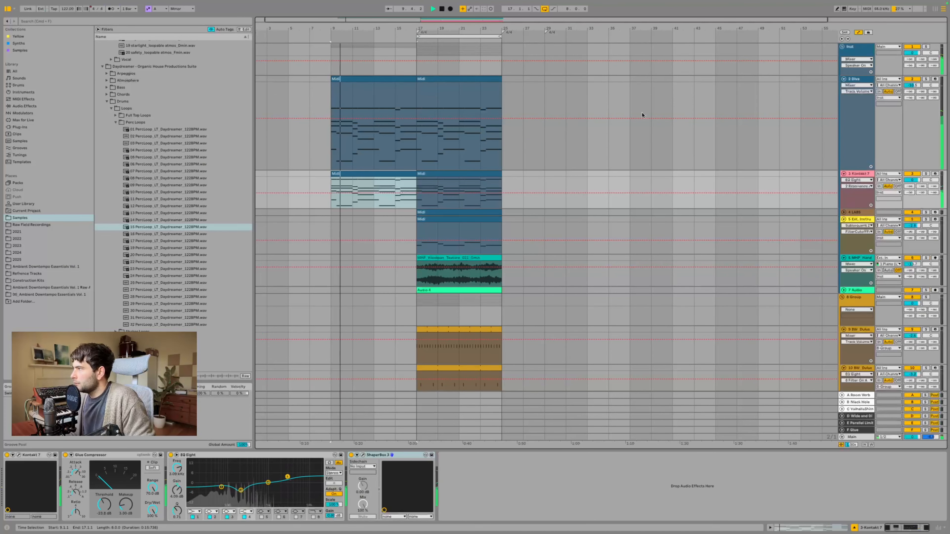
pyautogui.click(857, 79)
pyautogui.click(858, 86)
pyautogui.click(854, 99)
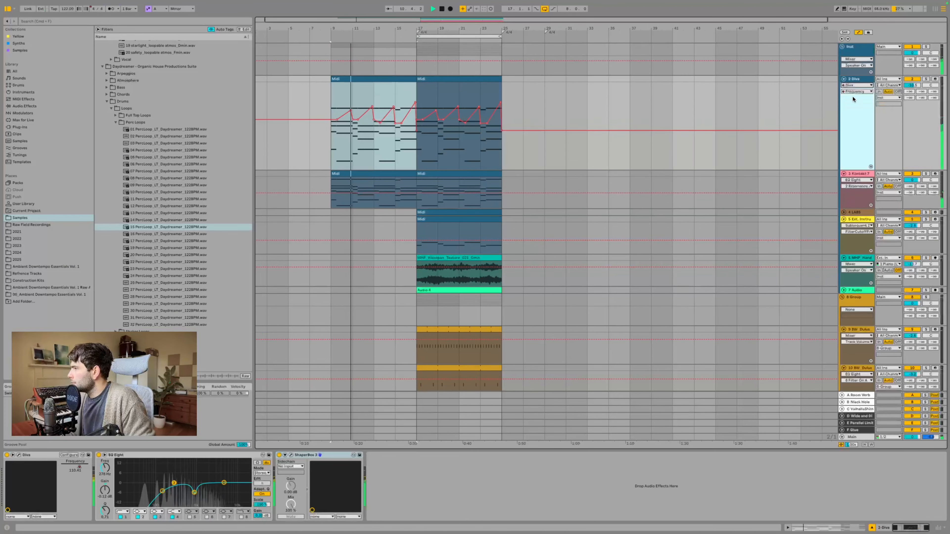
pyautogui.moveTo(411, 98); pyautogui.dragTo(332, 122)
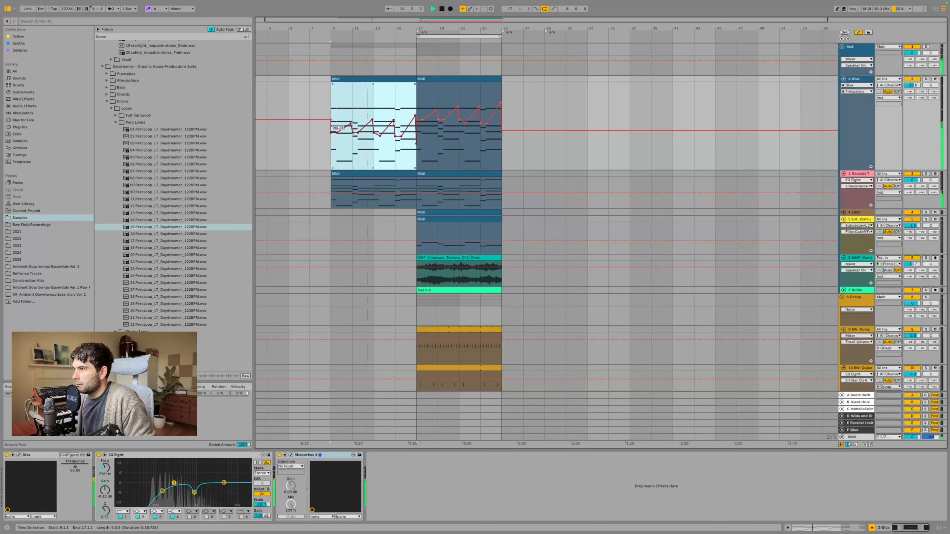
pyautogui.click(331, 120)
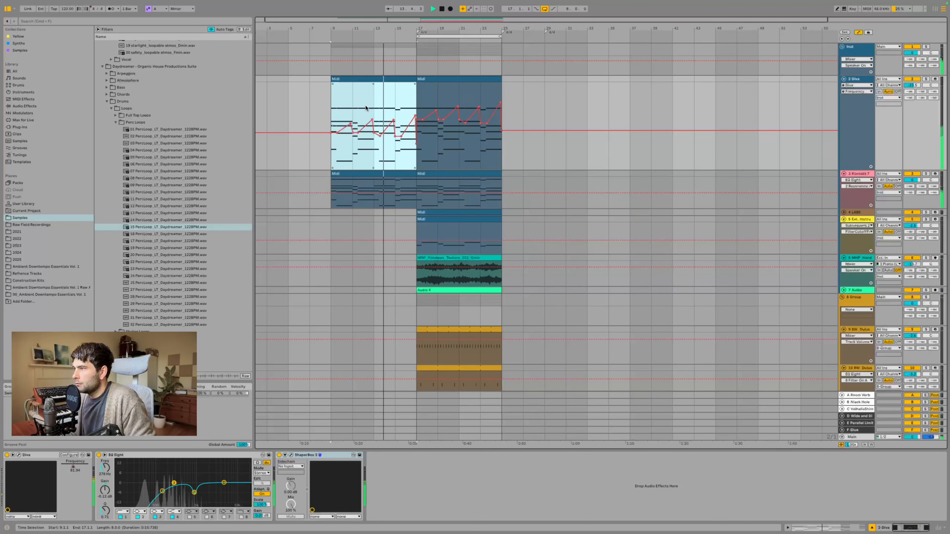
pyautogui.click(856, 80)
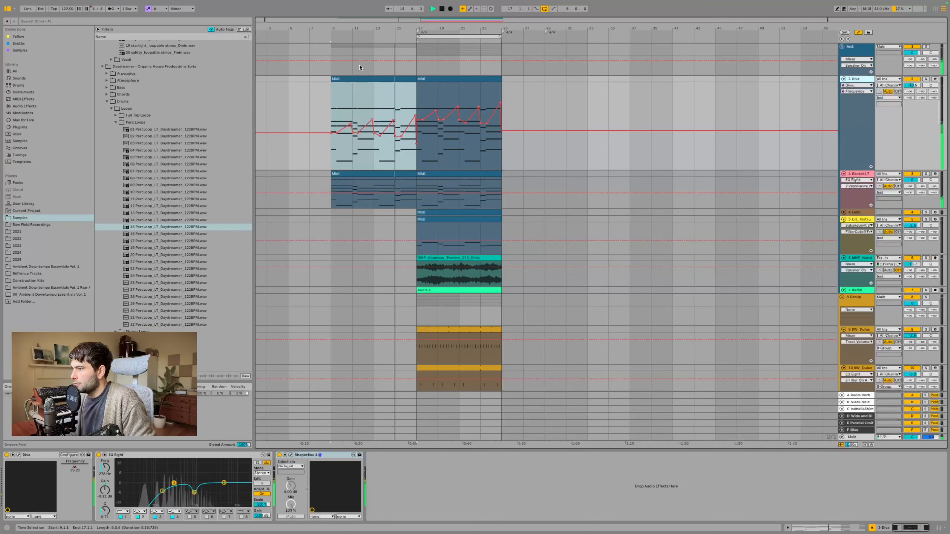
# Step: Stop playback and extend the Diva and Kontakt 7 MIDI clips from bar 9 back to bar 1
pyautogui.hscroll(-1, 348, 73)
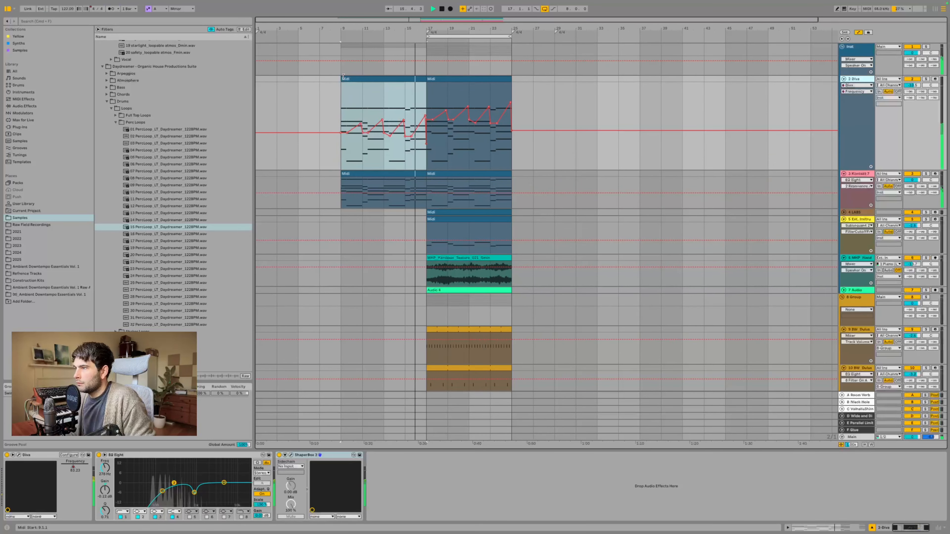
pyautogui.press('space')
pyautogui.moveTo(343, 78); pyautogui.dragTo(257, 77)
pyautogui.moveTo(341, 173); pyautogui.dragTo(257, 174)
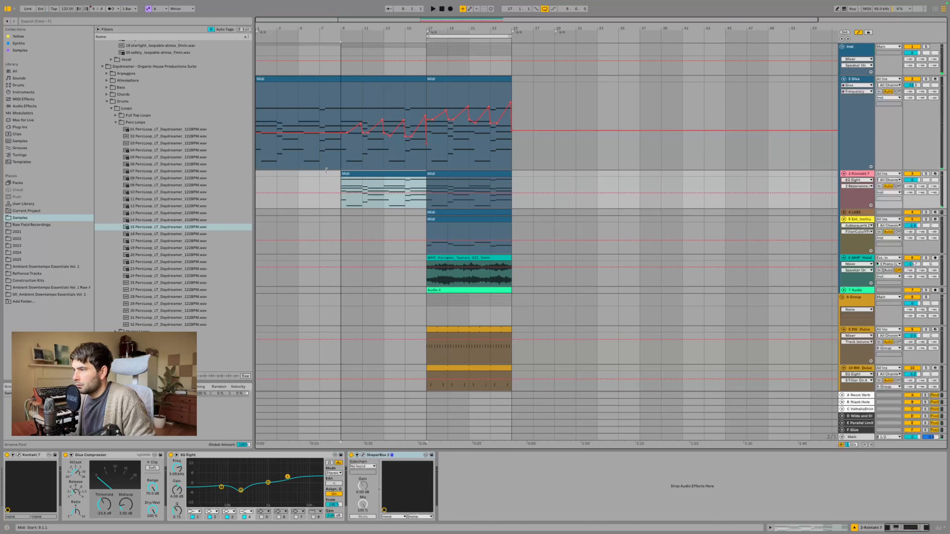
# Step: Unfold the LABS track, extend its MIDI clip from bar 17 back to bar 1 and adjust its track volume during playback
pyautogui.click(845, 212)
pyautogui.moveTo(432, 212); pyautogui.dragTo(257, 213)
pyautogui.press('space')
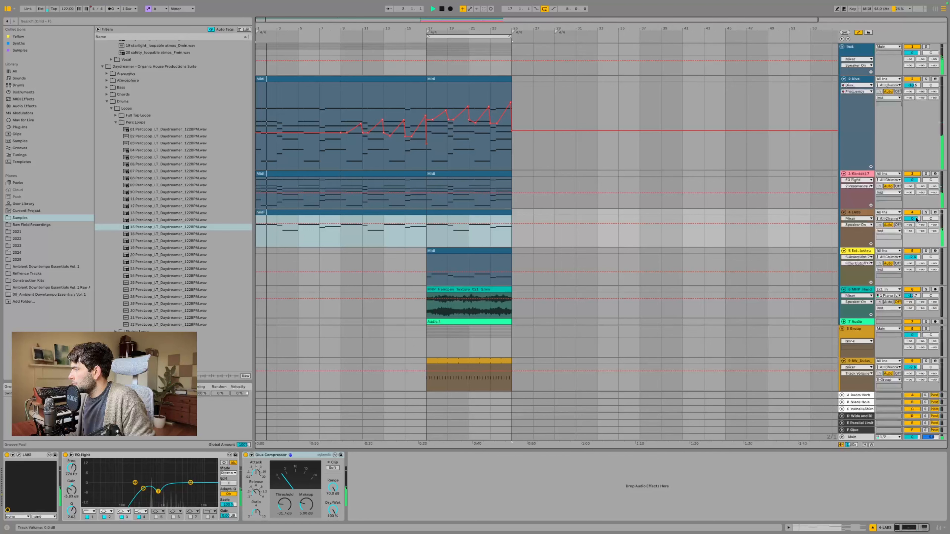
pyautogui.moveTo(913, 219); pyautogui.dragTo(913, 221)
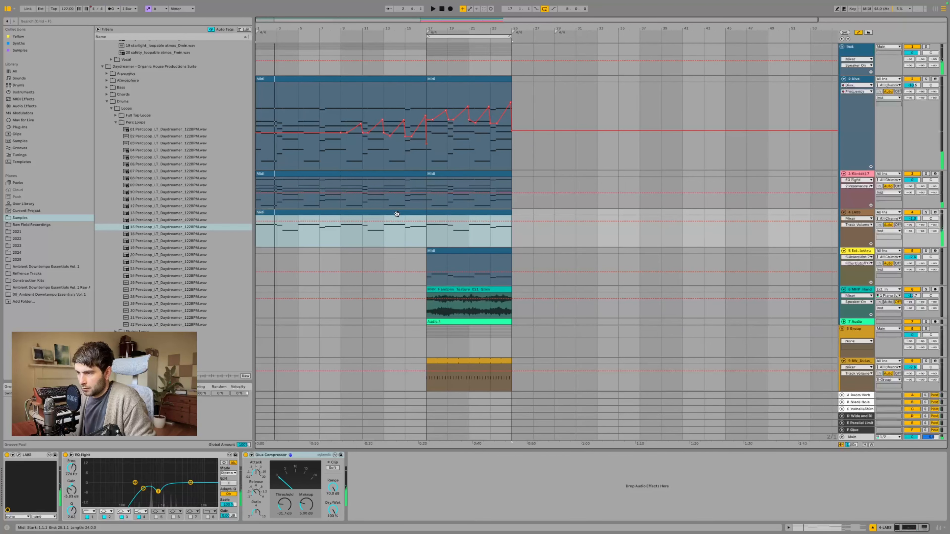
# Step: Open the LABS plug-in's Arctic Swells controls and lower Dynamics to about 10%
pyautogui.click(19, 455)
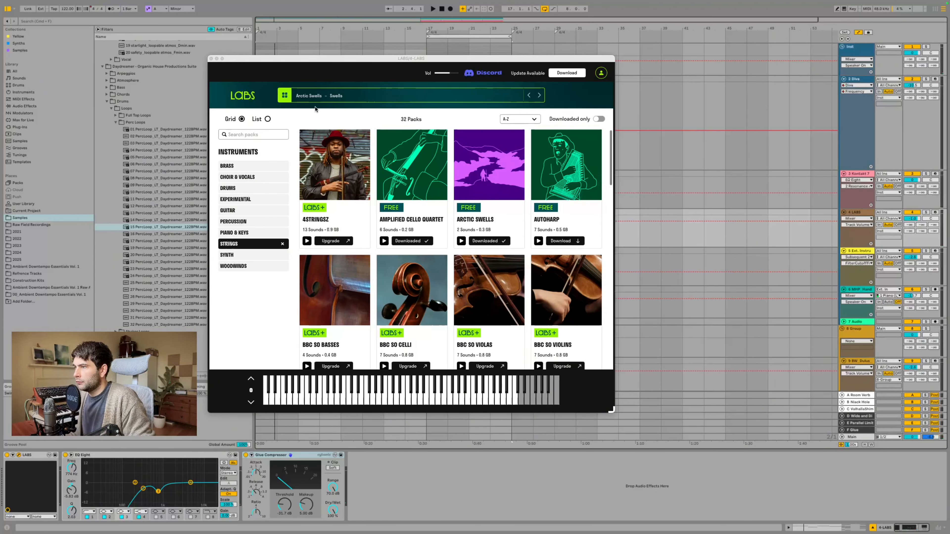
pyautogui.click(315, 97)
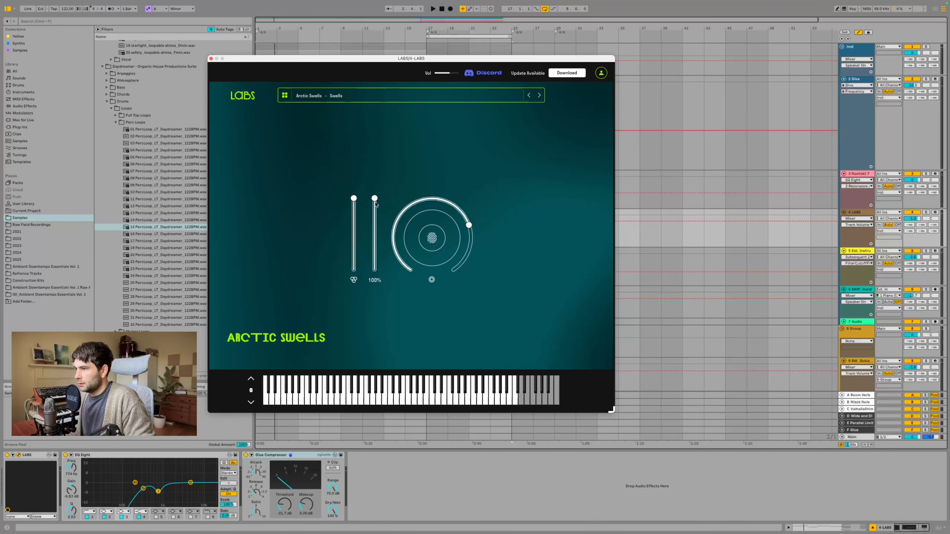
pyautogui.moveTo(374, 199); pyautogui.dragTo(377, 287)
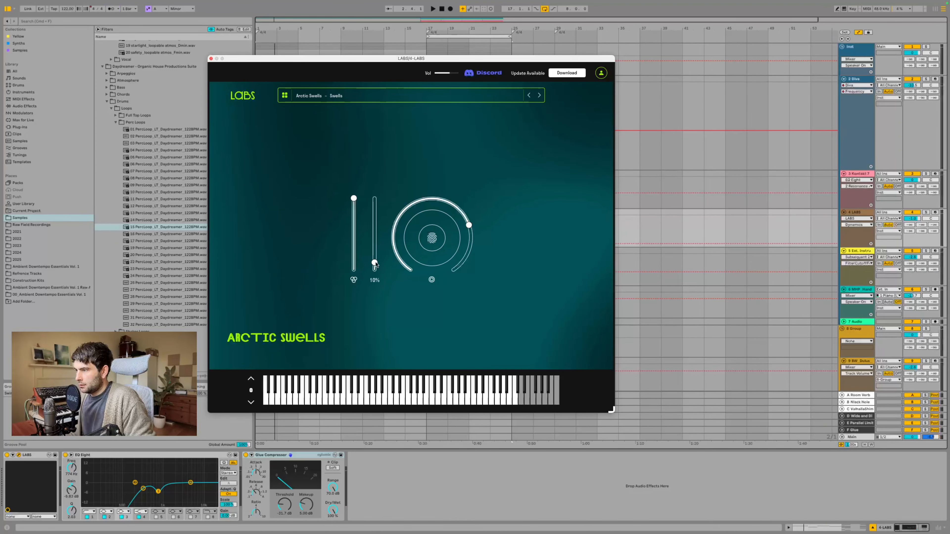
pyautogui.moveTo(407, 60); pyautogui.dragTo(657, 156)
# Step: Play the intro from bar 1, fine-tune the LABS Dynamics slider while listening and close the plug-in window
pyautogui.click(289, 211)
pyautogui.press('space')
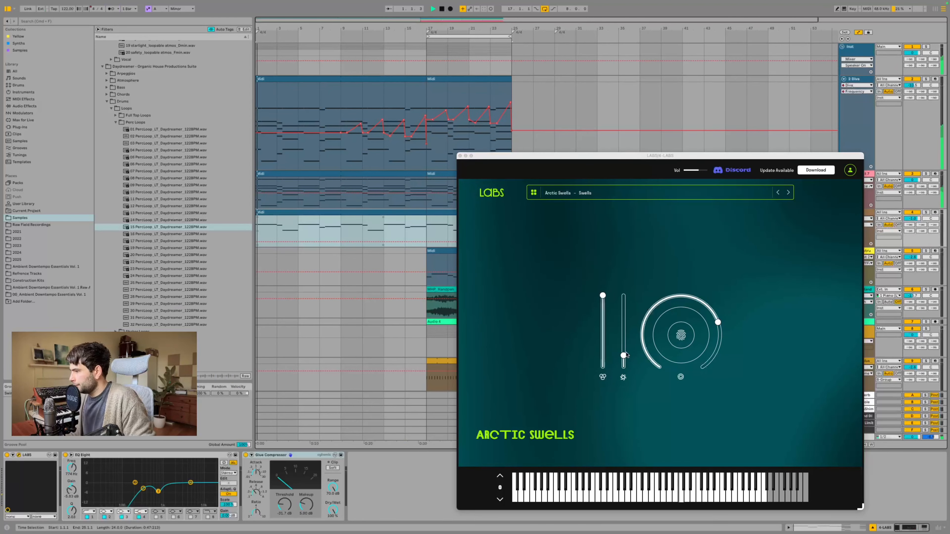
pyautogui.click(623, 354)
pyautogui.moveTo(623, 354); pyautogui.dragTo(624, 358)
pyautogui.press('space')
pyautogui.click(461, 155)
# Step: Split the LABS clip at bar 17 and show the Modulation Wheel MIDI control envelope of the intro clip
pyautogui.click(427, 232)
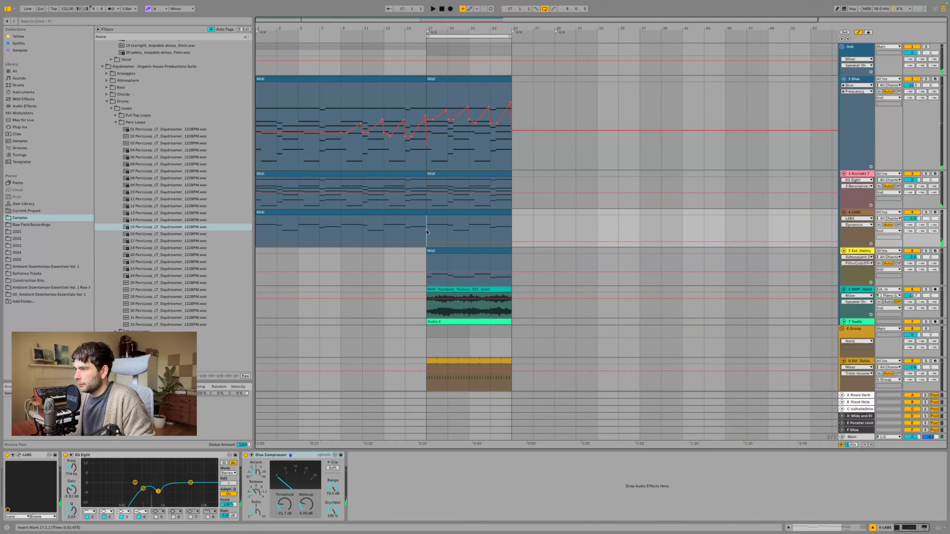
pyautogui.doubleClick(403, 212)
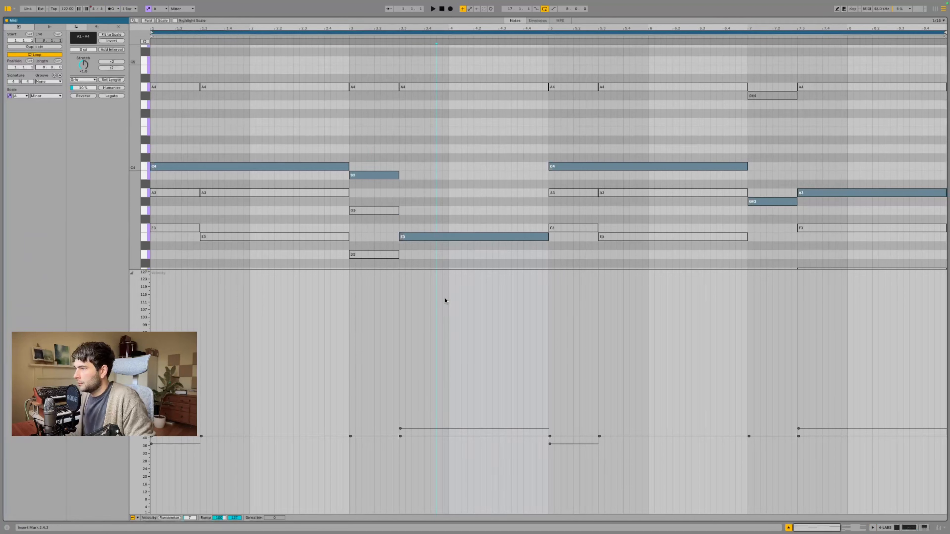
pyautogui.click(538, 21)
pyautogui.click(159, 518)
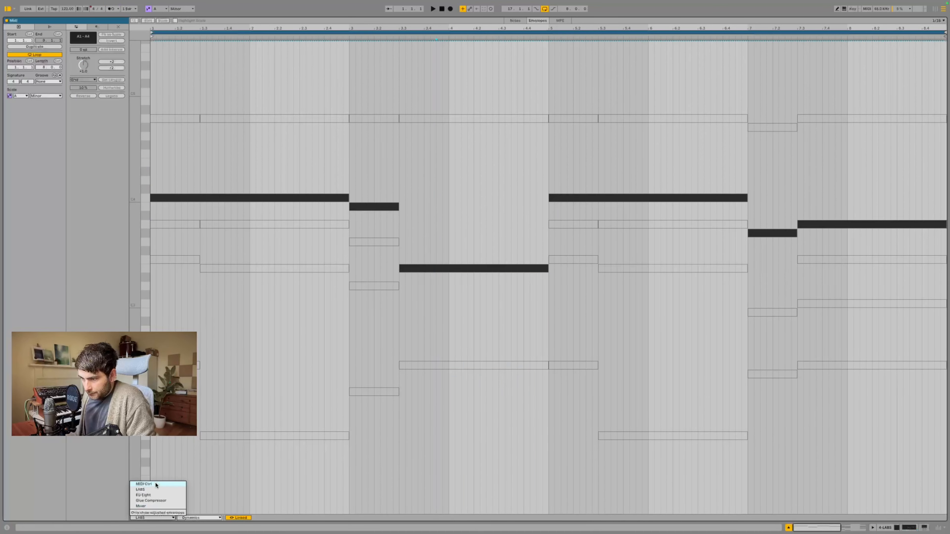
pyautogui.click(156, 485)
pyautogui.click(200, 519)
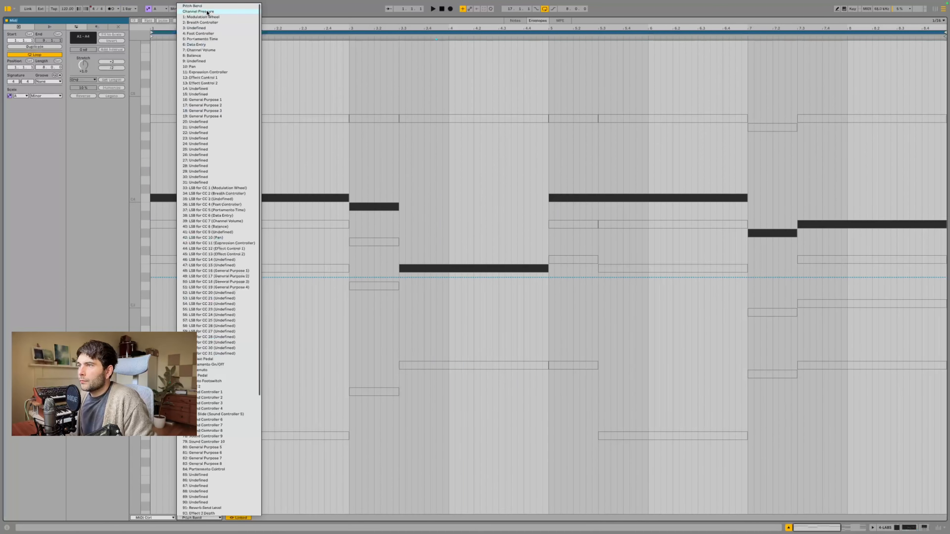
pyautogui.click(236, 18)
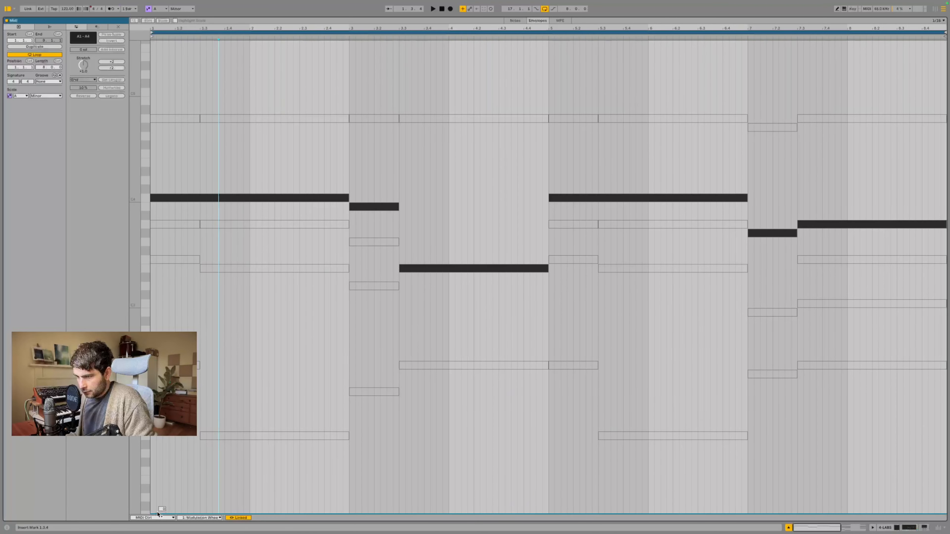
# Step: Draw a rising Modulation Wheel envelope to bar 5 with a dip just after bar 3, and duplicate the loop to 16 bars
pyautogui.moveTo(156, 513); pyautogui.dragTo(547, 436)
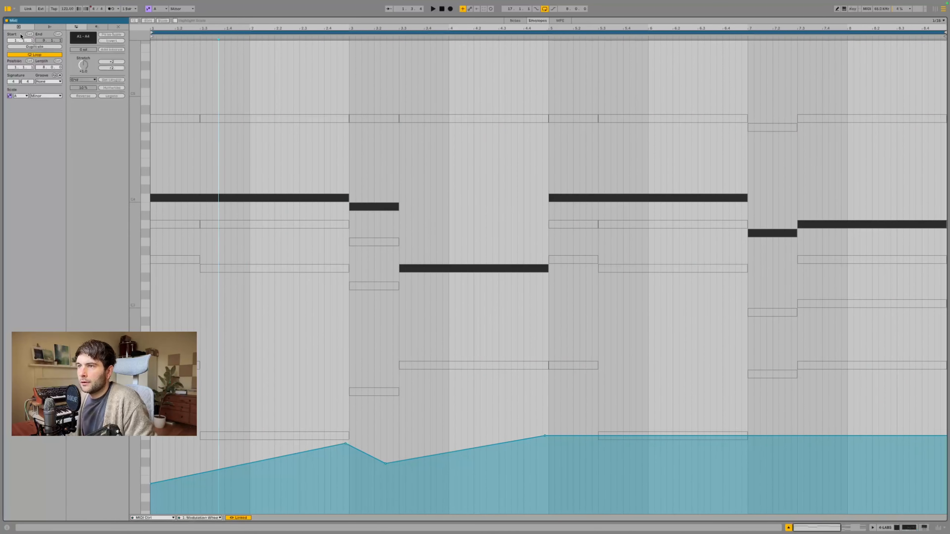
pyautogui.click(35, 47)
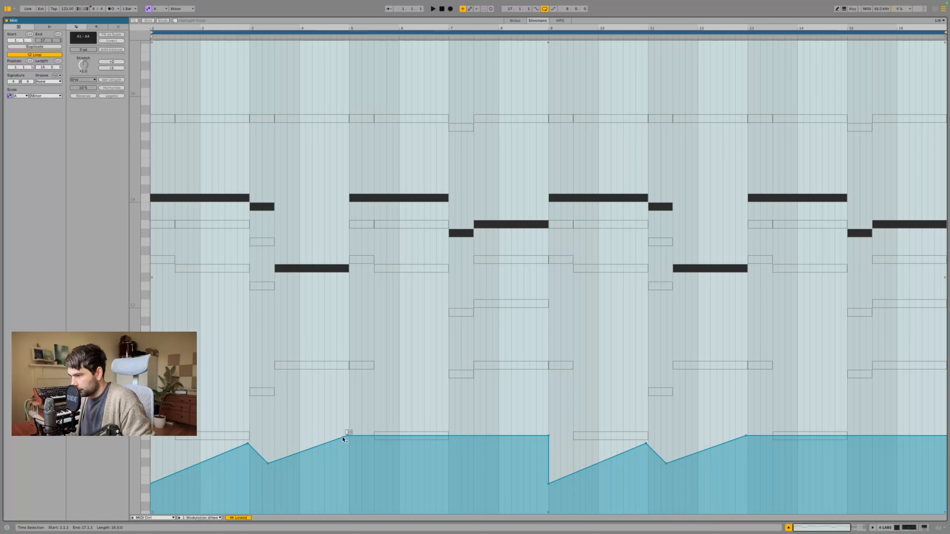
# Step: Add a dip after bar 5 and a higher peak at bar 7 to the Modulation Wheel envelope
pyautogui.click(354, 425)
pyautogui.moveTo(345, 436)
pyautogui.mouseDown()
pyautogui.moveTo(350, 250)
pyautogui.moveTo(346, 438)
pyautogui.mouseUp()
pyautogui.moveTo(369, 439); pyautogui.dragTo(385, 449)
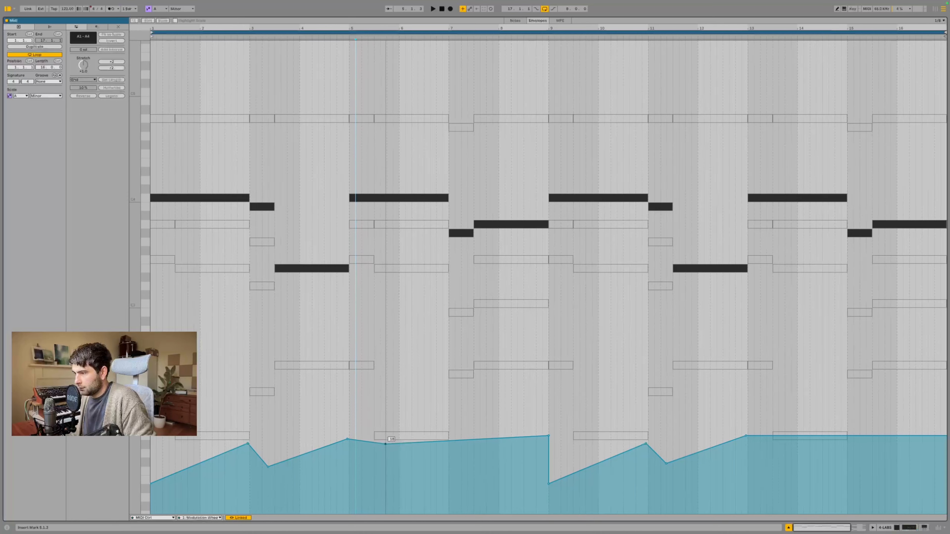
pyautogui.moveTo(449, 441); pyautogui.dragTo(445, 407)
# Step: Solo the LABS track, start playback and reopen the intro clip's Modulation Wheel envelope
pyautogui.click(926, 528)
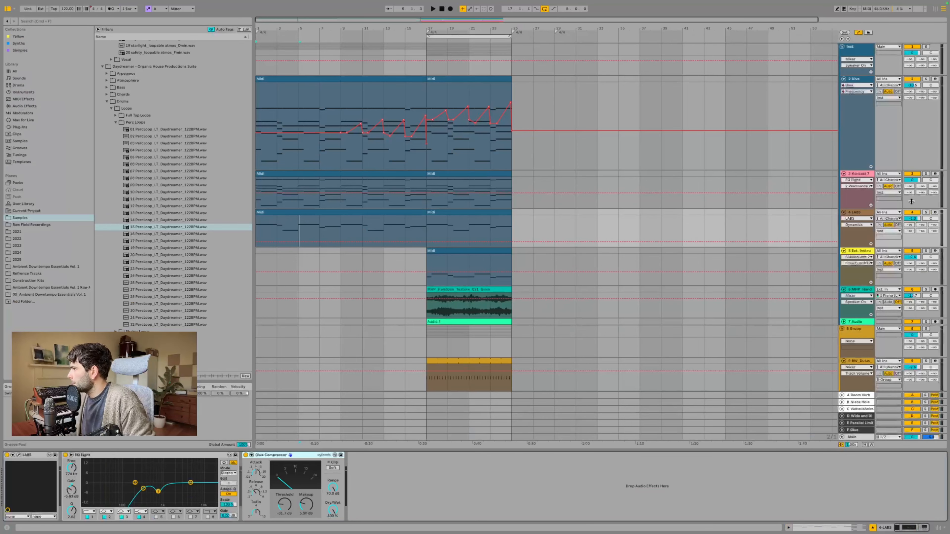
pyautogui.click(926, 212)
pyautogui.press('space')
pyautogui.doubleClick(318, 212)
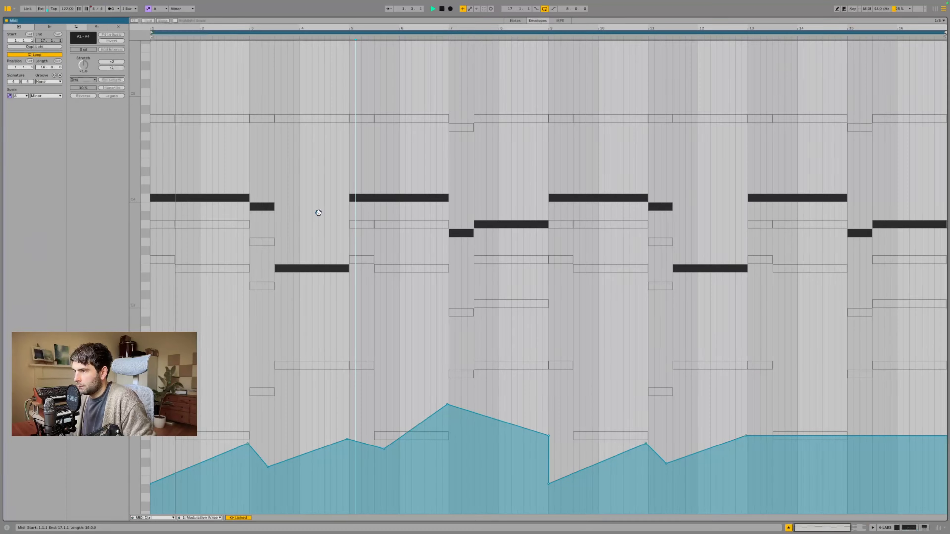
pyautogui.click(275, 324)
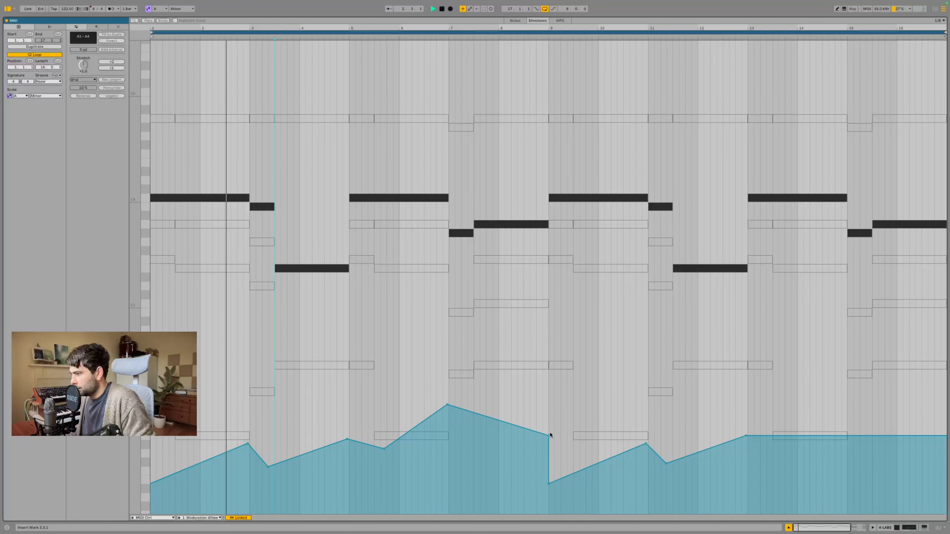
# Step: Reshape the envelope from bar 7 to bar 11 with a dip after bar 7, a peak at bar 9 and a higher one at bar 11
pyautogui.moveTo(549, 436); pyautogui.dragTo(549, 445)
pyautogui.moveTo(548, 484); pyautogui.dragTo(547, 455)
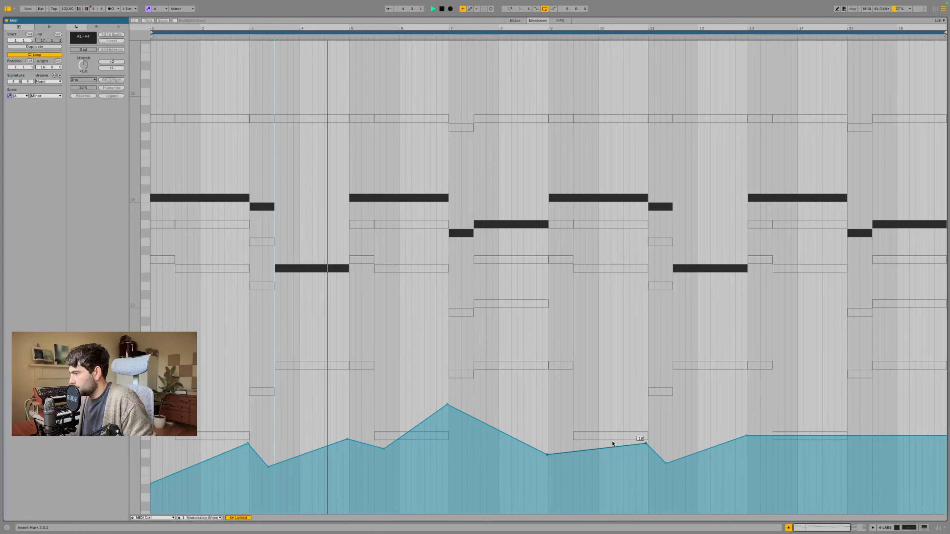
pyautogui.moveTo(646, 444); pyautogui.dragTo(642, 386)
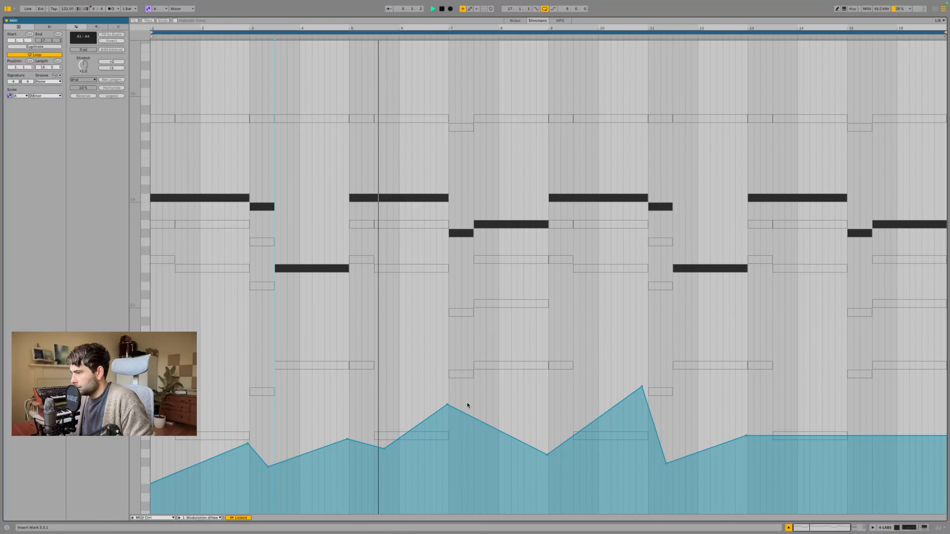
pyautogui.moveTo(461, 412); pyautogui.dragTo(461, 426)
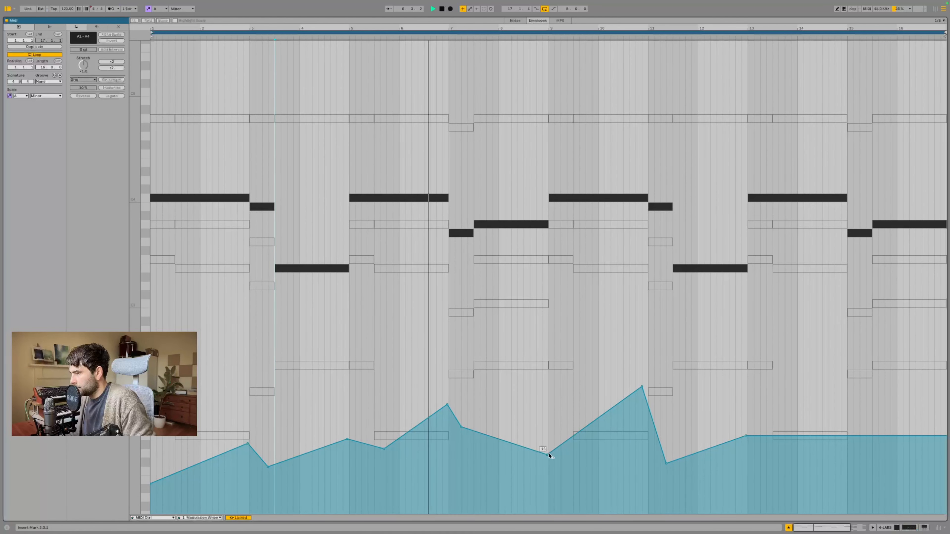
pyautogui.moveTo(550, 456); pyautogui.dragTo(461, 430)
pyautogui.moveTo(547, 424); pyautogui.dragTo(546, 405)
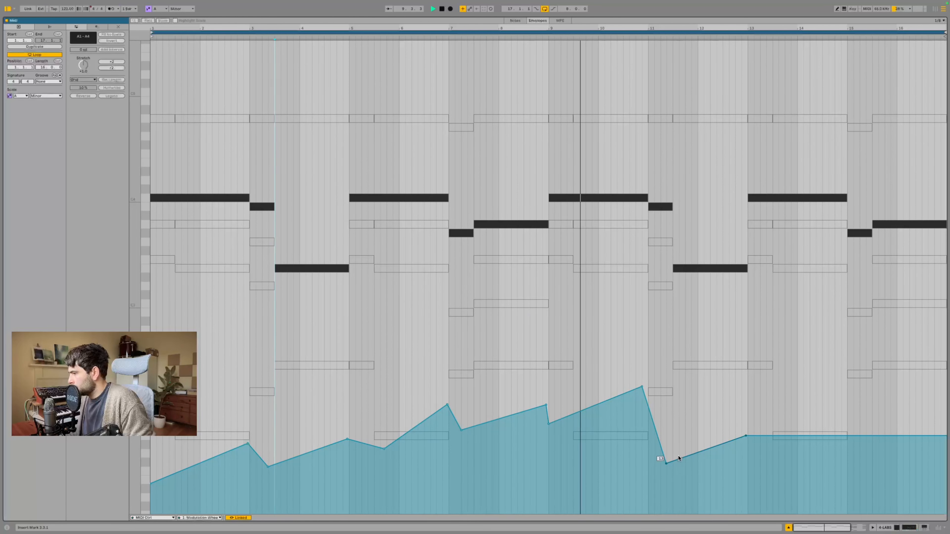
# Step: Raise the envelope from bar 11 onward with peaks at bars 13 and 15, a dip after each, and a steep climb to bar 17
pyautogui.moveTo(746, 436); pyautogui.dragTo(745, 350)
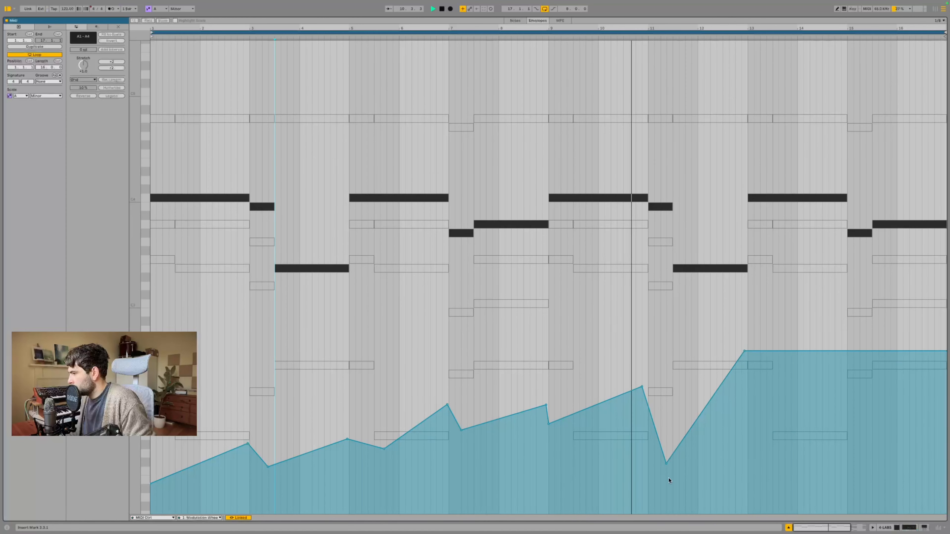
pyautogui.moveTo(666, 463); pyautogui.dragTo(665, 440)
pyautogui.moveTo(745, 350); pyautogui.dragTo(747, 358)
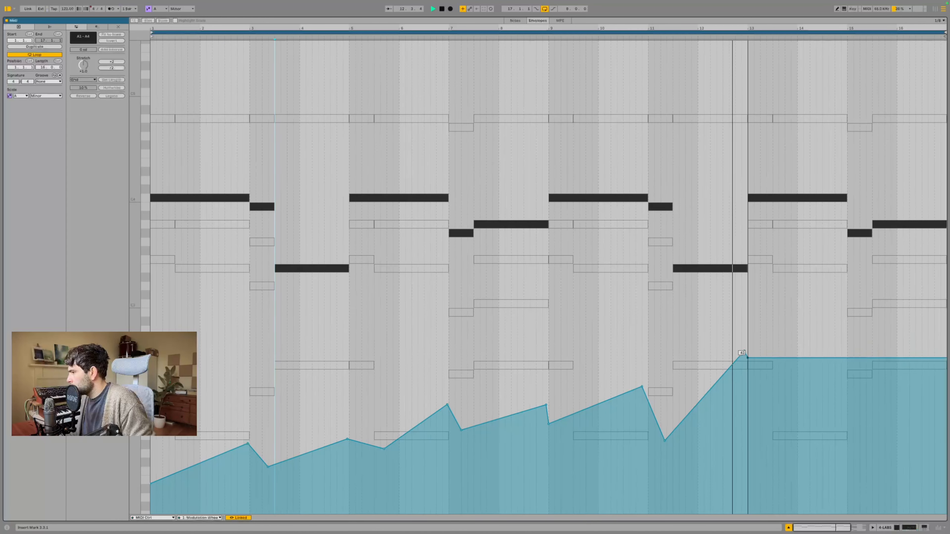
pyautogui.moveTo(833, 358); pyautogui.dragTo(865, 332)
pyautogui.moveTo(940, 329); pyautogui.dragTo(833, 87)
pyautogui.hscroll(-2, 444, 406)
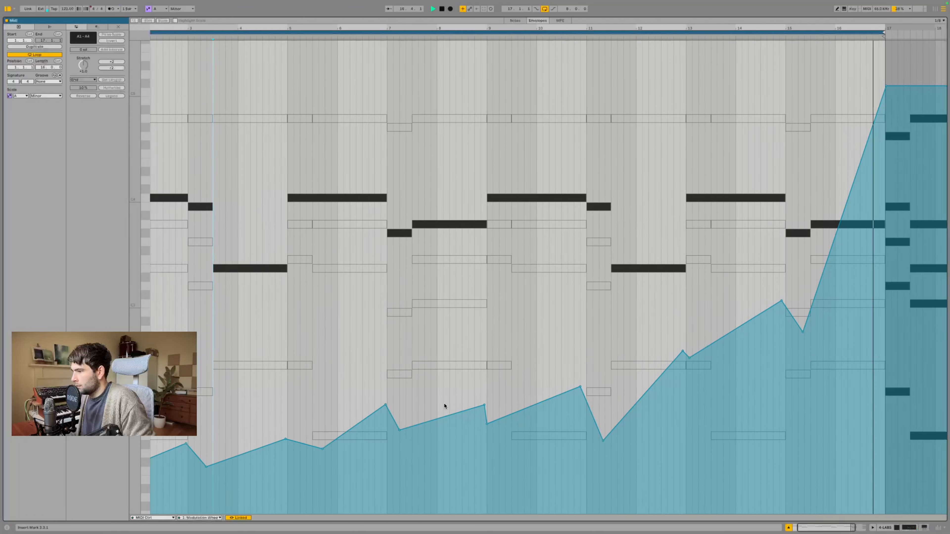
# Step: Raise the envelope peaks at bars 3, 5 and 7, lift the low point after bar 3 and add a dip near bar 4
pyautogui.hscroll(-2, 444, 406)
pyautogui.moveTo(244, 446); pyautogui.dragTo(253, 403)
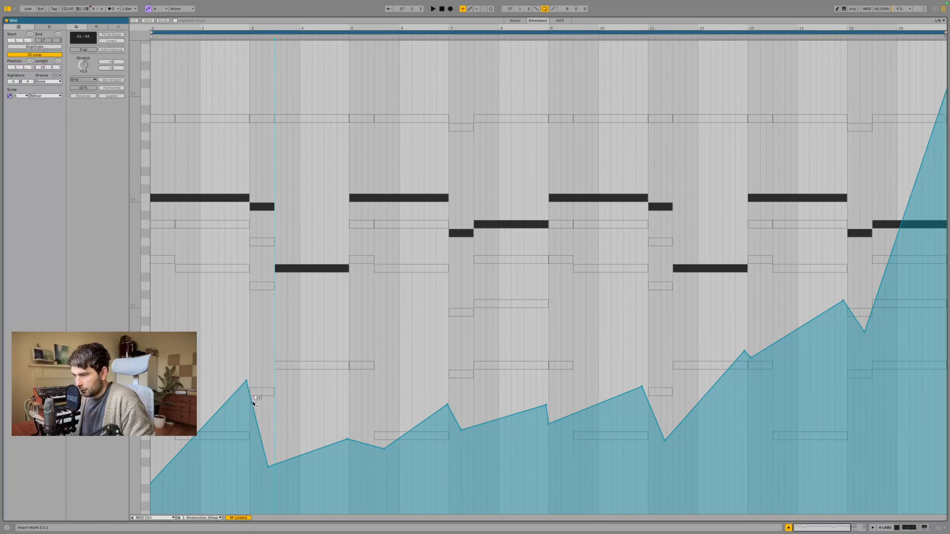
pyautogui.moveTo(268, 467); pyautogui.dragTo(266, 432)
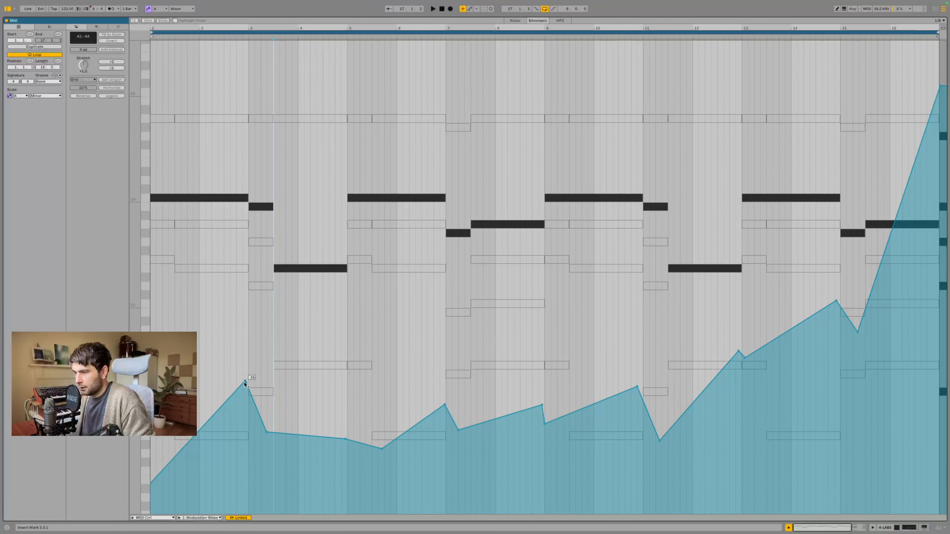
pyautogui.moveTo(245, 383)
pyautogui.mouseDown()
pyautogui.moveTo(263, 314)
pyautogui.moveTo(244, 374)
pyautogui.mouseUp()
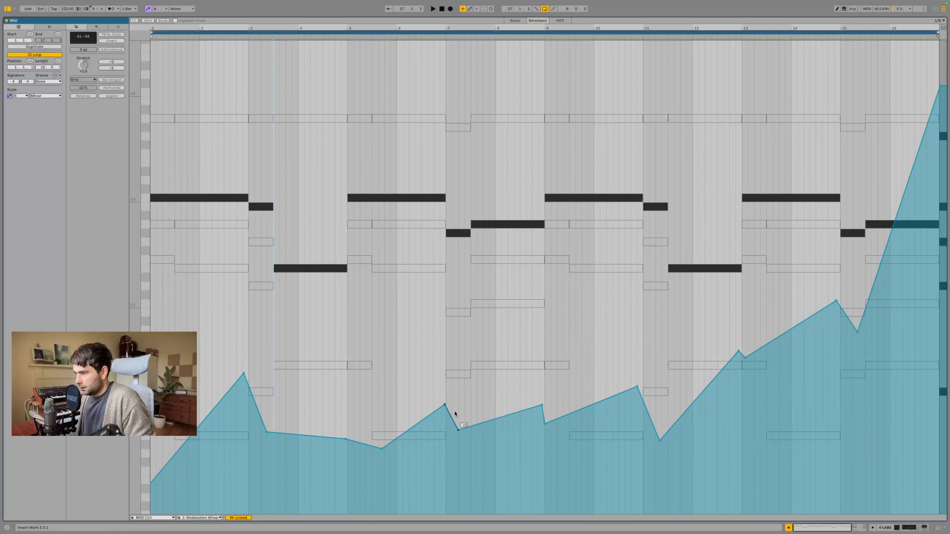
pyautogui.moveTo(444, 406); pyautogui.dragTo(445, 320)
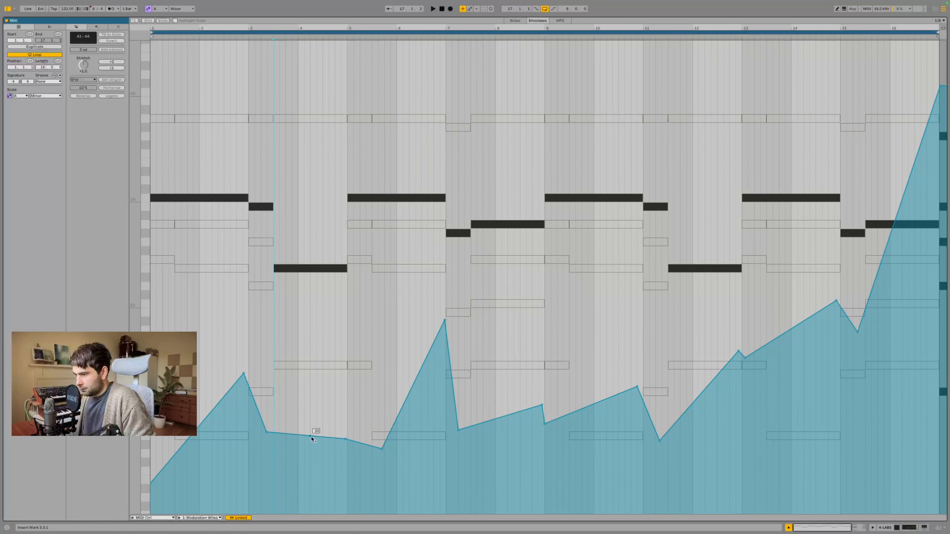
pyautogui.click(294, 440)
pyautogui.moveTo(294, 441); pyautogui.dragTo(346, 396)
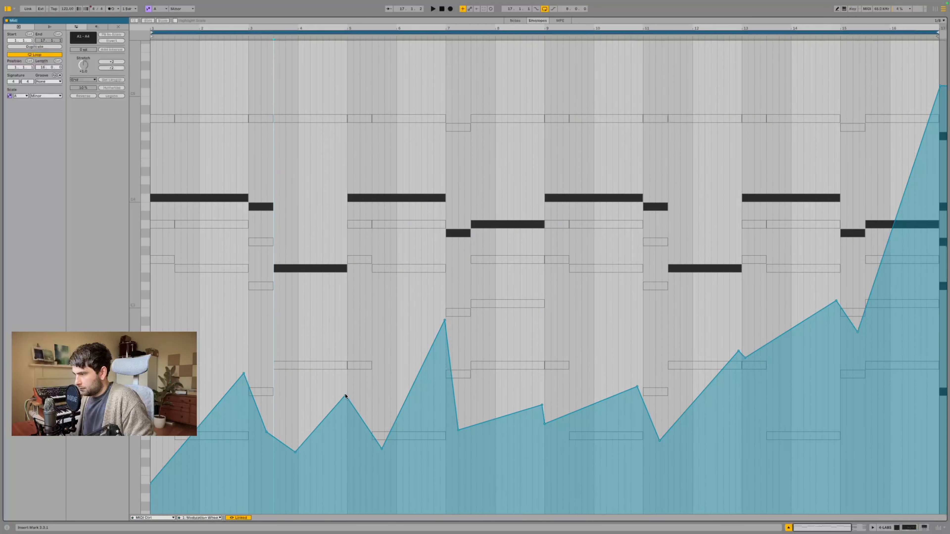
# Step: Raise the envelope peak at bar 9 and shift the low point after it towards the end of that bar
pyautogui.moveTo(542, 406); pyautogui.dragTo(539, 320)
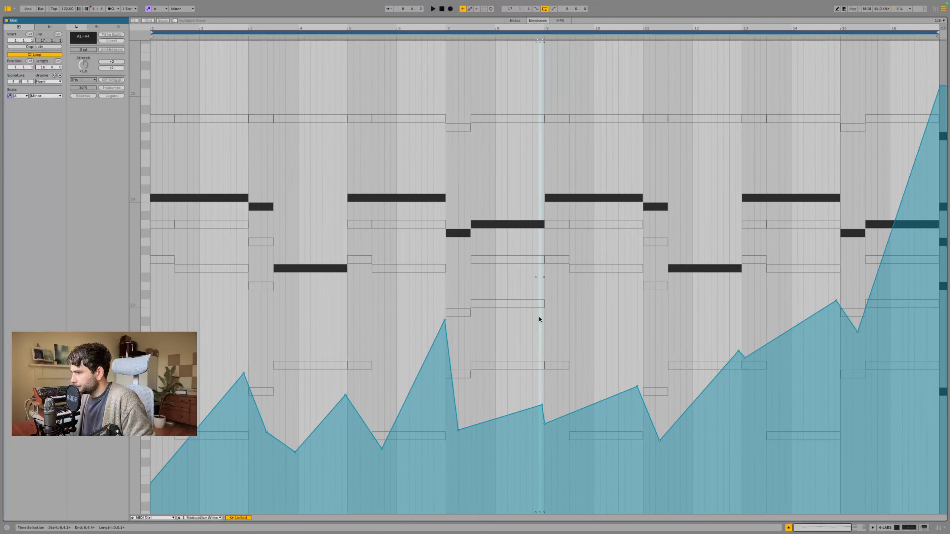
pyautogui.click(550, 374)
pyautogui.moveTo(542, 406); pyautogui.dragTo(545, 289)
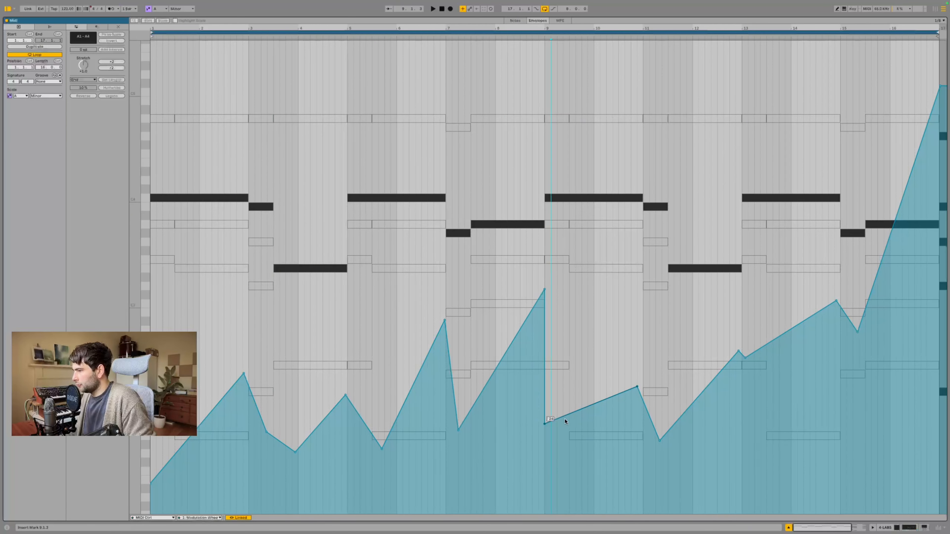
pyautogui.moveTo(546, 427); pyautogui.dragTo(586, 418)
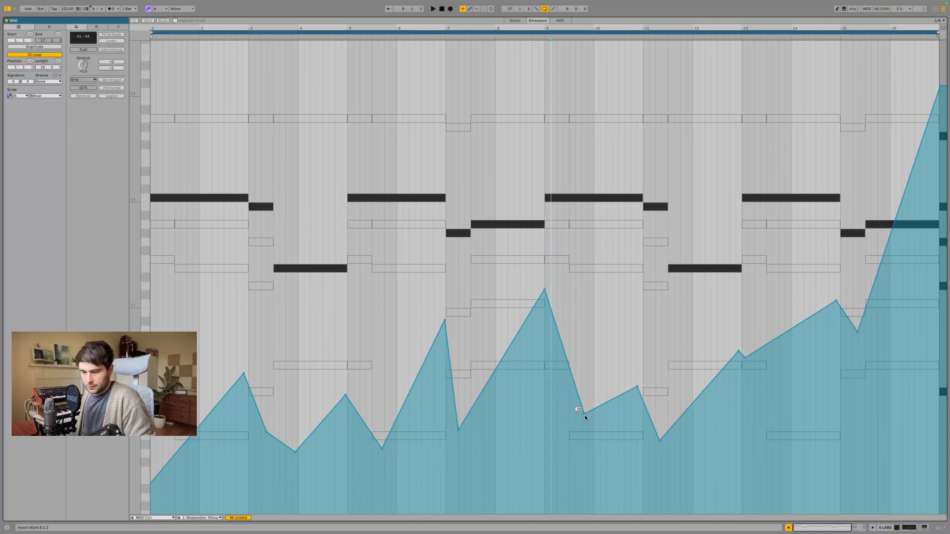
# Step: Raise the envelope peaks at bars 11 and 13 and lift the low point between them
pyautogui.moveTo(637, 387); pyautogui.dragTo(644, 213)
pyautogui.moveTo(661, 440); pyautogui.dragTo(667, 346)
pyautogui.moveTo(739, 353); pyautogui.dragTo(738, 190)
pyautogui.hscroll(5, 650, 365)
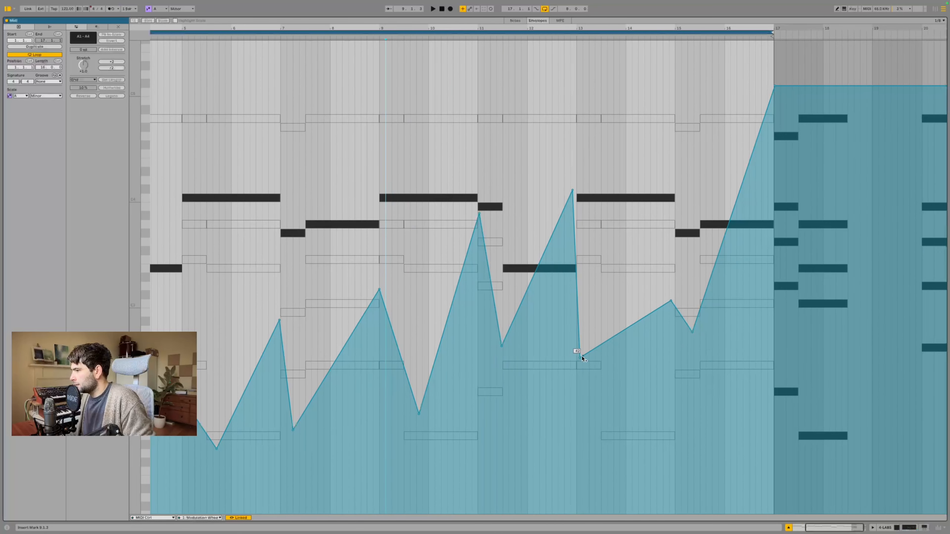
# Step: Raise the low points after bars 13 and 15 and the peak before bar 15, and add a higher peak at bar 16
pyautogui.moveTo(582, 359); pyautogui.dragTo(599, 314)
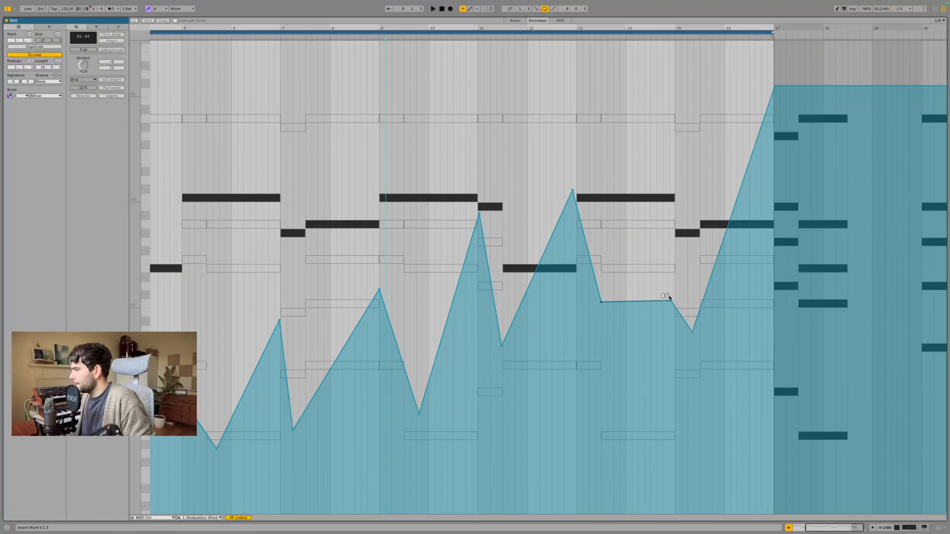
pyautogui.moveTo(669, 297); pyautogui.dragTo(664, 153)
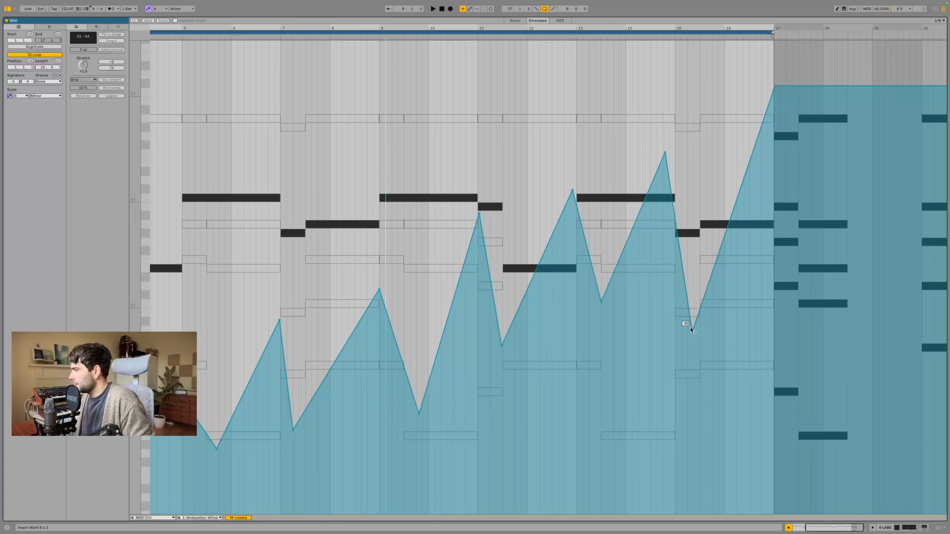
pyautogui.moveTo(692, 329); pyautogui.dragTo(679, 274)
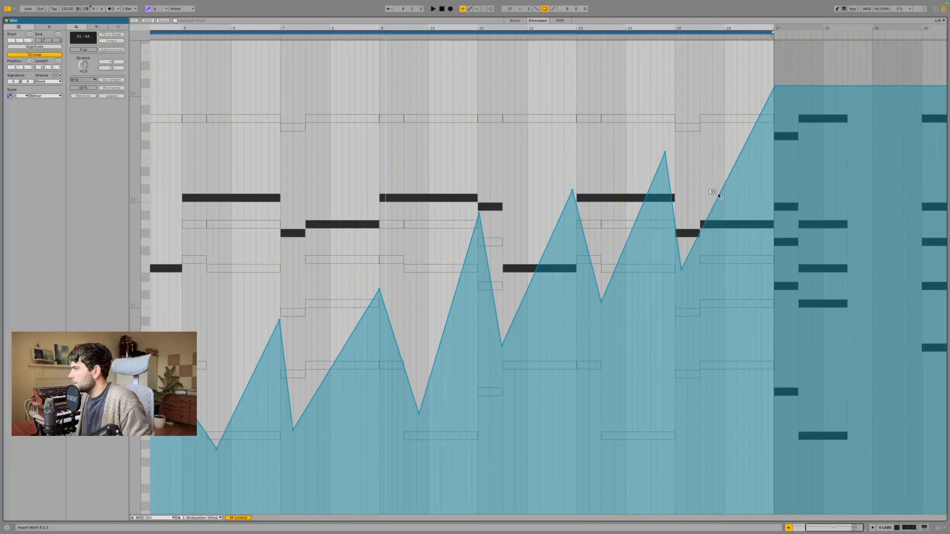
pyautogui.moveTo(718, 195); pyautogui.dragTo(727, 54)
# Step: Play the intro, leave the expanded clip editor and unsolo the LABS track to hear it with the other instruments
pyautogui.press('space')
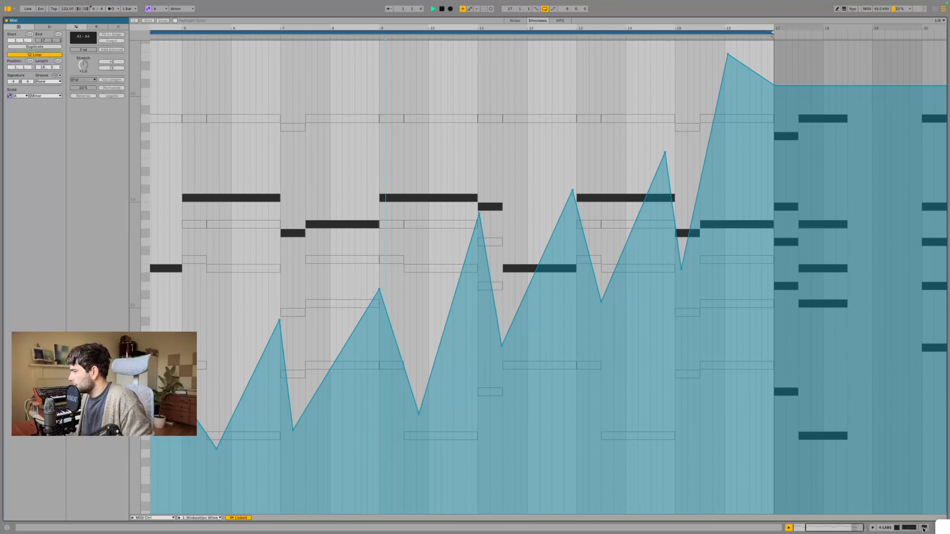
pyautogui.click(924, 529)
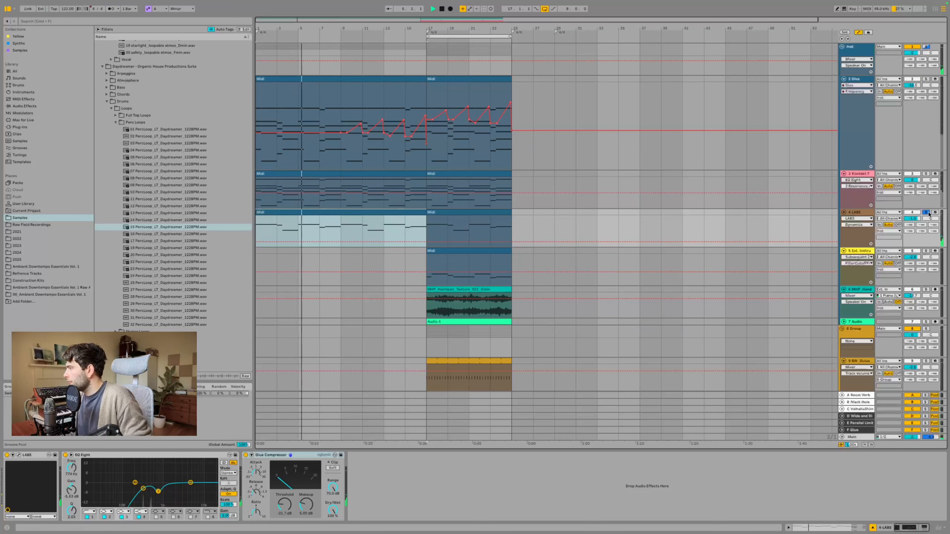
pyautogui.click(928, 213)
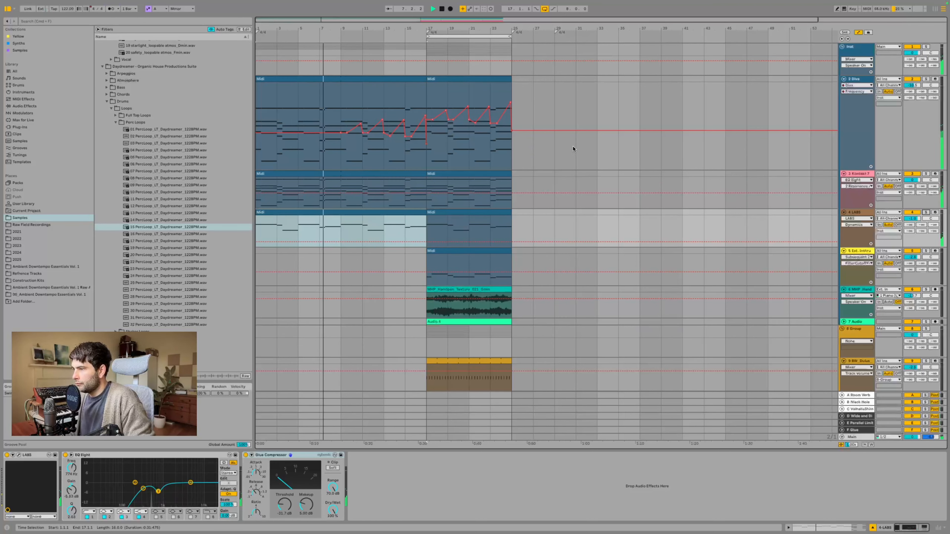
pyautogui.click(436, 250)
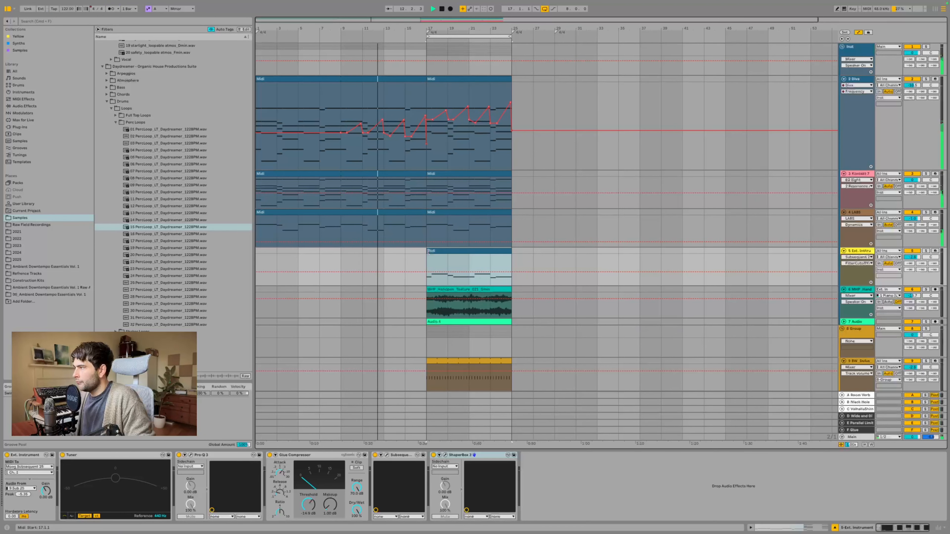
pyautogui.press('space')
# Step: Raise the gain of the highest EQ Eight band on the Kontakt 7 track slightly
pyautogui.click(409, 173)
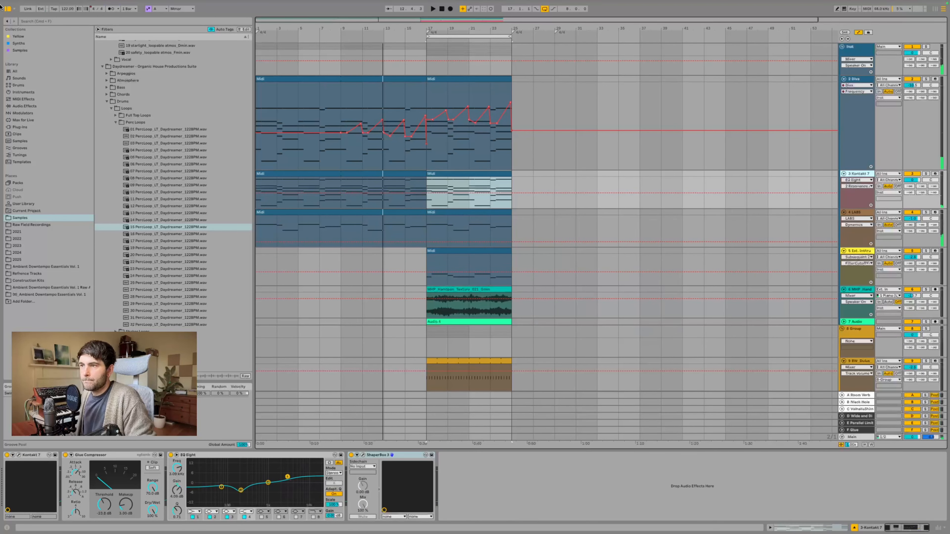
pyautogui.moveTo(287, 477); pyautogui.dragTo(287, 476)
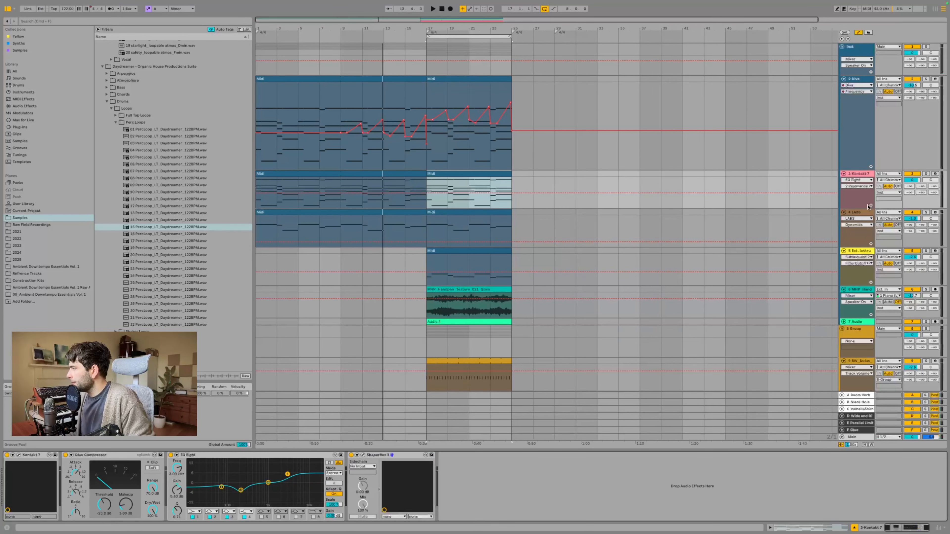
# Step: Insert a new audio track directly below the LABS track
pyautogui.click(866, 212)
pyautogui.press('super+t')
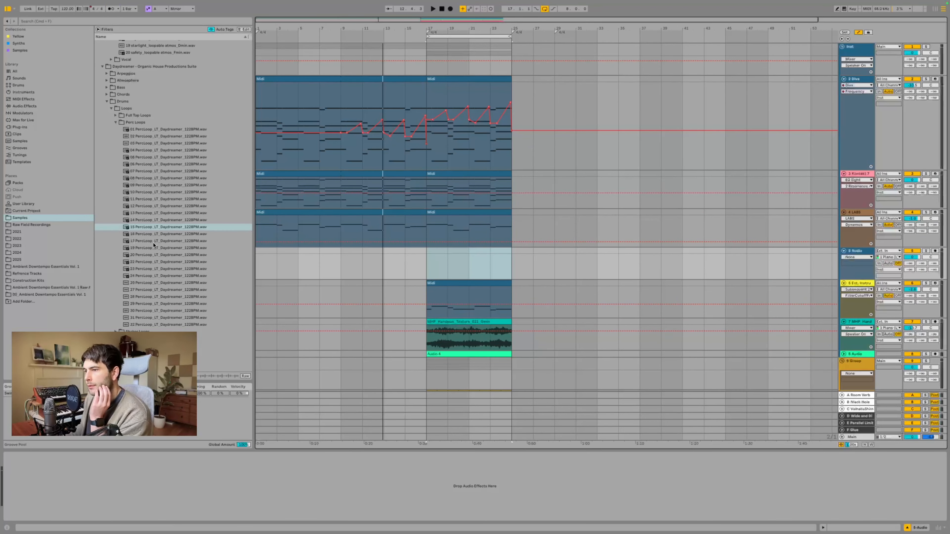
# Step: Collapse the open sample pack folders and search the Samples library for "vocal"
pyautogui.scroll(10, 152, 75)
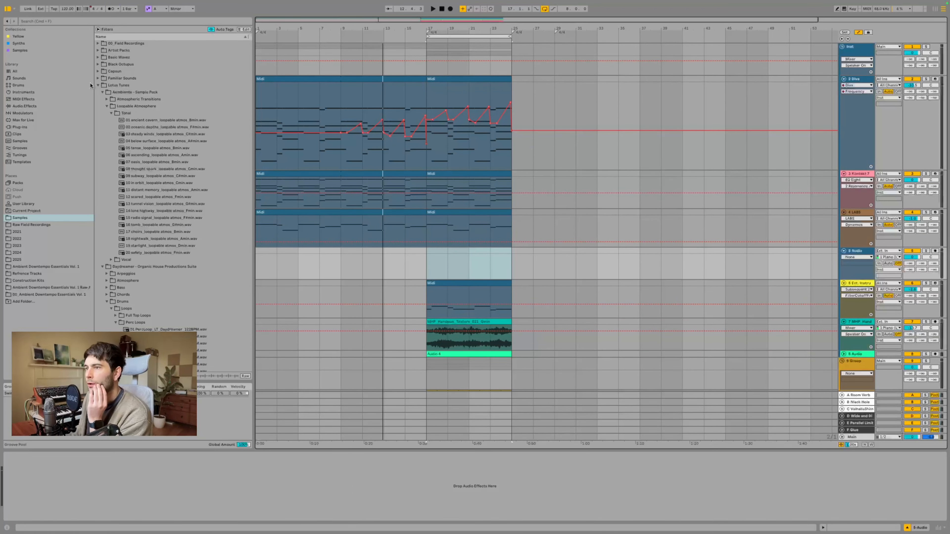
pyautogui.click(111, 114)
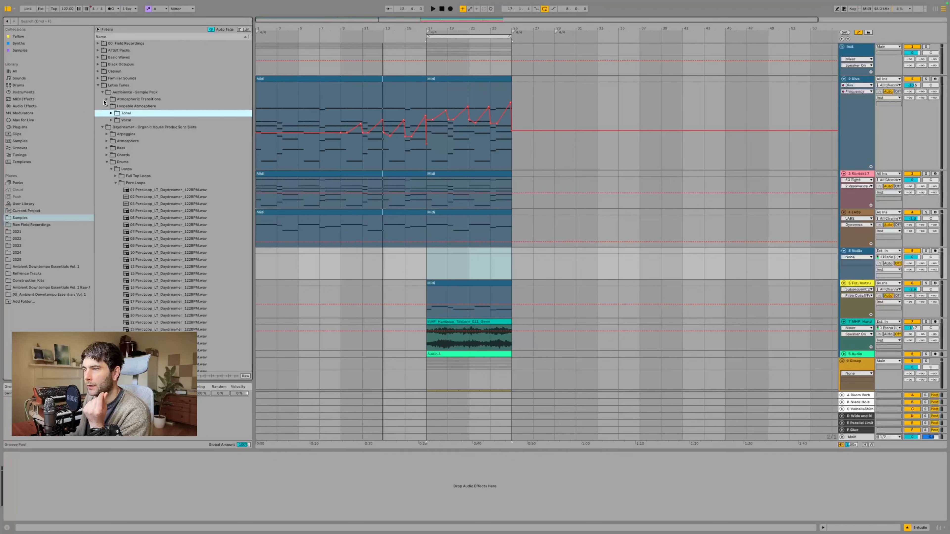
pyautogui.click(106, 100)
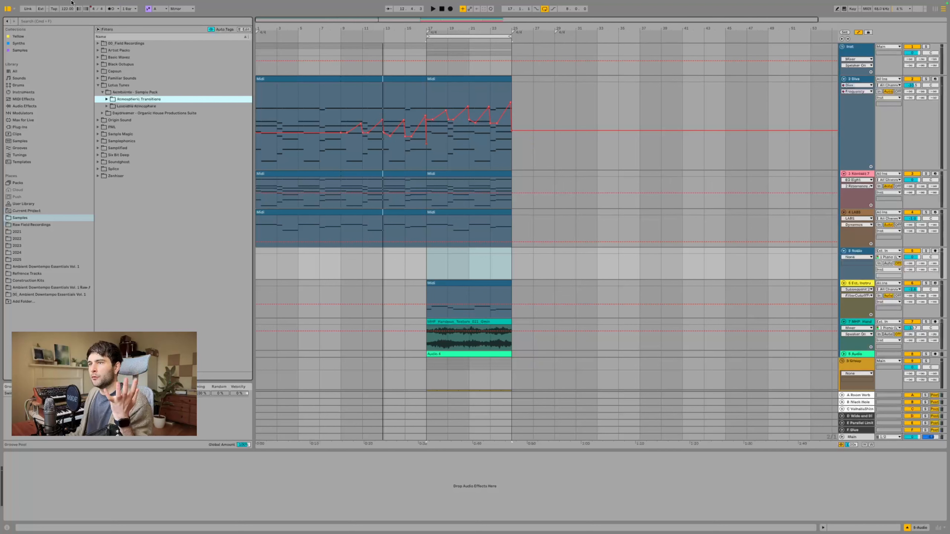
pyautogui.click(54, 21)
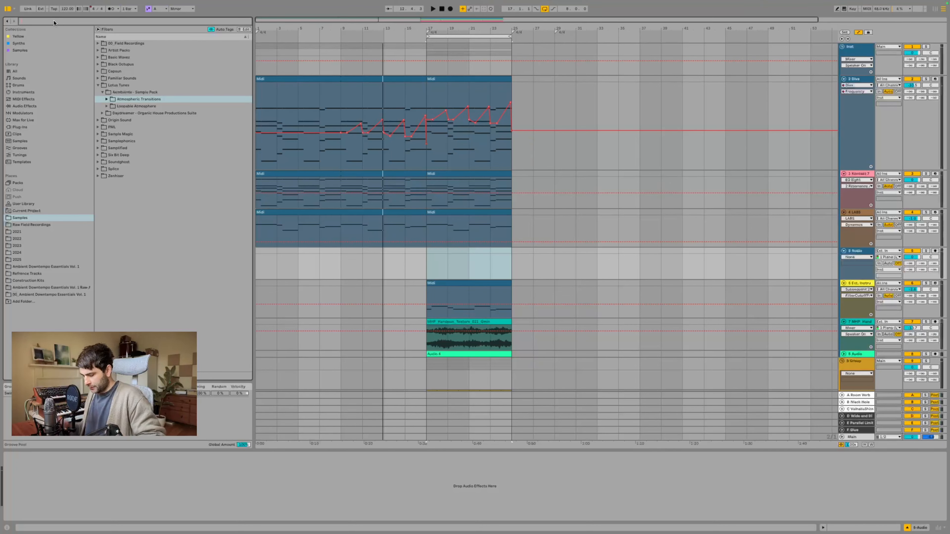
pyautogui.write('vocal')
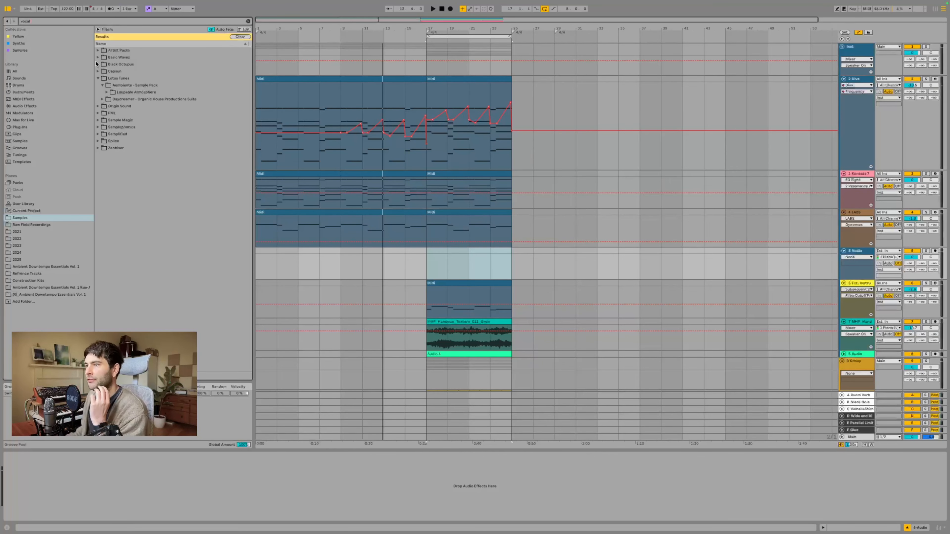
# Step: Browse the vocal results in the Capsun folder, collapse Capsun and Lotus Tunes, and expand the Basic Waves packs
pyautogui.click(117, 71)
pyautogui.click(117, 64)
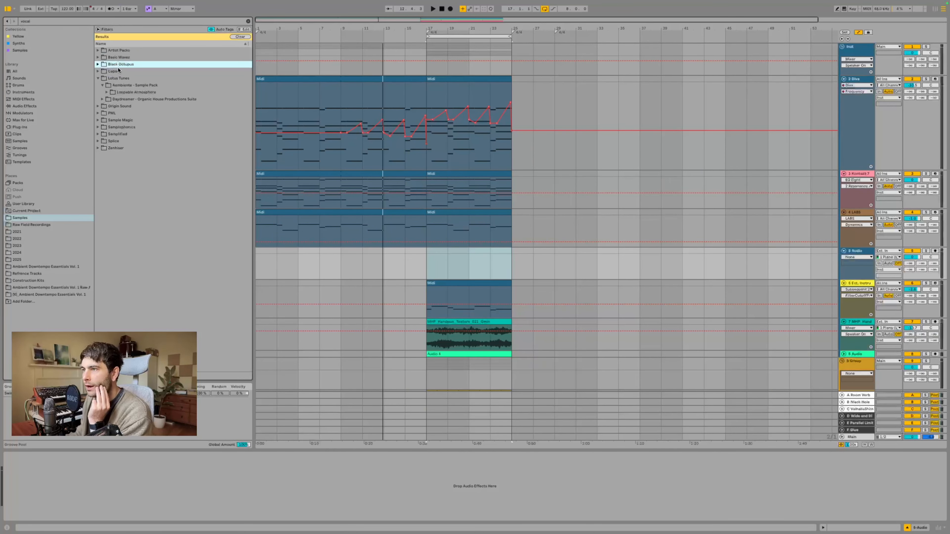
pyautogui.click(98, 71)
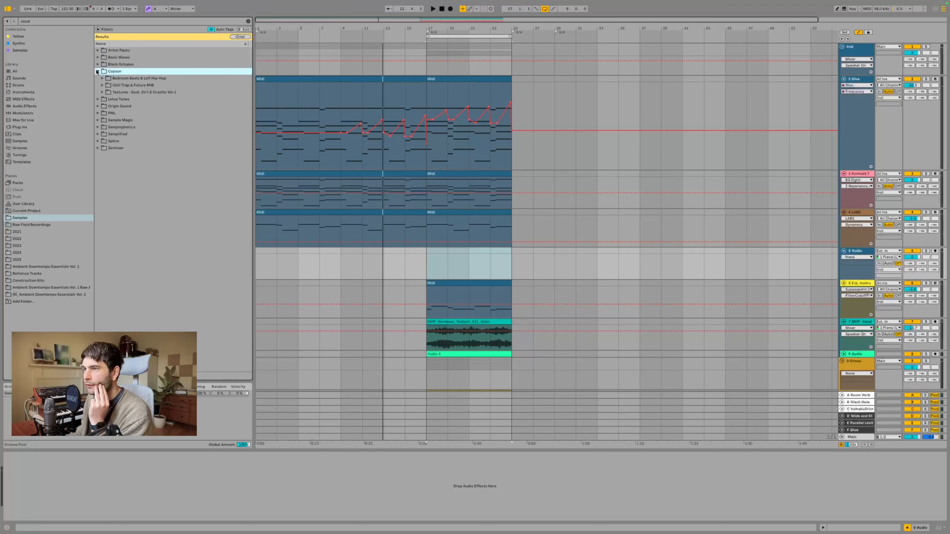
pyautogui.click(131, 99)
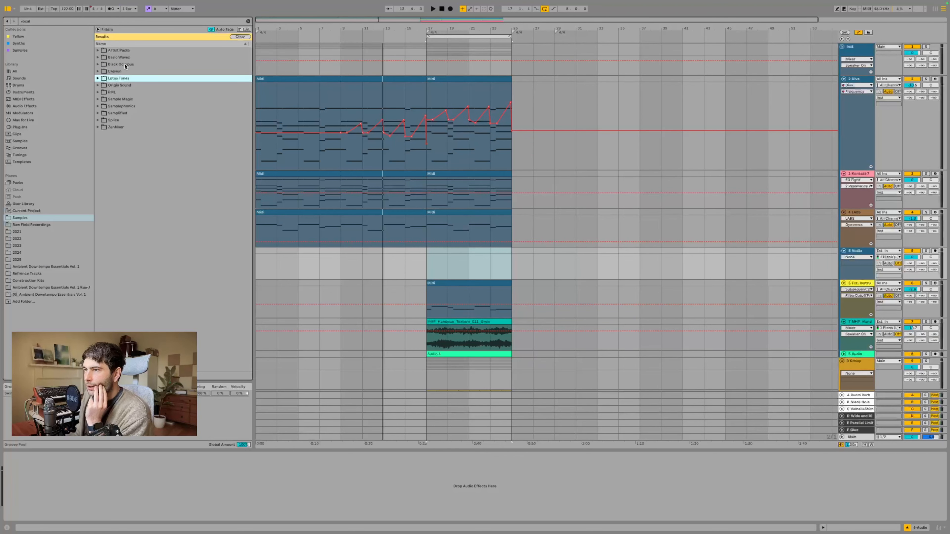
pyautogui.click(55, 21)
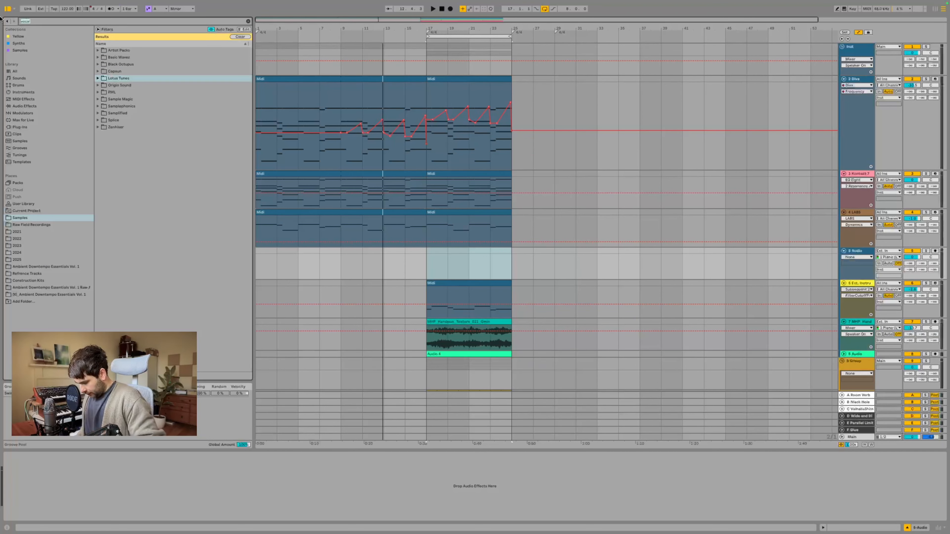
pyautogui.click(110, 65)
pyautogui.click(98, 57)
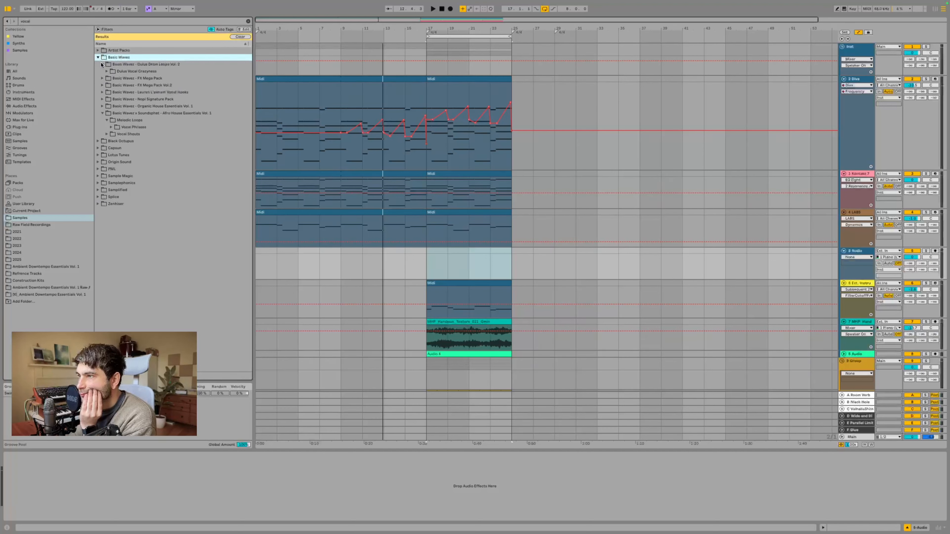
# Step: Open the Vocal FX & Phrases folder inside the Basic Waves - FX Mega Pack in the sample search results
pyautogui.click(101, 65)
pyautogui.click(102, 64)
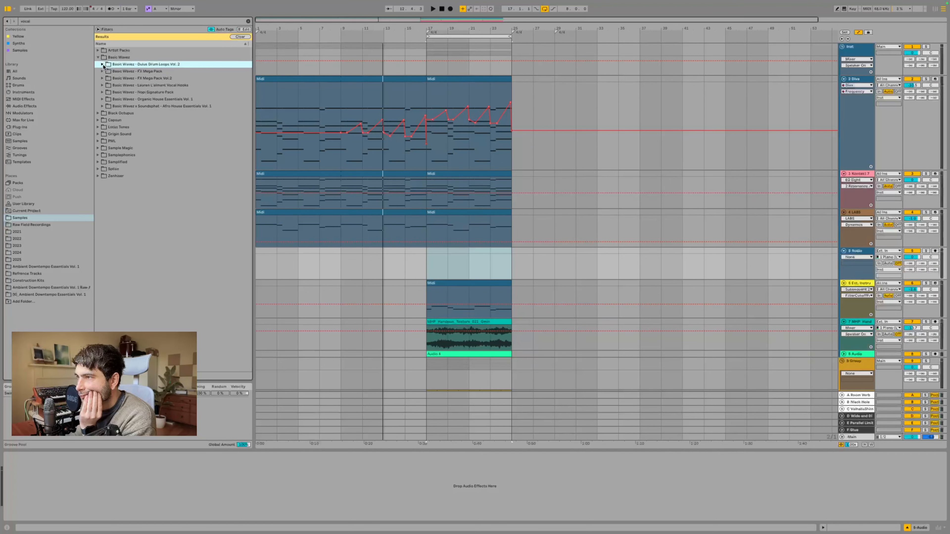
pyautogui.click(107, 71)
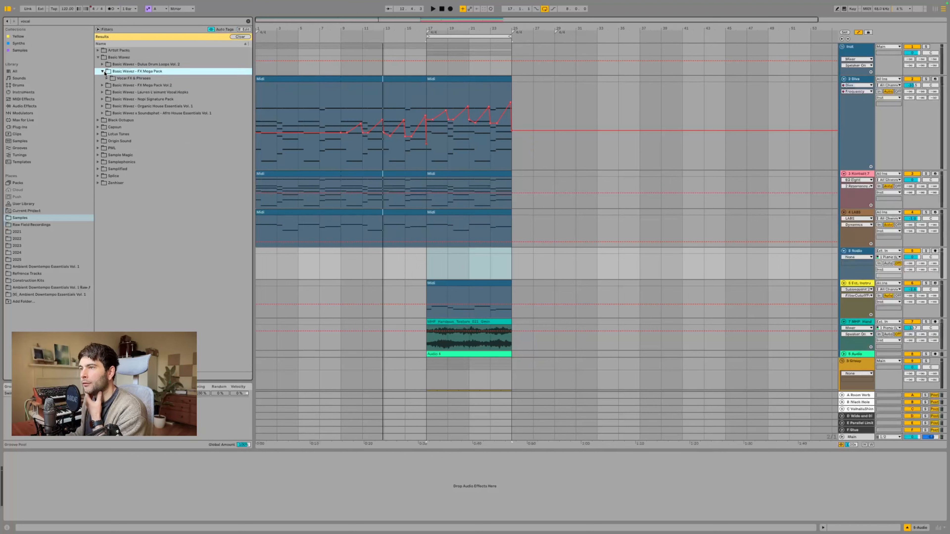
pyautogui.click(107, 78)
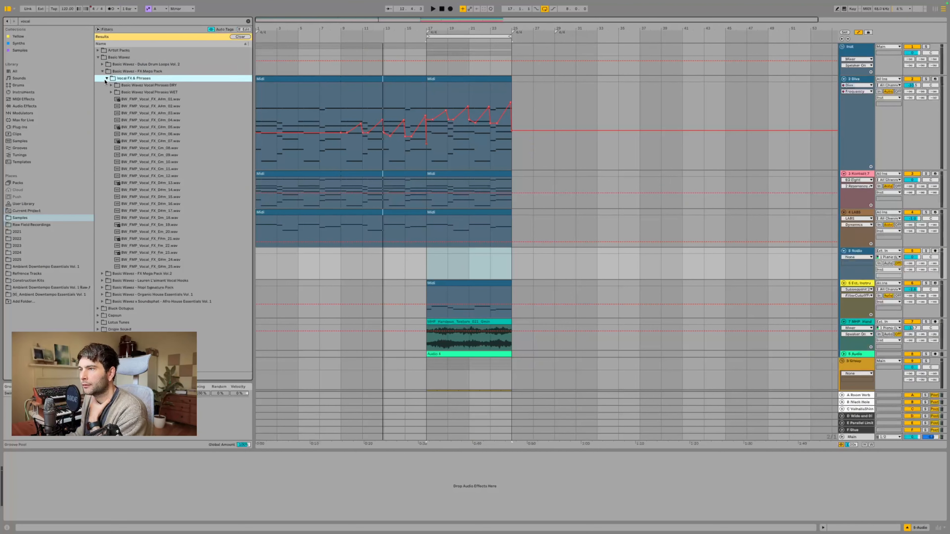
# Step: Audition several vocal FX samples from the Vocal FX & Phrases folder, ending with BW_FMP_Vocal_FX_Cm_11.wav
pyautogui.click(152, 127)
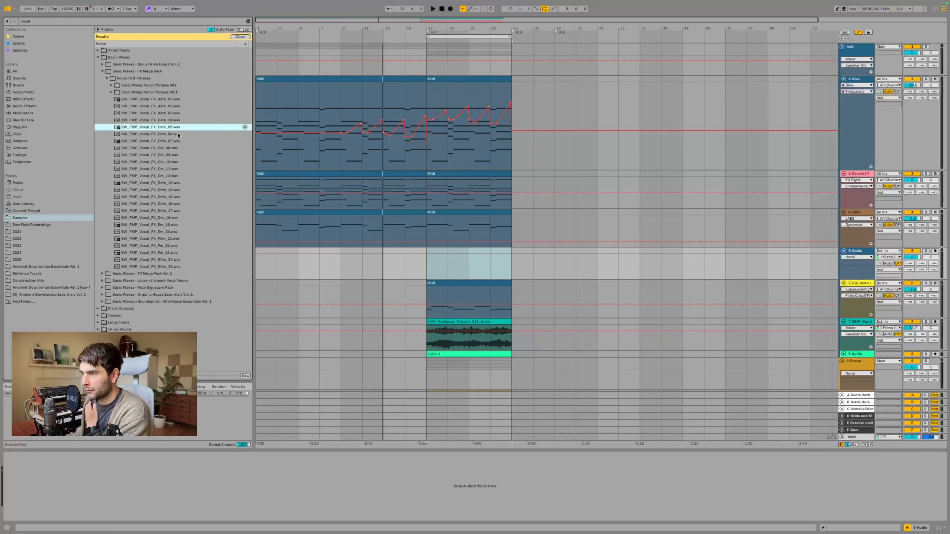
pyautogui.click(173, 141)
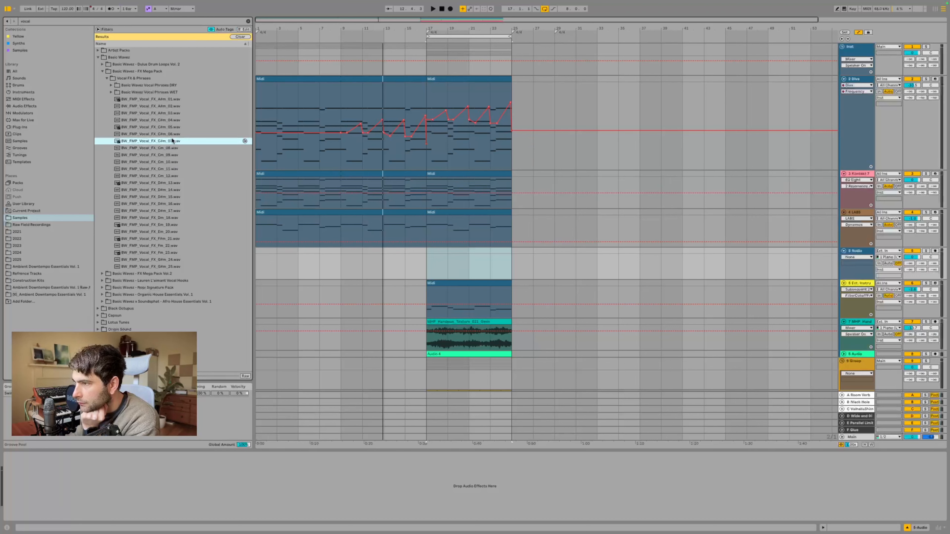
pyautogui.click(182, 218)
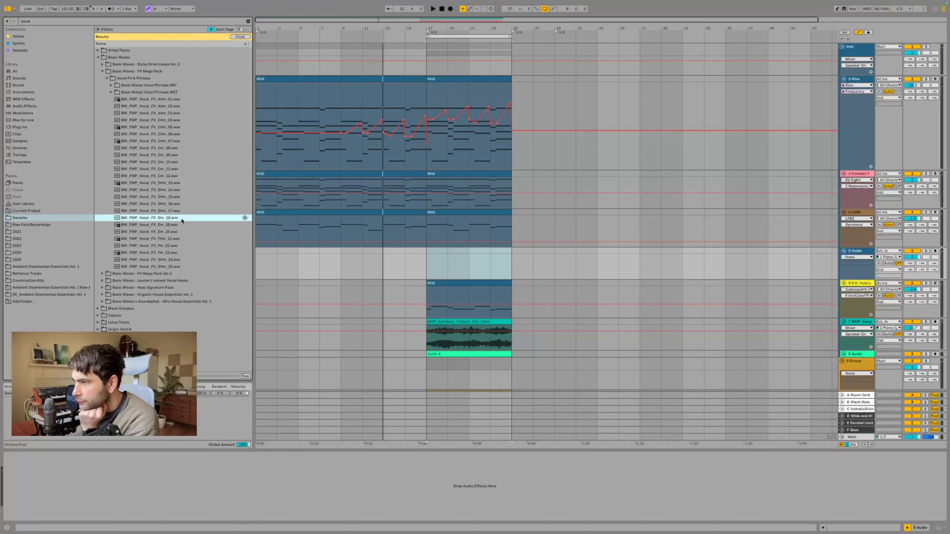
pyautogui.click(180, 197)
pyautogui.click(178, 190)
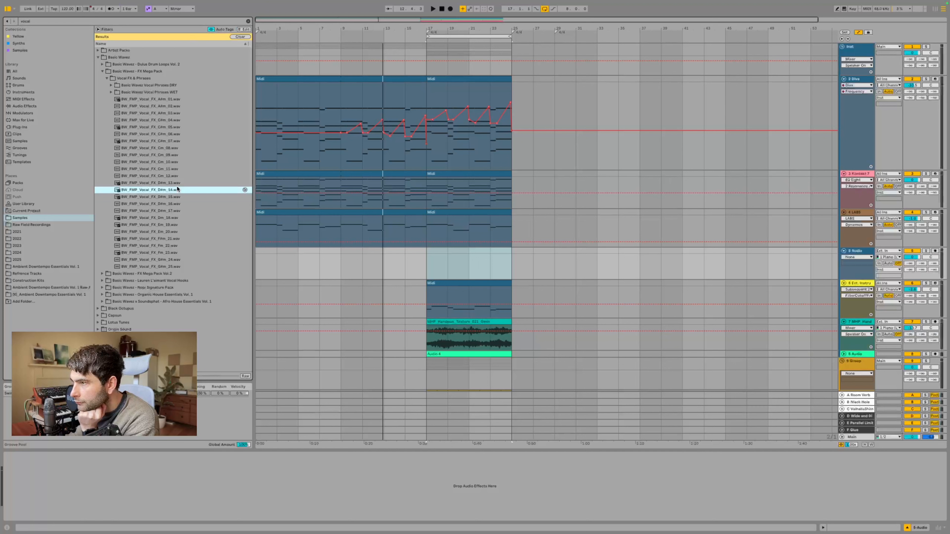
pyautogui.click(176, 178)
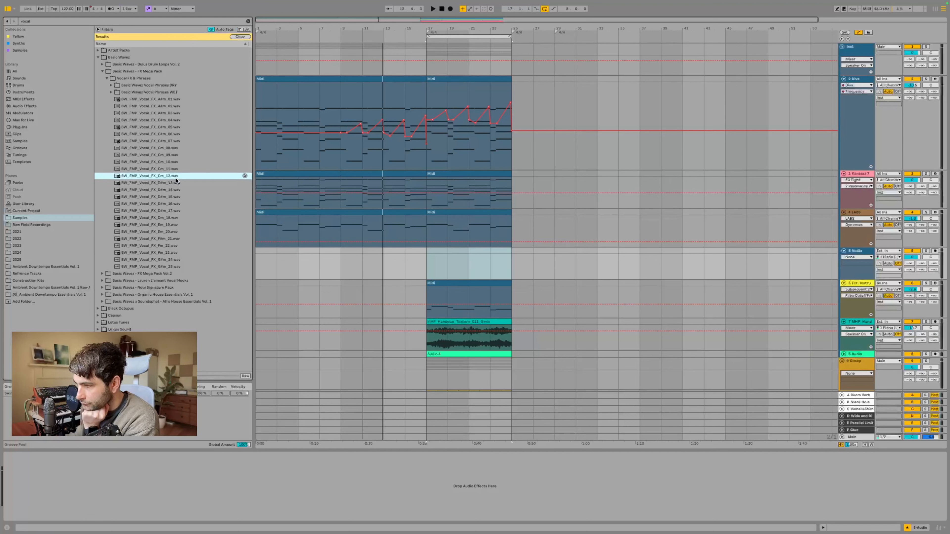
pyautogui.click(171, 162)
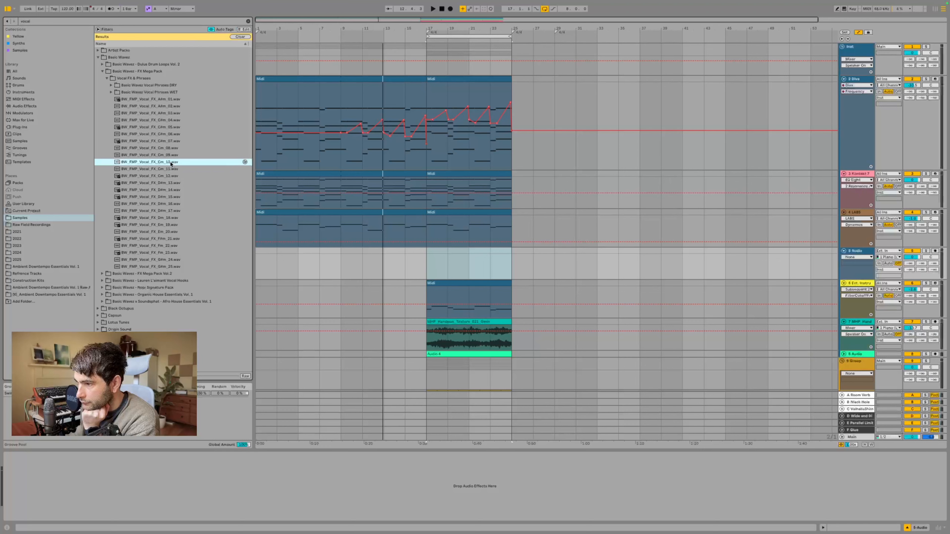
pyautogui.click(170, 170)
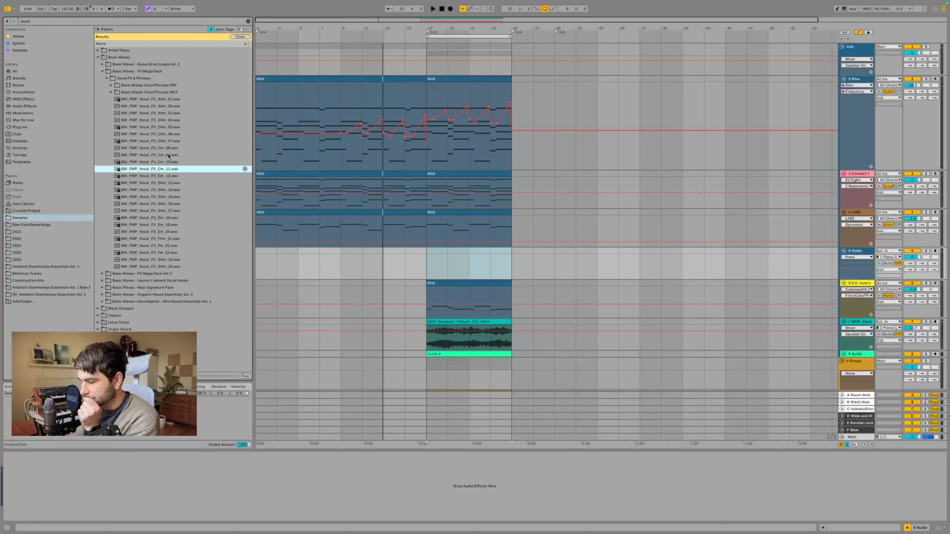
# Step: Place BW_FMP_Vocal_FX_Cm_11 at bar 3 on the empty audio track and adjust that track's volume during playback
pyautogui.moveTo(269, 254); pyautogui.dragTo(271, 256)
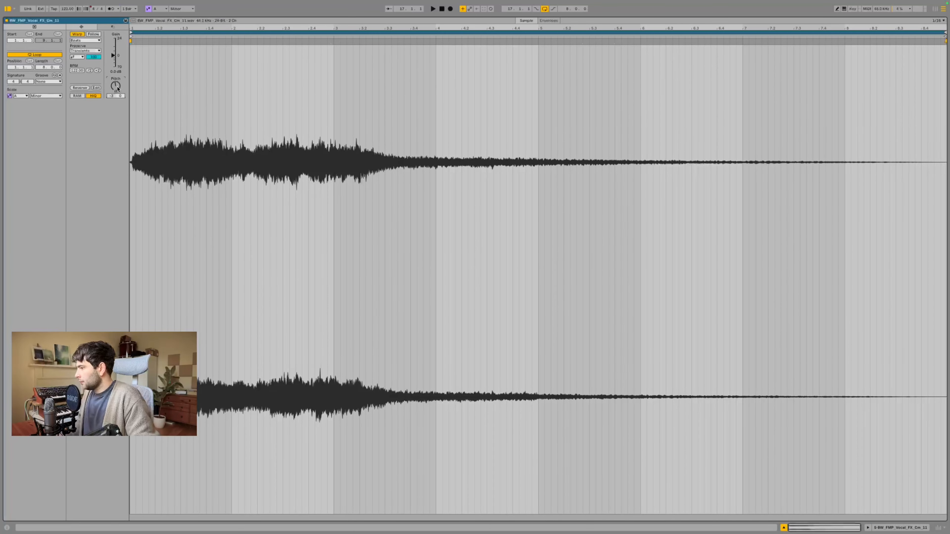
pyautogui.click(882, 526)
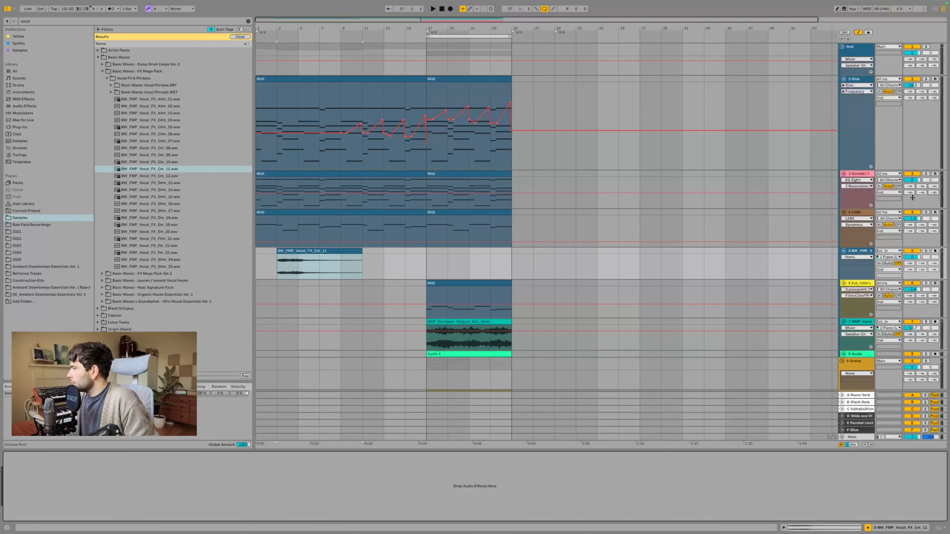
pyautogui.click(335, 250)
pyautogui.press('space')
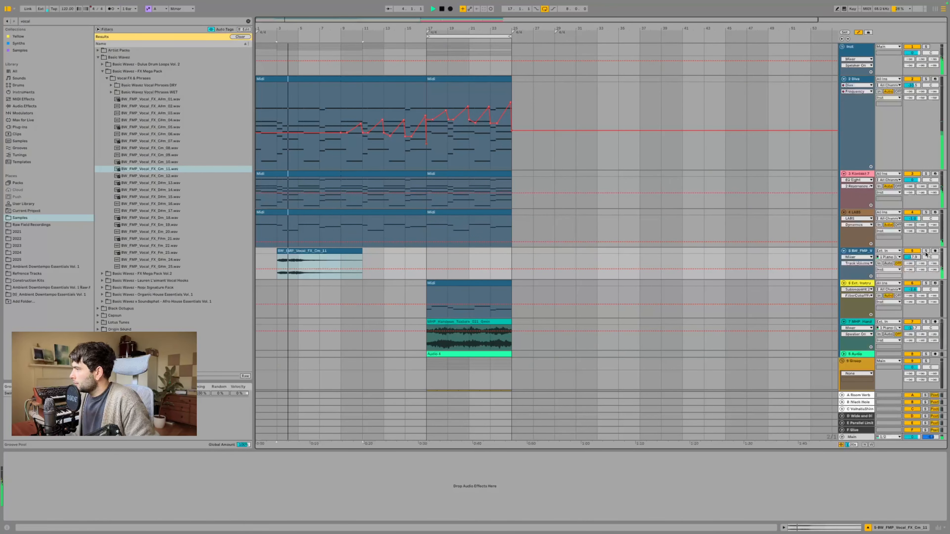
pyautogui.moveTo(919, 258); pyautogui.dragTo(919, 261)
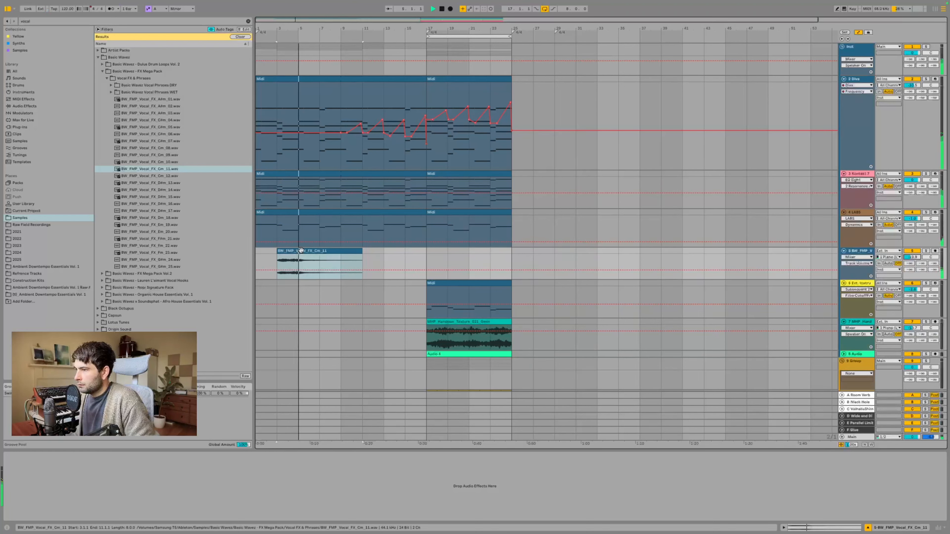
# Step: Move the vocal clip to bar 1, reverse it and trim its start to bar 5
pyautogui.moveTo(301, 250); pyautogui.dragTo(286, 250)
pyautogui.press('space')
pyautogui.press('r')
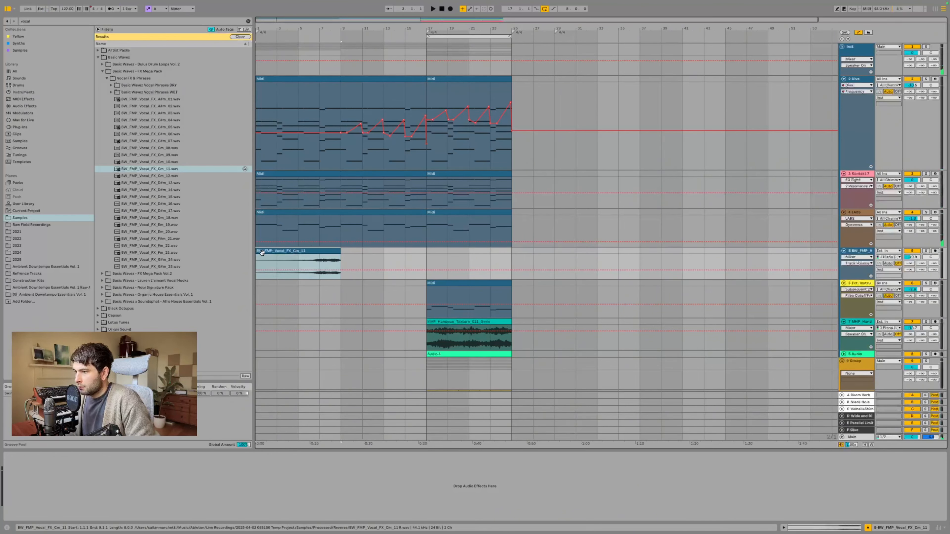
pyautogui.moveTo(256, 258); pyautogui.dragTo(298, 258)
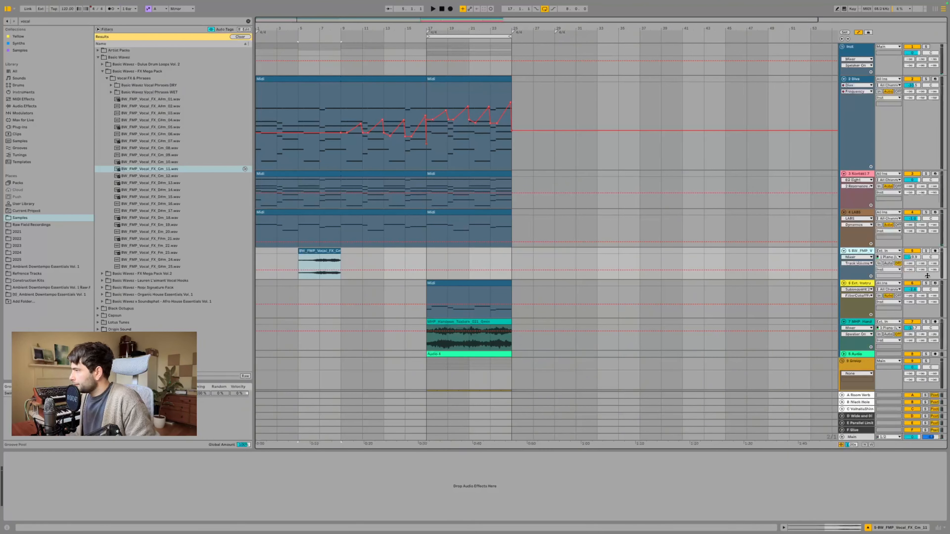
# Step: Insert a MIDI track below the vocal track and load the reversed vocal clip into a Simpler on it
pyautogui.press('super+shift+t')
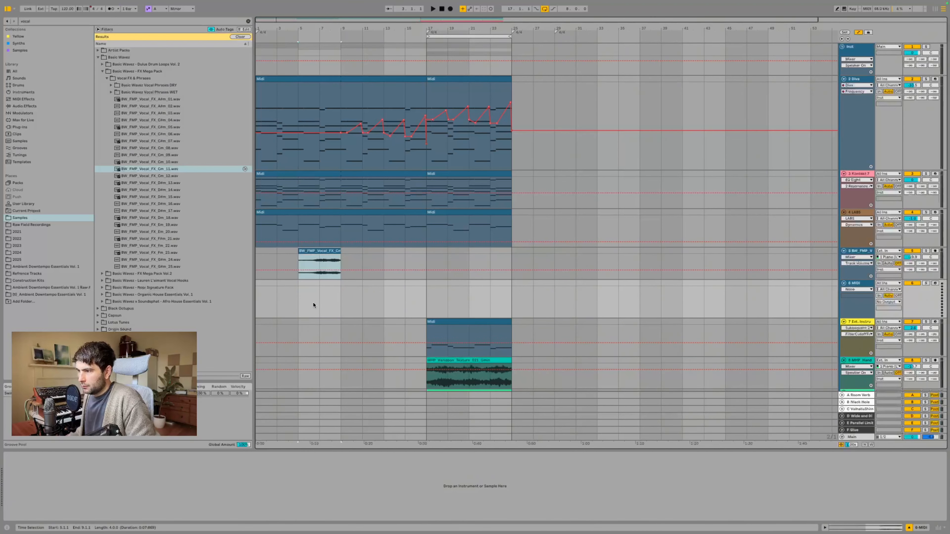
pyautogui.moveTo(298, 503); pyautogui.dragTo(299, 502)
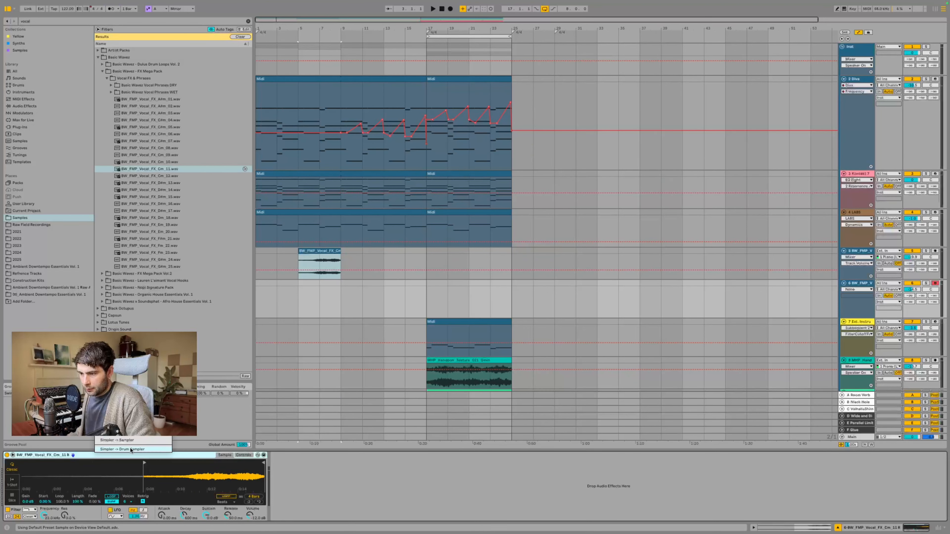
# Step: Try converting the vocal Simpler to a Drum Sampler, undo that, and convert it to a Sampler instead
pyautogui.click(130, 449)
pyautogui.hotkey('ctrl', 'z')
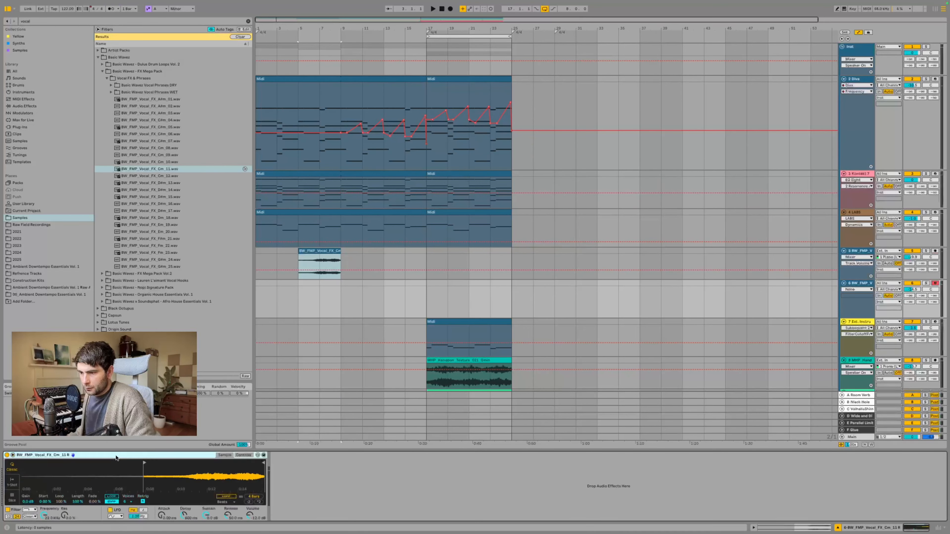
pyautogui.rightClick(117, 456)
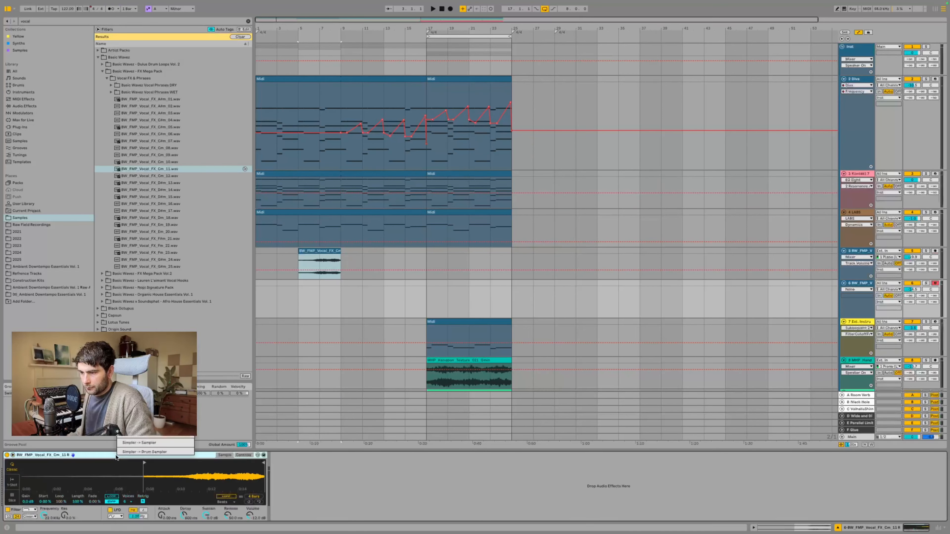
pyautogui.click(170, 446)
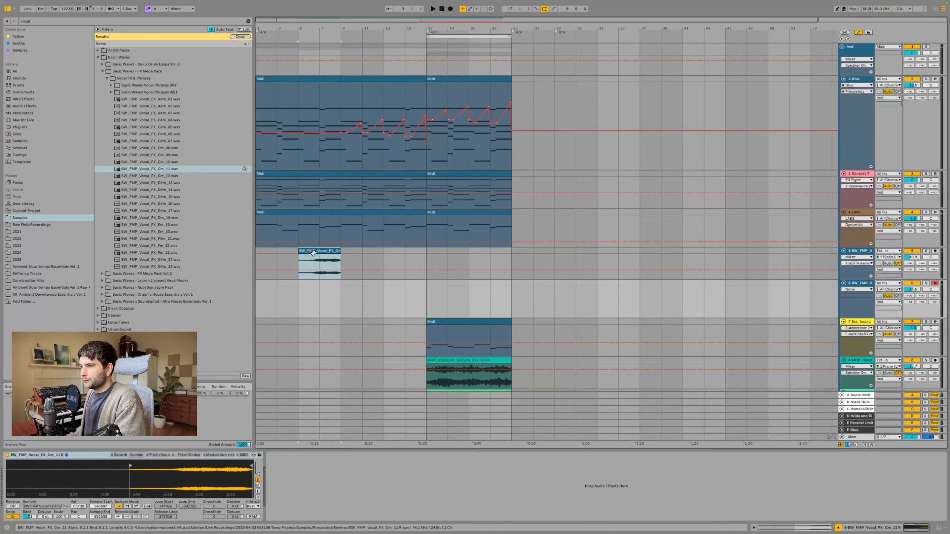
# Step: Delete the reversed vocal clip from the audio track and undo the deletion
pyautogui.click(313, 253)
pyautogui.press('Delete')
pyautogui.click(866, 285)
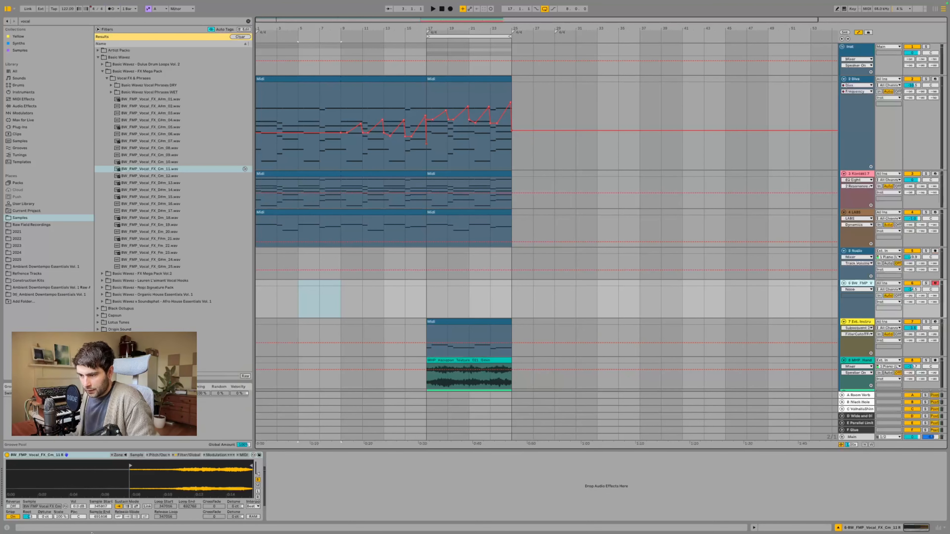
pyautogui.press('super+z')
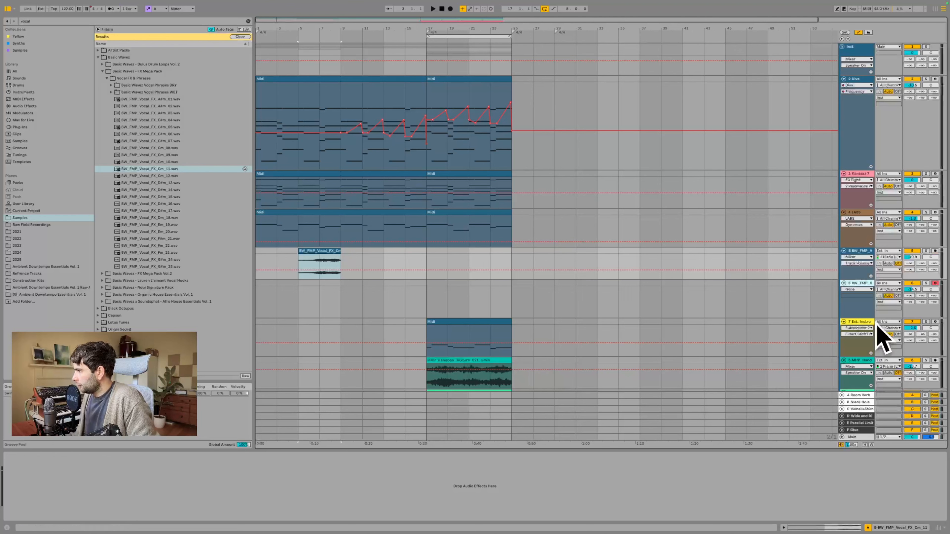
# Step: Remove the Sampler from the MIDI track and bring the reversed vocal back in a Simpler
pyautogui.click(863, 283)
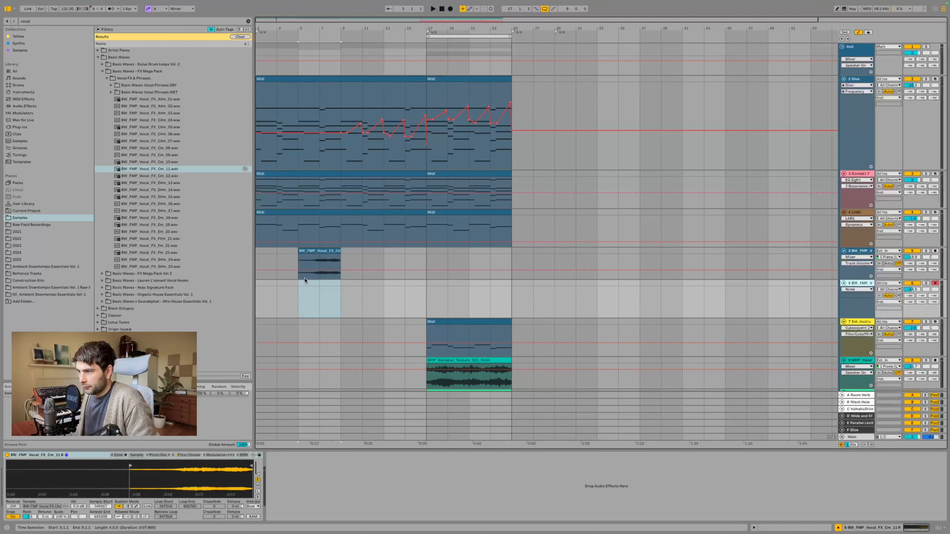
pyautogui.click(93, 454)
pyautogui.press('Delete')
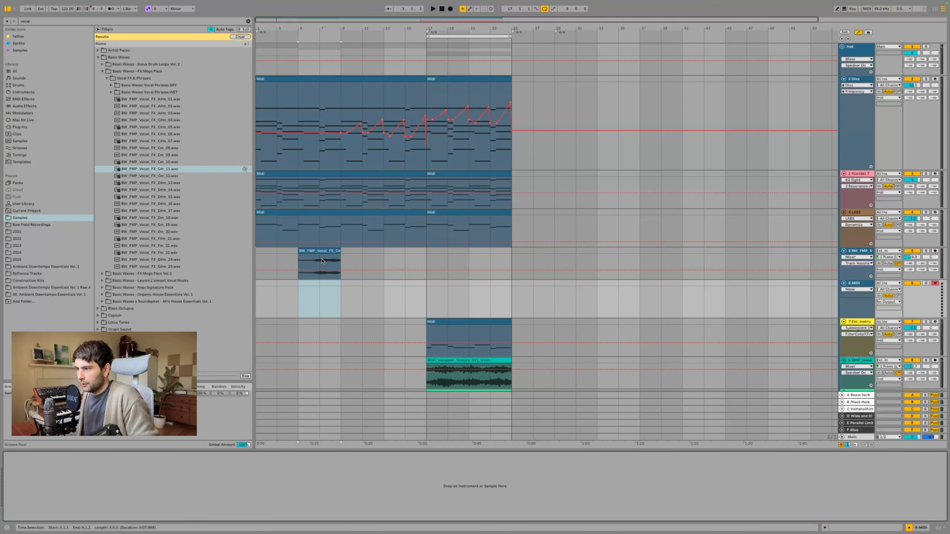
pyautogui.press('super+z')
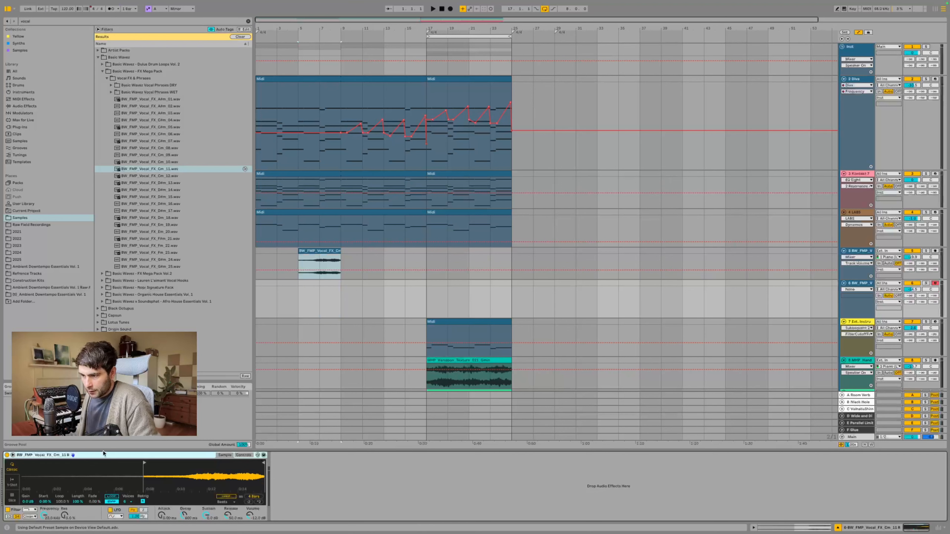
# Step: Reverse the sample inside Simpler and switch the instrument to 1-Shot mode
pyautogui.rightClick(73, 486)
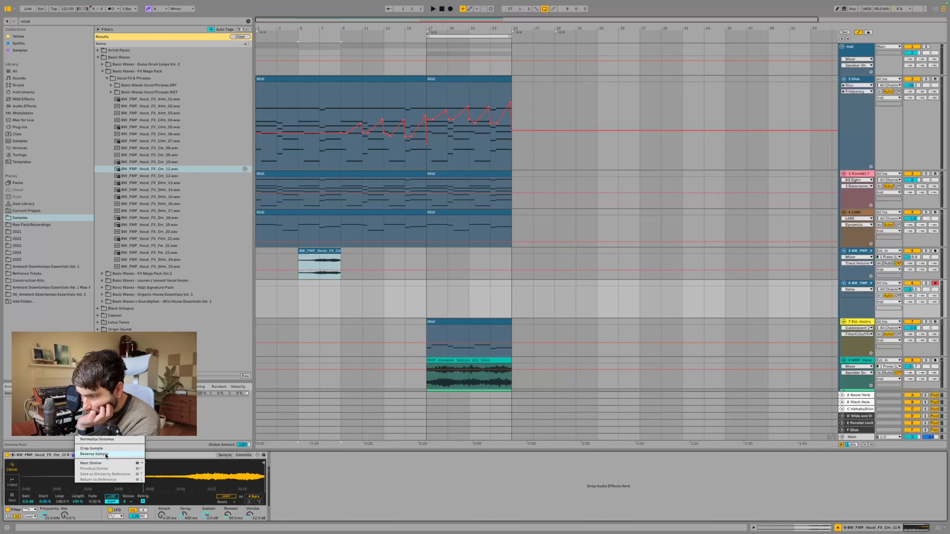
pyautogui.click(105, 467)
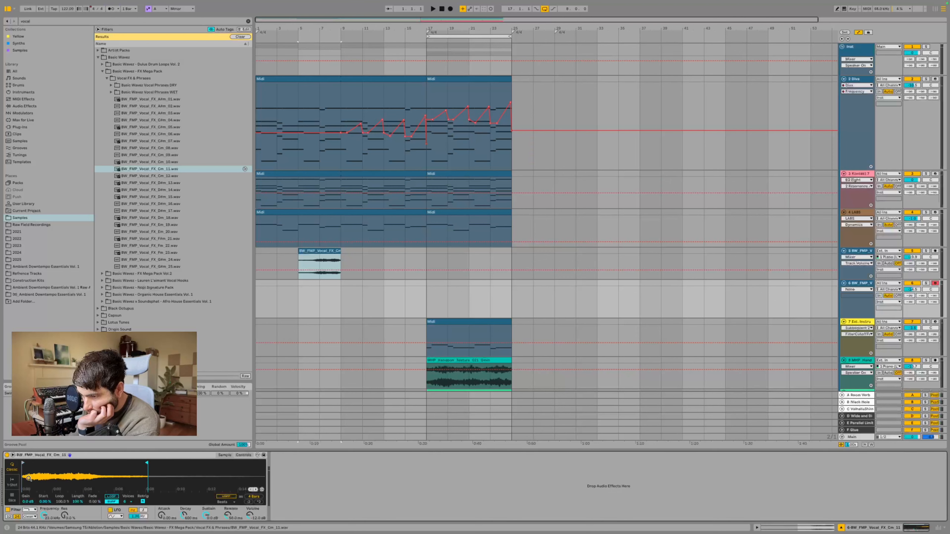
pyautogui.click(12, 482)
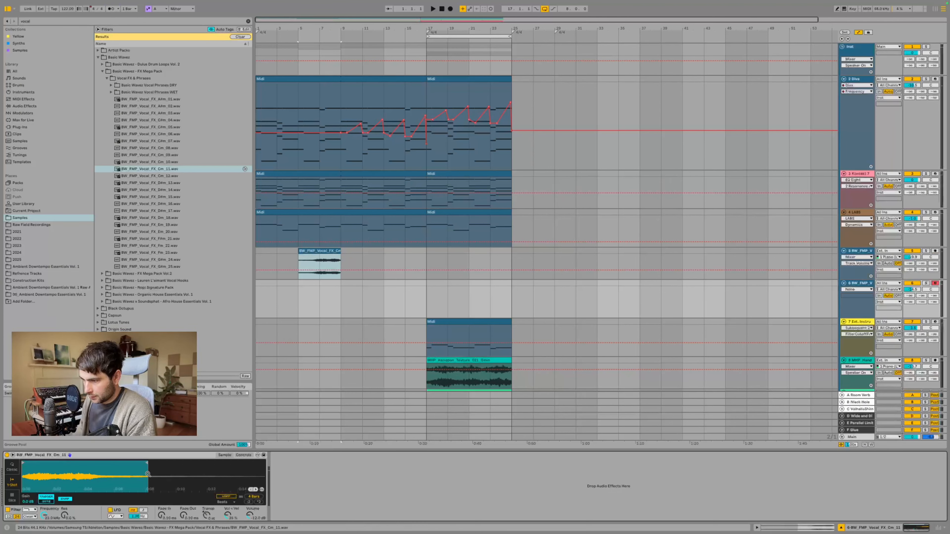
# Step: Adjust Simpler's transpose and narrow the sample's playback region to a short section in the middle of the vocal
pyautogui.click(207, 516)
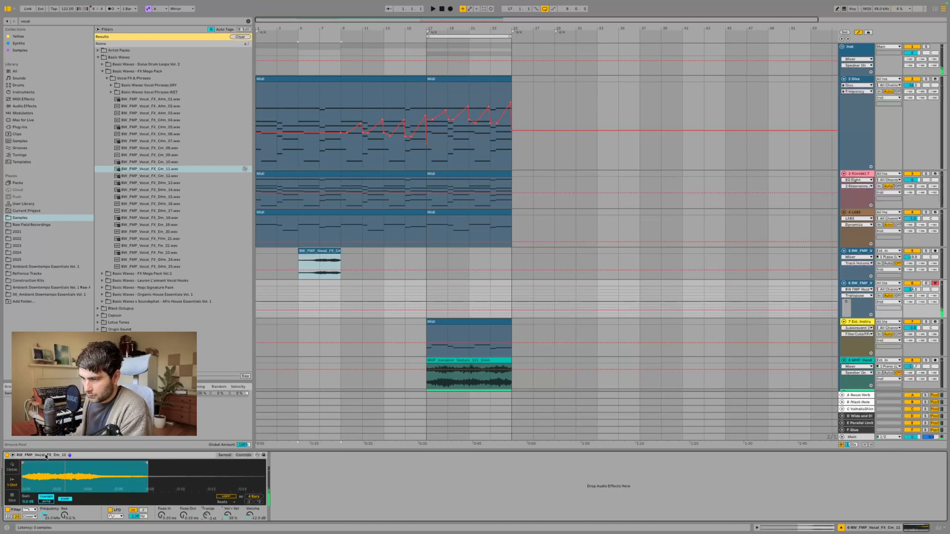
pyautogui.moveTo(26, 464); pyautogui.dragTo(82, 463)
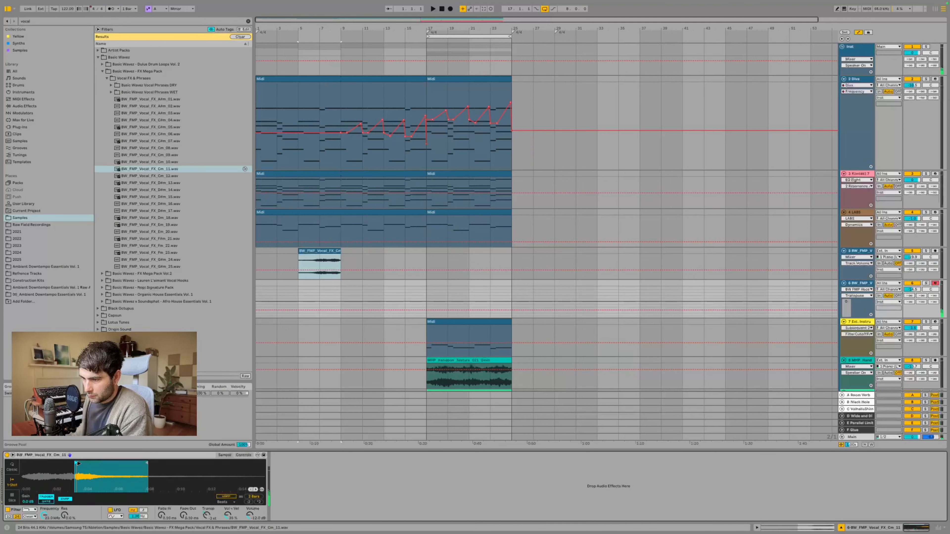
pyautogui.moveTo(147, 463); pyautogui.dragTo(107, 466)
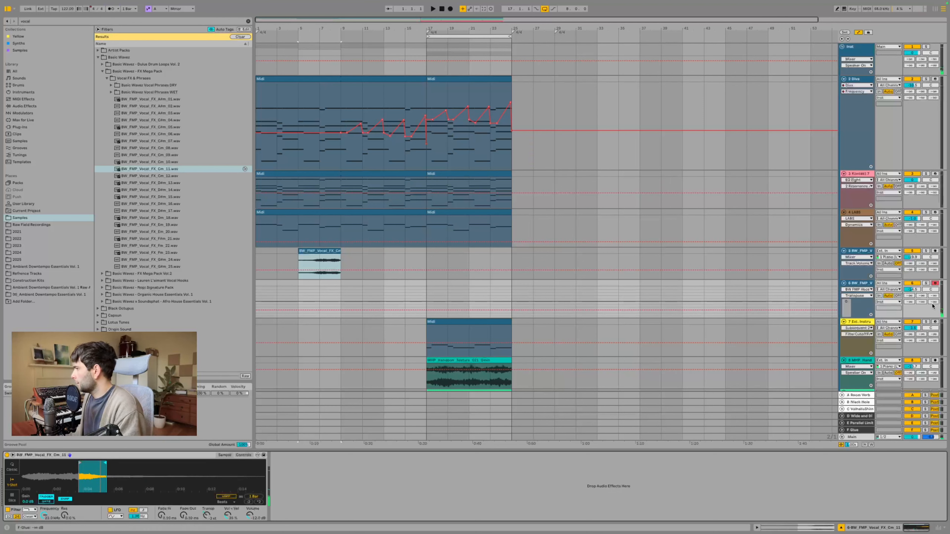
# Step: Reset the Simpler track's volume to its default and toggle the activator of the reversed vocal's audio track
pyautogui.doubleClick(912, 289)
pyautogui.click(912, 251)
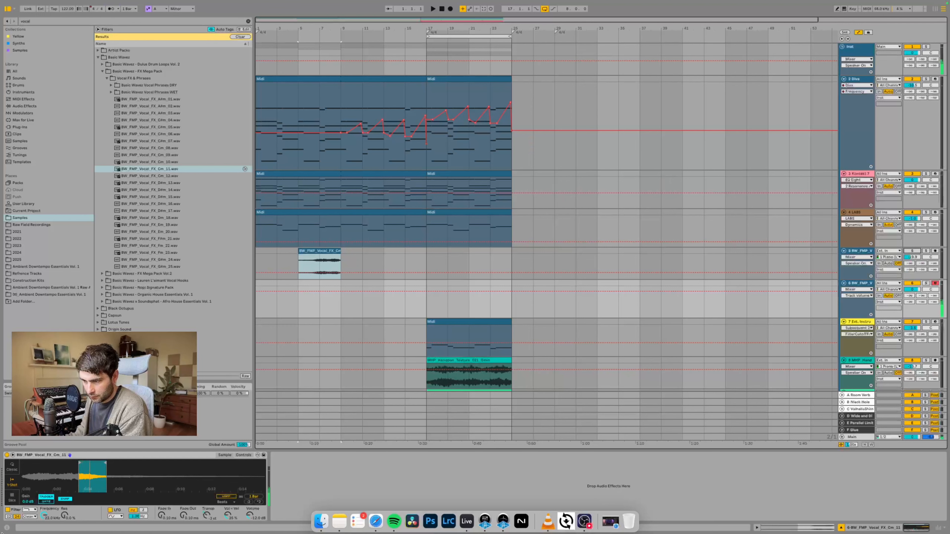
# Step: Try Gate mode in the vocal Simpler and switch back to Trigger mode
pyautogui.click(46, 502)
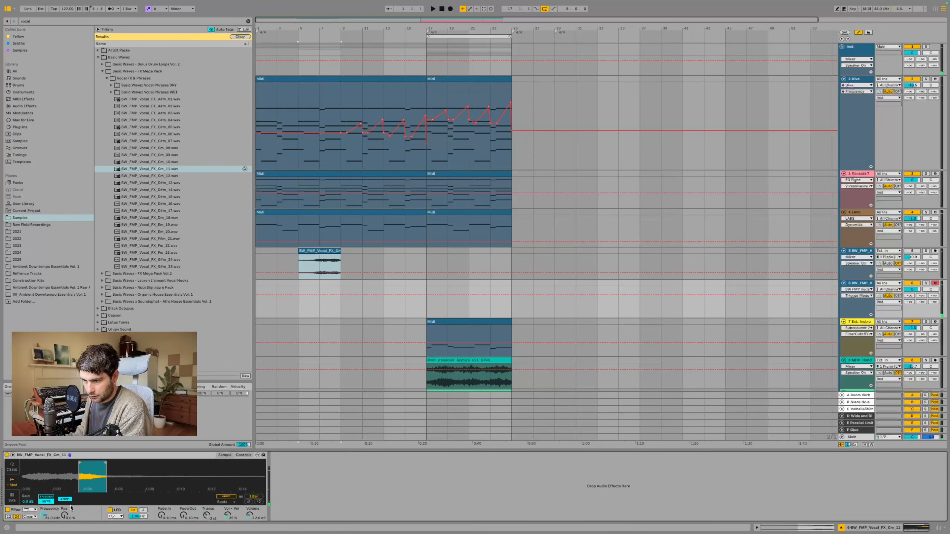
pyautogui.click(50, 497)
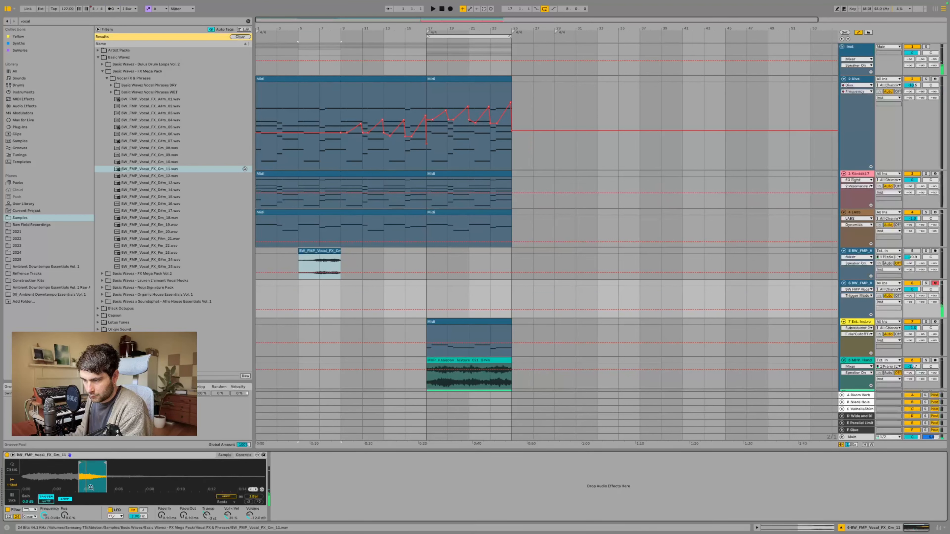
# Step: Shorten the end of the vocal sample's playback region, switch Simpler to Classic mode and lengthen its release
pyautogui.moveTo(105, 463); pyautogui.dragTo(101, 464)
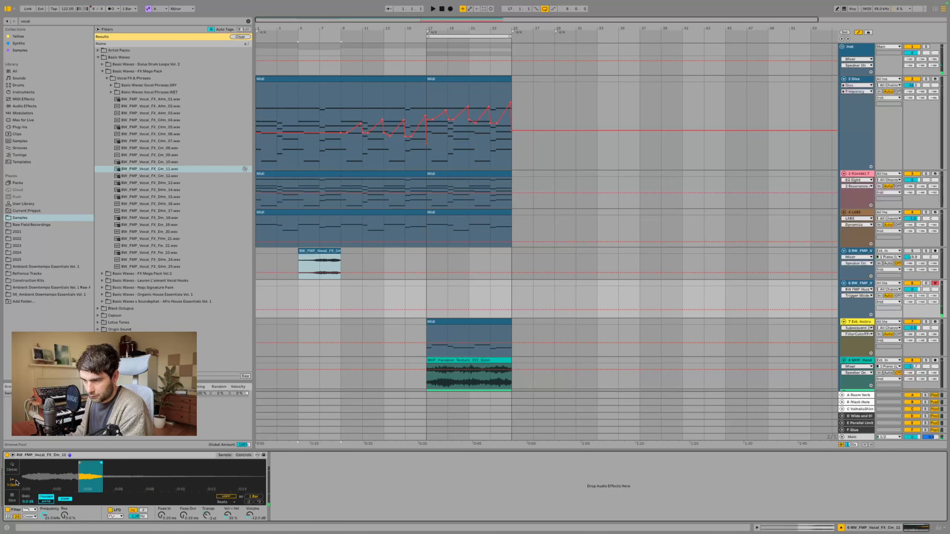
pyautogui.click(14, 468)
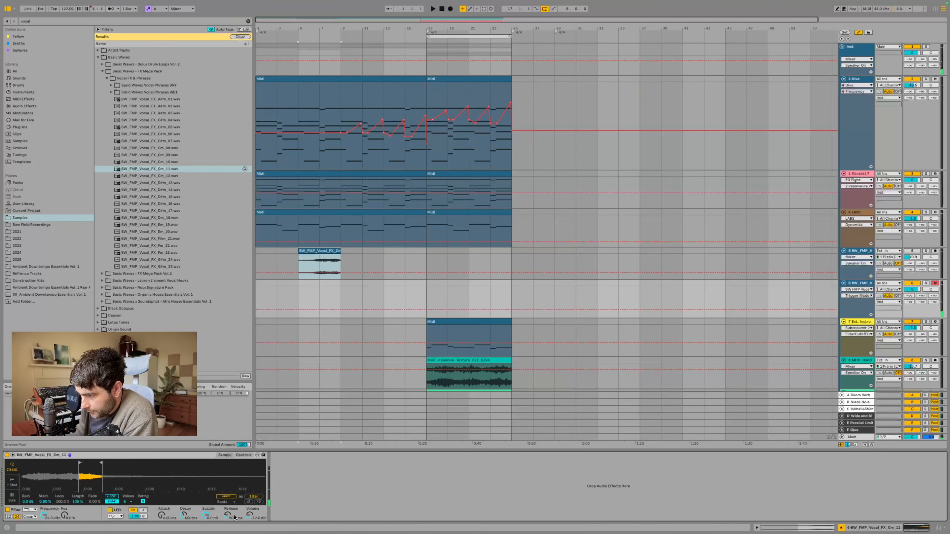
pyautogui.moveTo(233, 517); pyautogui.dragTo(233, 492)
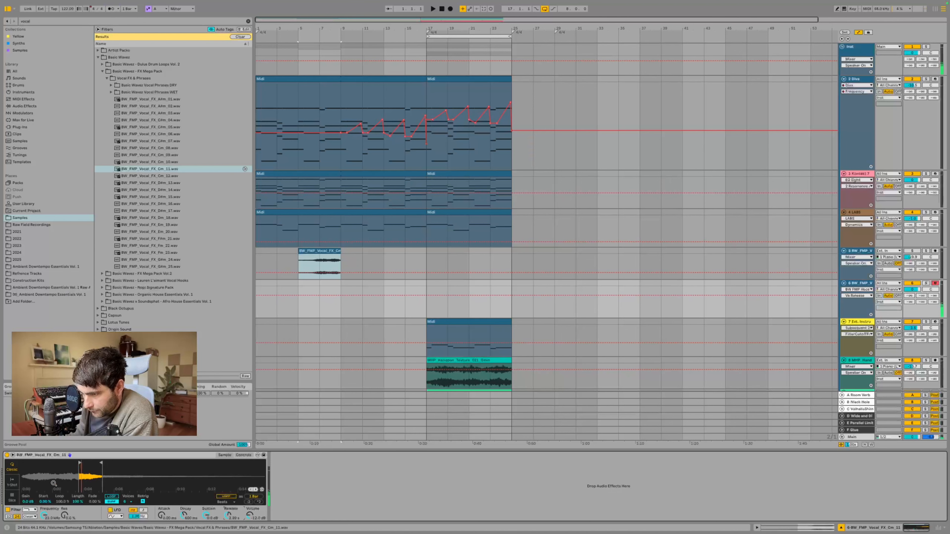
# Step: Try Gate triggering in Simpler's 1-Shot mode and return the instrument to Classic mode
pyautogui.click(12, 483)
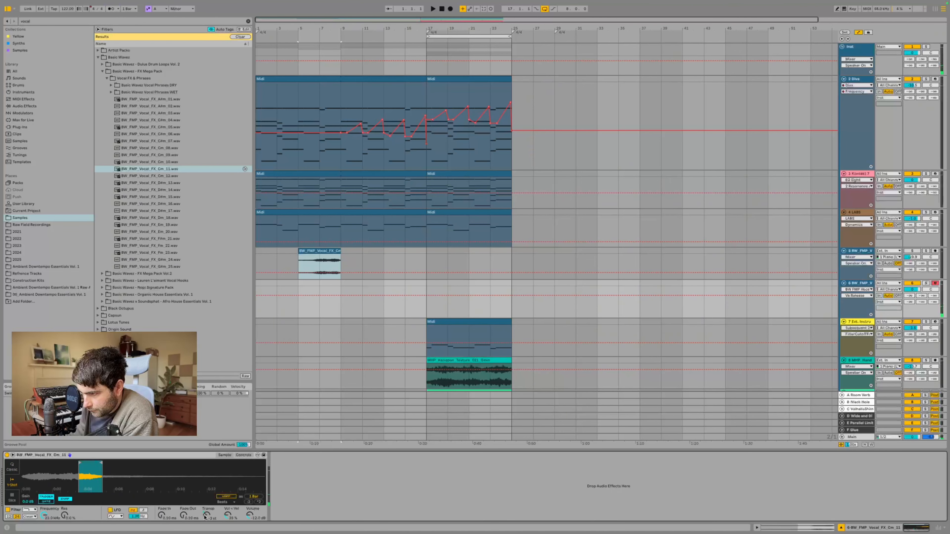
pyautogui.click(54, 500)
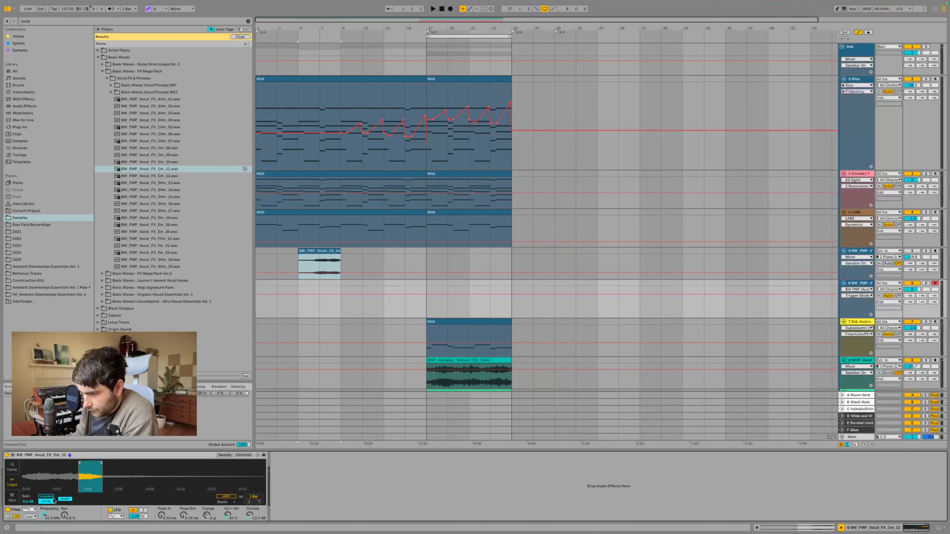
pyautogui.click(13, 469)
# Step: Loop the vocal sample in Simpler with a release of about 27 s and trim the playback region's end slightly
pyautogui.click(114, 498)
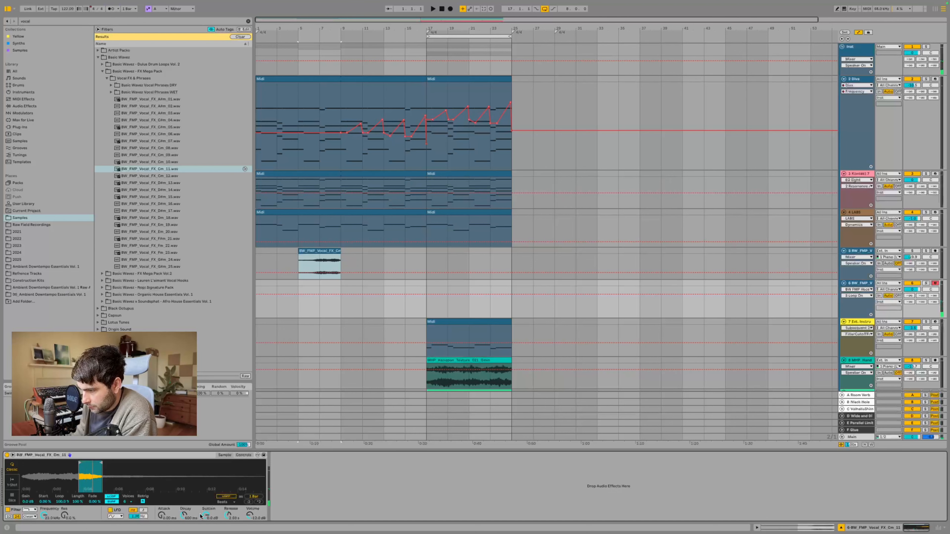
pyautogui.moveTo(230, 517); pyautogui.dragTo(231, 510)
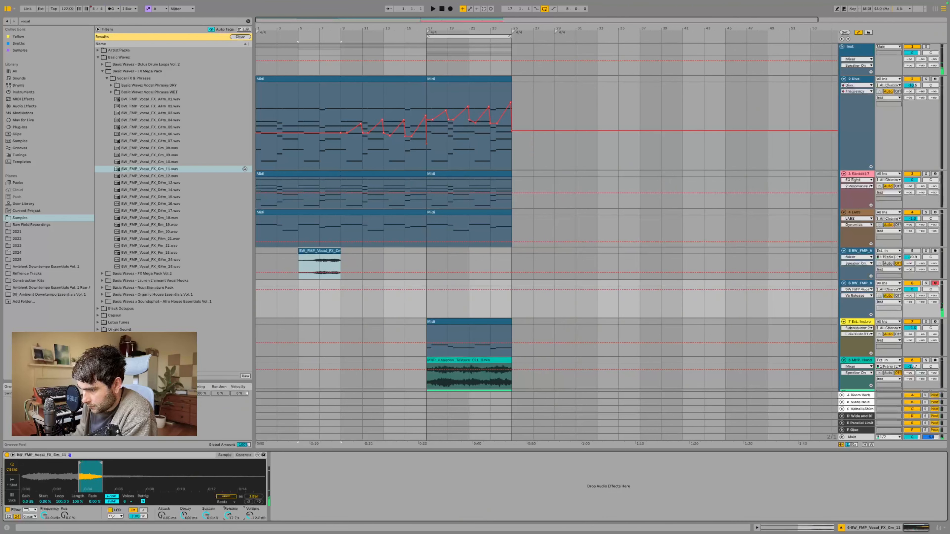
pyautogui.moveTo(230, 509); pyautogui.dragTo(231, 505)
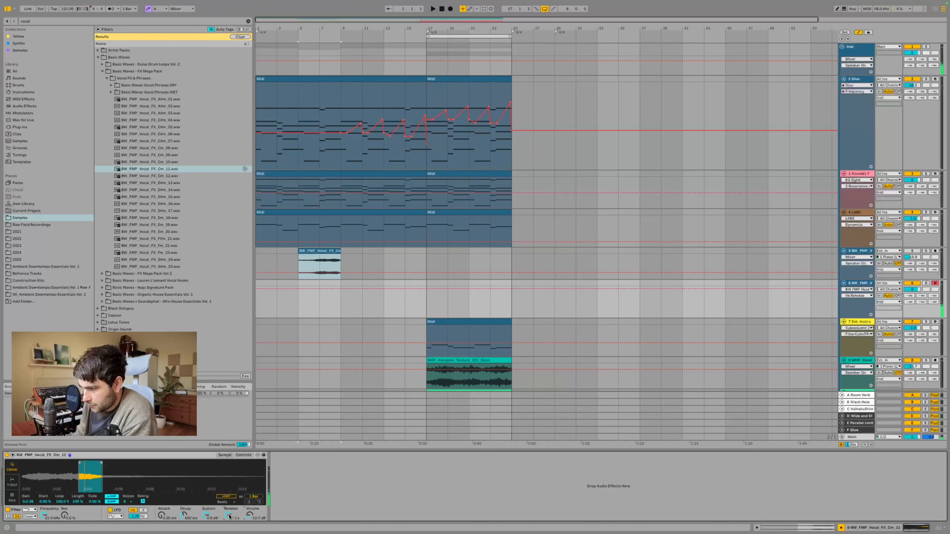
pyautogui.click(128, 455)
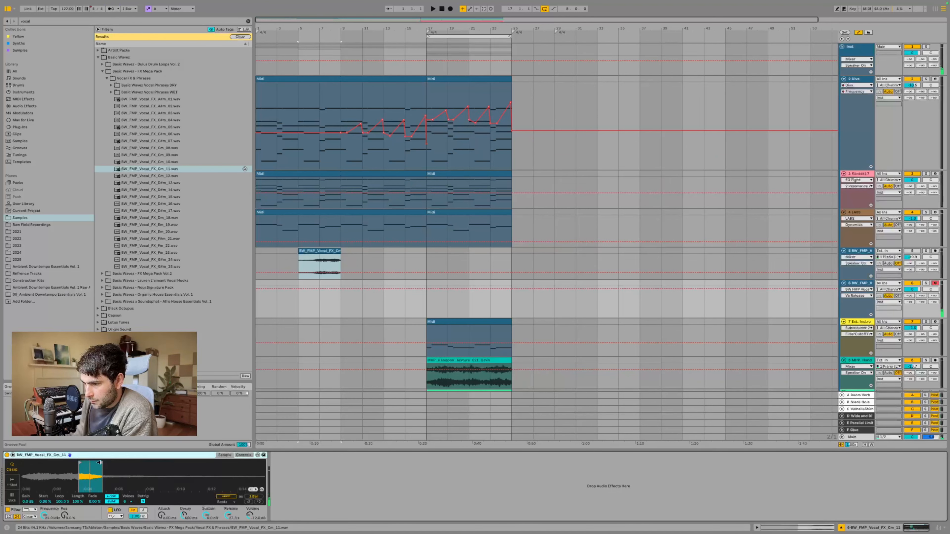
pyautogui.moveTo(99, 463)
pyautogui.mouseDown()
pyautogui.moveTo(87, 465)
pyautogui.moveTo(98, 465)
pyautogui.mouseUp()
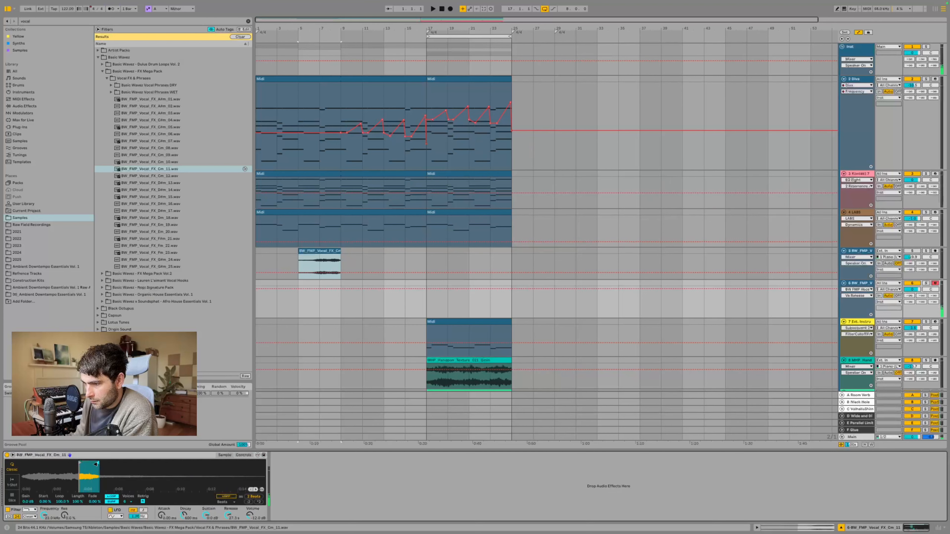
# Step: Try converting the vocal Simpler to Drum Sampler and to Sampler, and undo the conversion
pyautogui.rightClick(114, 457)
pyautogui.click(136, 452)
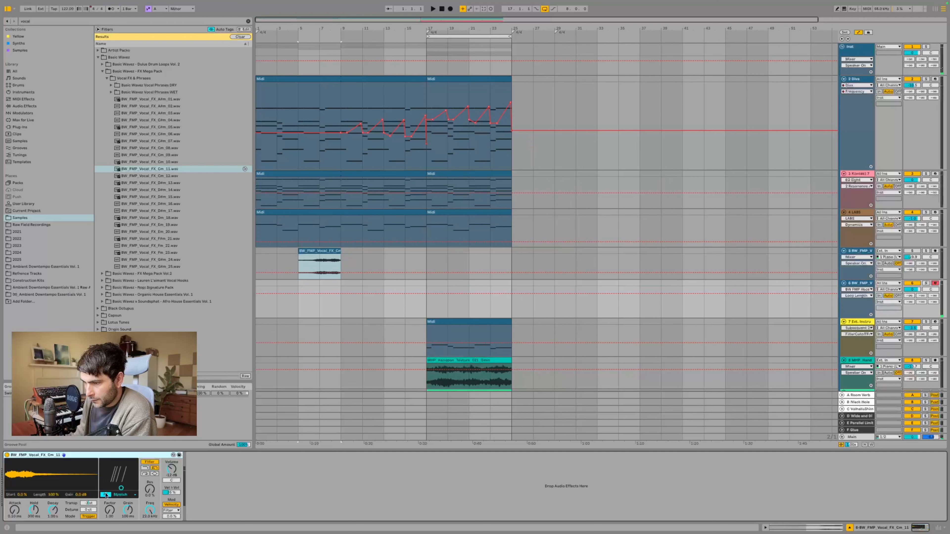
pyautogui.rightClick(98, 456)
pyautogui.click(119, 447)
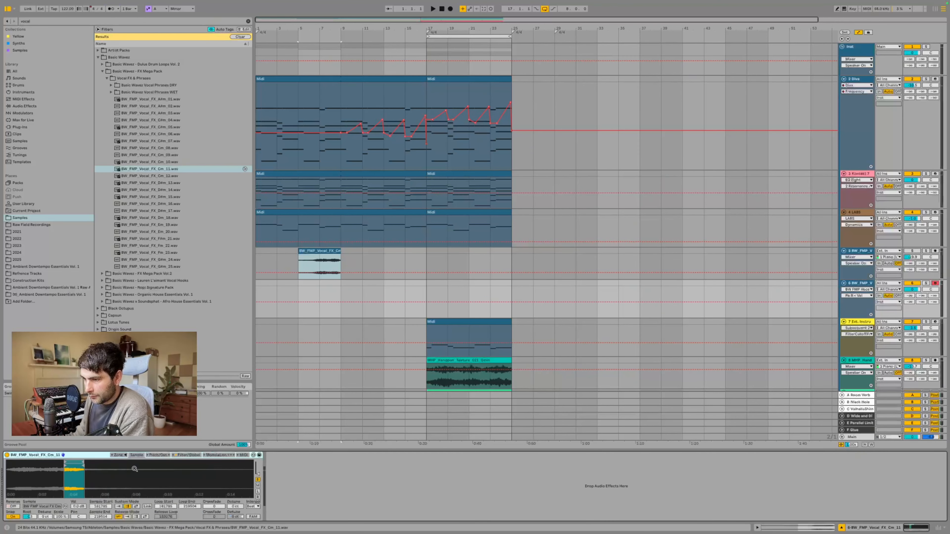
pyautogui.rightClick(101, 455)
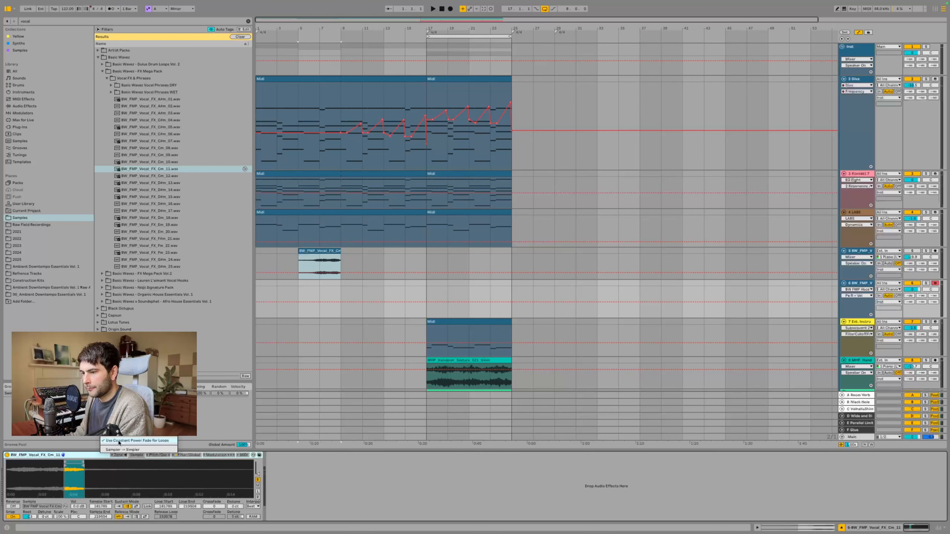
pyautogui.click(397, 511)
pyautogui.press('super+z')
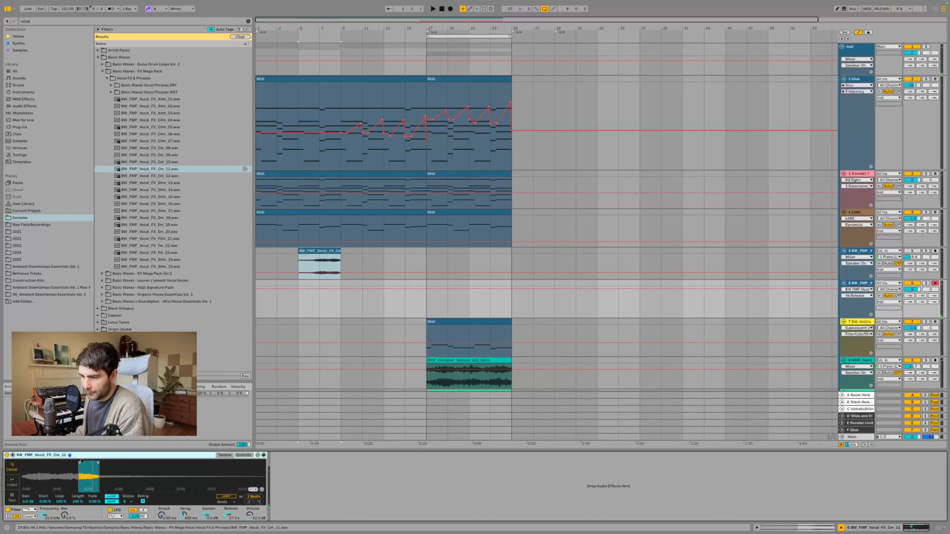
# Step: Convert the vocal Simpler to Sampler and set its sustain mode to back-and-forth looping
pyautogui.rightClick(118, 455)
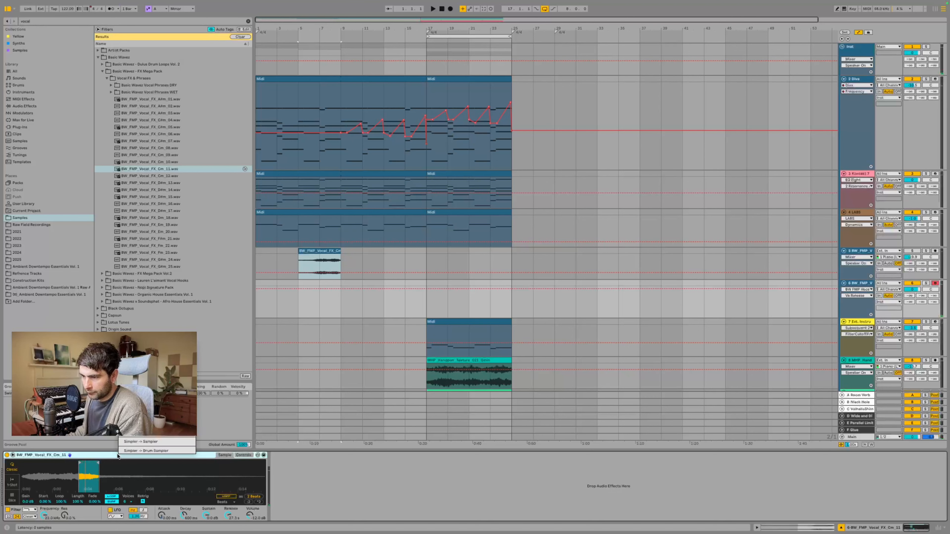
pyautogui.click(149, 442)
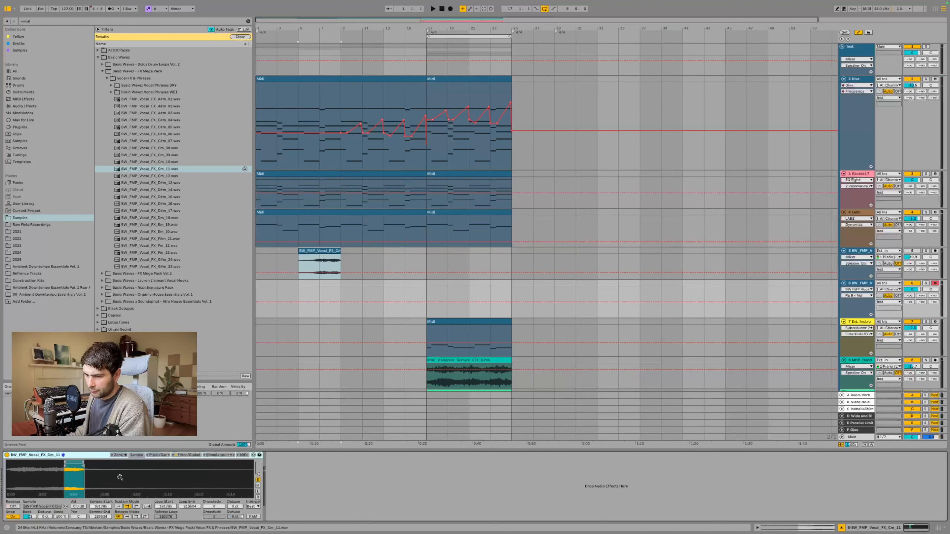
pyautogui.click(136, 507)
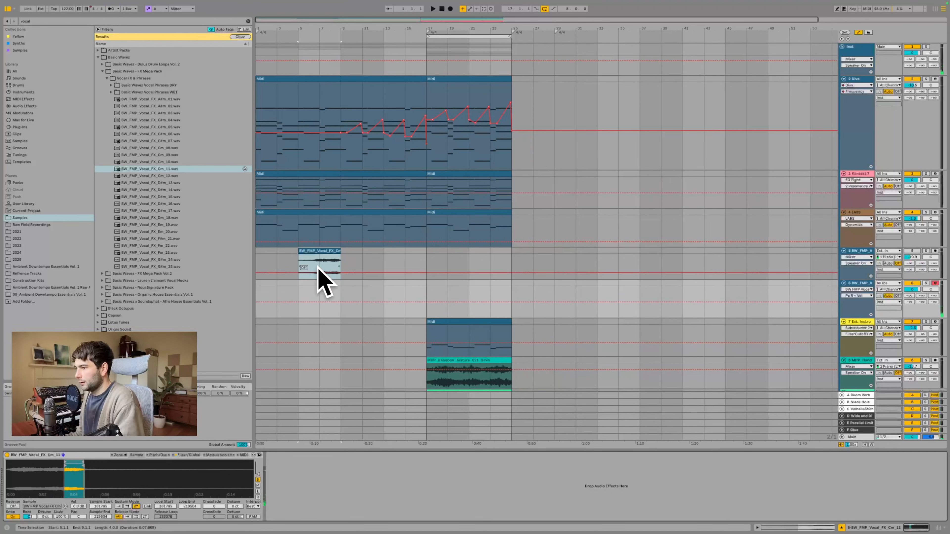
# Step: Create an empty four-bar MIDI clip from bar 1 to bar 5 on the vocal Sampler track
pyautogui.click(247, 280)
pyautogui.click(260, 288)
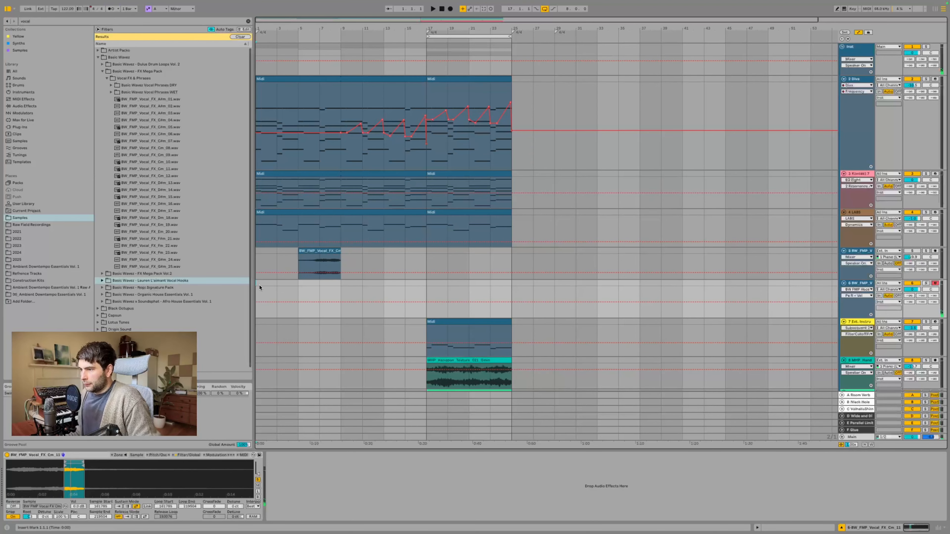
pyautogui.moveTo(260, 288); pyautogui.dragTo(298, 288)
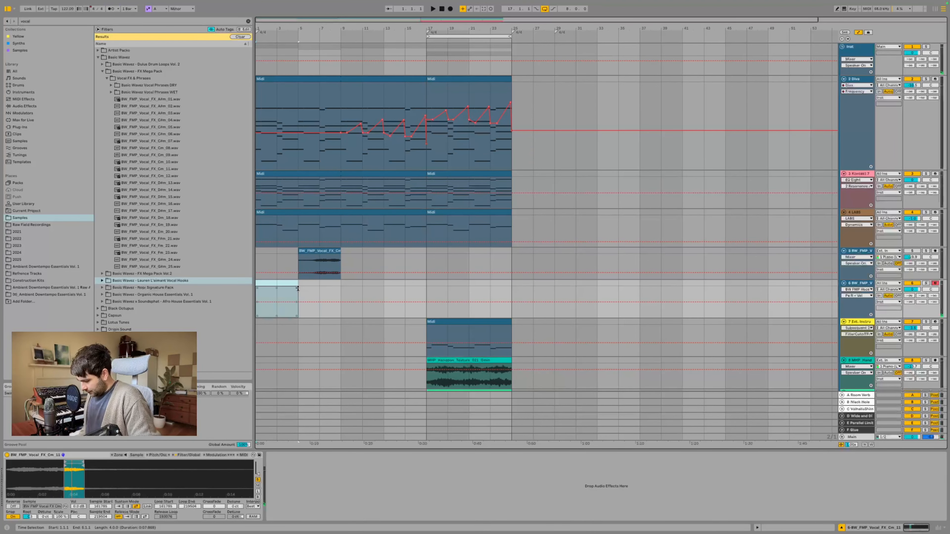
pyautogui.press('super+shift+m')
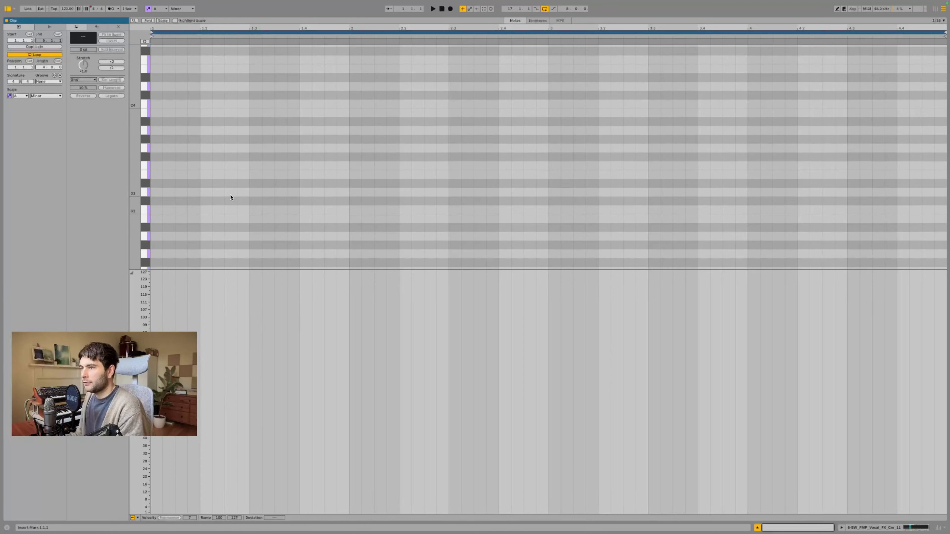
# Step: Add 1/16 C3 notes at the start of bars 1 and 2 and duplicate them over bars 3 and 4
pyautogui.doubleClick(155, 210)
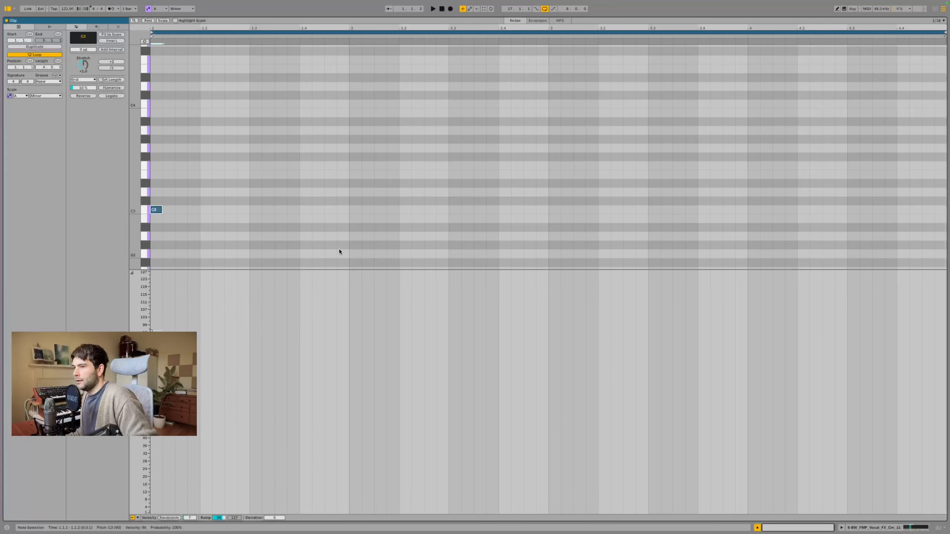
pyautogui.moveTo(161, 210)
pyautogui.mouseDown()
pyautogui.moveTo(343, 211)
pyautogui.moveTo(162, 210)
pyautogui.mouseUp()
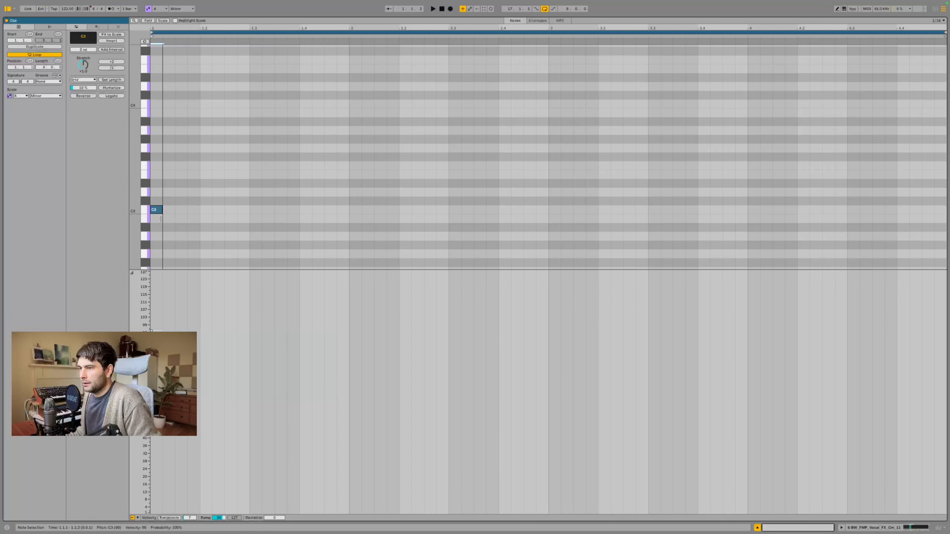
pyautogui.doubleClick(354, 210)
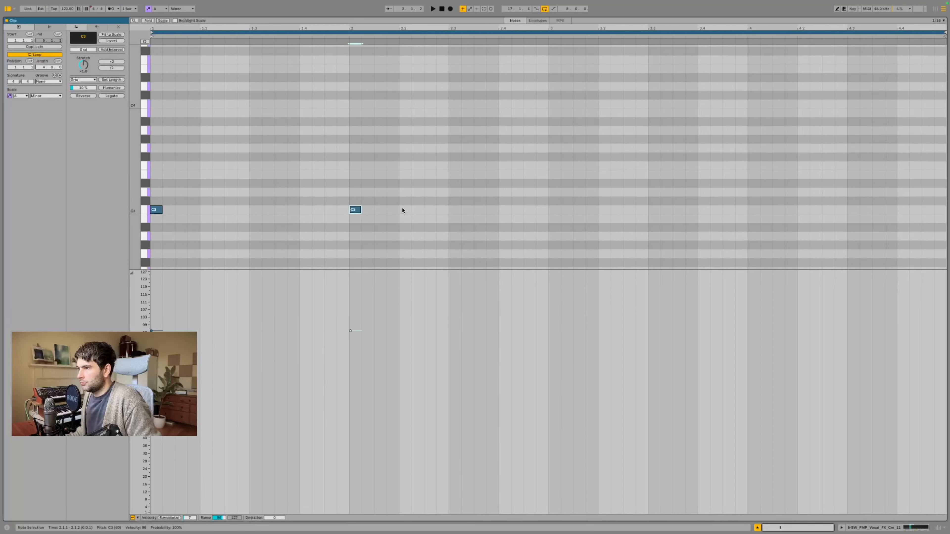
pyautogui.moveTo(549, 194); pyautogui.dragTo(108, 275)
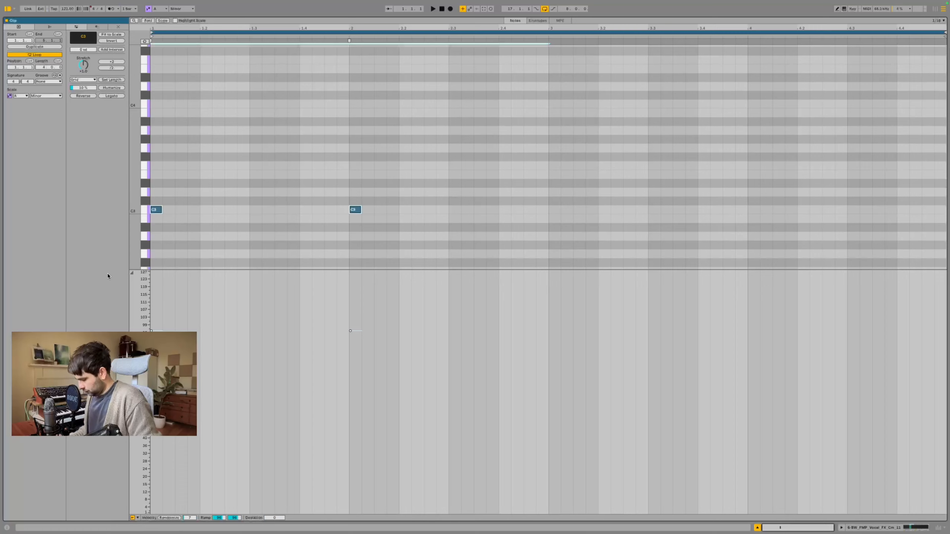
pyautogui.press('super+l')
pyautogui.click(906, 528)
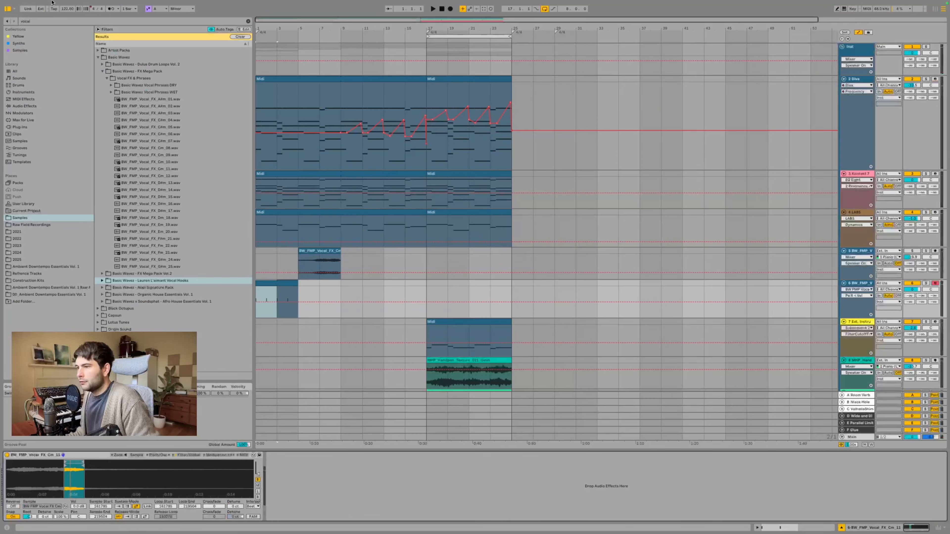
# Step: Raise the vocal Sampler track's send to the Black Hole return to 0 dB and check the Blackhole plug-in's settings
pyautogui.click(26, 21)
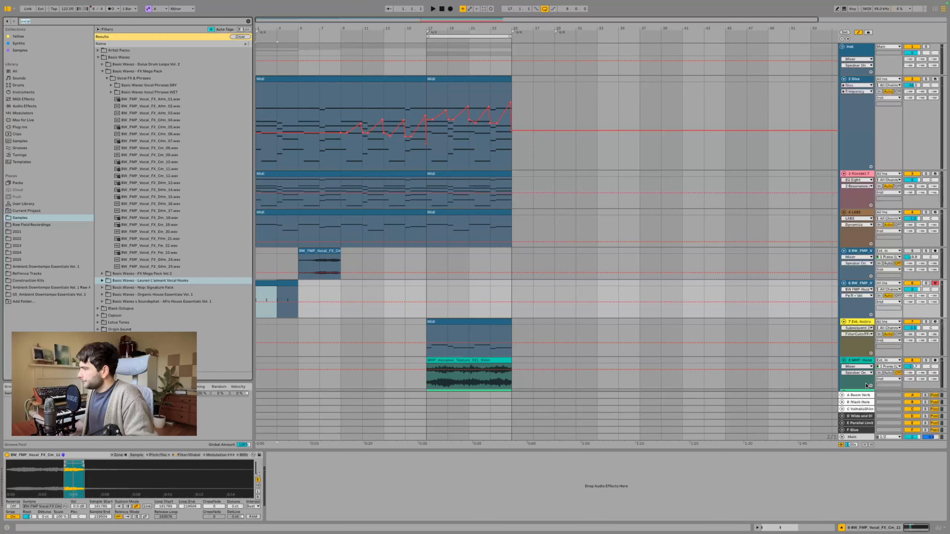
pyautogui.moveTo(924, 296); pyautogui.dragTo(924, 245)
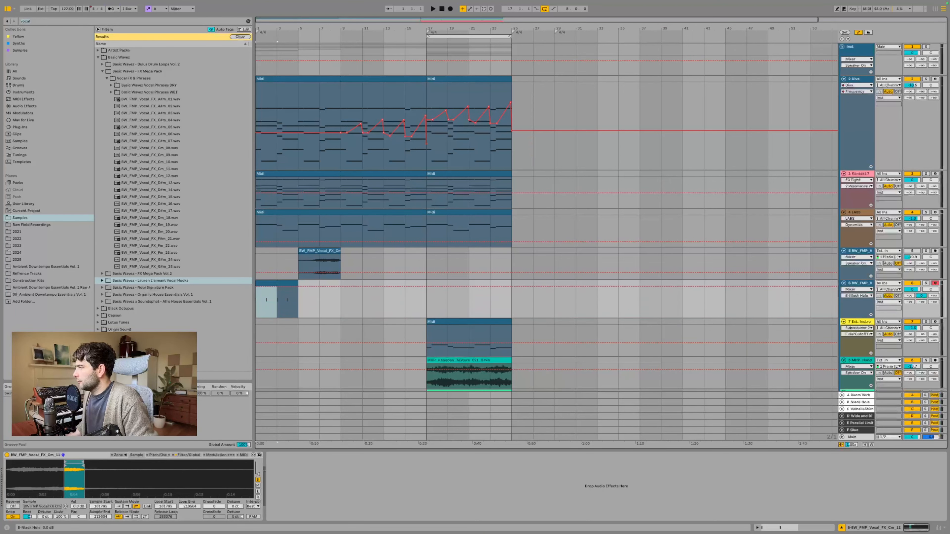
pyautogui.click(866, 402)
pyautogui.click(866, 410)
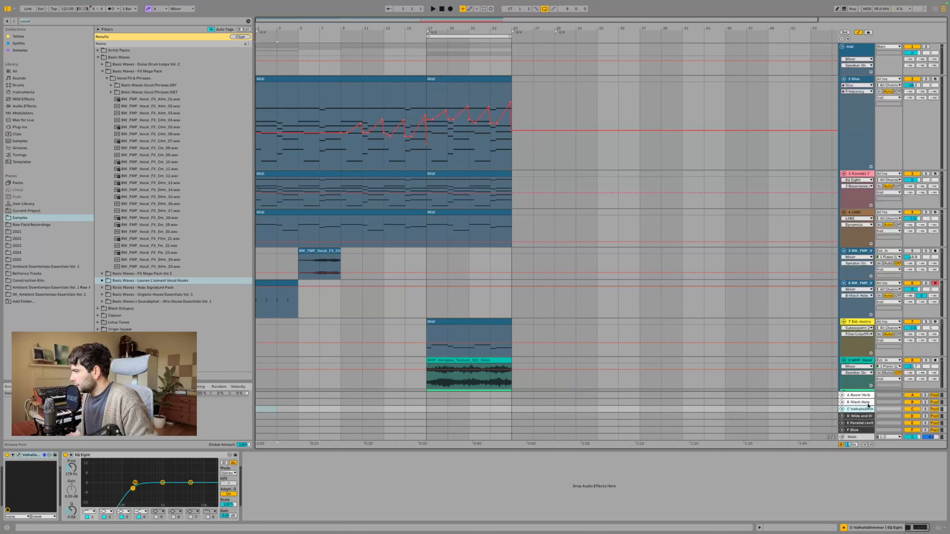
pyautogui.click(868, 403)
pyautogui.click(19, 455)
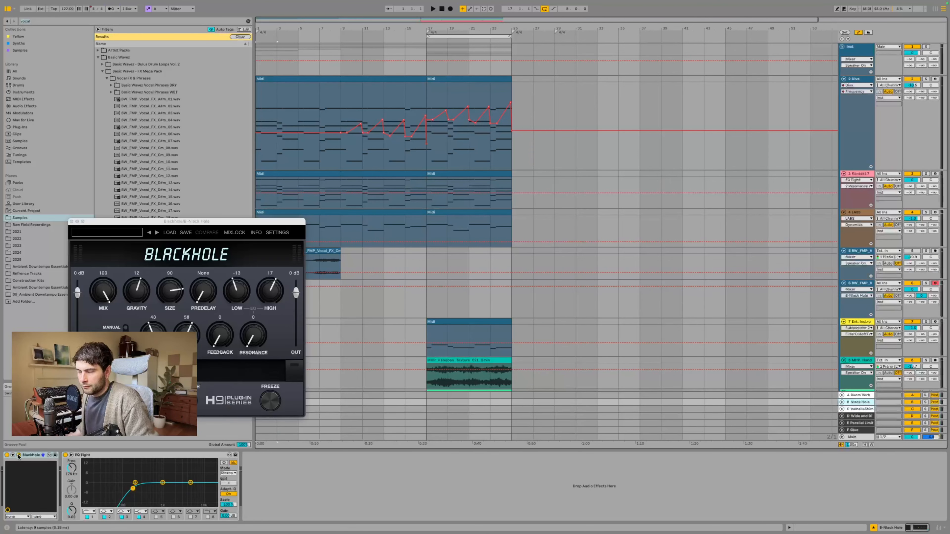
pyautogui.click(72, 222)
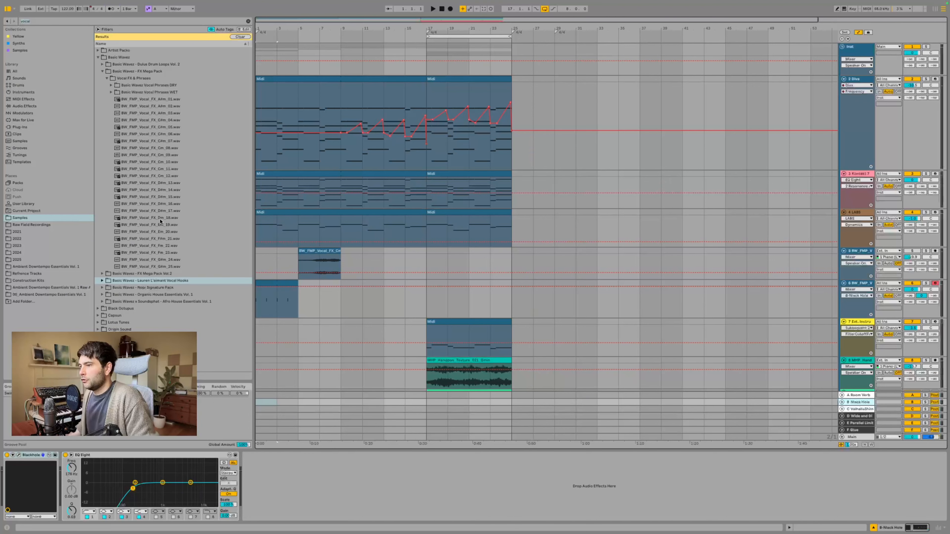
# Step: Audition the soloed vocal clip, and lengthen the Sampler's volume envelope attack while lowering its filter cutoff
pyautogui.click(279, 282)
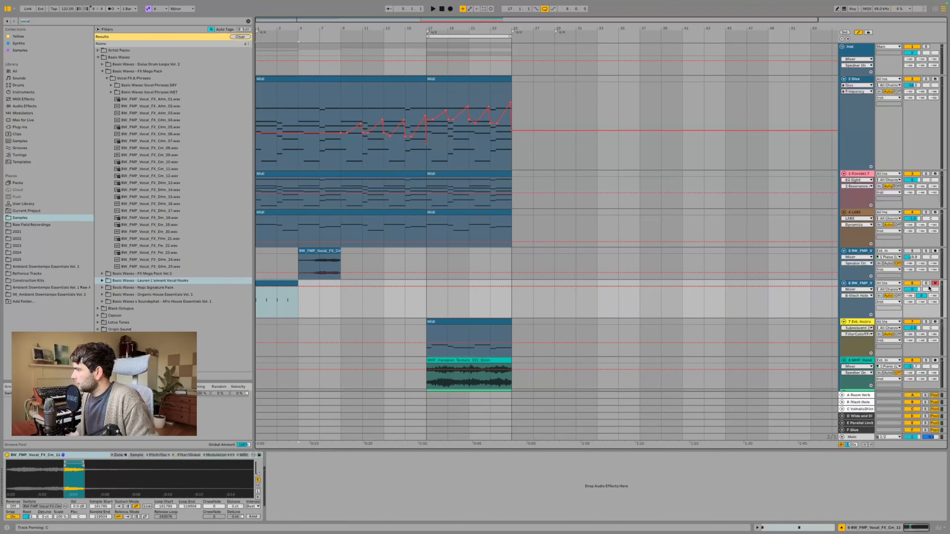
pyautogui.press('space')
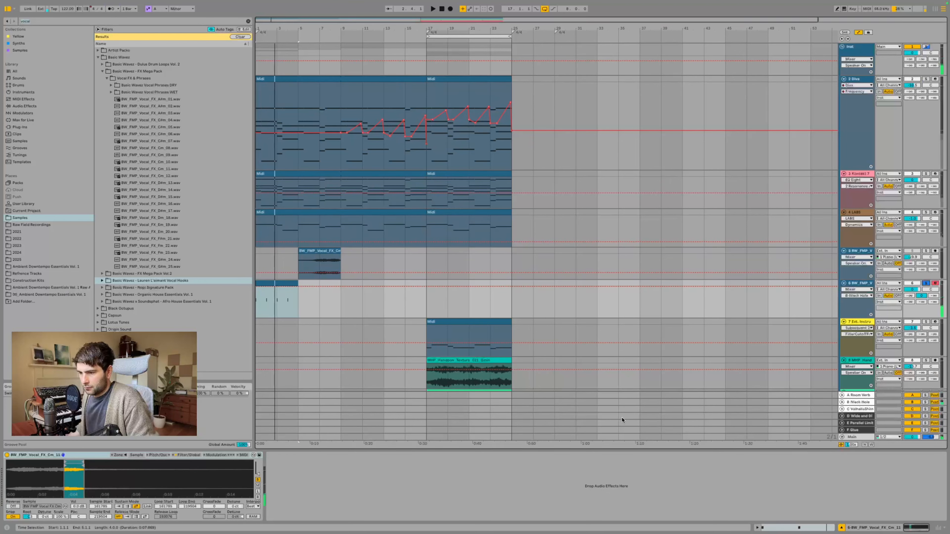
pyautogui.click(189, 456)
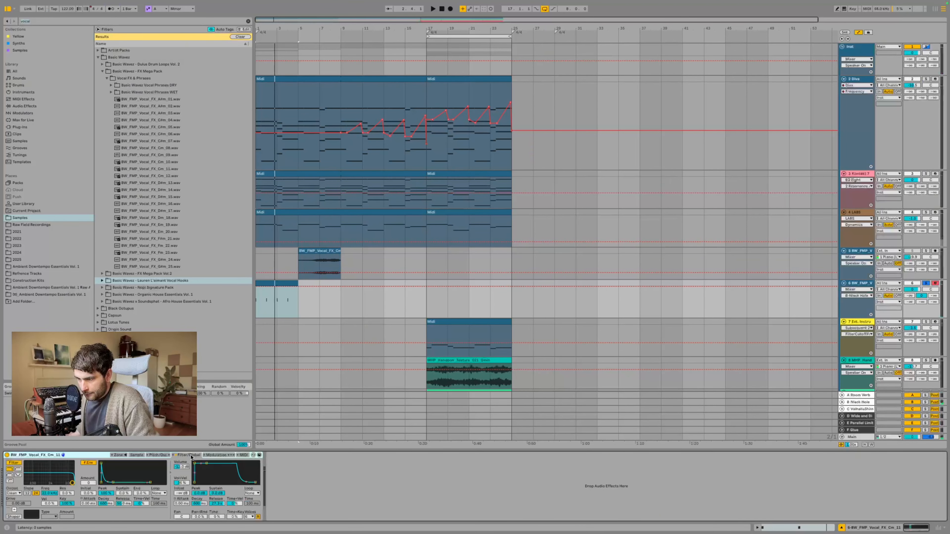
pyautogui.moveTo(194, 463); pyautogui.dragTo(201, 464)
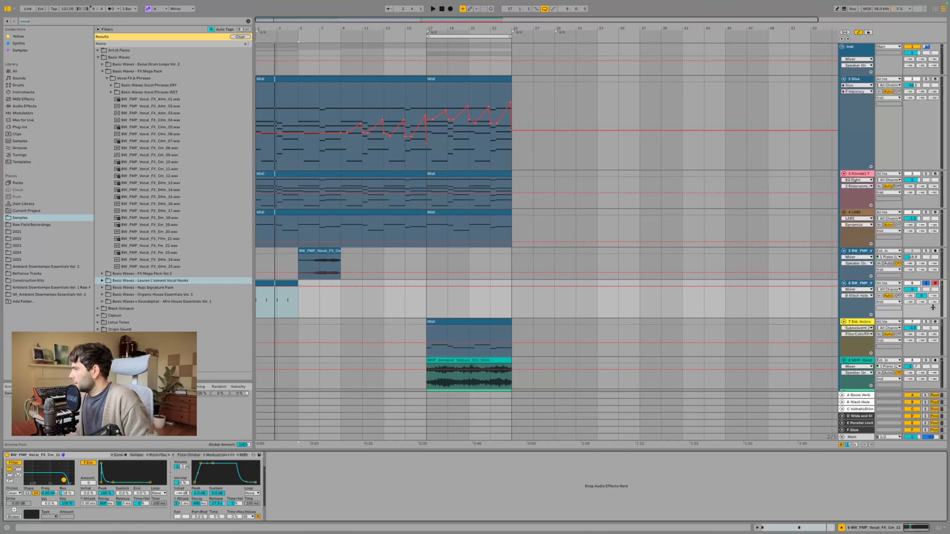
# Step: Unsolo the vocal Sampler track, lower its volume and play it with the full arrangement
pyautogui.click(925, 283)
pyautogui.moveTo(912, 290); pyautogui.dragTo(913, 310)
pyautogui.press('space')
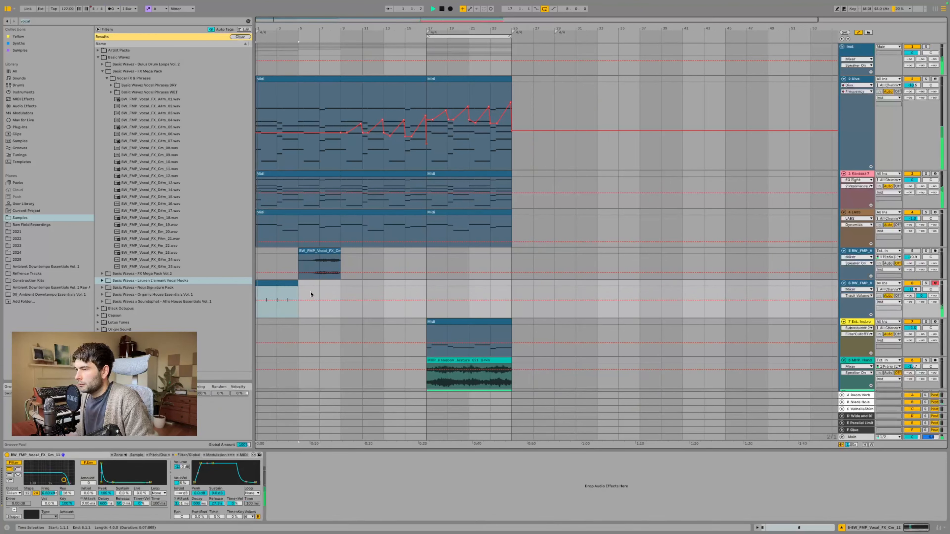
# Step: Extend the vocal Sampler MIDI clip to bar 17 and delete the C3 note at the start of its second bar
pyautogui.moveTo(298, 283); pyautogui.dragTo(426, 283)
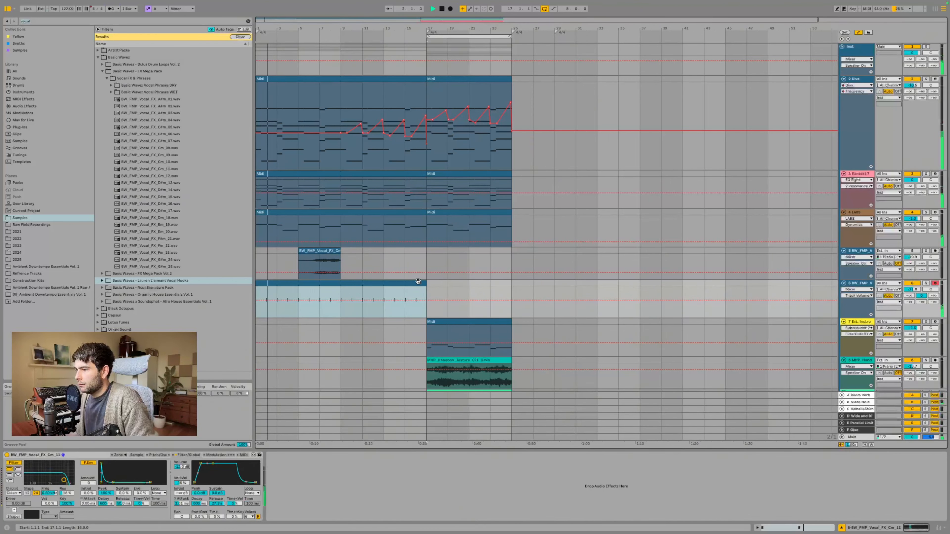
pyautogui.press('space')
pyautogui.doubleClick(385, 283)
pyautogui.moveTo(481, 193); pyautogui.dragTo(703, 287)
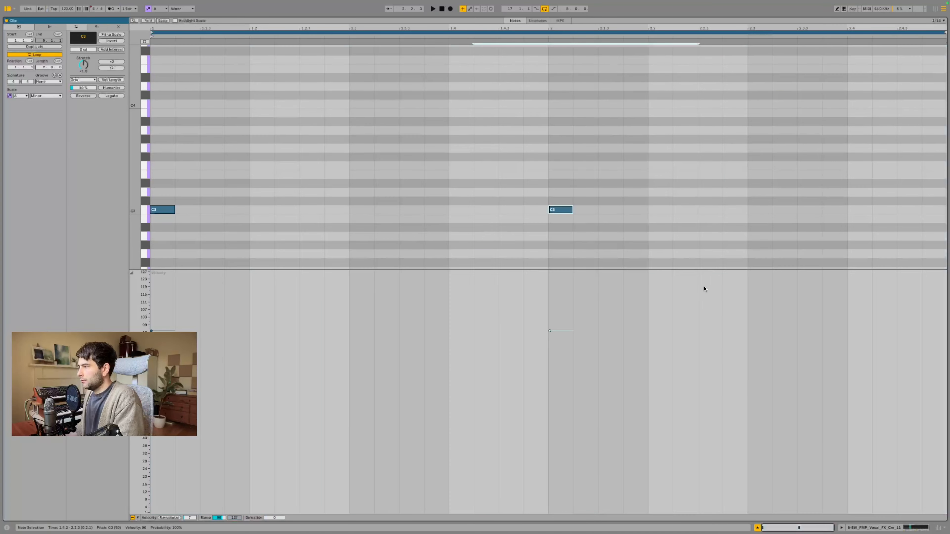
pyautogui.press('Delete')
pyautogui.click(918, 527)
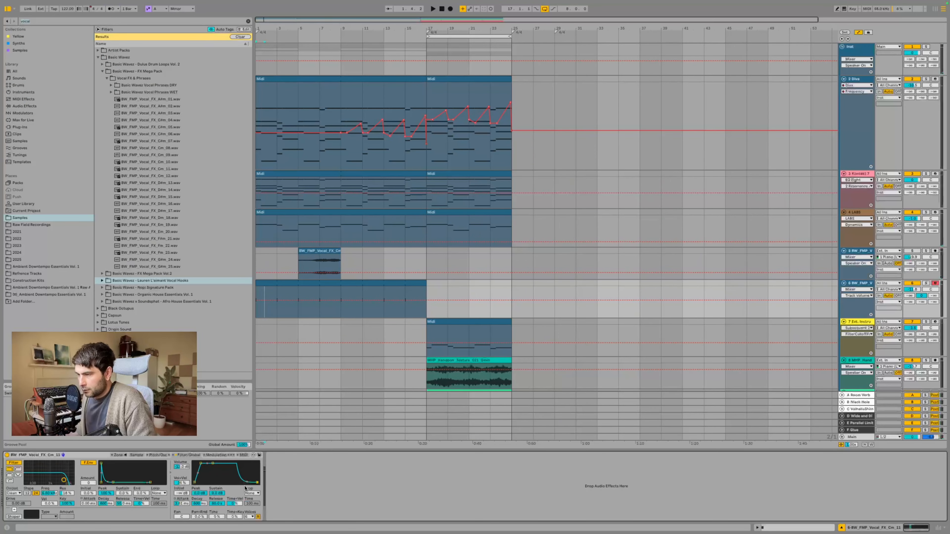
# Step: Play the arrangement while raising the vocal Sampler track's volume slightly, and stop with its MIDI clip selected
pyautogui.press('space')
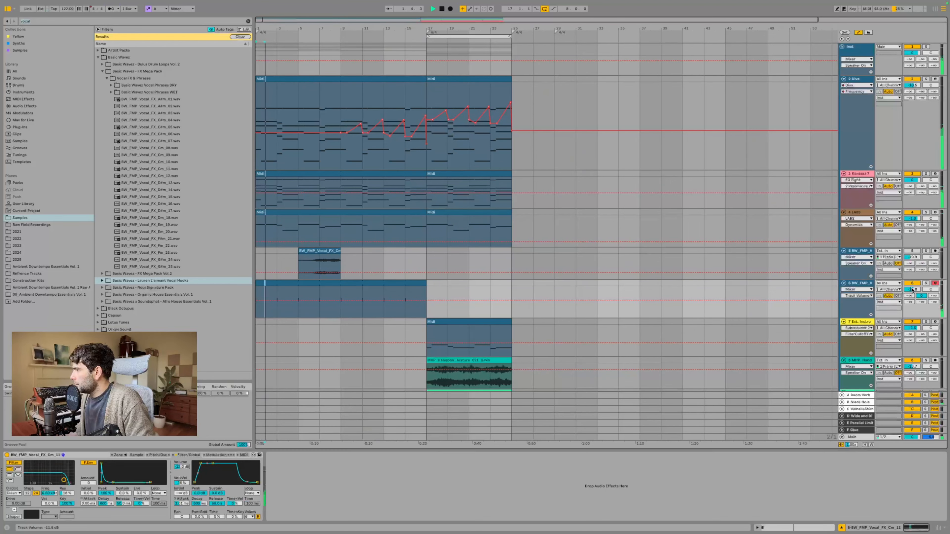
pyautogui.moveTo(912, 290); pyautogui.dragTo(912, 283)
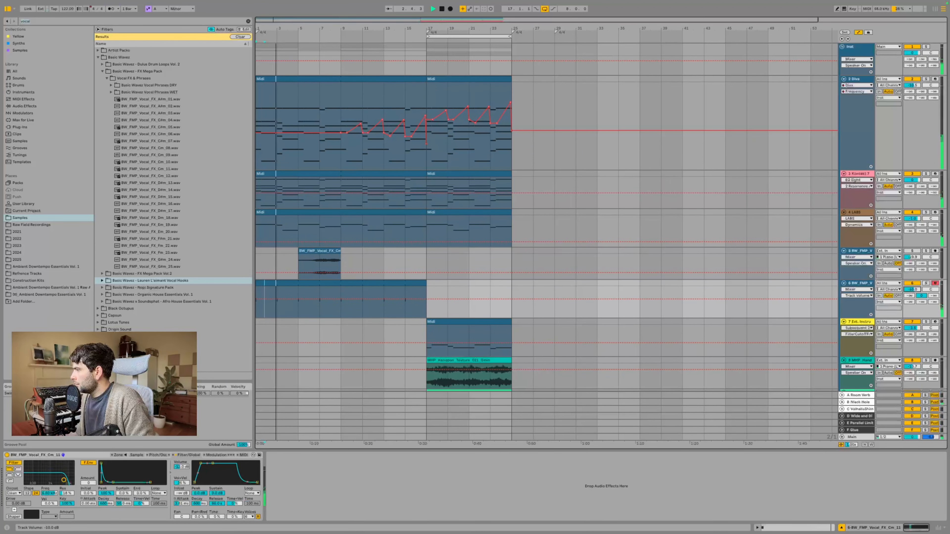
pyautogui.click(325, 284)
pyautogui.press('space')
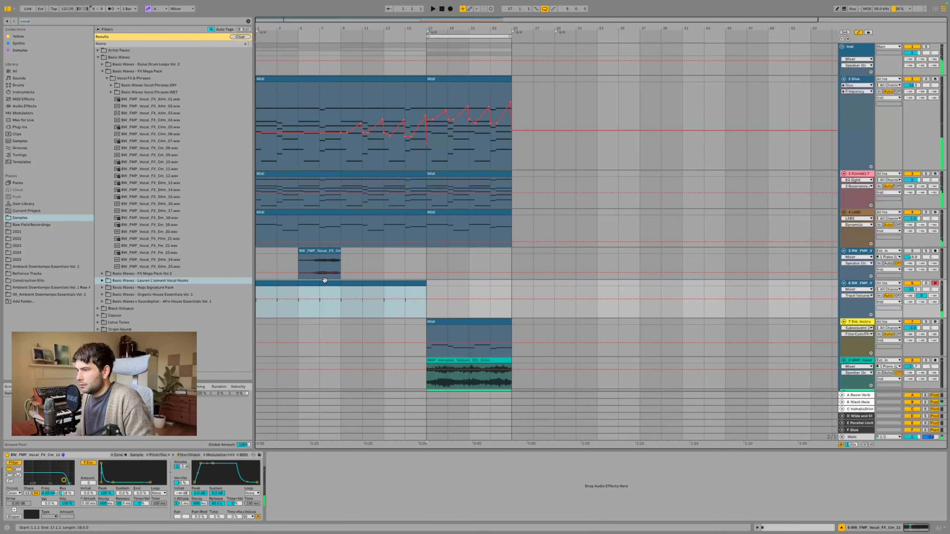
# Step: Duplicate the vocal clip's loop to four bars, keeping only the C3 note at its start
pyautogui.doubleClick(325, 282)
pyautogui.click(34, 46)
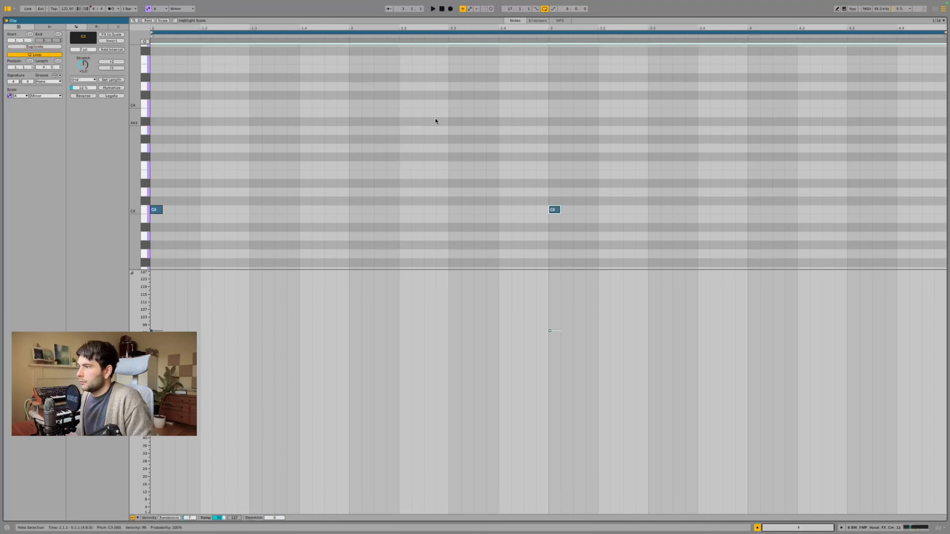
pyautogui.click(917, 528)
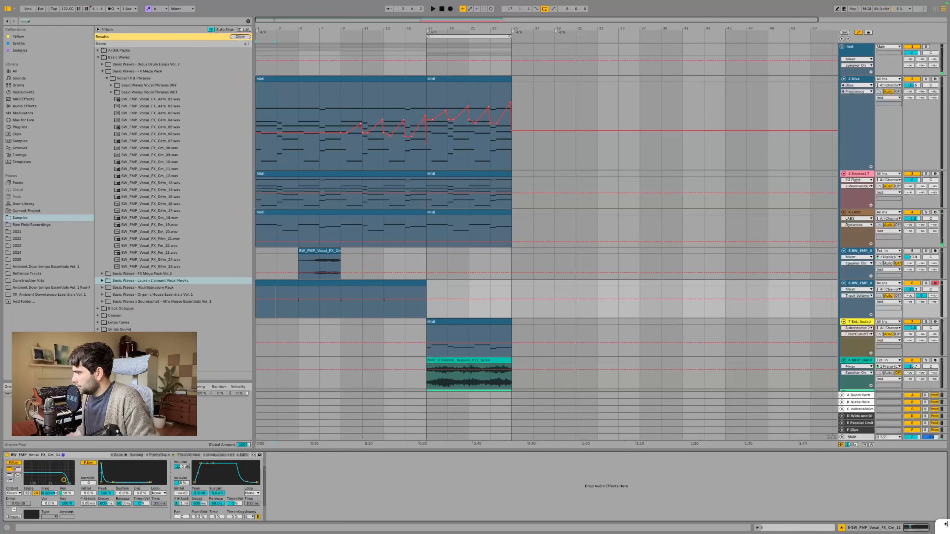
# Step: During playback, lower the vocal Sampler track's volume and lengthen the attack of its volume envelope
pyautogui.press('space')
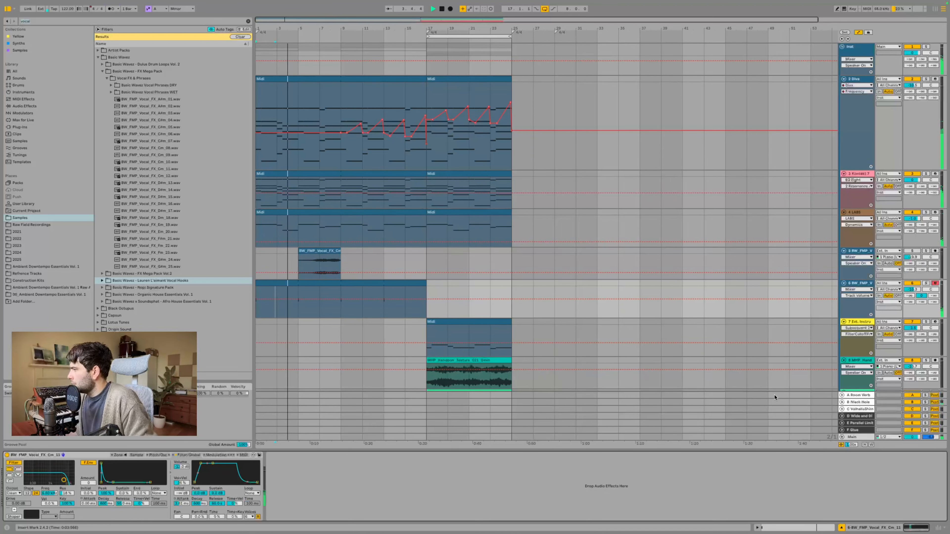
pyautogui.moveTo(912, 290); pyautogui.dragTo(912, 300)
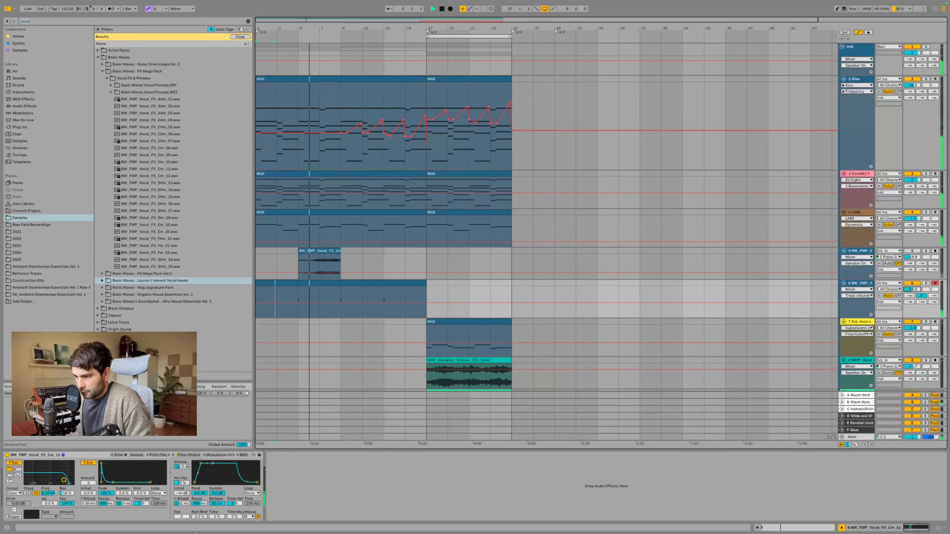
pyautogui.moveTo(202, 467); pyautogui.dragTo(208, 465)
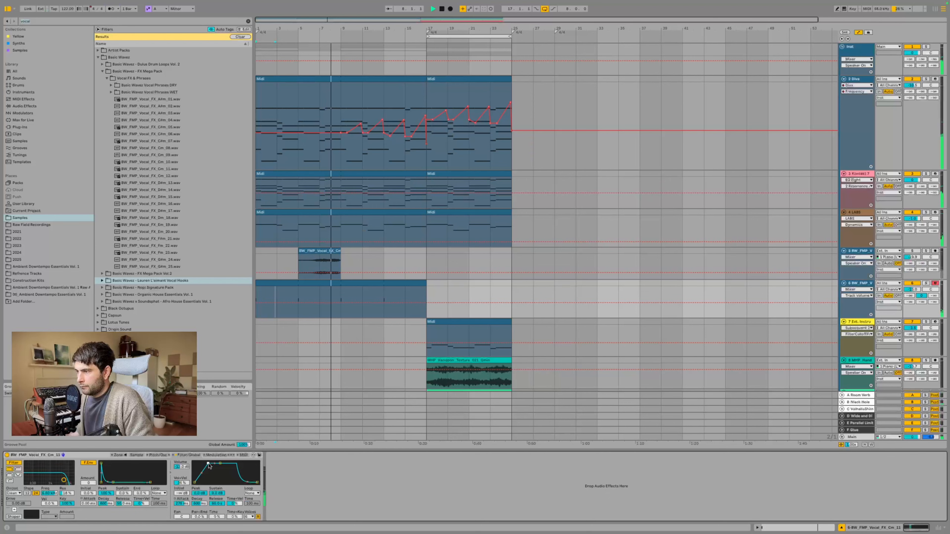
# Step: Extend the vocal Sampler MIDI clip to bar 25 and stop playback
pyautogui.moveTo(426, 283); pyautogui.dragTo(510, 285)
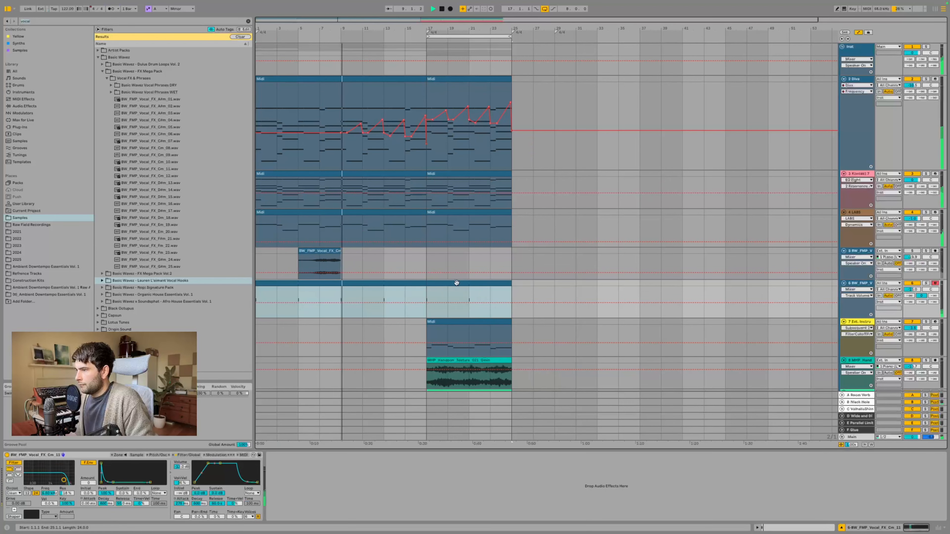
pyautogui.scroll(-12, 375, 269)
pyautogui.press('space')
# Step: Try to extend the kick clips in the drum group back to bar 9
pyautogui.scroll(4, 418, 229)
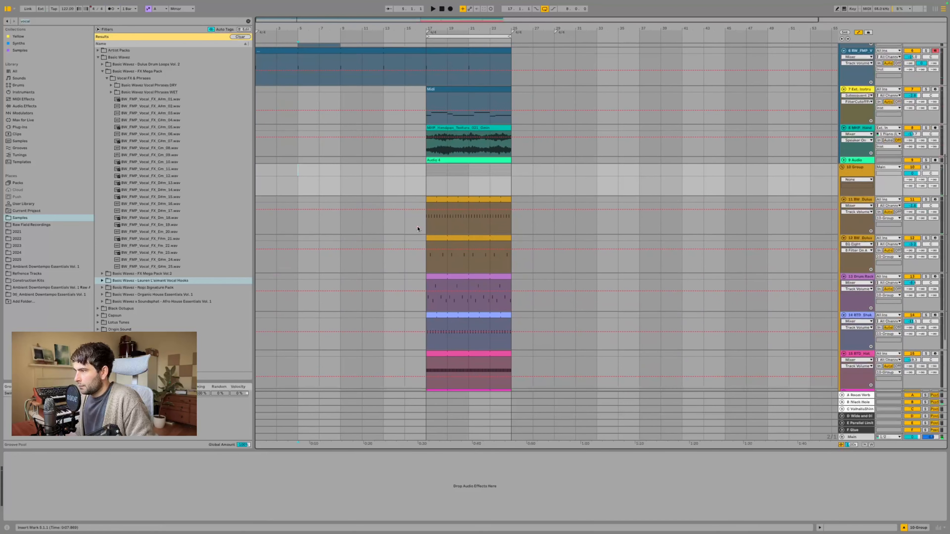
pyautogui.moveTo(426, 205); pyautogui.dragTo(341, 206)
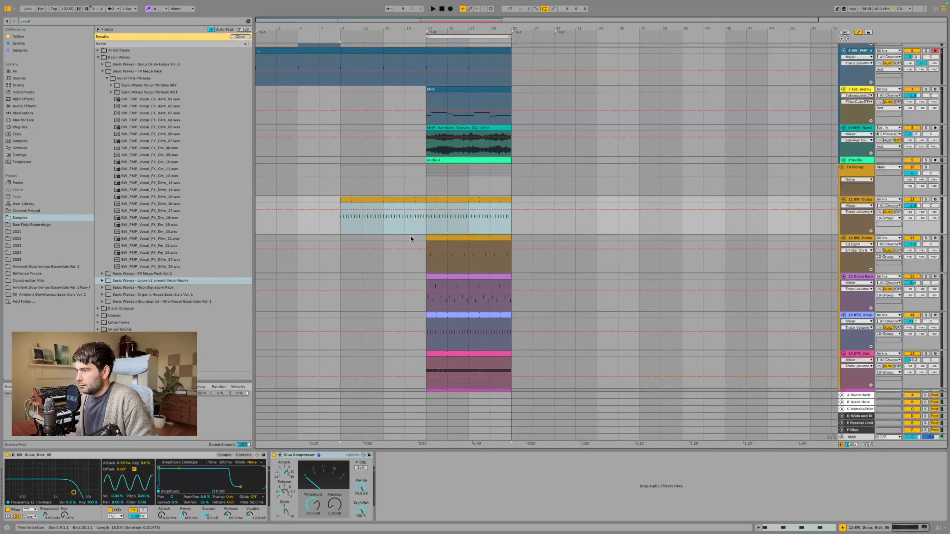
pyautogui.click(428, 237)
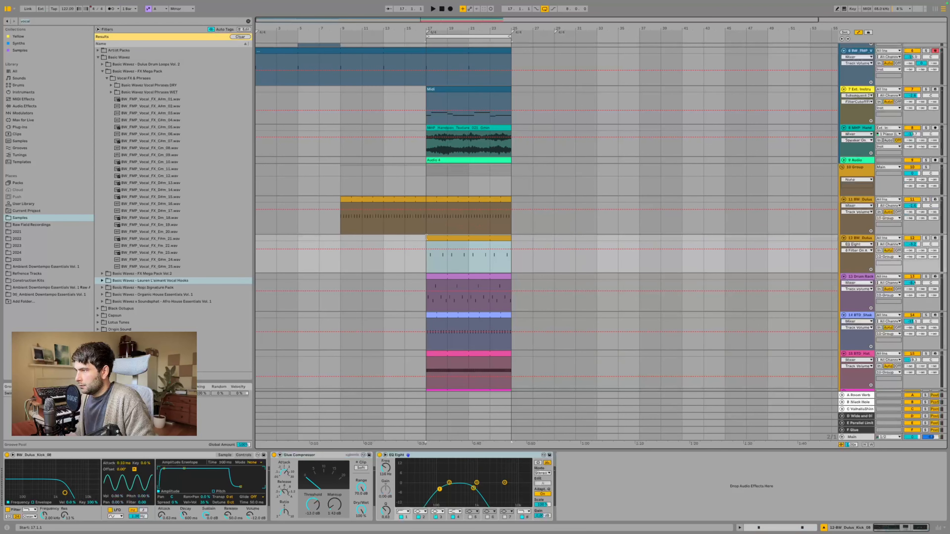
pyautogui.hotkey('ctrl', 'z')
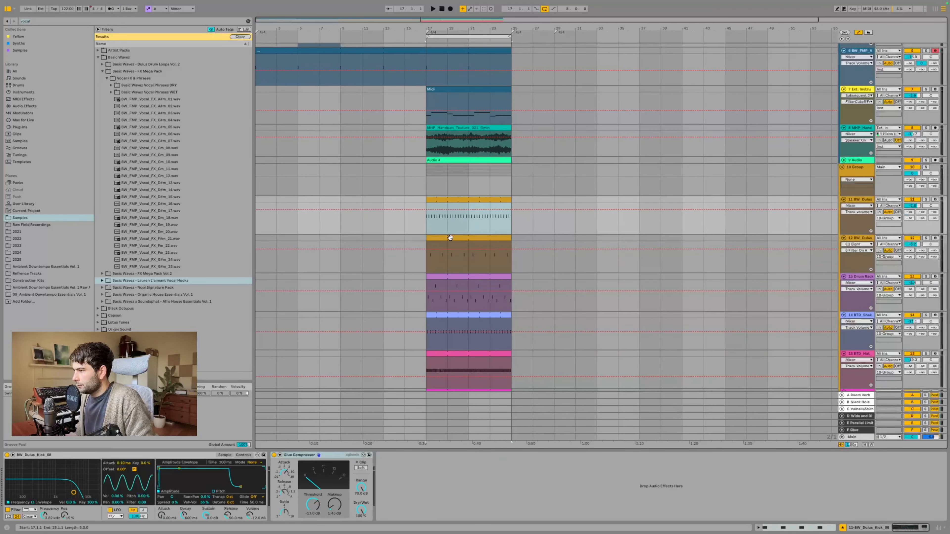
# Step: Extend the shaker hat, closed hat and shaker loop clips back to bar 9
pyautogui.scroll(-5, 450, 237)
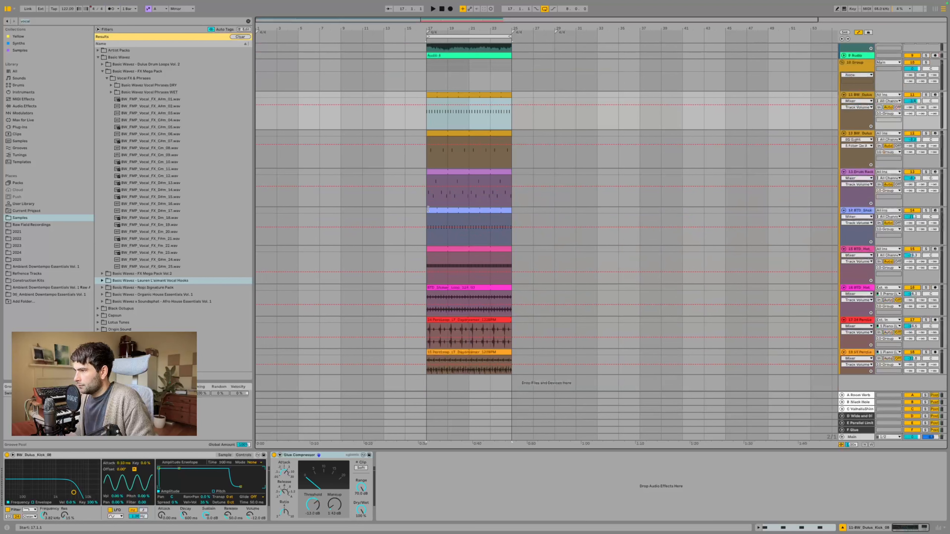
pyautogui.moveTo(428, 209); pyautogui.dragTo(340, 209)
pyautogui.press('space')
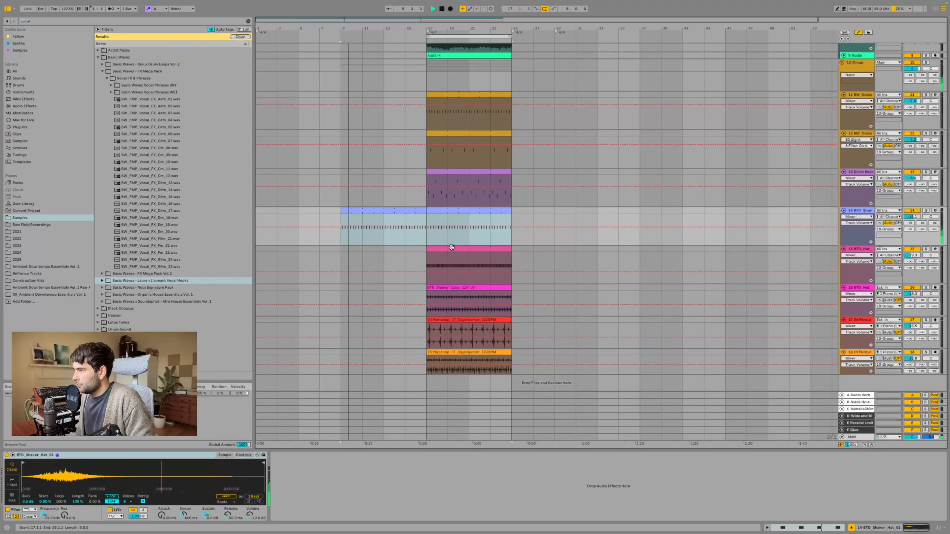
pyautogui.moveTo(427, 247); pyautogui.dragTo(355, 250)
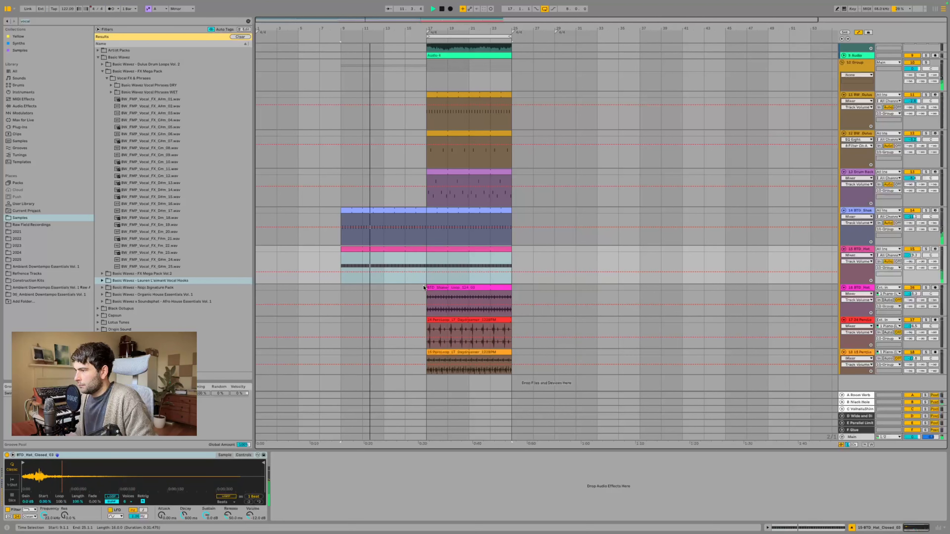
pyautogui.moveTo(426, 288); pyautogui.dragTo(341, 289)
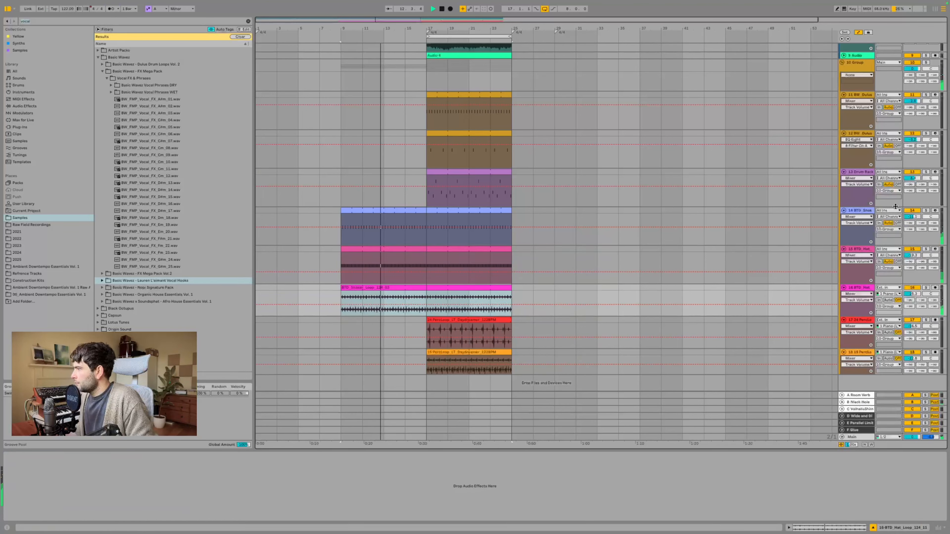
# Step: Move the three hat and shaker tracks above the kick tracks and group them inside the drum group
pyautogui.click(862, 211)
pyautogui.keyDown('shift'); pyautogui.click(857, 288); pyautogui.keyUp('shift')
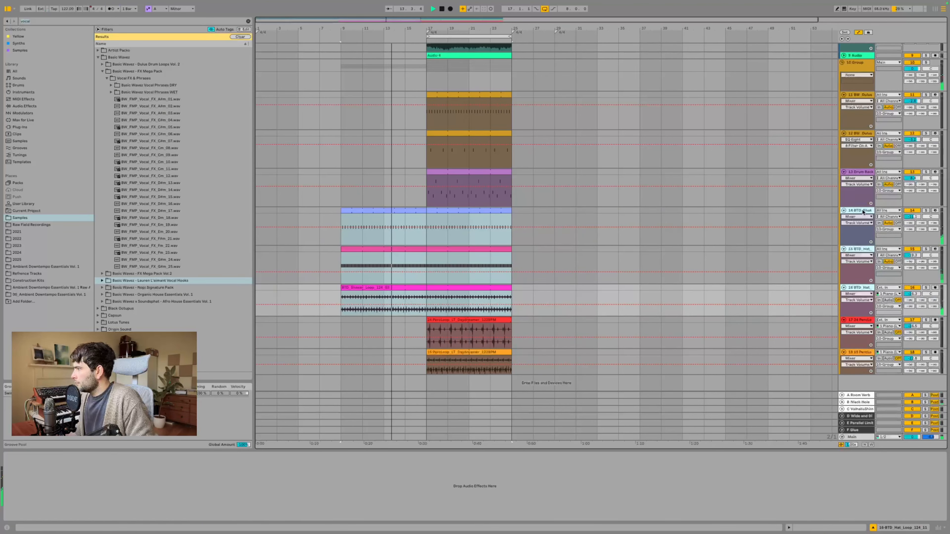
pyautogui.moveTo(862, 212); pyautogui.dragTo(847, 95)
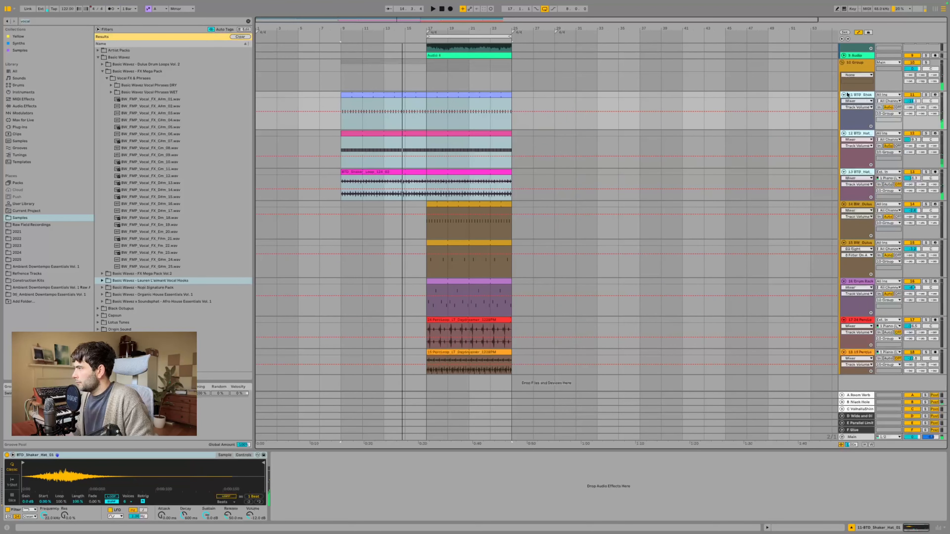
pyautogui.press('super+g')
# Step: Color the drum group white, assign the color to its grouped tracks and clips, and rename the nested hat group Highs
pyautogui.rightClick(859, 68)
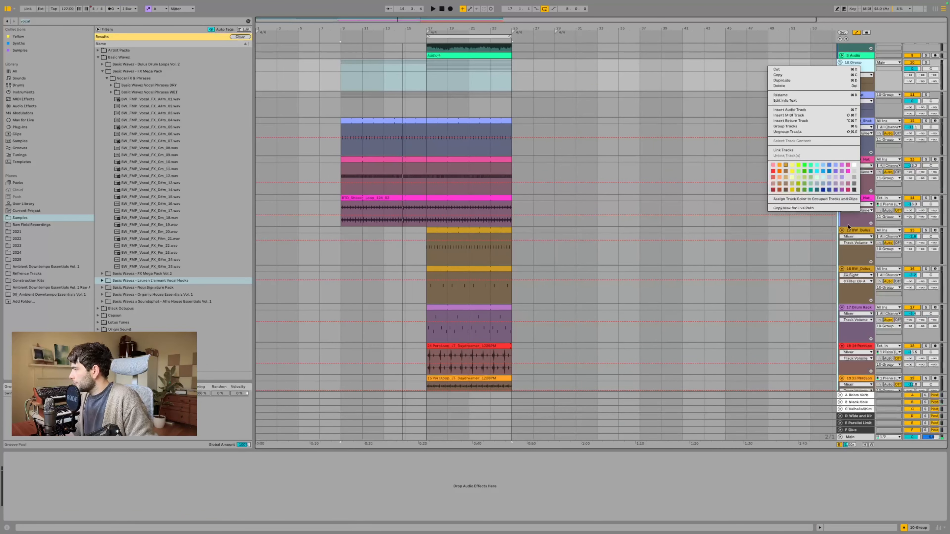
pyautogui.click(855, 166)
pyautogui.rightClick(857, 78)
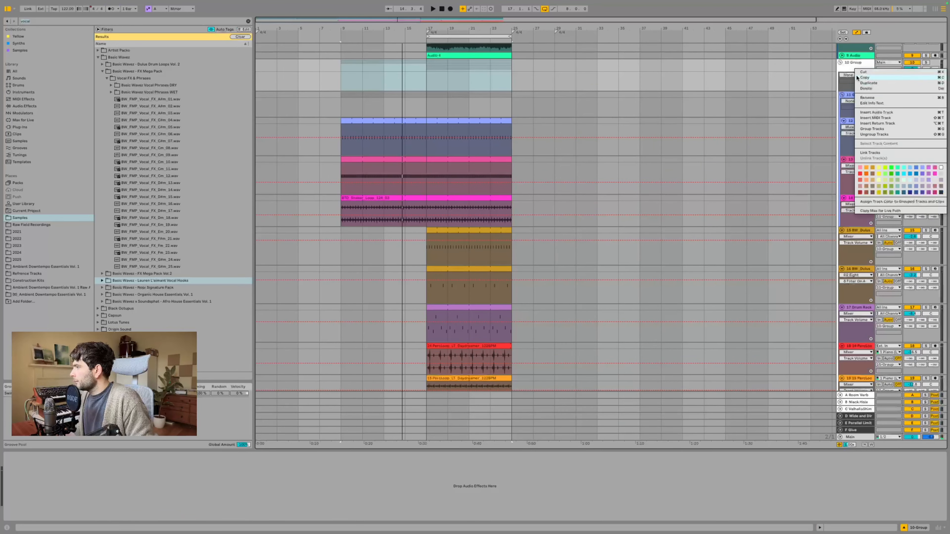
pyautogui.click(876, 202)
pyautogui.click(862, 95)
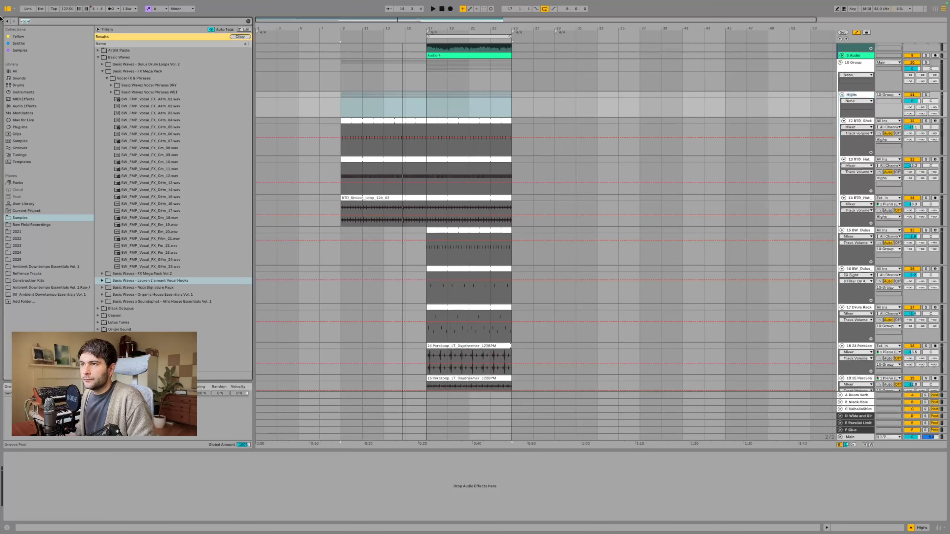
pyautogui.write('rc2')
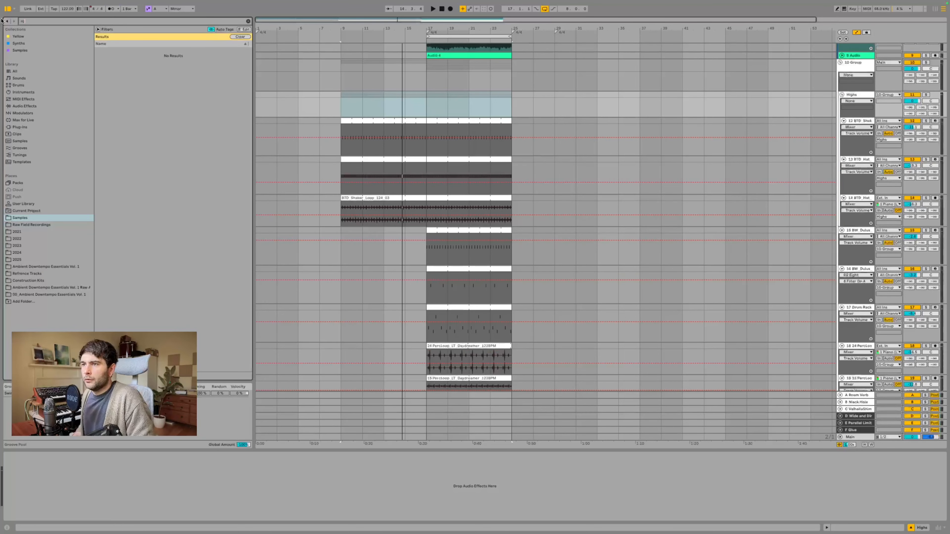
pyautogui.press('BackSpace')
pyautogui.press('BackSpace')
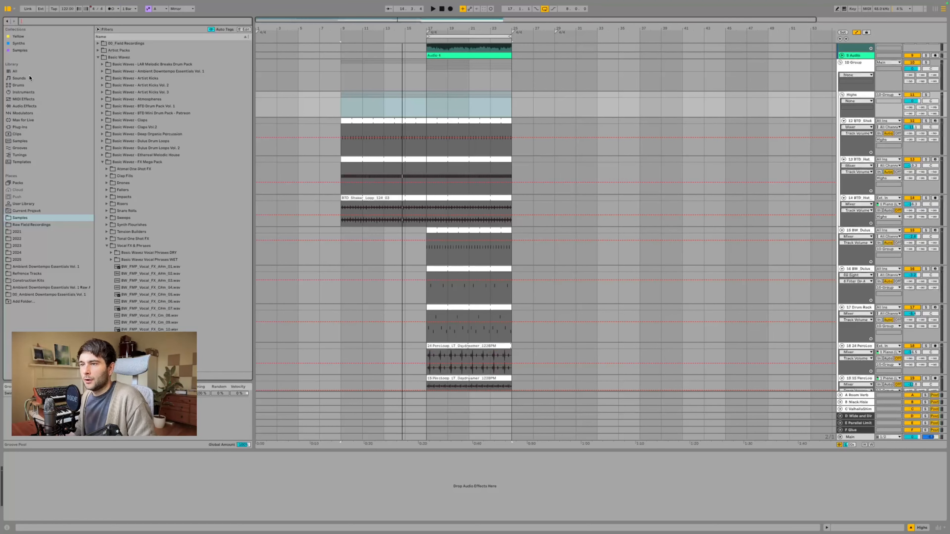
# Step: Search the plug-ins for "ret" and add RC-20 Retro Color to the Highs group
pyautogui.click(20, 128)
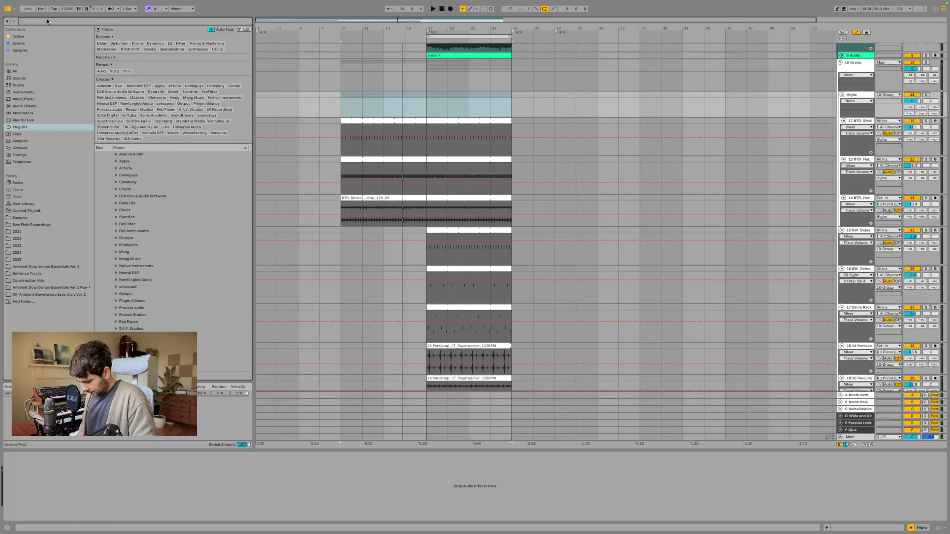
pyautogui.click(47, 22)
pyautogui.write('rc')
pyautogui.press('BackSpace')
pyautogui.press('BackSpace')
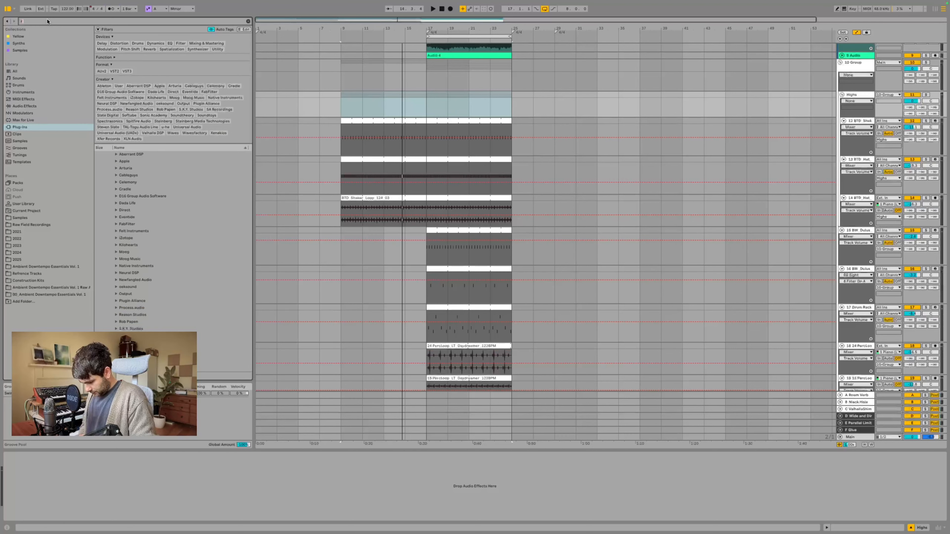
pyautogui.write('ret')
pyautogui.click(155, 101)
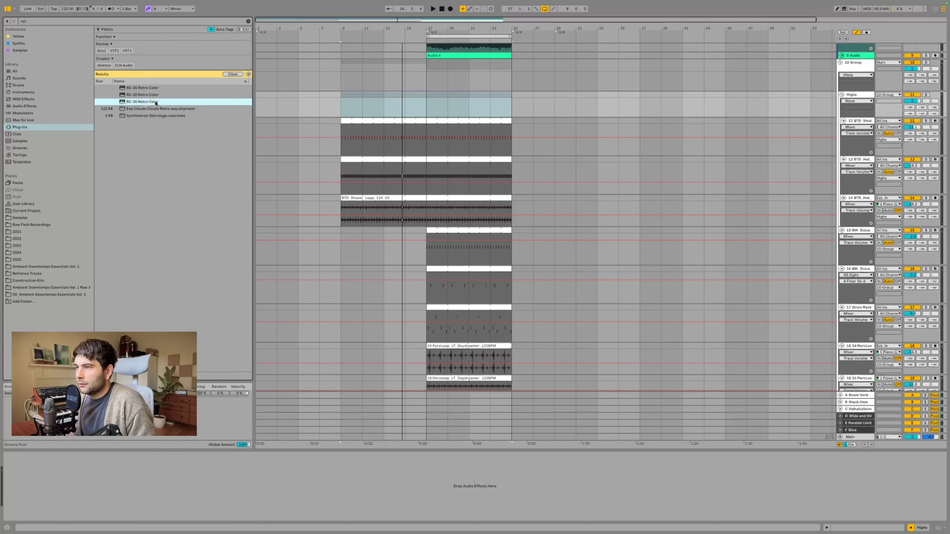
pyautogui.moveTo(390, 109); pyautogui.dragTo(389, 109)
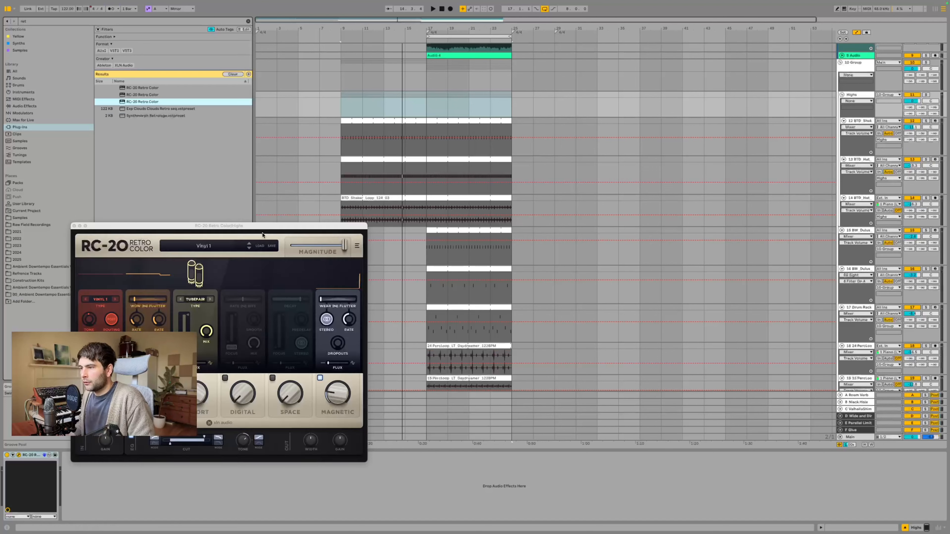
# Step: Adjust RC-20's filter cut and noise amount, and set its Magnitude to 100 %
pyautogui.click(288, 222)
pyautogui.moveTo(289, 226); pyautogui.dragTo(299, 173)
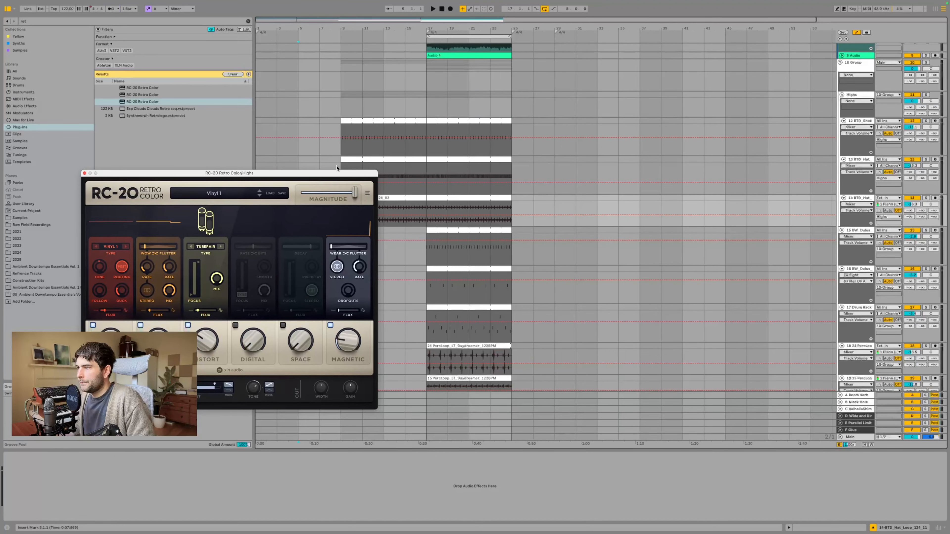
pyautogui.click(341, 105)
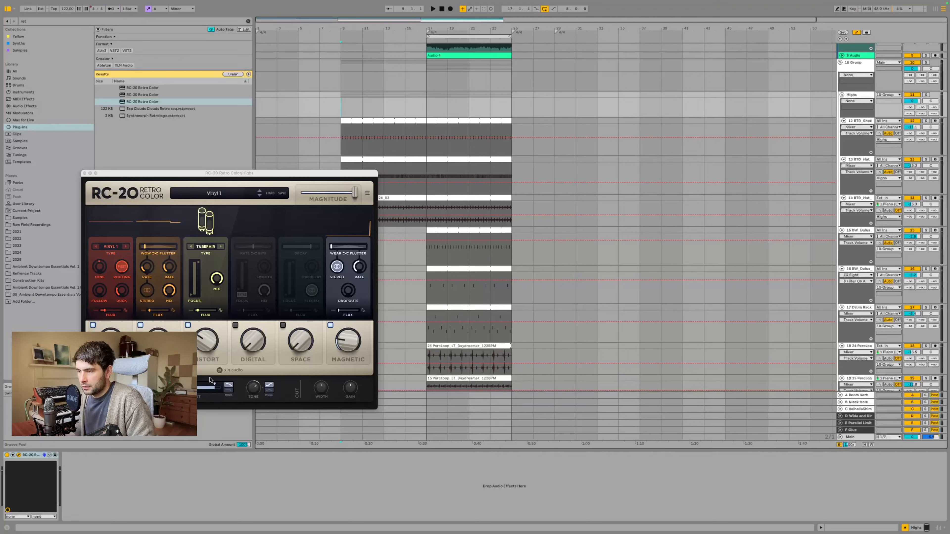
pyautogui.moveTo(219, 389); pyautogui.dragTo(211, 386)
pyautogui.click(96, 298)
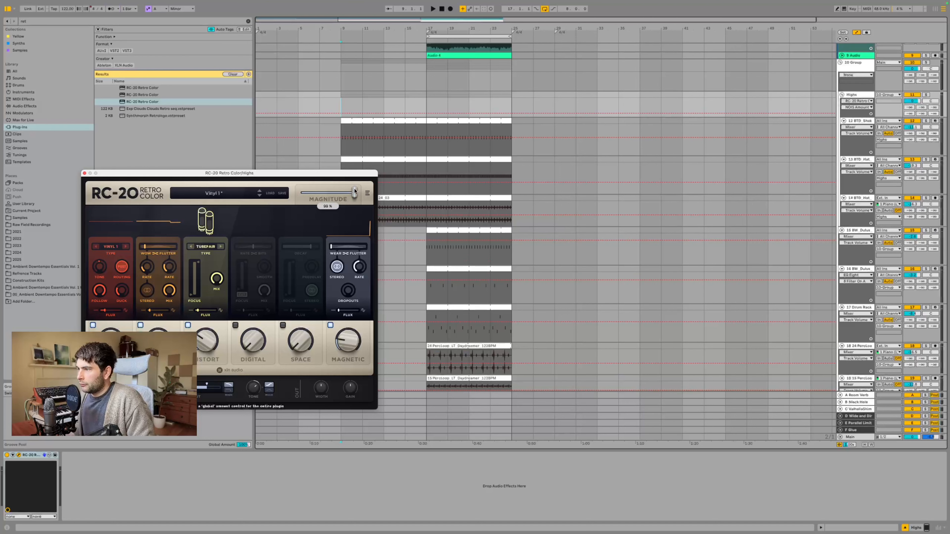
pyautogui.moveTo(354, 191)
pyautogui.mouseDown()
pyautogui.moveTo(297, 192)
pyautogui.moveTo(362, 193)
pyautogui.mouseUp()
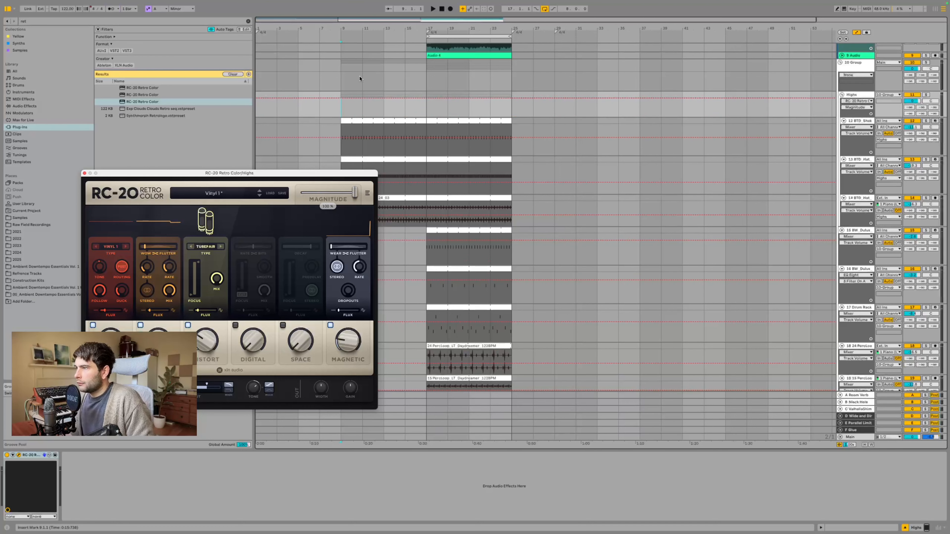
# Step: Automate RC-20's Magnitude on the Highs group to fall from bar 9 to bar 17, and enable its Digital and Space modules, with Space at 20 %
pyautogui.click(340, 98)
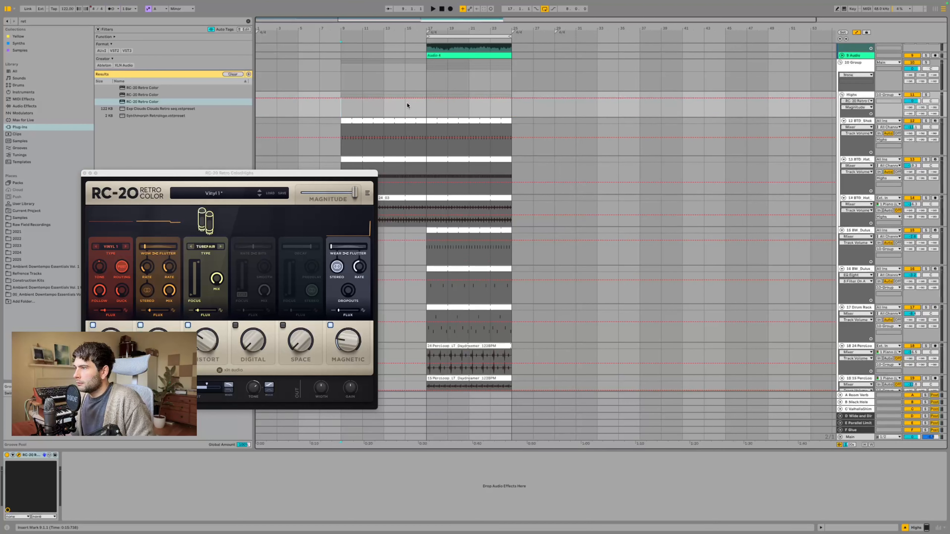
pyautogui.moveTo(416, 98); pyautogui.dragTo(341, 98)
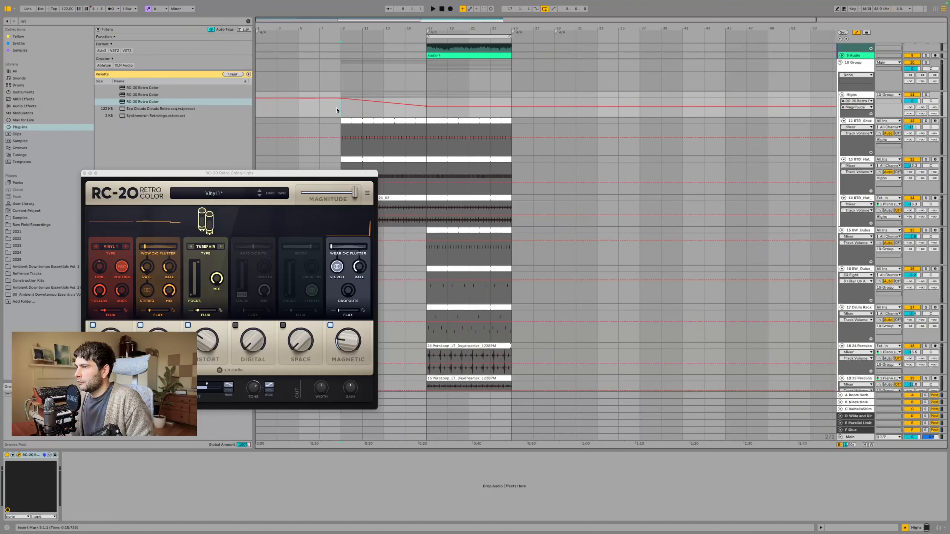
pyautogui.moveTo(208, 386); pyautogui.dragTo(204, 387)
pyautogui.click(228, 389)
pyautogui.press('space')
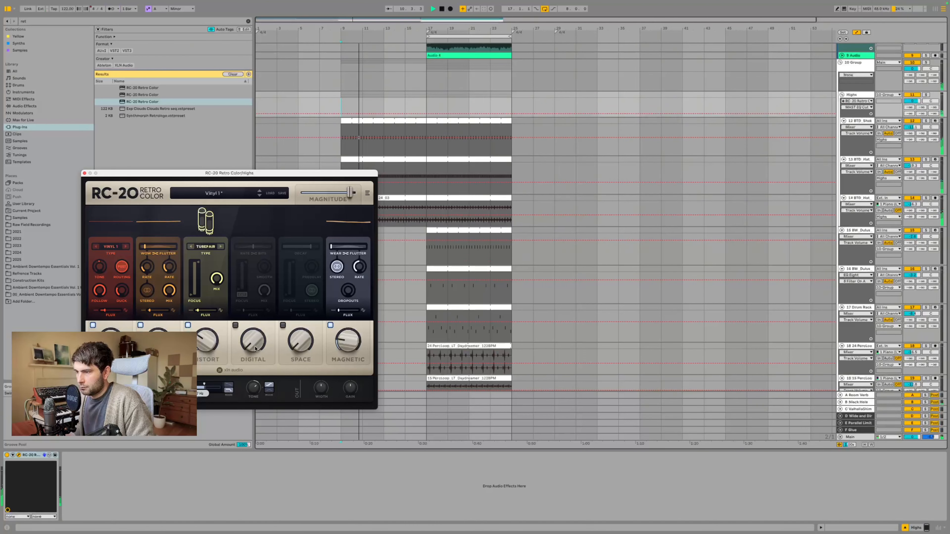
pyautogui.click(235, 325)
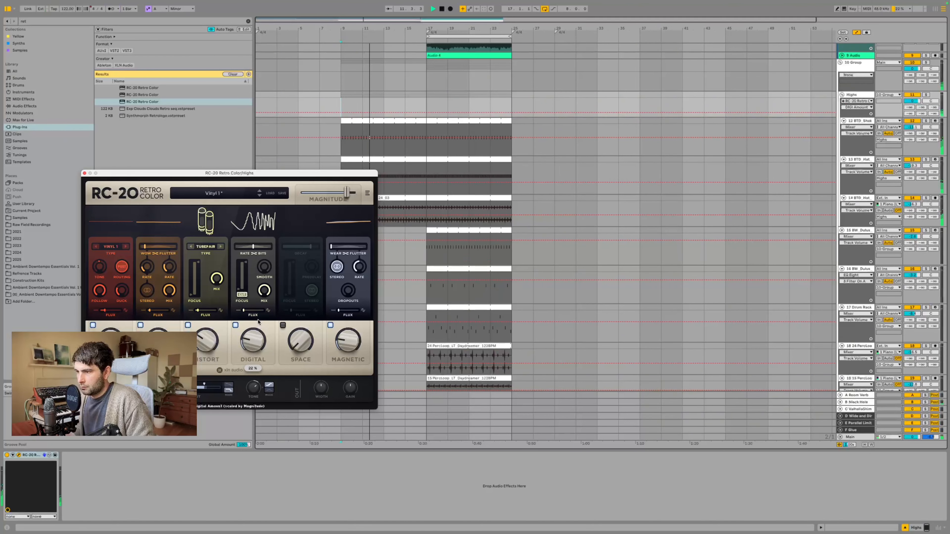
pyautogui.click(282, 326)
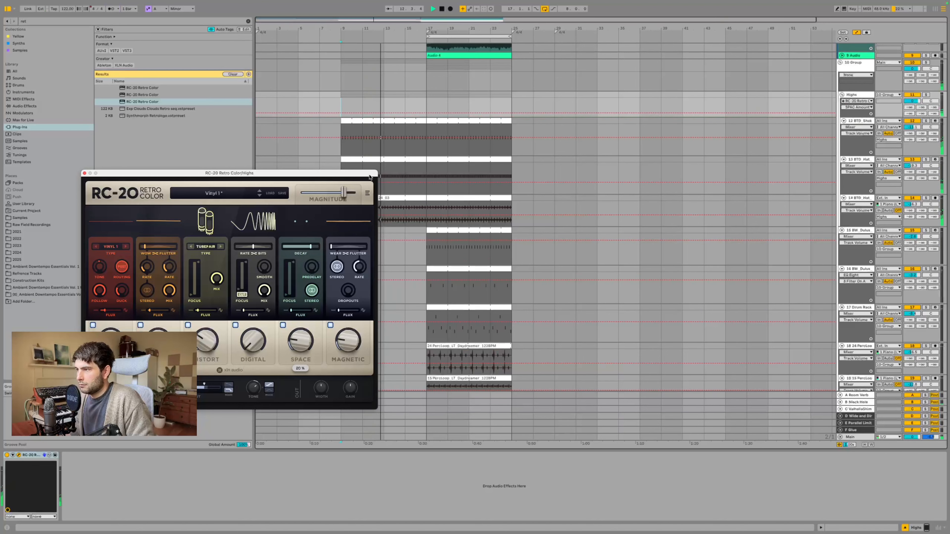
pyautogui.click(92, 173)
# Step: Play the section from bar 17, and extend the handpan texture clip back to bar 1
pyautogui.scroll(5, 409, 121)
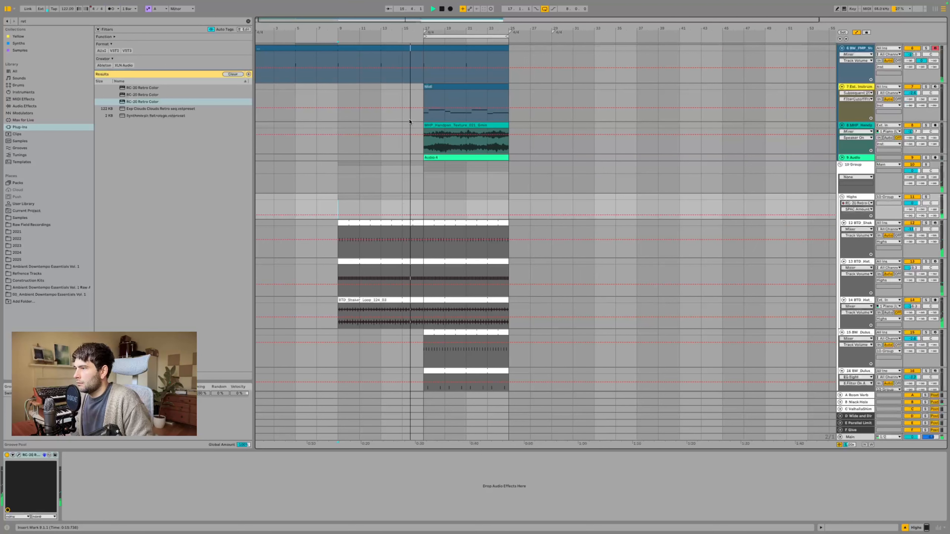
pyautogui.click(441, 35)
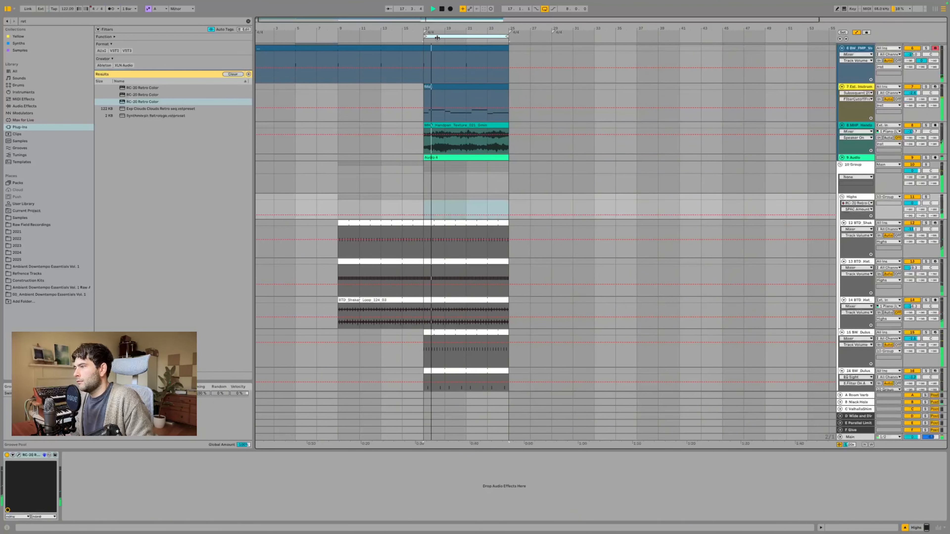
pyautogui.click(340, 146)
pyautogui.scroll(3, 340, 146)
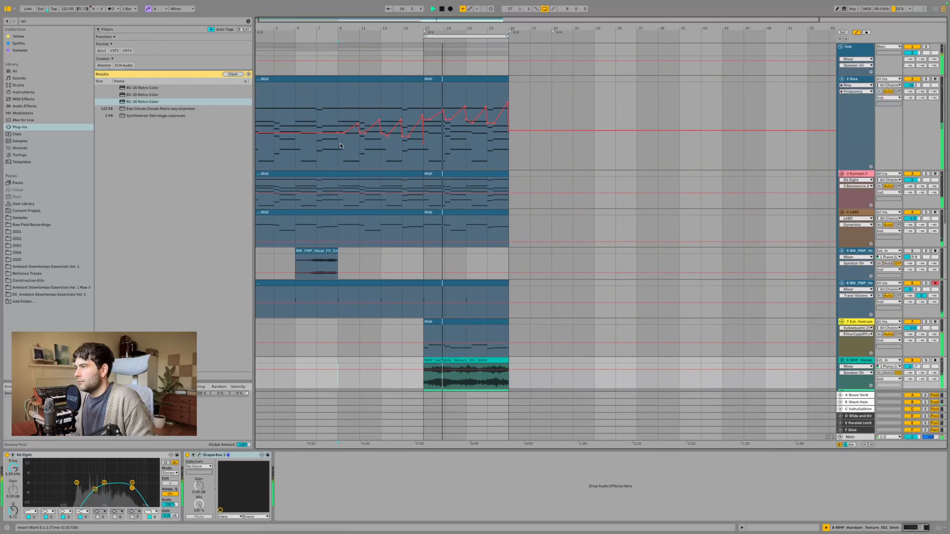
pyautogui.scroll(3, 340, 146)
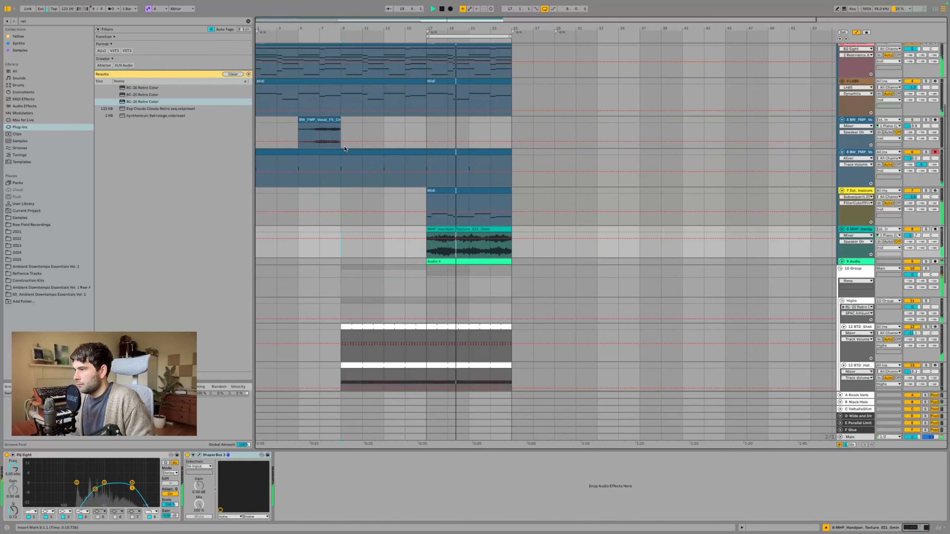
pyautogui.press('space')
pyautogui.moveTo(428, 226); pyautogui.dragTo(256, 229)
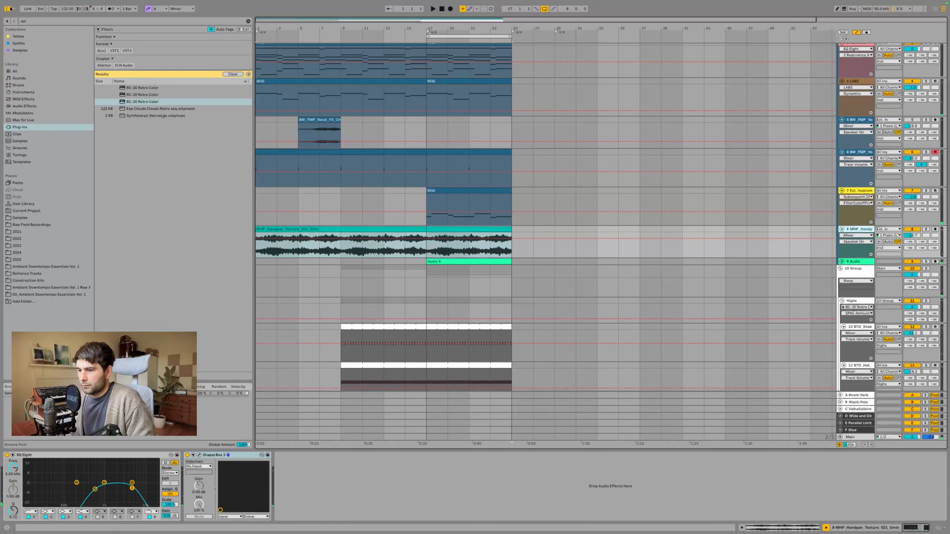
# Step: Find Utility in the audio effects, add it to the handpan track and automate its Gain to fade in from bar 1
pyautogui.press('super+f')
pyautogui.write('uti')
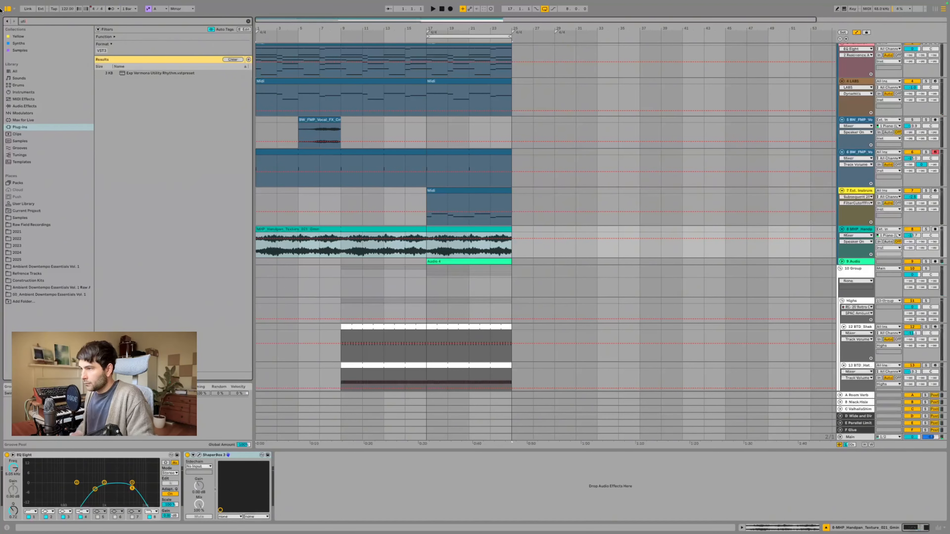
pyautogui.click(34, 106)
pyautogui.doubleClick(119, 80)
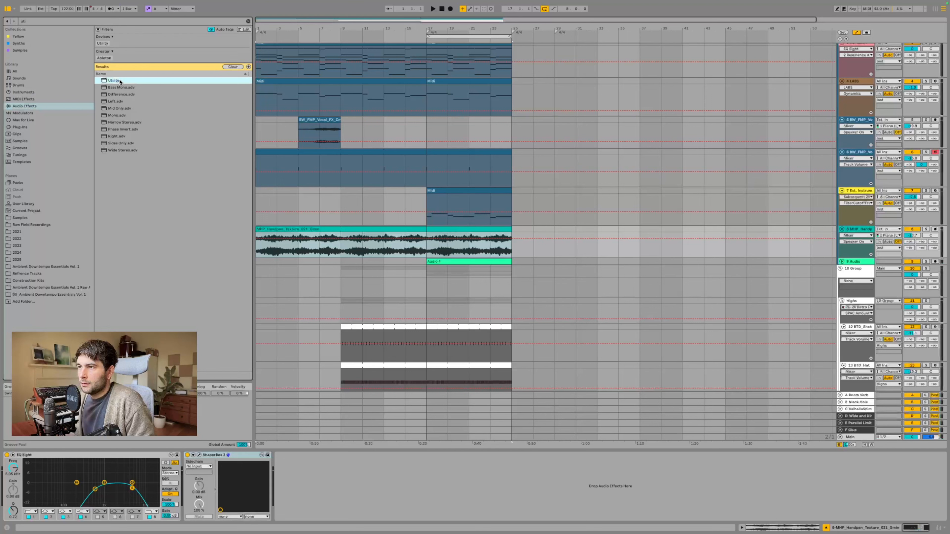
pyautogui.rightClick(316, 482)
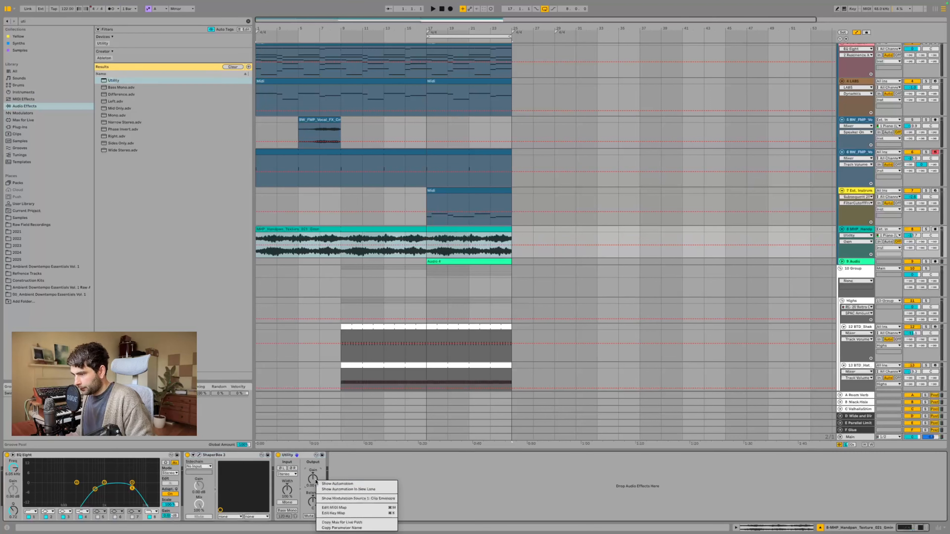
pyautogui.click(329, 485)
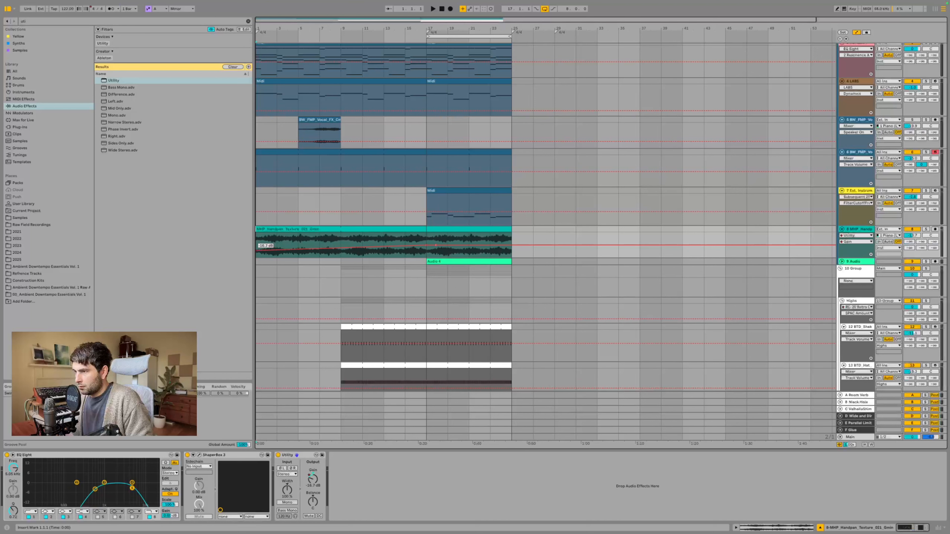
# Step: Play the intro from bar 1, and trim the vocal Sampler track's MIDI so it starts at bar 17
pyautogui.click(259, 200)
pyautogui.press('space')
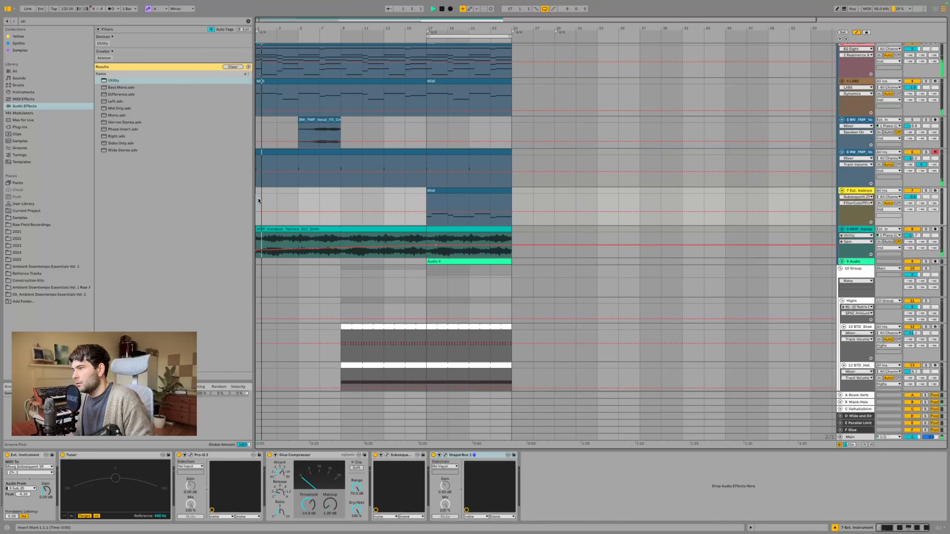
pyautogui.press('Up')
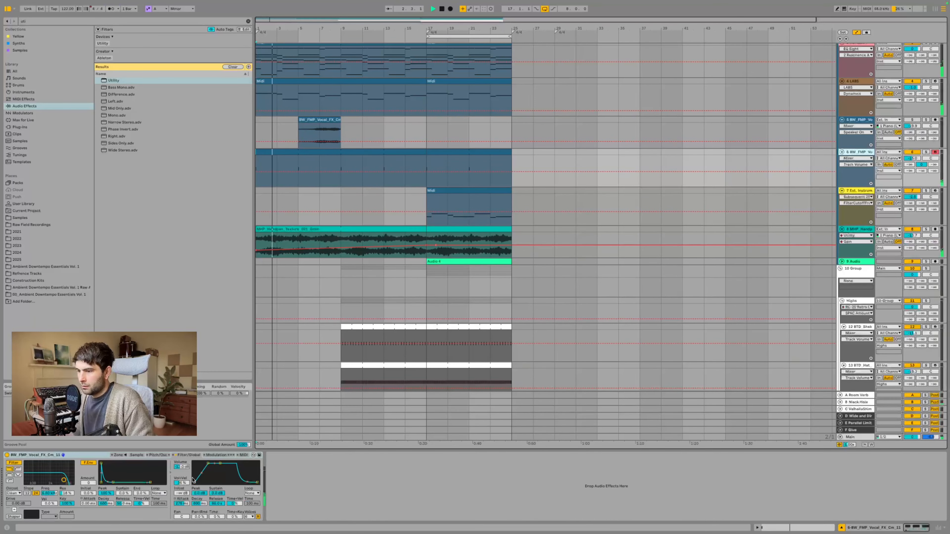
pyautogui.press('space')
pyautogui.moveTo(256, 153); pyautogui.dragTo(432, 169)
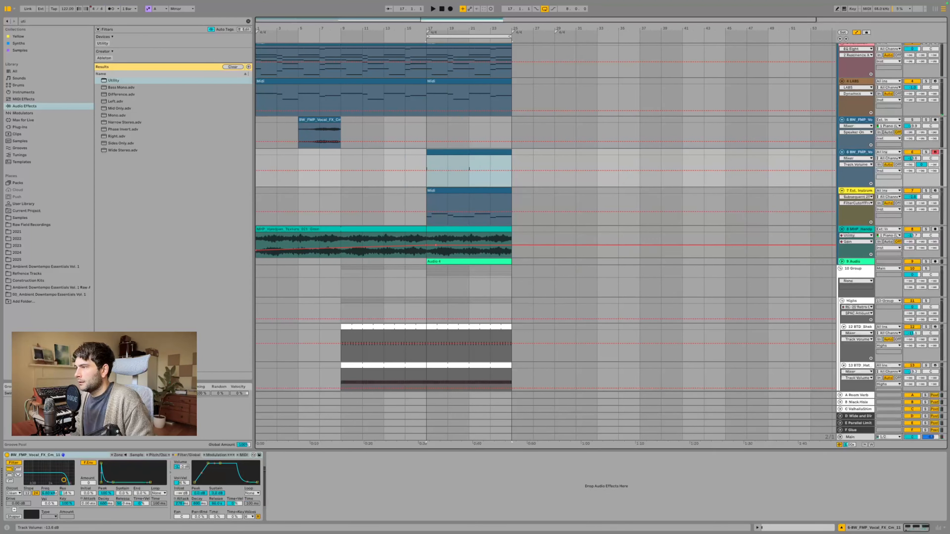
# Step: Play the loop from bar 17 and raise the vocal Sampler track's volume
pyautogui.click(863, 84)
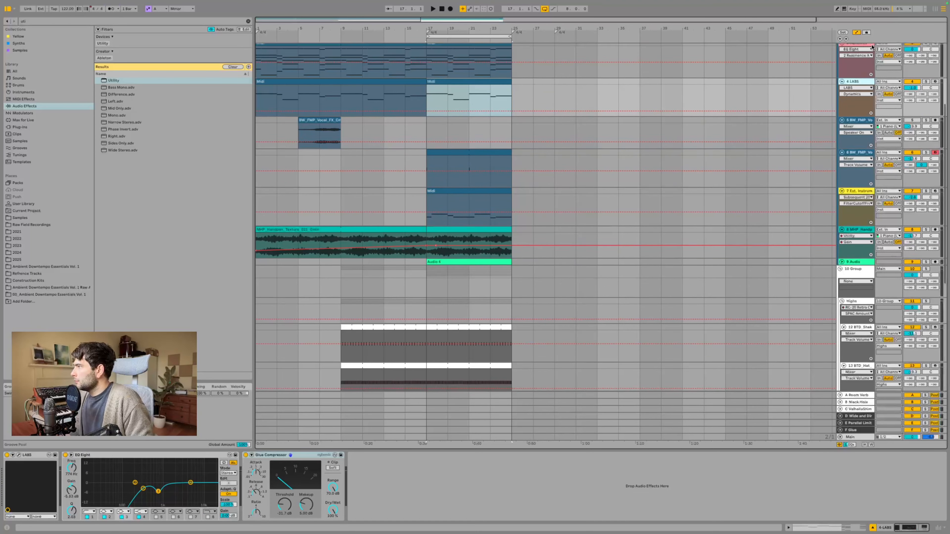
pyautogui.scroll(2, 857, 87)
pyautogui.click(857, 87)
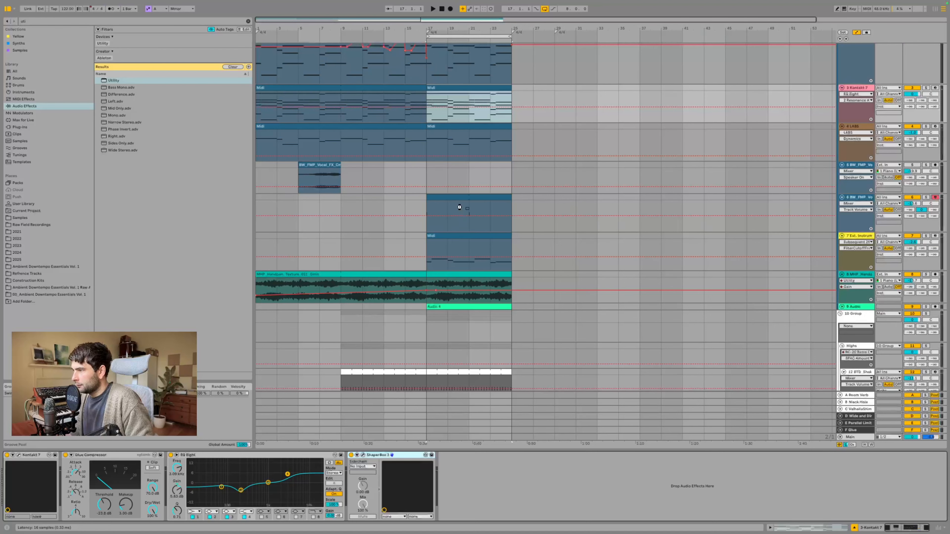
pyautogui.click(459, 207)
pyautogui.press('space')
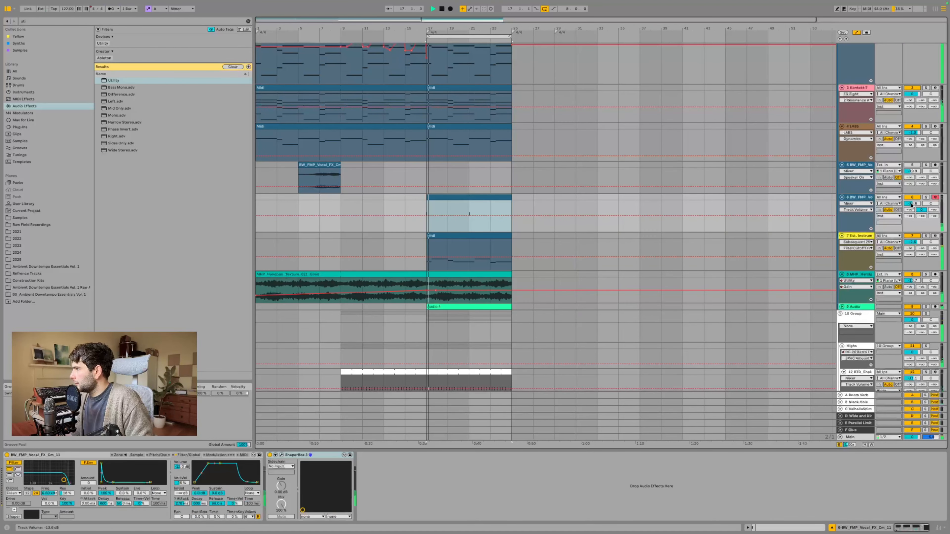
pyautogui.moveTo(911, 205); pyautogui.dragTo(912, 187)
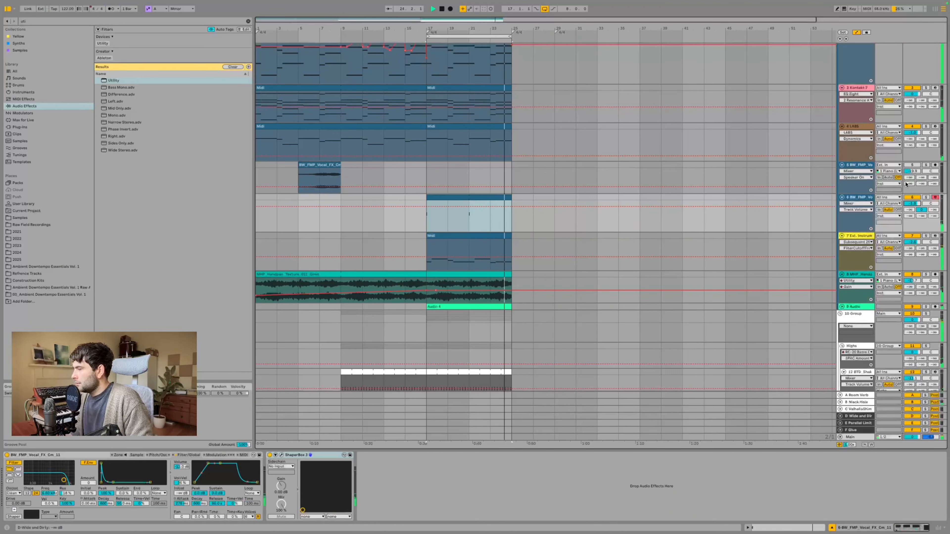
# Step: Delete the vocal FX audio clip at bar 5, and browse the Samples folder with the search cleared
pyautogui.scroll(-5, 590, 200)
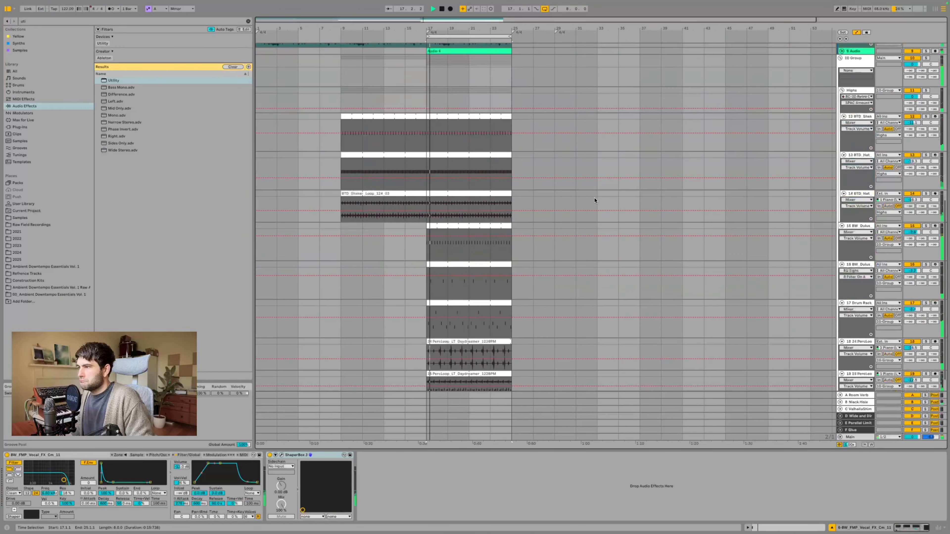
pyautogui.scroll(4, 576, 199)
pyautogui.click(308, 118)
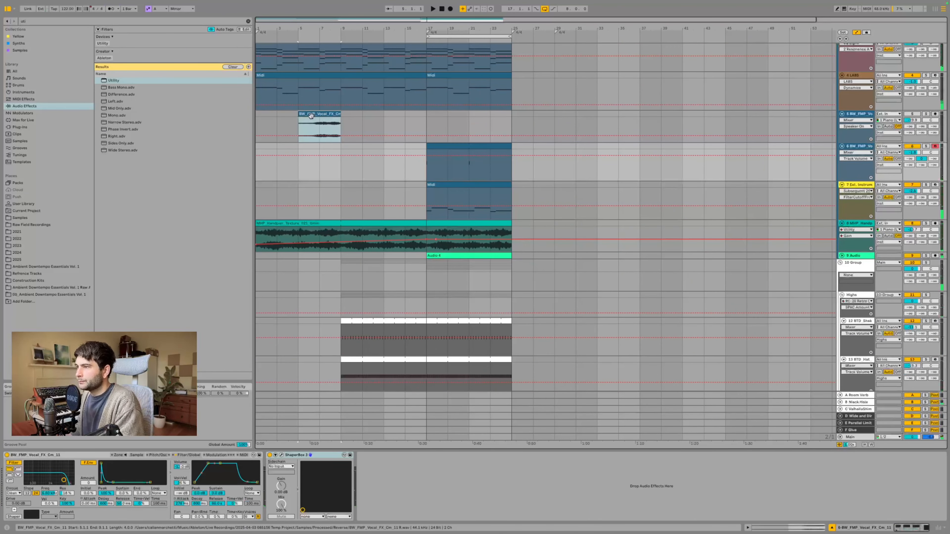
pyautogui.press('Delete')
pyautogui.click(35, 219)
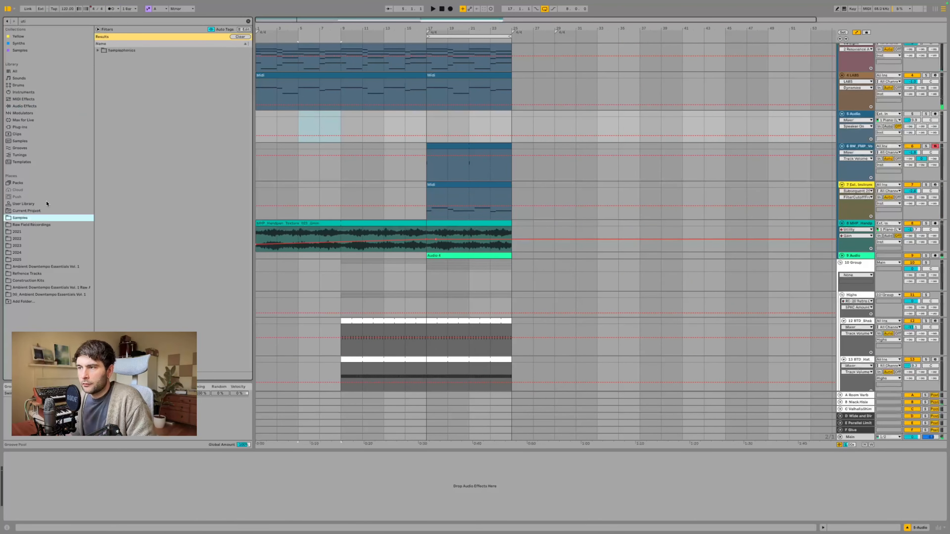
pyautogui.click(248, 21)
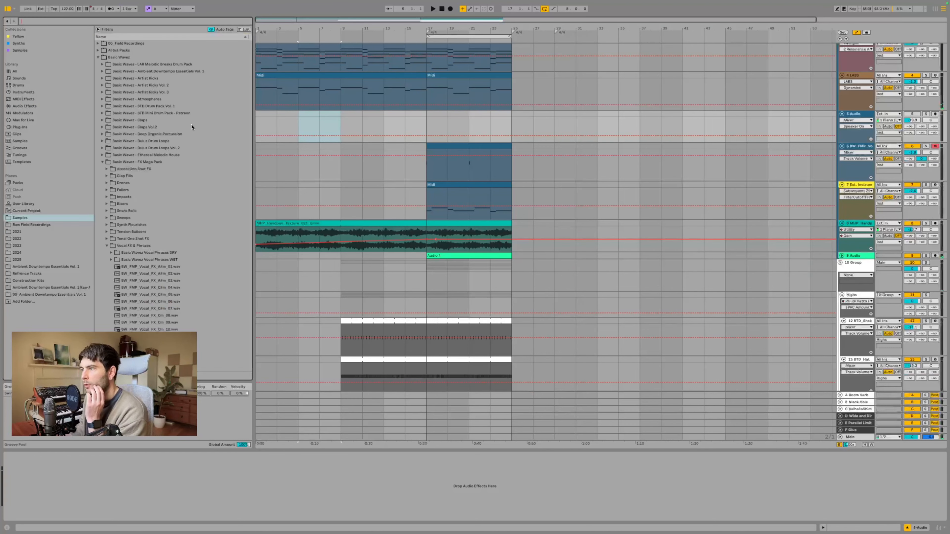
# Step: Extend the Audio 4 clip back to bar 9 with a long fade-in, and hide the automation lanes
pyautogui.click(258, 118)
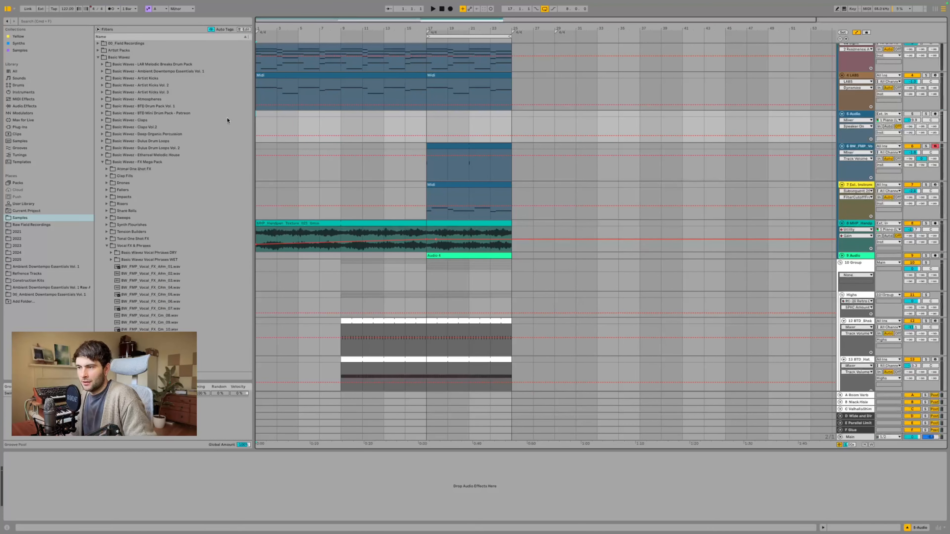
pyautogui.press('space')
pyautogui.scroll(3, 269, 121)
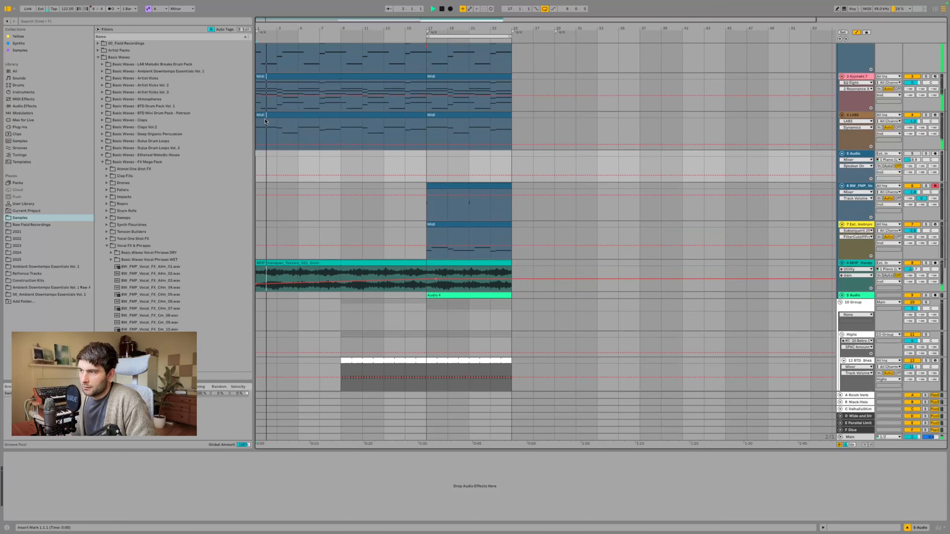
pyautogui.scroll(-6, 280, 141)
pyautogui.scroll(7, 390, 140)
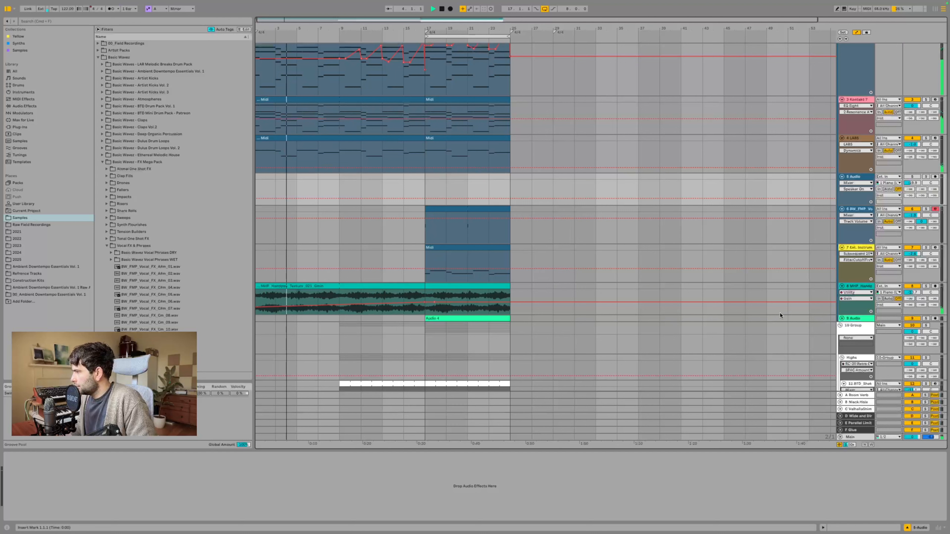
pyautogui.click(452, 318)
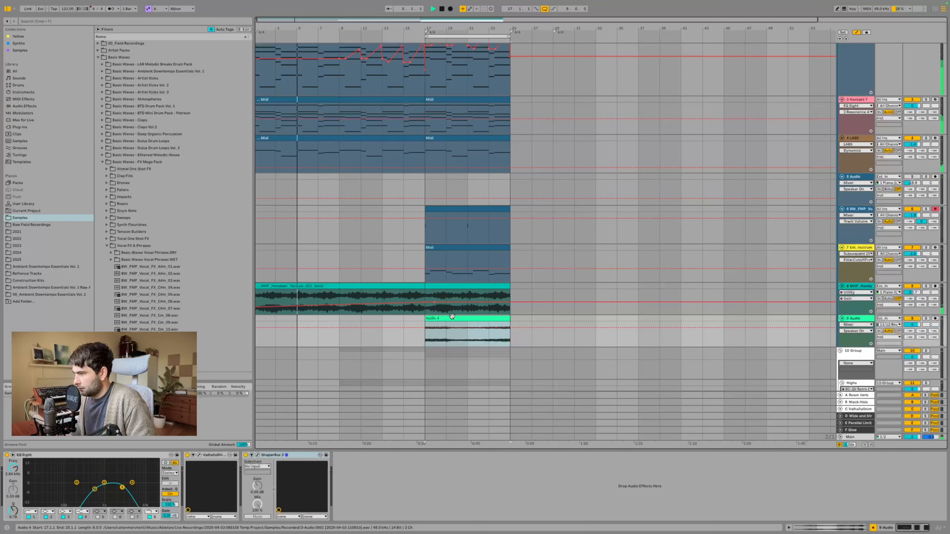
pyautogui.moveTo(426, 333)
pyautogui.mouseDown()
pyautogui.moveTo(323, 333)
pyautogui.moveTo(340, 319)
pyautogui.moveTo(424, 318)
pyautogui.mouseUp()
pyautogui.click(315, 327)
pyautogui.press('a')
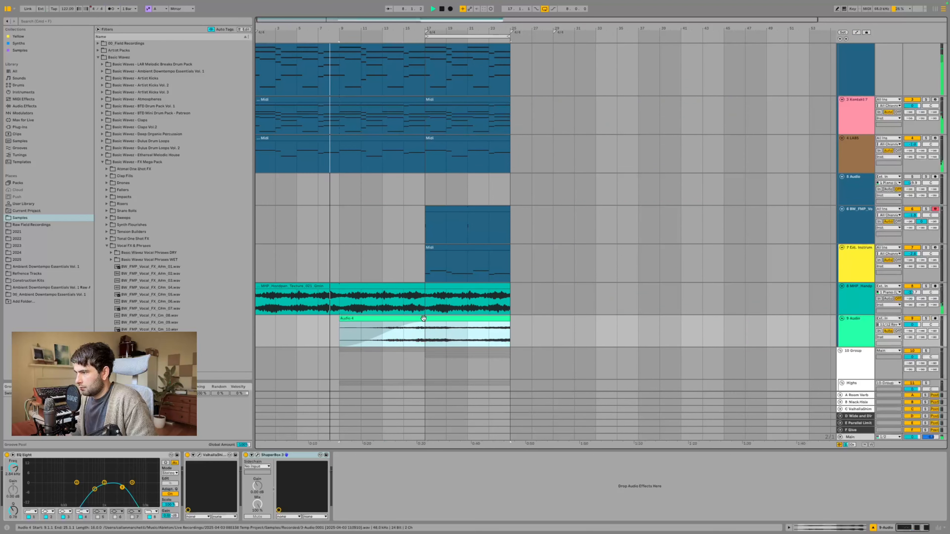
# Step: Search the Samples folder for "vocal" and expand the Vocal FX & Phrases folder inside Basic Waves - FX Mega Pack Vol.2
pyautogui.click(858, 189)
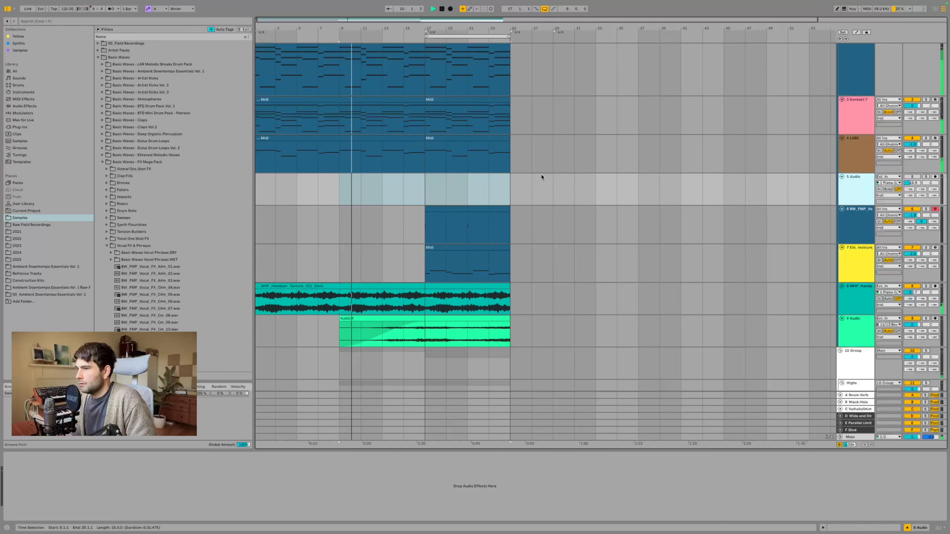
pyautogui.click(49, 22)
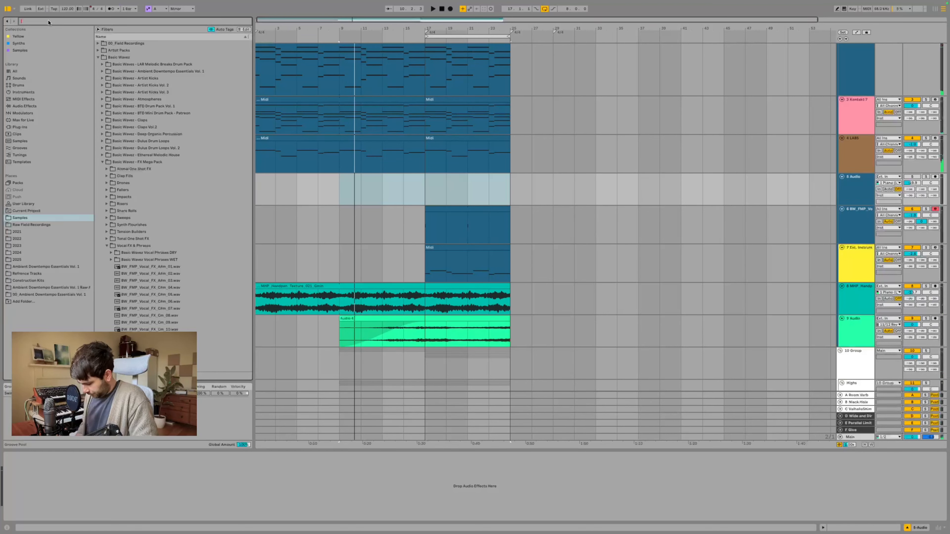
pyautogui.write('vocal')
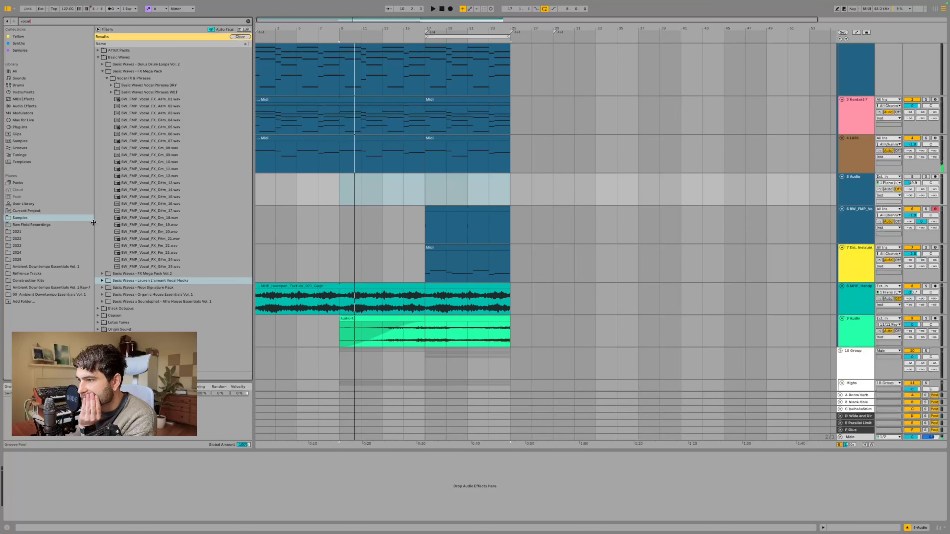
pyautogui.click(103, 274)
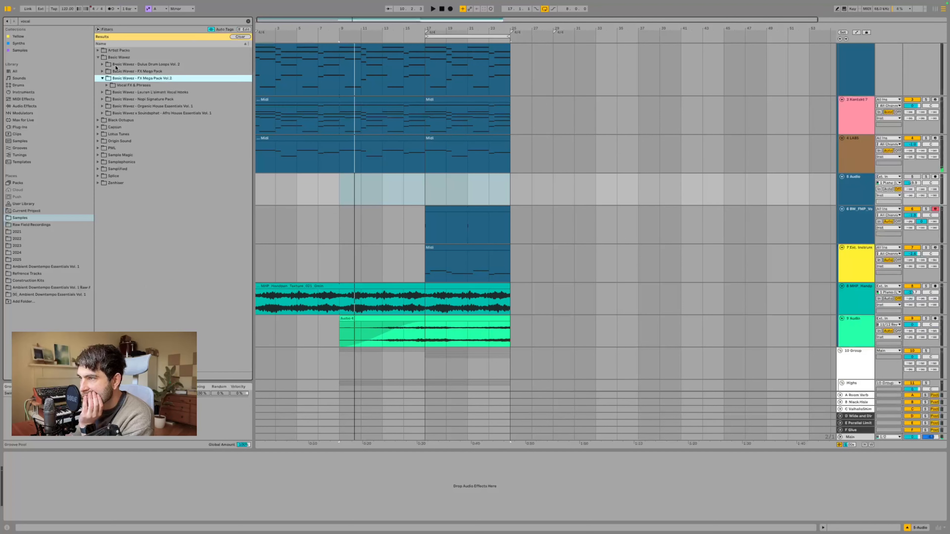
pyautogui.click(112, 86)
# Step: Audition the A#m vocal FX samples 03 to 05 and place BW_FMP2_Vocal_FX_A#m_05.wav at bar 3 on audio track 5
pyautogui.click(121, 106)
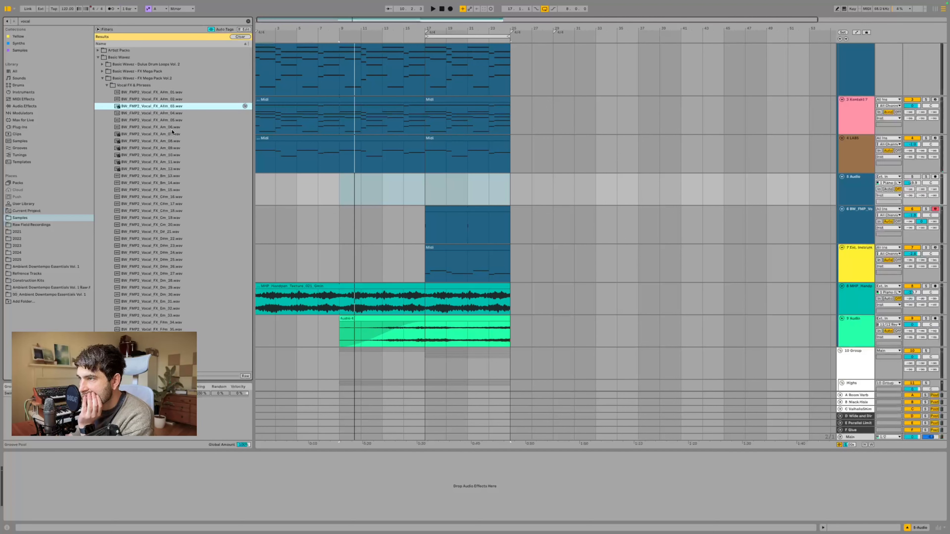
pyautogui.click(173, 115)
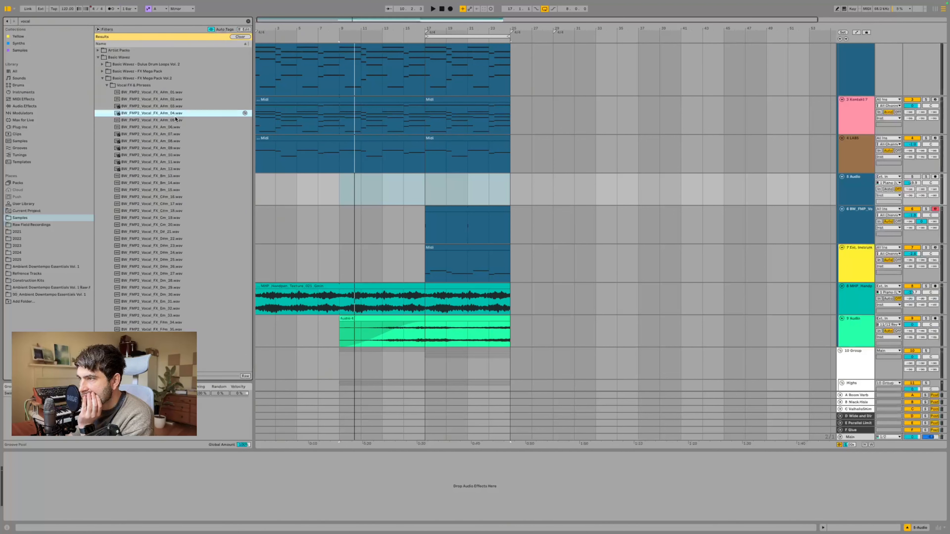
pyautogui.click(173, 120)
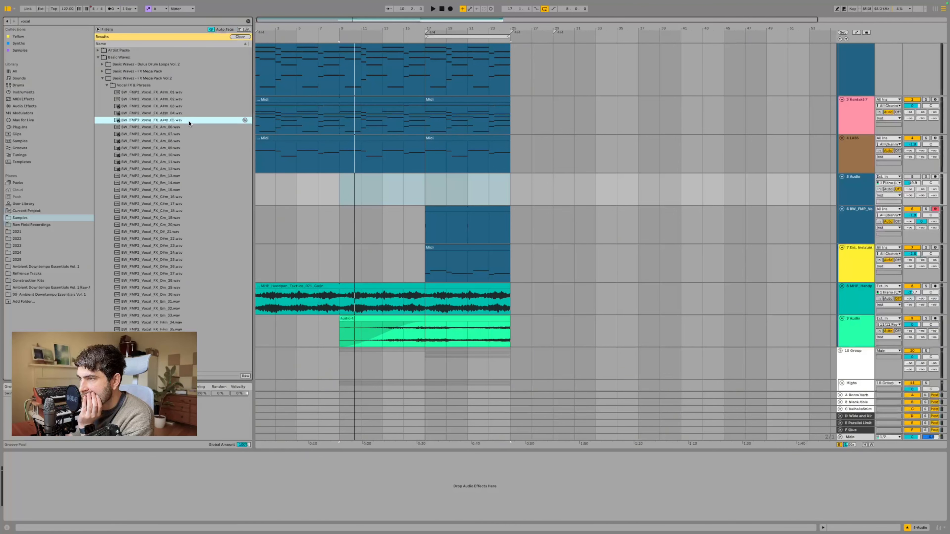
pyautogui.moveTo(189, 123); pyautogui.dragTo(299, 176)
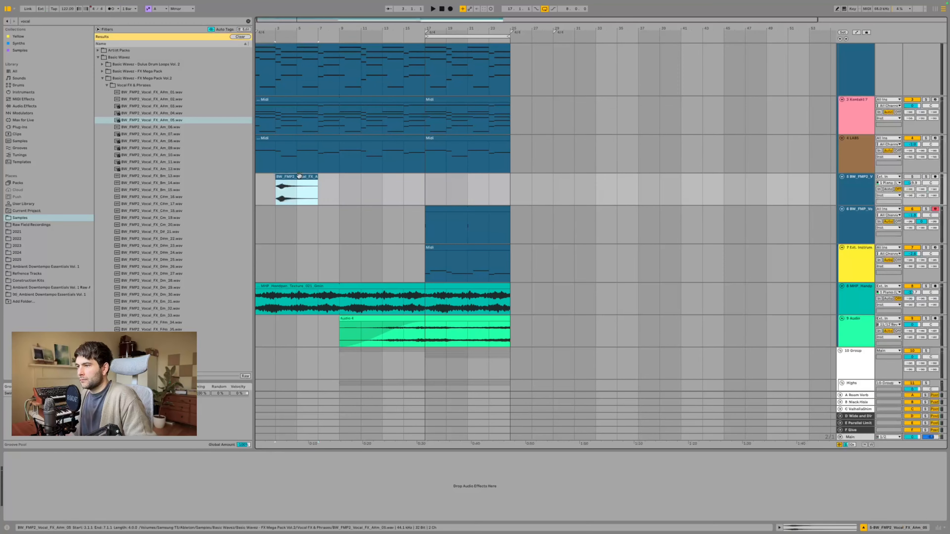
# Step: Play the vocal FX clip in context, adjust its track volume, and shorten the clip to end at bar 5
pyautogui.doubleClick(299, 176)
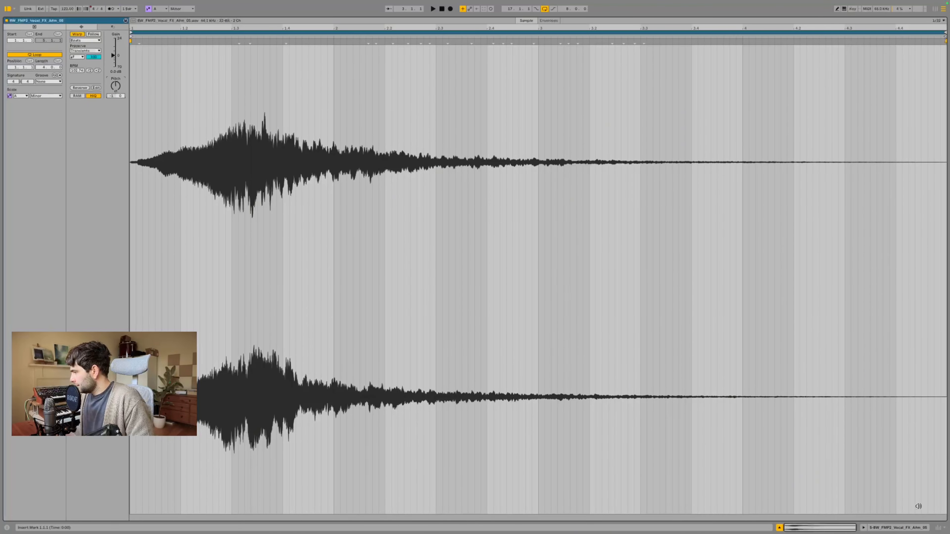
pyautogui.click(915, 529)
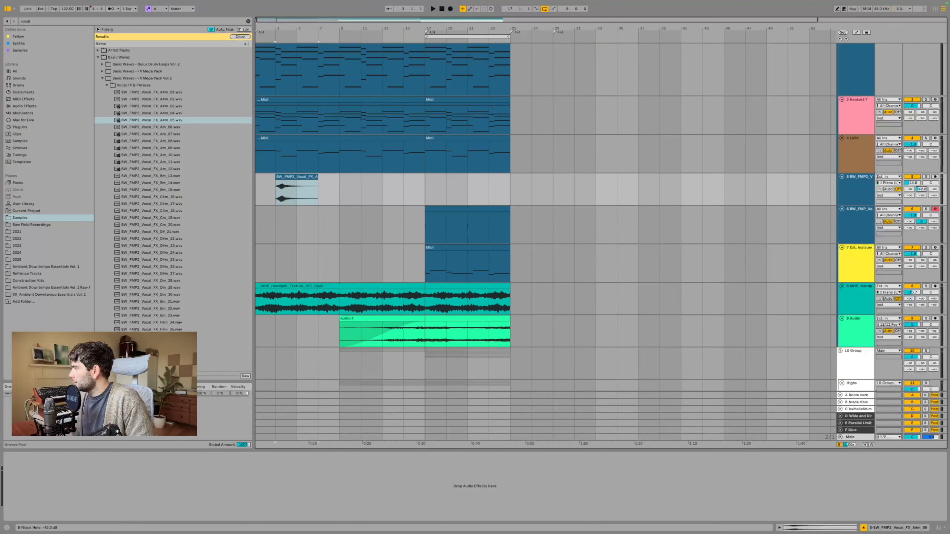
pyautogui.press('space')
pyautogui.moveTo(913, 183); pyautogui.dragTo(913, 178)
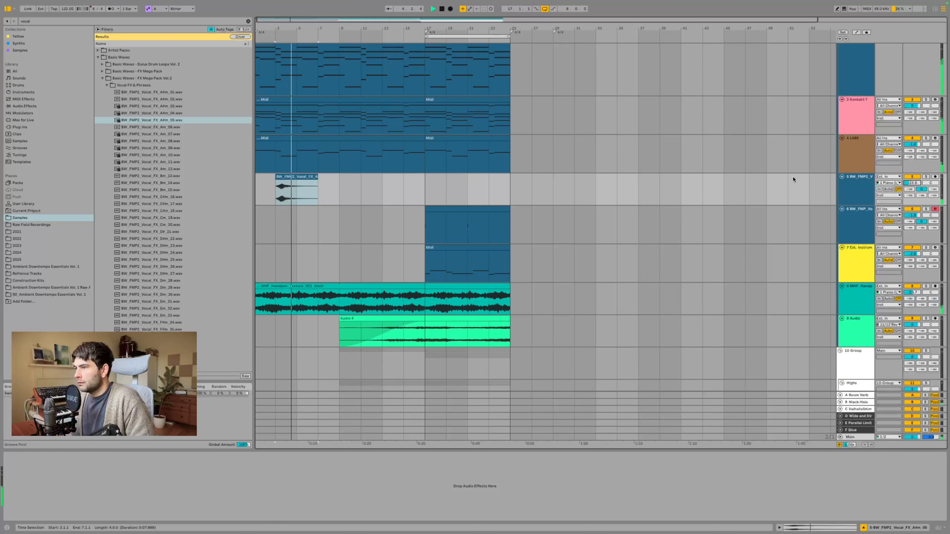
pyautogui.moveTo(315, 175); pyautogui.dragTo(297, 176)
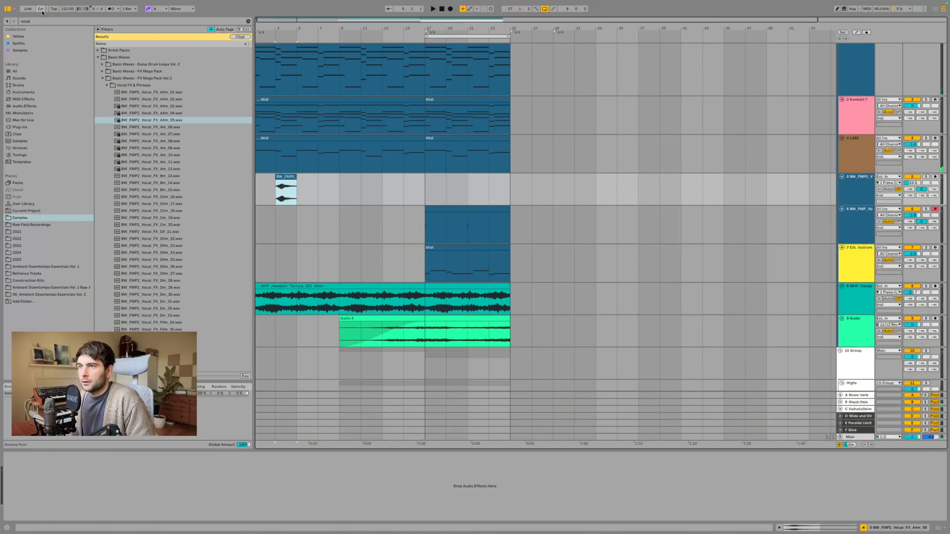
# Step: Search the browser for "delay"
pyautogui.hotkey('ctrl', 'f')
pyautogui.write('delay')
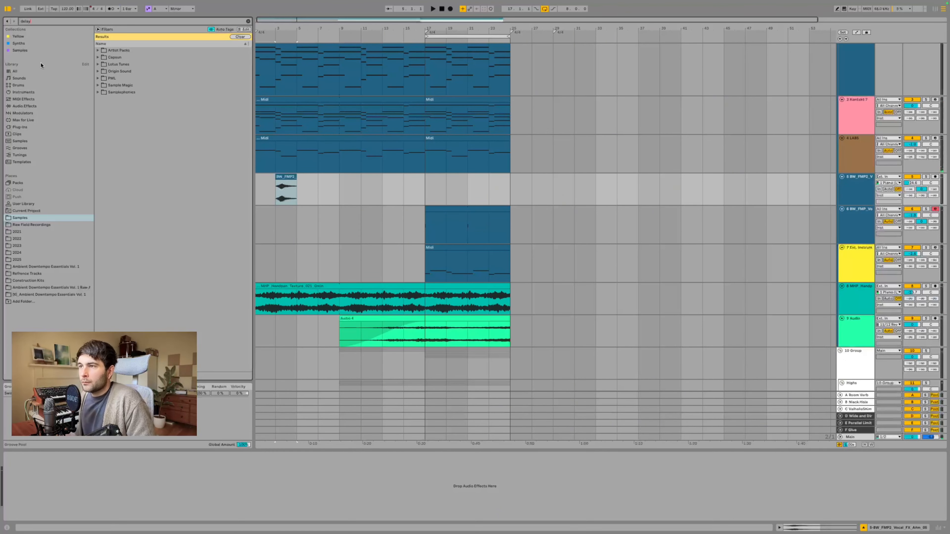
pyautogui.click(29, 99)
pyautogui.click(127, 67)
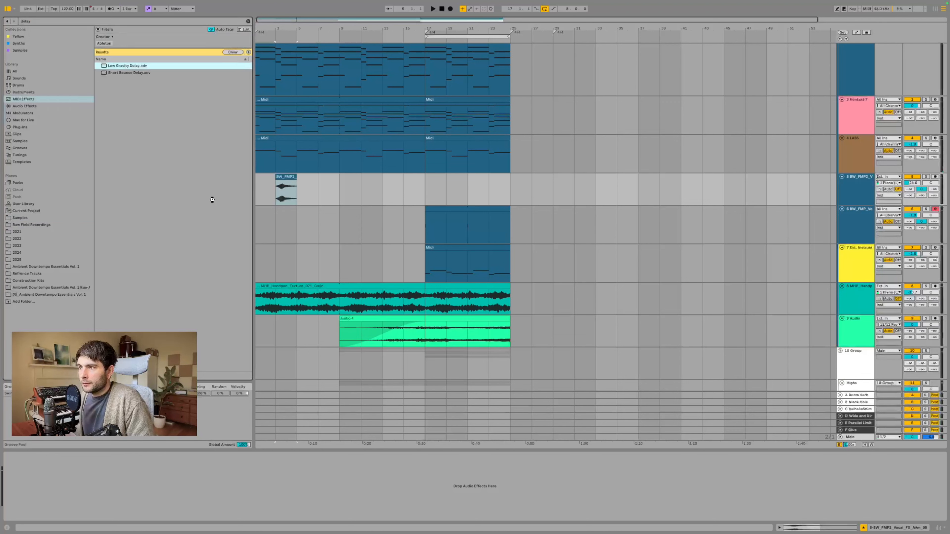
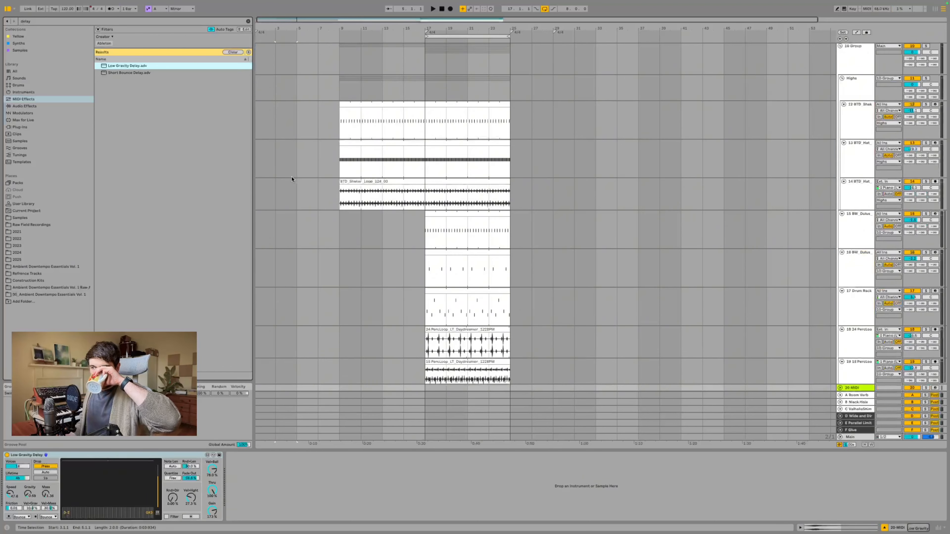
pyautogui.scroll(-1, 364, 170)
pyautogui.scroll(10, 365, 170)
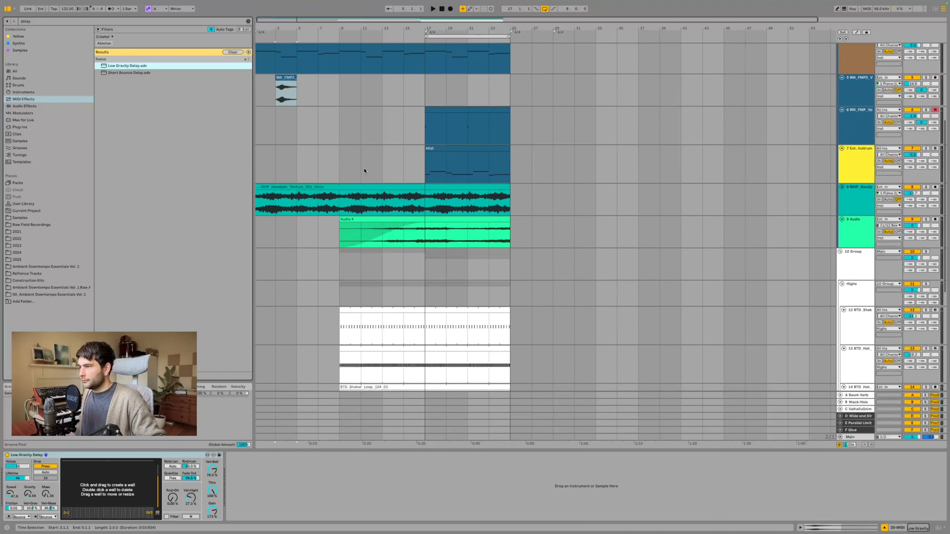
pyautogui.scroll(-10, 362, 166)
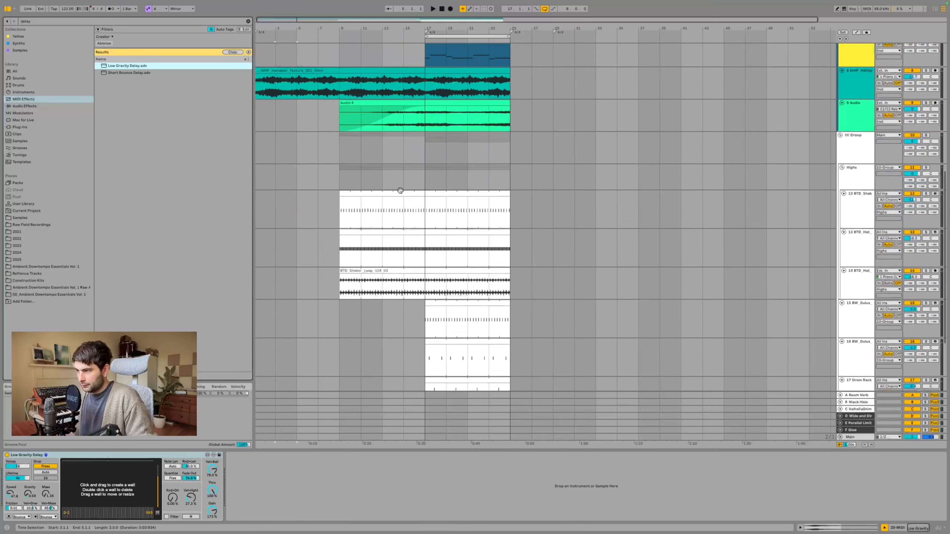
pyautogui.click(862, 372)
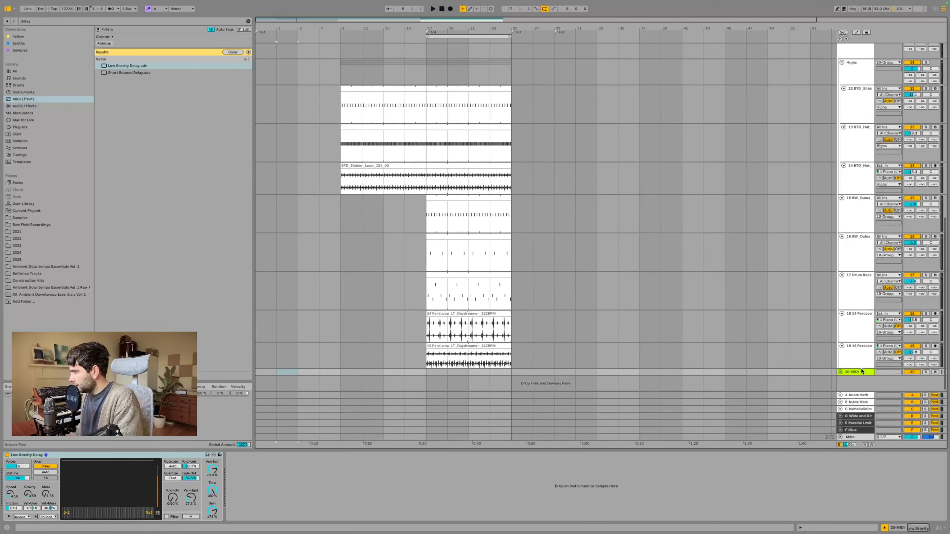
pyautogui.press('Delete')
# Step: Add the Delay audio effect to the vocal FX track
pyautogui.scroll(15, 677, 214)
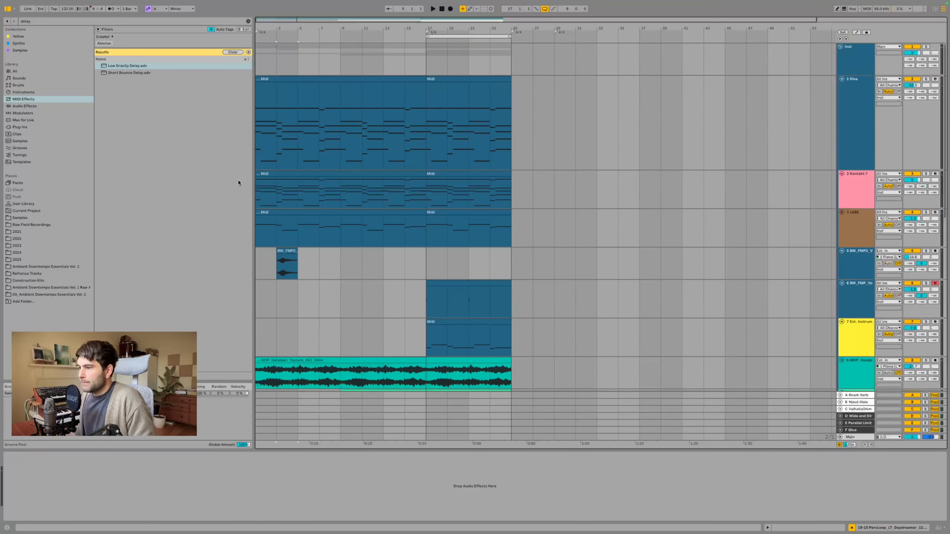
pyautogui.click(32, 106)
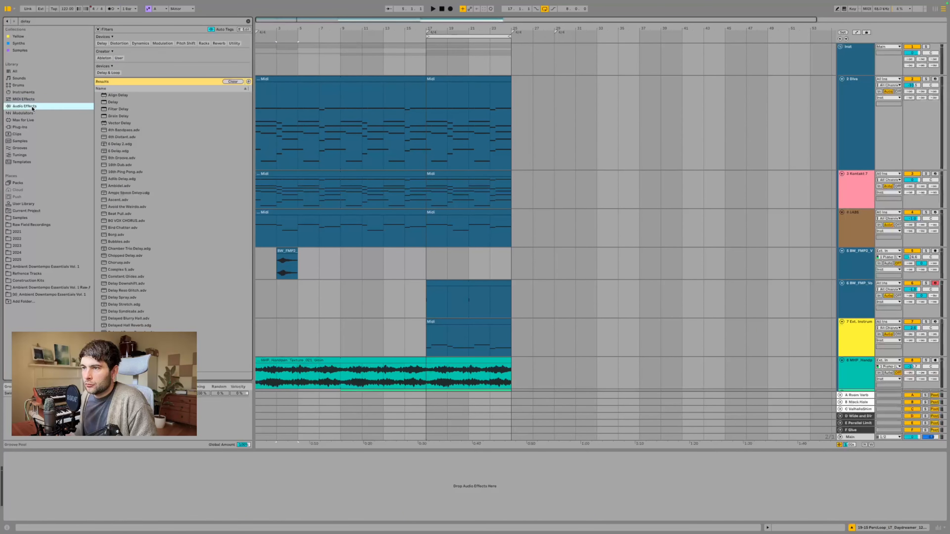
pyautogui.click(111, 102)
pyautogui.moveTo(291, 293); pyautogui.dragTo(286, 263)
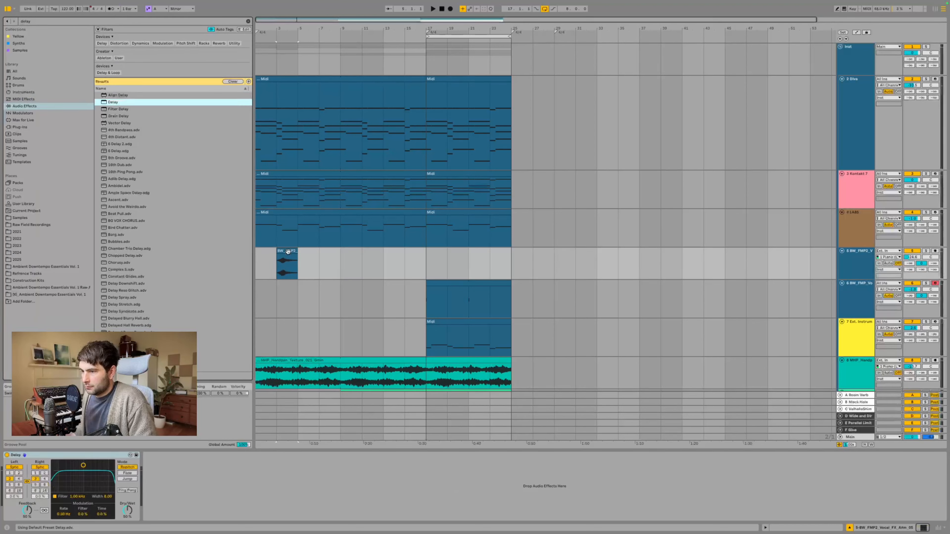
pyautogui.click(288, 251)
# Step: Enable Ping Pong on the Delay, adjust its dry/wet mix, and narrow its filter around about 1.9 kHz
pyautogui.moveTo(126, 515); pyautogui.dragTo(125, 511)
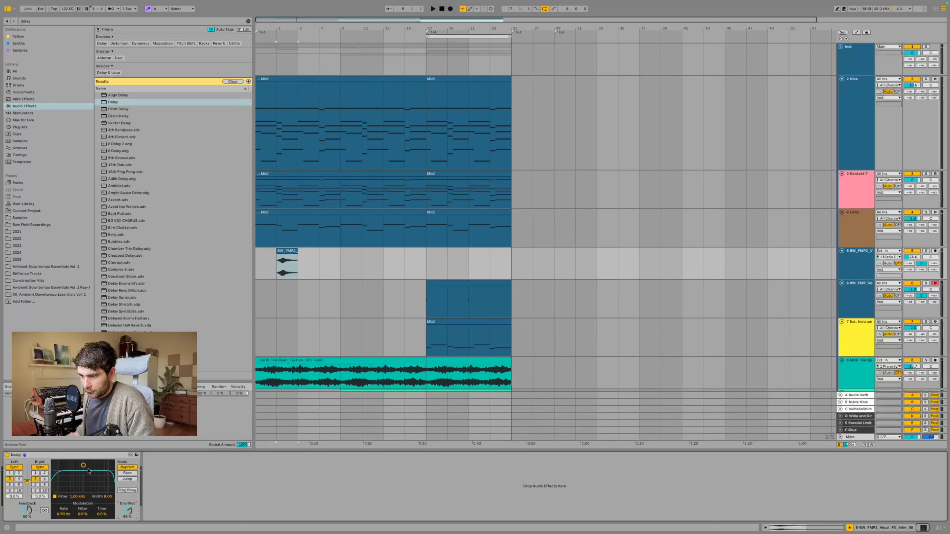
pyautogui.moveTo(88, 470); pyautogui.dragTo(92, 474)
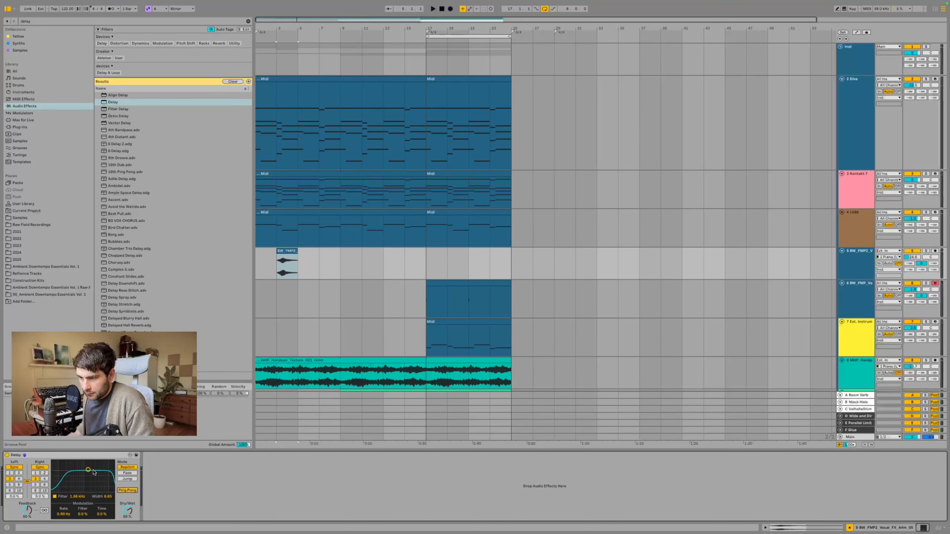
pyautogui.moveTo(93, 472); pyautogui.dragTo(93, 475)
# Step: Raise the vocal FX track's volume during playback and duplicate its bars 1 to 9 so the copy begins at bar 9
pyautogui.press('space')
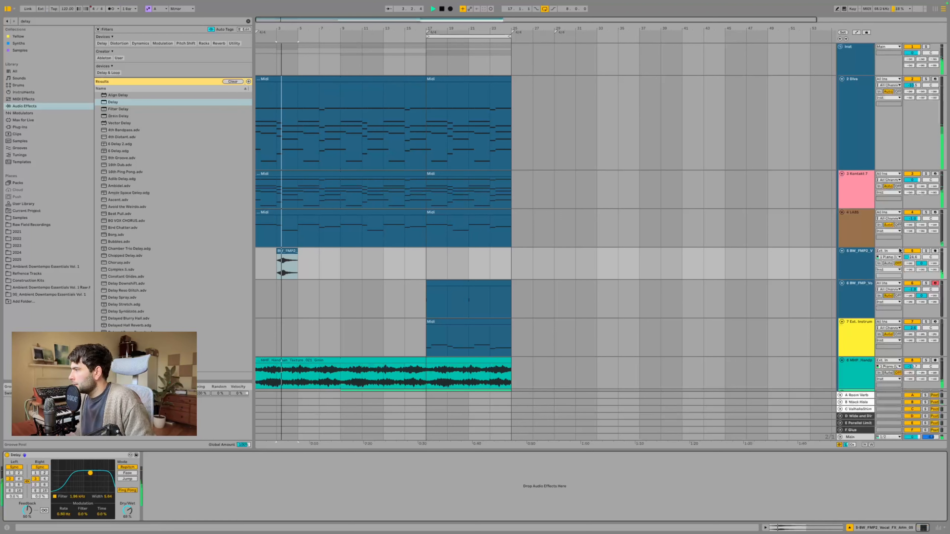
pyautogui.moveTo(912, 257); pyautogui.dragTo(912, 255)
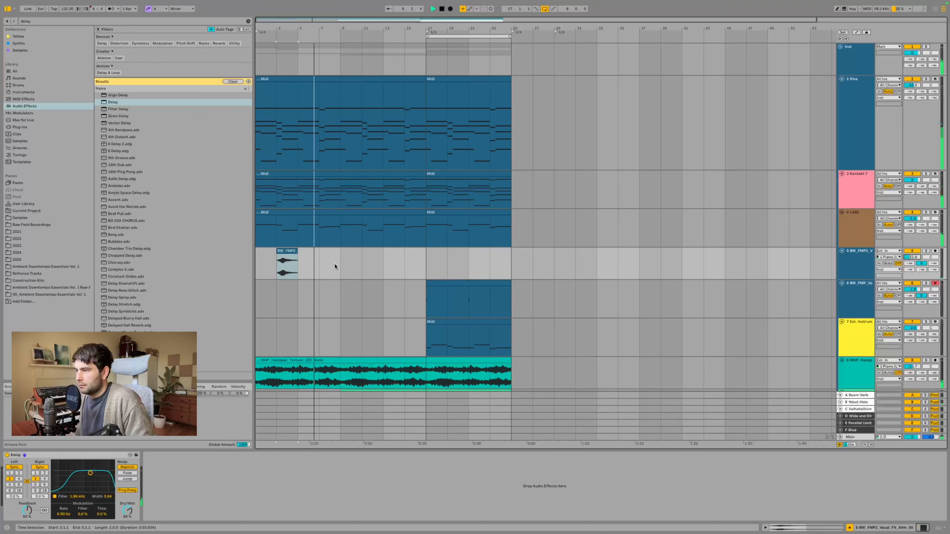
pyautogui.moveTo(335, 266); pyautogui.dragTo(210, 251)
pyautogui.press('super+d')
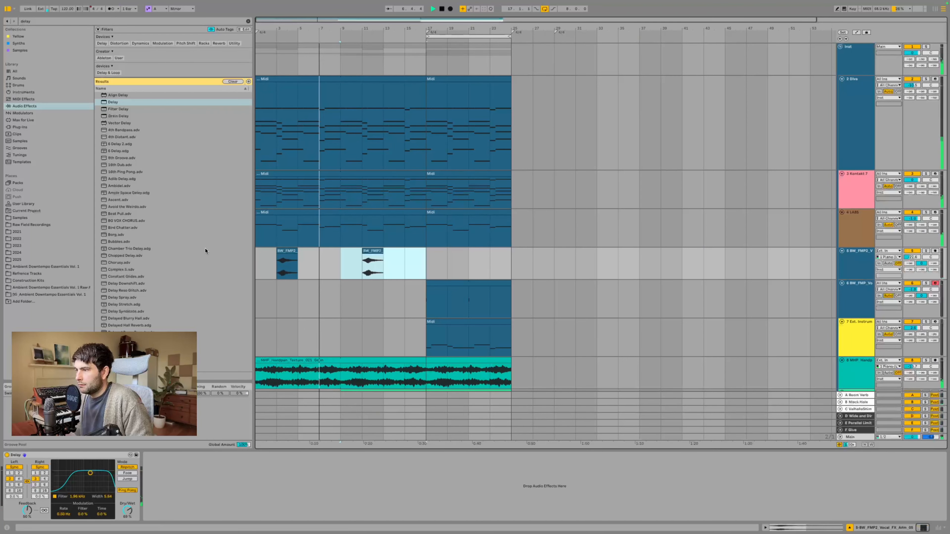
# Step: Fine-tune the vocal FX track's volume while listening to the duplicated clip at bar 11
pyautogui.click(866, 261)
pyautogui.click(912, 257)
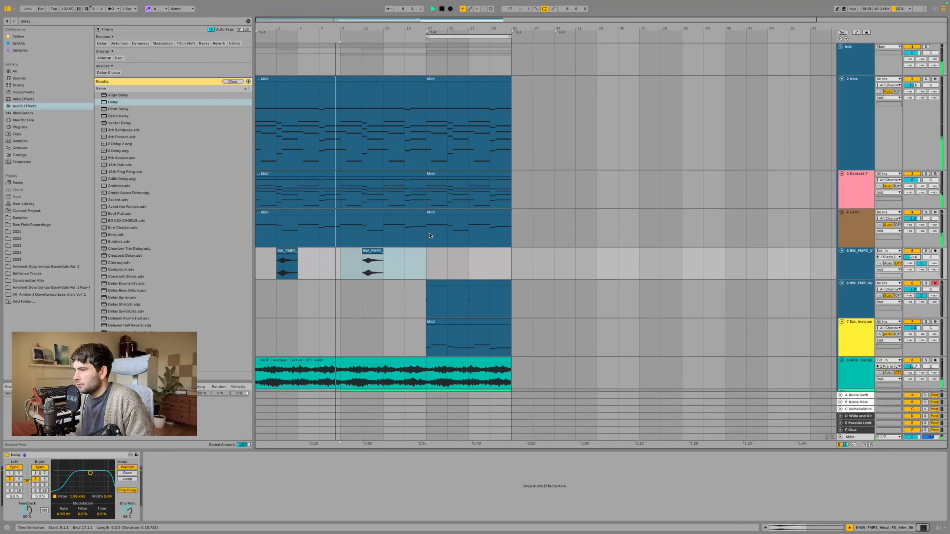
pyautogui.click(848, 269)
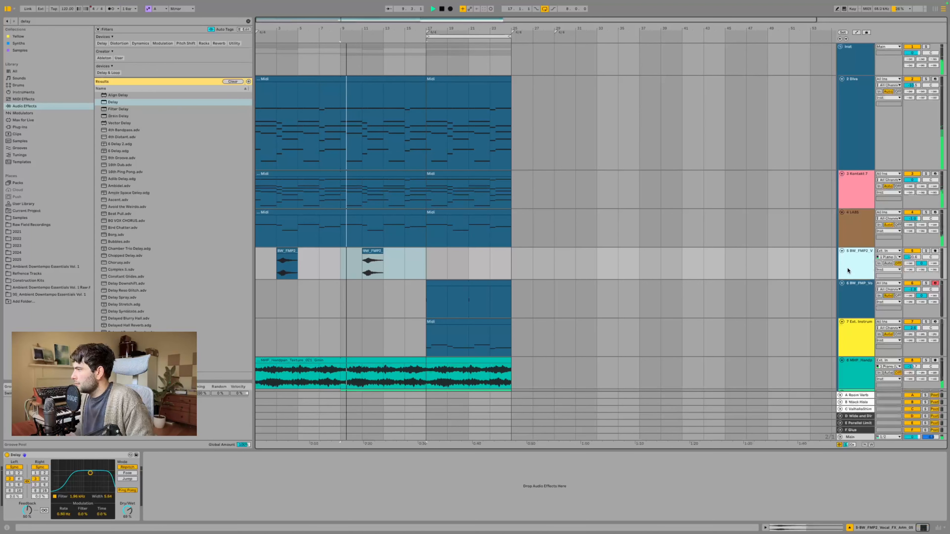
pyautogui.scroll(-2, 503, 256)
pyautogui.scroll(-1, 502, 256)
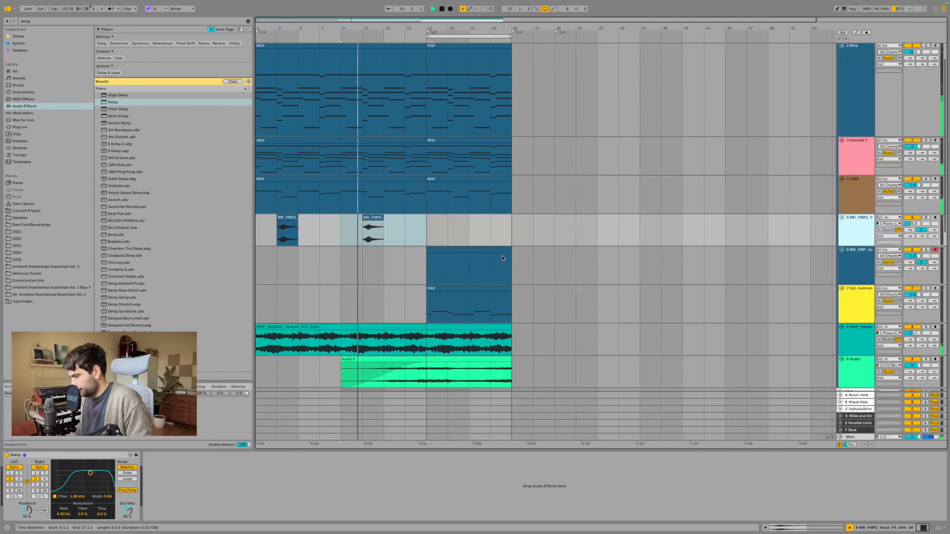
pyautogui.hscroll(1, 502, 258)
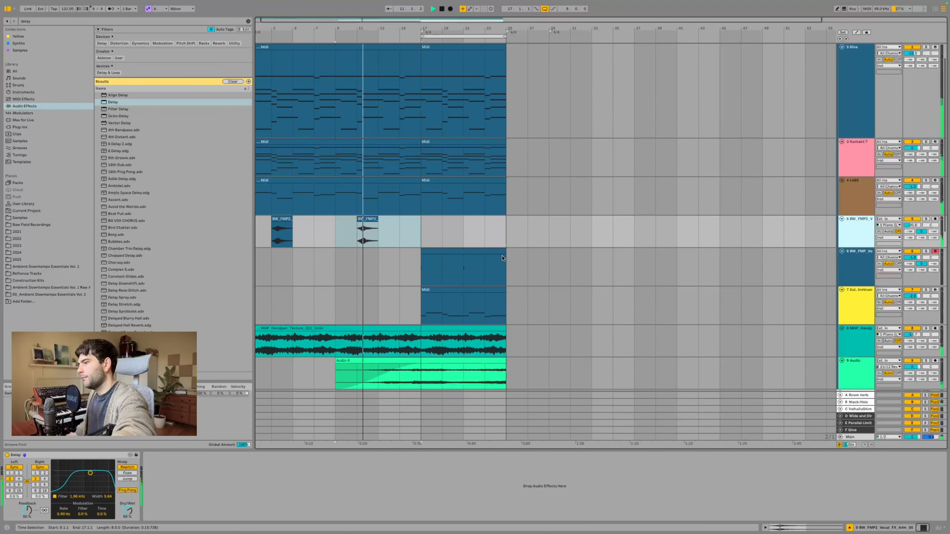
pyautogui.hscroll(-1, 442, 249)
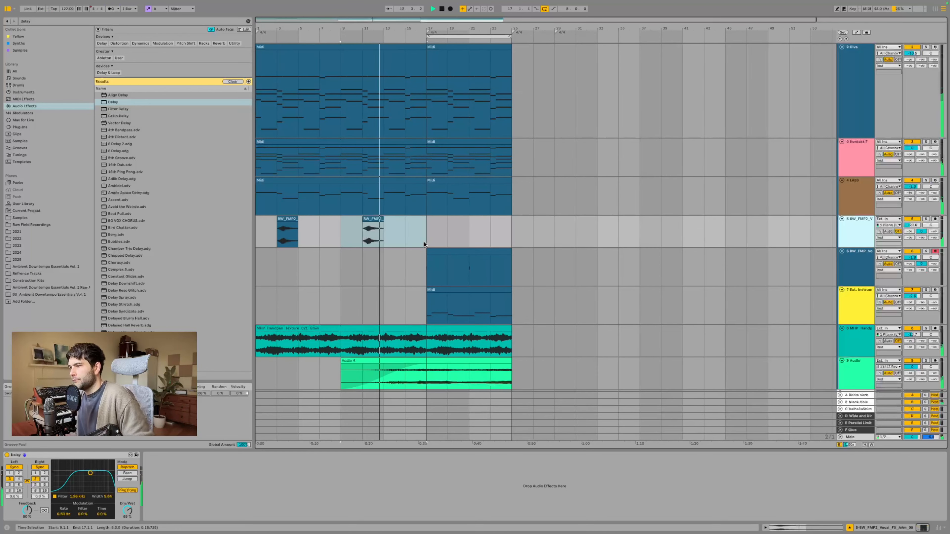
# Step: Move the first vocal FX clip about half a bar earlier and play from it
pyautogui.click(296, 229)
pyautogui.press('space')
pyautogui.moveTo(286, 219); pyautogui.dragTo(281, 217)
pyautogui.press('space')
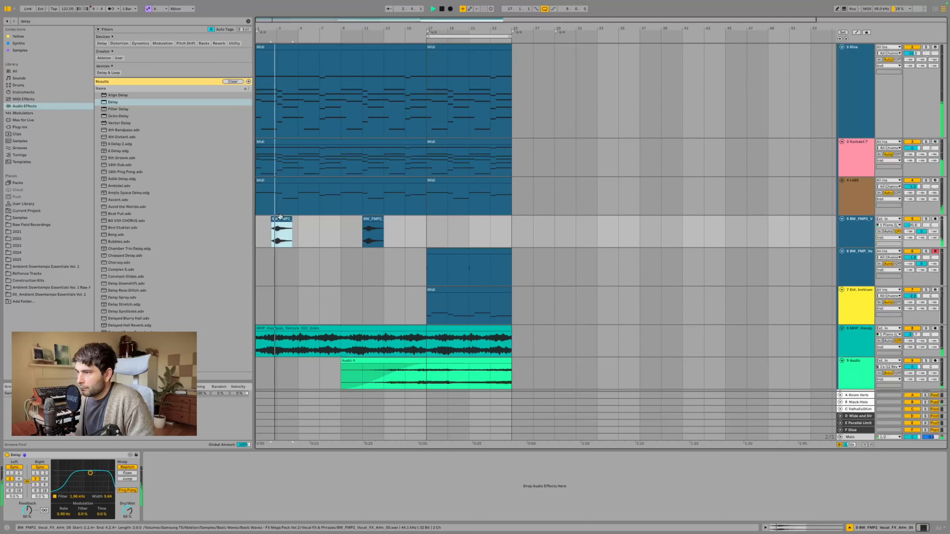
# Step: Delete the vocal FX clip at bar 11 and duplicate the track's bars 1 to 9 twice, up to bar 25
pyautogui.click(366, 218)
pyautogui.press('Delete')
pyautogui.click(258, 228)
pyautogui.moveTo(258, 228); pyautogui.dragTo(336, 232)
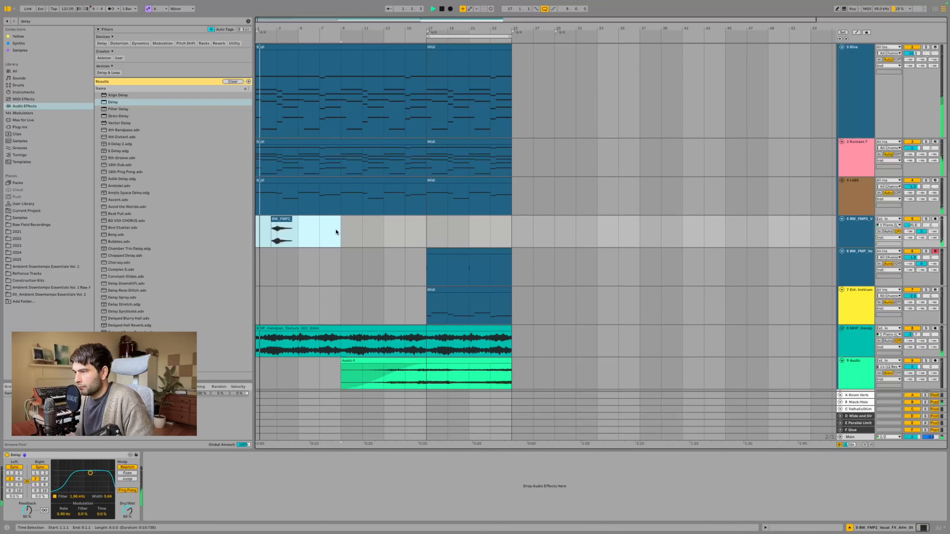
pyautogui.hotkey('ctrl', 'd')
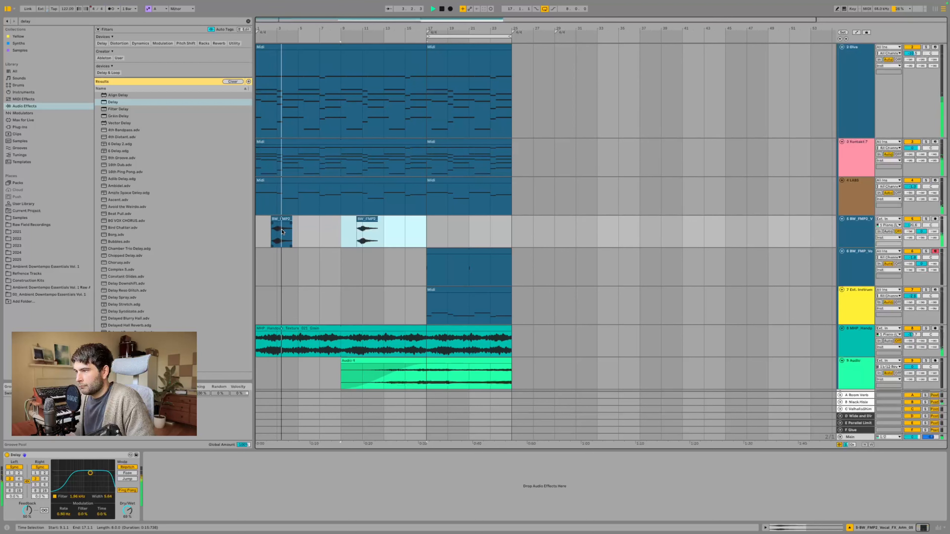
pyautogui.hotkey('ctrl', 'd')
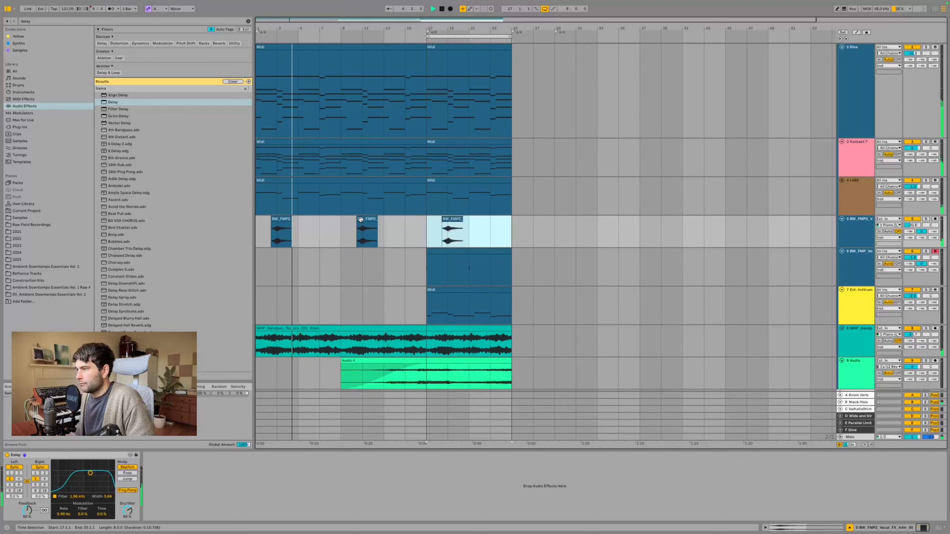
# Step: Stop playback and insert a new audio track directly below the vocal FX track
pyautogui.click(448, 36)
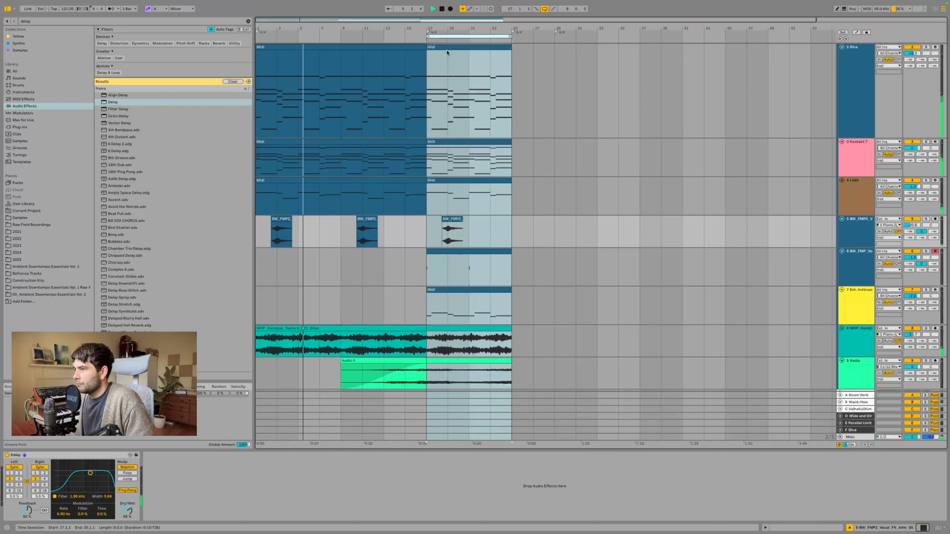
pyautogui.click(379, 233)
pyautogui.press('space')
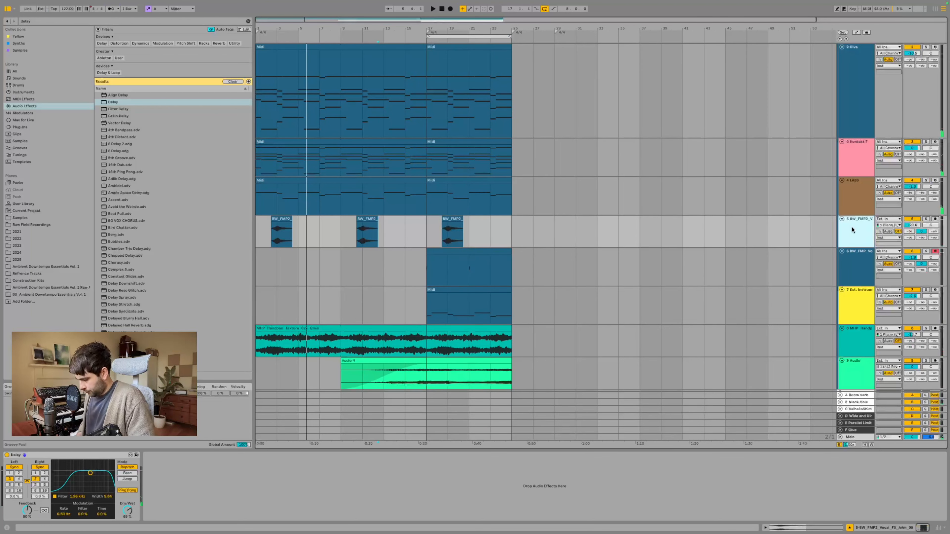
pyautogui.hotkey('ctrl', 't')
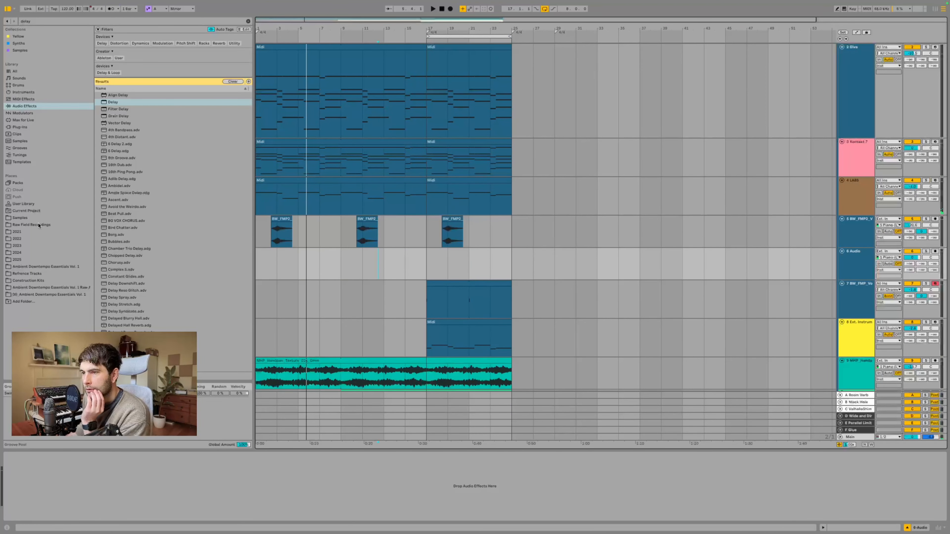
# Step: Audition the Am samples in the Vocal FX & Phrases sample folder, from BW_FMP2_Vocal_FX_Am_08.wav onward
pyautogui.click(48, 218)
pyautogui.click(249, 21)
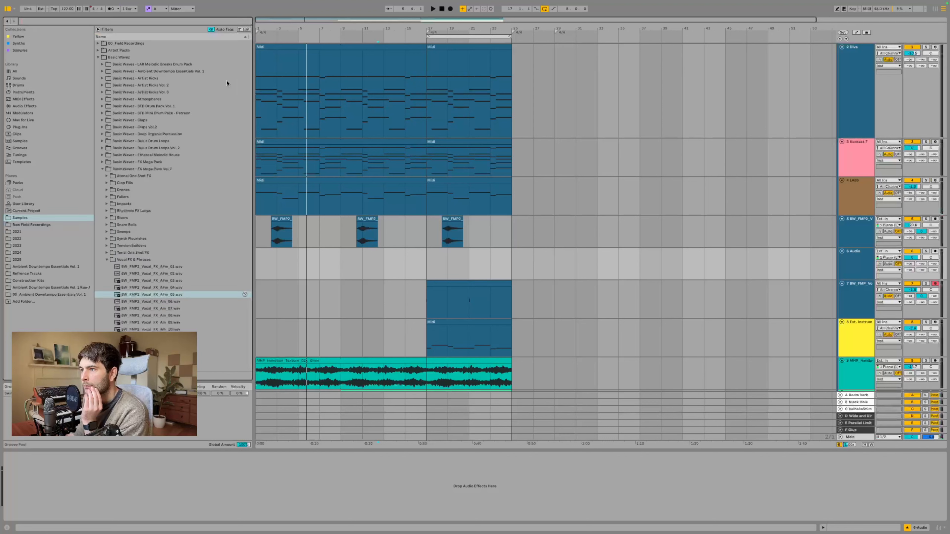
pyautogui.click(152, 315)
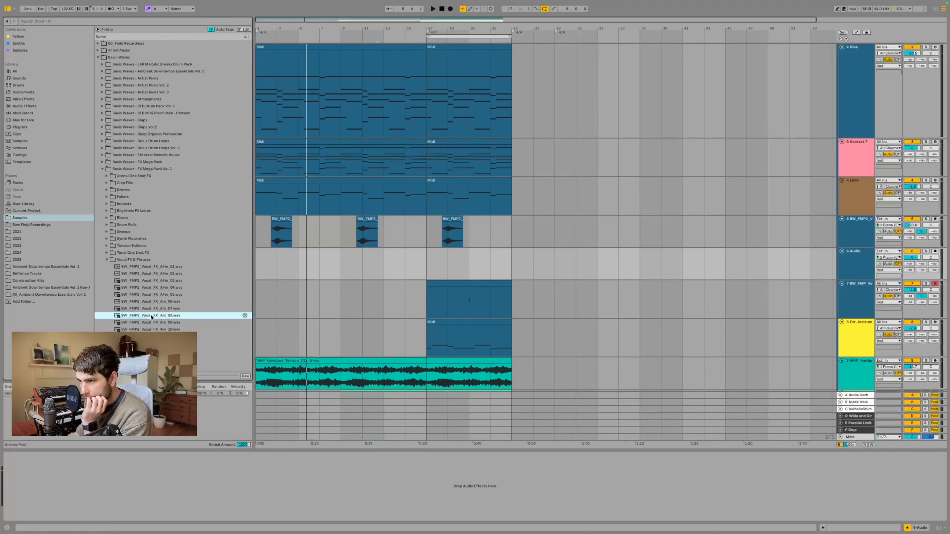
pyautogui.click(150, 323)
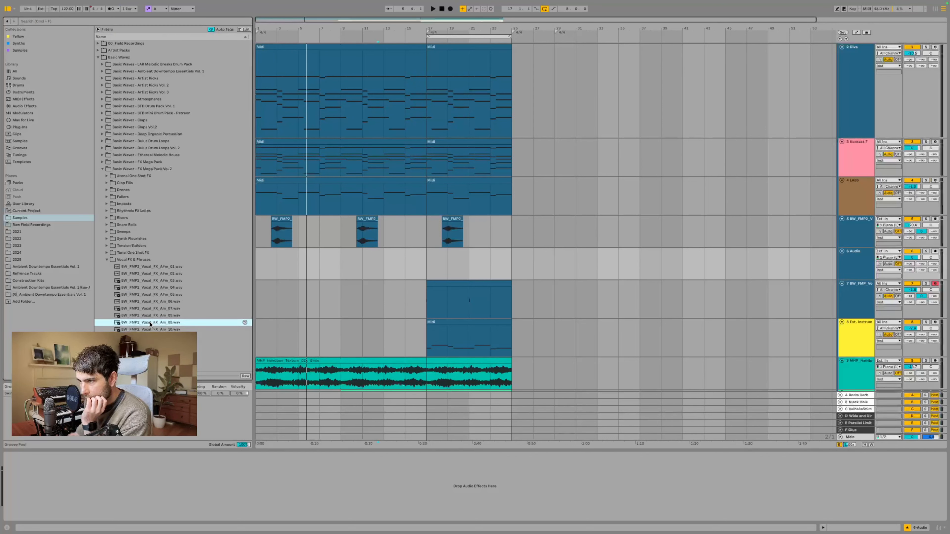
pyautogui.scroll(-2, 151, 328)
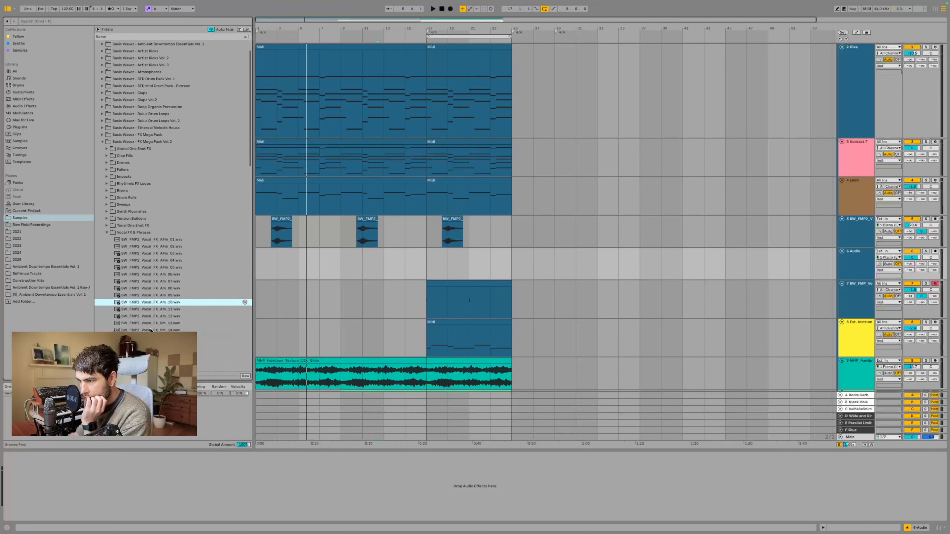
pyautogui.click(156, 310)
pyautogui.click(154, 317)
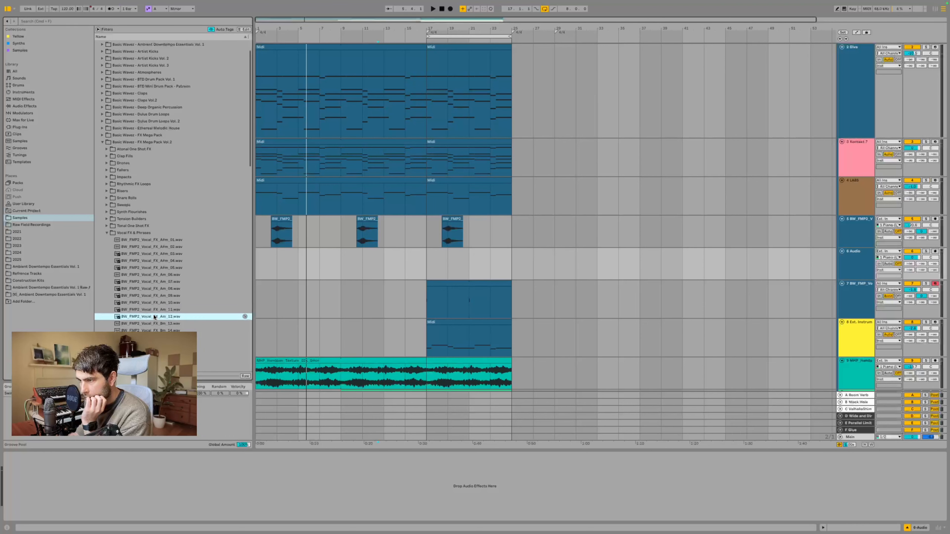
pyautogui.click(158, 296)
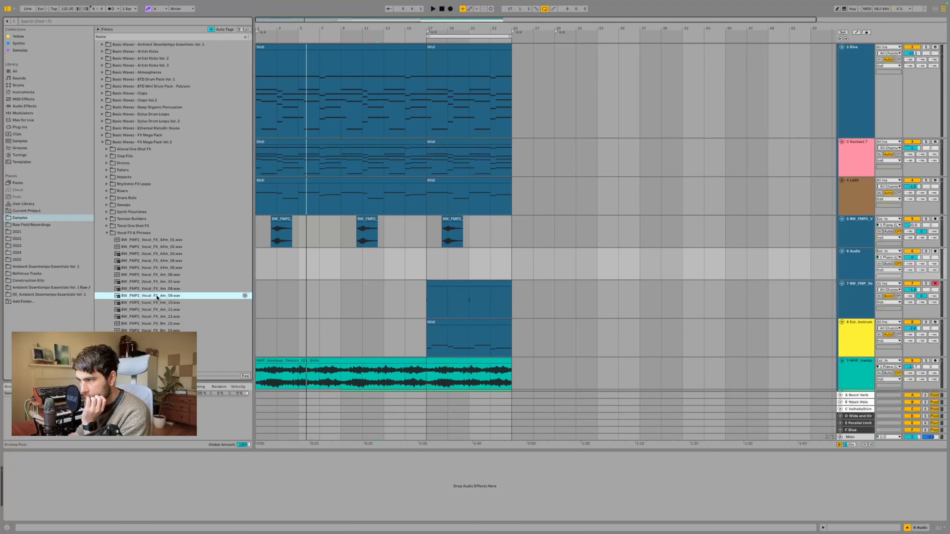
# Step: Try placing BW_FMP2_Vocal_FX_Am_09.wav at bar 5 on the new track with its warp mode set to Re-Pitch
pyautogui.moveTo(156, 297); pyautogui.dragTo(303, 271)
pyautogui.doubleClick(309, 251)
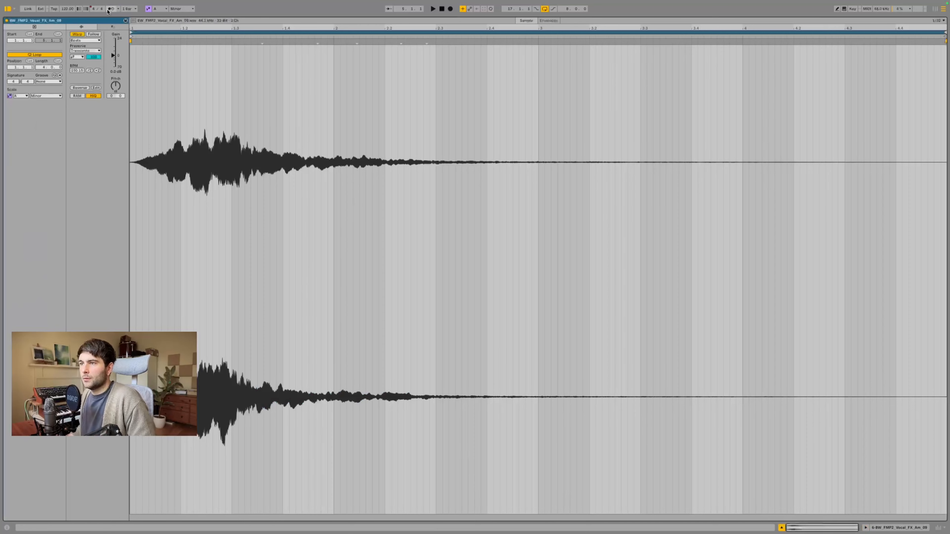
pyautogui.click(80, 35)
pyautogui.click(78, 35)
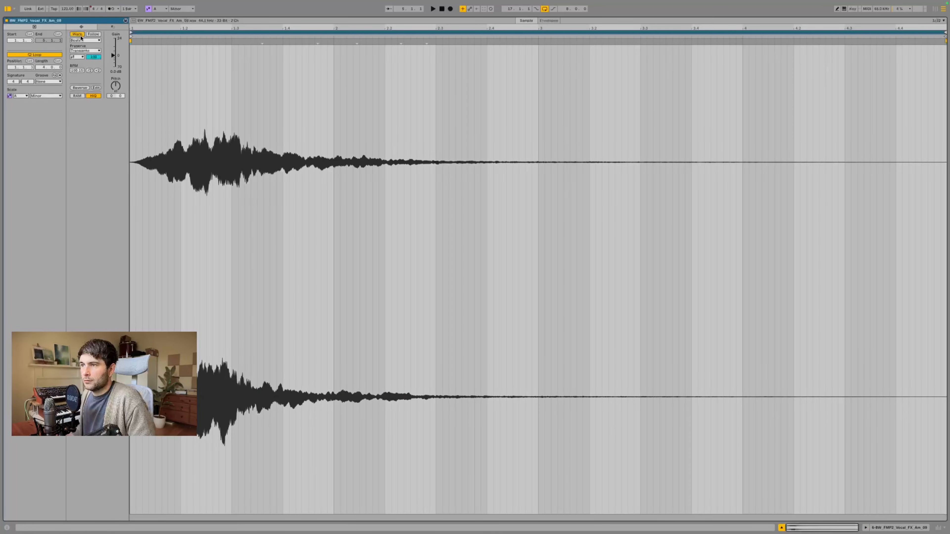
pyautogui.click(88, 40)
pyautogui.click(98, 65)
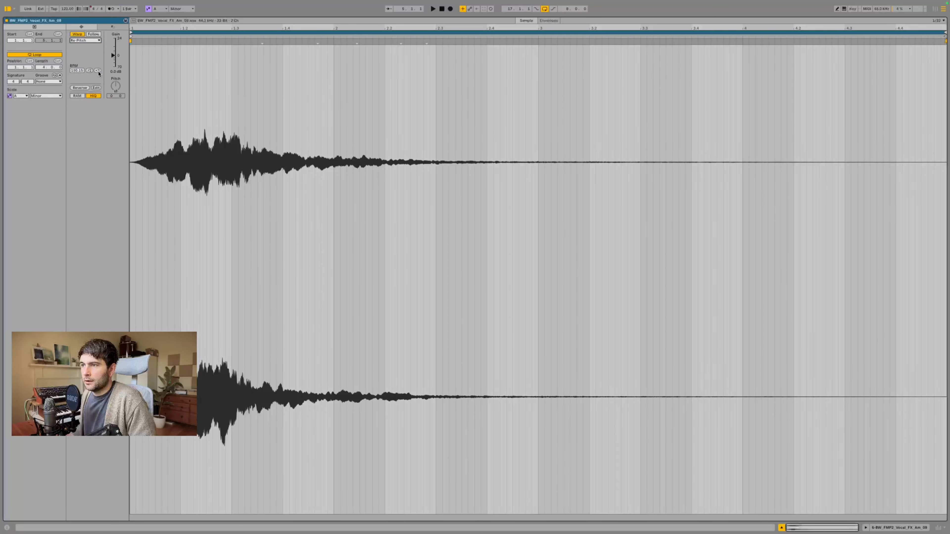
pyautogui.click(97, 71)
pyautogui.click(909, 528)
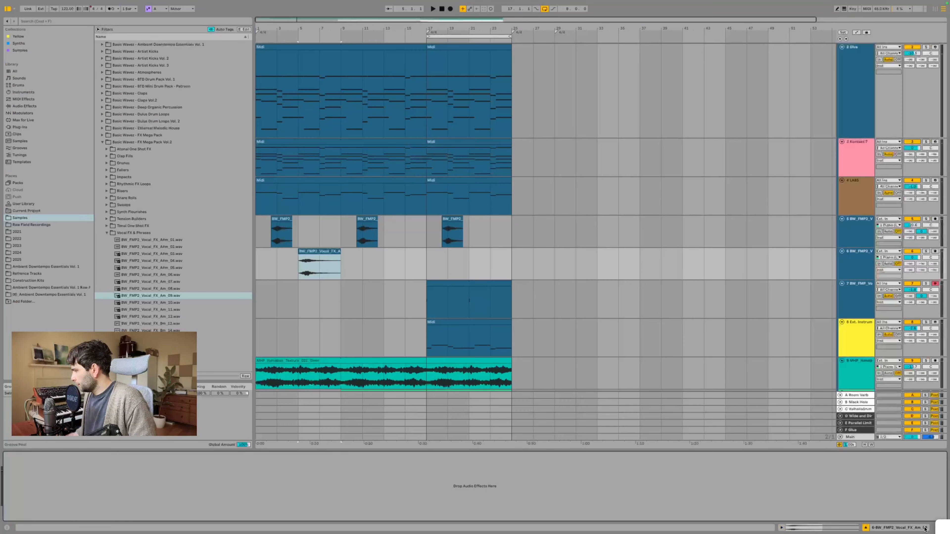
# Step: Set the new vocal track's volume to about -17.6 dB and listen to the clip from bar 5
pyautogui.moveTo(912, 258); pyautogui.dragTo(913, 258)
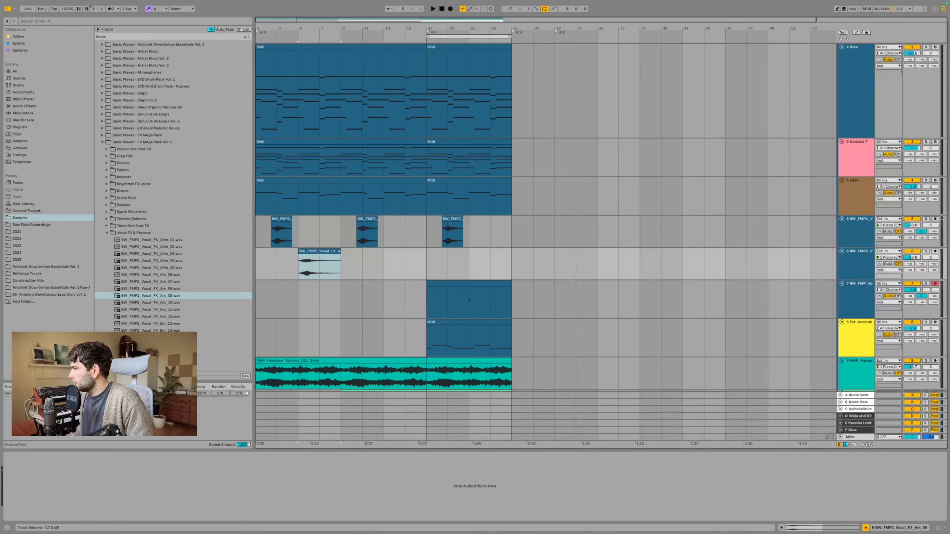
pyautogui.press('space')
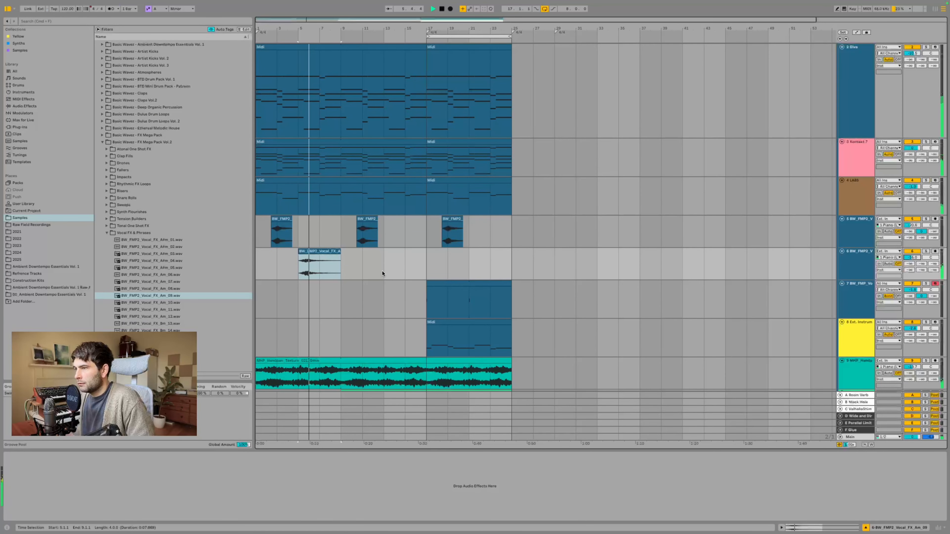
pyautogui.press('space')
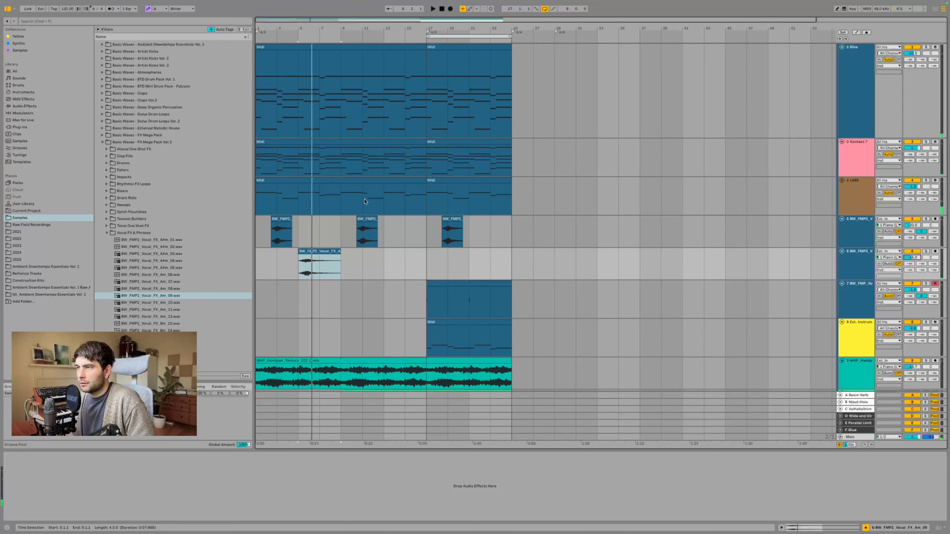
# Step: Replace the clip at bar 5 with a fresh, unwarped copy of BW_FMP2_Vocal_FX_Am_09.wav transposed down 12 semitones
pyautogui.click(330, 253)
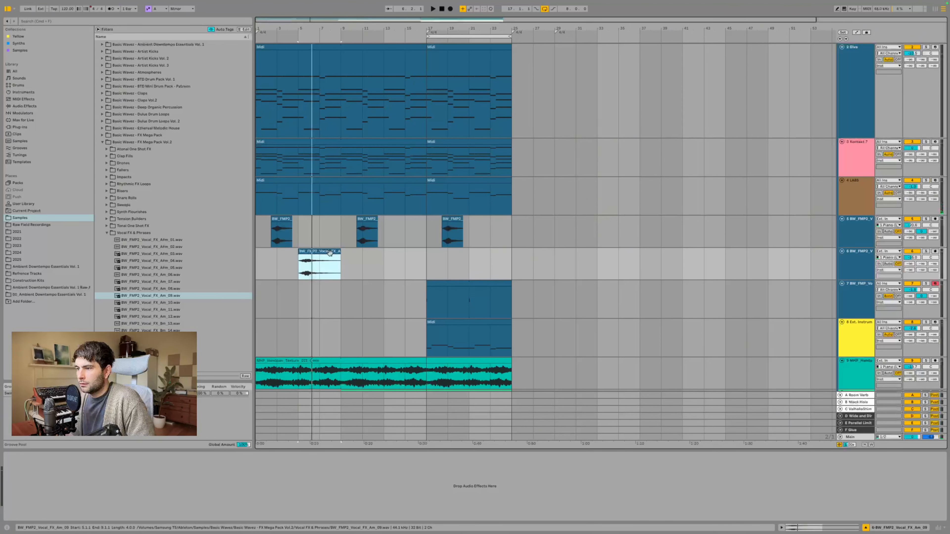
pyautogui.press('Delete')
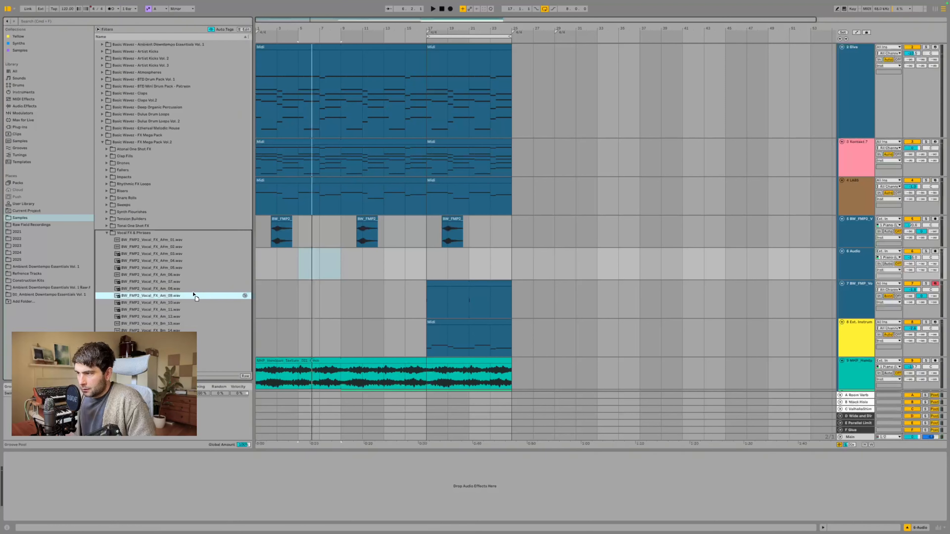
pyautogui.moveTo(195, 296); pyautogui.dragTo(319, 250)
pyautogui.doubleClick(319, 250)
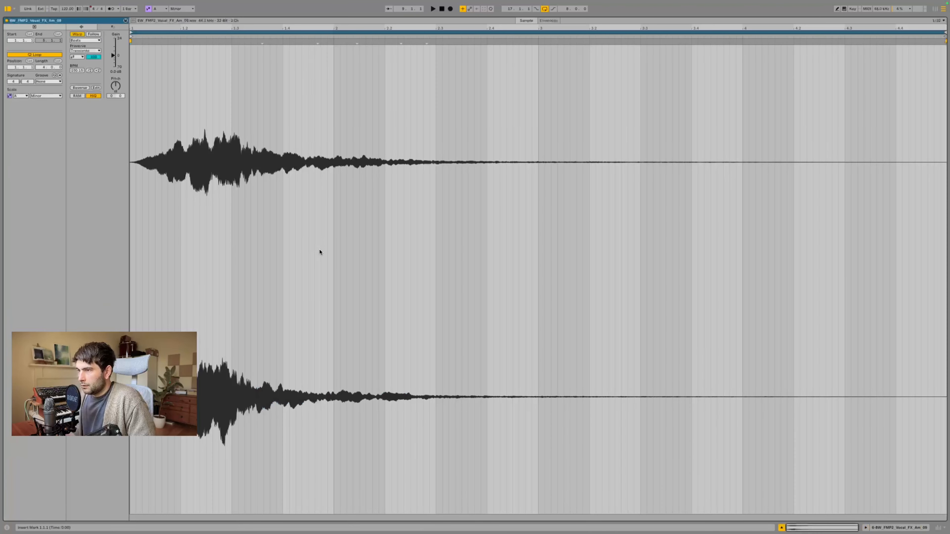
pyautogui.click(82, 34)
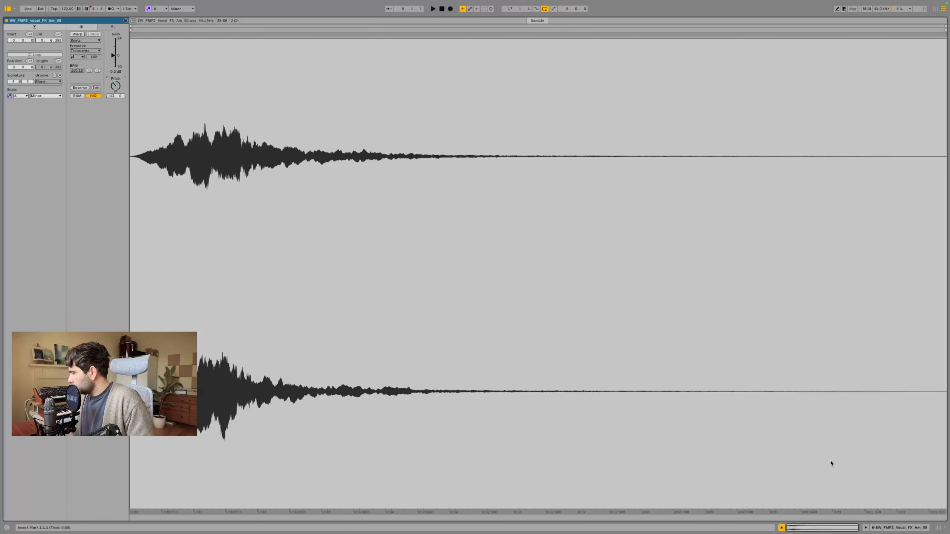
pyautogui.click(913, 530)
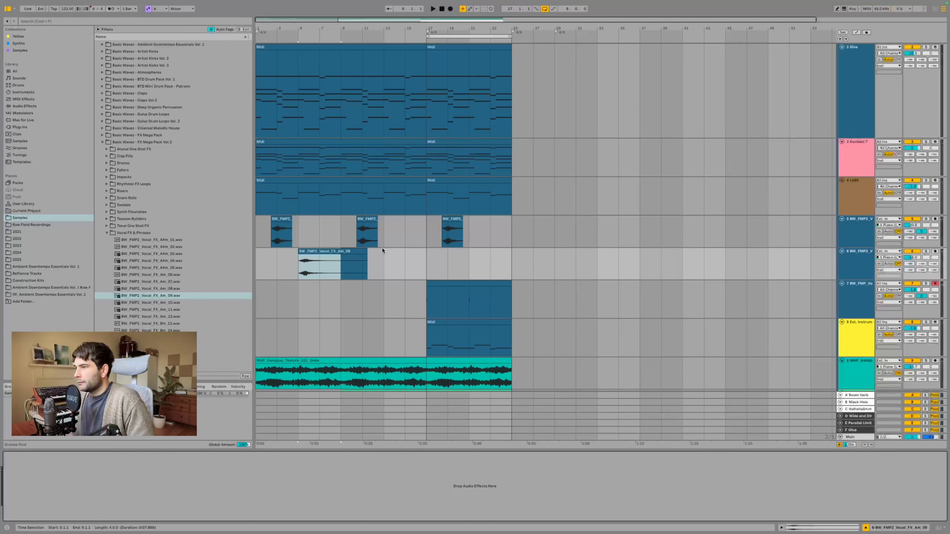
# Step: Trim the new vocal clip's end back to bar 9 and listen to it in the arrangement
pyautogui.click(325, 252)
pyautogui.press('space')
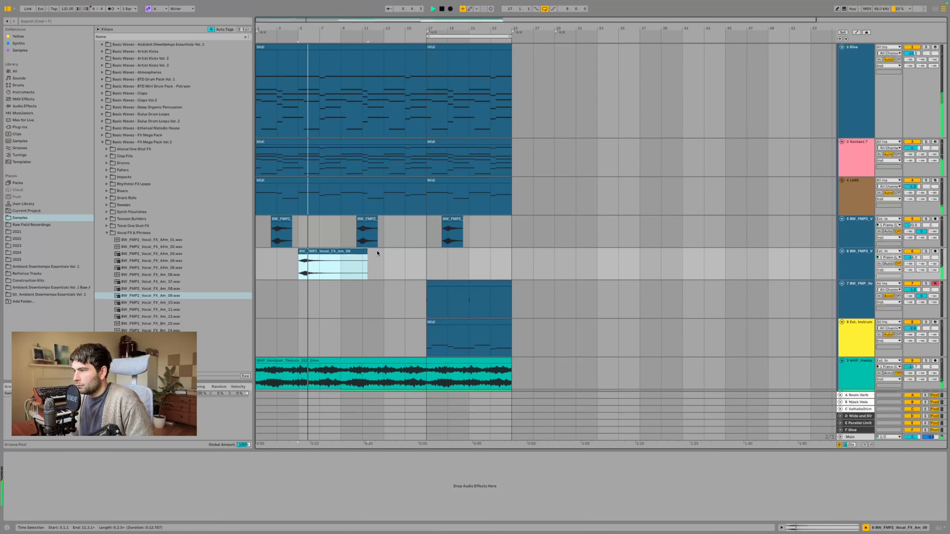
pyautogui.moveTo(367, 251); pyautogui.dragTo(340, 251)
pyautogui.press('space')
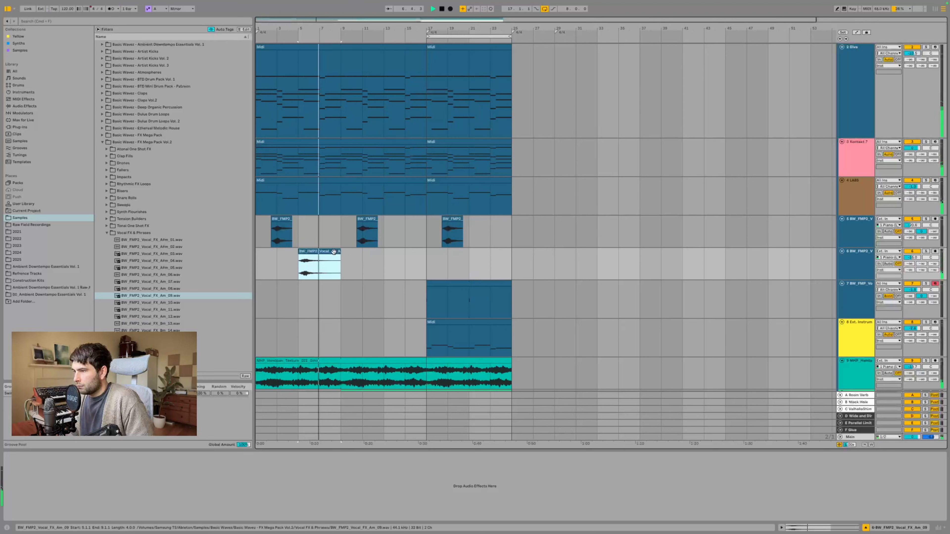
pyautogui.click(320, 270)
pyautogui.press('space')
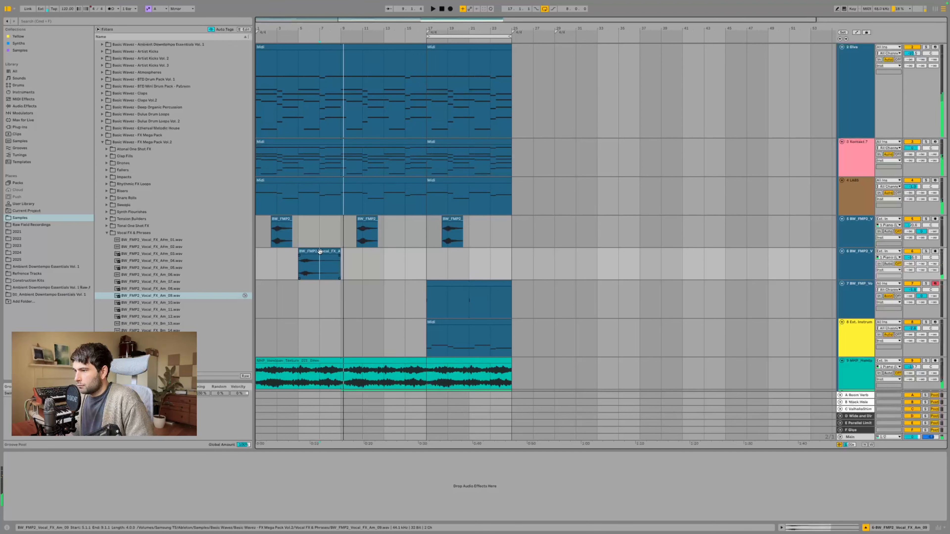
pyautogui.press('space')
# Step: Move the new vocal clip so it starts at bar 7 and raise its track's Black Hole reverb send
pyautogui.moveTo(323, 261); pyautogui.dragTo(344, 260)
pyautogui.click(361, 252)
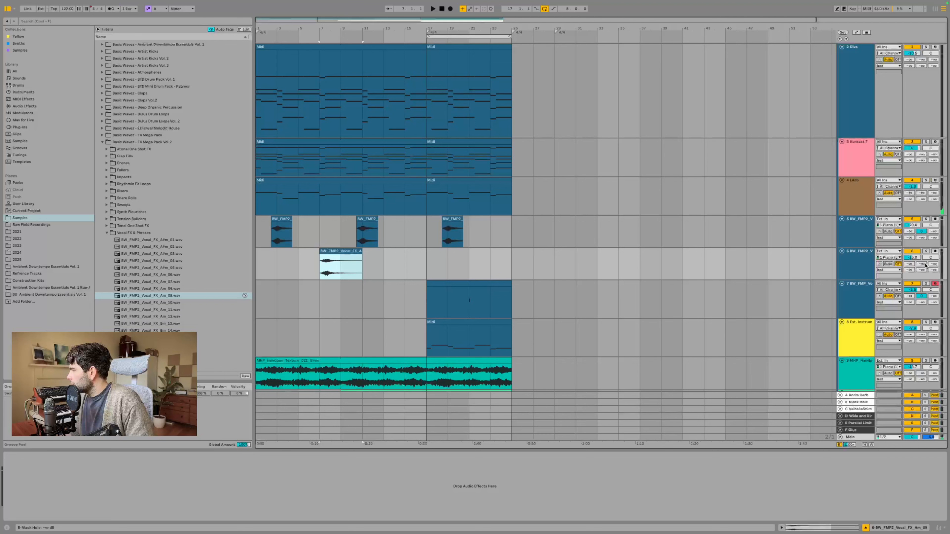
pyautogui.moveTo(925, 266); pyautogui.dragTo(927, 229)
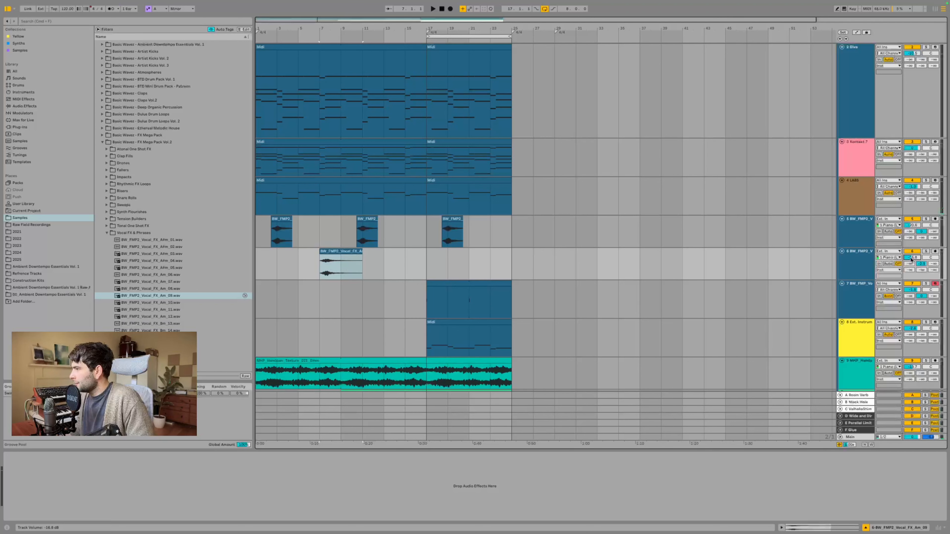
# Step: Find the Crystallizer plug-in, add it to the new vocal track and move its window below the vocal clips
pyautogui.click(872, 261)
pyautogui.click(53, 19)
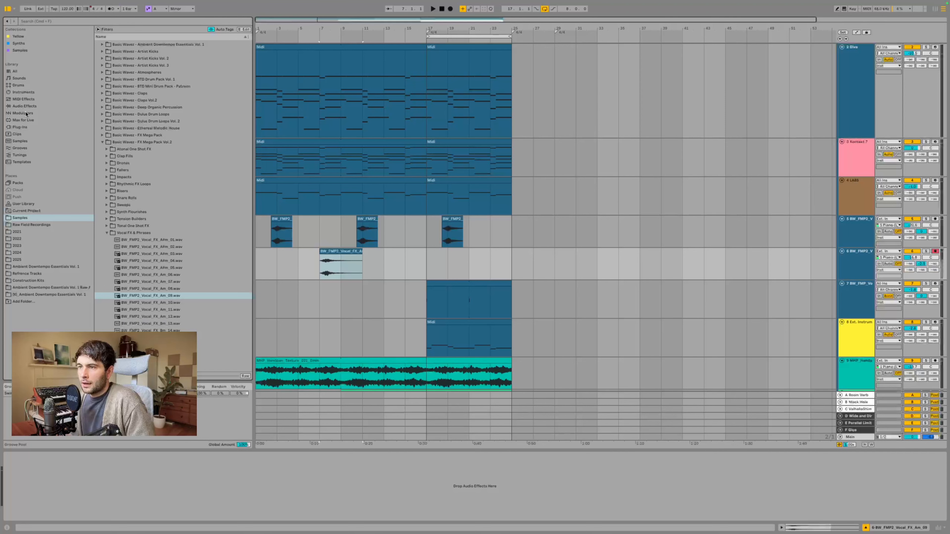
pyautogui.click(21, 127)
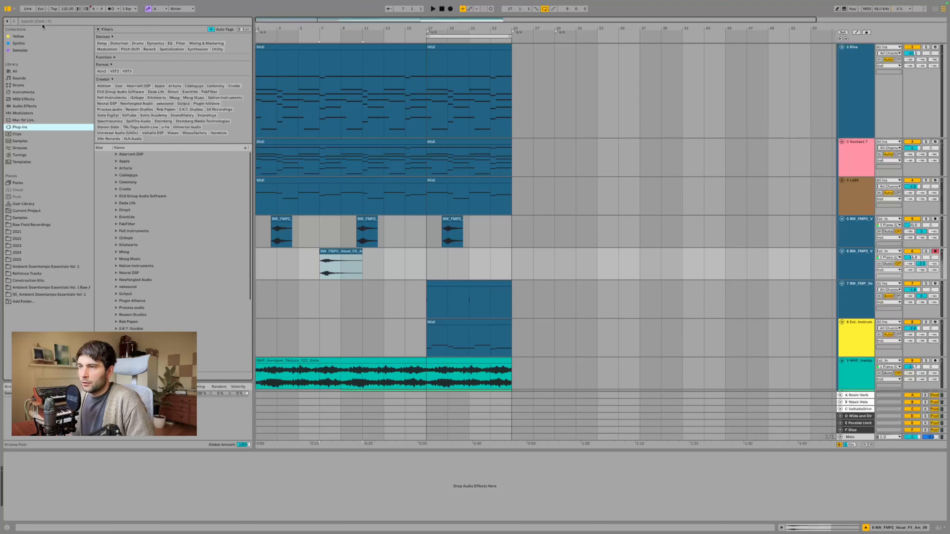
pyautogui.click(30, 21)
pyautogui.write('cry')
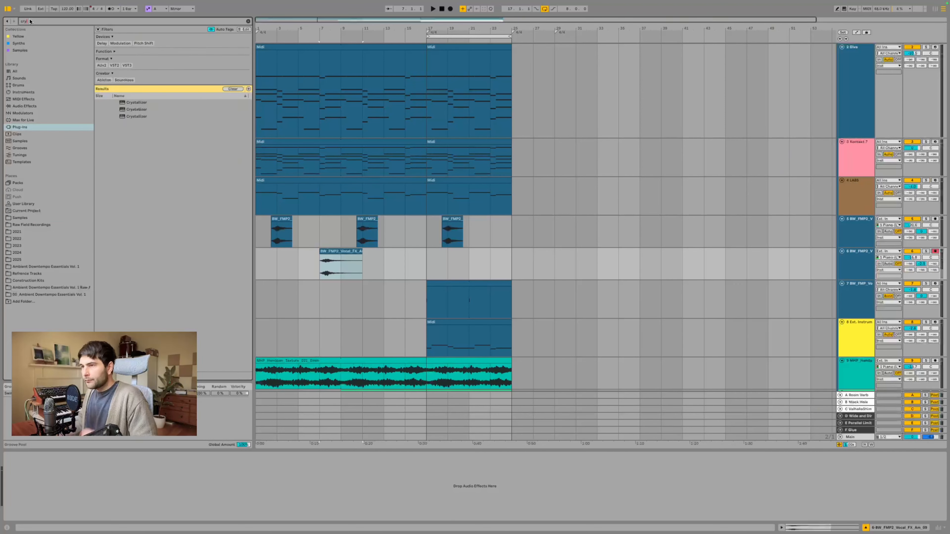
pyautogui.doubleClick(157, 116)
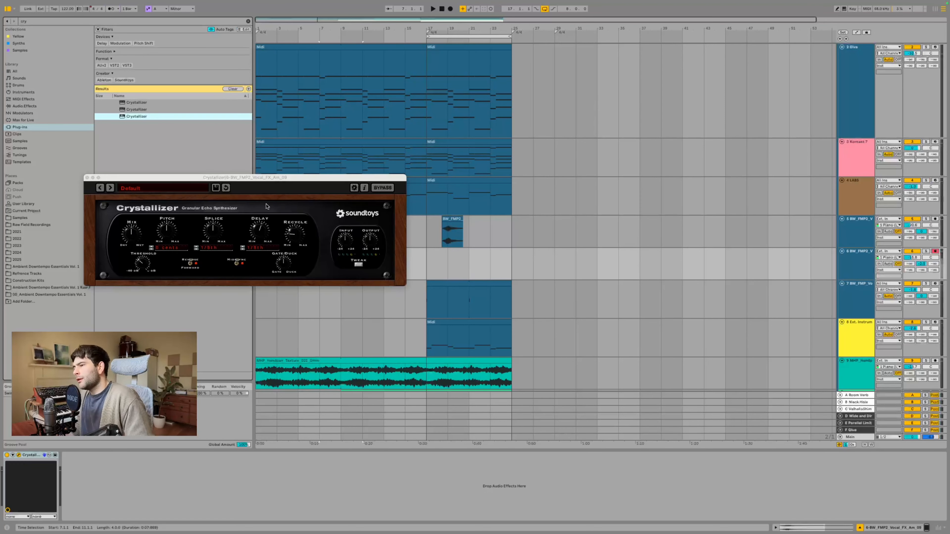
pyautogui.moveTo(248, 180); pyautogui.dragTo(372, 266)
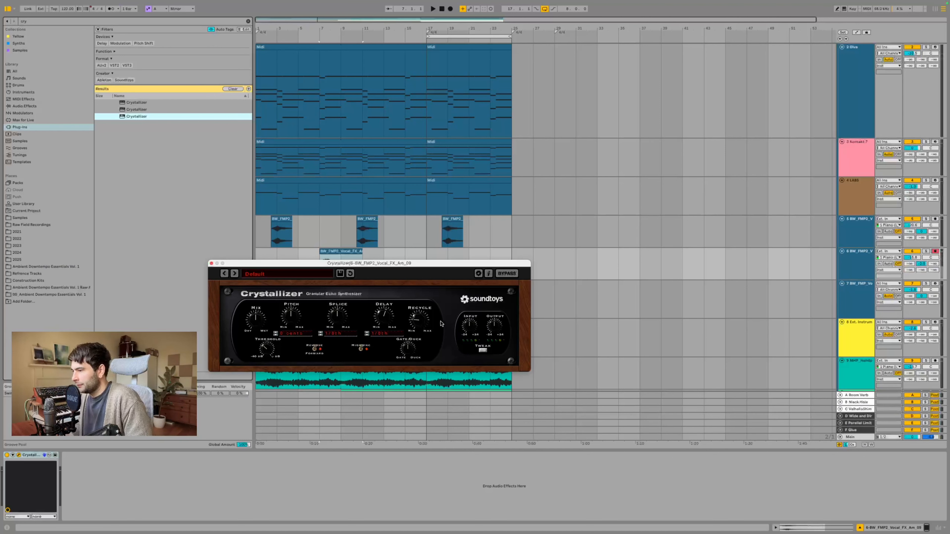
pyautogui.moveTo(395, 276); pyautogui.dragTo(391, 332)
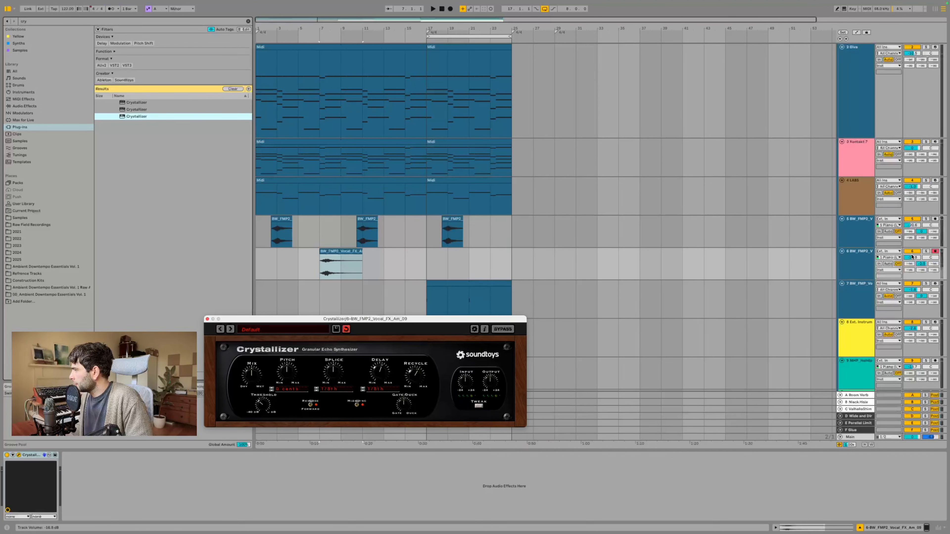
# Step: Readjust the new vocal track's volume during playback and trim its clip's end to bar 9
pyautogui.press('space')
pyautogui.moveTo(913, 257); pyautogui.dragTo(912, 254)
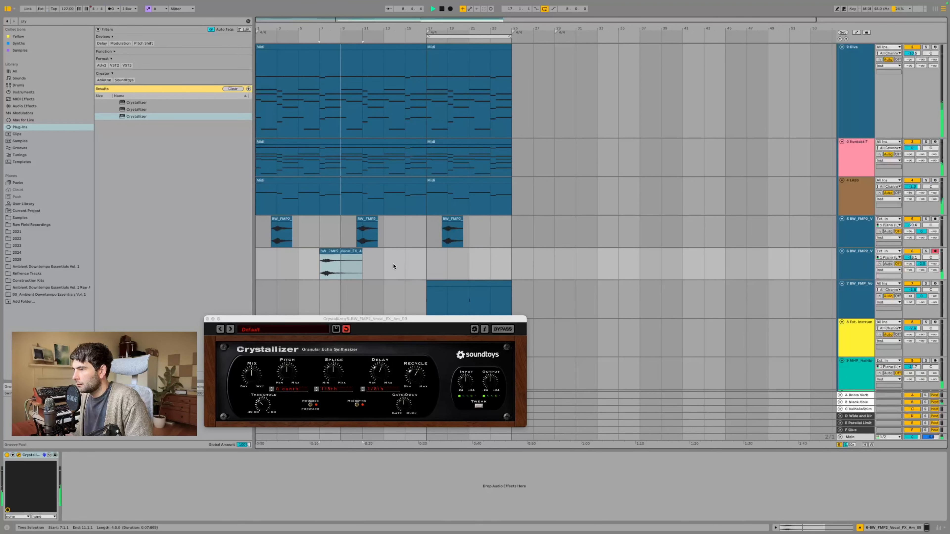
pyautogui.moveTo(362, 260); pyautogui.dragTo(348, 253)
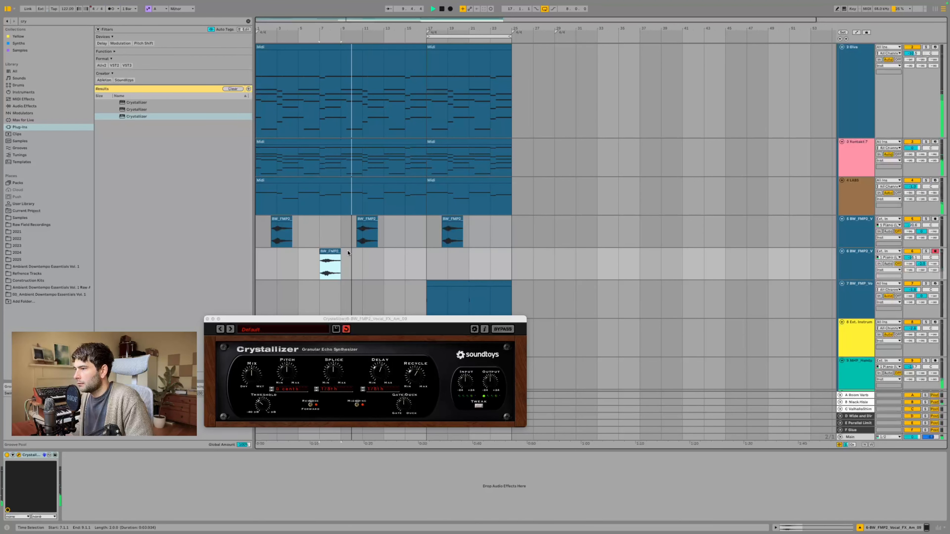
# Step: Paste a copy of the pitched-down vocal clip at bar 15, set the fixed grid to 1 Bar and close the Crystallizer window
pyautogui.click(405, 258)
pyautogui.press('super+v')
pyautogui.rightClick(396, 254)
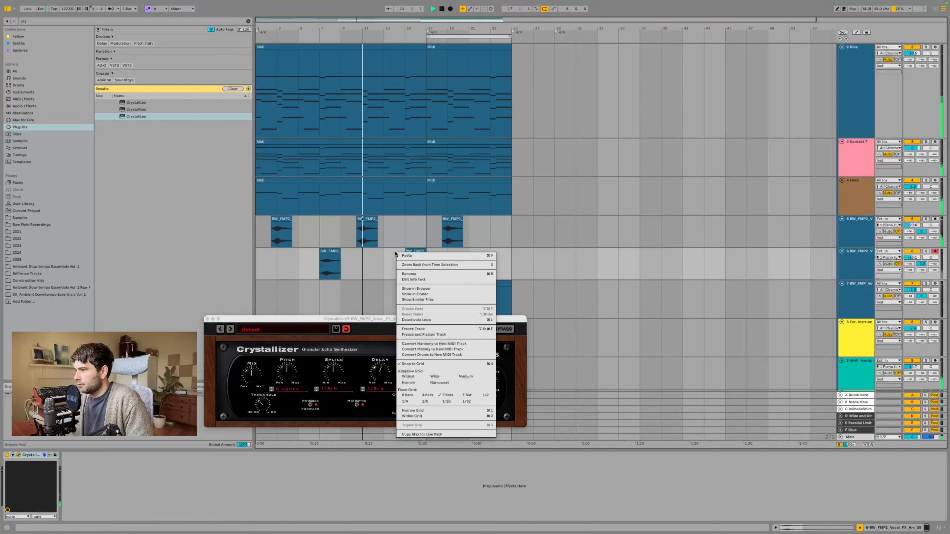
pyautogui.click(467, 396)
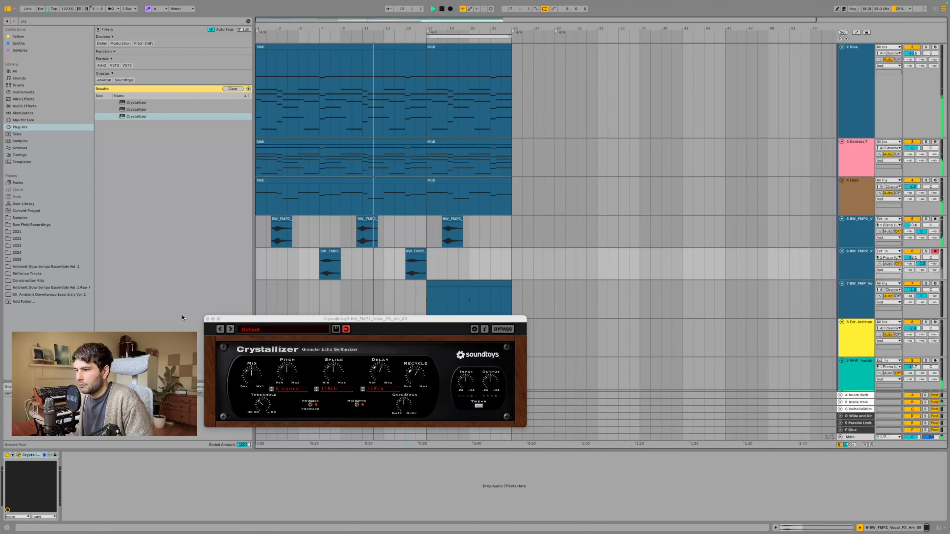
pyautogui.click(208, 319)
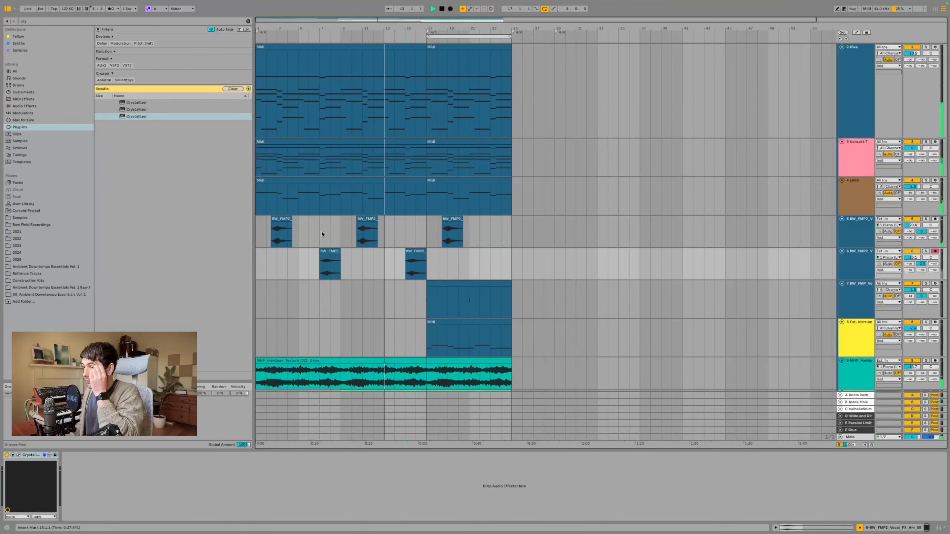
# Step: Duplicate the time of the looped section from bar 17 to bar 25
pyautogui.scroll(2, 326, 233)
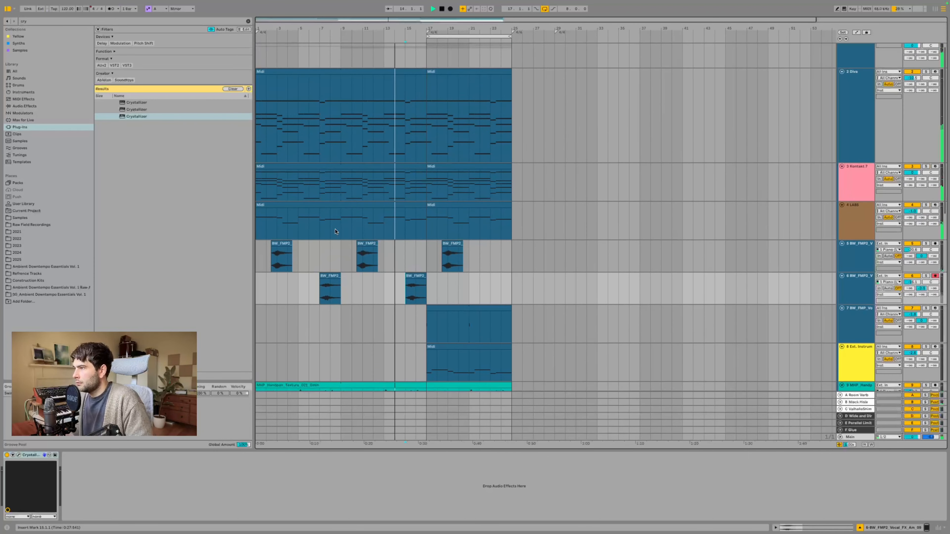
pyautogui.rightClick(488, 36)
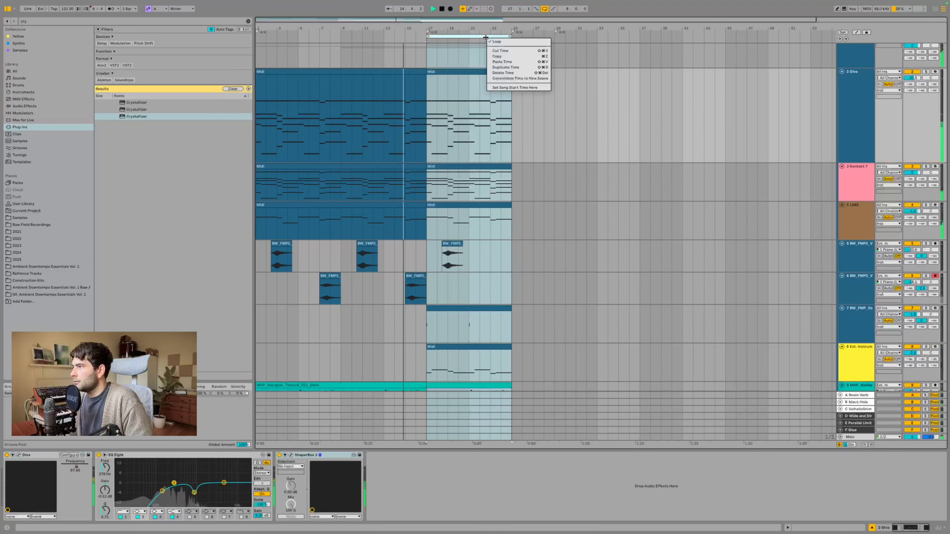
pyautogui.click(519, 68)
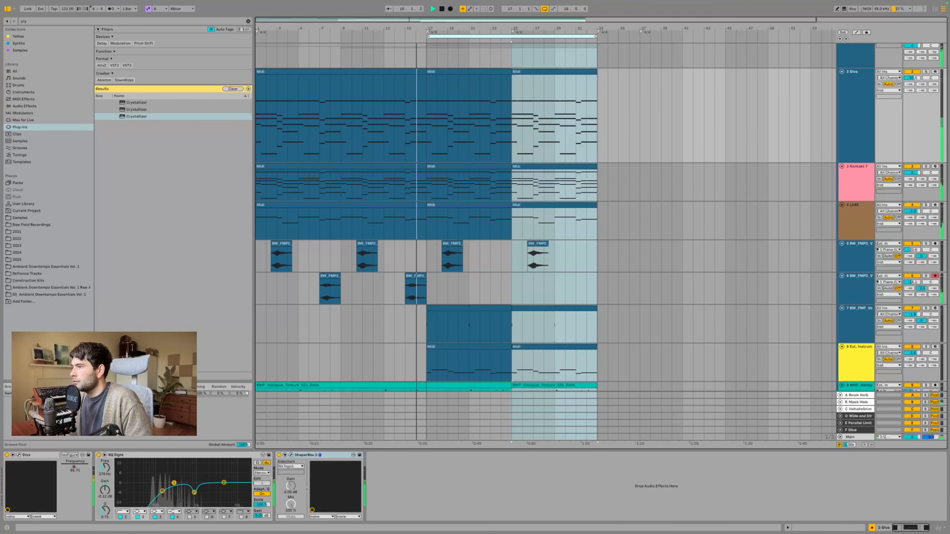
# Step: Set the fixed grid to 1/2 and deactivate the half bar from 16.3.1 to 17.1.1 in the three Highs tracks
pyautogui.press('space')
pyautogui.rightClick(409, 257)
pyautogui.click(499, 344)
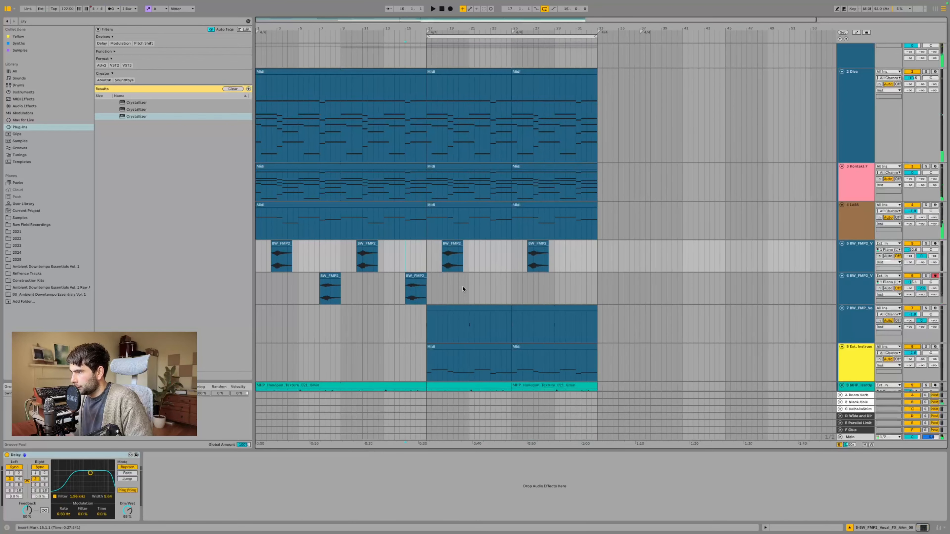
pyautogui.moveTo(421, 229); pyautogui.dragTo(424, 99)
pyautogui.scroll(-10, 419, 208)
pyautogui.scroll(2, 421, 160)
pyautogui.moveTo(422, 150); pyautogui.dragTo(436, 209)
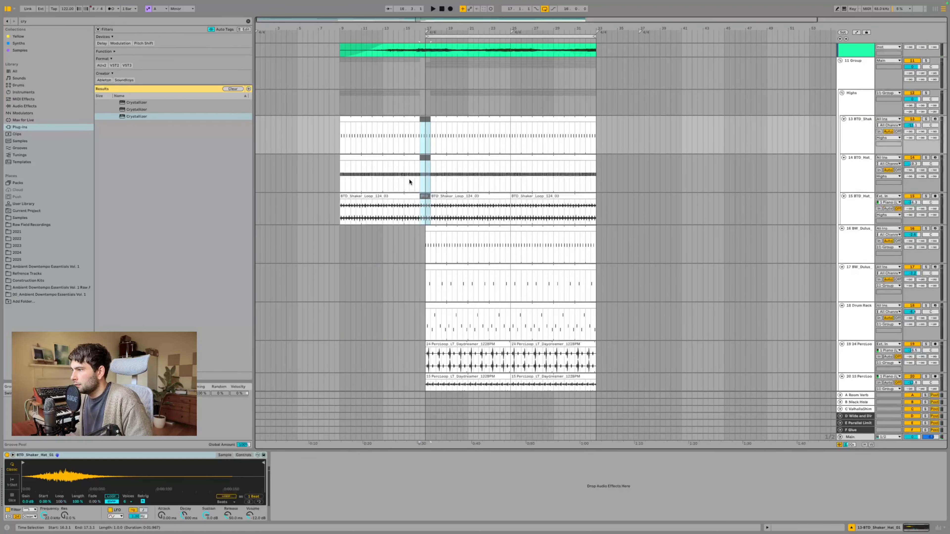
pyautogui.moveTo(414, 135); pyautogui.dragTo(421, 137)
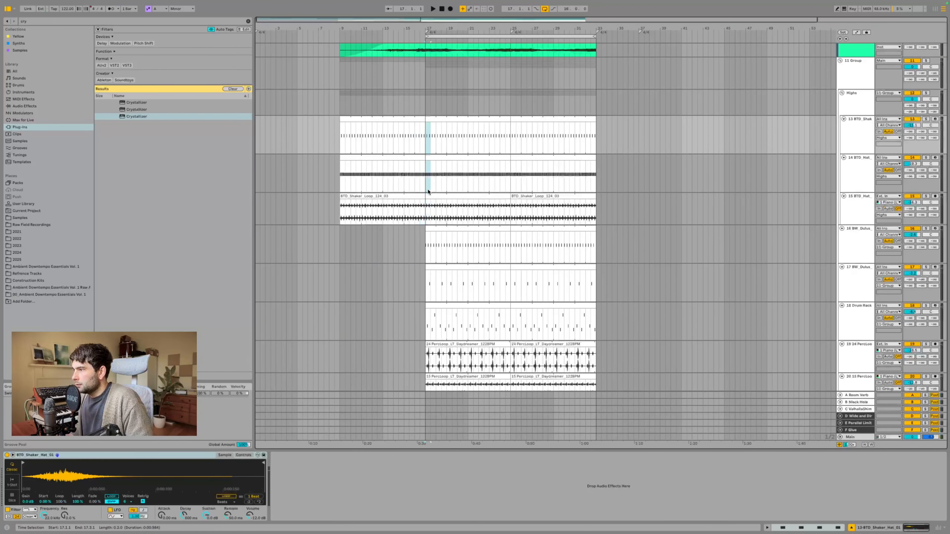
pyautogui.moveTo(428, 192); pyautogui.dragTo(422, 207)
pyautogui.press('super+e')
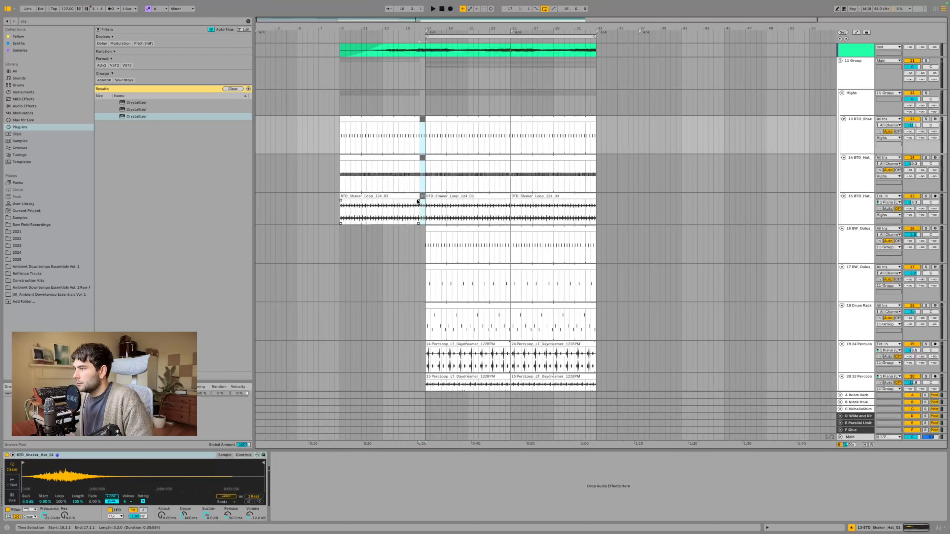
# Step: Listen to the transition into bar 17 and review the clips of the melodic tracks around it
pyautogui.click(403, 181)
pyautogui.press('space')
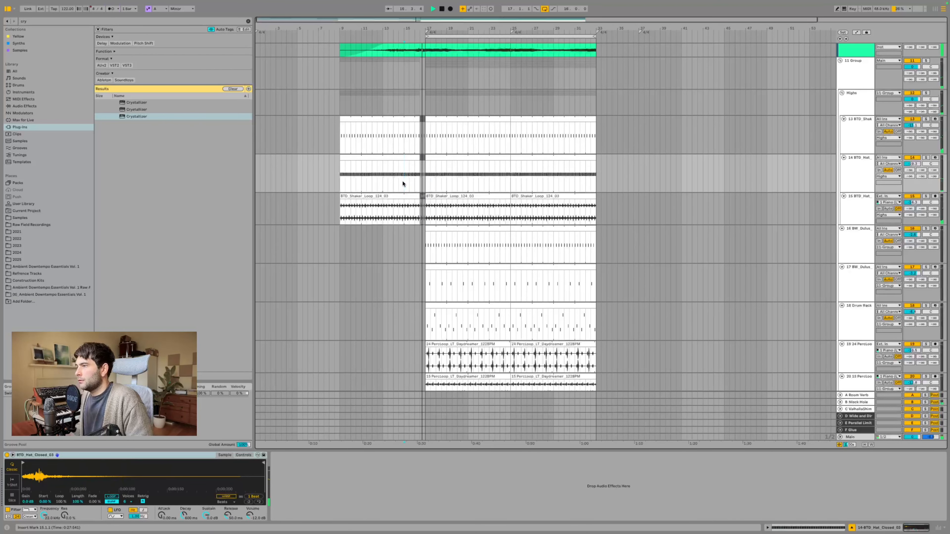
pyautogui.click(398, 174)
pyautogui.press('space')
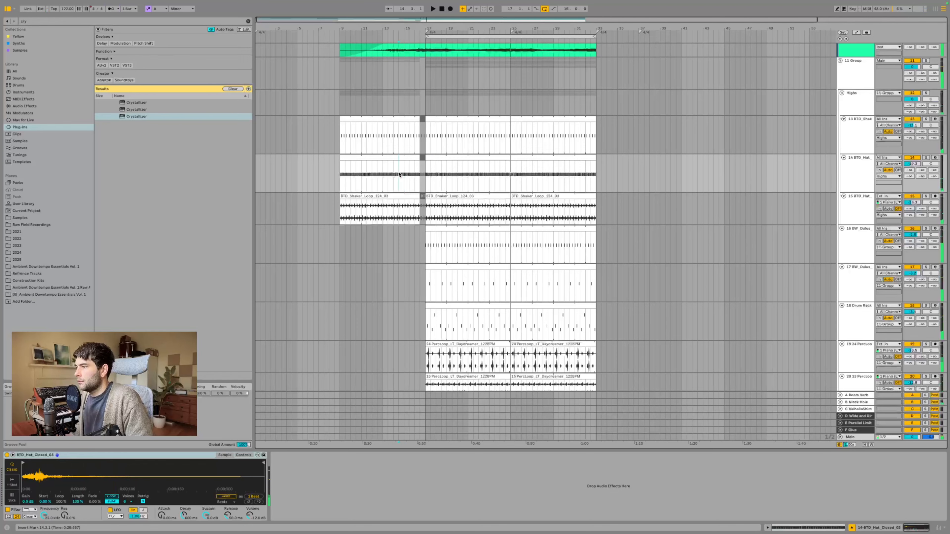
pyautogui.press('space')
pyautogui.scroll(8, 409, 168)
pyautogui.scroll(2, 407, 167)
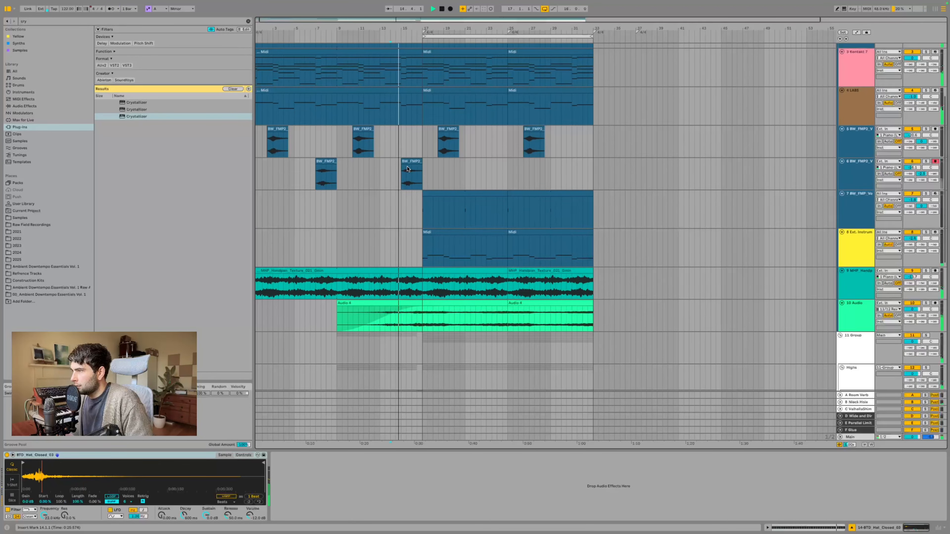
pyautogui.scroll(5, 408, 157)
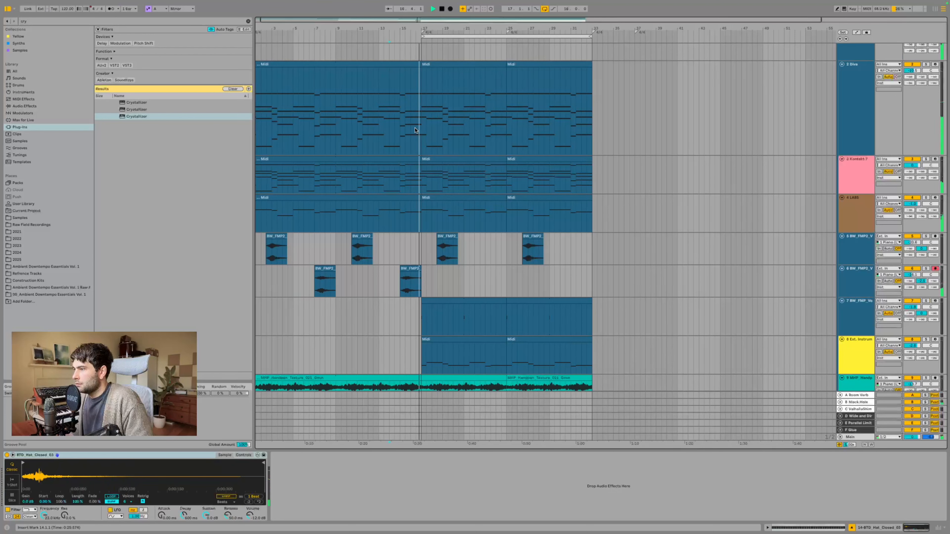
# Step: Delete the last half bar before bar 17 from the LABS clip
pyautogui.moveTo(419, 210); pyautogui.dragTo(413, 217)
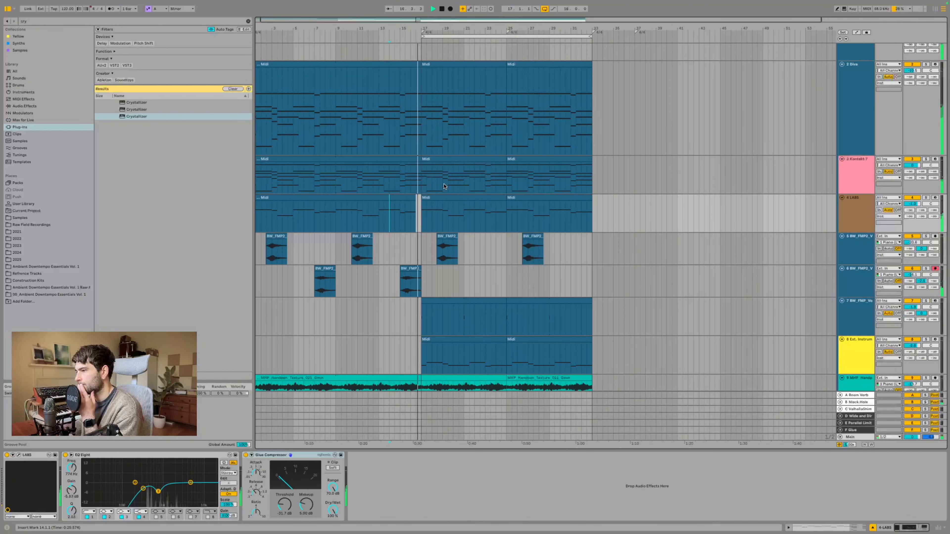
pyautogui.click(414, 182)
pyautogui.click(412, 94)
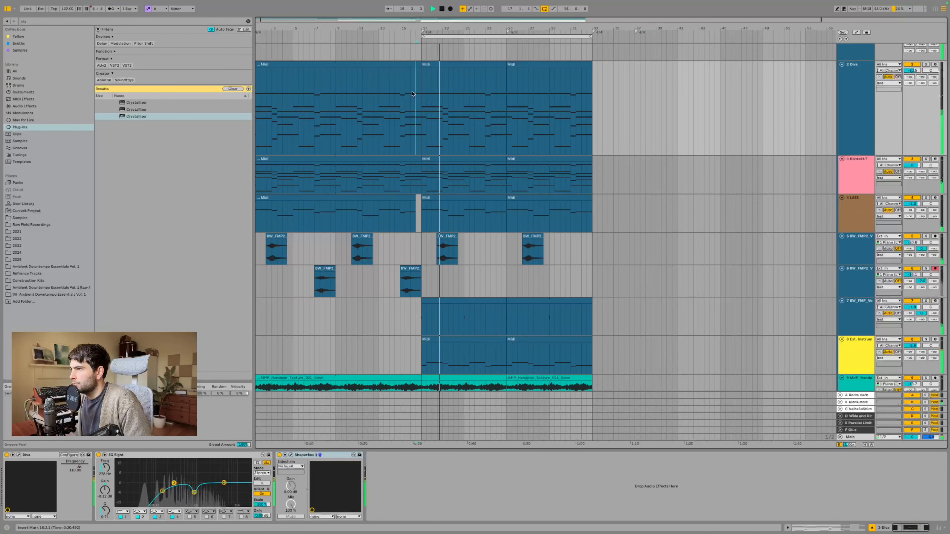
# Step: Delete the last half bar before bar 17 from the Handpan texture and Audio 4 clips and play the transition
pyautogui.moveTo(417, 79); pyautogui.dragTo(421, 80)
pyautogui.scroll(-6, 421, 81)
pyautogui.moveTo(421, 165); pyautogui.dragTo(417, 197)
pyautogui.hotkey('ctrl', 'e')
pyautogui.click(403, 175)
pyautogui.press('space')
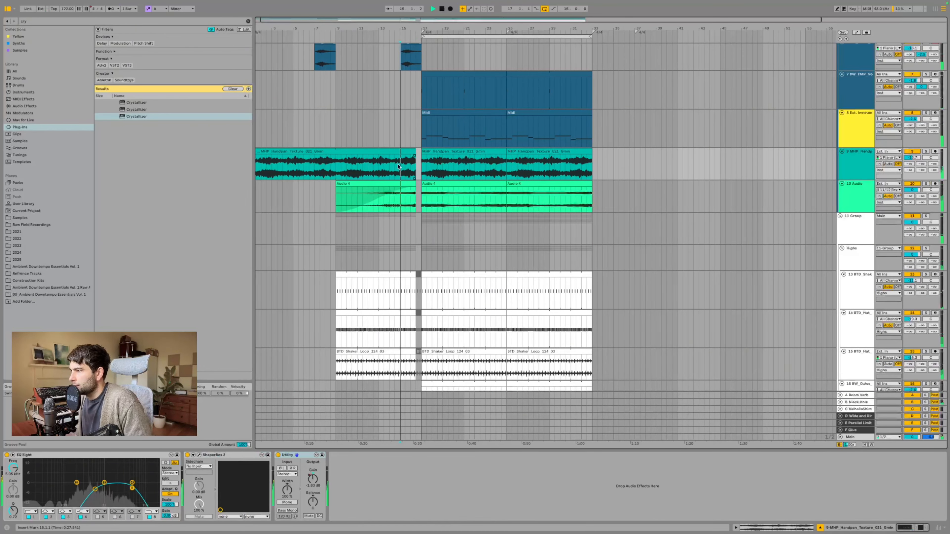
pyautogui.click(416, 180)
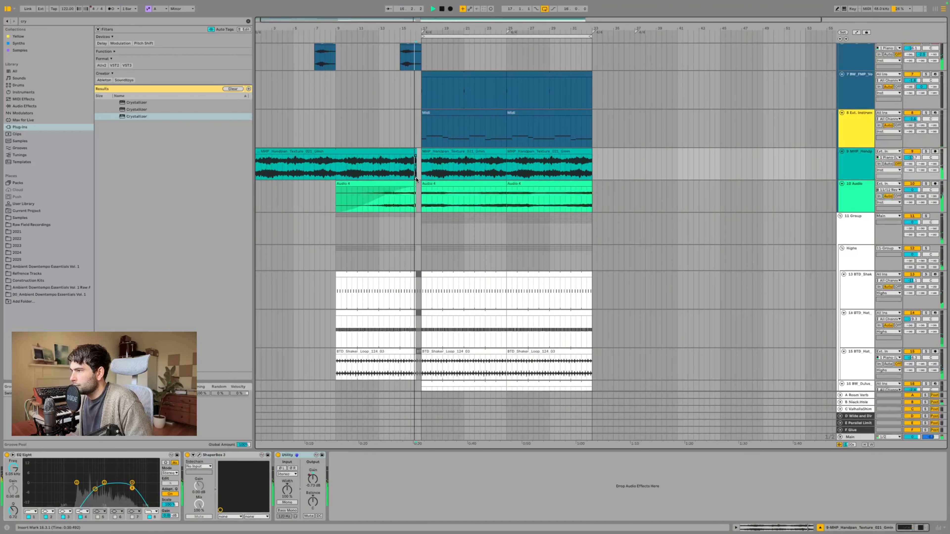
pyautogui.click(414, 212)
pyautogui.click(389, 160)
pyautogui.scroll(5, 387, 159)
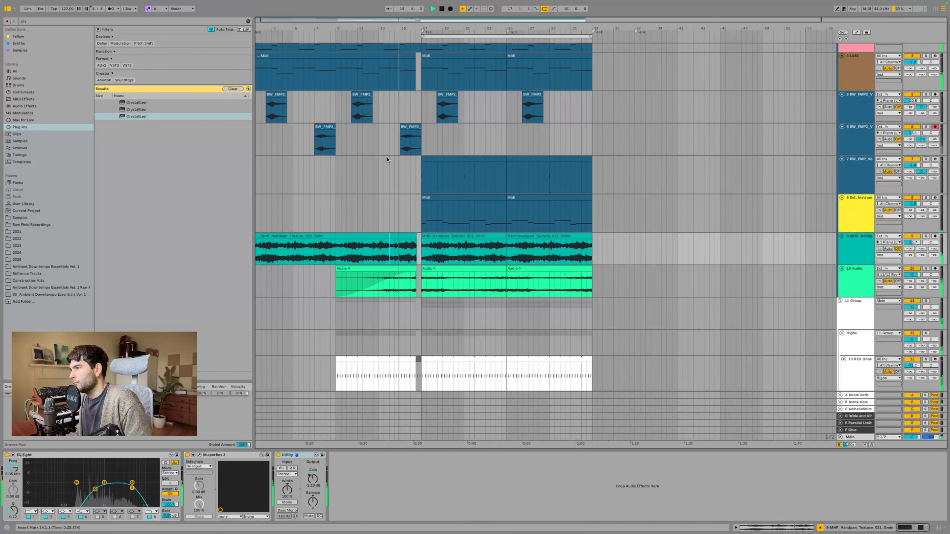
pyautogui.scroll(4, 387, 160)
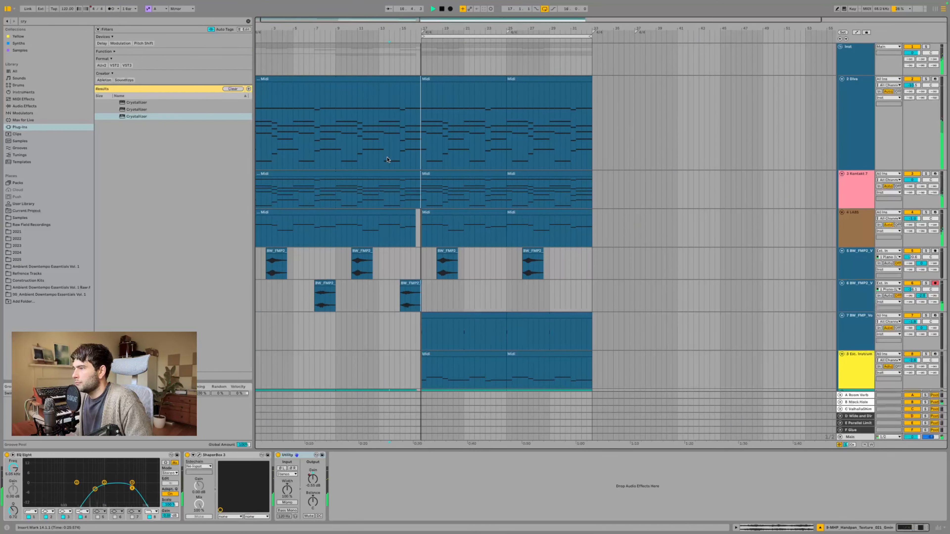
# Step: Deactivate the last half bar before bar 17 in the Diva and Kontakt 7 clips and play from bar 15
pyautogui.click(419, 190)
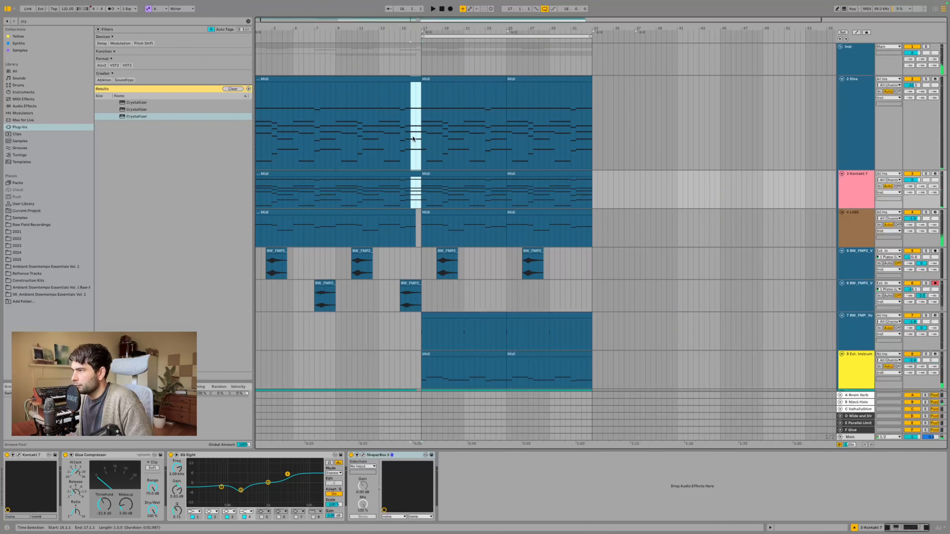
pyautogui.moveTo(413, 137); pyautogui.dragTo(415, 134)
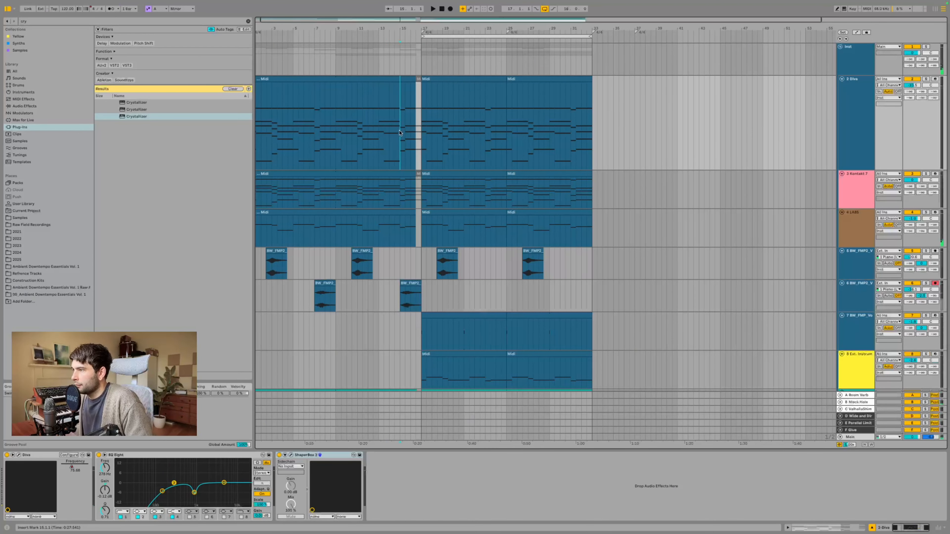
pyautogui.press('space')
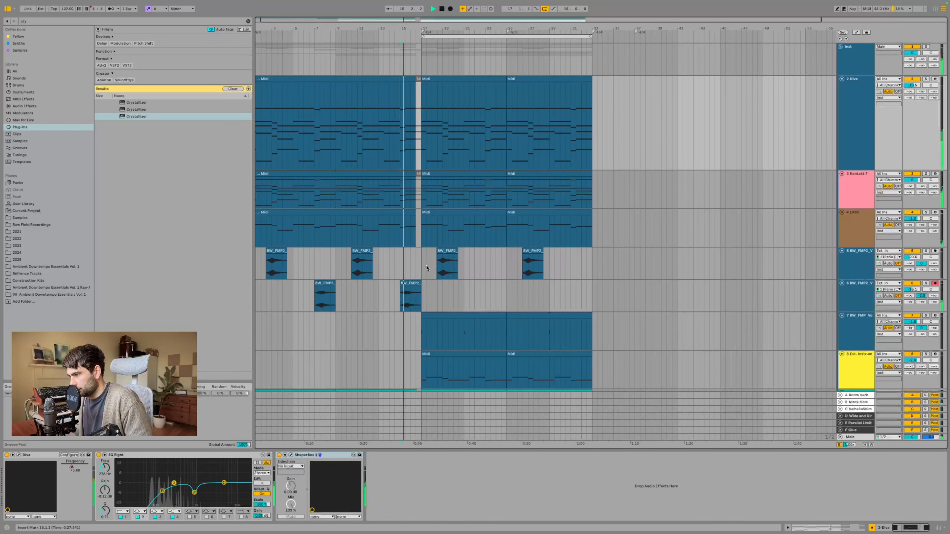
# Step: Trim the end of the pitched-down vocal clip at bar 15 back to 16.4.1
pyautogui.click(415, 290)
pyautogui.click(415, 289)
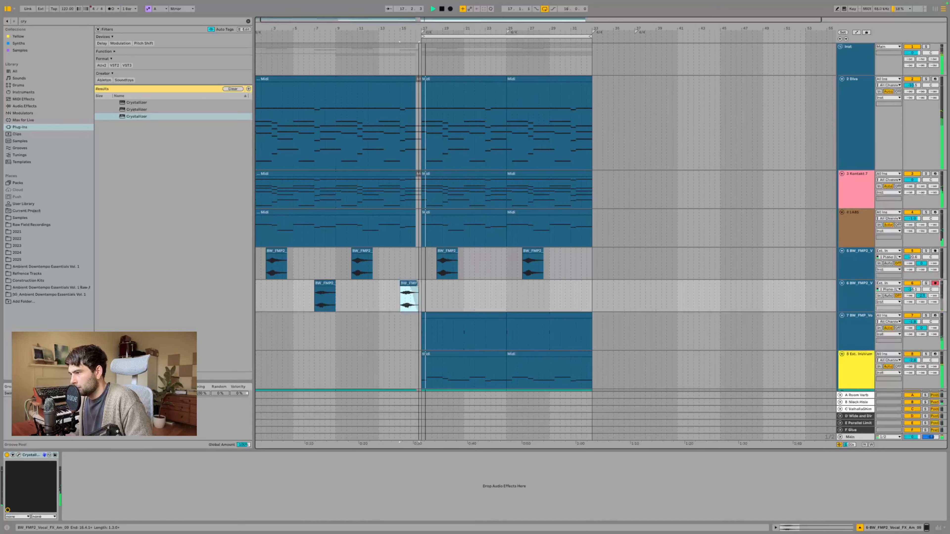
pyautogui.click(395, 258)
# Step: Select the Ext. Instrument clip at bar 17 and audition the bass line
pyautogui.scroll(-5, 396, 255)
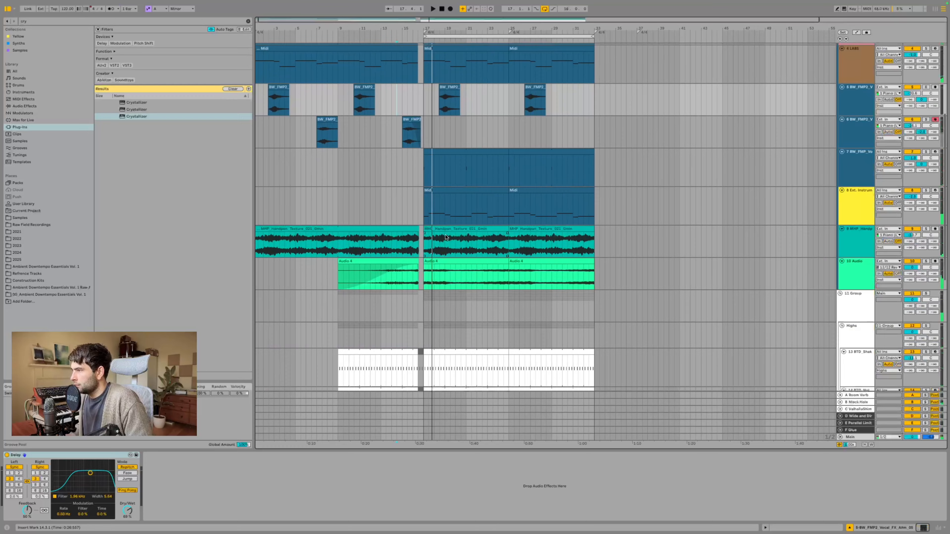
pyautogui.scroll(2, 540, 206)
pyautogui.doubleClick(464, 233)
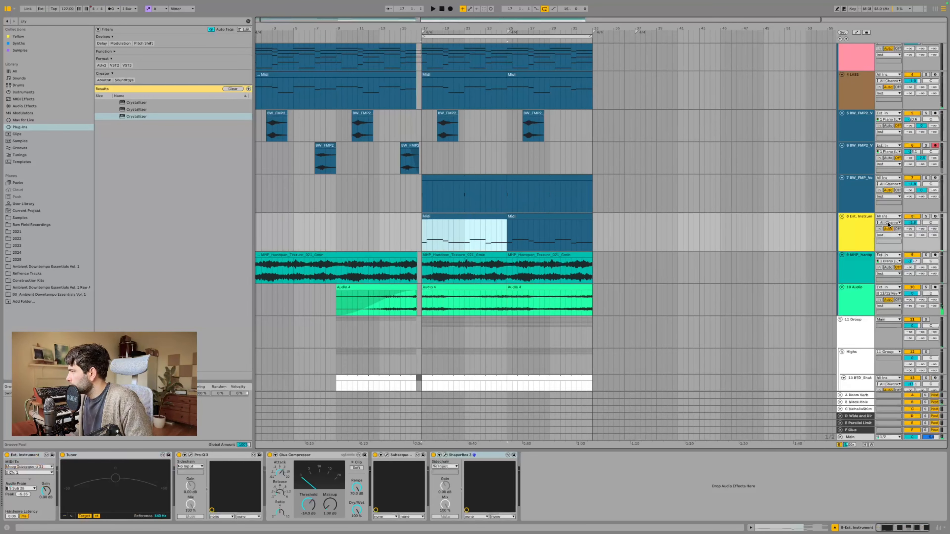
pyautogui.click(925, 217)
pyautogui.press('space')
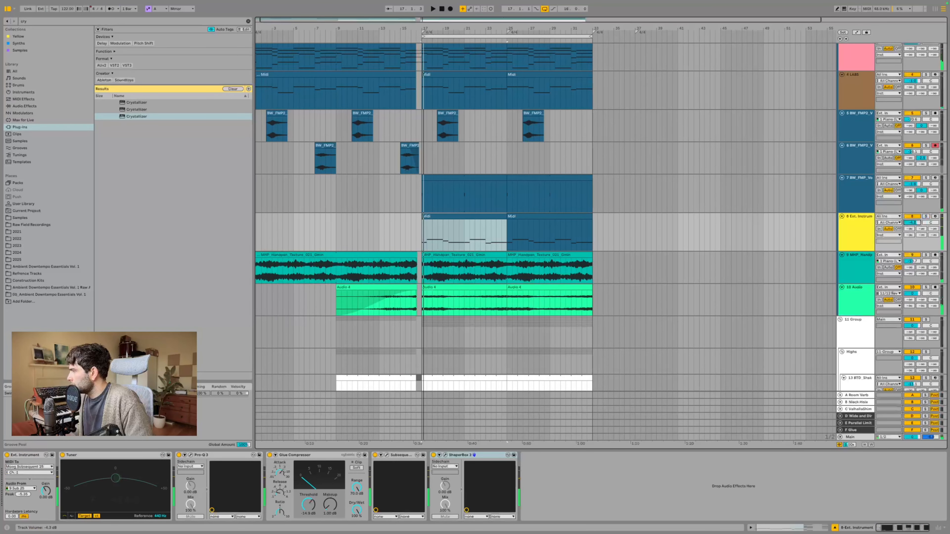
# Step: Cut about 1.8 dB near 127 Hz in the Ext. Instrument track's Pro-Q 3 and adjust that track's volume
pyautogui.click(191, 455)
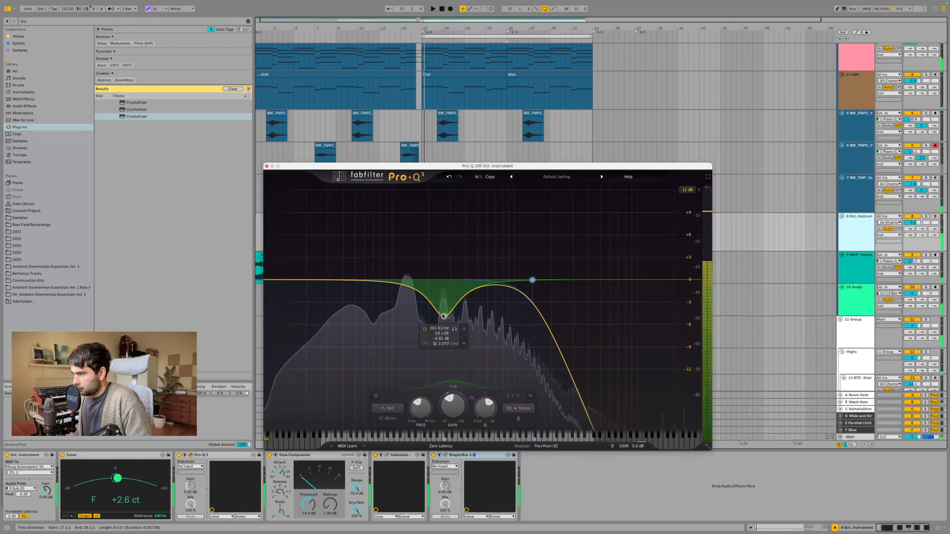
pyautogui.moveTo(404, 281); pyautogui.dragTo(405, 293)
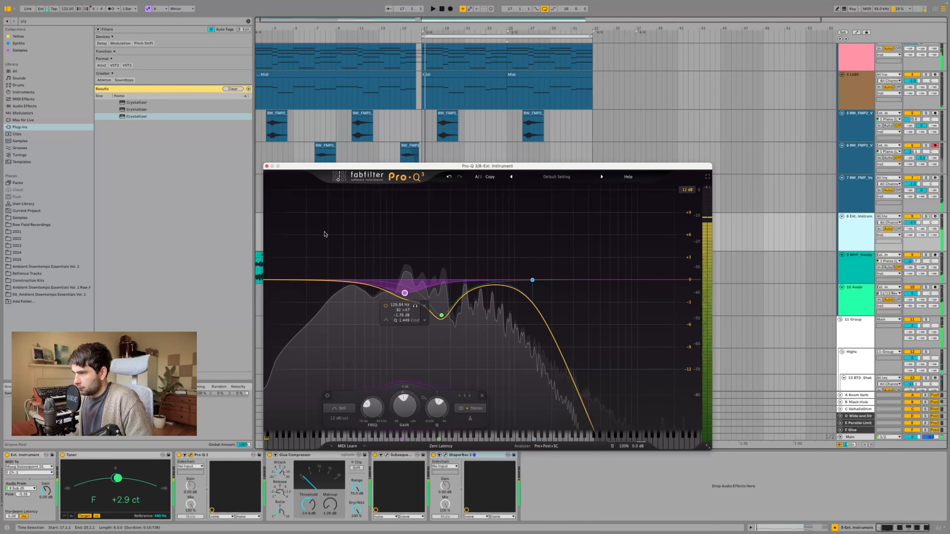
pyautogui.click(267, 166)
pyautogui.moveTo(913, 223); pyautogui.dragTo(913, 225)
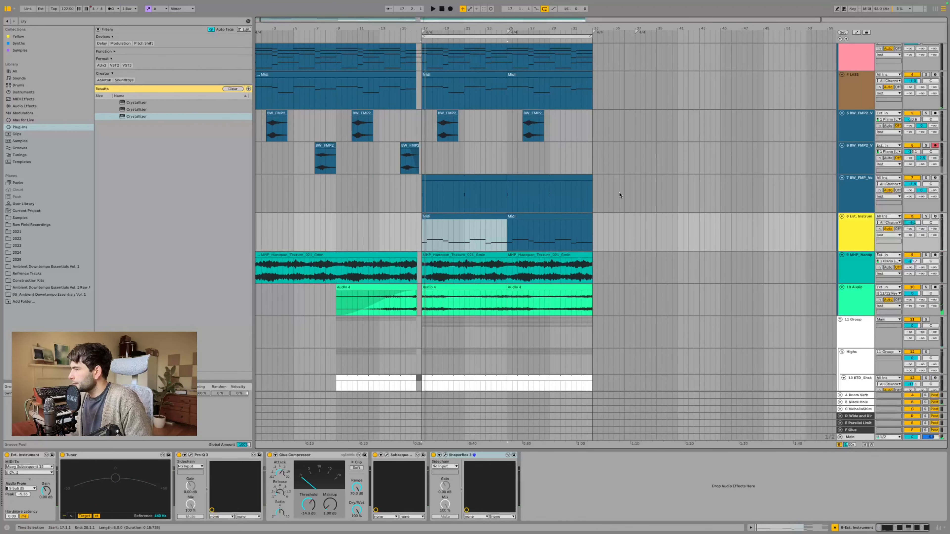
# Step: Insert a MIDI track below Kontakt 7 and copy the Kontakt 7 clips from bar 17 to bar 33 onto it
pyautogui.scroll(5, 619, 194)
pyautogui.click(443, 112)
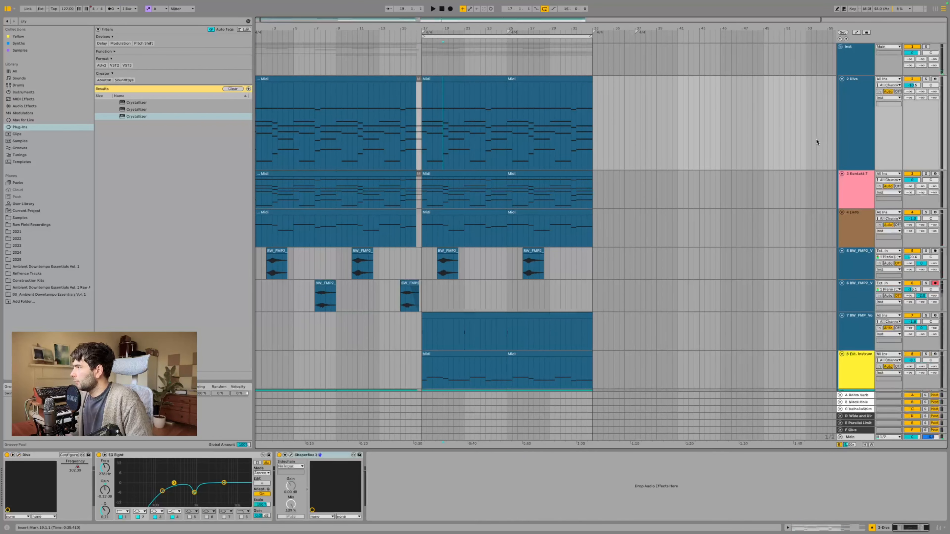
pyautogui.click(867, 203)
pyautogui.press('super+shift+t')
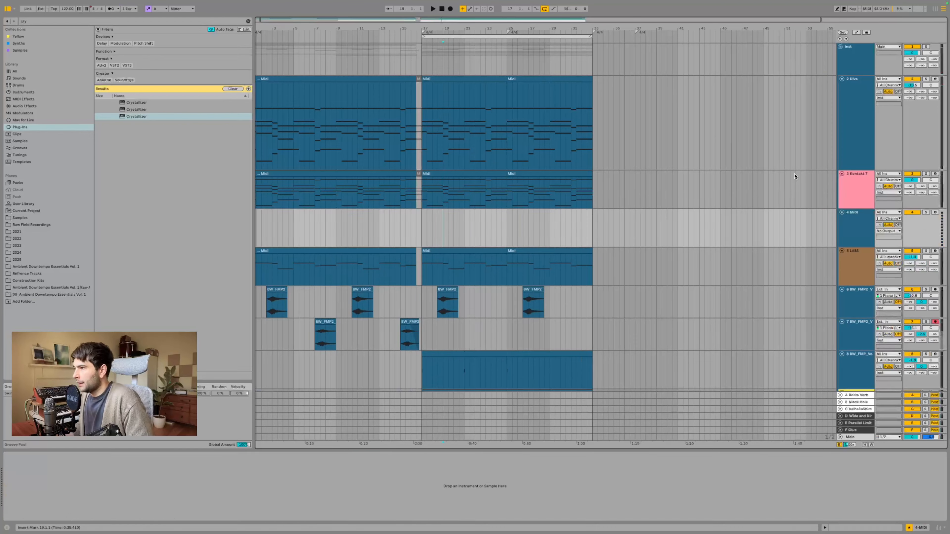
pyautogui.moveTo(493, 174); pyautogui.dragTo(592, 214)
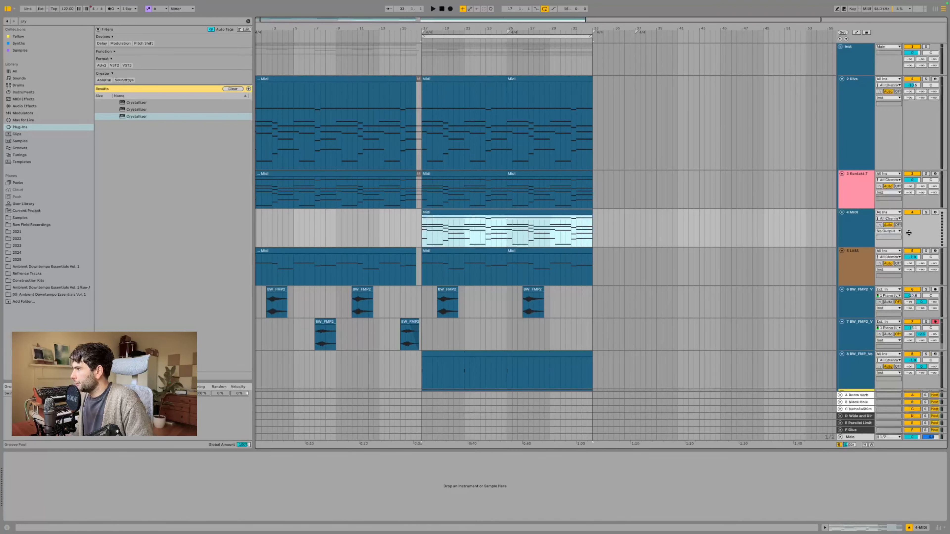
# Step: Load the Serum plug-in onto the new MIDI track holding the copied Kontakt 7 chords
pyautogui.click(852, 231)
pyautogui.hotkey('ctrl', 'f')
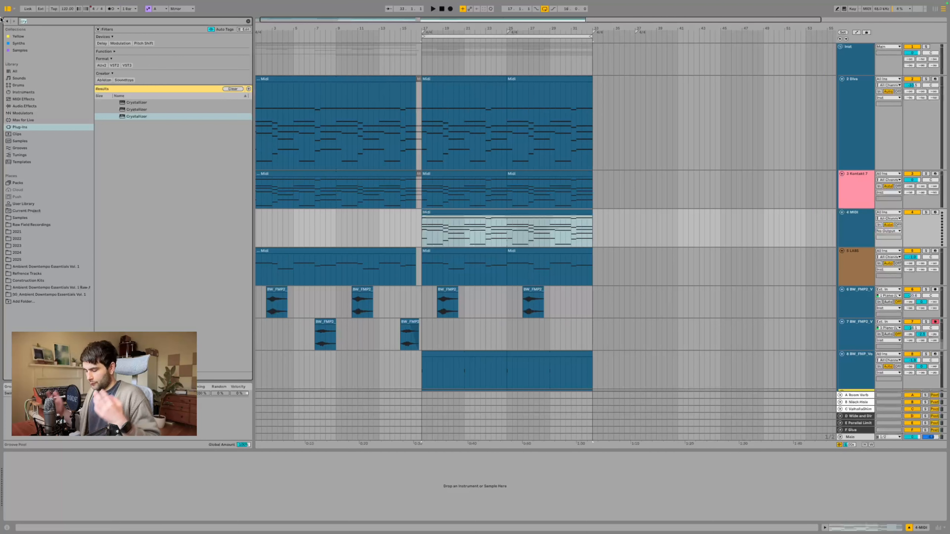
pyautogui.write('serum')
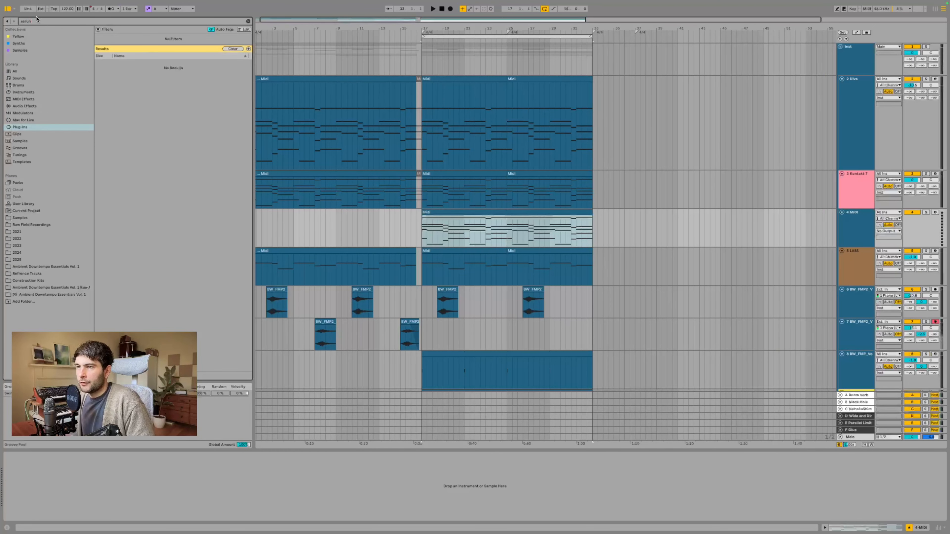
pyautogui.write('serum')
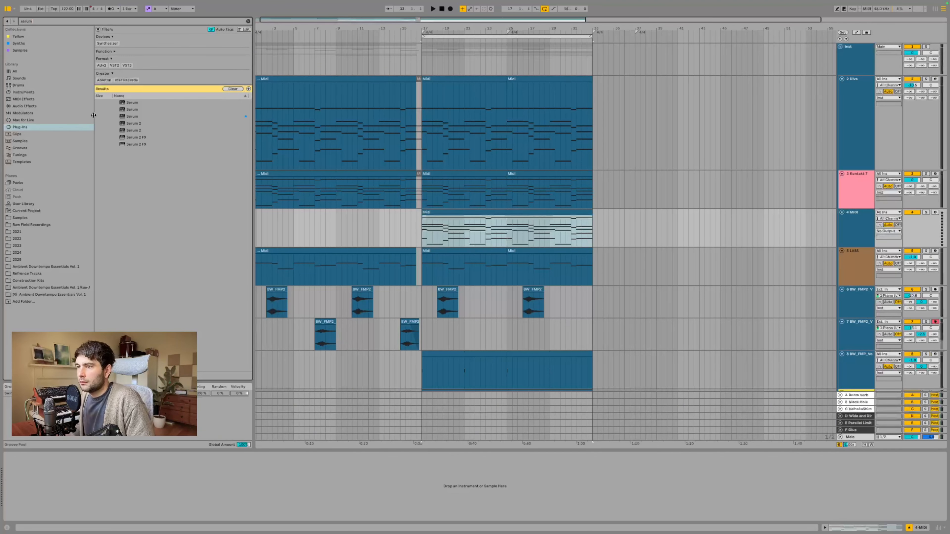
pyautogui.click(129, 117)
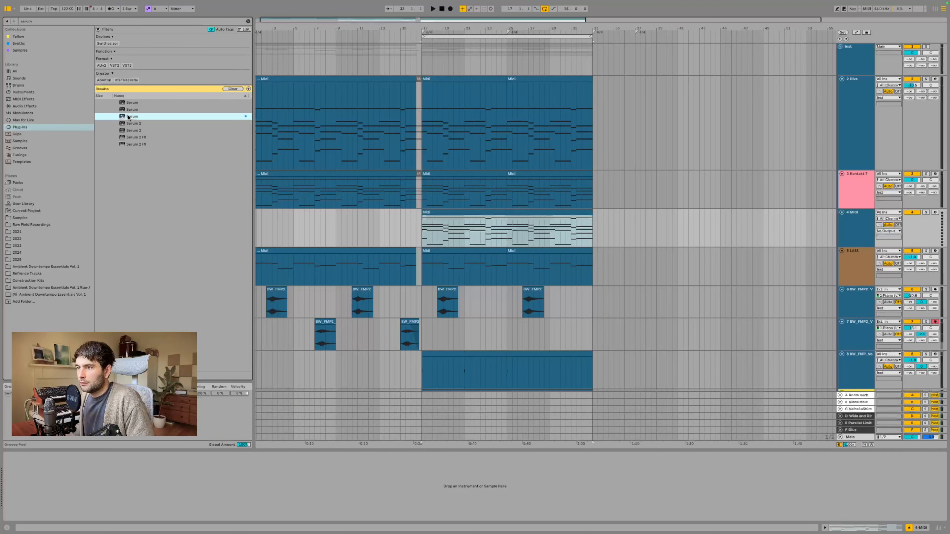
pyautogui.doubleClick(153, 119)
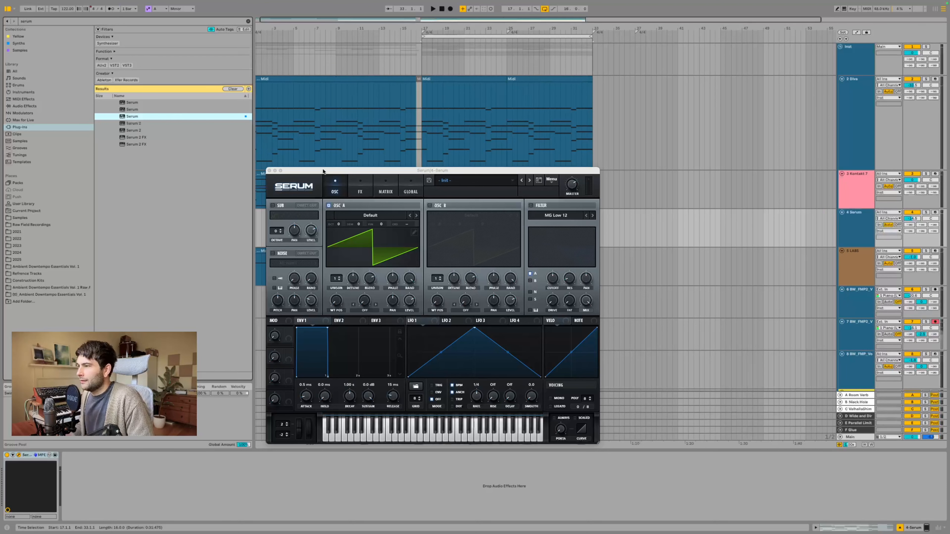
pyautogui.moveTo(323, 171); pyautogui.dragTo(256, 253)
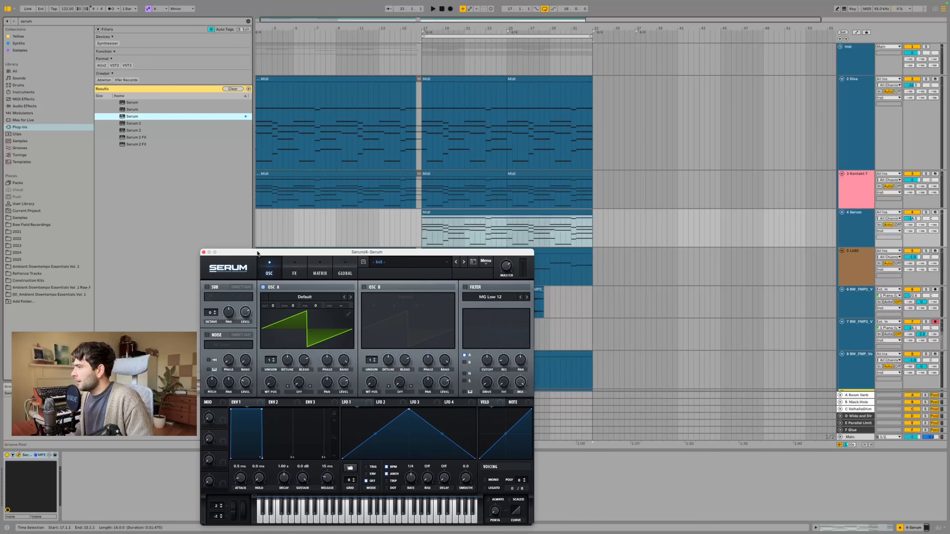
# Step: Solo the Serum track and load the BTD_PD_Interstellar preset from the user bank Basic Wavez, Dreams Vol. 1
pyautogui.click(927, 213)
pyautogui.moveTo(342, 252); pyautogui.dragTo(237, 213)
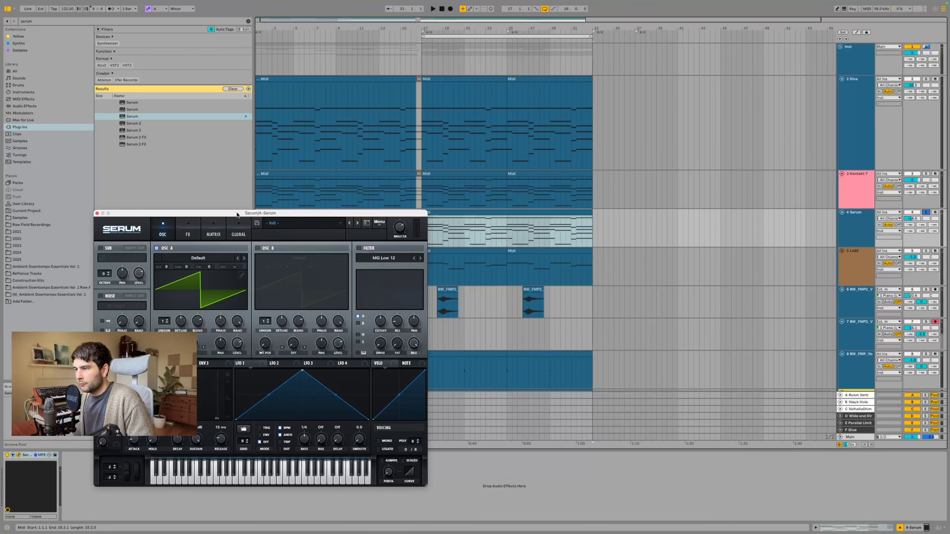
pyautogui.click(274, 224)
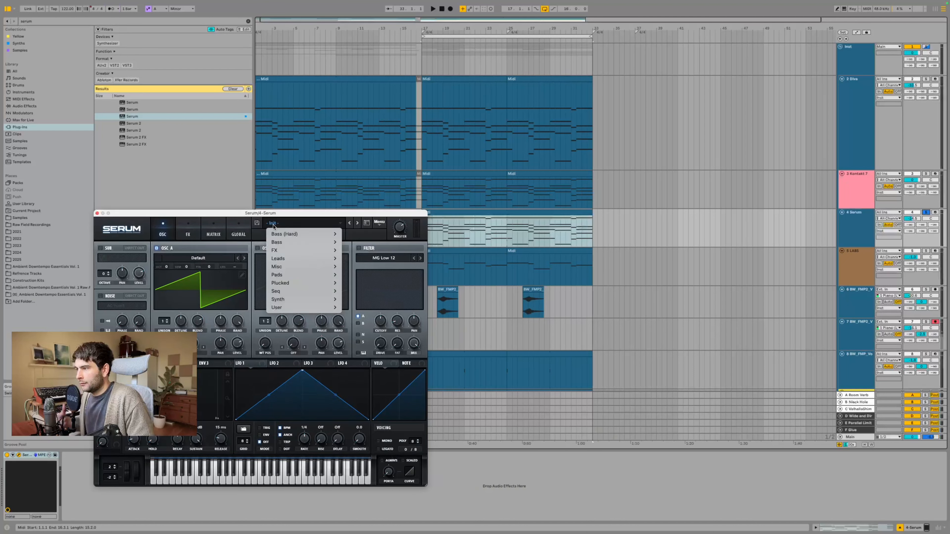
pyautogui.moveTo(305, 308)
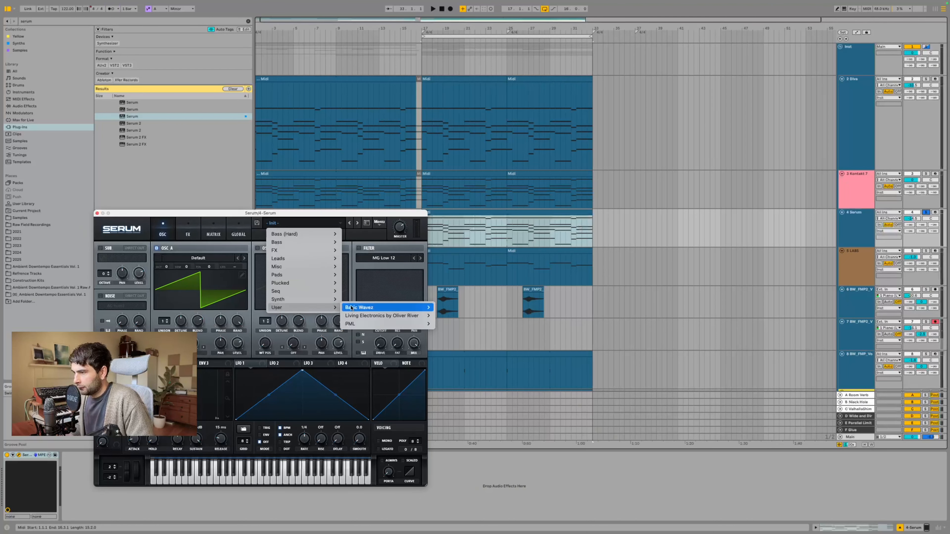
pyautogui.moveTo(379, 310)
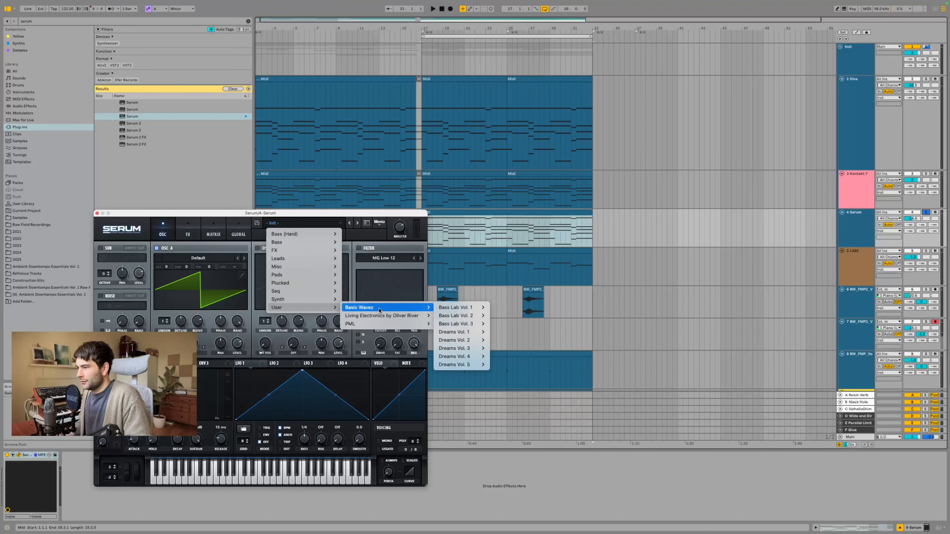
pyautogui.moveTo(468, 335)
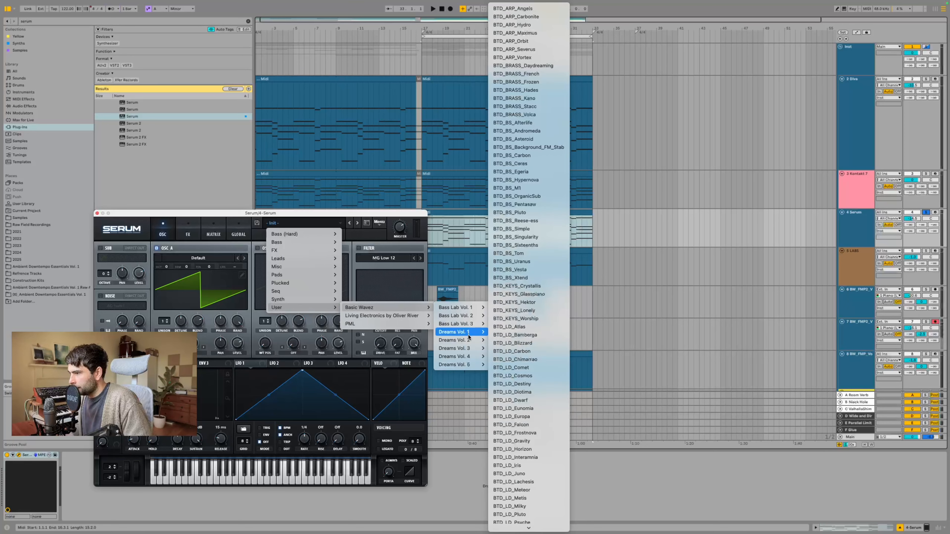
pyautogui.scroll(-5, 537, 453)
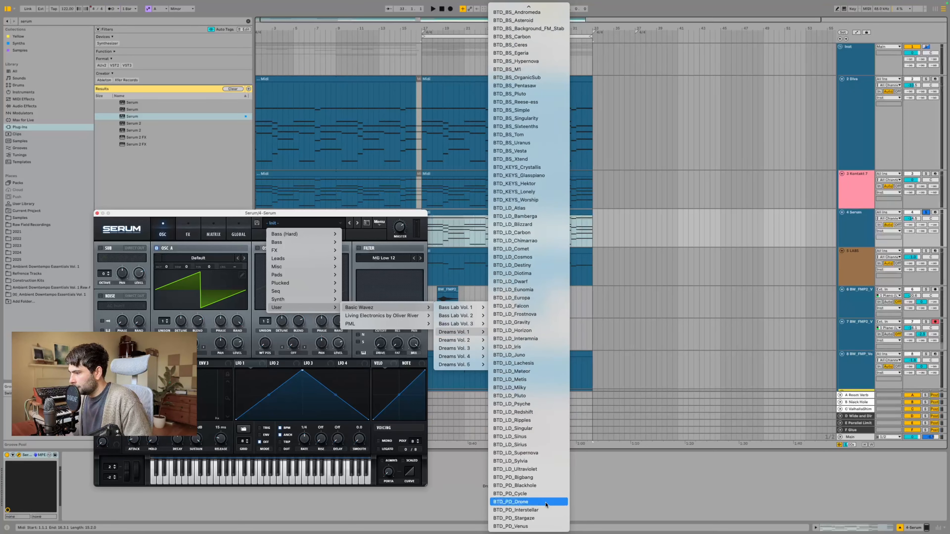
pyautogui.click(546, 510)
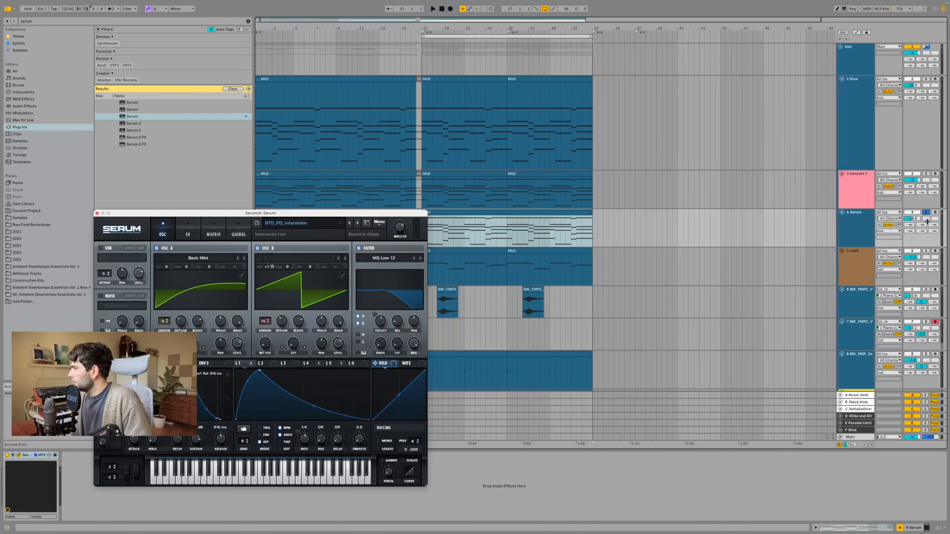
pyautogui.moveTo(355, 216); pyautogui.dragTo(287, 96)
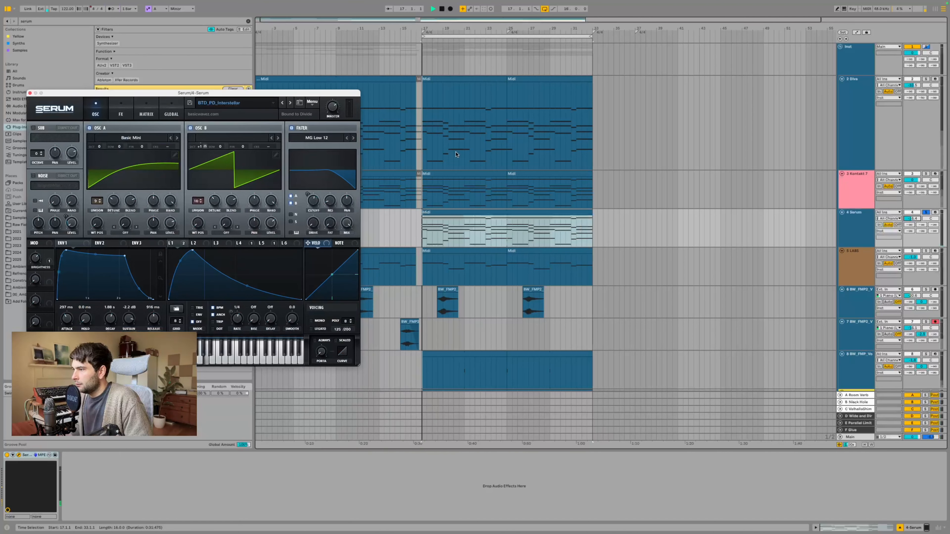
# Step: Audition the soloed pad from bar 17, lower Serum's filter cutoff to about 100 Hz and adjust the track's volume
pyautogui.press('space')
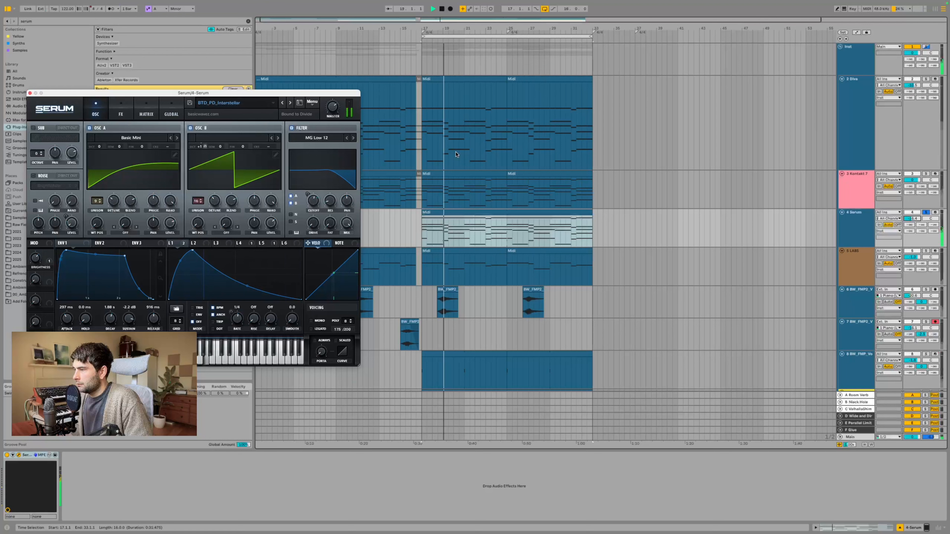
pyautogui.press('space')
pyautogui.moveTo(315, 205); pyautogui.dragTo(314, 224)
pyautogui.press('space')
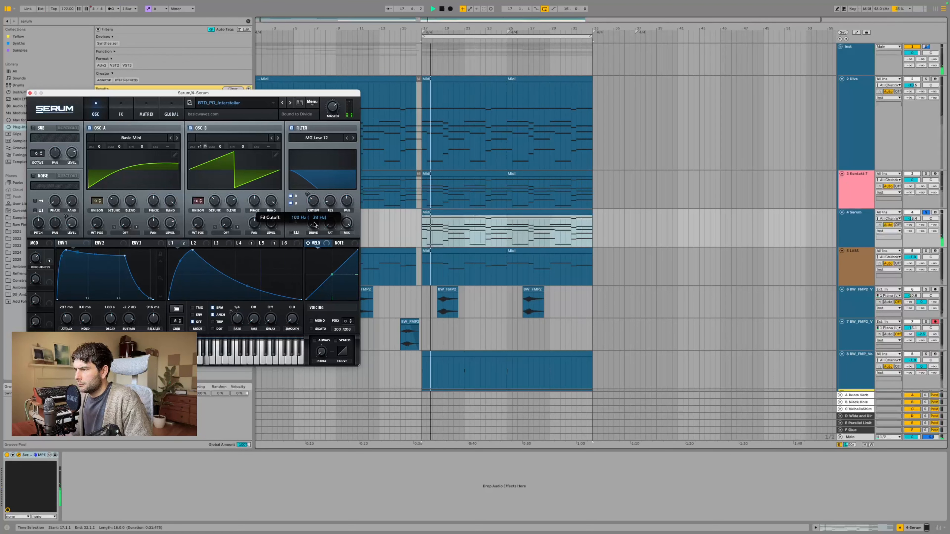
pyautogui.moveTo(912, 219); pyautogui.dragTo(912, 218)
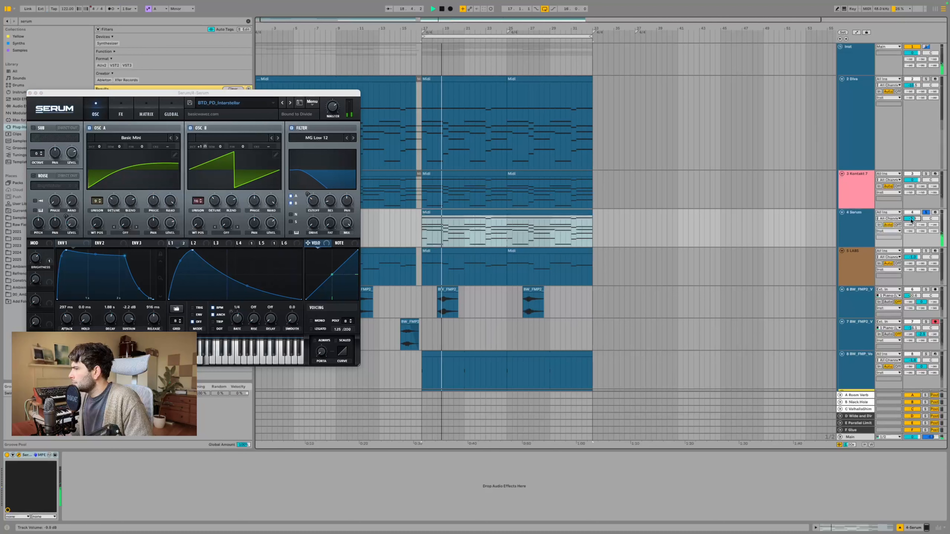
# Step: Copy the ShaperBox 3 effect from the Diva track onto the Serum track
pyautogui.press('Up')
pyautogui.press('Up')
pyautogui.moveTo(306, 456); pyautogui.dragTo(453, 239)
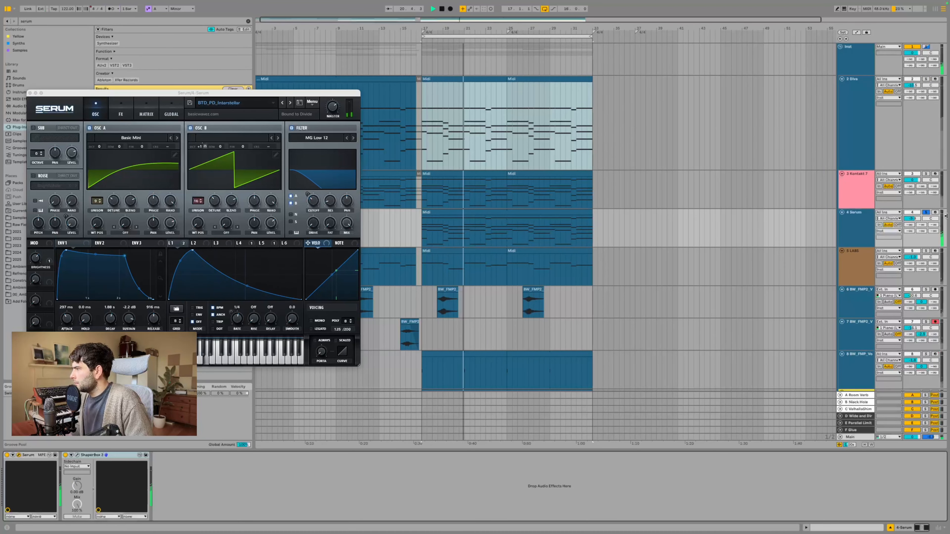
# Step: Unsolo the Serum track and balance its volume against the full arrangement
pyautogui.click(926, 212)
pyautogui.moveTo(912, 219); pyautogui.dragTo(912, 206)
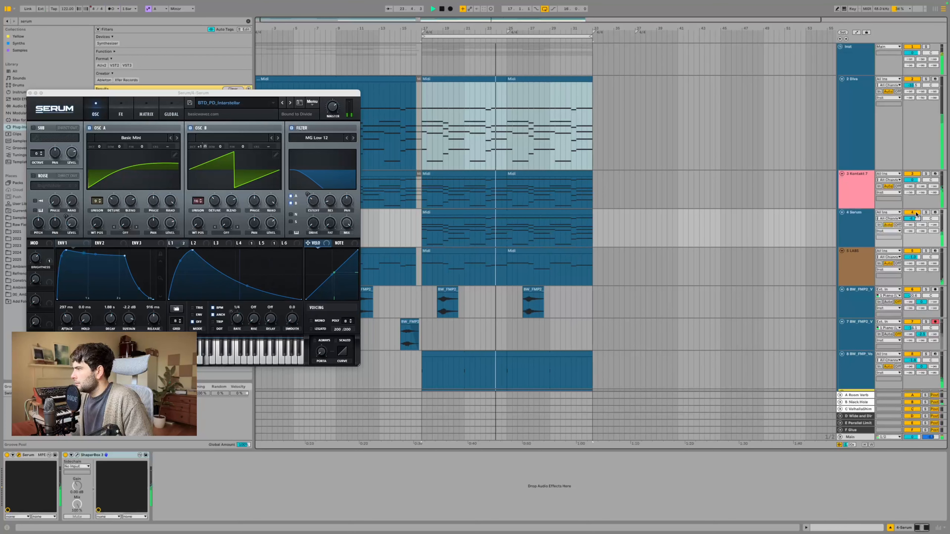
pyautogui.click(916, 213)
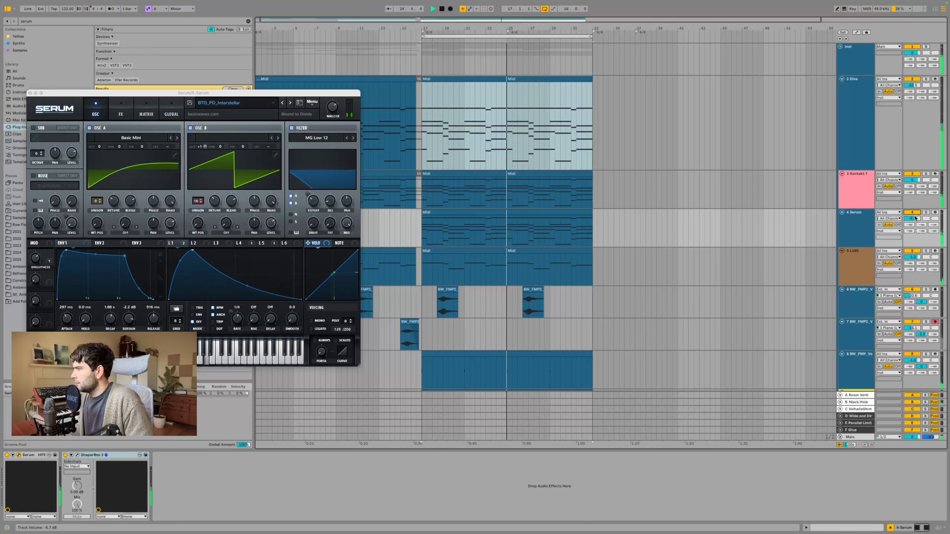
pyautogui.doubleClick(913, 218)
# Step: Lower Serum's filter cutoff and draw a Fil Cutoff automation rise from bar 23 to a peak at bar 25
pyautogui.click(312, 201)
pyautogui.moveTo(313, 202)
pyautogui.mouseDown()
pyautogui.moveTo(315, 192)
pyautogui.moveTo(308, 217)
pyautogui.mouseUp()
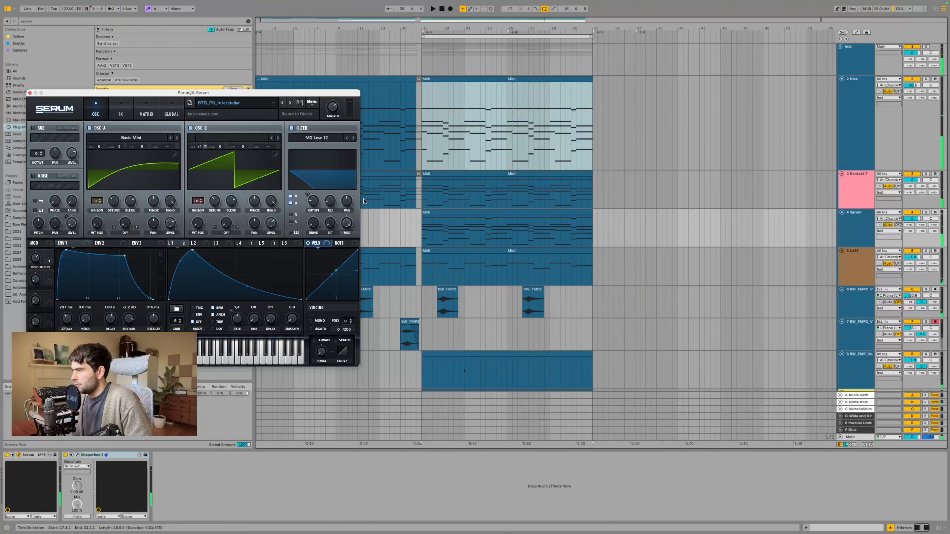
pyautogui.press('a')
pyautogui.press('space')
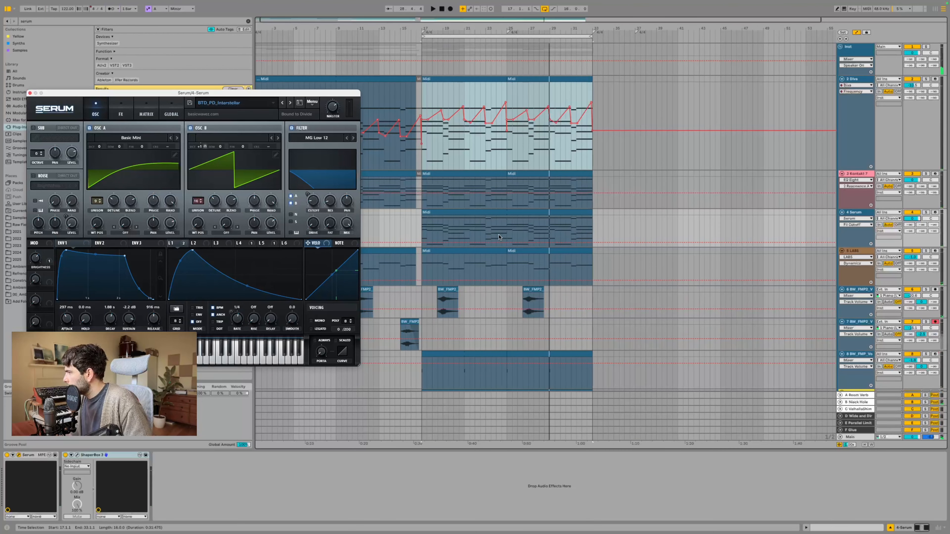
pyautogui.click(485, 243)
pyautogui.moveTo(508, 242); pyautogui.dragTo(509, 239)
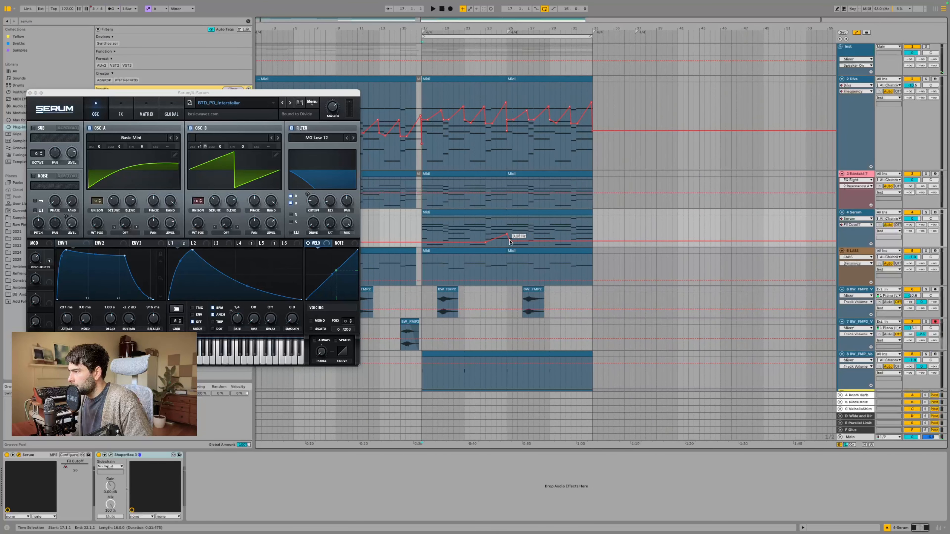
# Step: Reshape Serum's Fil Cutoff automation around the bar 25 peak, with the curve falling back by about bar 26
pyautogui.rightClick(499, 223)
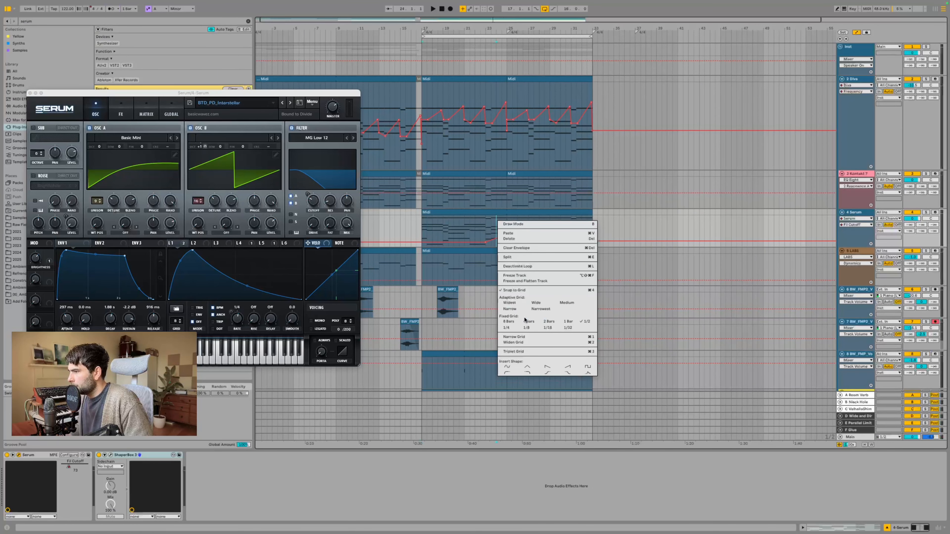
pyautogui.click(475, 233)
pyautogui.press('space')
pyautogui.moveTo(482, 235); pyautogui.dragTo(520, 244)
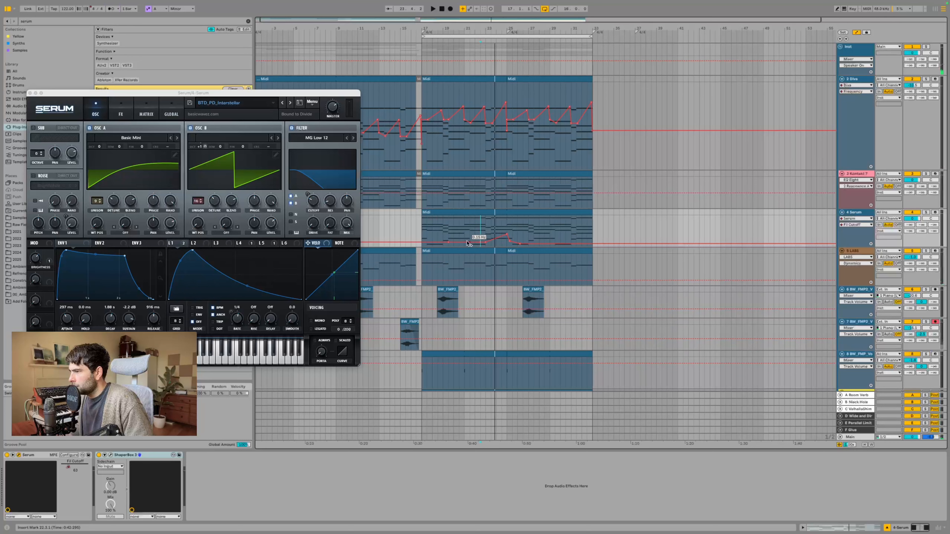
# Step: Play the section from bar 19 and lower the Serum track's volume
pyautogui.click(441, 231)
pyautogui.press('space')
pyautogui.moveTo(912, 219); pyautogui.dragTo(912, 229)
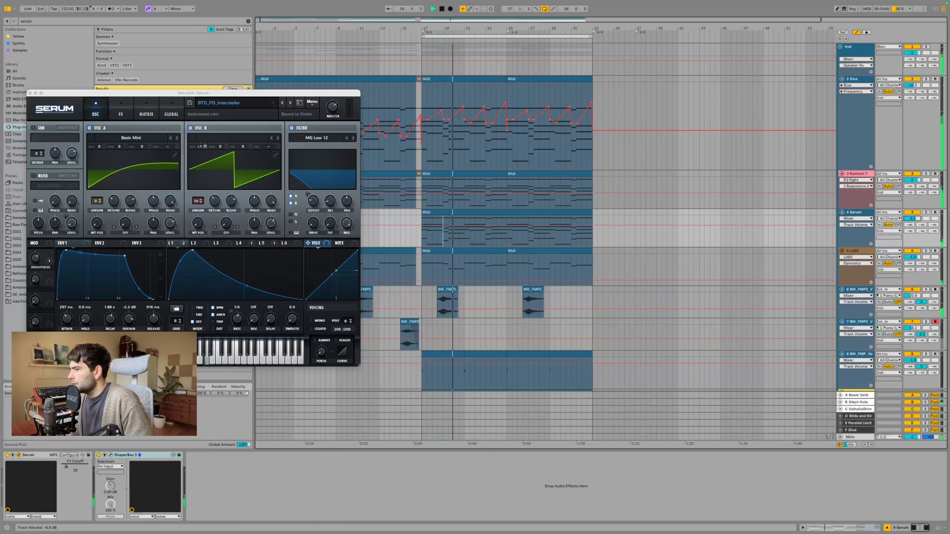
# Step: Hide the plug-in window, solo the Serum track and add EQ Eight after ShaperBox 3
pyautogui.press('alt+super+p')
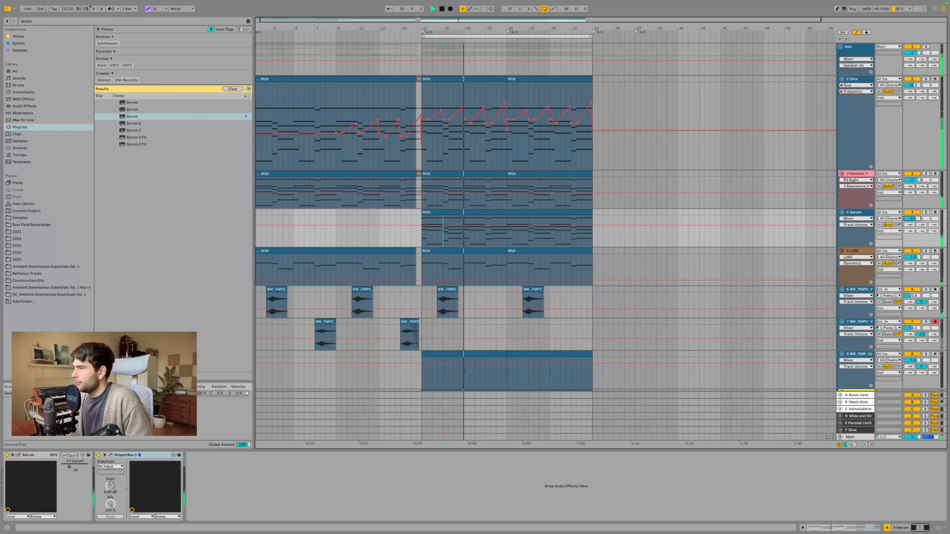
pyautogui.click(926, 213)
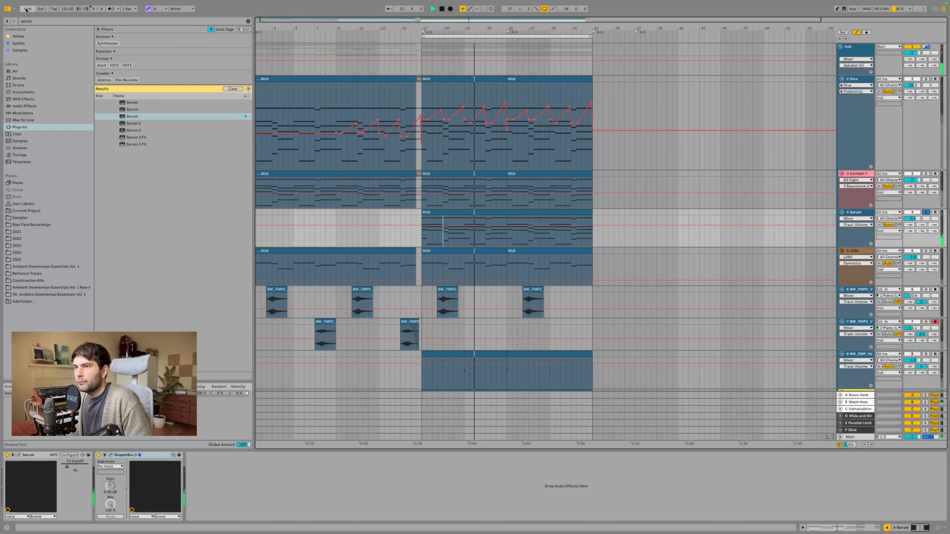
pyautogui.press('super+f')
pyautogui.write('eq')
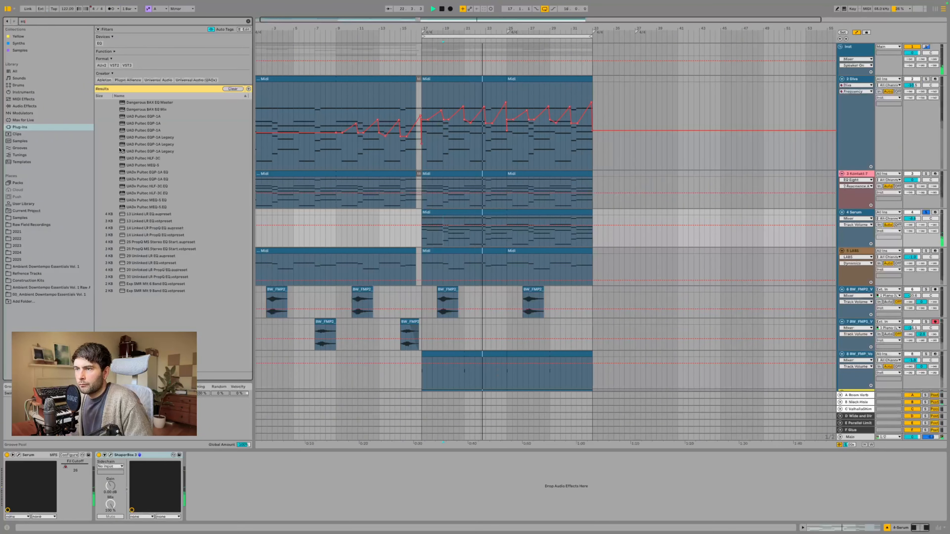
pyautogui.click(24, 106)
pyautogui.moveTo(116, 94); pyautogui.dragTo(296, 486)
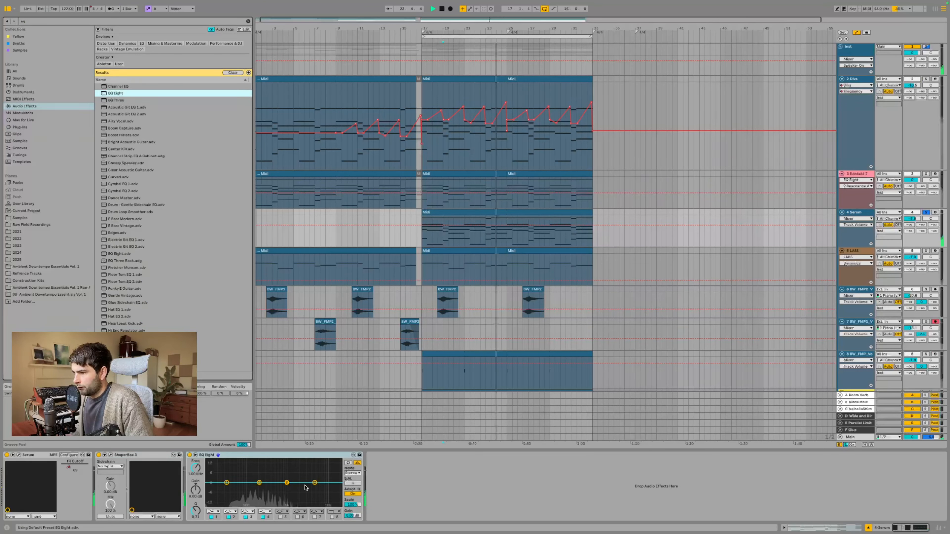
# Step: Set EQ Eight's first band to a low cut and sweep a narrow 14 dB boost on band 3 near 800 Hz
pyautogui.click(213, 511)
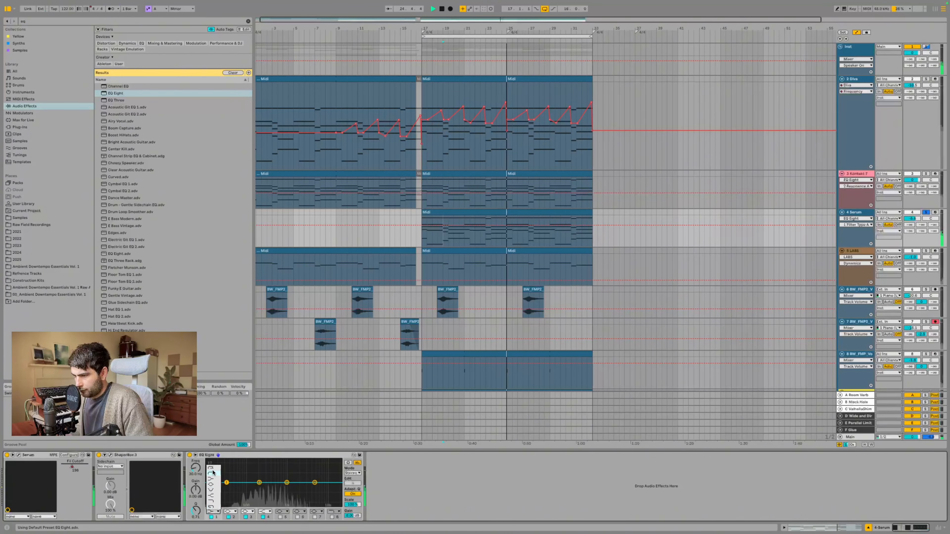
pyautogui.click(213, 473)
pyautogui.moveTo(226, 487); pyautogui.dragTo(285, 462)
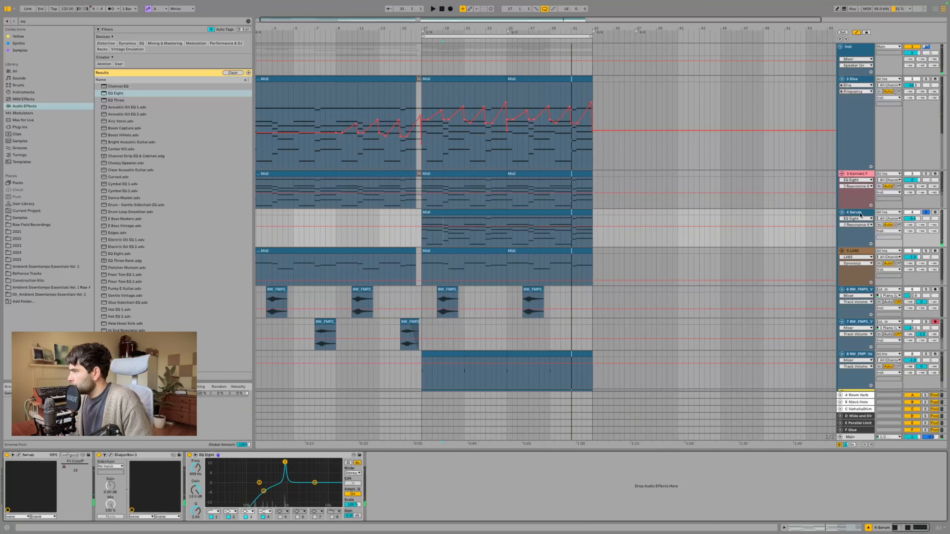
# Step: Show the Serum track's Fil Cutoff automation and raise its flat level after bar 26 while playing the soloed track from bar 23
pyautogui.press('a')
pyautogui.press('a')
pyautogui.click(855, 219)
pyautogui.click(856, 232)
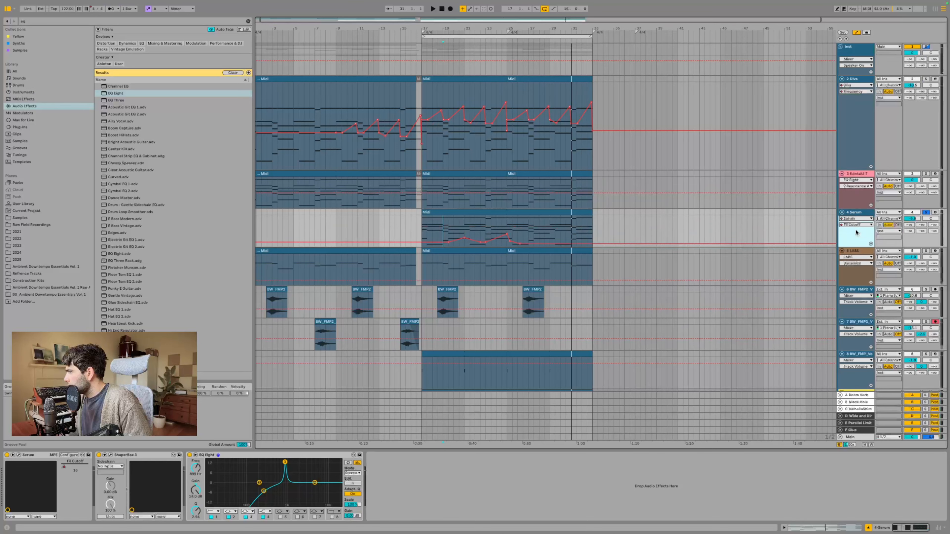
pyautogui.click(508, 222)
pyautogui.click(487, 224)
pyautogui.press('space')
pyautogui.moveTo(520, 244); pyautogui.dragTo(520, 241)
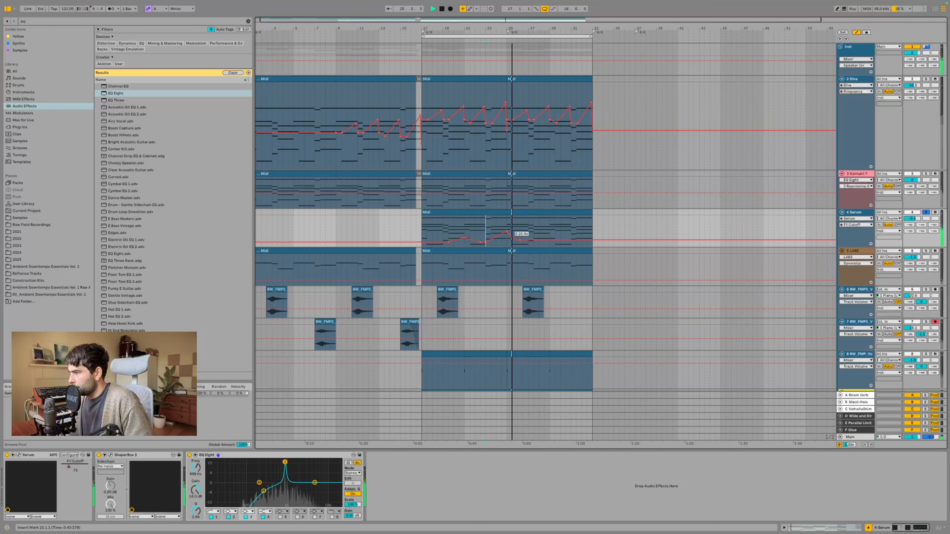
pyautogui.moveTo(522, 241); pyautogui.dragTo(522, 238)
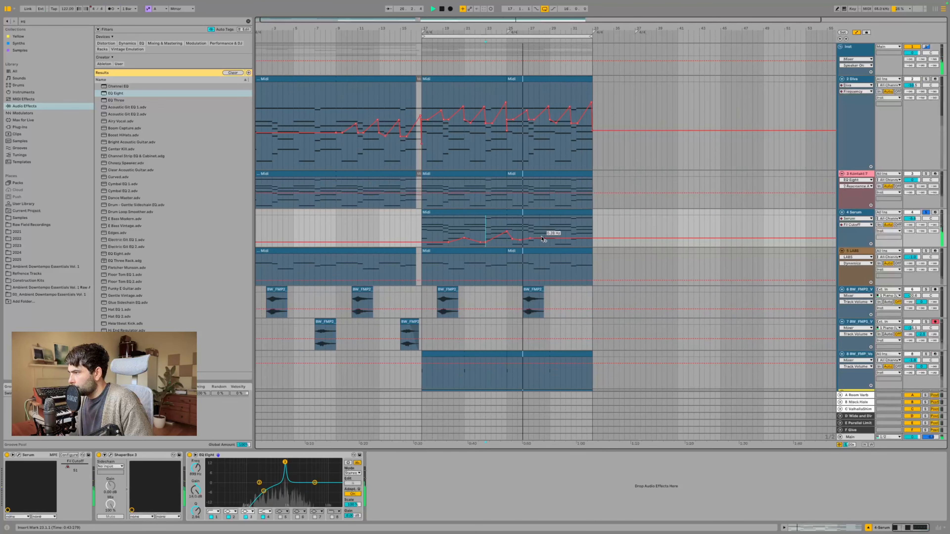
# Step: Turn EQ Eight's band 3 on the Serum track into a cut of about -6.3 dB and add soothe2 after EQ Eight
pyautogui.moveTo(196, 490); pyautogui.dragTo(196, 528)
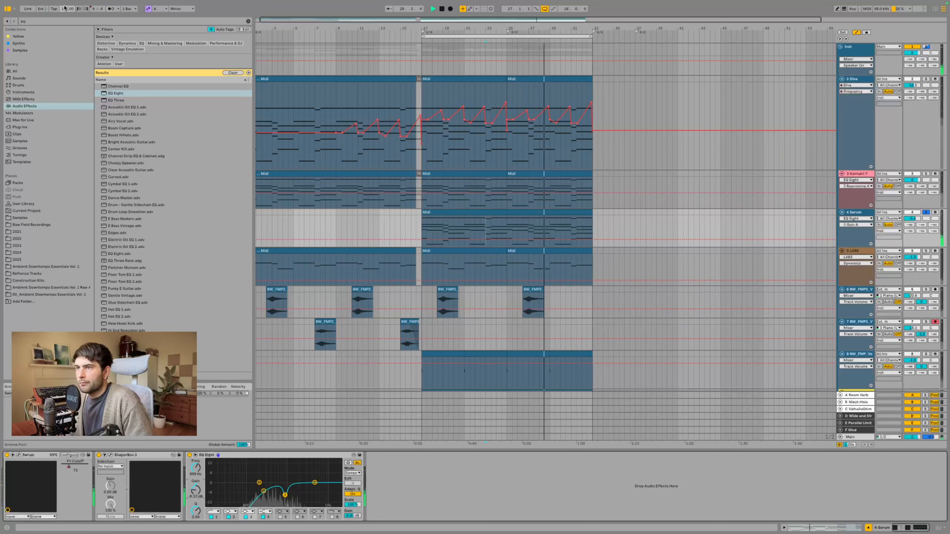
pyautogui.press('space')
pyautogui.click(45, 20)
pyautogui.write('sooth')
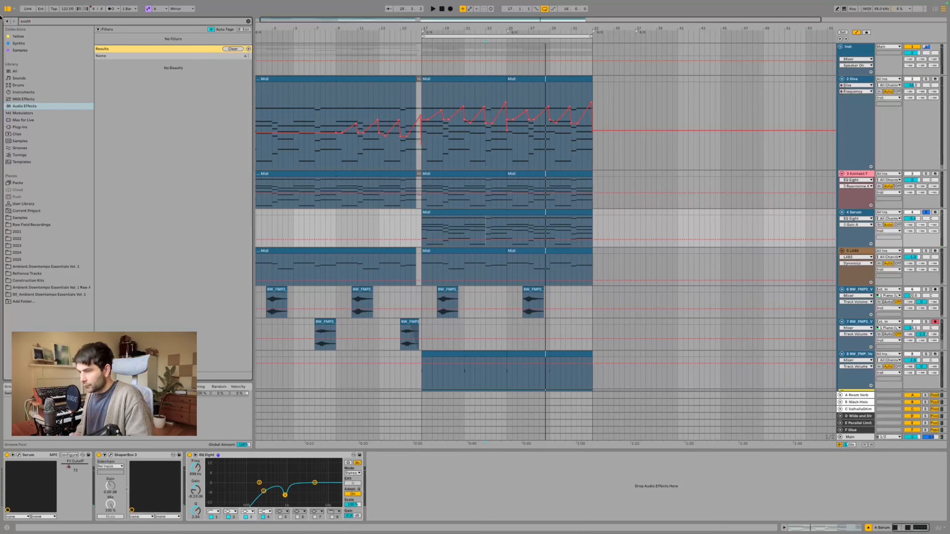
pyautogui.click(28, 127)
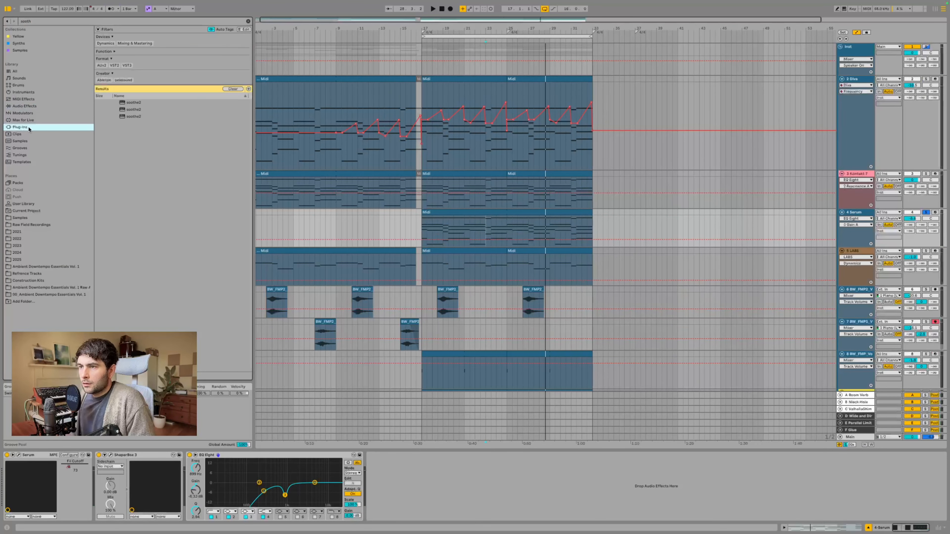
pyautogui.click(167, 117)
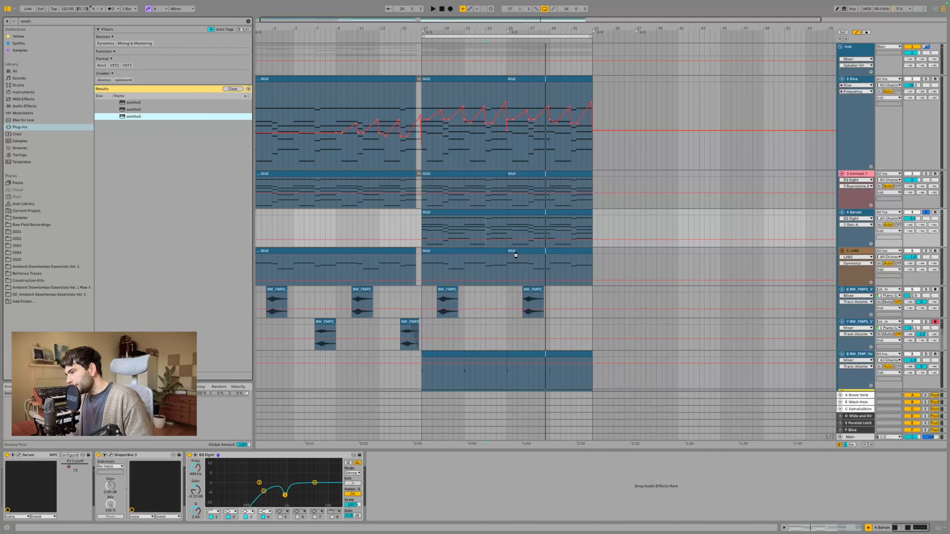
pyautogui.moveTo(516, 255); pyautogui.dragTo(396, 486)
pyautogui.moveTo(279, 99); pyautogui.dragTo(581, 292)
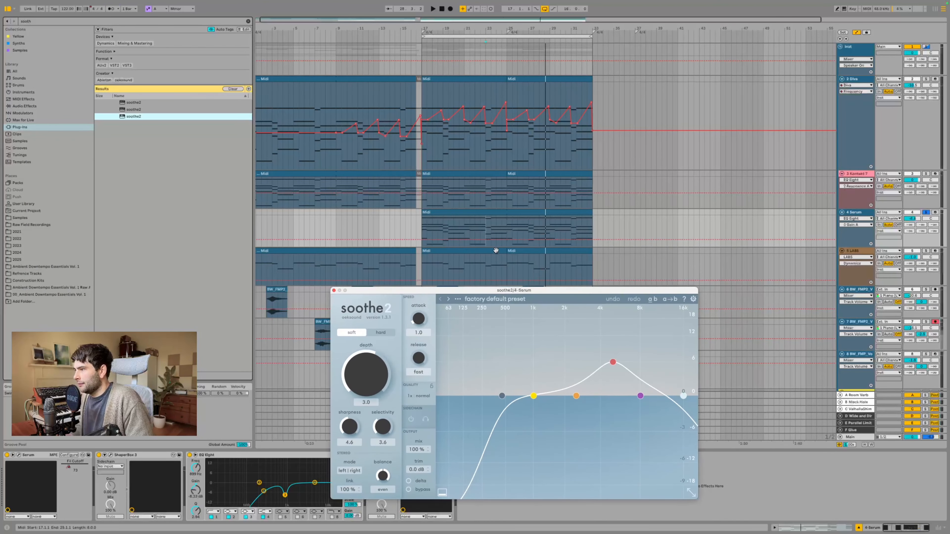
# Step: During playback, set soothe2's depth to 4.8, move its low cut lower and raise band 1 by 2.1 dB near 1.1 kHz
pyautogui.click(492, 225)
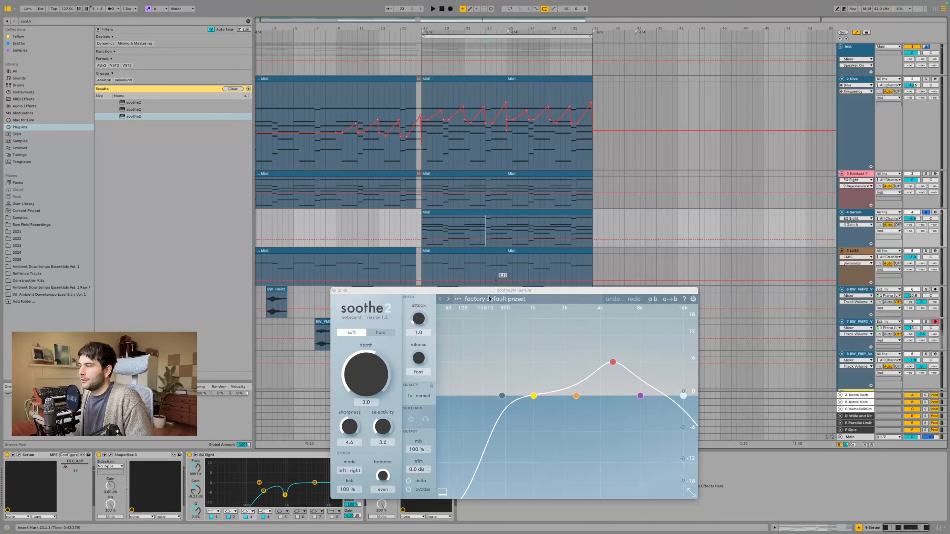
pyautogui.moveTo(490, 292); pyautogui.dragTo(281, 152)
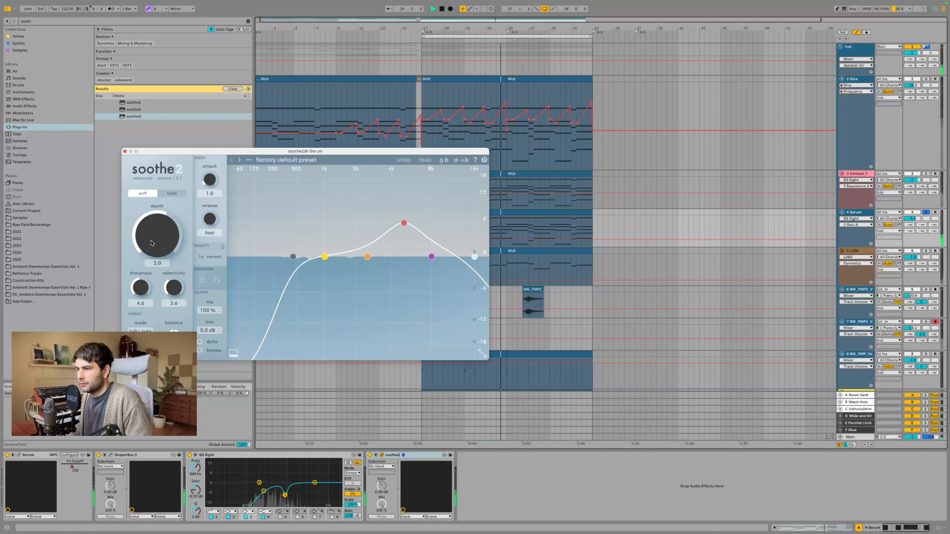
pyautogui.moveTo(152, 243); pyautogui.dragTo(153, 229)
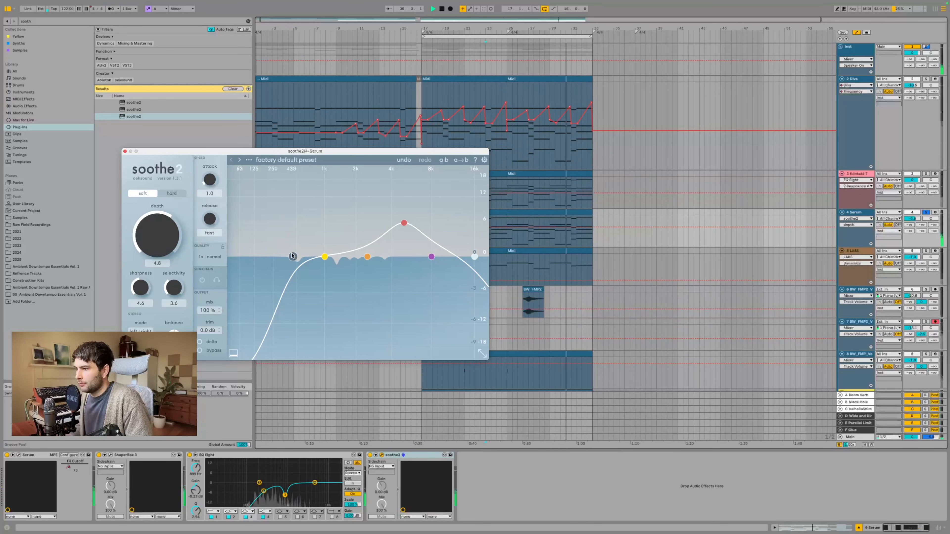
pyautogui.moveTo(325, 257); pyautogui.dragTo(325, 245)
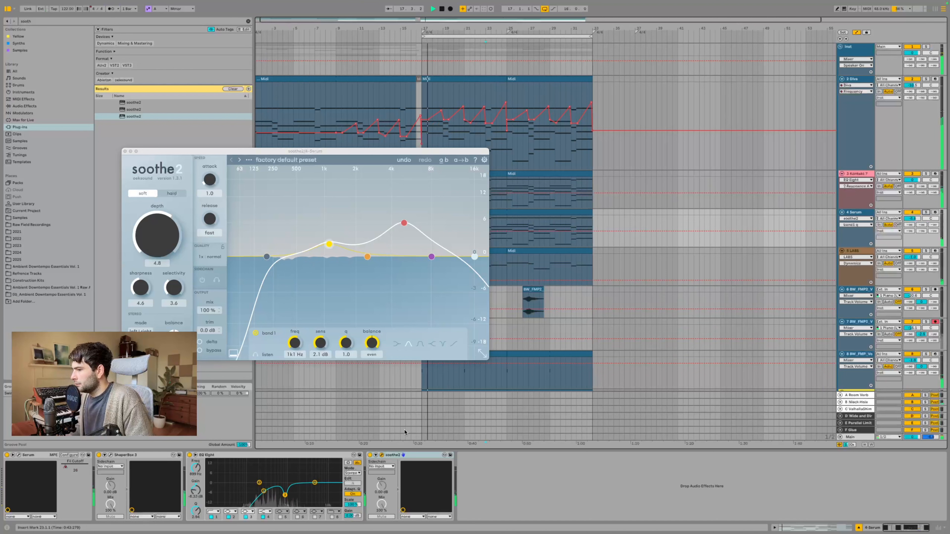
pyautogui.click(125, 151)
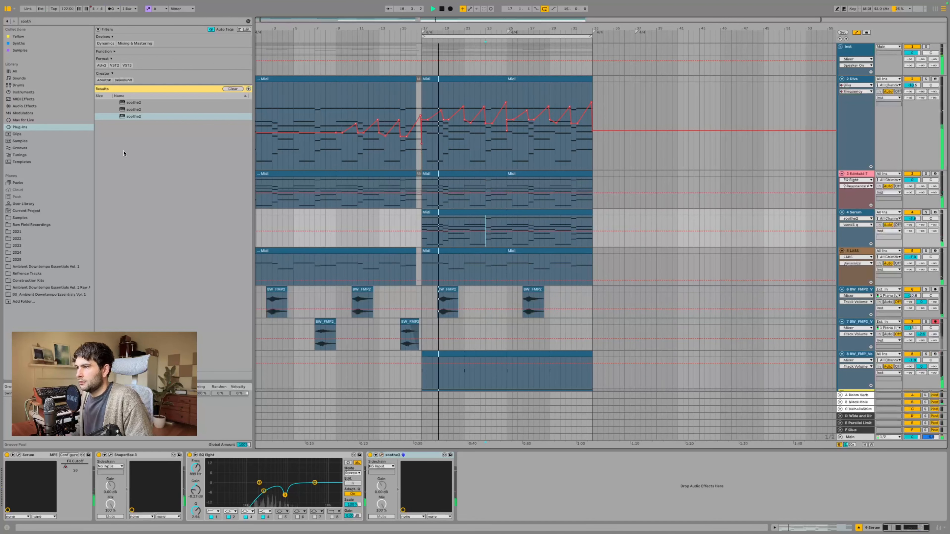
# Step: Duplicate track 7's vocal FX passage from the first 16 bars so that it repeats from bar 17
pyautogui.click(869, 266)
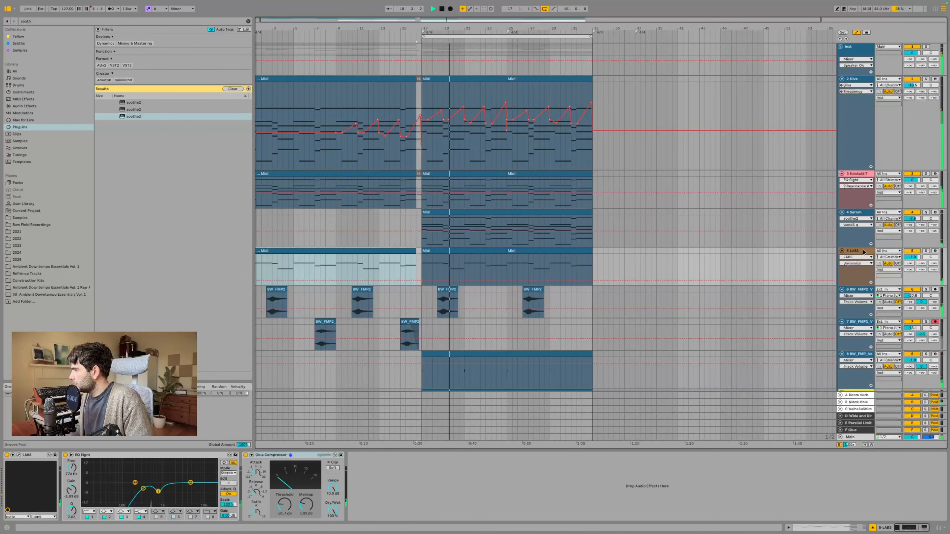
pyautogui.scroll(-8, 798, 272)
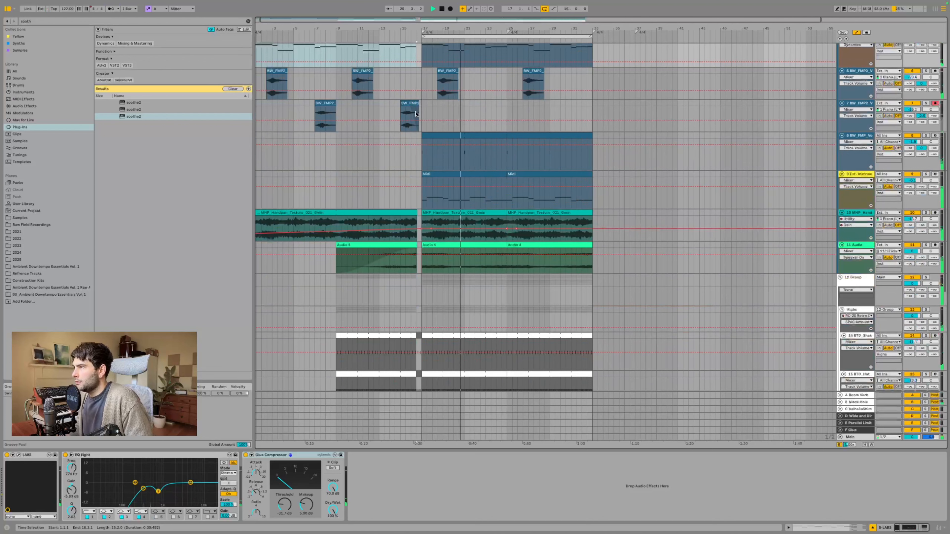
pyautogui.moveTo(421, 110); pyautogui.dragTo(229, 105)
pyautogui.press('super+d')
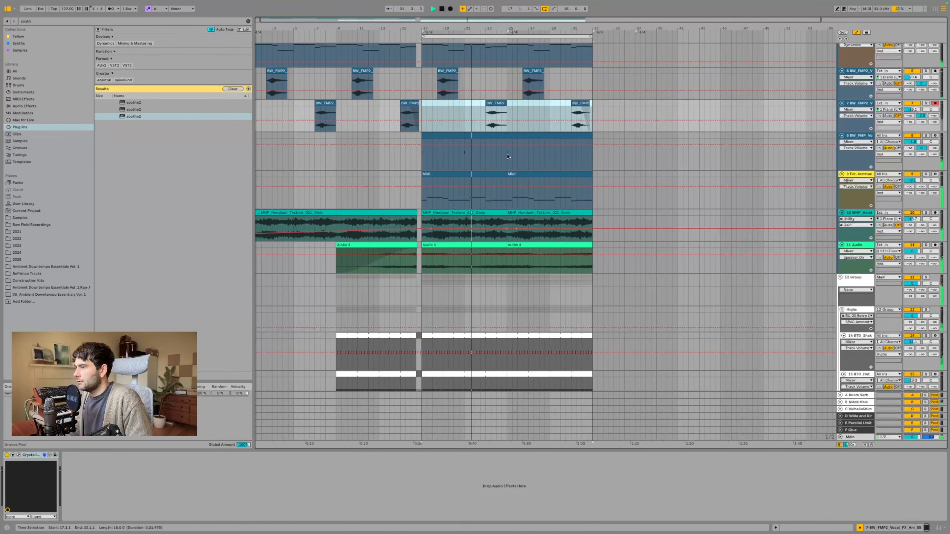
# Step: Lower the volume of the 13 PercLoop track while the section plays
pyautogui.scroll(-9, 534, 237)
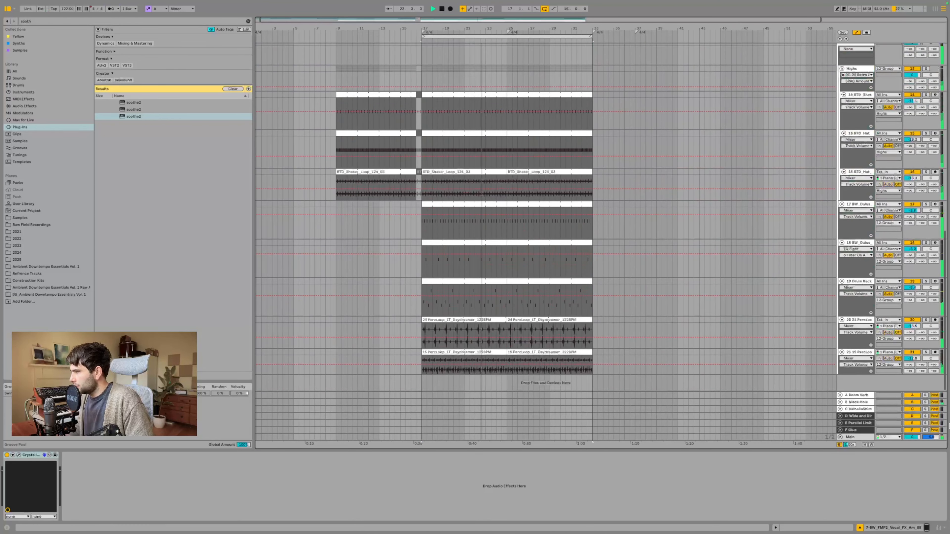
pyautogui.moveTo(908, 361); pyautogui.dragTo(908, 377)
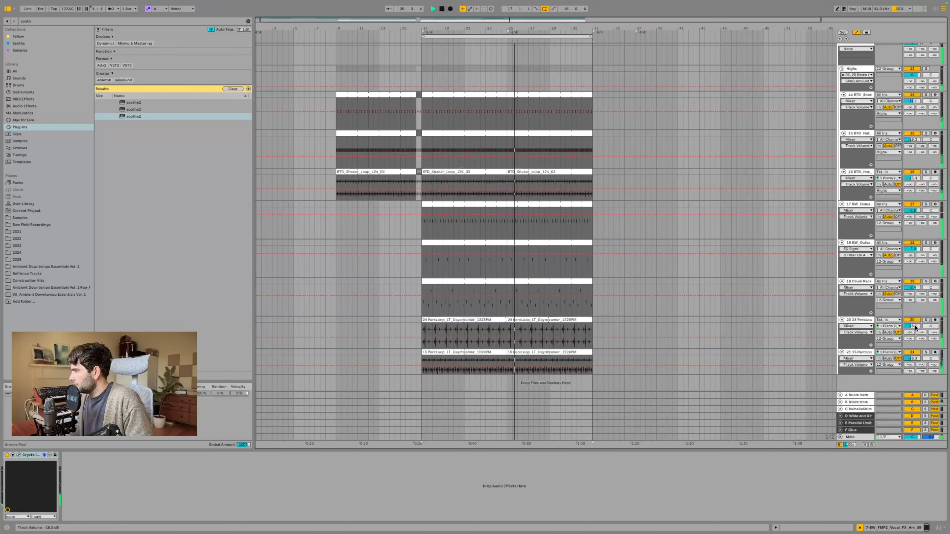
pyautogui.scroll(10, 653, 296)
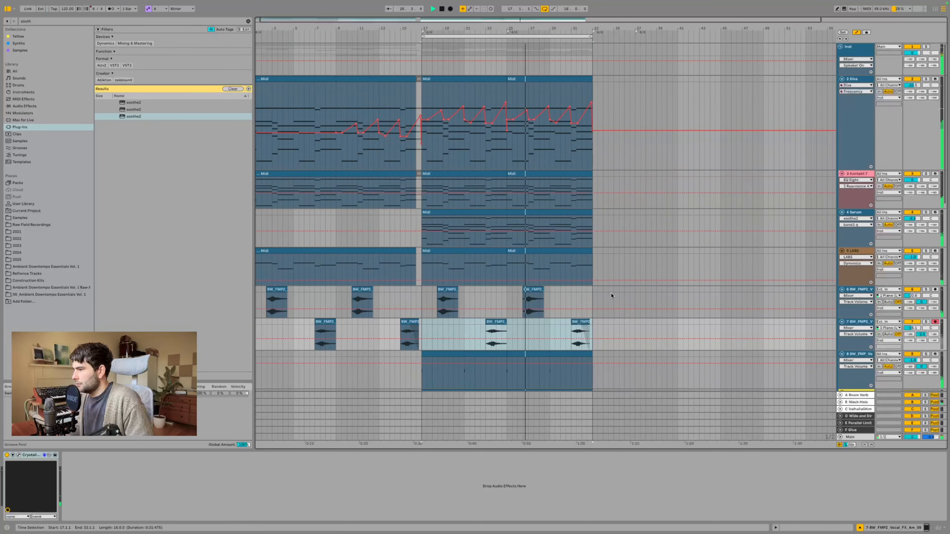
pyautogui.scroll(-8, 611, 296)
pyautogui.scroll(-1, 612, 295)
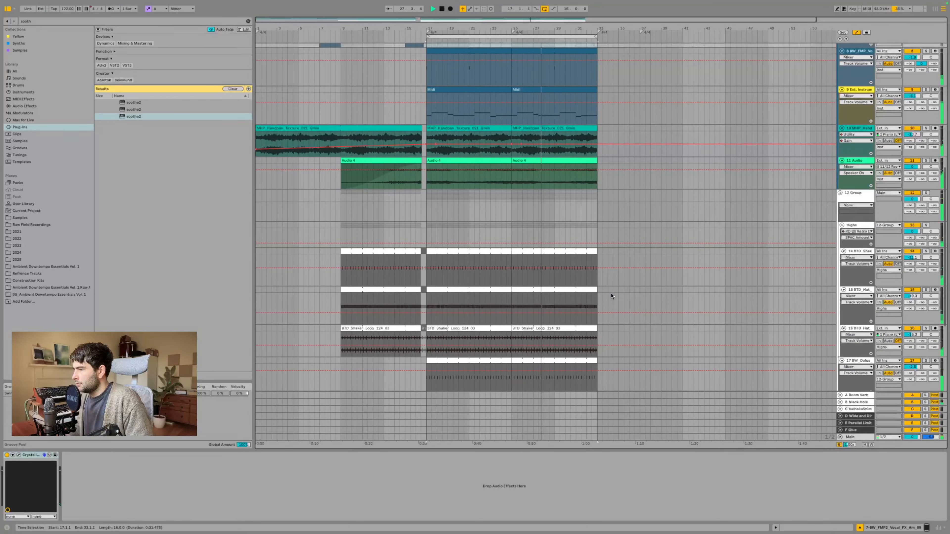
# Step: Select the kick clip starting at bar 17 on track 17, solo the kick track and play it
pyautogui.click(860, 251)
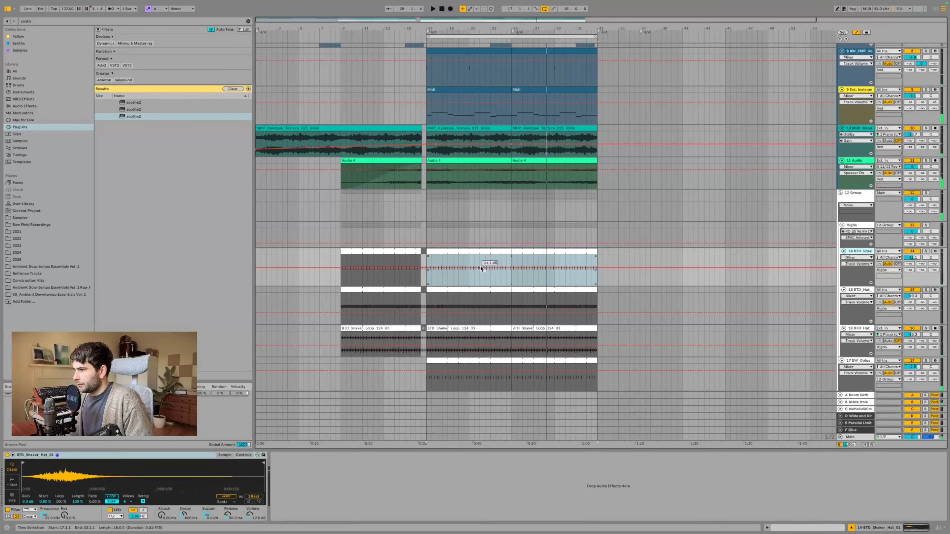
pyautogui.scroll(-5, 629, 288)
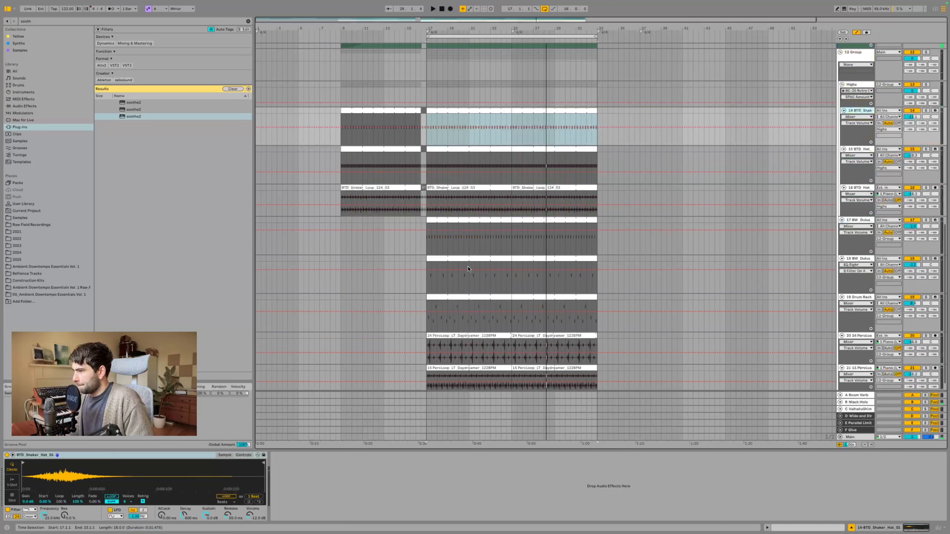
pyautogui.click(480, 218)
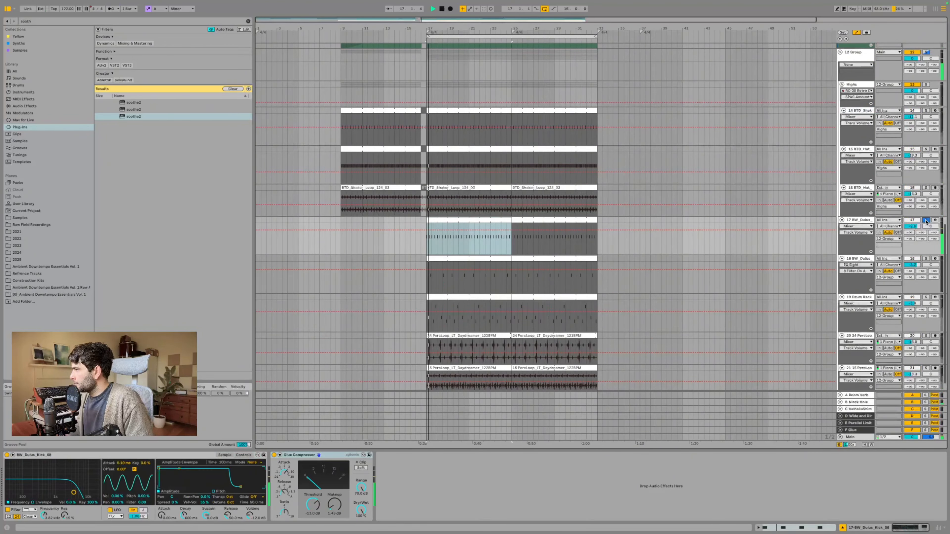
# Step: Search the plug-ins for "snap" and add Snapback to the kick track
pyautogui.click(46, 20)
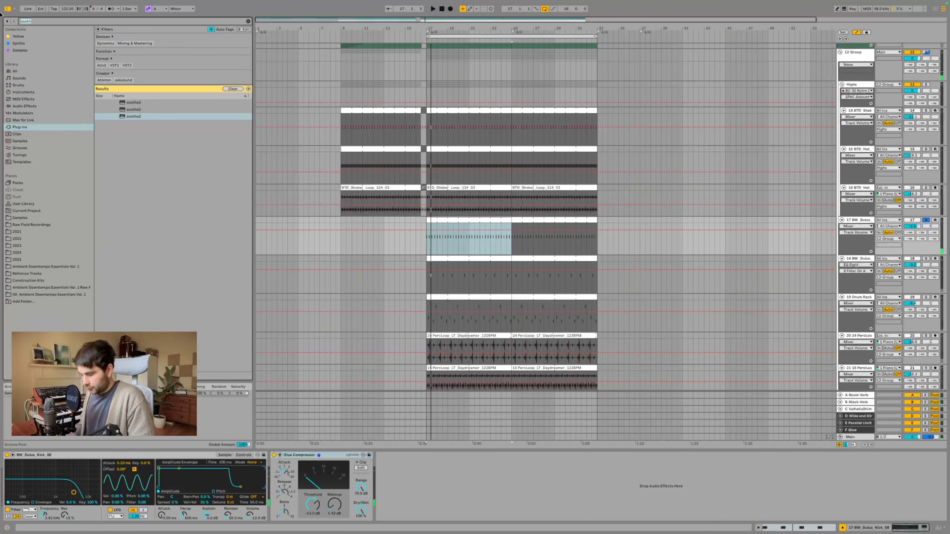
pyautogui.write('snap')
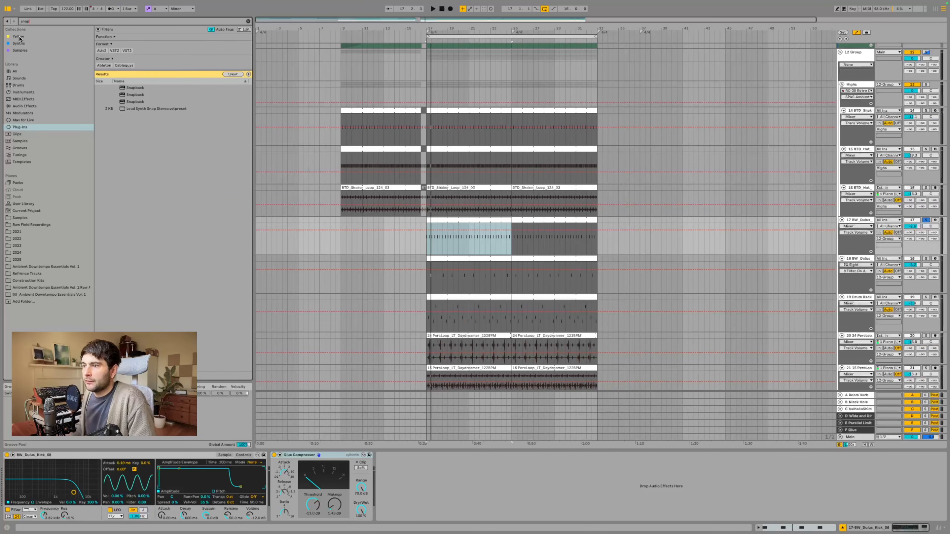
pyautogui.doubleClick(125, 101)
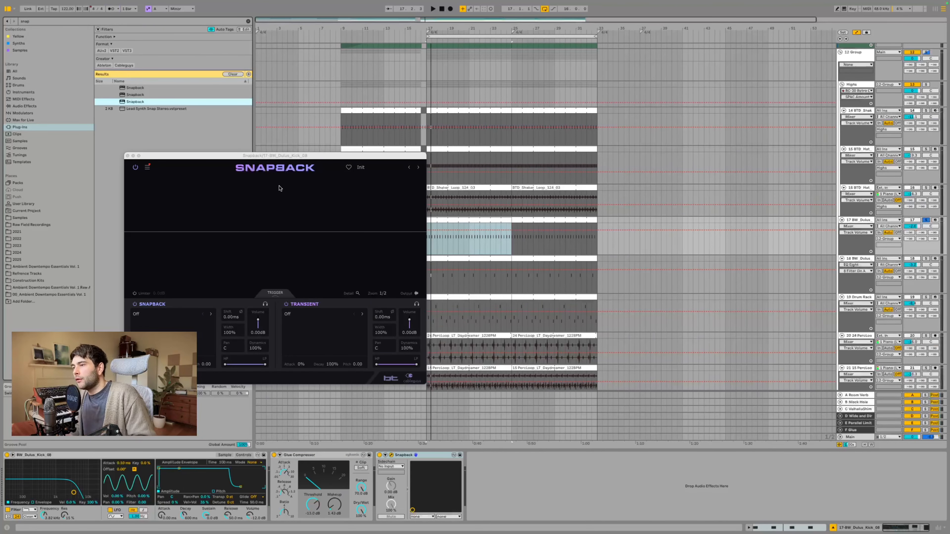
pyautogui.moveTo(283, 156); pyautogui.dragTo(434, 100)
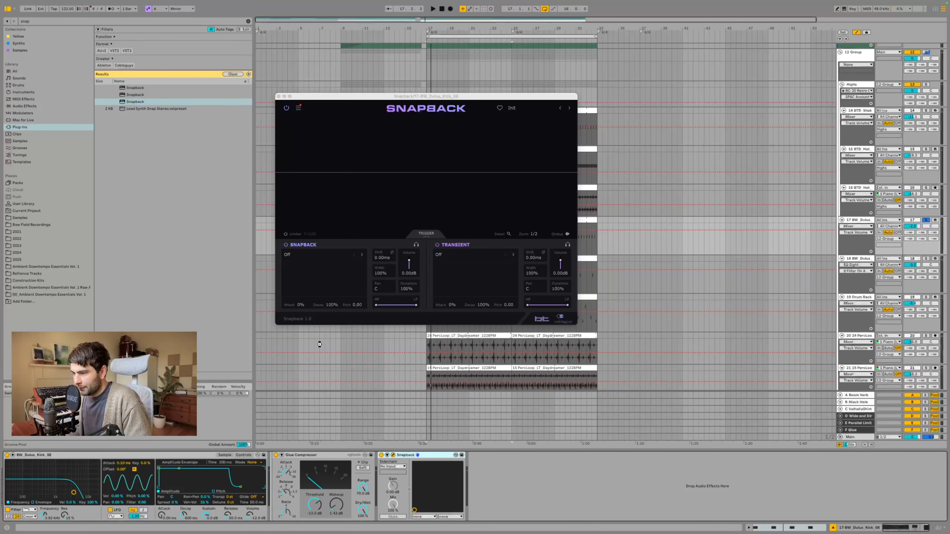
# Step: Load Mini Click 1 in Snapback at a volume of -4.28 dB, with the plug-in placed ahead of Glue Compressor
pyautogui.click(329, 256)
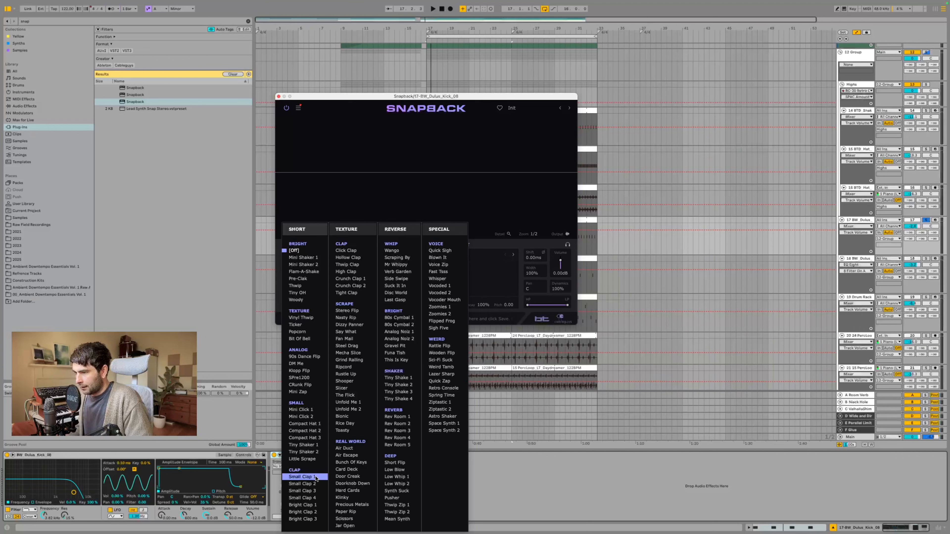
pyautogui.click(314, 411)
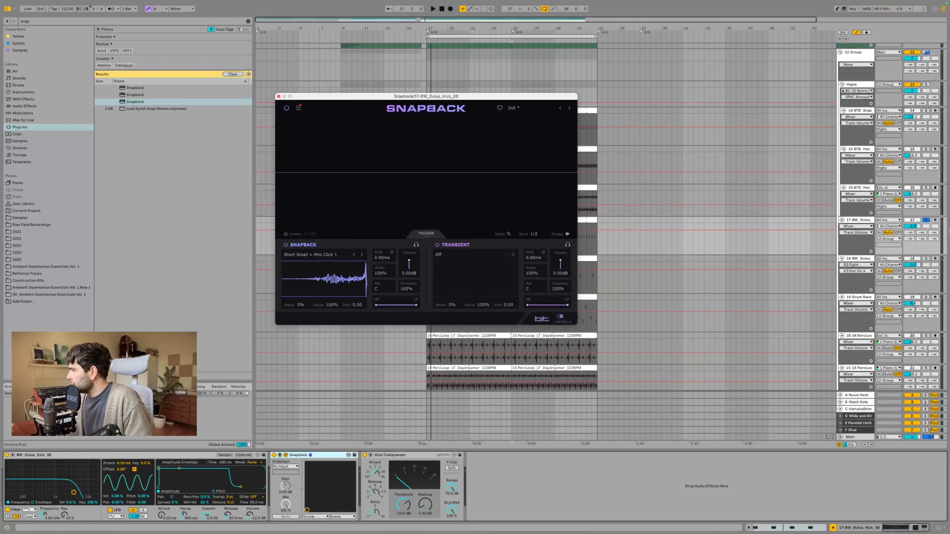
pyautogui.press('space')
pyautogui.moveTo(409, 262); pyautogui.dragTo(409, 270)
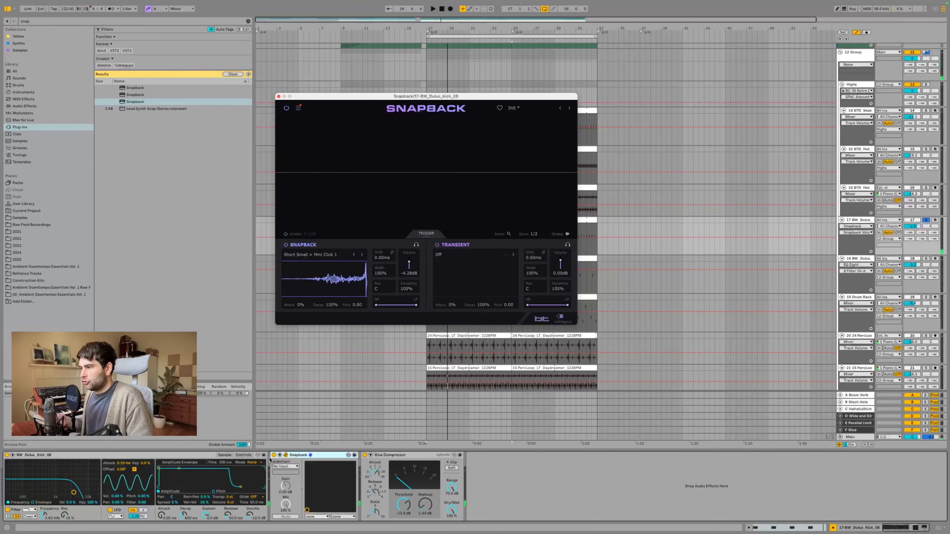
# Step: Compare the kick with Snapback off and on, and lower the click's low-pass filter to 7.72 kHz
pyautogui.press('space')
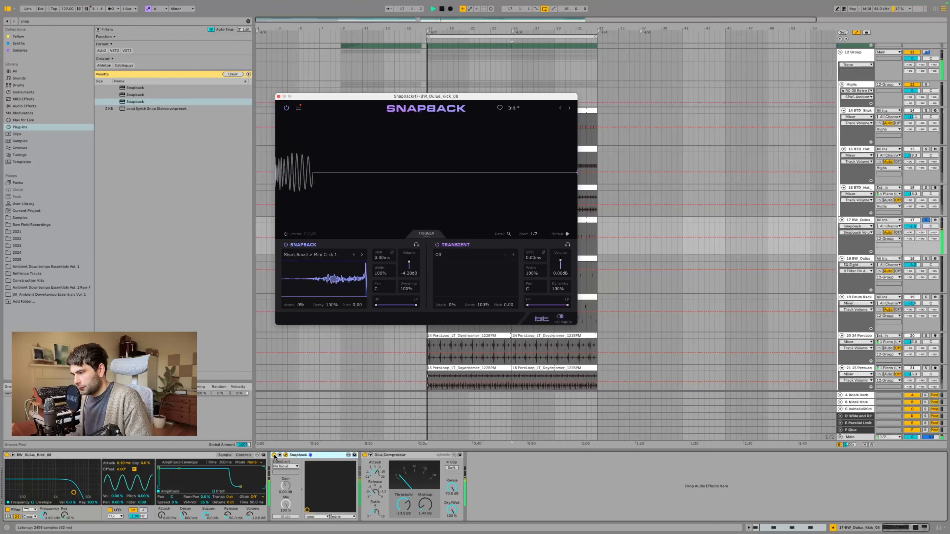
pyautogui.click(274, 456)
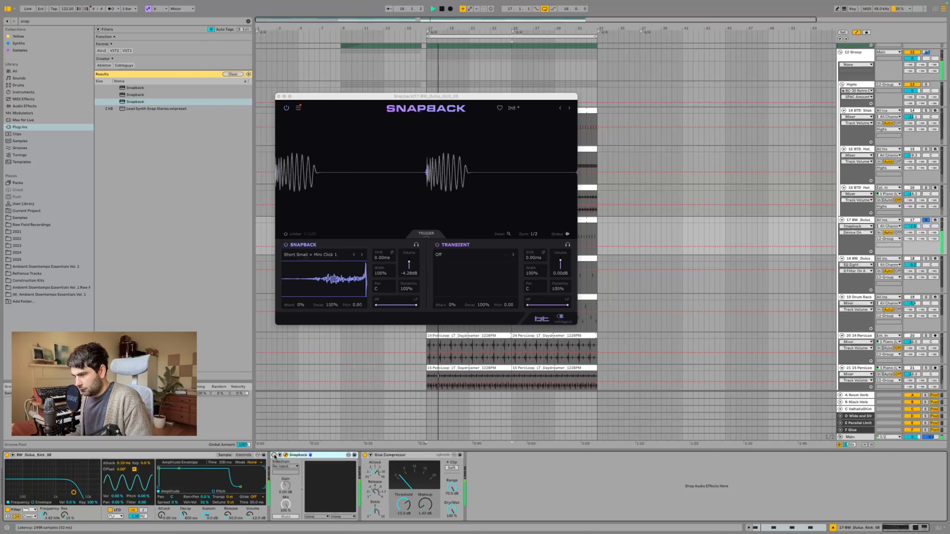
pyautogui.click(274, 456)
pyautogui.press('space')
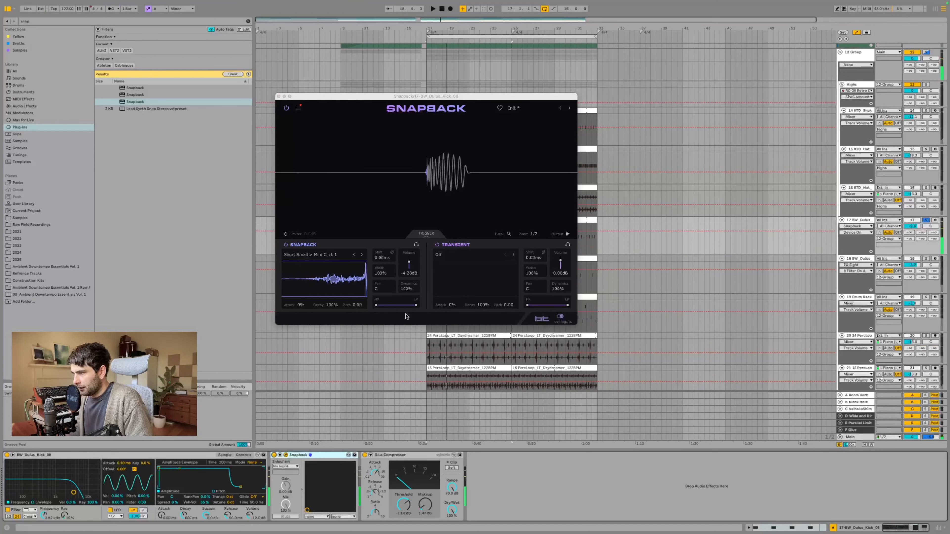
pyautogui.moveTo(416, 305); pyautogui.dragTo(411, 306)
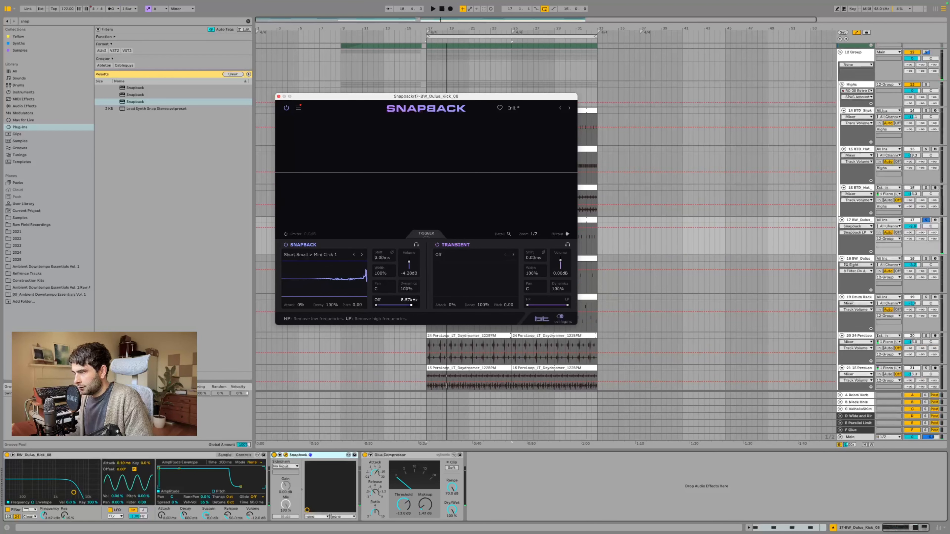
pyautogui.press('space')
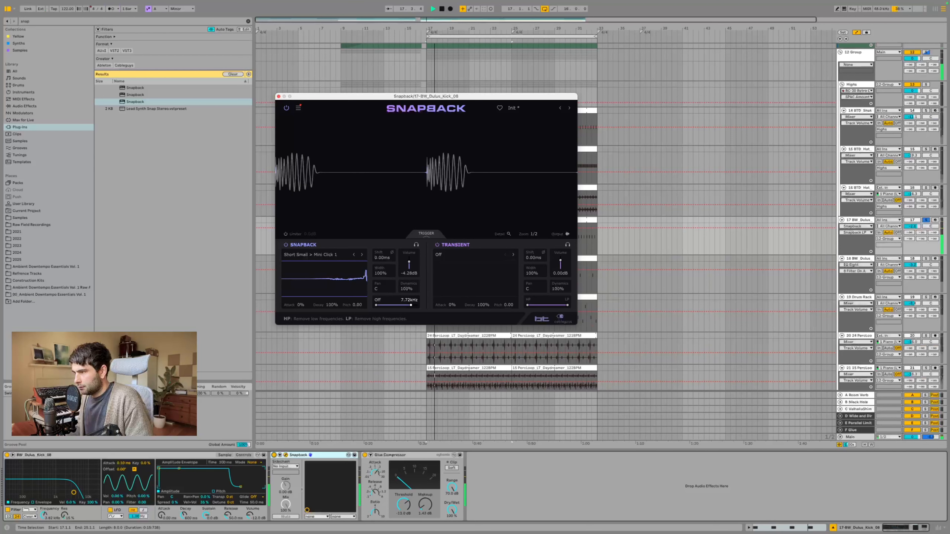
# Step: Compare the kick with Snapback bypassed and active, close its window, and play the bar 17 section with the kick unsoloed
pyautogui.click(274, 455)
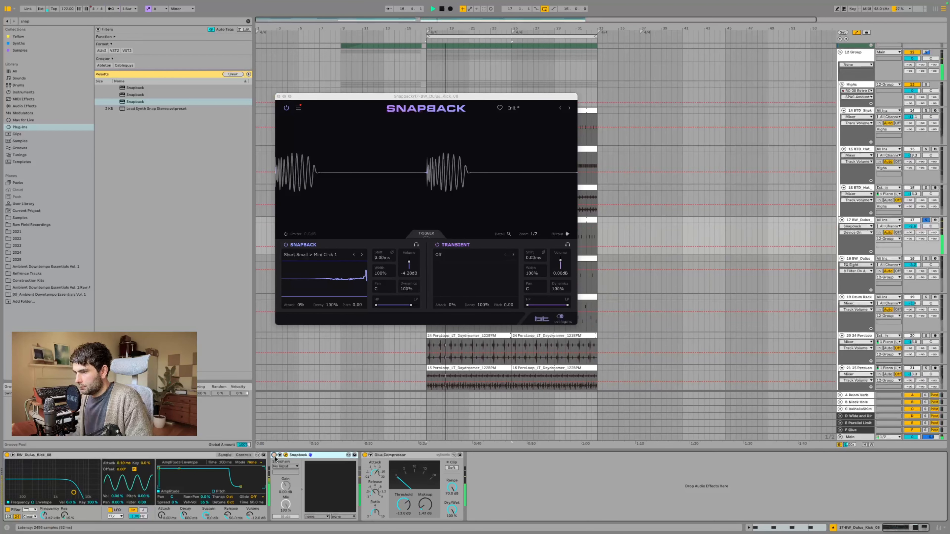
pyautogui.click(274, 455)
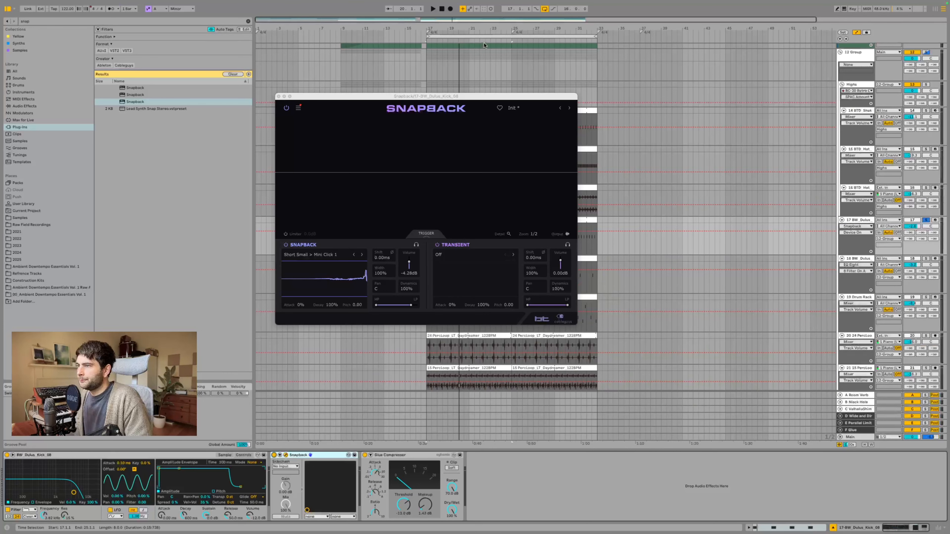
pyautogui.click(278, 96)
pyautogui.press('space')
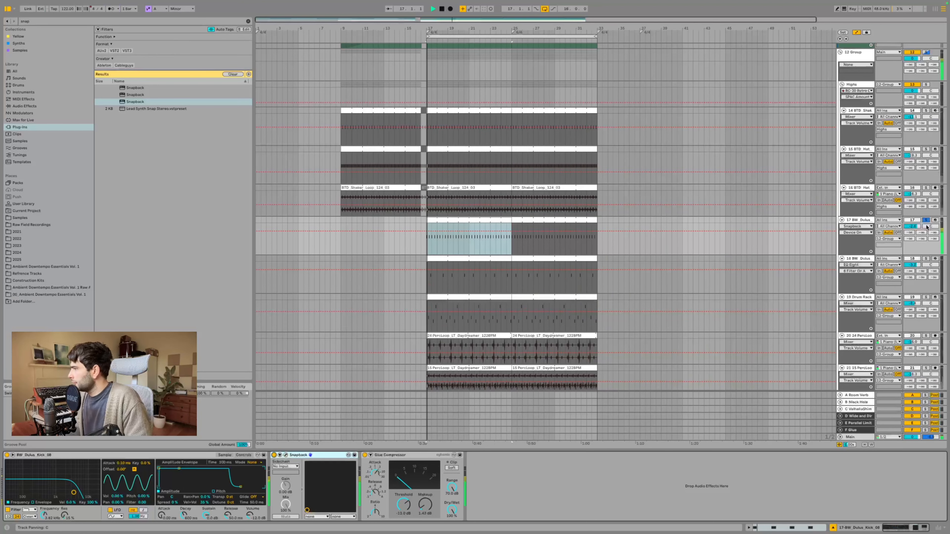
pyautogui.click(926, 221)
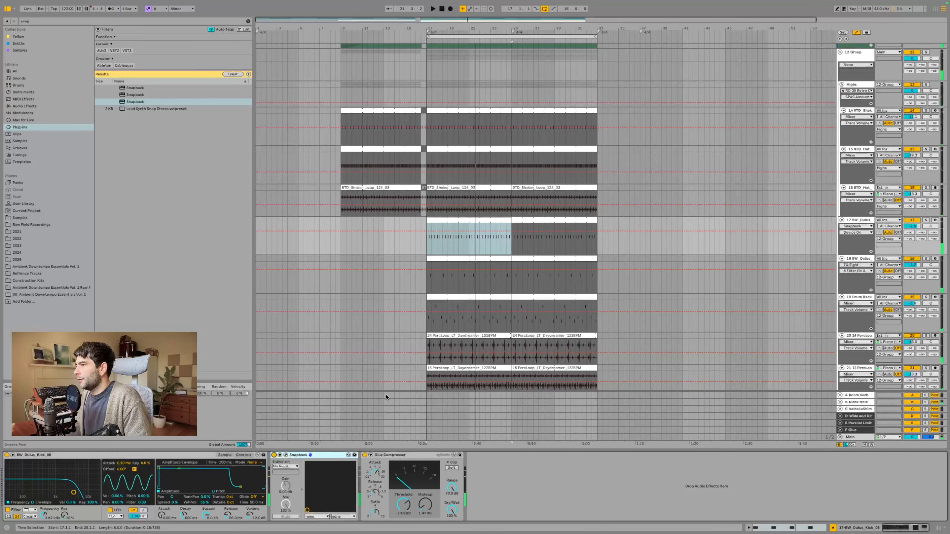
# Step: Insert a new MIDI track below audio track 11 and set the arrangement's fixed grid to 2 bars
pyautogui.scroll(10, 427, 361)
pyautogui.scroll(-5, 657, 267)
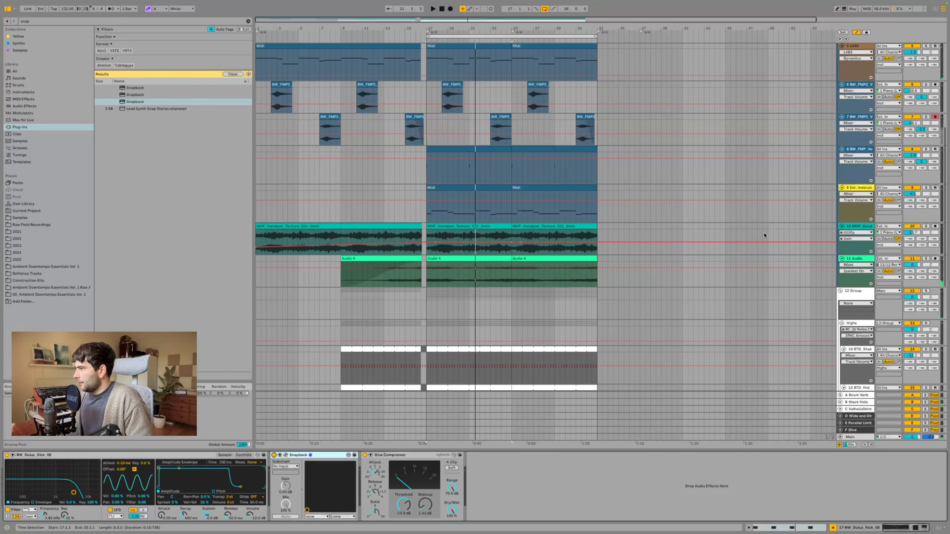
pyautogui.click(859, 260)
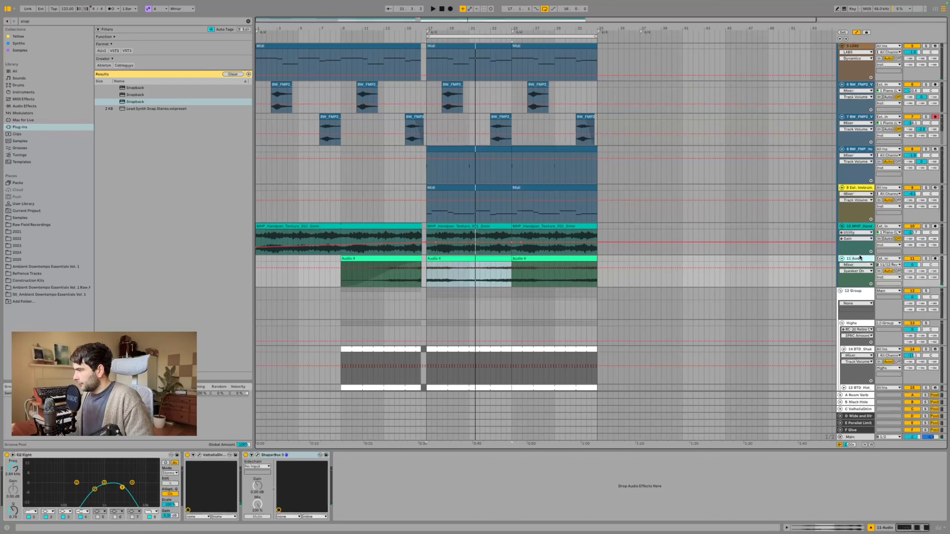
pyautogui.hotkey('ctrl', 'shift', 't')
pyautogui.click(438, 302)
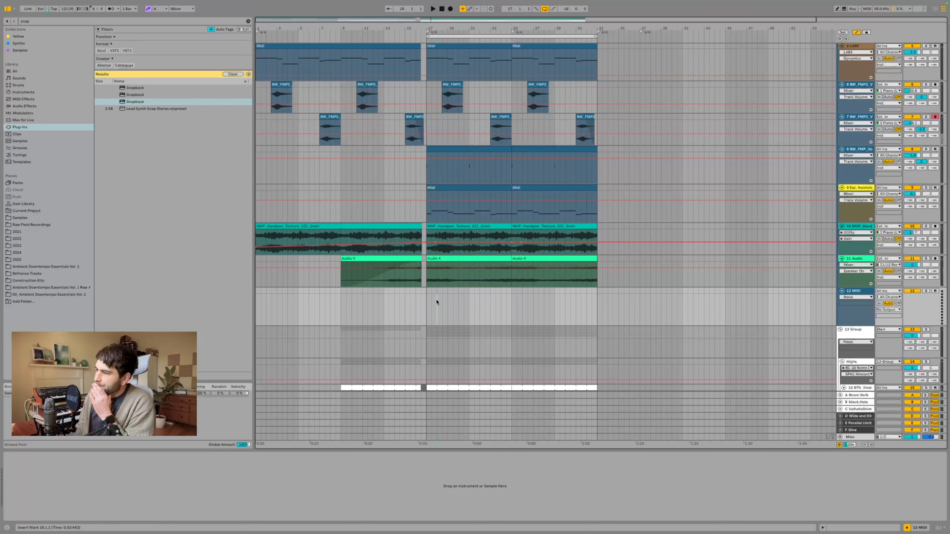
pyautogui.rightClick(438, 301)
pyautogui.click(487, 377)
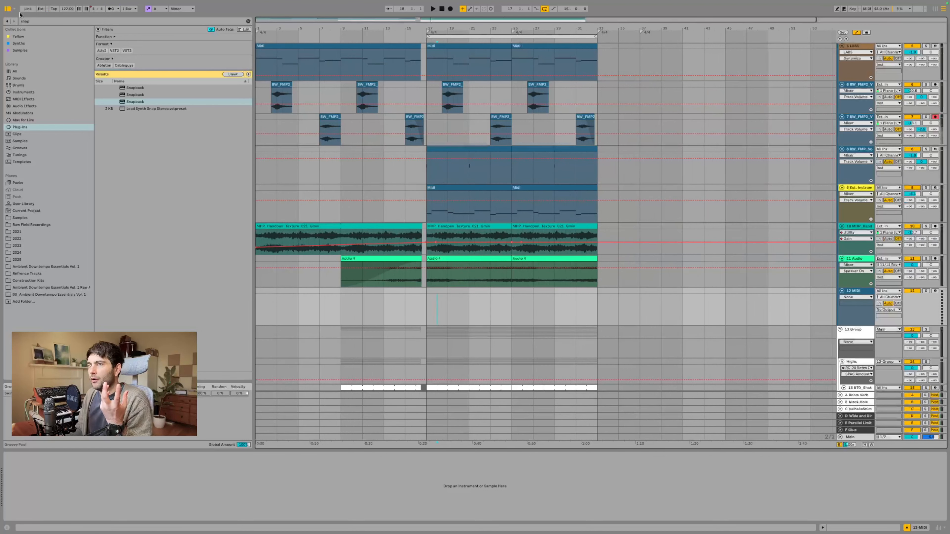
# Step: Search the plug-ins for "diva" and load Diva onto the new MIDI track
pyautogui.click(38, 21)
pyautogui.write('diva')
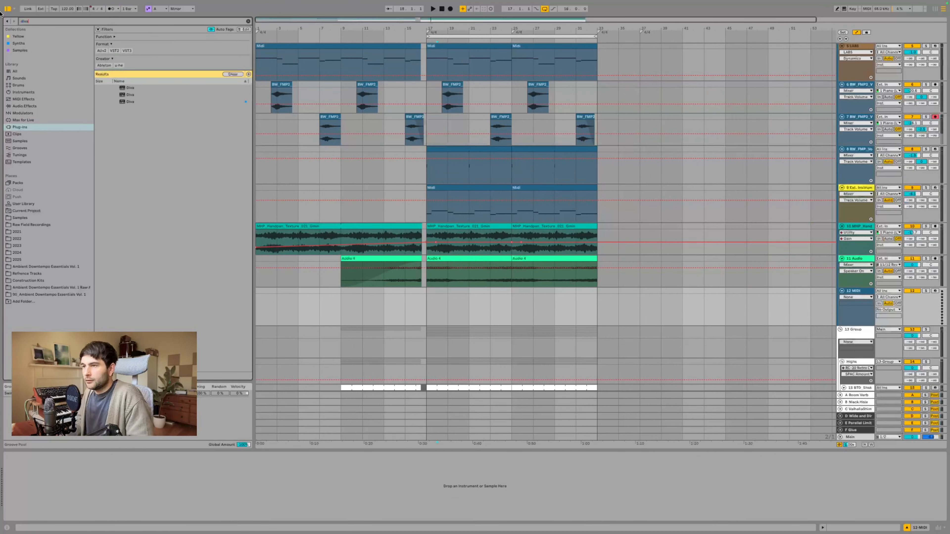
pyautogui.click(125, 101)
pyautogui.doubleClick(125, 102)
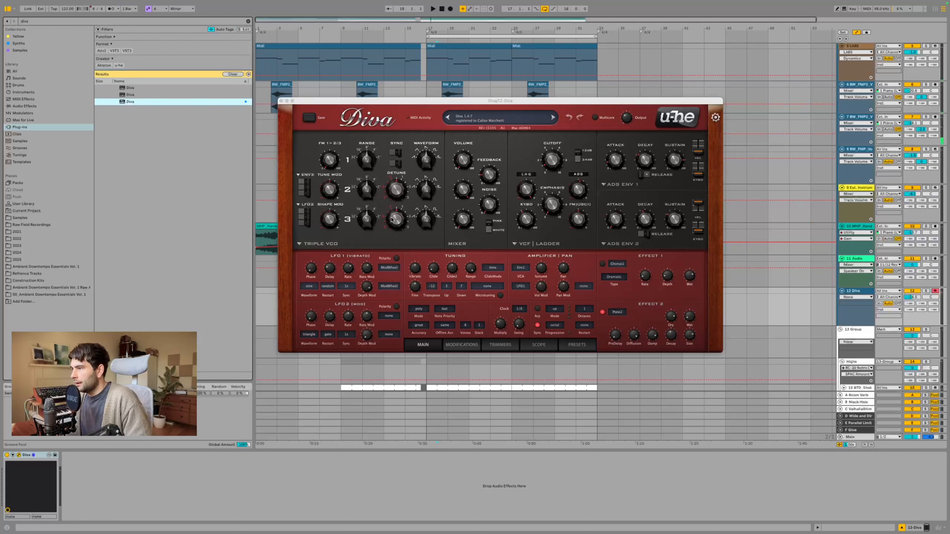
pyautogui.moveTo(518, 104); pyautogui.dragTo(409, 100)
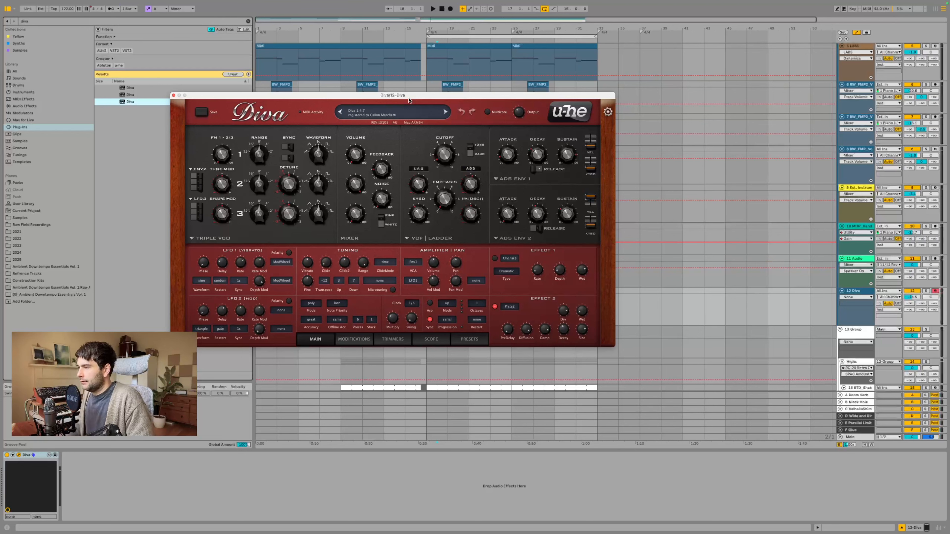
# Step: Load the preset BW Visions 2 - Pluck - Dusty from Diva's Basic Waves - Visions Vol. 2 user folder
pyautogui.click(470, 339)
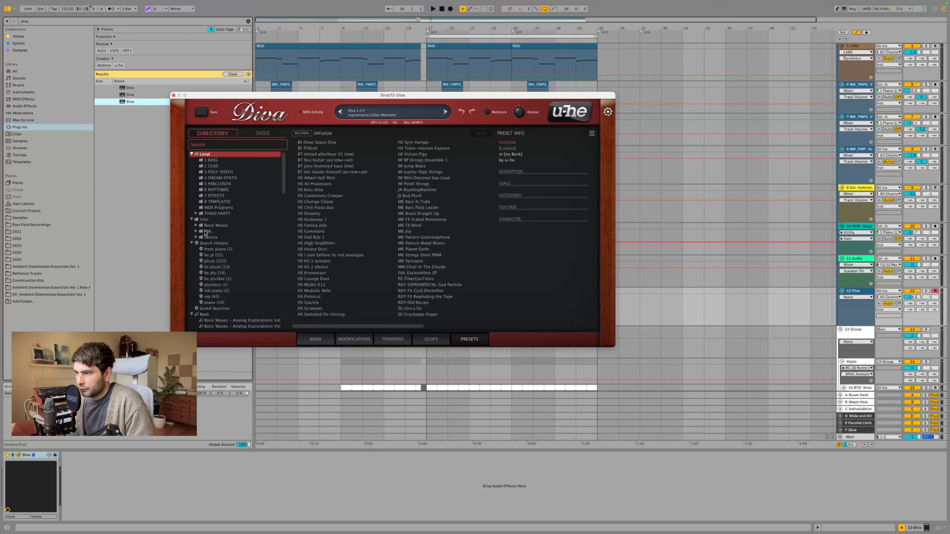
pyautogui.click(216, 225)
pyautogui.click(196, 226)
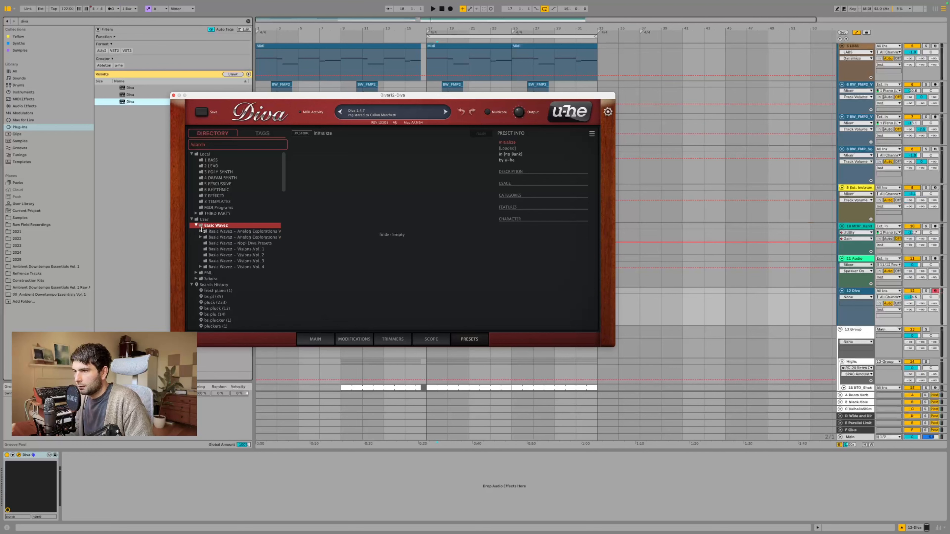
pyautogui.click(237, 255)
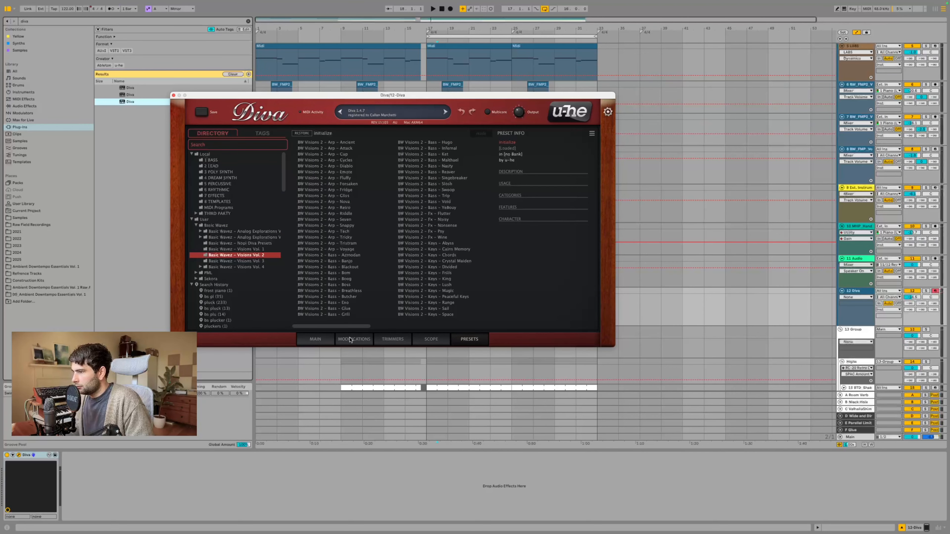
pyautogui.click(440, 326)
pyautogui.click(442, 286)
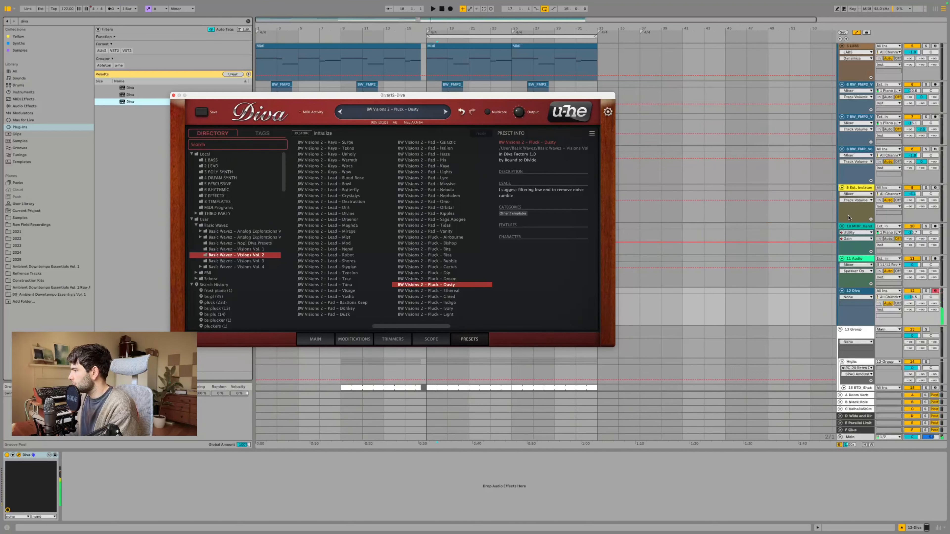
# Step: Switch off the VCO 1 noise in Diva's Pluck - Dusty preset
pyautogui.click(313, 338)
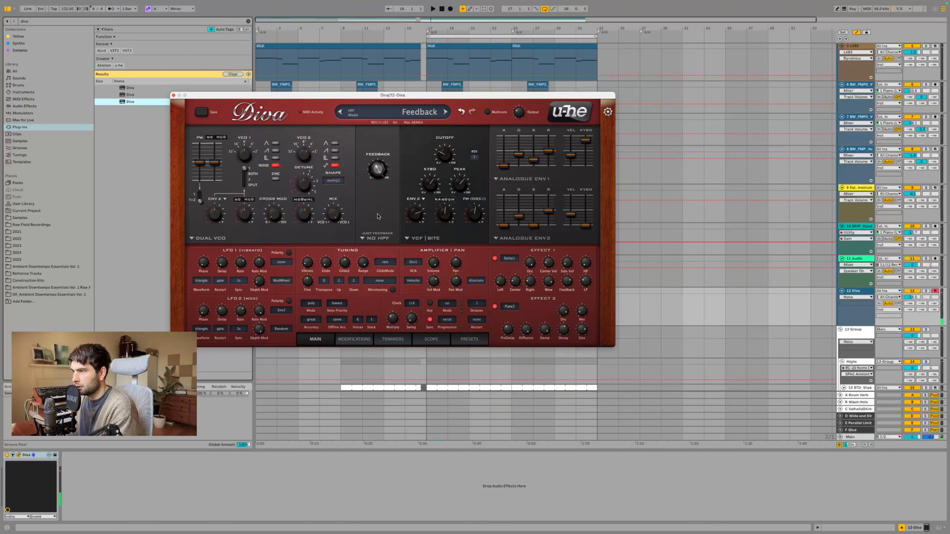
pyautogui.click(276, 165)
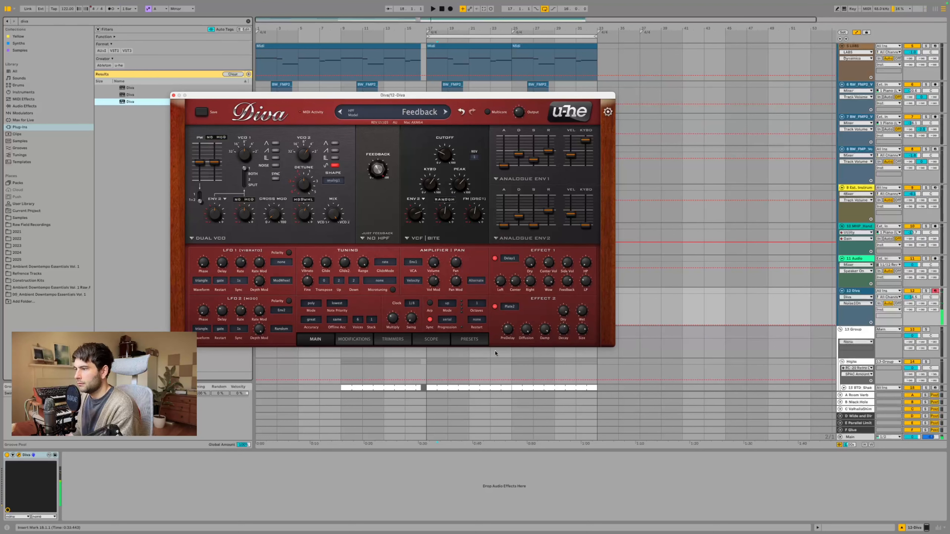
# Step: Load the preset BW Visions 2 - Pluck - Ethereal in Diva and close the plug-in window
pyautogui.click(463, 338)
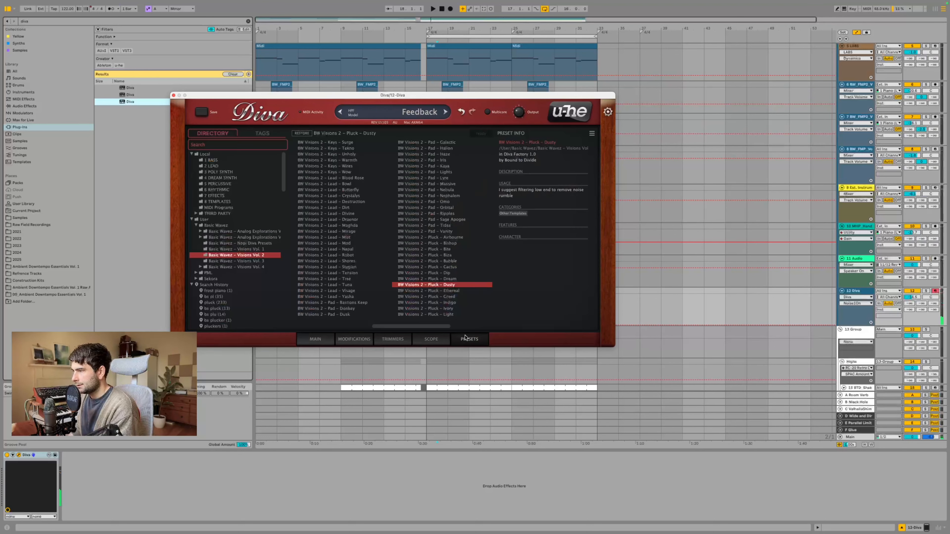
pyautogui.click(445, 291)
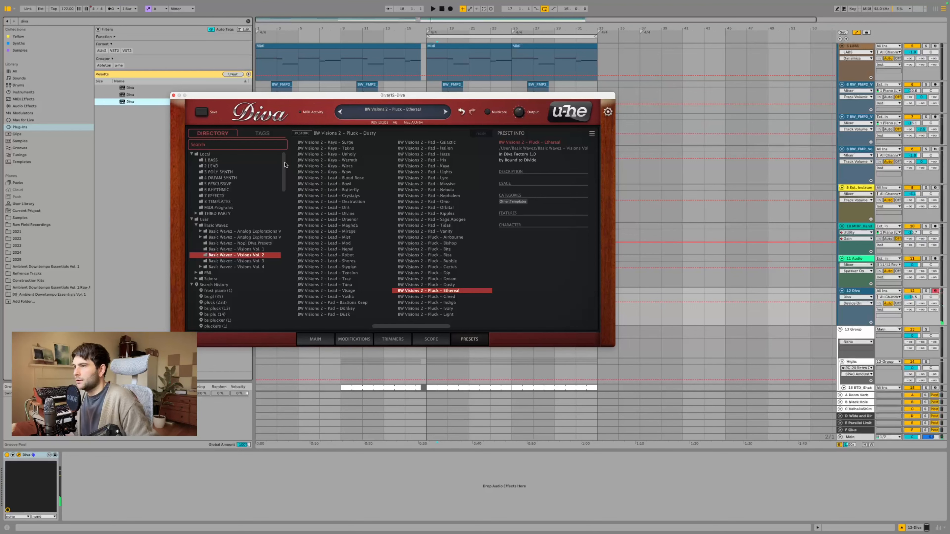
pyautogui.click(174, 96)
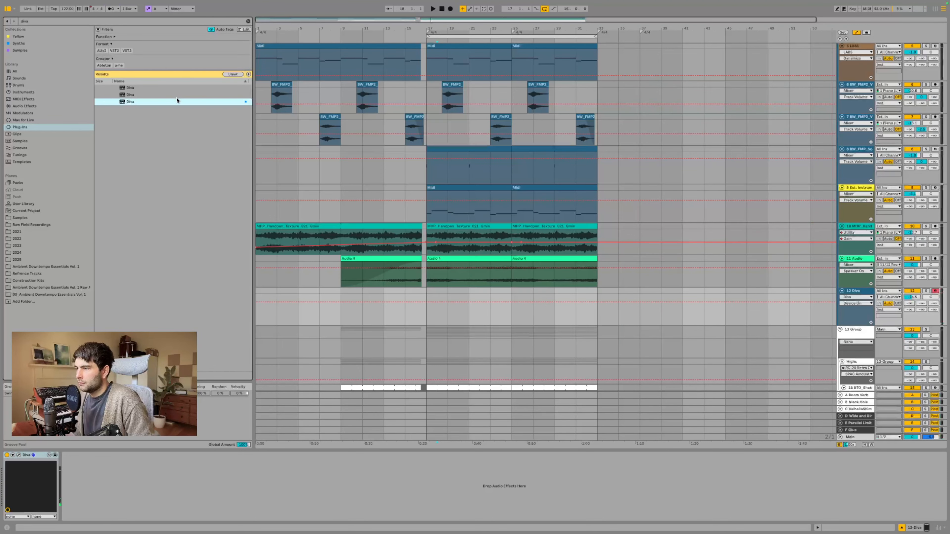
# Step: Place the insert marker at bar 9 on the empty Diva track and open the clip and grid options there
pyautogui.rightClick(360, 290)
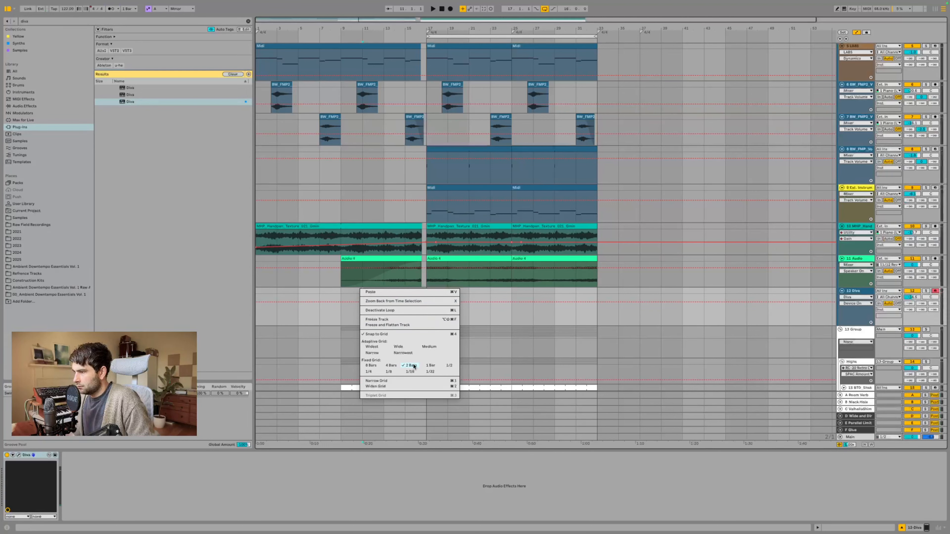
pyautogui.click(340, 307)
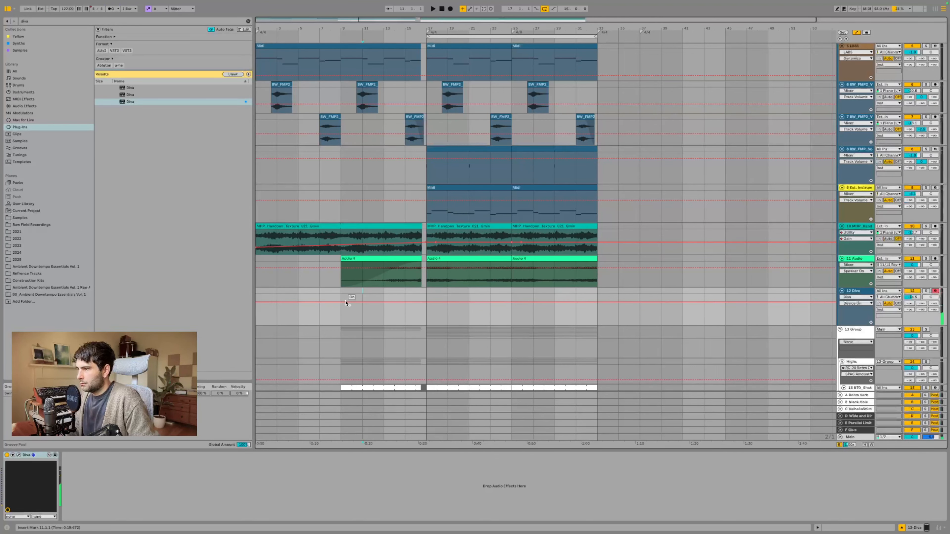
pyautogui.rightClick(333, 296)
pyautogui.click(332, 292)
pyautogui.rightClick(331, 292)
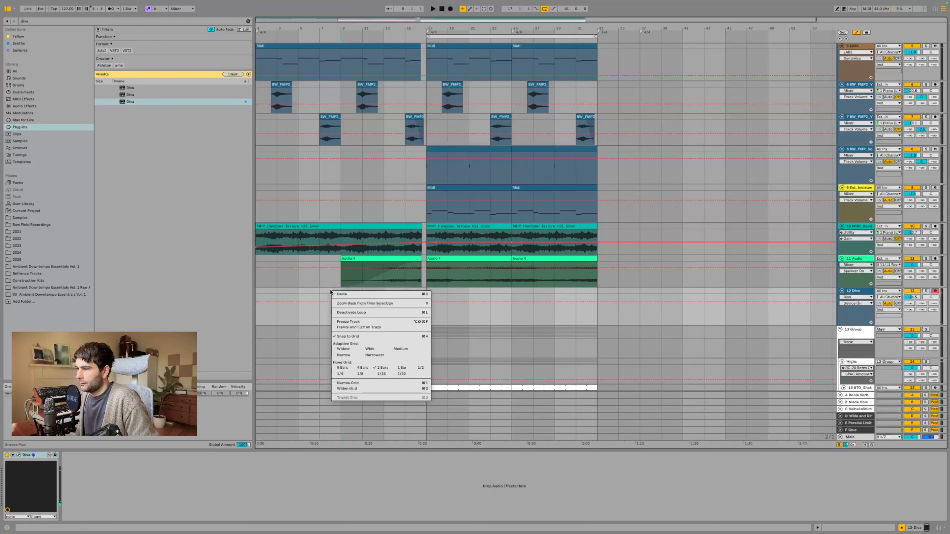
# Step: Create an empty four-bar MIDI clip on the Diva track from bar 9 to bar 13
pyautogui.click(305, 277)
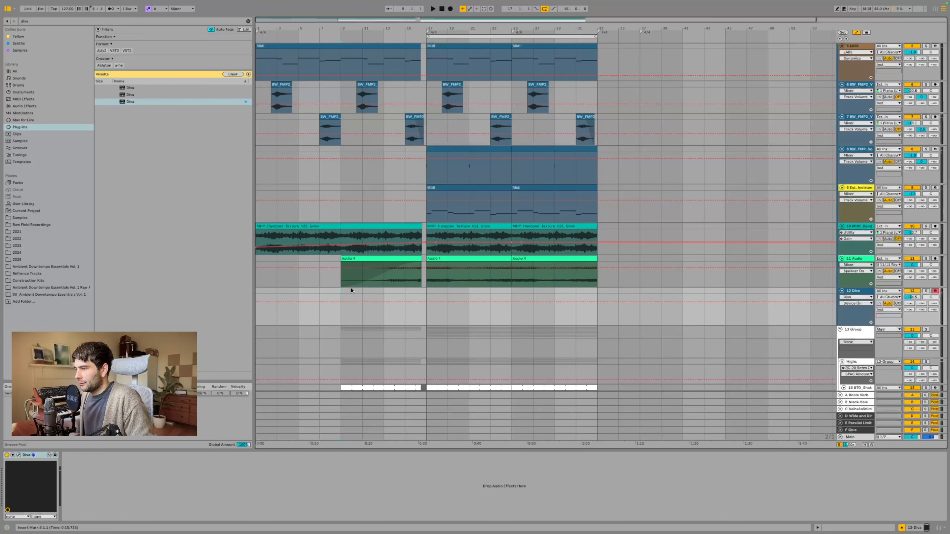
pyautogui.moveTo(346, 298); pyautogui.dragTo(375, 297)
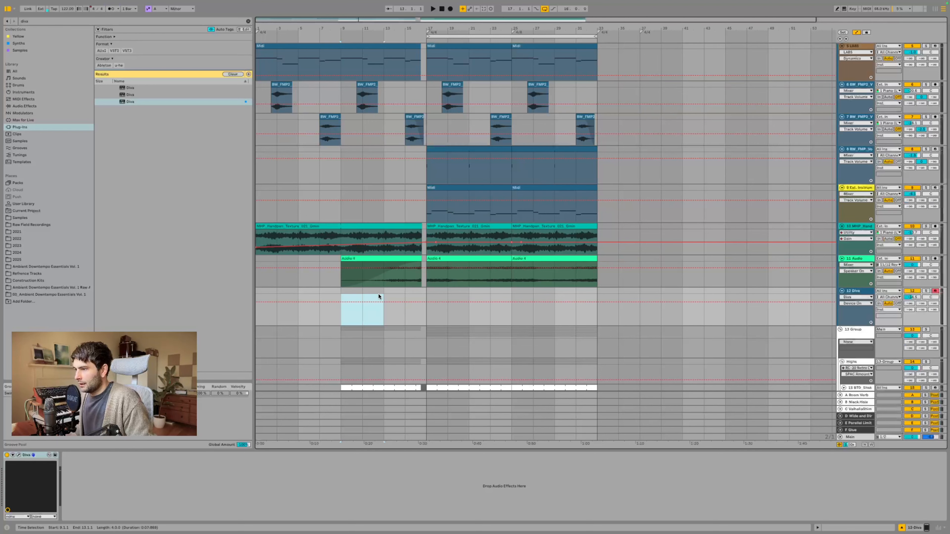
pyautogui.press('super+shift+m')
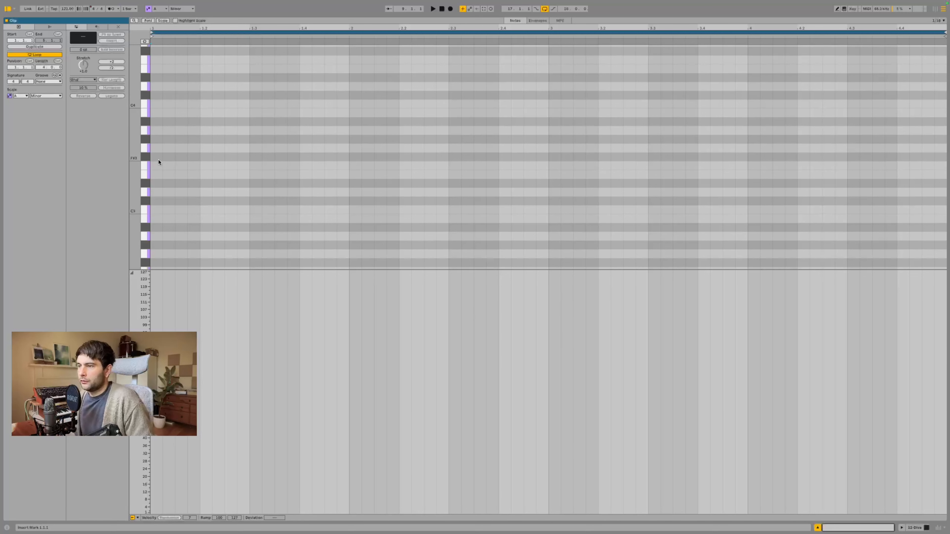
# Step: Add sixteenth-long A3 notes at 1.1.1, 1.1.2 and 1.1.4, and lower their velocities by varying amounts
pyautogui.doubleClick(160, 236)
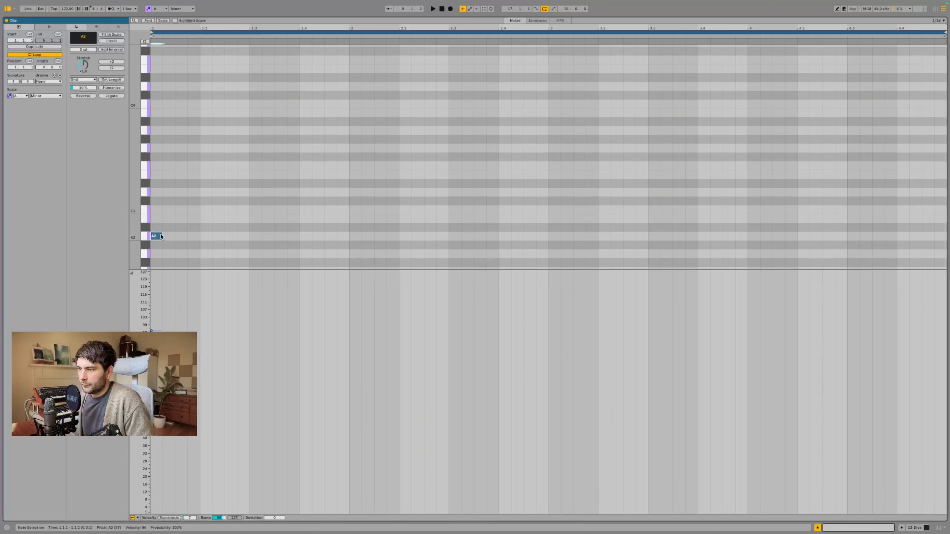
pyautogui.press('space')
pyautogui.press('space')
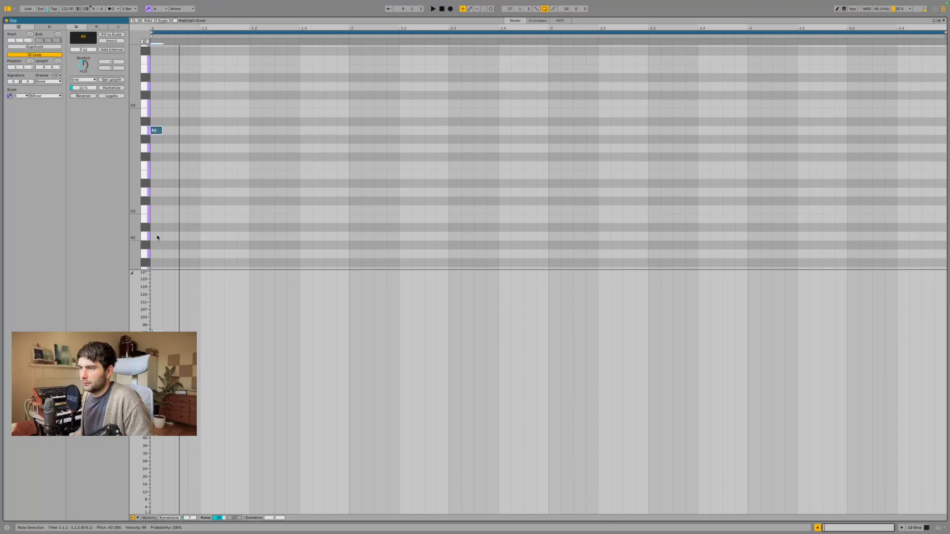
pyautogui.doubleClick(182, 131)
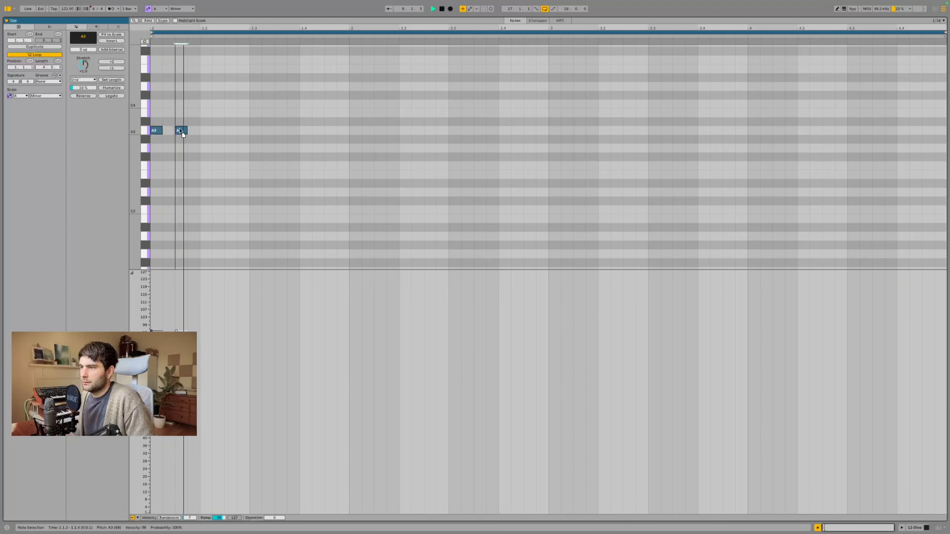
pyautogui.moveTo(180, 131); pyautogui.dragTo(166, 130)
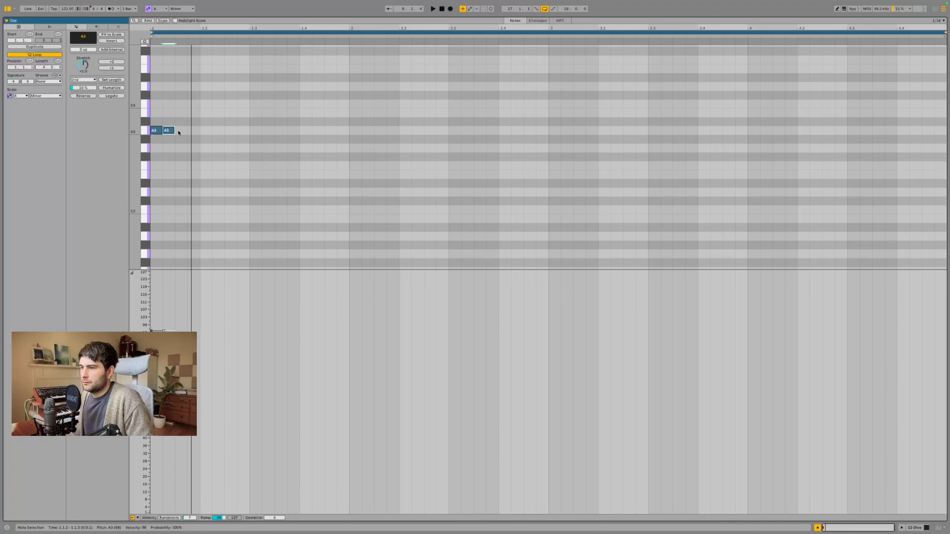
pyautogui.moveTo(151, 331); pyautogui.dragTo(152, 358)
pyautogui.click(168, 130)
pyautogui.doubleClick(194, 130)
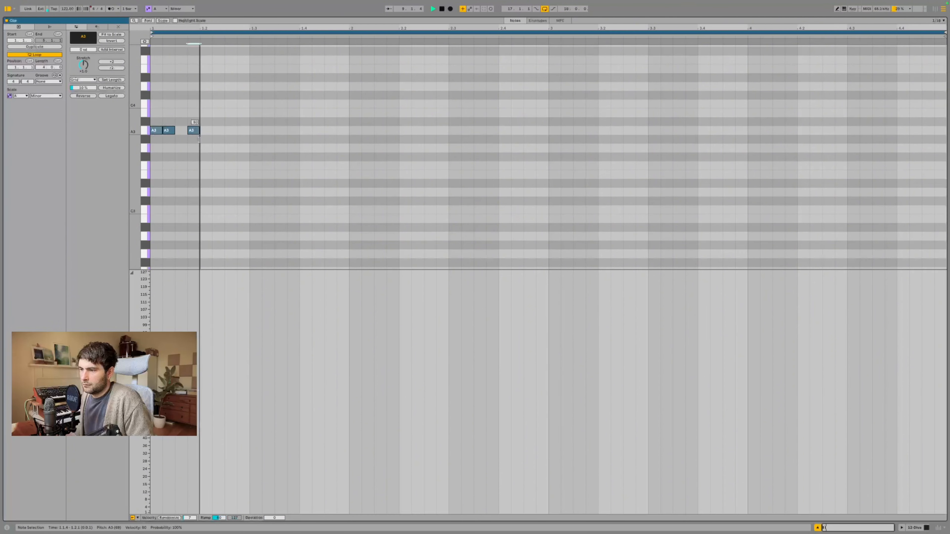
# Step: Add A3 notes at 1.2.2 and 1.2.4, with the 1.2.2 note at velocity 127
pyautogui.doubleClick(220, 131)
pyautogui.press('space')
pyautogui.moveTo(221, 134); pyautogui.dragTo(223, 100)
pyautogui.press('space')
pyautogui.press('space')
pyautogui.doubleClick(240, 130)
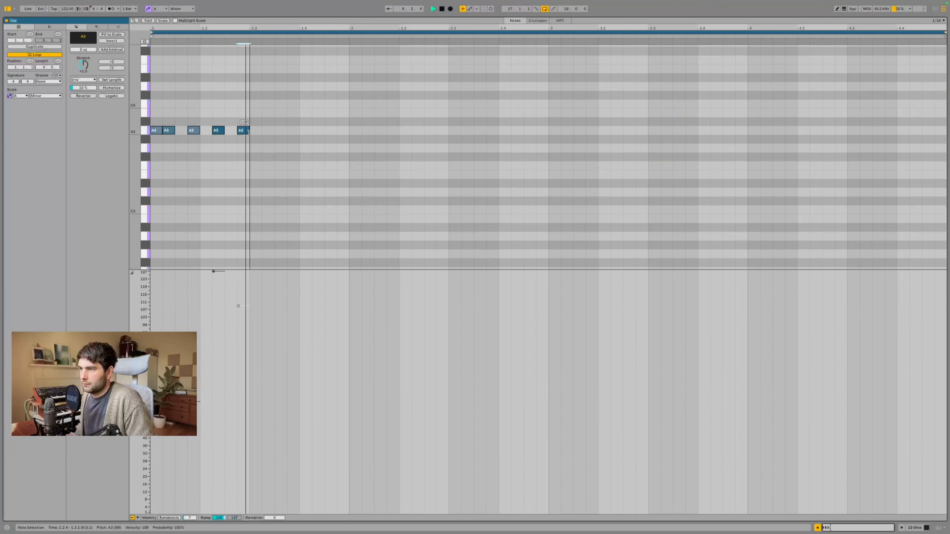
# Step: Add softer A3 notes at 1.3.2, 1.3.3, 1.3.4 and 1.4.3 with varied velocities
pyautogui.doubleClick(267, 131)
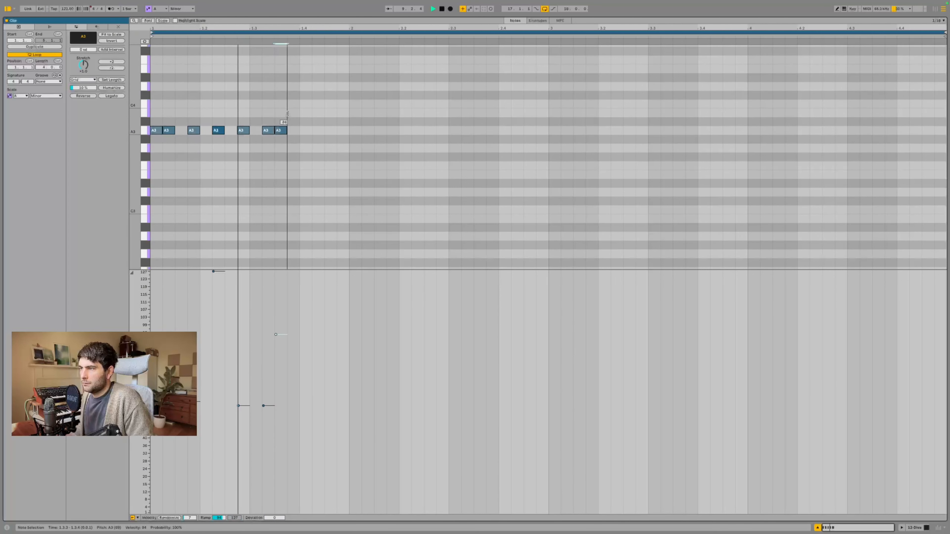
pyautogui.doubleClick(281, 130)
pyautogui.moveTo(259, 130); pyautogui.dragTo(295, 144)
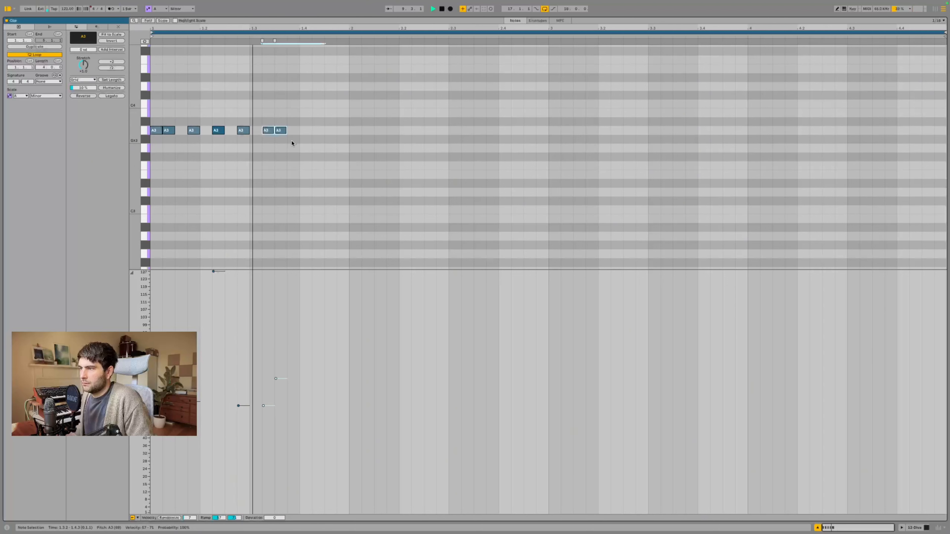
pyautogui.press('Right')
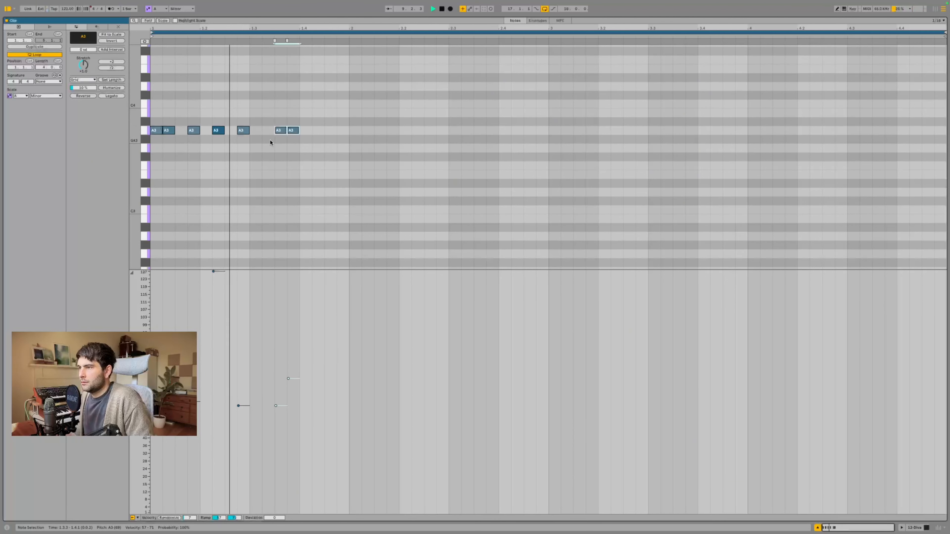
pyautogui.doubleClick(271, 131)
pyautogui.moveTo(274, 135); pyautogui.dragTo(274, 145)
pyautogui.doubleClick(330, 130)
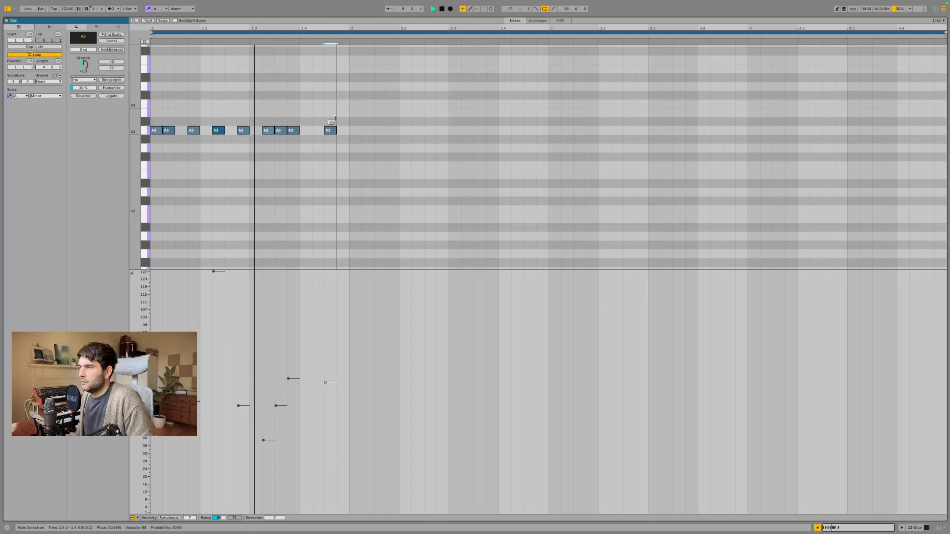
# Step: Transpose all the notes in the clip from A3 up to E4
pyautogui.hotkey('ctrl', 'a')
pyautogui.hotkey('shift', 'Up')
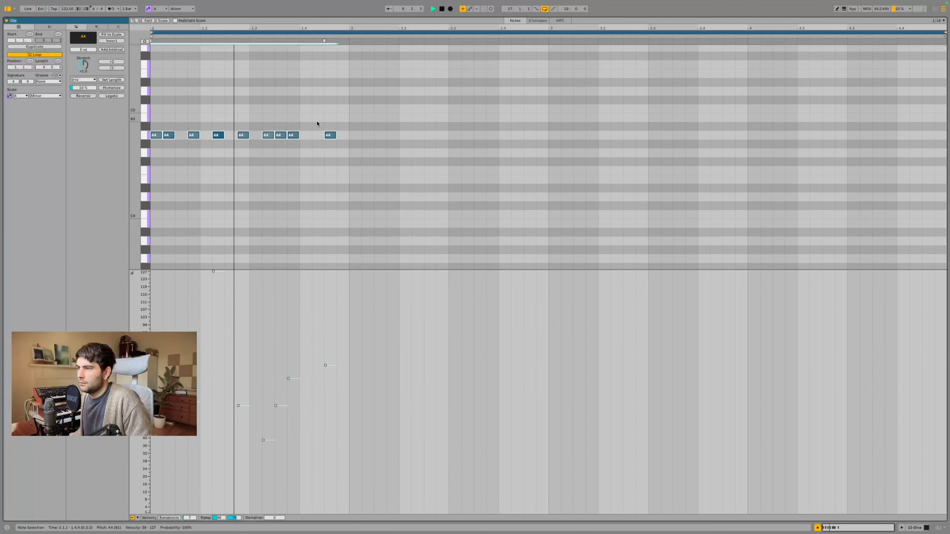
pyautogui.hotkey('shift', 'Down')
pyautogui.press('Up')
pyautogui.press('Up')
pyautogui.press('Up')
pyautogui.press('Up')
pyautogui.press('Up')
pyautogui.press('Up')
pyautogui.press('Up')
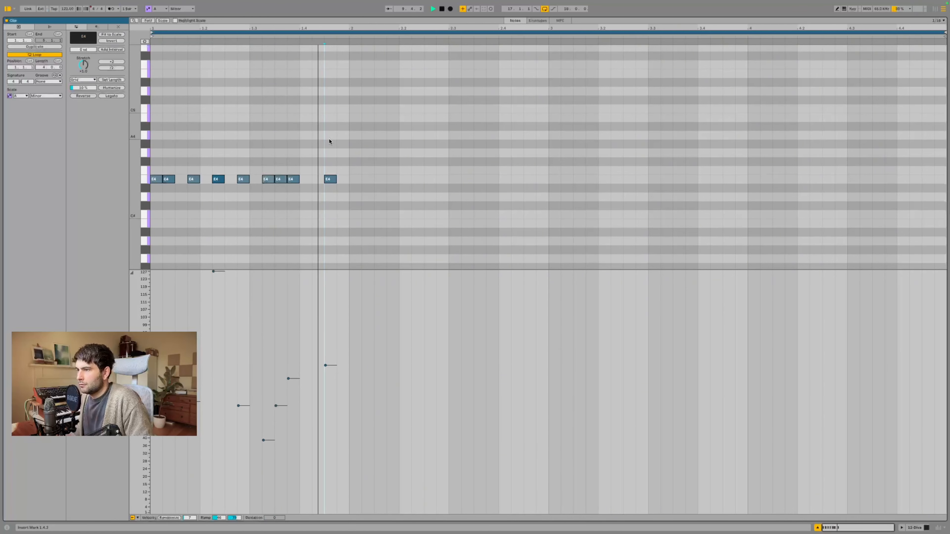
# Step: Delete the E4 note at 1.3.3 and move the notes at 1.2.2 and 1.2.4 to 1.2.3 and 1.3.1
pyautogui.doubleClick(284, 180)
pyautogui.moveTo(219, 179); pyautogui.dragTo(230, 179)
pyautogui.click(243, 180)
pyautogui.press('Right')
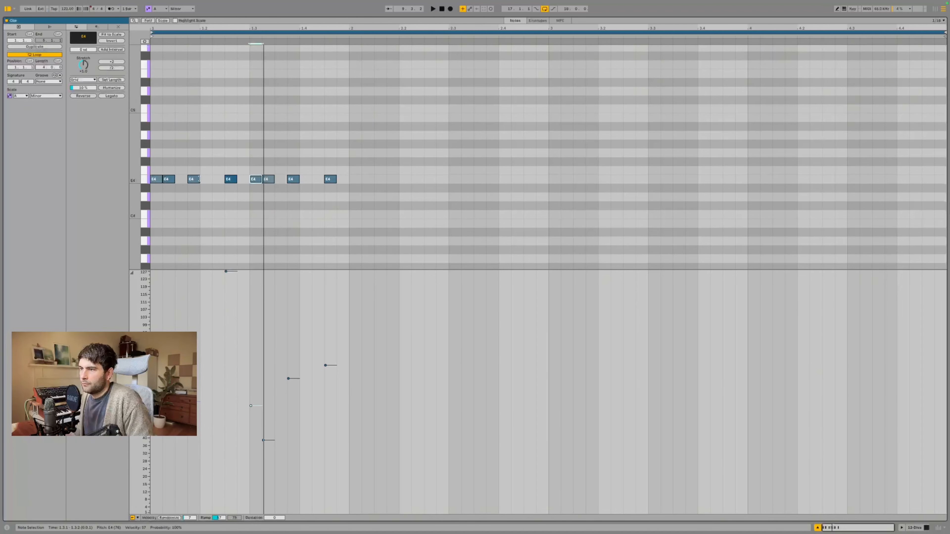
# Step: Add E4 notes at 1.1.3 and 1.2.2, and move the loud note at 1.2.3 to 1.2.4
pyautogui.doubleClick(180, 179)
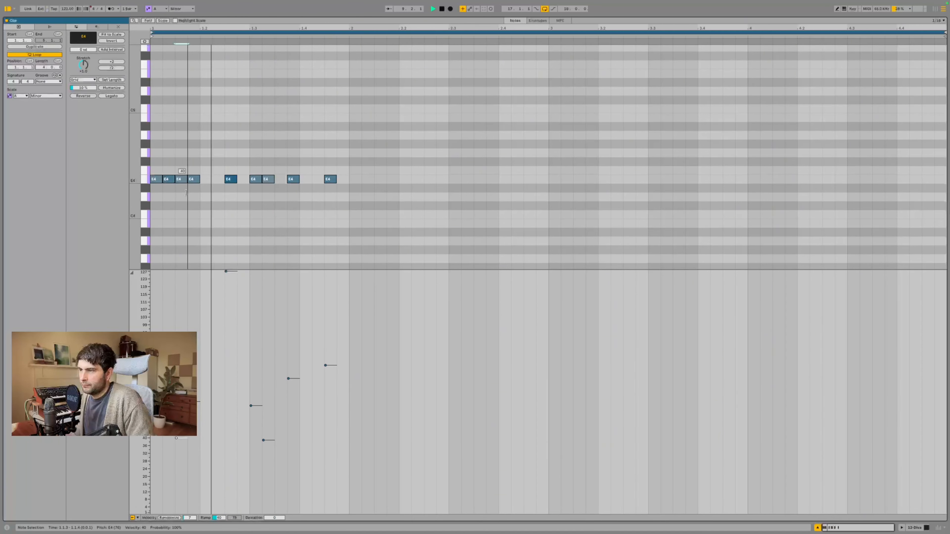
pyautogui.doubleClick(218, 179)
pyautogui.click(230, 179)
pyautogui.press('Right')
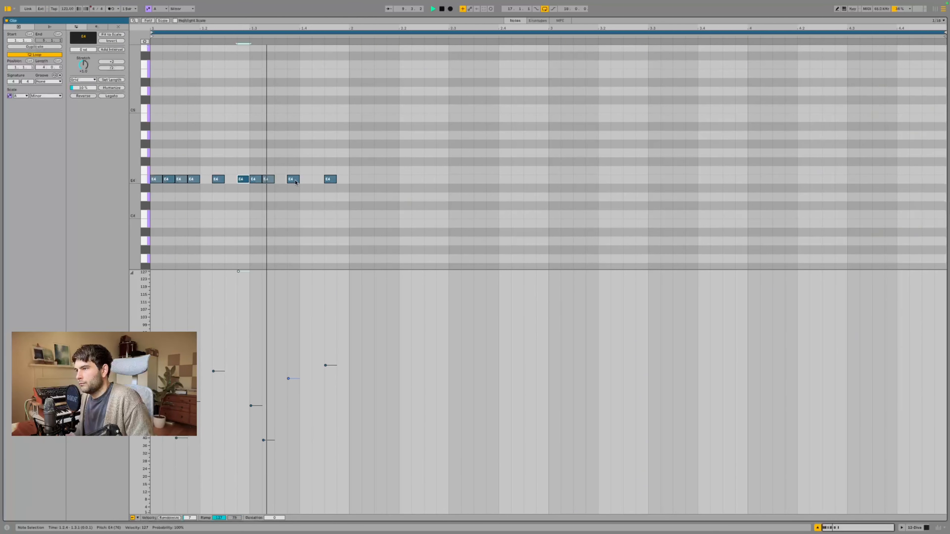
# Step: Move the last note to 1.4.2 and add E4 notes at 2.1.1, 2.1.3, 2.1.4 and 2.2.3
pyautogui.click(327, 180)
pyautogui.press('Left')
pyautogui.doubleClick(342, 180)
pyautogui.moveTo(342, 180); pyautogui.dragTo(362, 180)
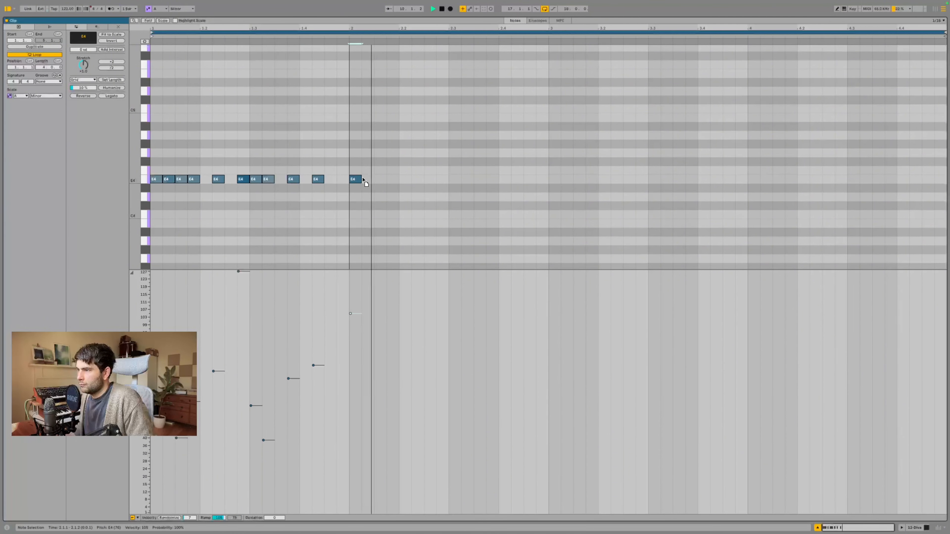
pyautogui.doubleClick(378, 180)
pyautogui.doubleClick(396, 178)
pyautogui.doubleClick(430, 178)
# Step: Add quiet E4 notes at 2.2.2 and 2.3.3, and lower the velocities of the notes at 2.1.3 and 2.1.4
pyautogui.scroll(-1, 432, 173)
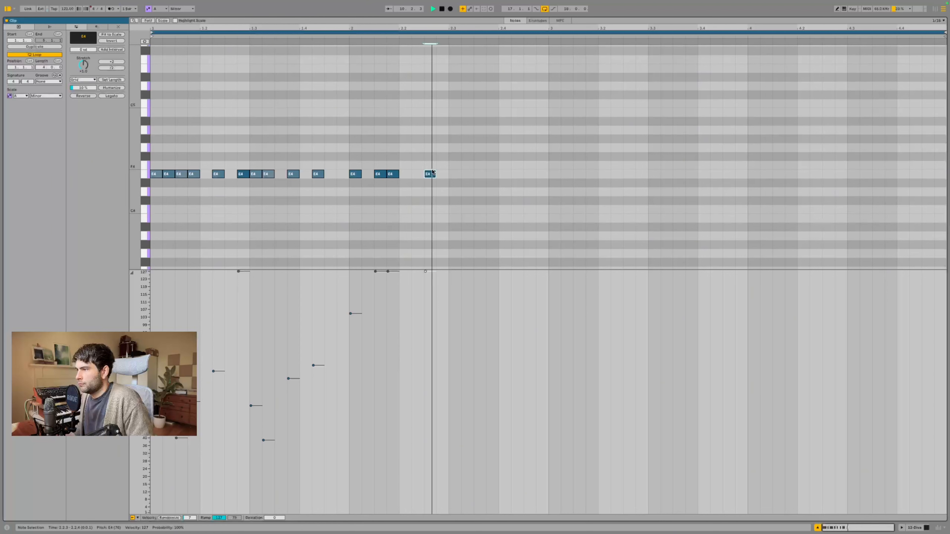
pyautogui.doubleClick(418, 174)
pyautogui.moveTo(417, 174); pyautogui.dragTo(425, 225)
pyautogui.moveTo(388, 271); pyautogui.dragTo(376, 290)
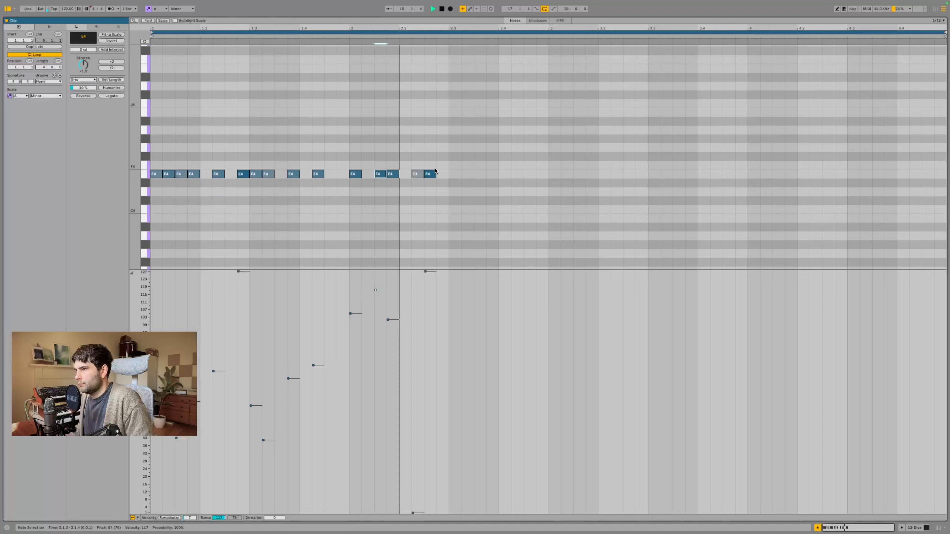
pyautogui.doubleClick(477, 174)
pyautogui.moveTo(477, 174); pyautogui.dragTo(483, 164)
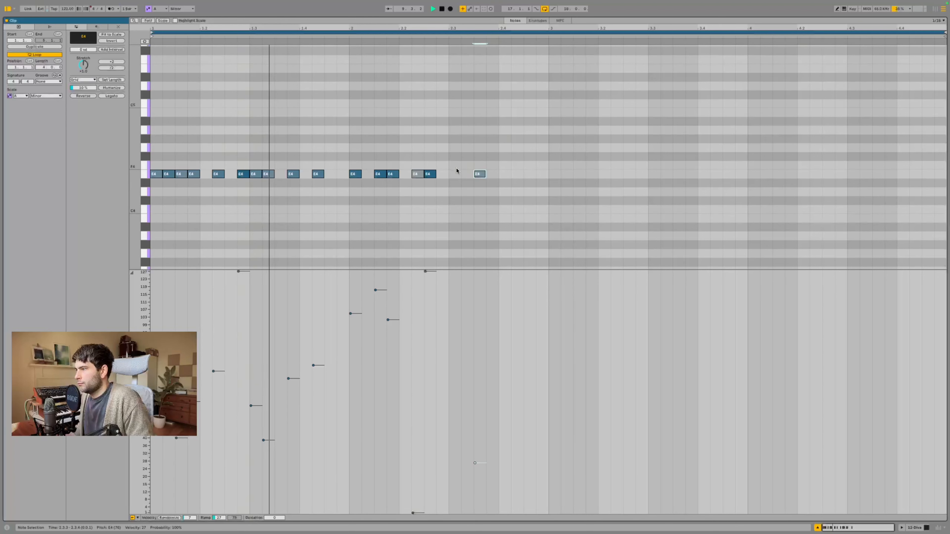
# Step: Loop the clip's first two bars and try extra E4 notes around beats 3 and 4 of bar 2
pyautogui.moveTo(550, 165); pyautogui.dragTo(13, 293)
pyautogui.press('super+l')
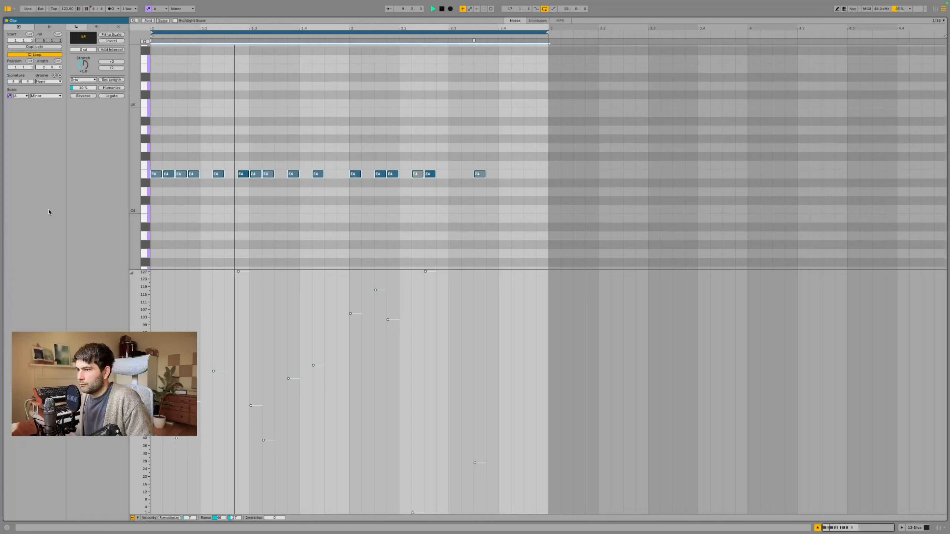
pyautogui.doubleClick(517, 174)
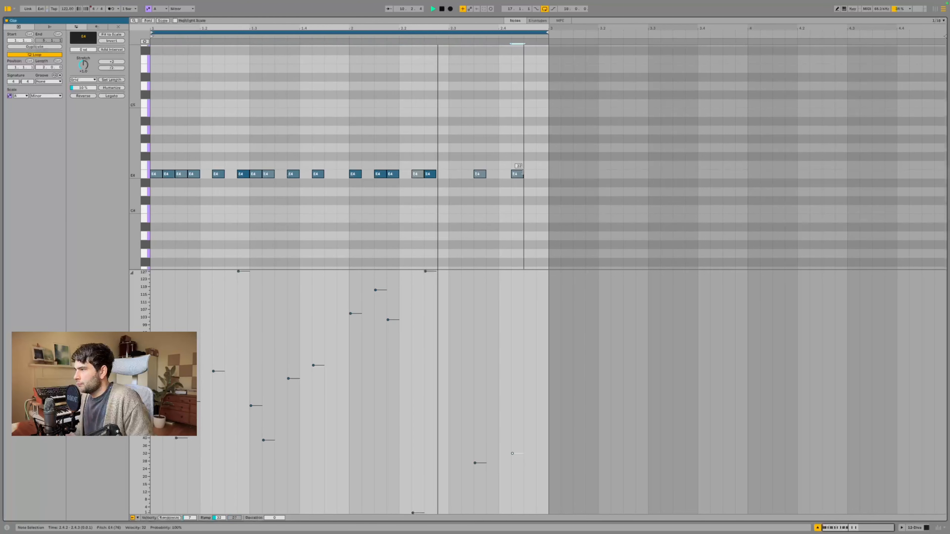
pyautogui.doubleClick(542, 173)
pyautogui.doubleClick(465, 174)
pyautogui.moveTo(538, 175); pyautogui.dragTo(515, 176)
pyautogui.doubleClick(515, 176)
pyautogui.doubleClick(516, 175)
# Step: Play the pattern back, then close the clip editor and place the Diva pattern across bars 17 to 33
pyautogui.press('space')
pyautogui.press('space')
pyautogui.hotkey('shift', 'Tab')
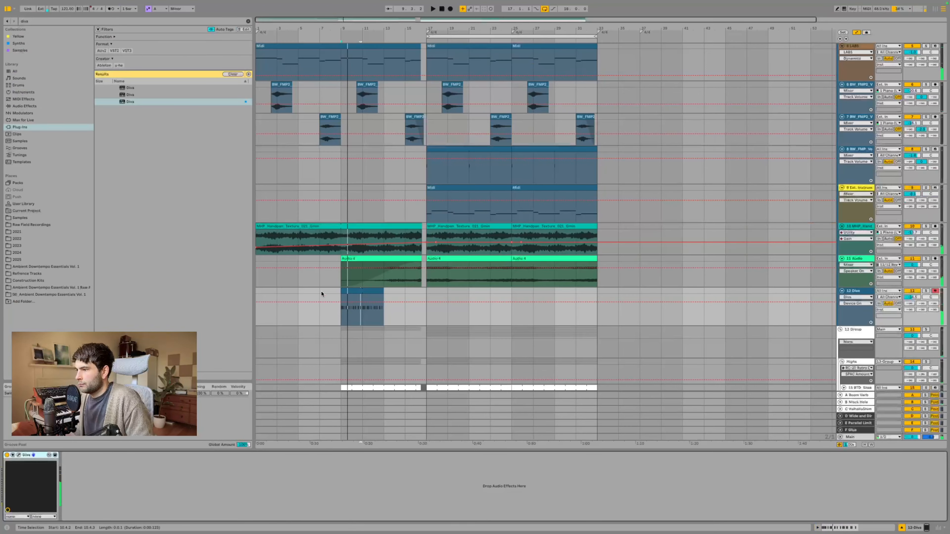
pyautogui.moveTo(372, 291); pyautogui.dragTo(592, 298)
# Step: Adjust the Diva track's volume during playback and solo the track
pyautogui.press('space')
pyautogui.moveTo(913, 297); pyautogui.dragTo(912, 300)
pyautogui.press('space')
pyautogui.click(926, 291)
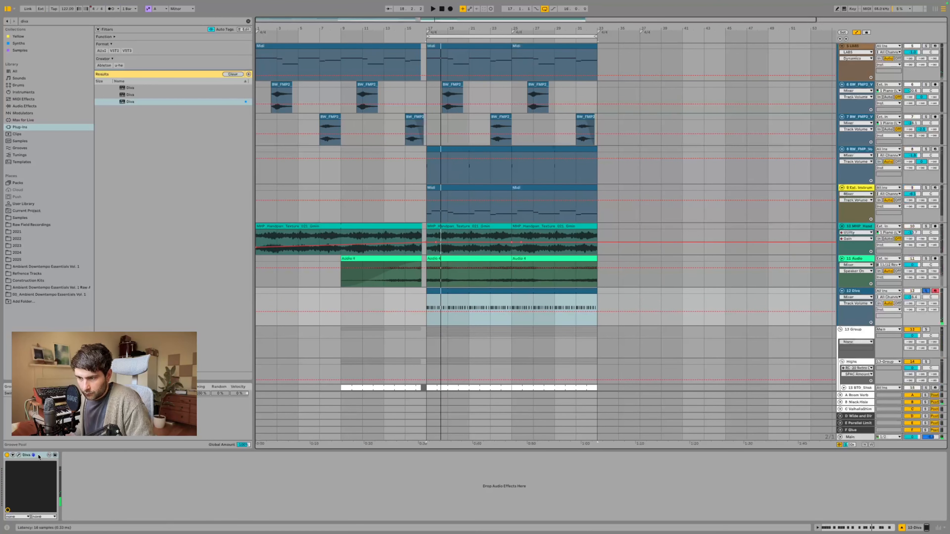
# Step: Load the preset BW Visions 2 - Pluck - Greed in Diva and audition it
pyautogui.click(41, 456)
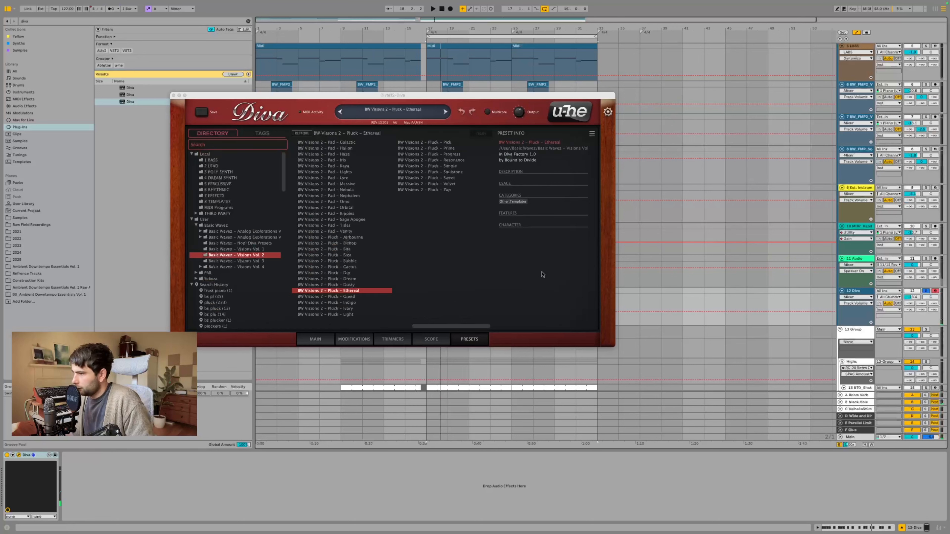
pyautogui.click(337, 297)
pyautogui.press('space')
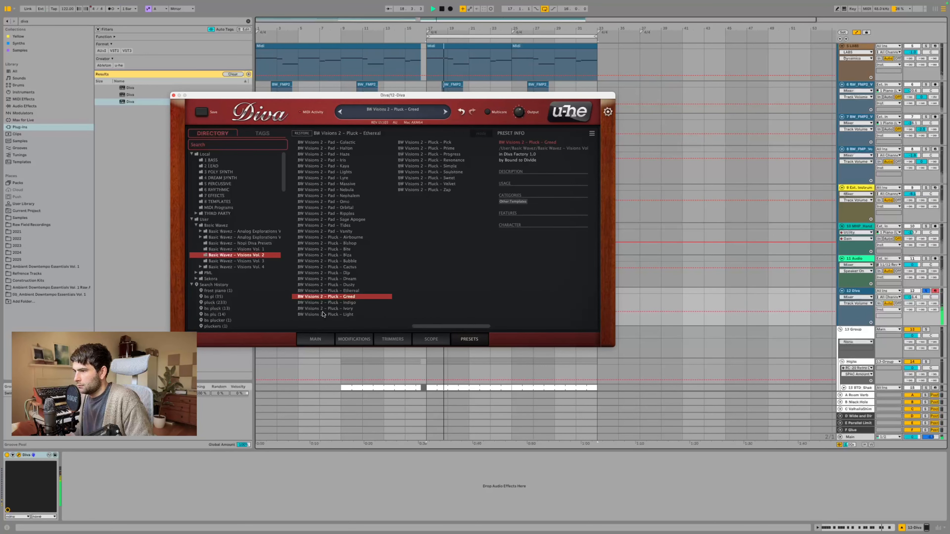
pyautogui.click(173, 95)
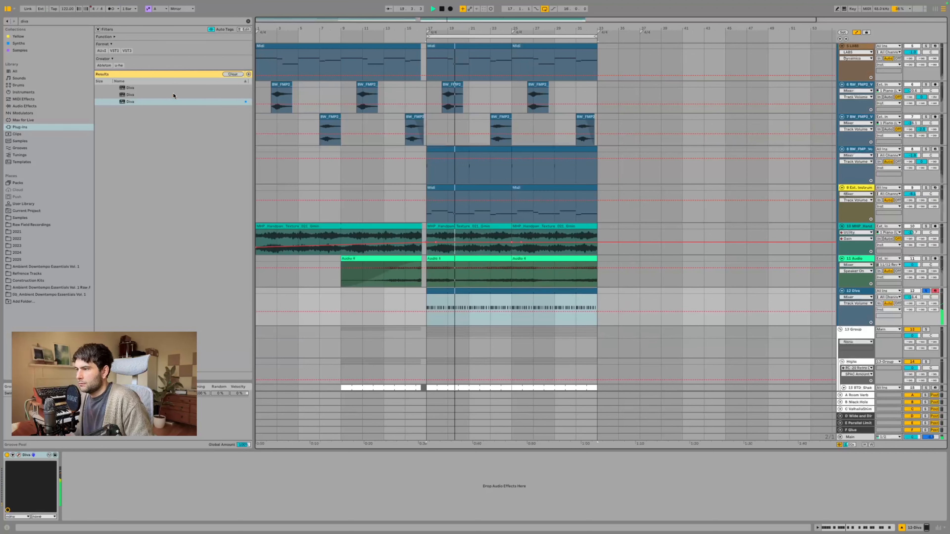
# Step: Switch off Effect 1 on Diva's main page and close the synth window
pyautogui.click(18, 455)
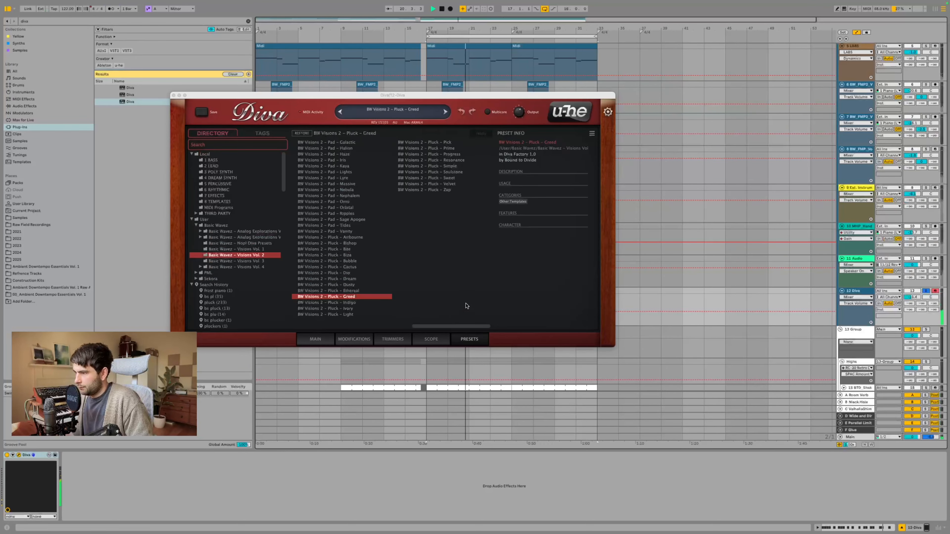
pyautogui.click(326, 340)
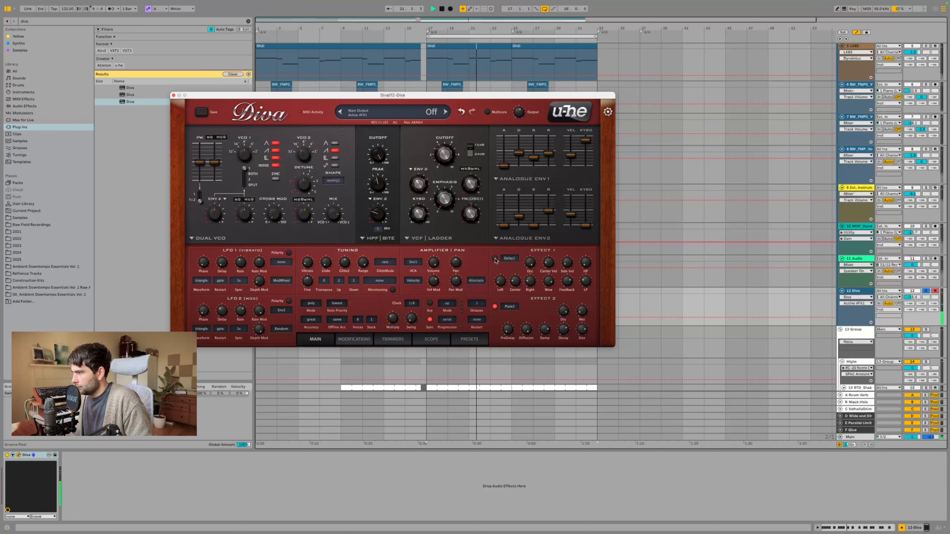
pyautogui.click(173, 96)
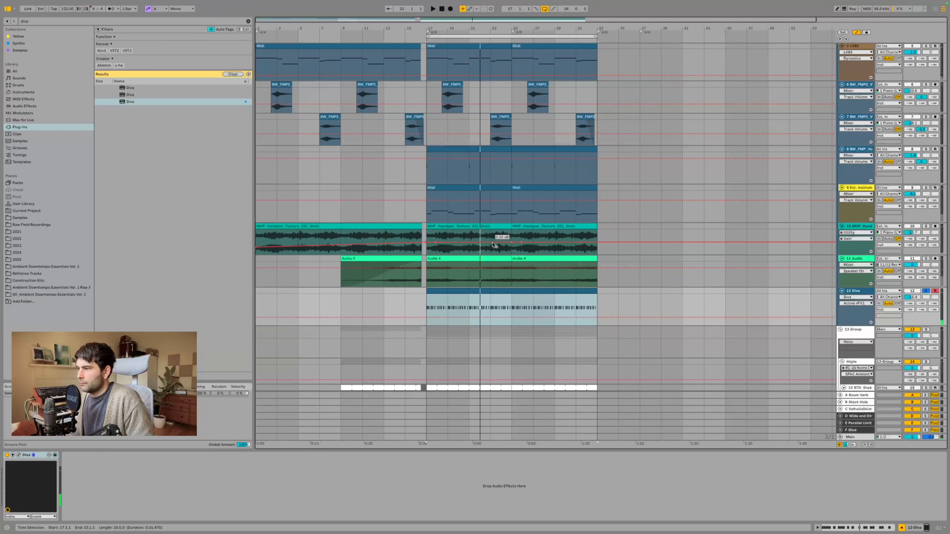
# Step: Move the Diva pattern to bars 1 to 17 and open the Diva synth window
pyautogui.moveTo(468, 291); pyautogui.dragTo(265, 294)
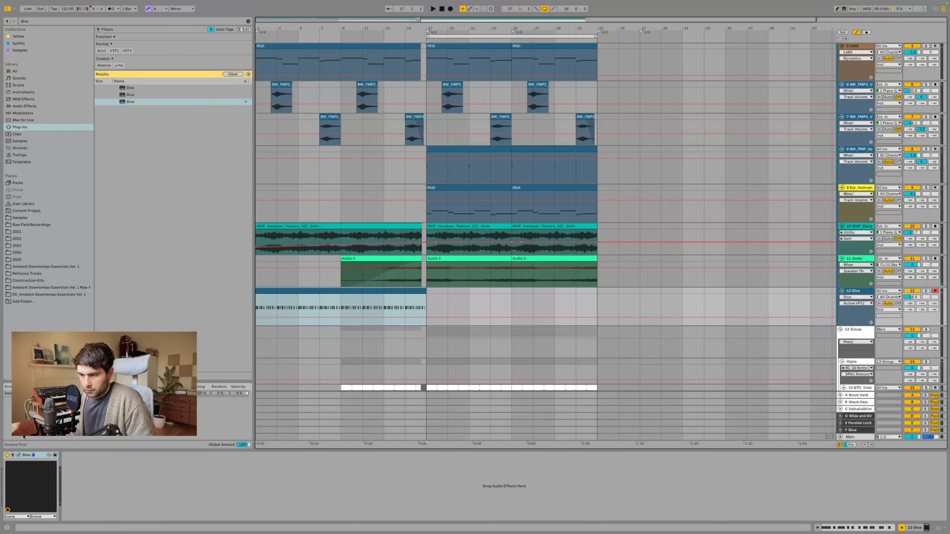
pyautogui.click(23, 457)
pyautogui.click(34, 455)
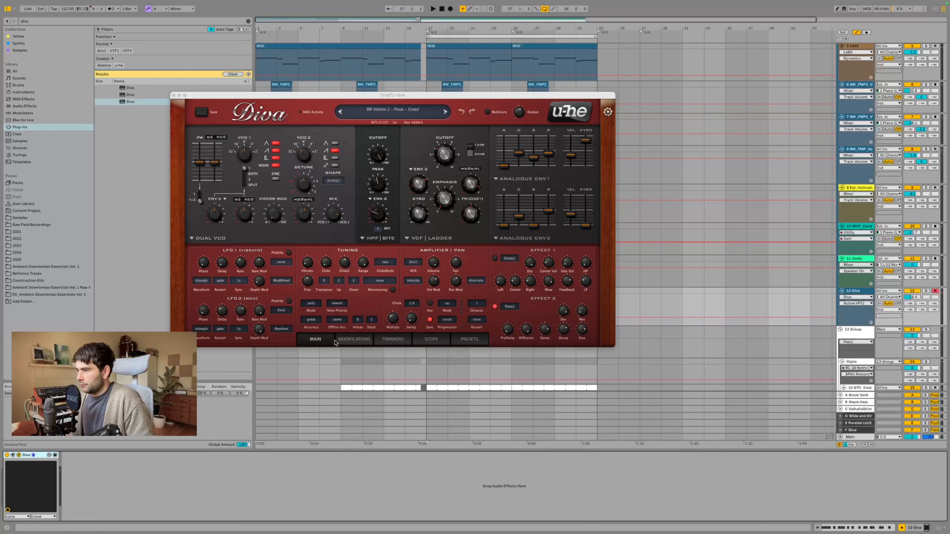
# Step: Adjust Diva's VCF cutoff and set its filter mod depth to 86 during playback, set the track volume to -17.0 dB, and close the synth
pyautogui.press('space')
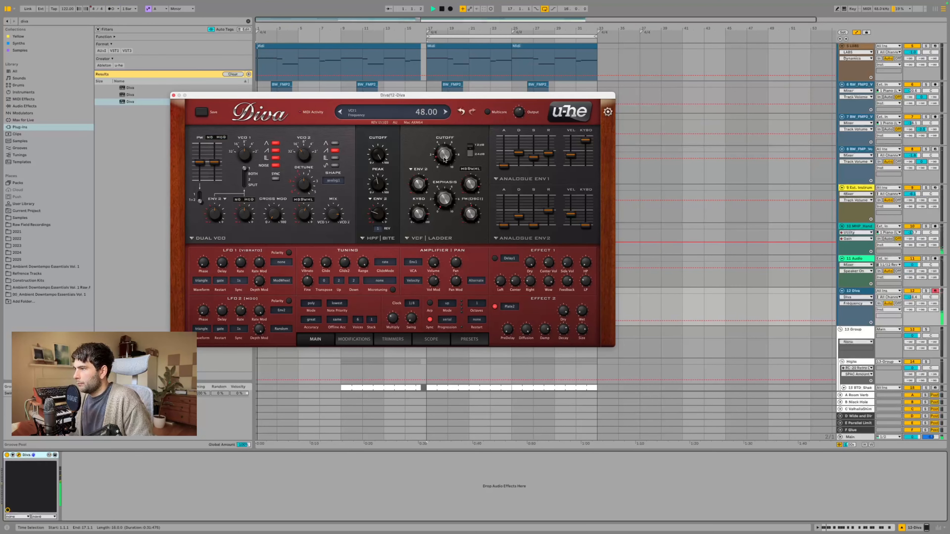
pyautogui.moveTo(443, 161); pyautogui.dragTo(443, 159)
pyautogui.moveTo(913, 298); pyautogui.dragTo(913, 298)
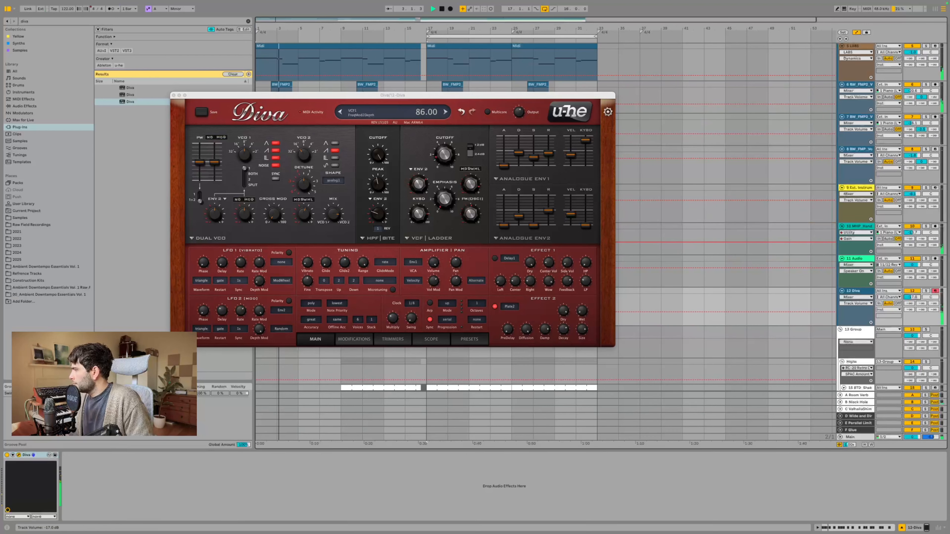
pyautogui.click(174, 95)
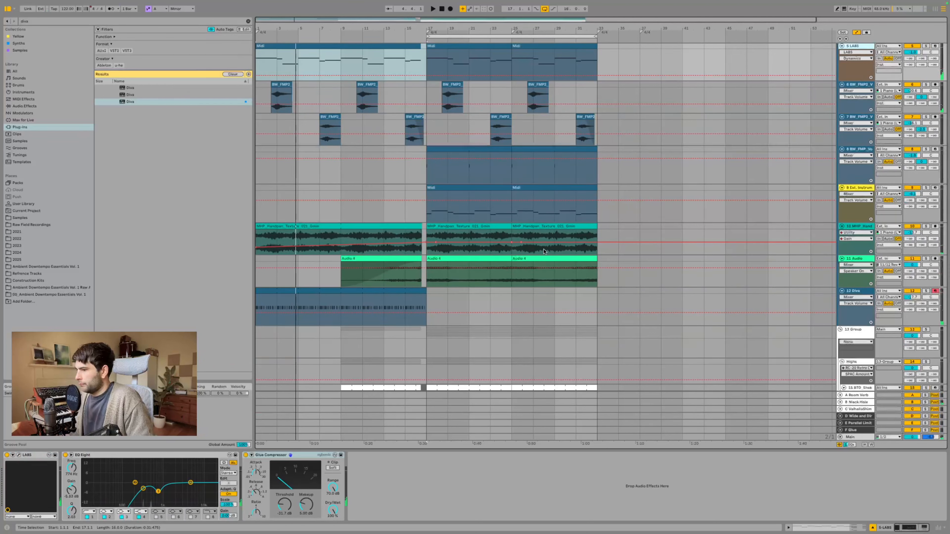
# Step: Copy the ShaperBox 2 effect from the vocal FX track onto the Diva track
pyautogui.click(863, 150)
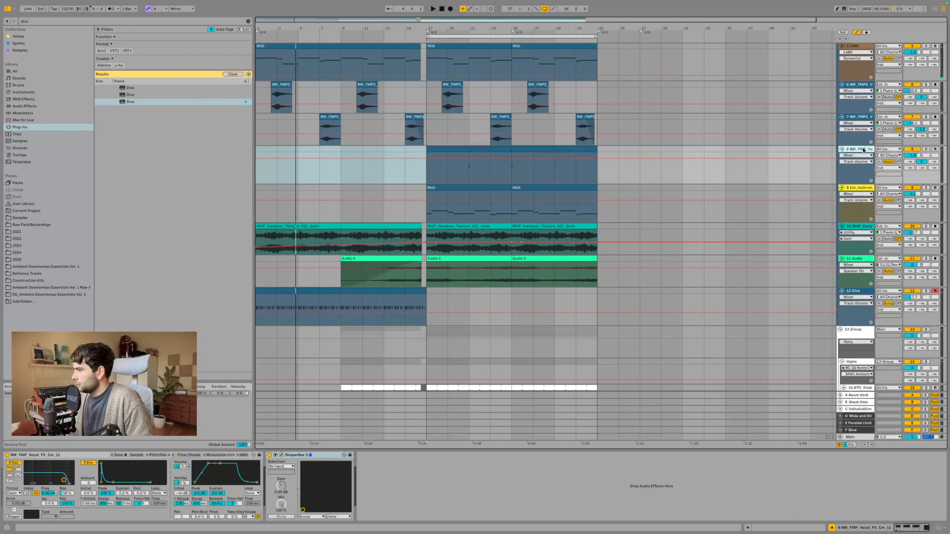
pyautogui.moveTo(321, 454); pyautogui.dragTo(325, 405)
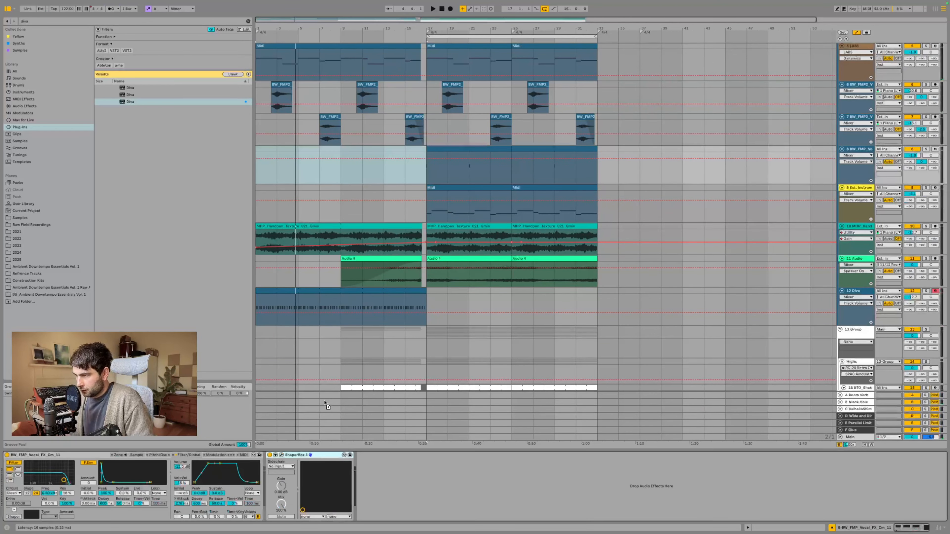
# Step: Open the Diva clip and transpose all of its notes up an octave to E5
pyautogui.doubleClick(304, 291)
pyautogui.click(305, 255)
pyautogui.press('super+a')
pyautogui.hotkey('shift', 'Up')
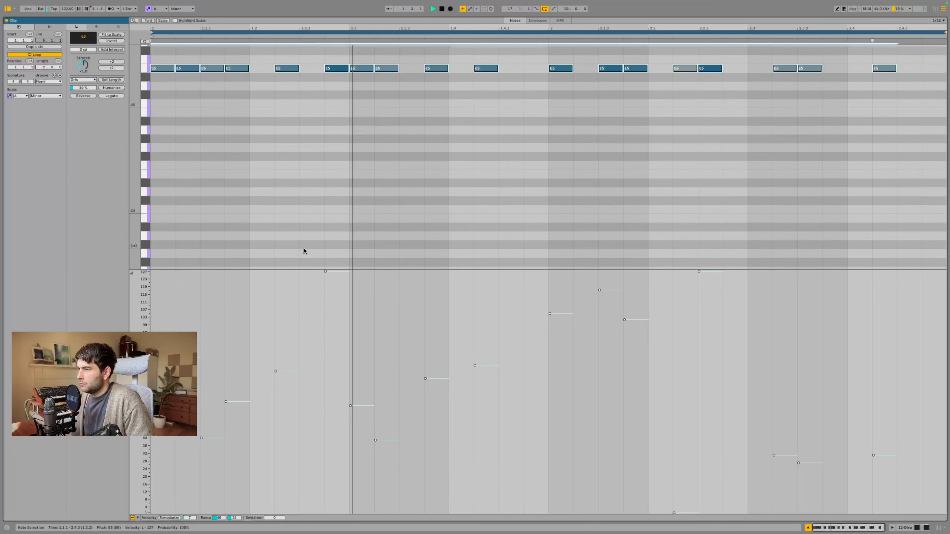
# Step: Shift the 1.3 note to 1.3.2 and the 1.4.2 note to 1.4.3, replacing overlaps, and add notes at 1.3.3 and 1.4.4
pyautogui.doubleClick(386, 69)
pyautogui.moveTo(363, 69); pyautogui.dragTo(392, 72)
pyautogui.doubleClick(411, 68)
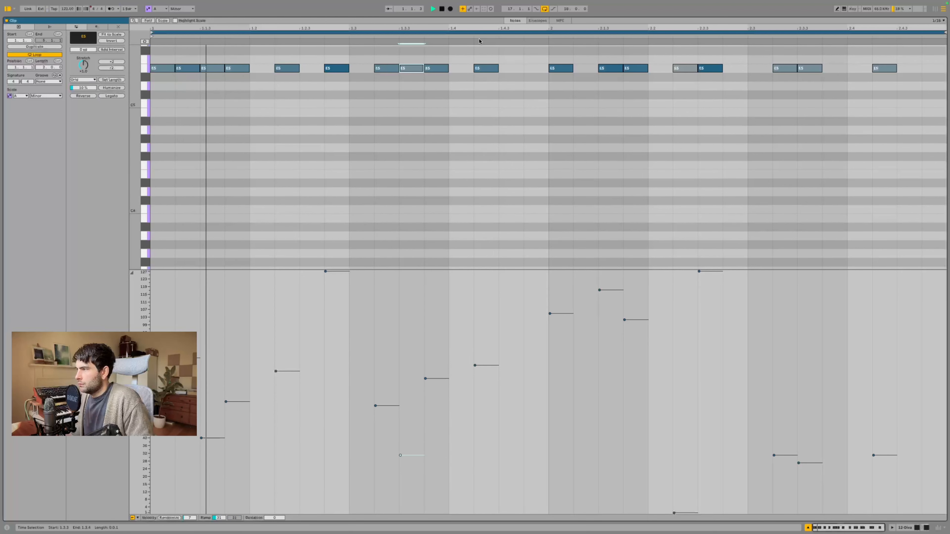
pyautogui.moveTo(492, 69); pyautogui.dragTo(521, 68)
pyautogui.doubleClick(536, 68)
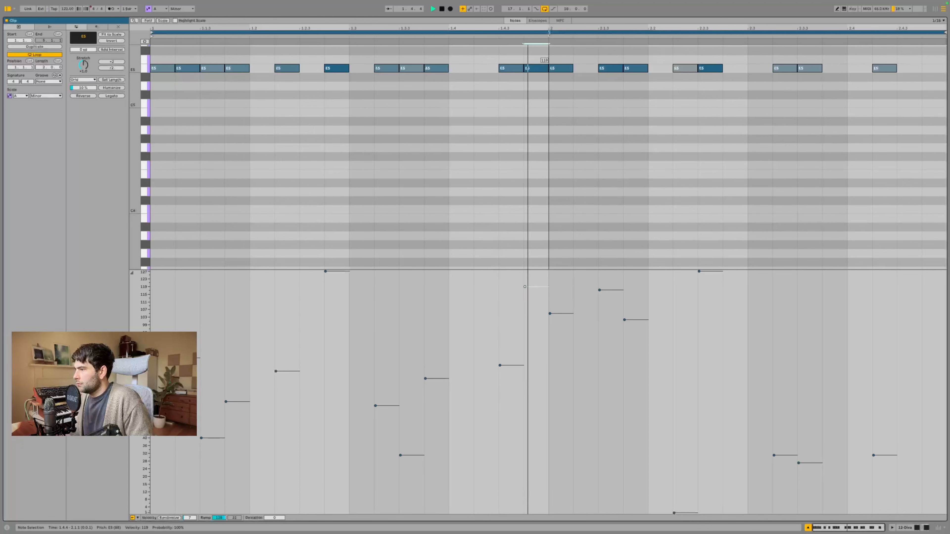
# Step: Move the note at bar 2 to 2.1.2 with slightly lower velocity, add a note at 2.4.3, and close the clip editor
pyautogui.click(564, 70)
pyautogui.moveTo(564, 69); pyautogui.dragTo(589, 70)
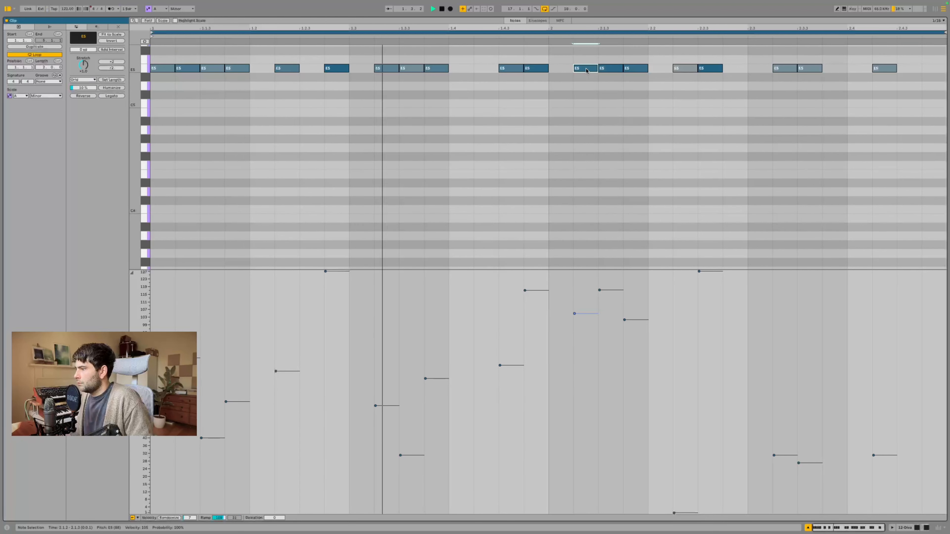
pyautogui.moveTo(575, 314); pyautogui.dragTo(575, 319)
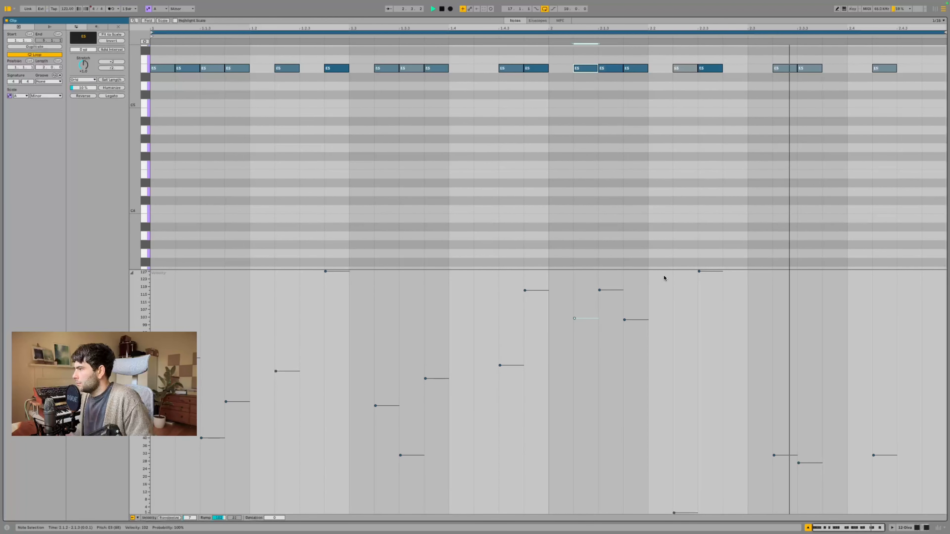
pyautogui.doubleClick(910, 68)
pyautogui.hotkey('ctrl', 'a')
pyautogui.moveTo(160, 67)
pyautogui.mouseDown()
pyautogui.moveTo(158, 130)
pyautogui.moveTo(159, 63)
pyautogui.mouseUp()
pyautogui.click(918, 528)
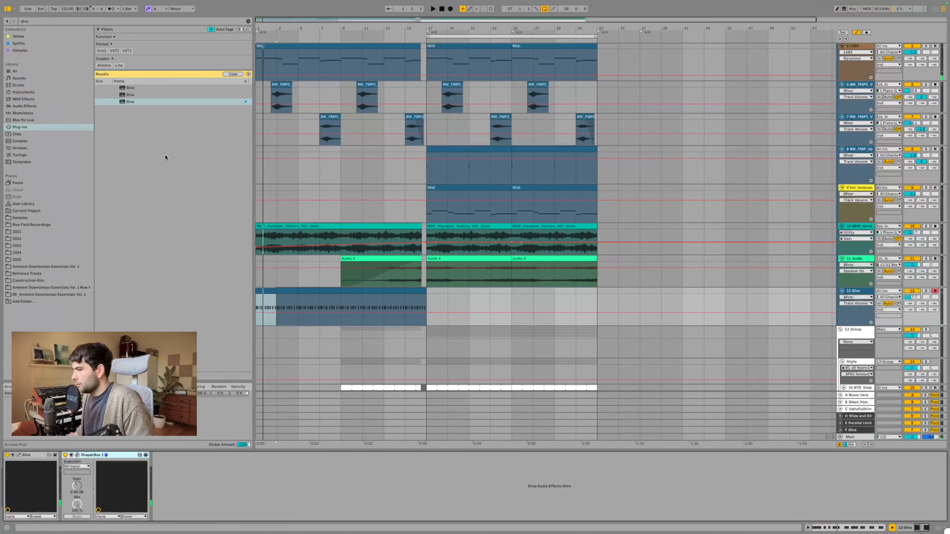
# Step: Insert the Delay audio effect between Diva and ShaperBox 2, enable Ping Pong, narrow its filter around 1.58 kHz, and start playback
pyautogui.click(24, 21)
pyautogui.write('delay')
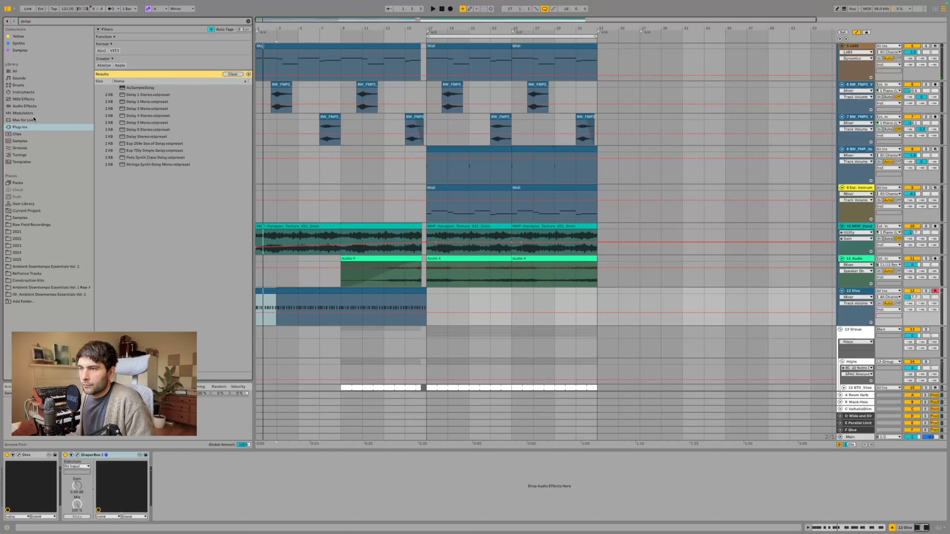
pyautogui.click(84, 106)
pyautogui.moveTo(113, 104); pyautogui.dragTo(61, 486)
pyautogui.click(186, 491)
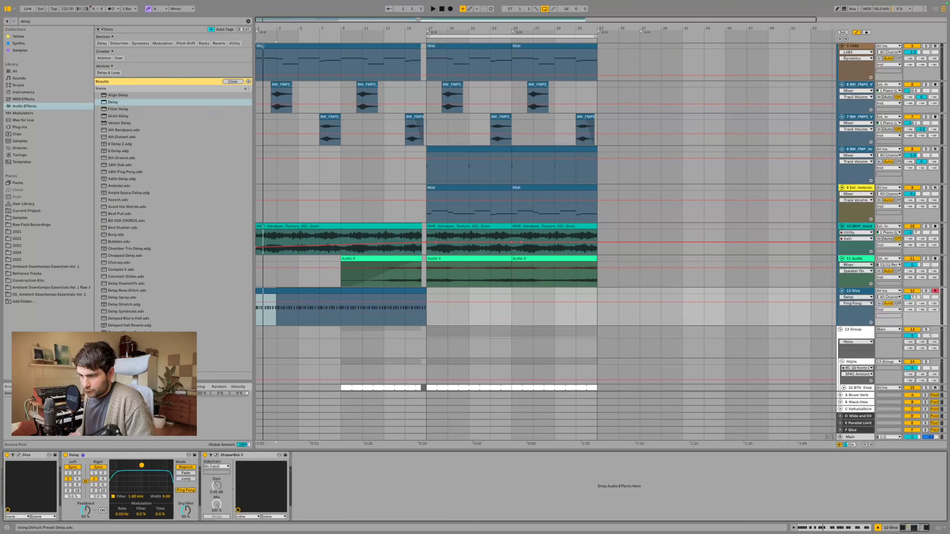
pyautogui.press('space')
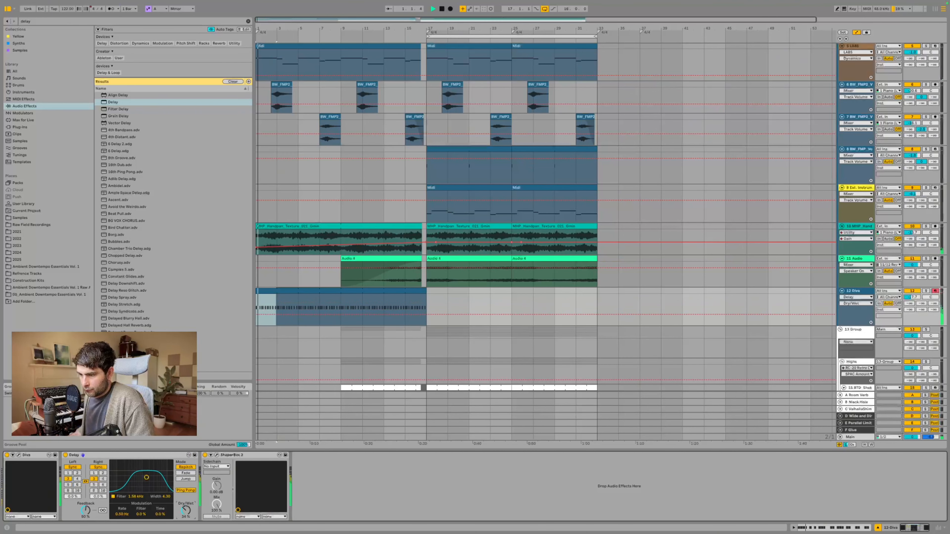
# Step: Try transposing every note in the Diva clip down to about A4 and play the pattern back
pyautogui.doubleClick(272, 289)
pyautogui.moveTo(177, 60); pyautogui.dragTo(165, 65)
pyautogui.scroll(5, 165, 65)
pyautogui.click(167, 160)
pyautogui.press('super+a')
pyautogui.moveTo(159, 150); pyautogui.dragTo(163, 215)
pyautogui.press('space')
pyautogui.press('space')
# Step: Transpose all of the clip's notes back up to E5 in semitone steps and return to the arrangement
pyautogui.press('Up')
pyautogui.press('Up')
pyautogui.press('Up')
pyautogui.press('Up')
pyautogui.press('Up')
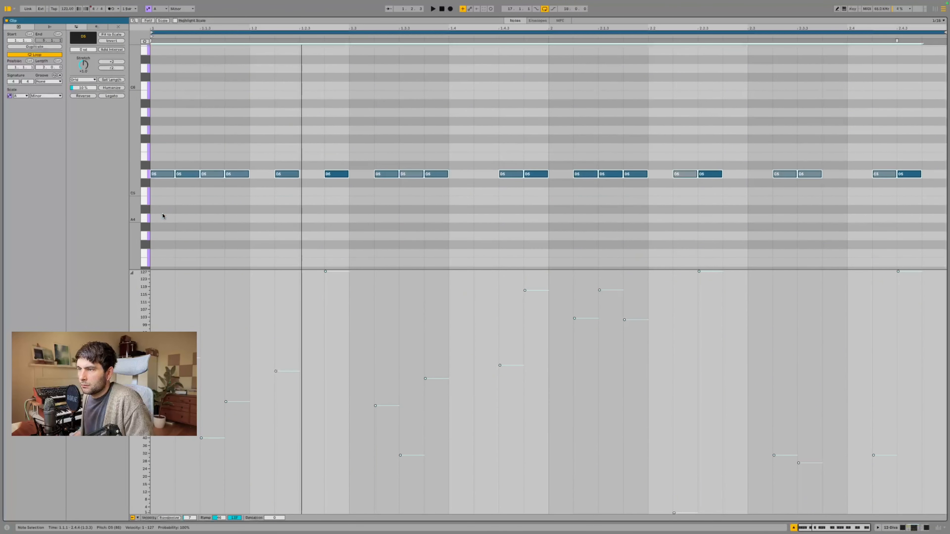
pyautogui.press('Up')
pyautogui.press('Up')
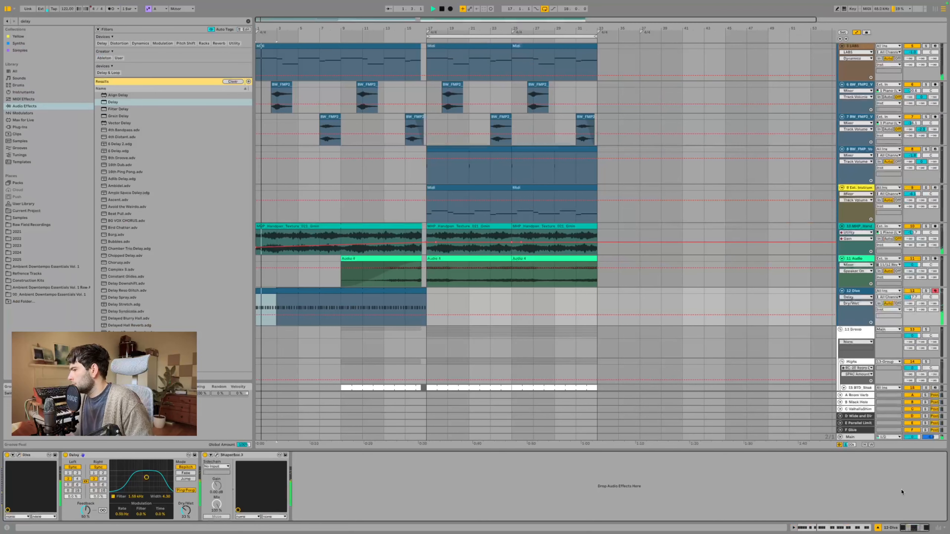
# Step: Lower Diva's VCF frequency to 41 and its filter mod depth to 38, then close the synth window
pyautogui.click(19, 456)
pyautogui.moveTo(446, 153); pyautogui.dragTo(445, 157)
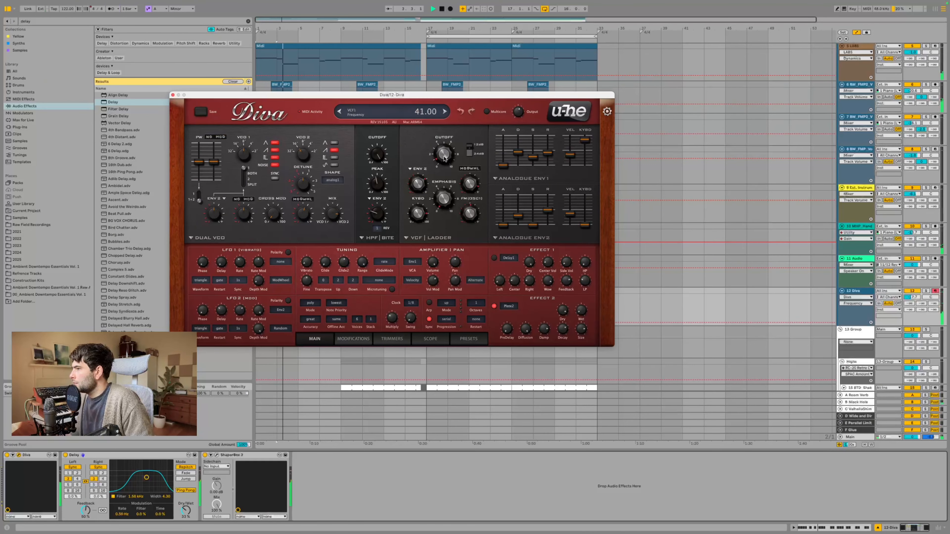
pyautogui.moveTo(415, 188); pyautogui.dragTo(415, 195)
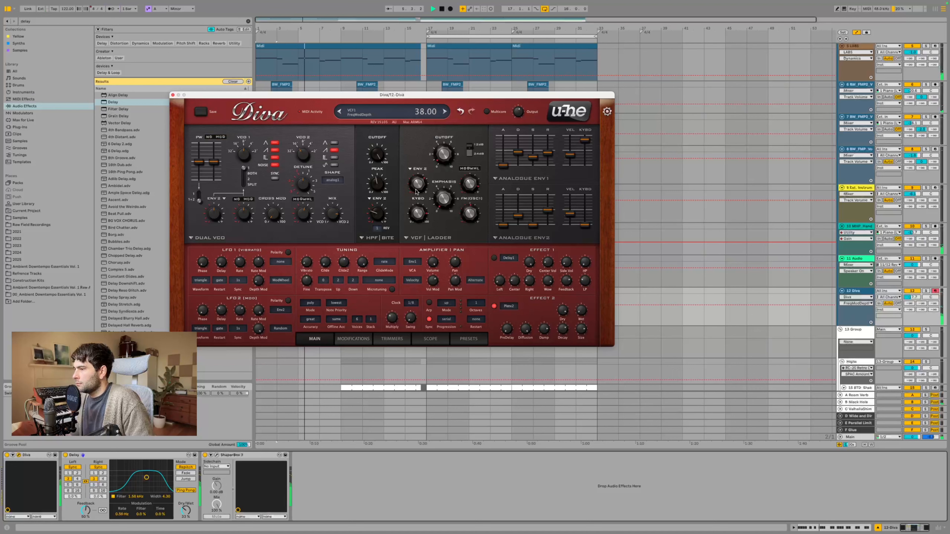
pyautogui.click(173, 95)
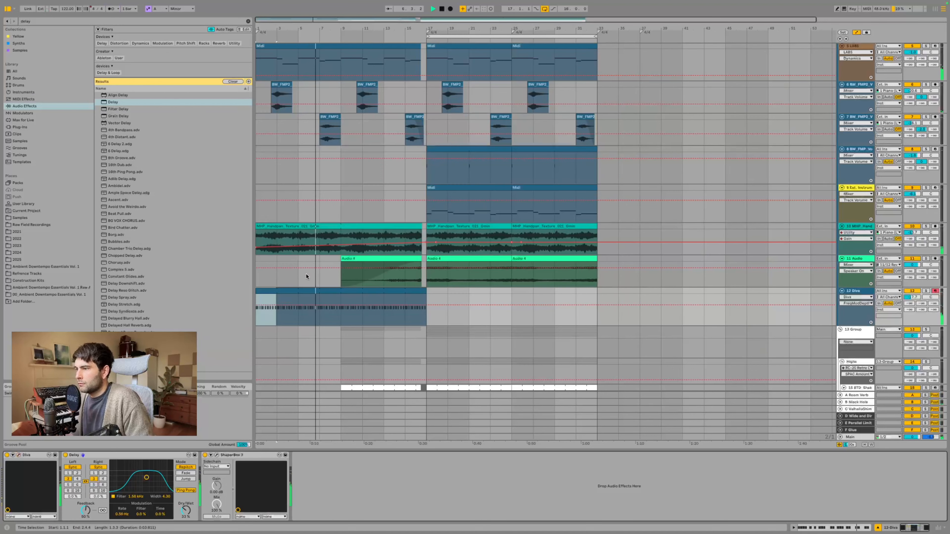
# Step: Automate Diva's filter mod depth on the track with breakpoints at bars 9 and 17, rising toward bar 17
pyautogui.press('a')
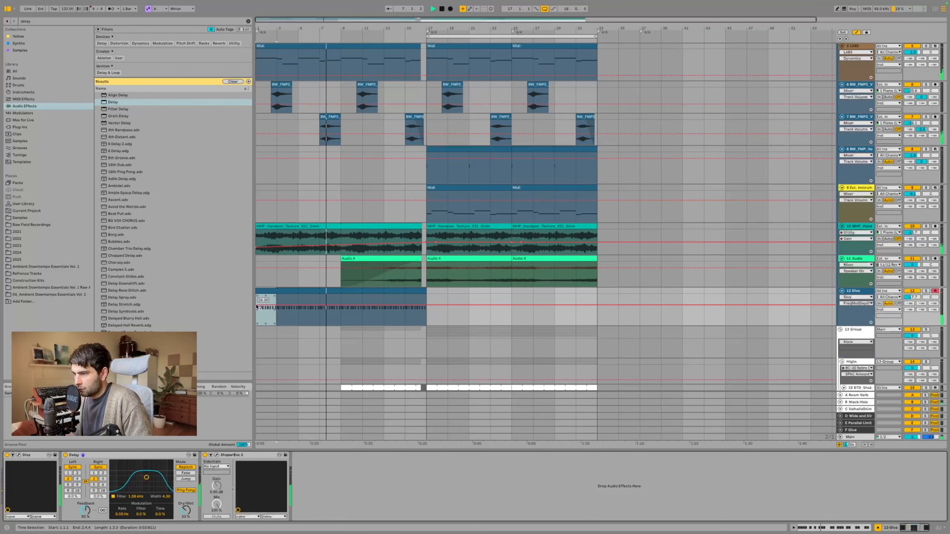
pyautogui.click(342, 305)
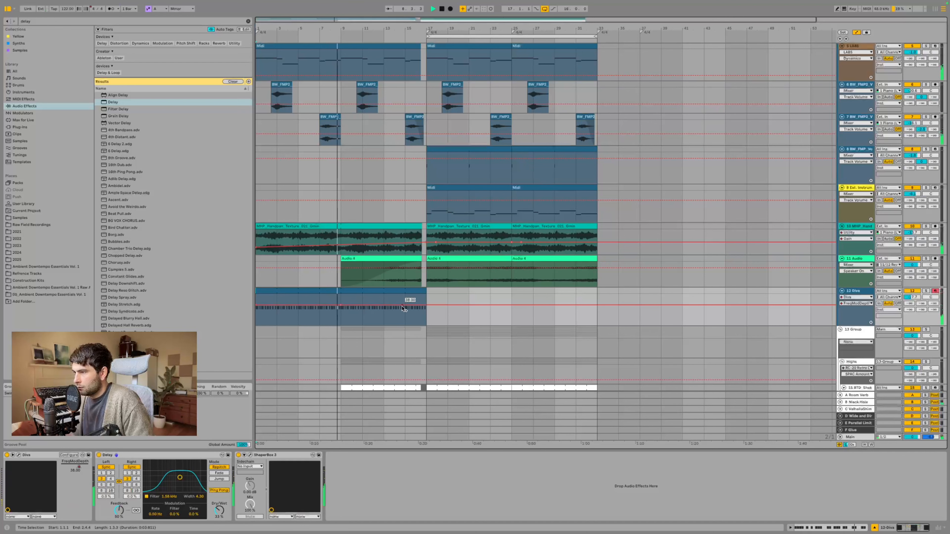
pyautogui.moveTo(427, 306); pyautogui.dragTo(427, 303)
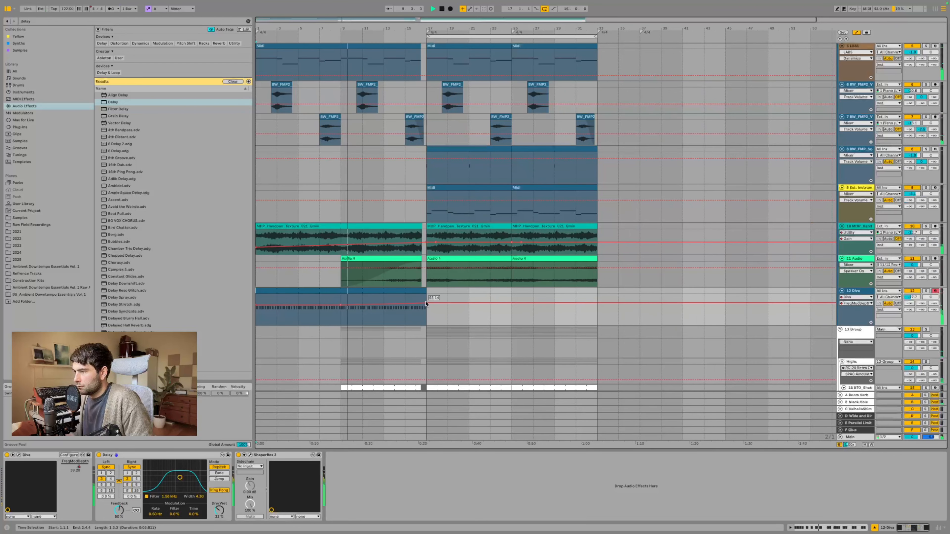
pyautogui.moveTo(427, 303); pyautogui.dragTo(427, 301)
# Step: Extend the Diva pattern to bar 33 and shape a varying, rising filter mod depth curve across bars 17 to 33
pyautogui.rightClick(429, 293)
pyautogui.click(420, 293)
pyautogui.moveTo(417, 302); pyautogui.dragTo(598, 293)
pyautogui.moveTo(465, 304); pyautogui.dragTo(590, 296)
pyautogui.click(495, 298)
pyautogui.moveTo(493, 295); pyautogui.dragTo(496, 297)
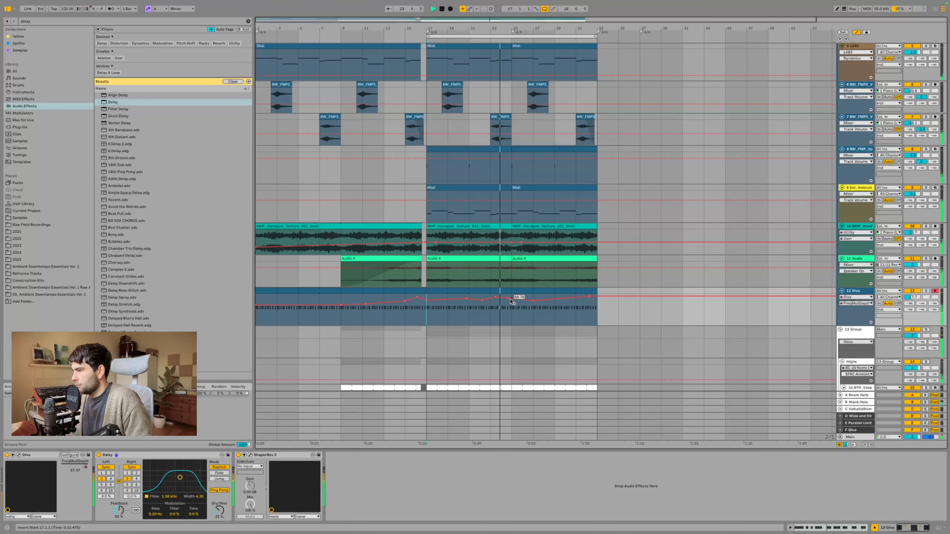
# Step: Switch off Effect 2, the Plate2 reverb, in Diva and close the synth window
pyautogui.click(19, 455)
pyautogui.click(494, 306)
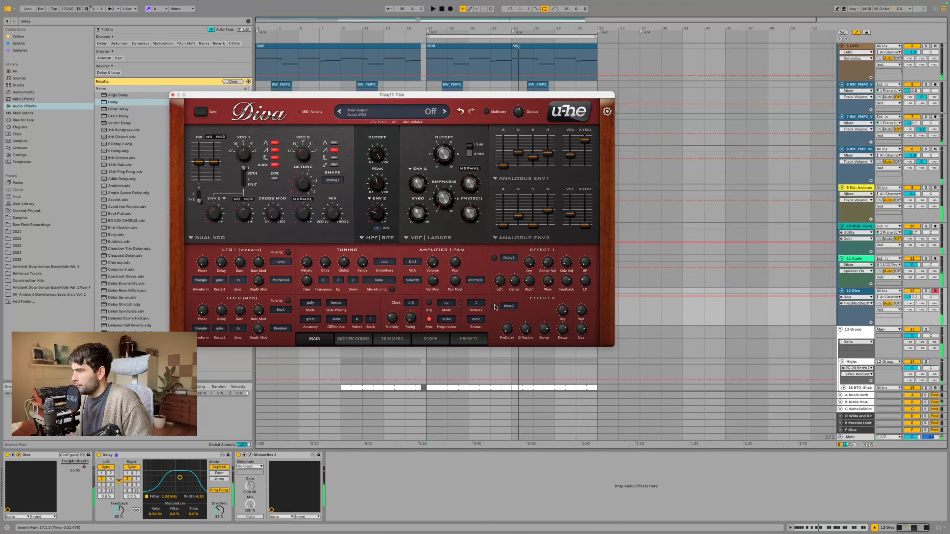
pyautogui.click(172, 95)
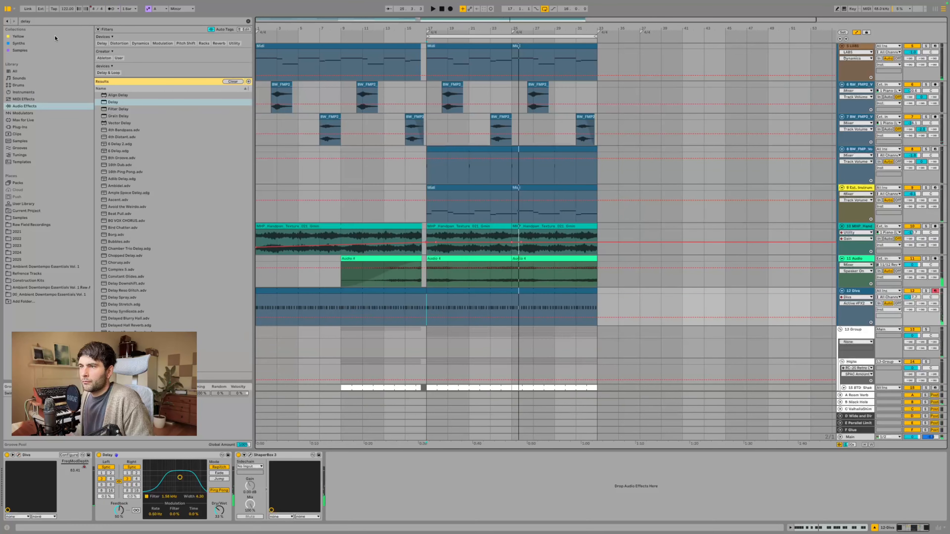
# Step: Search the audio effects for "vint", then raise the Diva track's B-Black Hole send while playing the arrangement
pyautogui.write('vint')
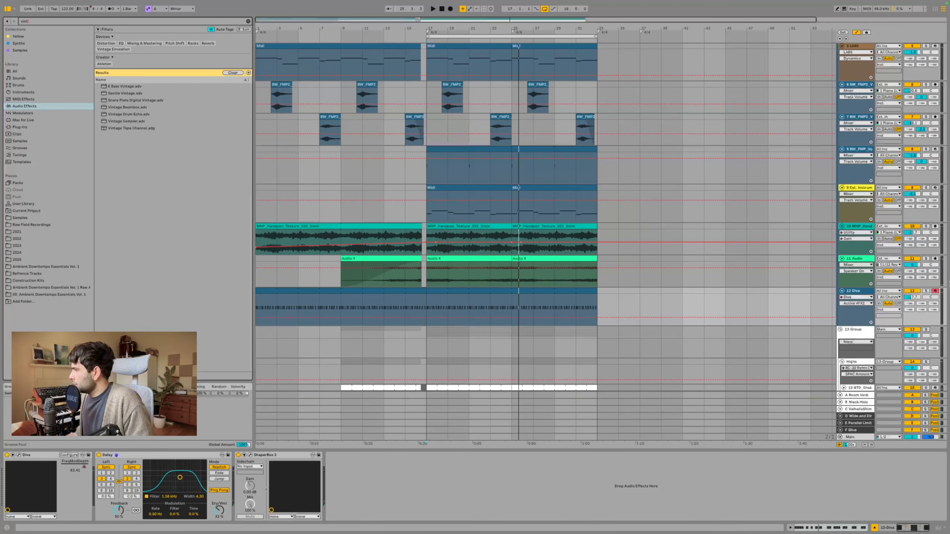
pyautogui.moveTo(923, 305); pyautogui.dragTo(923, 294)
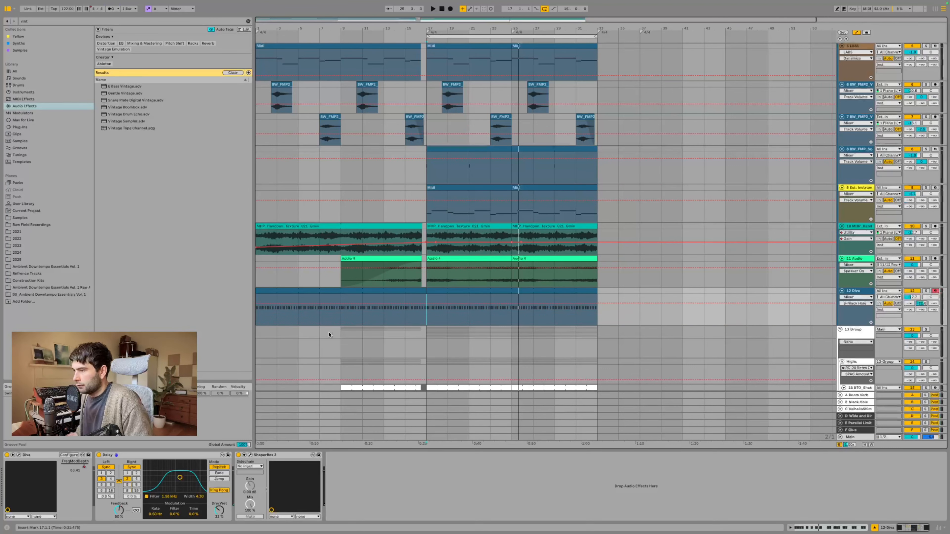
pyautogui.click(363, 308)
pyautogui.press('space')
pyautogui.moveTo(922, 304); pyautogui.dragTo(922, 298)
# Step: Search the audio effects and Max for Live devices for "cry"
pyautogui.click(34, 22)
pyautogui.write('cry')
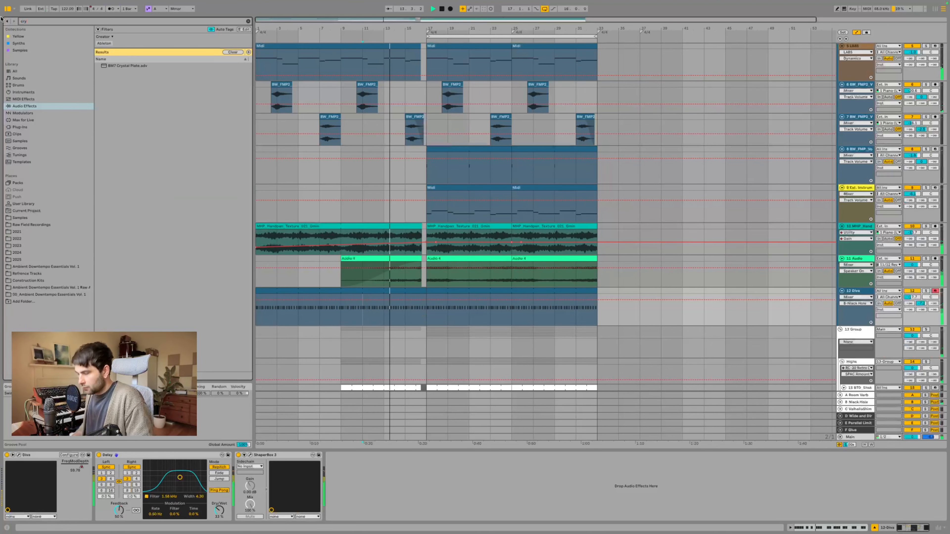
pyautogui.click(42, 121)
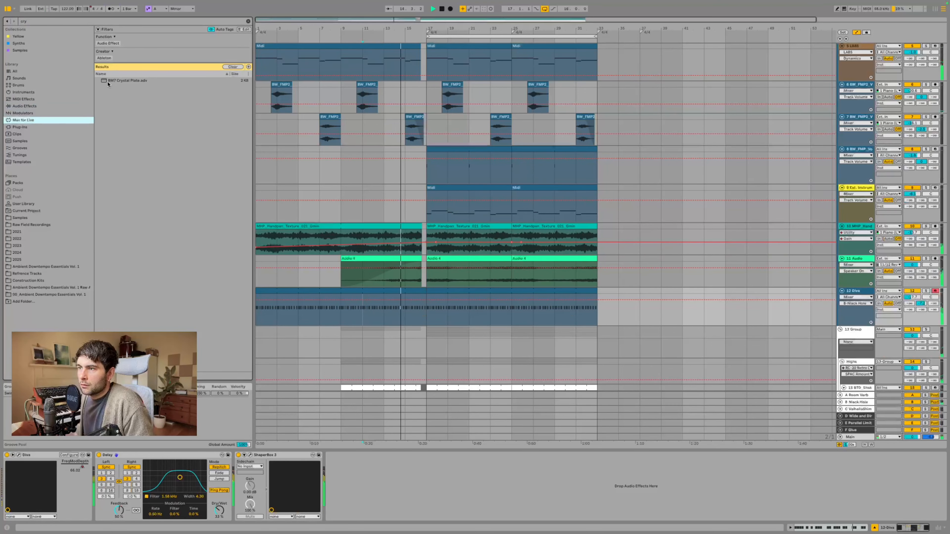
# Step: Play from bar 9, open the Diva clip, and move the 2.1.2 note to 2.1.3 and the 2.1.4 note to 2.2.1
pyautogui.click(343, 311)
pyautogui.press('space')
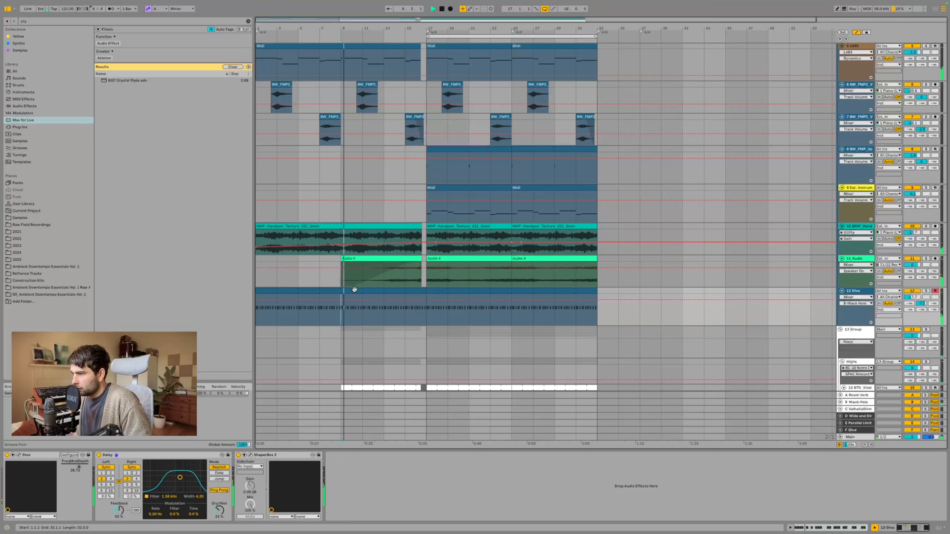
pyautogui.doubleClick(354, 290)
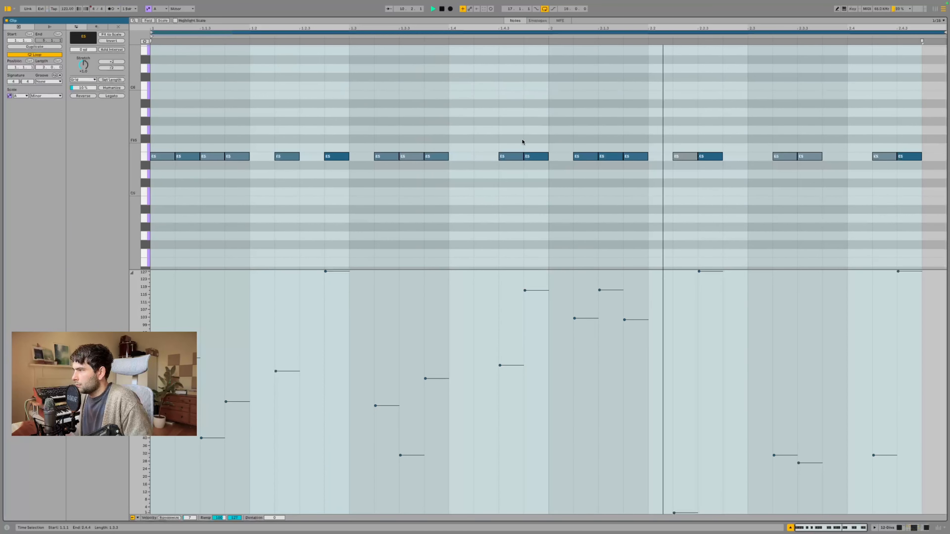
pyautogui.moveTo(614, 144)
pyautogui.mouseDown()
pyautogui.moveTo(615, 173)
pyautogui.moveTo(618, 161)
pyautogui.mouseUp()
pyautogui.click(636, 157)
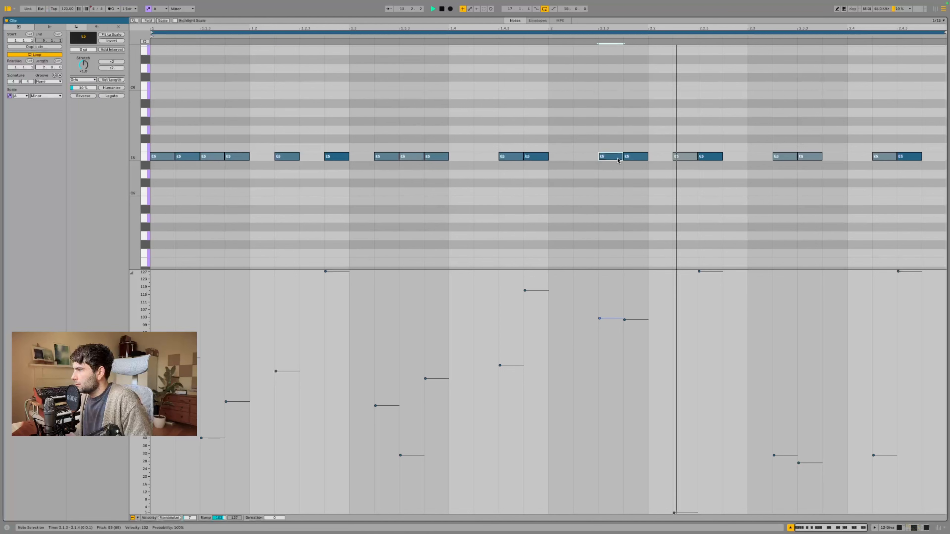
pyautogui.moveTo(646, 158); pyautogui.dragTo(665, 160)
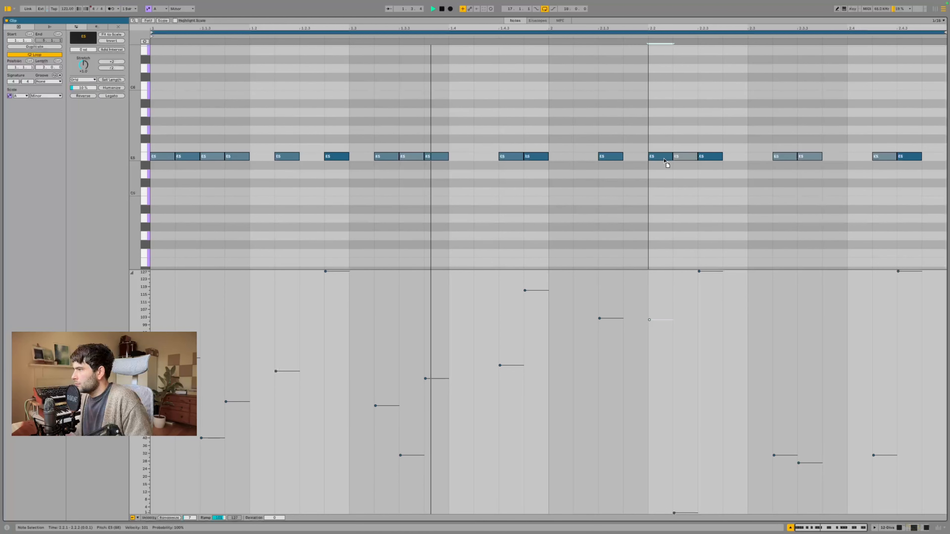
# Step: Move the 1.4.3 note to 2.1.2 and raise the velocities of the 2.3.3 and 2.4.2 notes, the latter to 73
pyautogui.moveTo(509, 157); pyautogui.dragTo(584, 163)
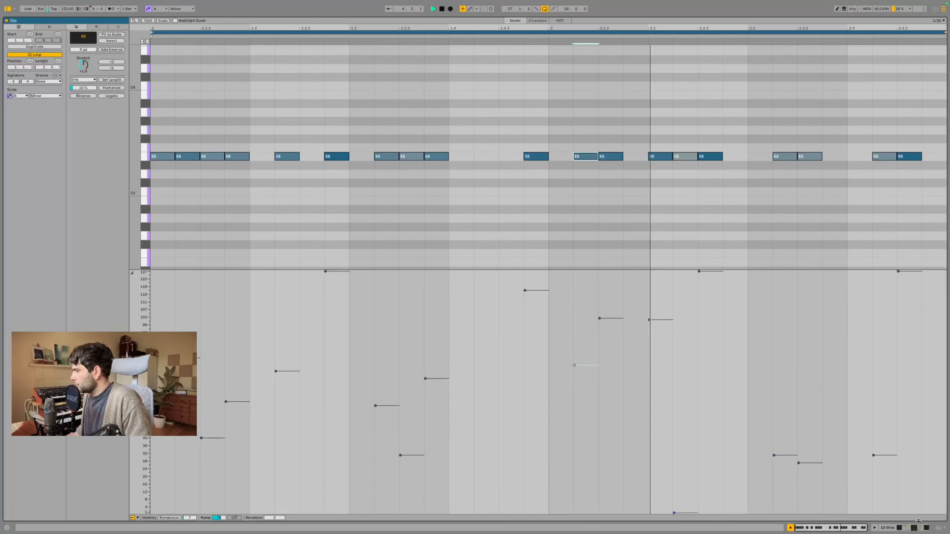
pyautogui.moveTo(799, 463); pyautogui.dragTo(801, 393)
pyautogui.moveTo(875, 455); pyautogui.dragTo(874, 374)
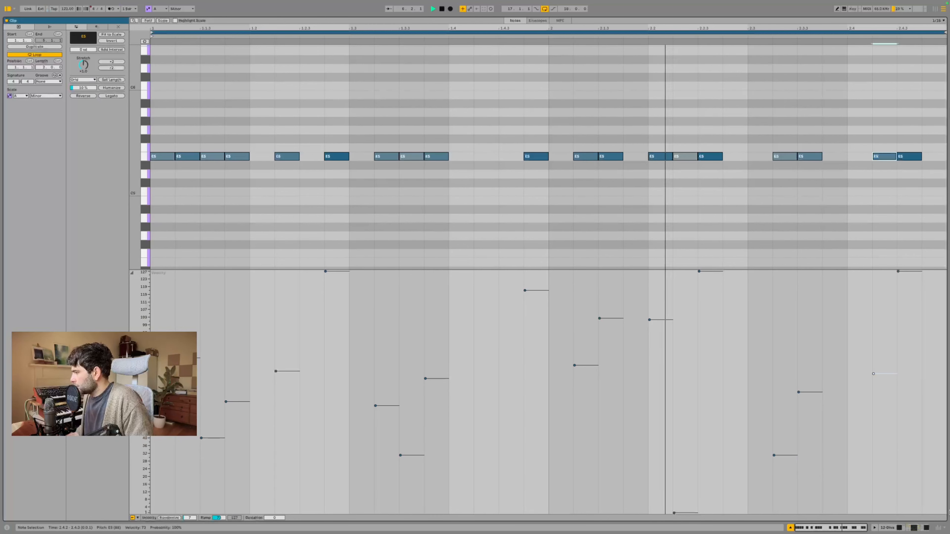
# Step: Close the clip editor, search the audio effects for "eq", and add EQ Eight after ShaperBox 2 on the Diva track
pyautogui.click(924, 528)
pyautogui.hotkey('ctrl', 'f')
pyautogui.write('eq')
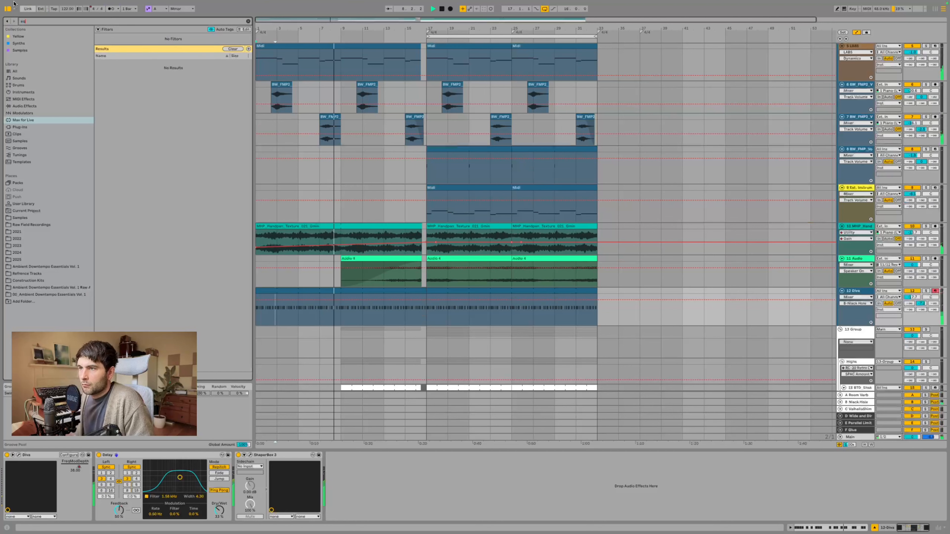
pyautogui.click(34, 106)
pyautogui.moveTo(116, 93); pyautogui.dragTo(360, 510)
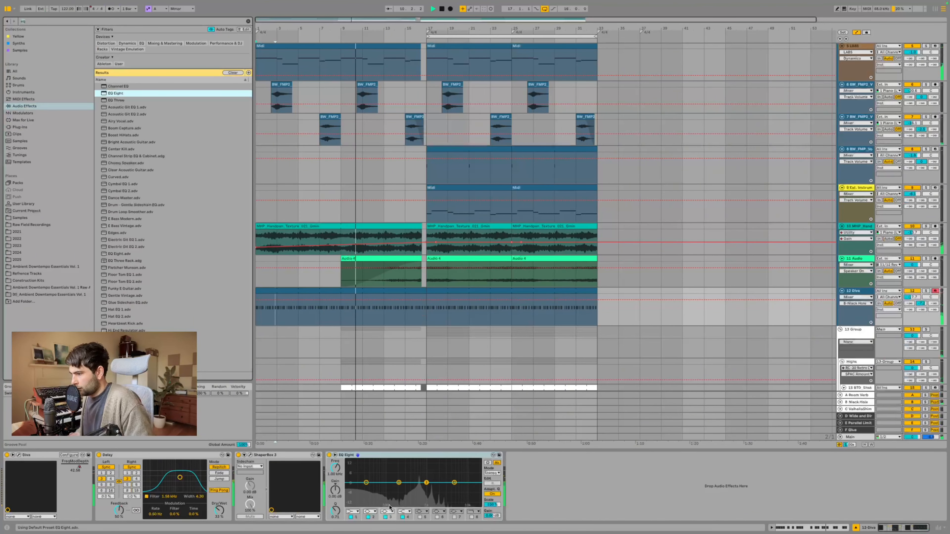
# Step: Set EQ Eight's first band to High Pass 12dB, sweep it up to cut the lows, and dip a mid band near 1.44 kHz
pyautogui.click(357, 511)
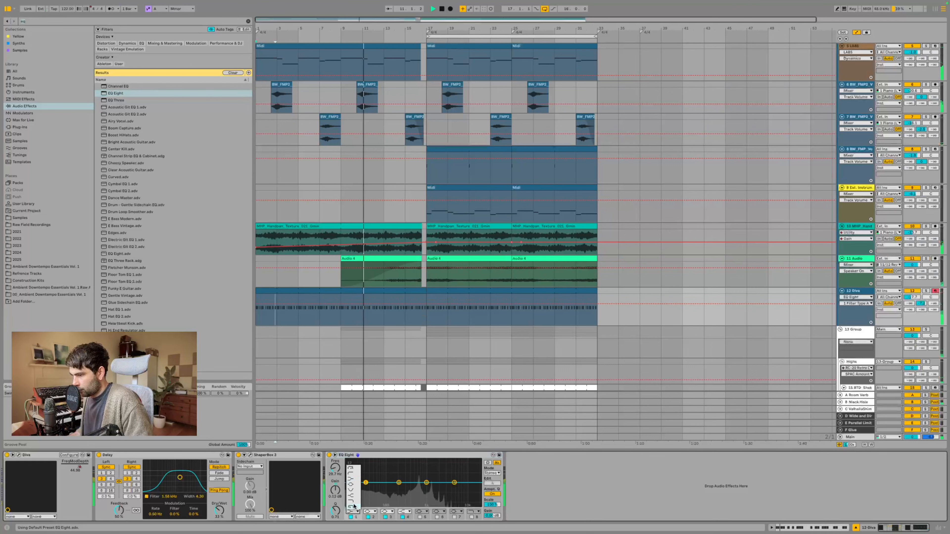
pyautogui.click(353, 475)
pyautogui.moveTo(366, 488); pyautogui.dragTo(452, 475)
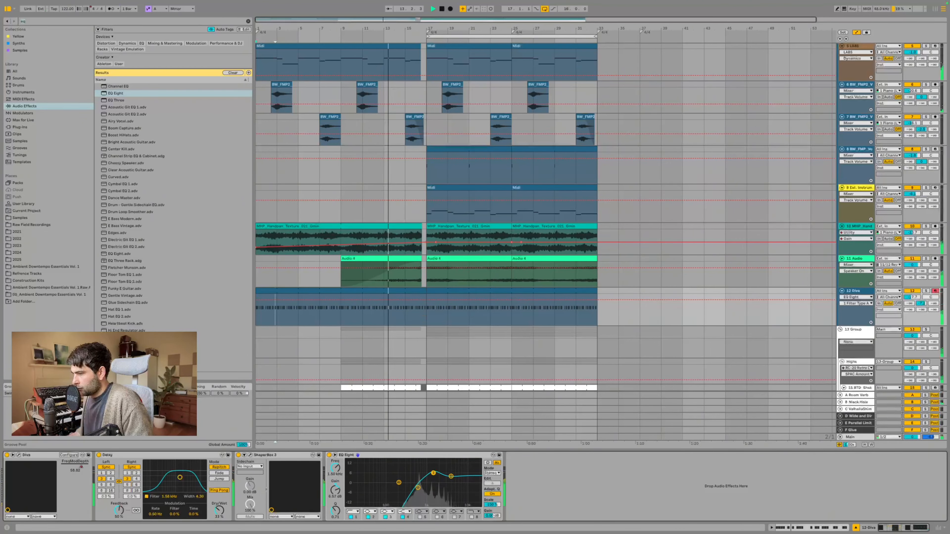
pyautogui.moveTo(433, 490); pyautogui.dragTo(432, 490)
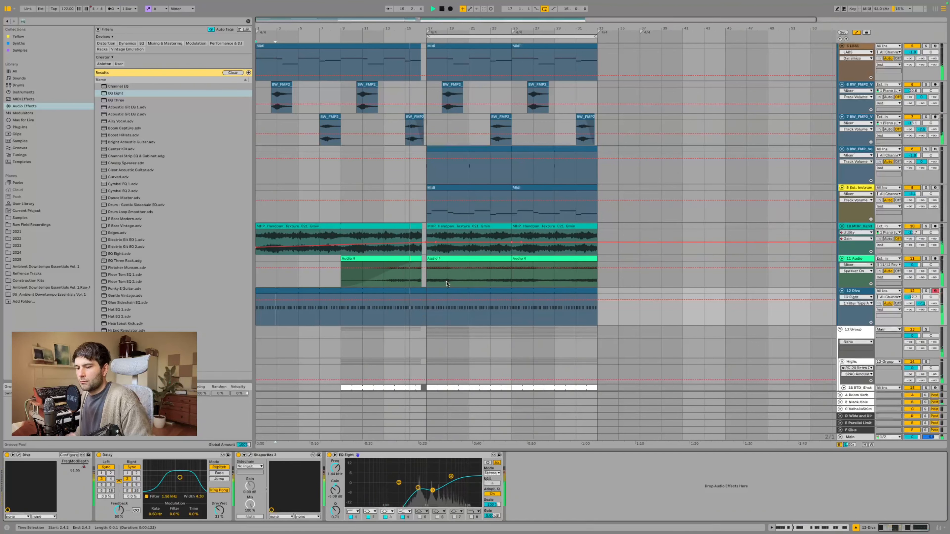
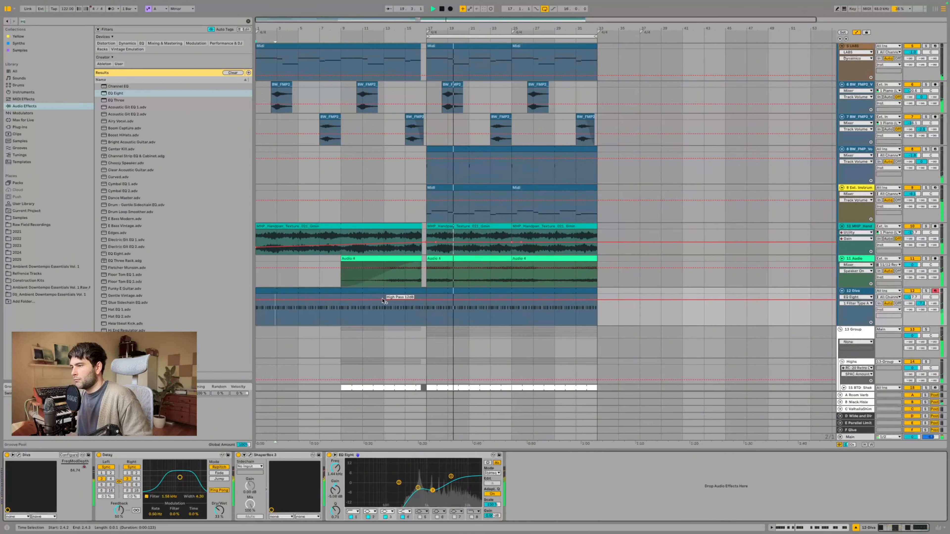
# Step: Insert a new audio track below the last percussion loop track and search the Samples folder for "crash"
pyautogui.scroll(-8, 788, 301)
pyautogui.click(866, 354)
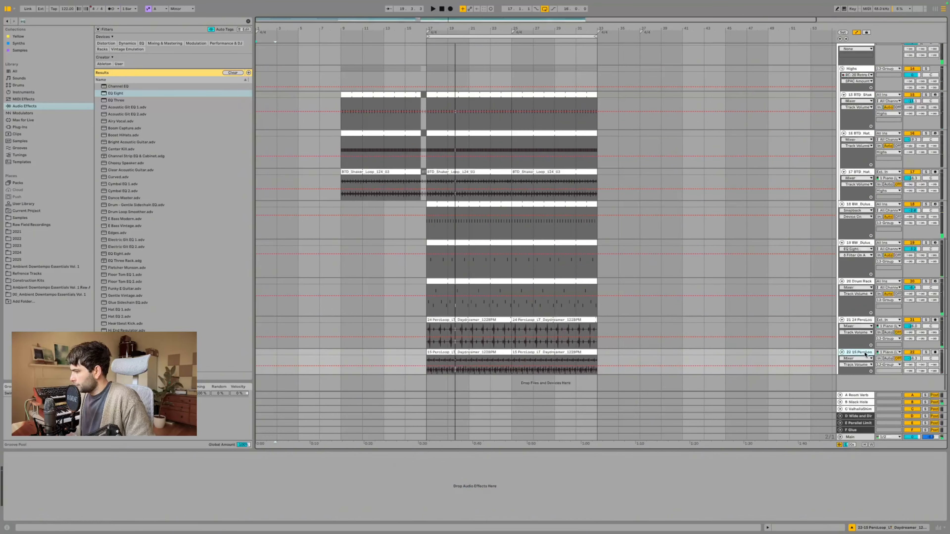
pyautogui.press('super+t')
pyautogui.press('super+f')
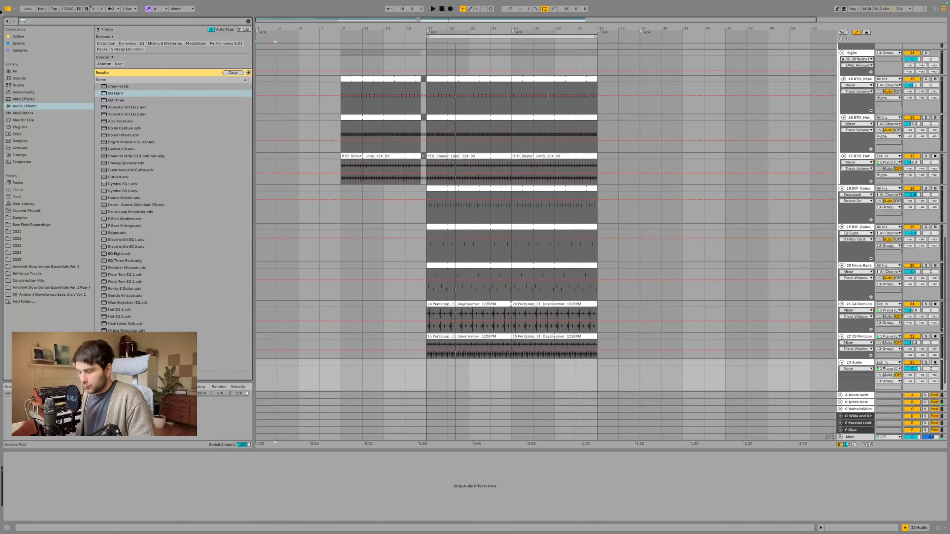
pyautogui.write('cray')
pyautogui.write('crash')
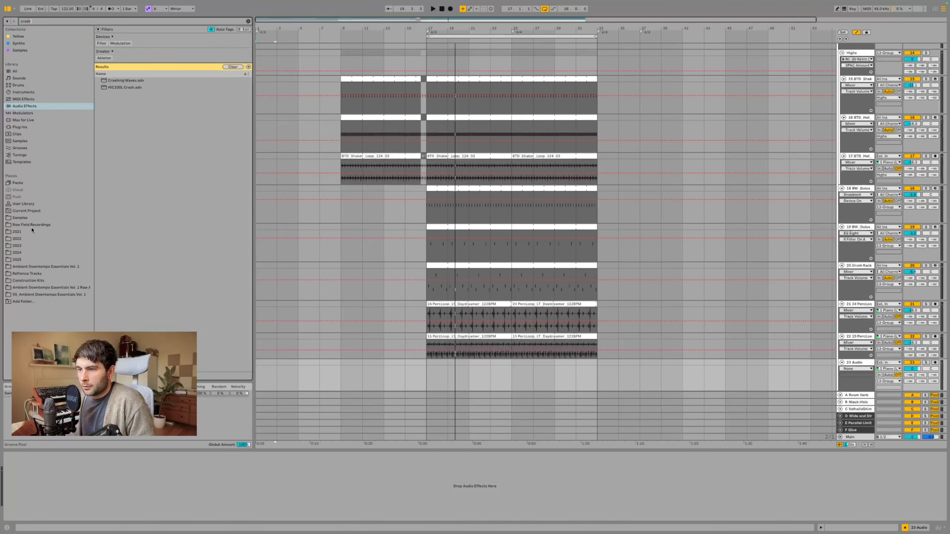
pyautogui.click(31, 219)
# Step: Audition the cymbals in Basic Waves - BTD Drum Pack Vol. 1 and place Crash 04 at bar 17 on the new track
pyautogui.click(137, 74)
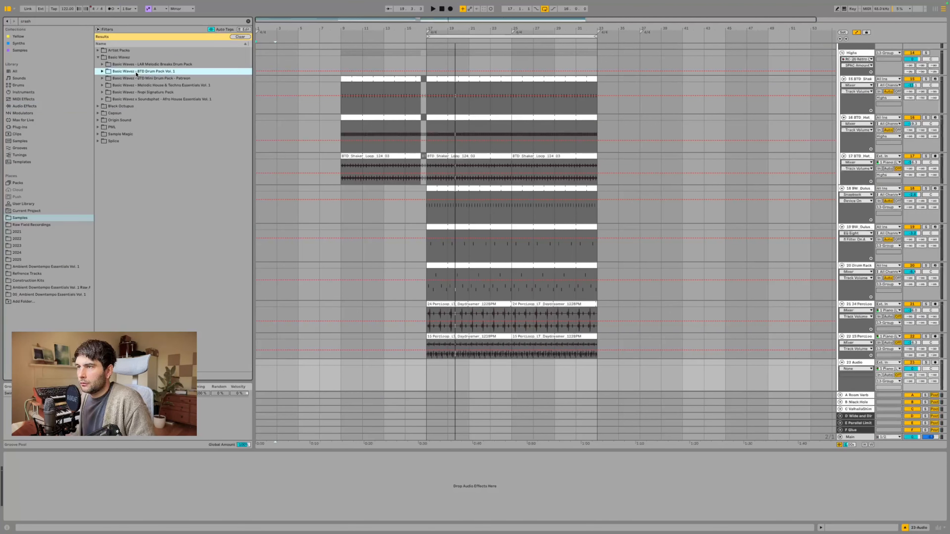
pyautogui.press('Right')
pyautogui.press('Down')
pyautogui.press('Right')
pyautogui.press('Down')
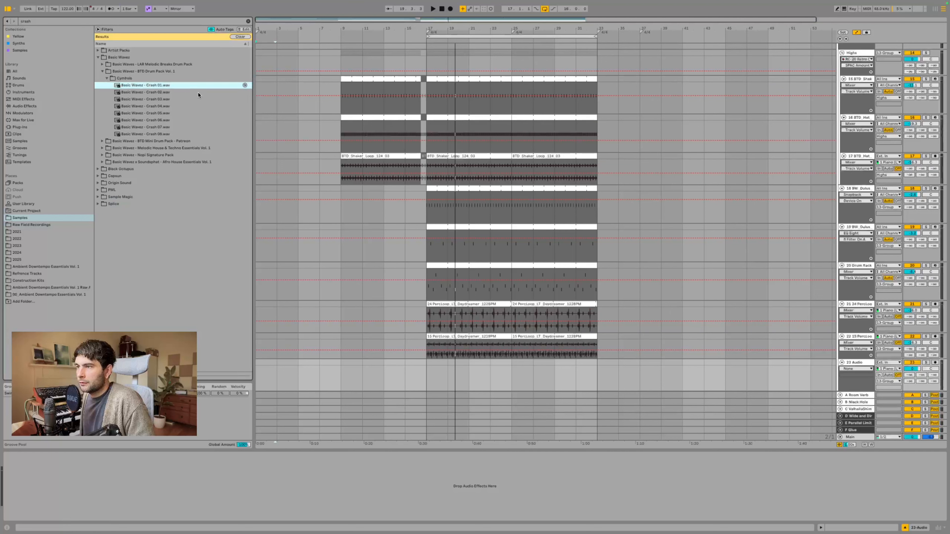
pyautogui.press('Down')
pyautogui.click(180, 107)
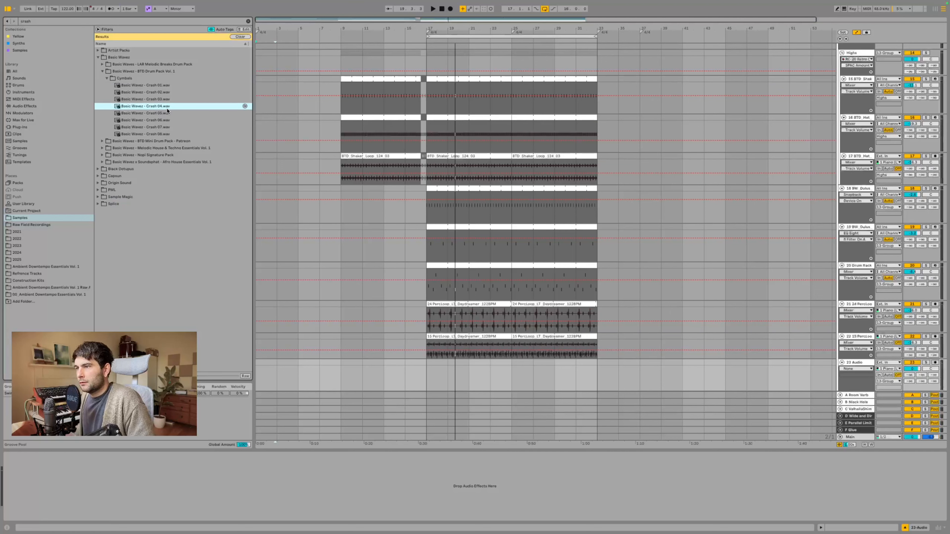
pyautogui.moveTo(168, 109); pyautogui.dragTo(401, 370)
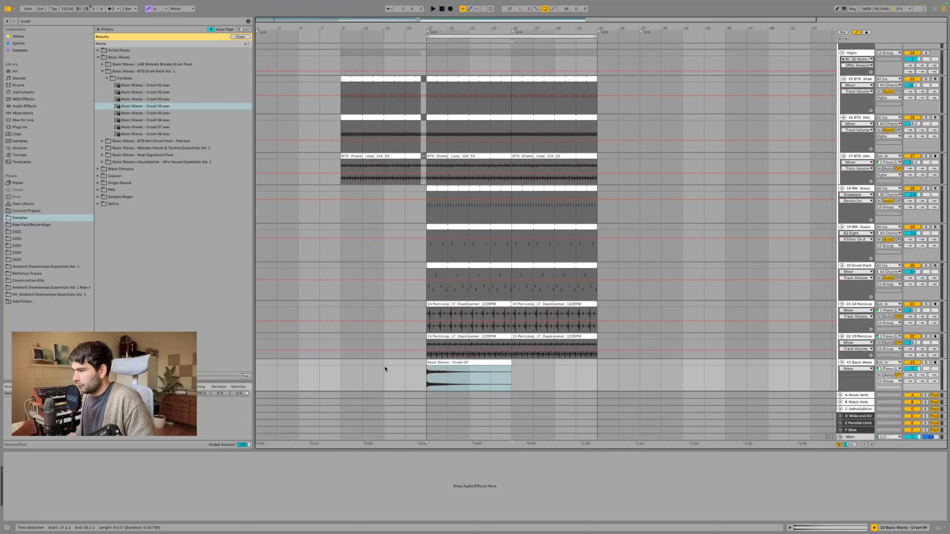
# Step: Lower the crash track's volume to -26.0 dB while playing from bar 17
pyautogui.moveTo(913, 369); pyautogui.dragTo(913, 388)
pyautogui.click(404, 357)
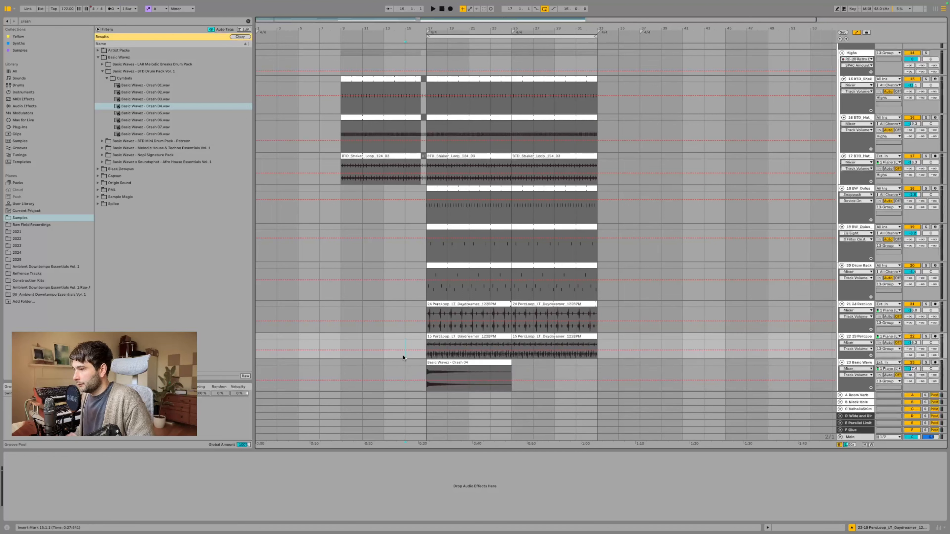
pyautogui.moveTo(913, 369); pyautogui.dragTo(913, 371)
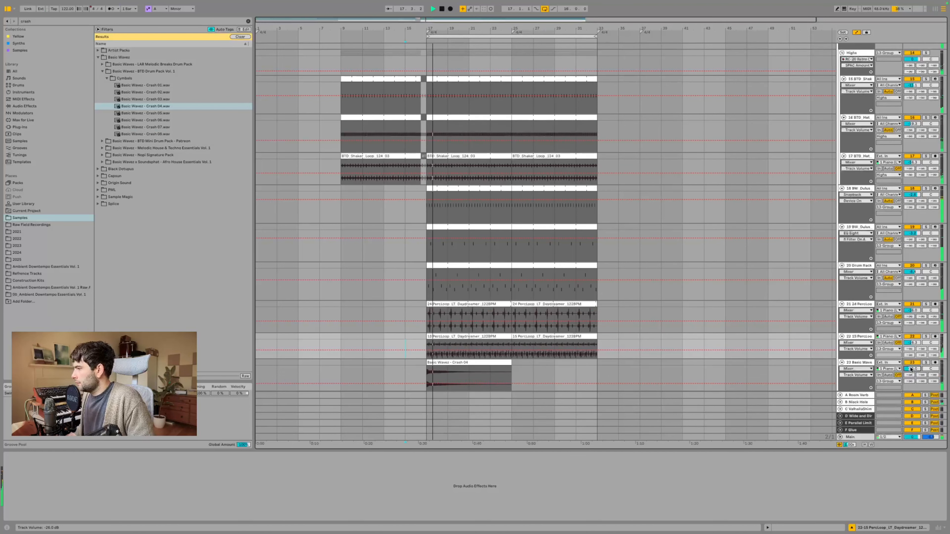
# Step: Turn off Warp for the Crash 04 clip and play the arrangement from bar 17
pyautogui.doubleClick(474, 364)
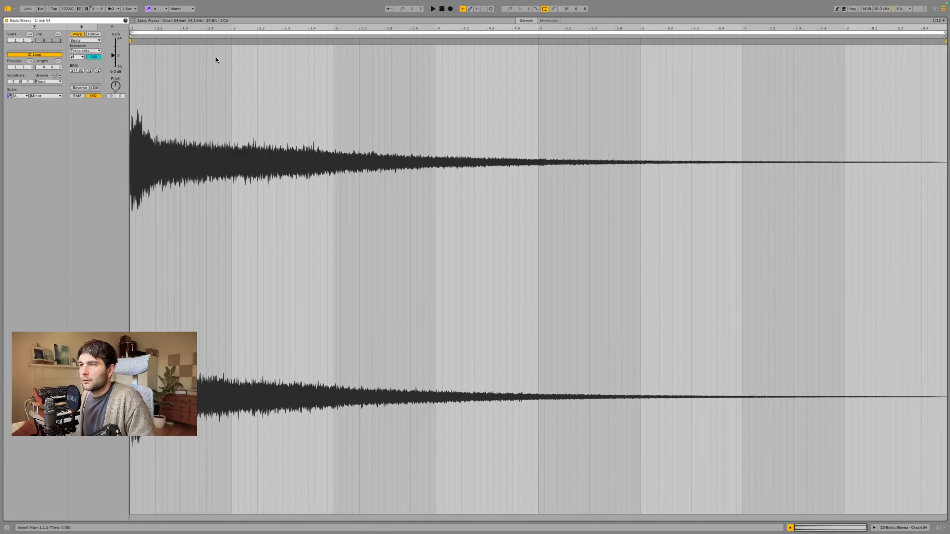
pyautogui.click(78, 34)
pyautogui.click(913, 528)
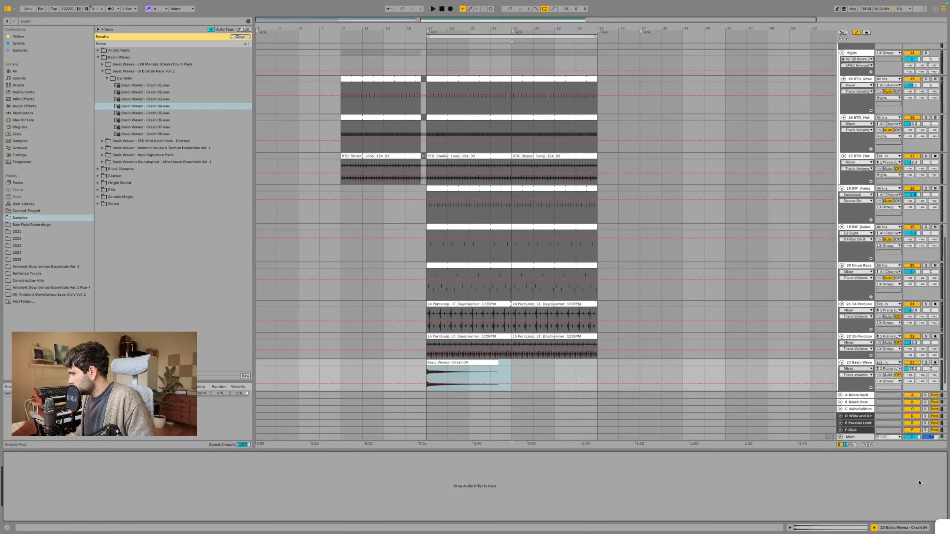
pyautogui.press('space')
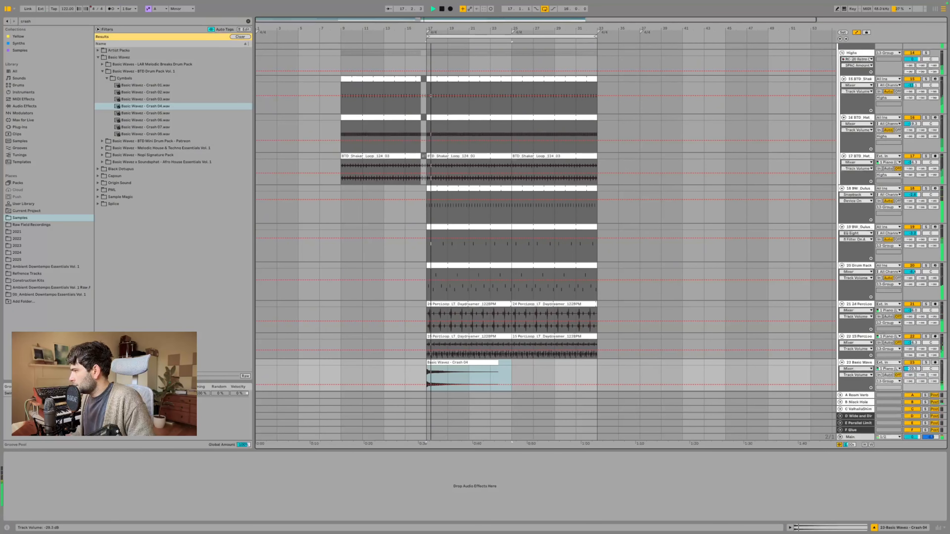
# Step: Audition more crash samples and try Crash 05 and Crash 06 in place of the clip at bar 17
pyautogui.click(136, 114)
pyautogui.click(136, 121)
pyautogui.click(146, 114)
pyautogui.click(150, 108)
pyautogui.click(150, 114)
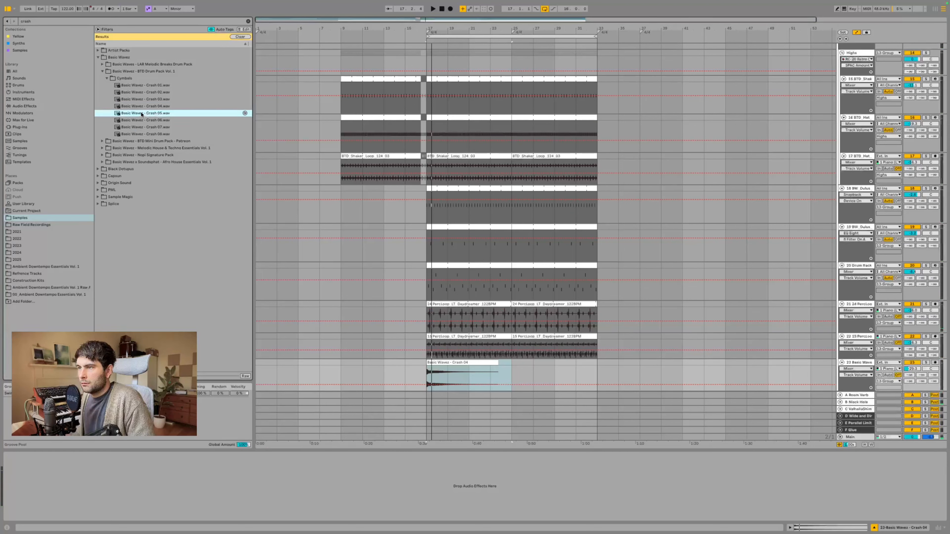
pyautogui.click(433, 379)
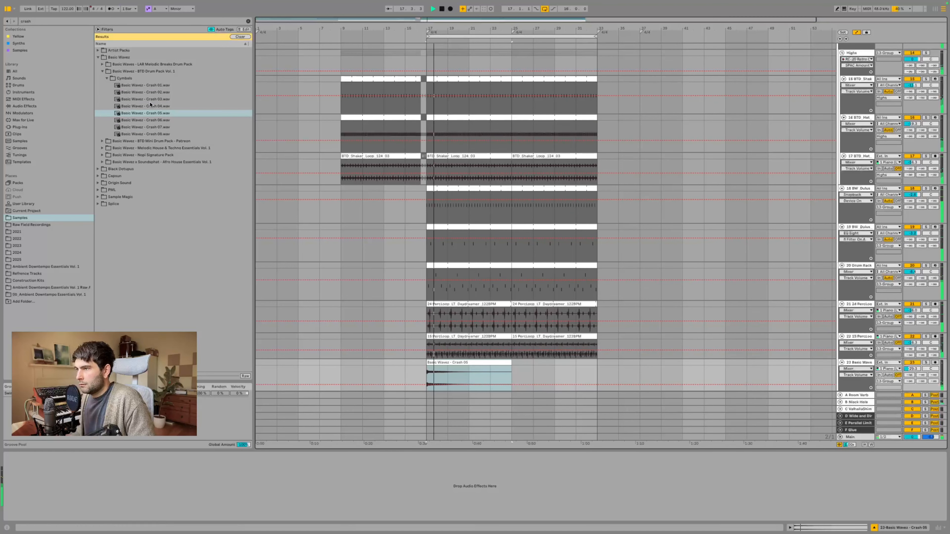
pyautogui.moveTo(146, 119); pyautogui.dragTo(433, 375)
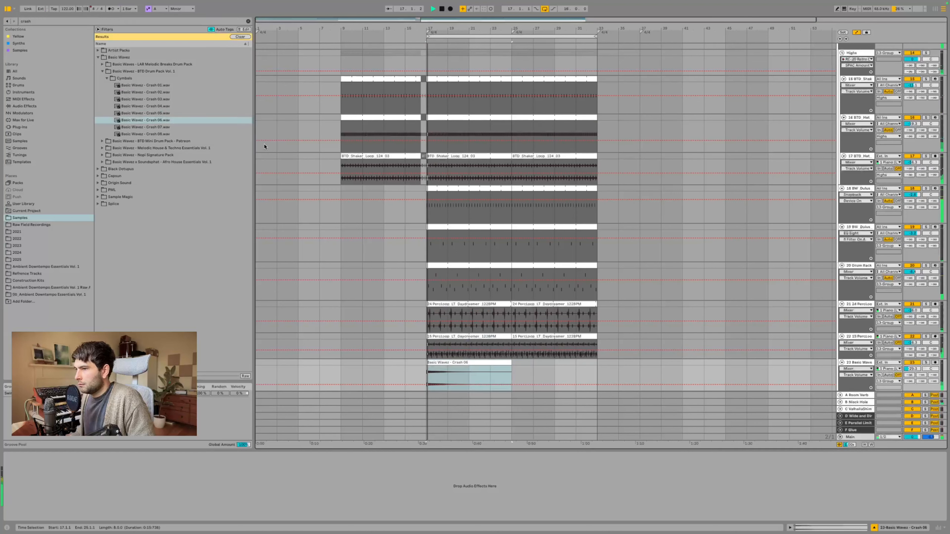
# Step: Place Crash 07 at bar 17 on the crash track and delete the leftover Crash 06 piece behind it
pyautogui.moveTo(153, 126); pyautogui.dragTo(431, 373)
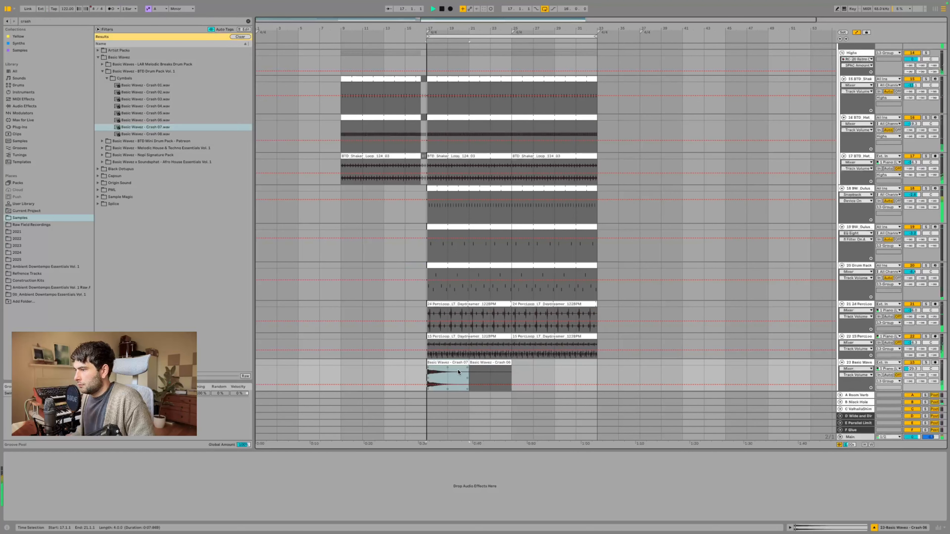
pyautogui.click(475, 363)
pyautogui.click(476, 365)
pyautogui.click(355, 321)
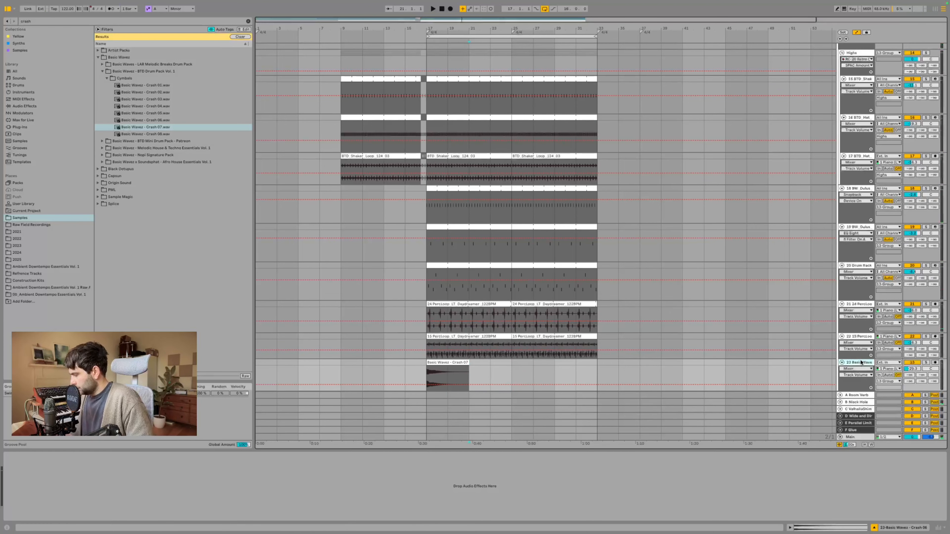
# Step: Insert another audio track below the crash track and search the samples for "white"
pyautogui.hotkey('ctrl', 't')
pyautogui.hotkey('ctrl', 'f')
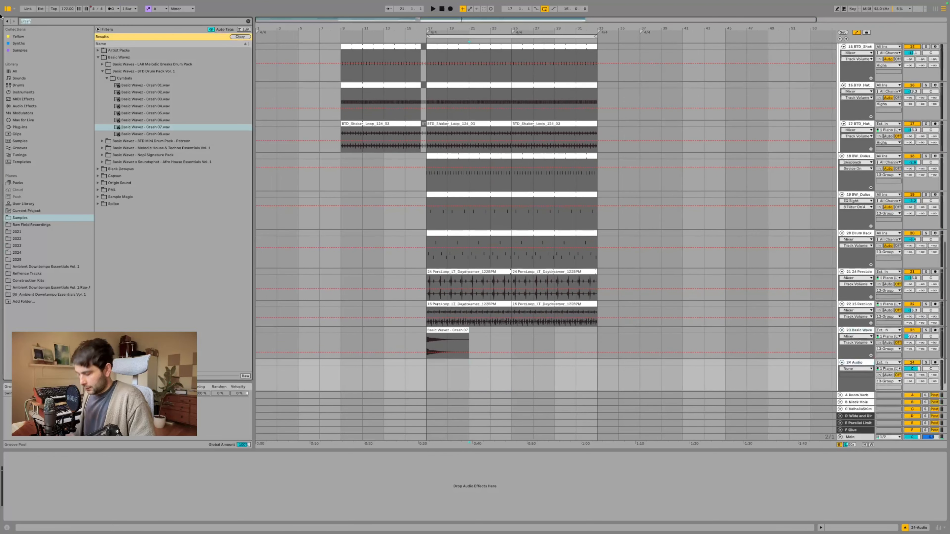
pyautogui.write('white')
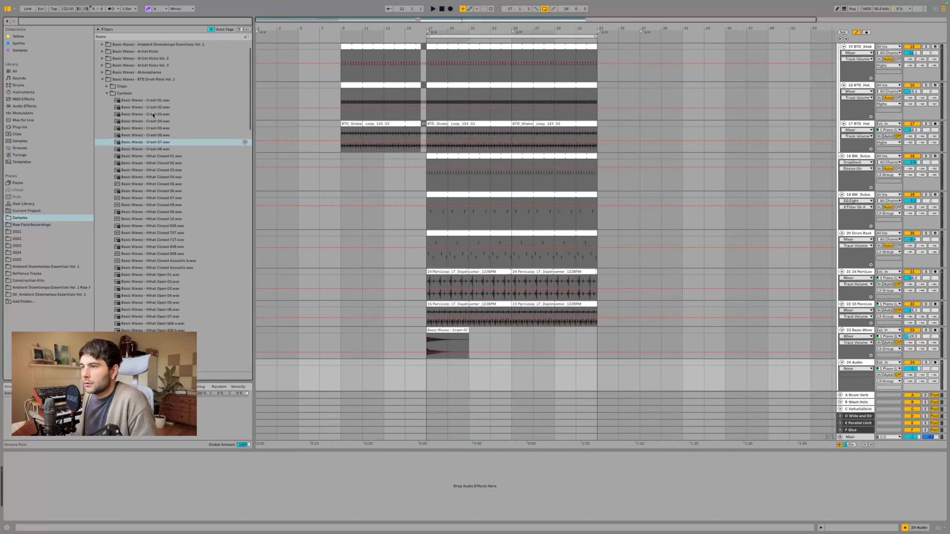
pyautogui.scroll(2, 154, 119)
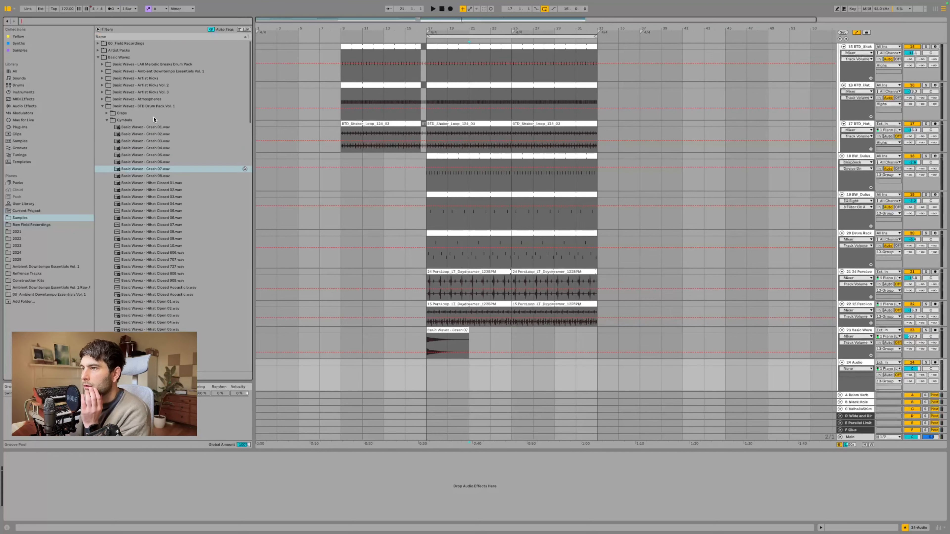
# Step: Collapse the BTD Drum Pack Vol. 1, FX Mega Pack Vol.2 and Vocal FX & Phrases folders, leaving Basic Waves - FX Mega Pack expanded
pyautogui.click(105, 107)
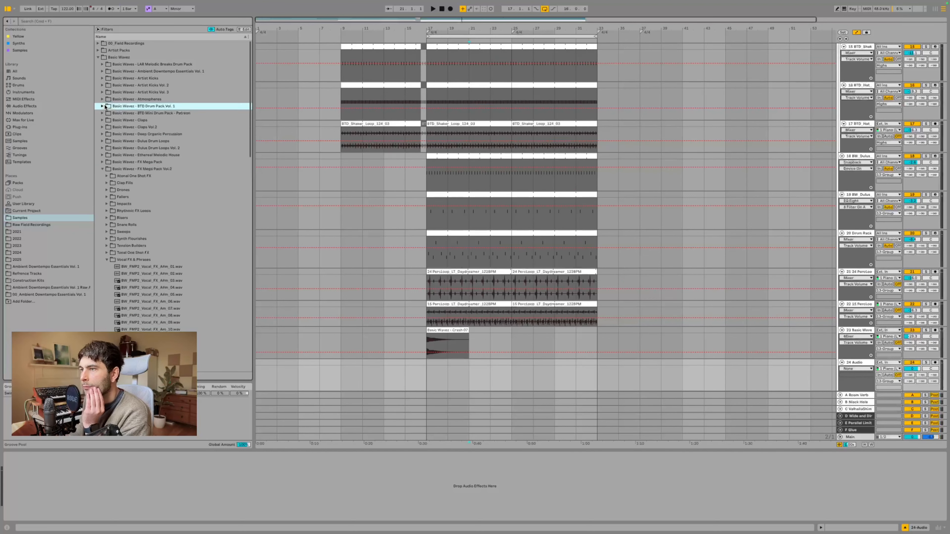
pyautogui.click(103, 169)
pyautogui.click(102, 162)
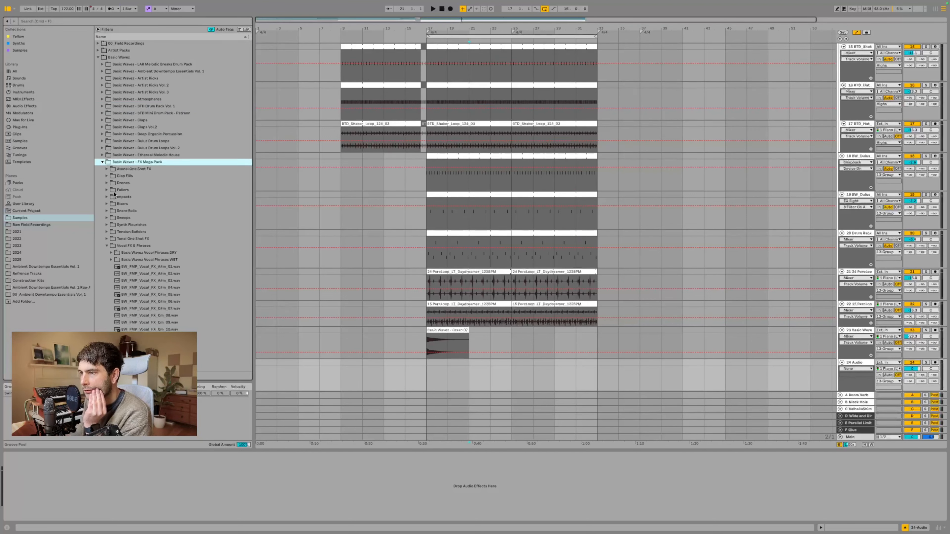
pyautogui.click(106, 246)
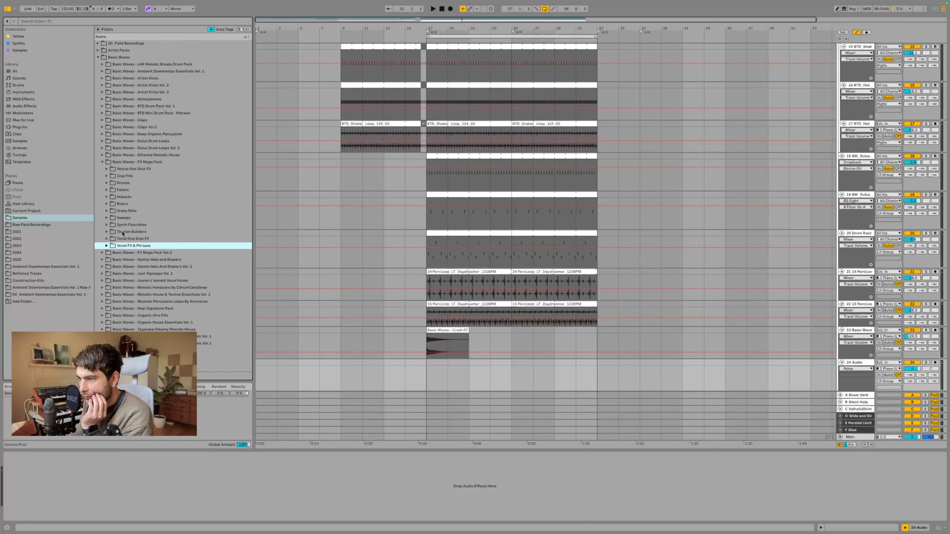
# Step: Browse the FX Mega Pack subfolders and open the Fallers folder
pyautogui.click(133, 226)
pyautogui.press('Up')
pyautogui.press('Up')
pyautogui.press('Up')
pyautogui.press('Up')
pyautogui.press('Up')
pyautogui.press('Up')
pyautogui.press('Up')
pyautogui.press('Up')
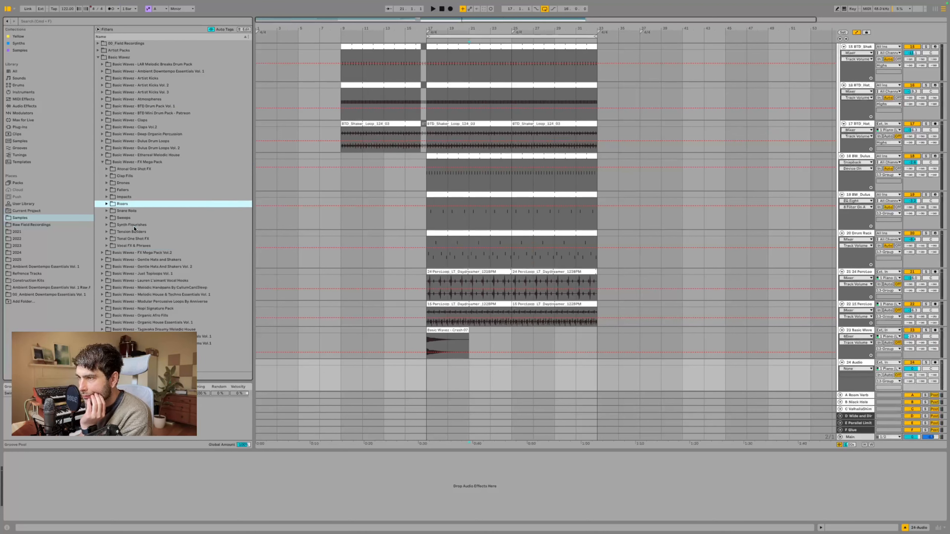
pyautogui.press('Up')
pyautogui.press('Down')
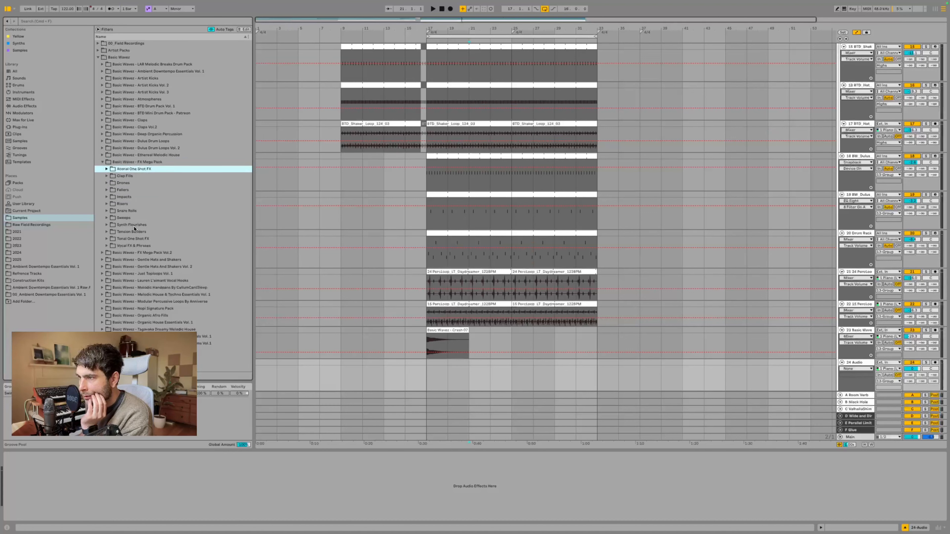
pyautogui.press('Down')
pyautogui.press('Down')
pyautogui.press('Down')
pyautogui.press('Up')
pyautogui.press('Down')
pyautogui.press('Down')
pyautogui.press('Up')
pyautogui.press('Right')
# Step: Audition the faller samples in the Fallers folder one after another
pyautogui.press('Down')
pyautogui.press('Down')
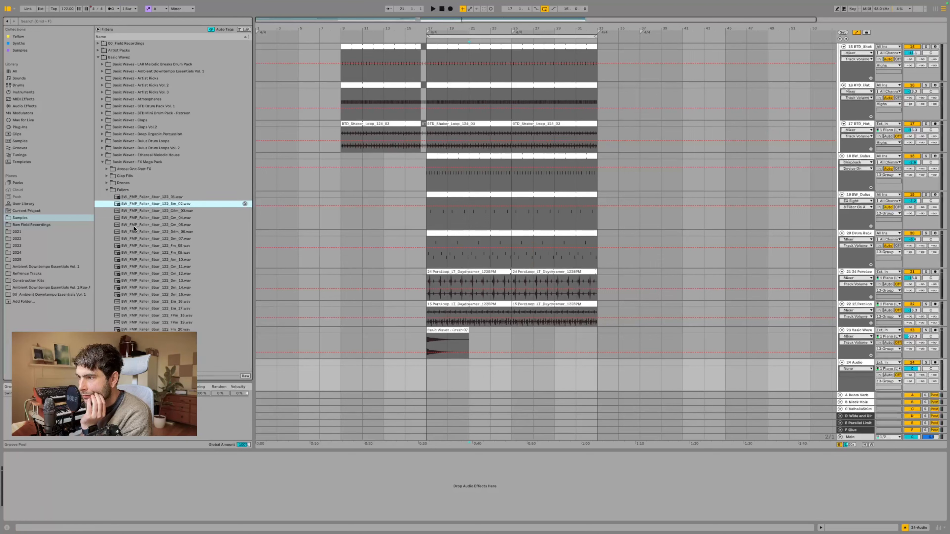
pyautogui.press('Down')
pyautogui.click(139, 260)
pyautogui.press('Down')
pyautogui.press('Down')
pyautogui.press('Down')
pyautogui.press('Down')
pyautogui.press('Down')
pyautogui.press('Down')
pyautogui.press('Down')
pyautogui.press('Down')
pyautogui.press('Down')
pyautogui.press('Down')
pyautogui.press('Down')
pyautogui.press('Down')
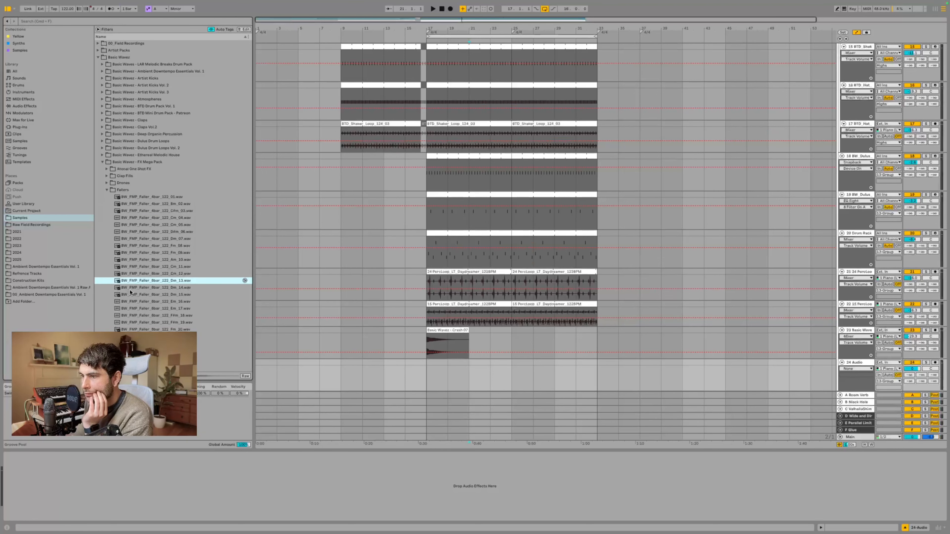
# Step: Collapse the Fallers folder and look through the Impacts, Risers and Snare Rolls folders of the FX Mega Pack
pyautogui.click(106, 190)
pyautogui.press('Down')
pyautogui.press('Right')
pyautogui.press('Down')
pyautogui.press('Left')
pyautogui.press('Down')
pyautogui.press('Right')
pyautogui.press('Down')
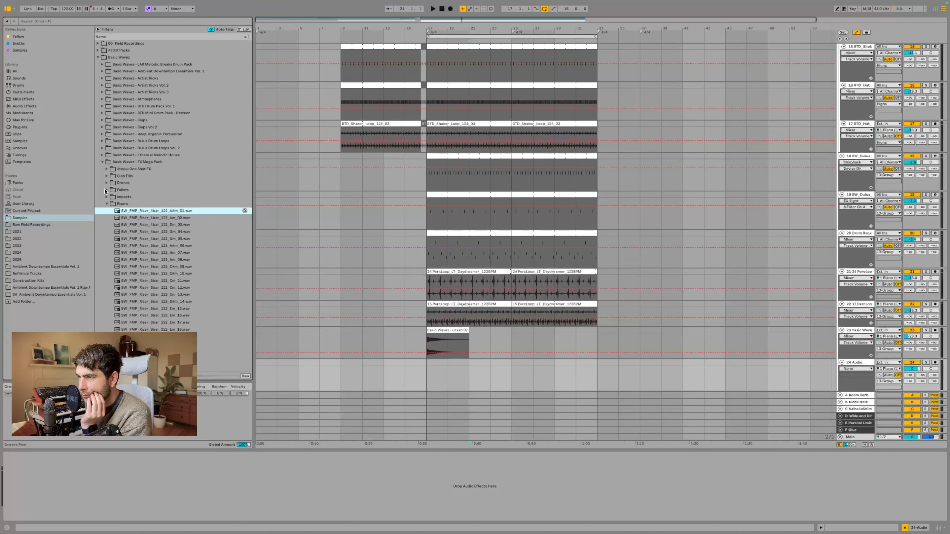
pyautogui.press('Left')
pyautogui.press('Down')
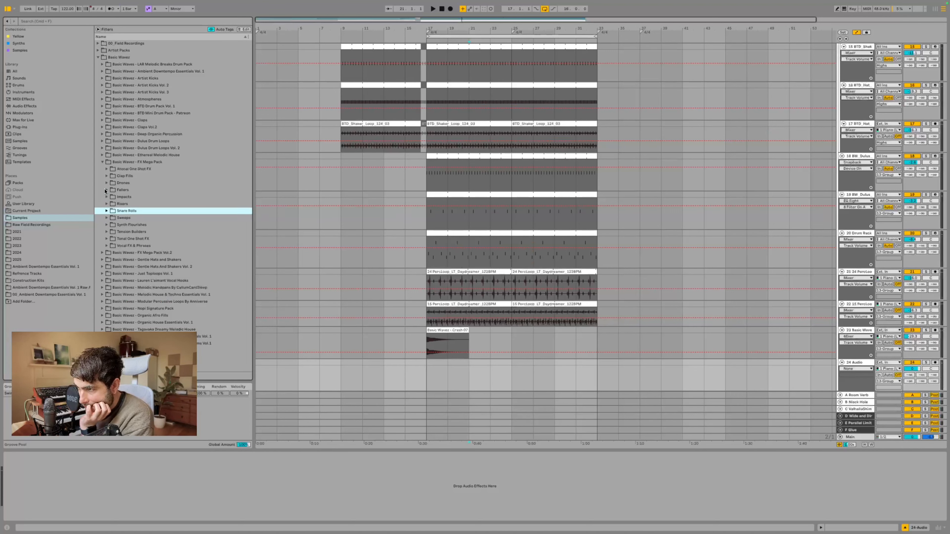
pyautogui.press('Left')
pyautogui.press('Down')
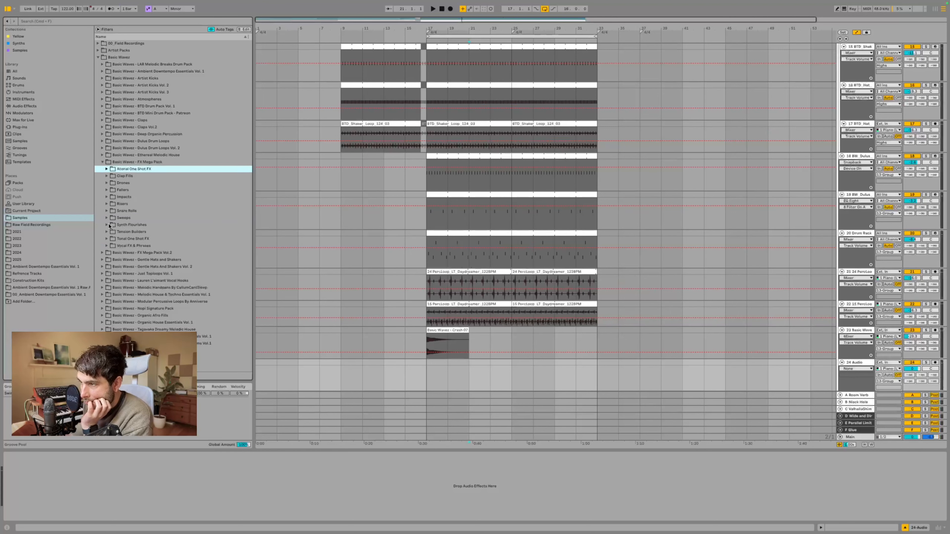
# Step: Audition the sweeps in the Sweeps folder and place BW_FMP_SweepDown_4bar_122_02.wav at bar 17 on the empty audio track
pyautogui.click(123, 217)
pyautogui.click(127, 232)
pyautogui.click(141, 239)
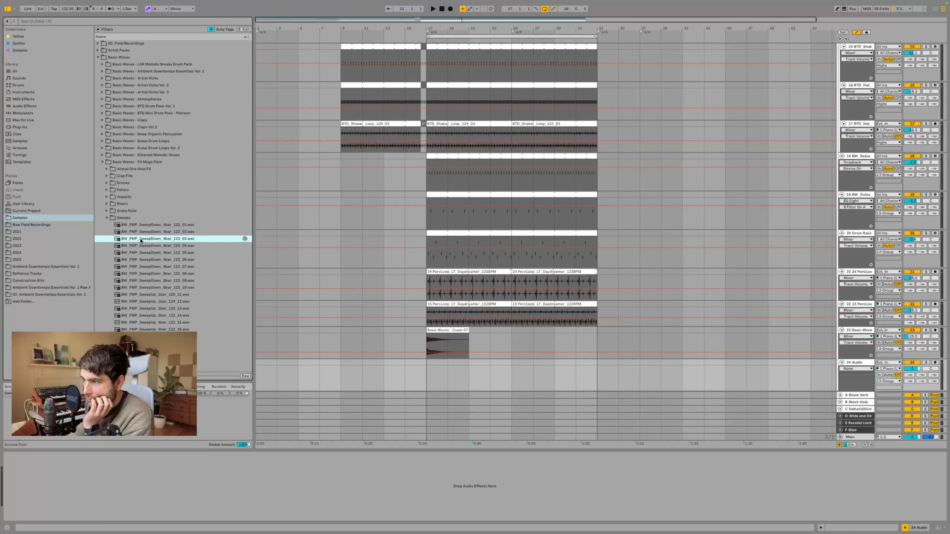
pyautogui.press('Up')
pyautogui.press('Up')
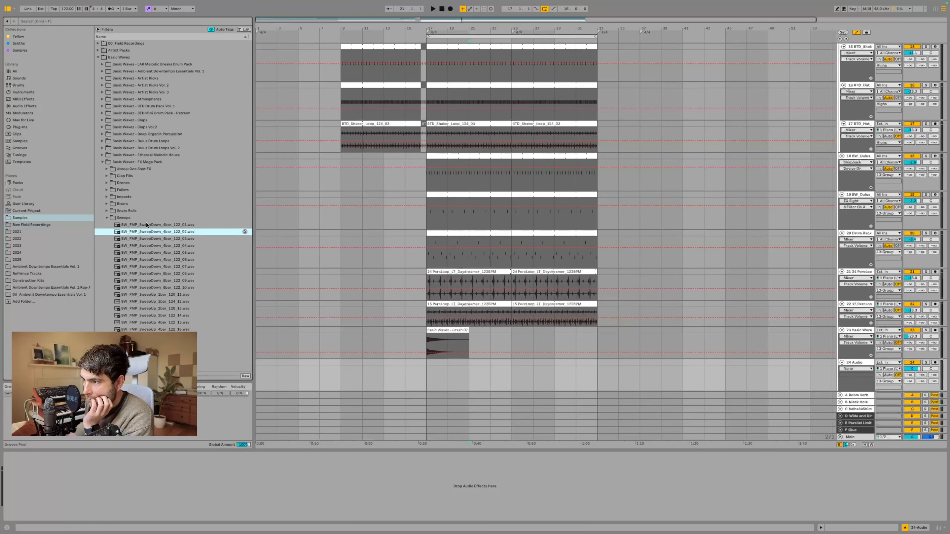
pyautogui.moveTo(147, 233); pyautogui.dragTo(430, 372)
# Step: Play the transition from bar 13 and turn down the sweep track's volume
pyautogui.click(382, 362)
pyautogui.moveTo(912, 369); pyautogui.dragTo(912, 389)
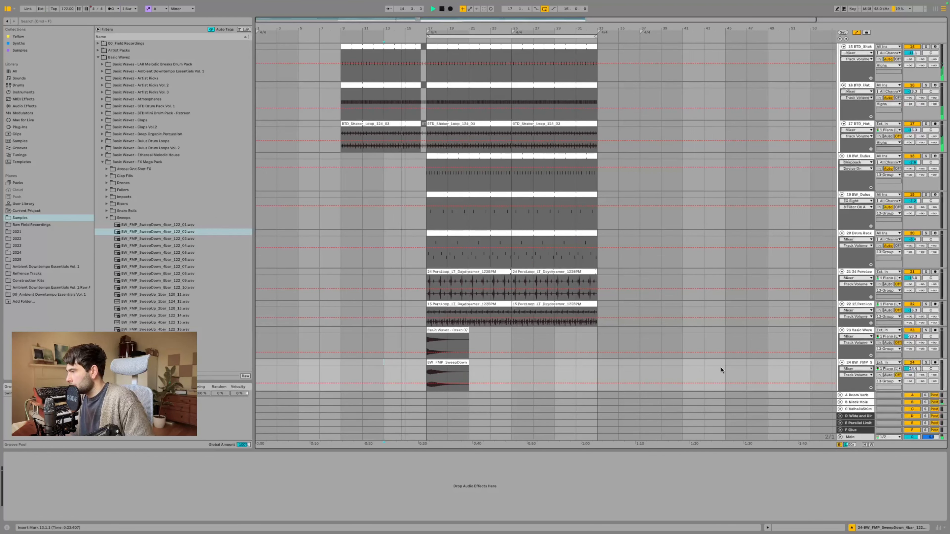
pyautogui.click(458, 362)
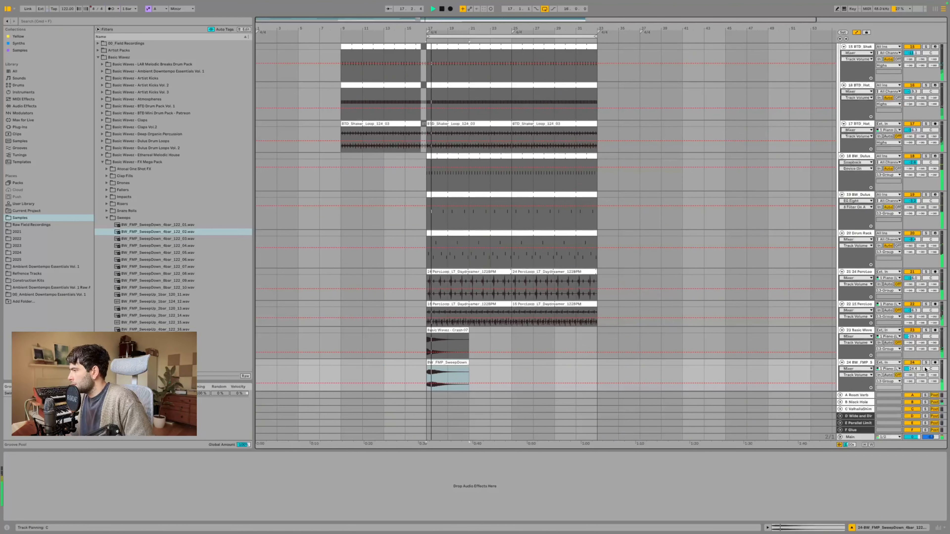
pyautogui.moveTo(912, 369); pyautogui.dragTo(912, 366)
# Step: Insert an audio track below the sweep track and paste a copy of the sweep clip at bar 13
pyautogui.scroll(-2, 866, 346)
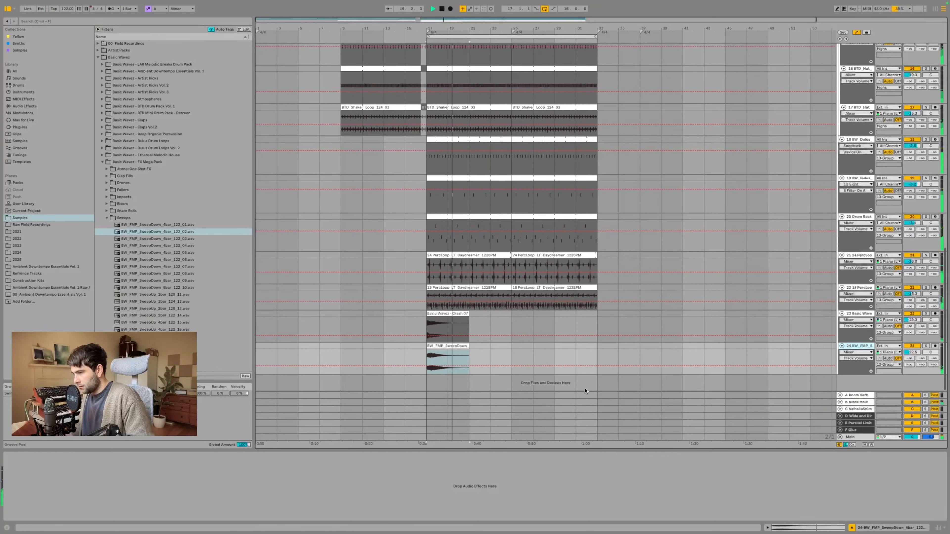
pyautogui.press('super+t')
pyautogui.press('a')
pyautogui.click(434, 331)
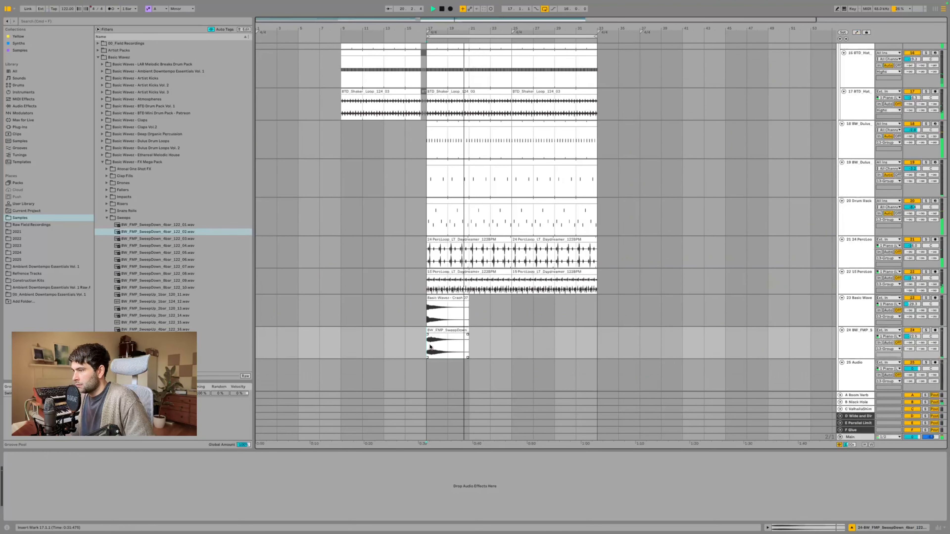
pyautogui.click(385, 343)
pyautogui.press('super+v')
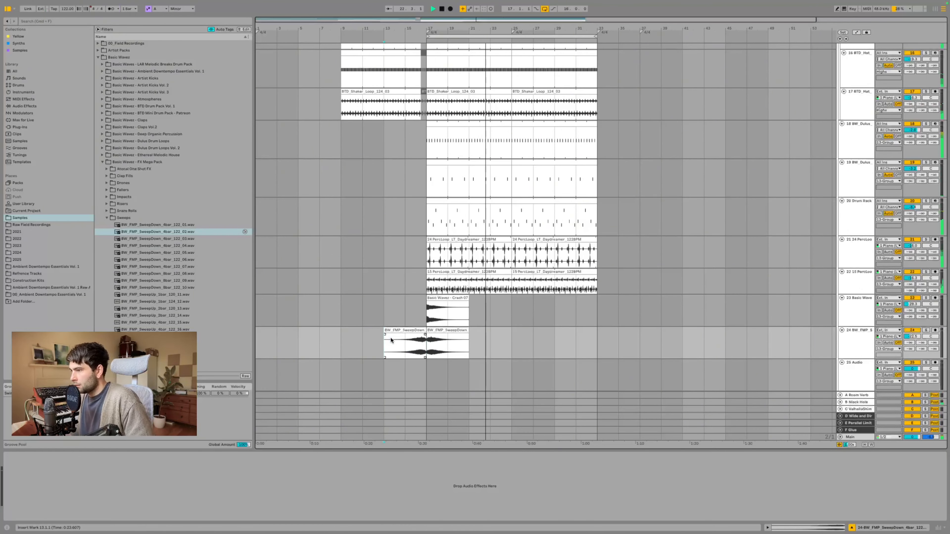
# Step: Reverse the copied sweep clip between bars 13 and 17
pyautogui.rightClick(392, 337)
pyautogui.click(441, 301)
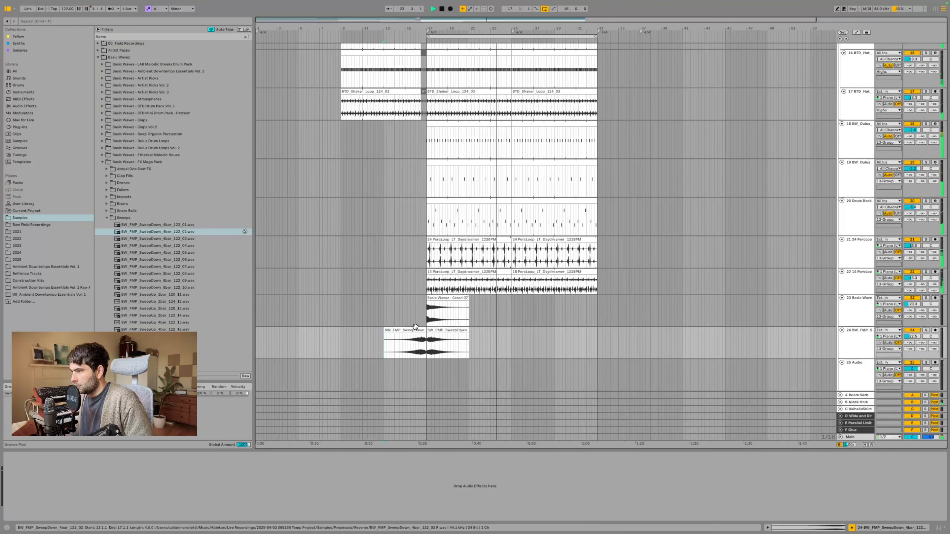
pyautogui.rightClick(418, 313)
pyautogui.click(411, 337)
pyautogui.click(411, 330)
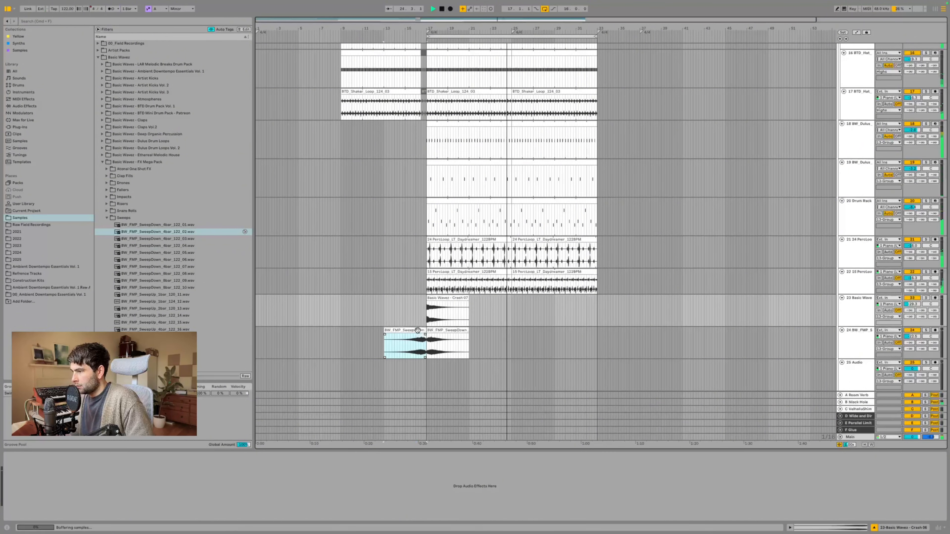
# Step: Move the reversed sweep earlier so it ends at 16.3.1, where the gap before bar 17 begins, and play it back
pyautogui.rightClick(414, 317)
pyautogui.click(506, 406)
pyautogui.moveTo(411, 336); pyautogui.dragTo(406, 336)
pyautogui.click(406, 336)
pyautogui.press('space')
pyautogui.press('space')
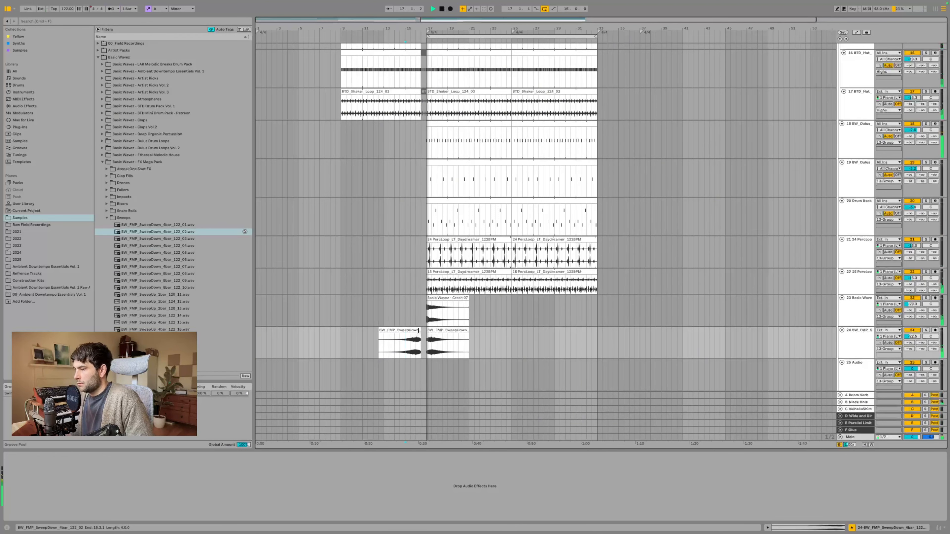
pyautogui.click(381, 335)
# Step: Open the Diva pluck clip, set its grid to 1/32 and add two E5 notes at the start of beat 2.4
pyautogui.scroll(4, 382, 329)
pyautogui.scroll(8, 383, 329)
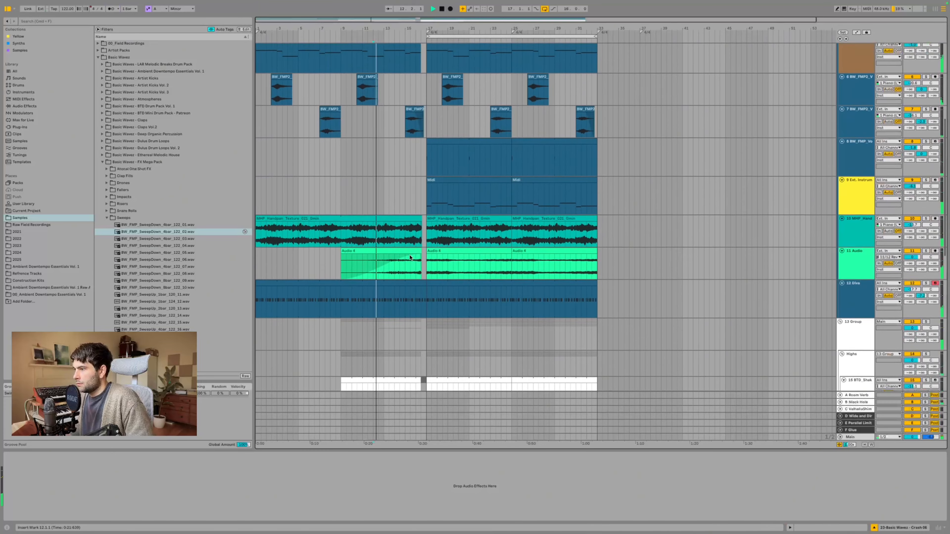
pyautogui.click(420, 312)
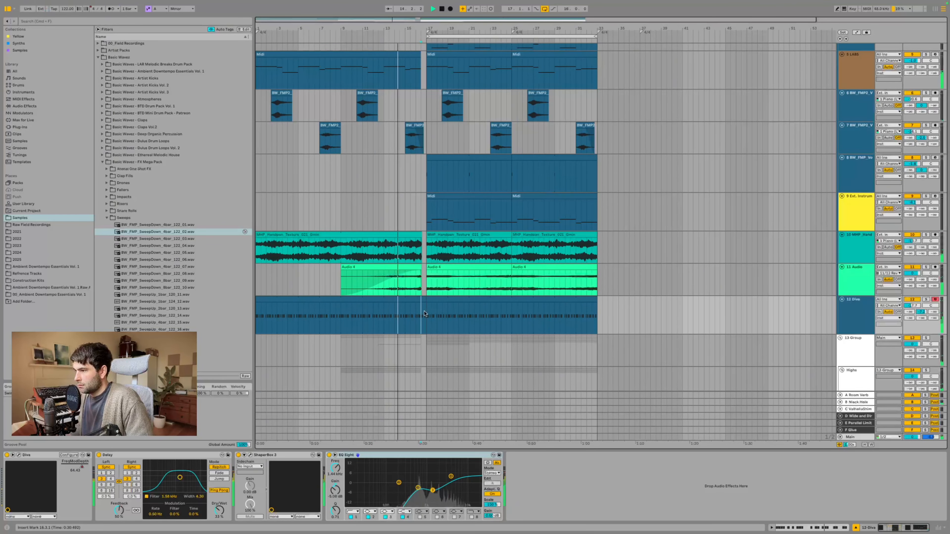
pyautogui.doubleClick(421, 304)
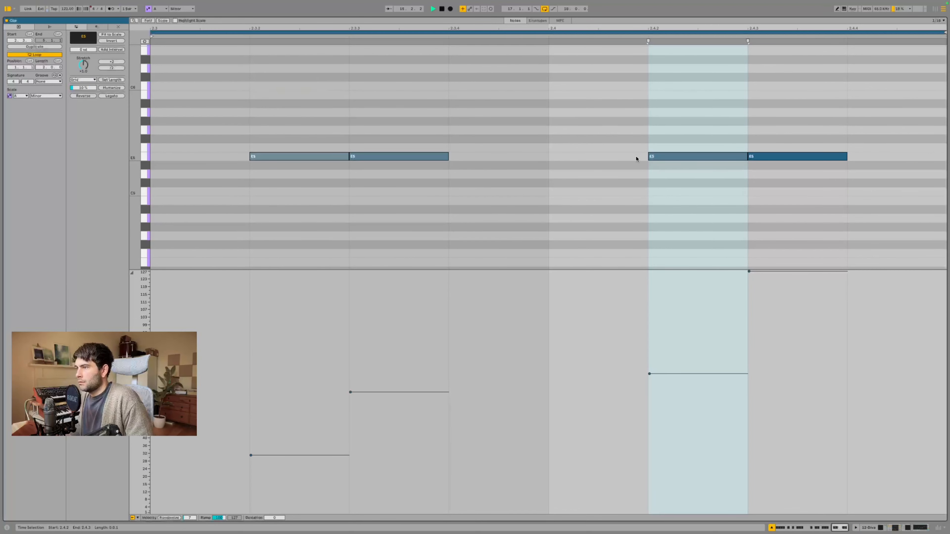
pyautogui.rightClick(608, 165)
pyautogui.click(678, 342)
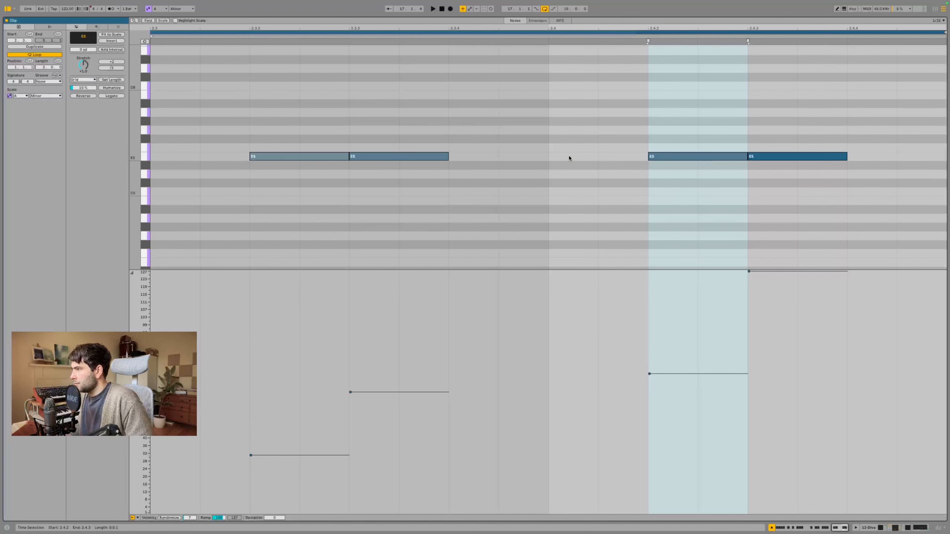
pyautogui.doubleClick(569, 156)
pyautogui.doubleClick(620, 157)
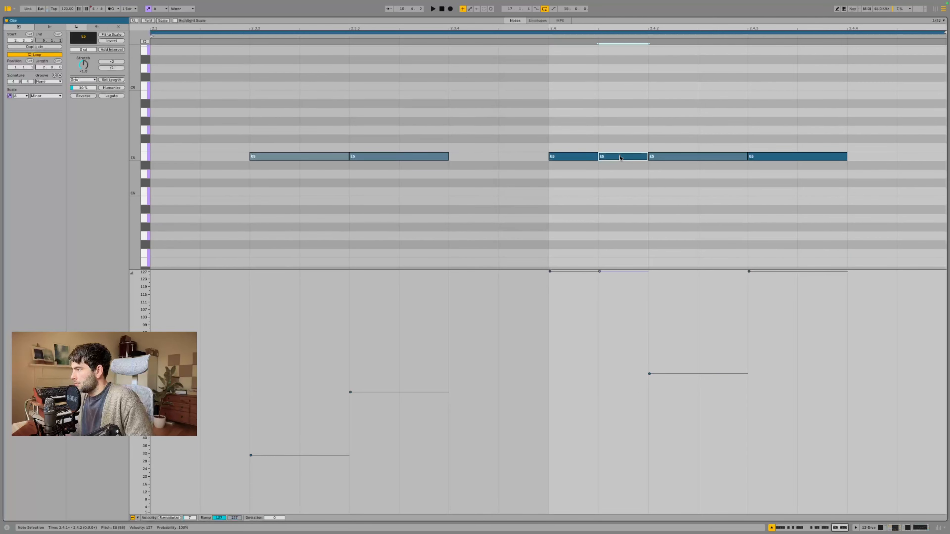
# Step: Set velocities of about 45, 57 and 89 for the first three notes of beat 2.4, shortening the third to 1/32
pyautogui.moveTo(575, 277); pyautogui.dragTo(575, 429)
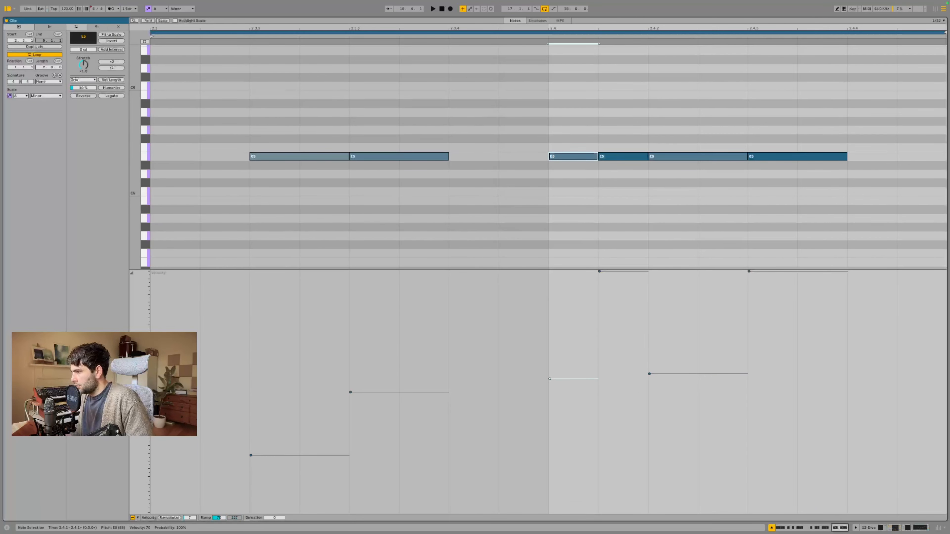
pyautogui.click(600, 271)
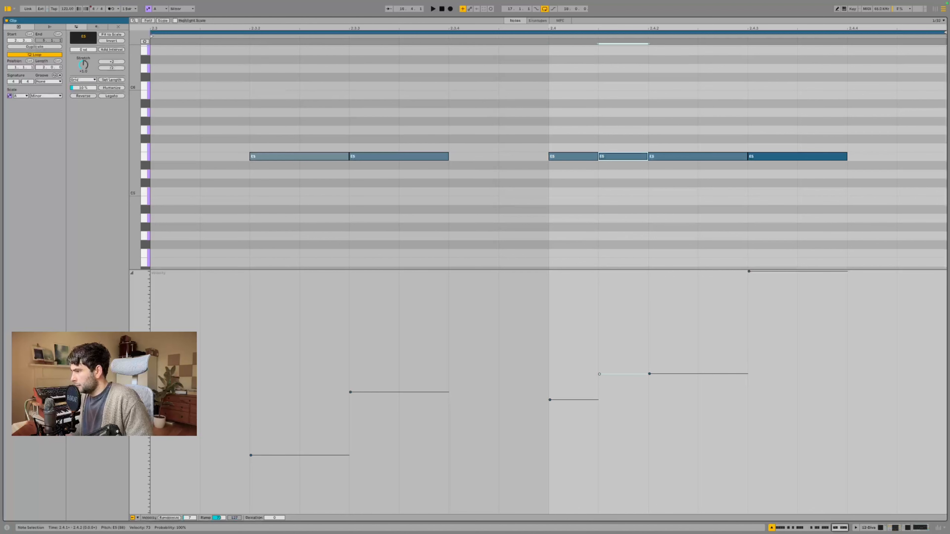
pyautogui.moveTo(576, 399); pyautogui.dragTo(576, 427)
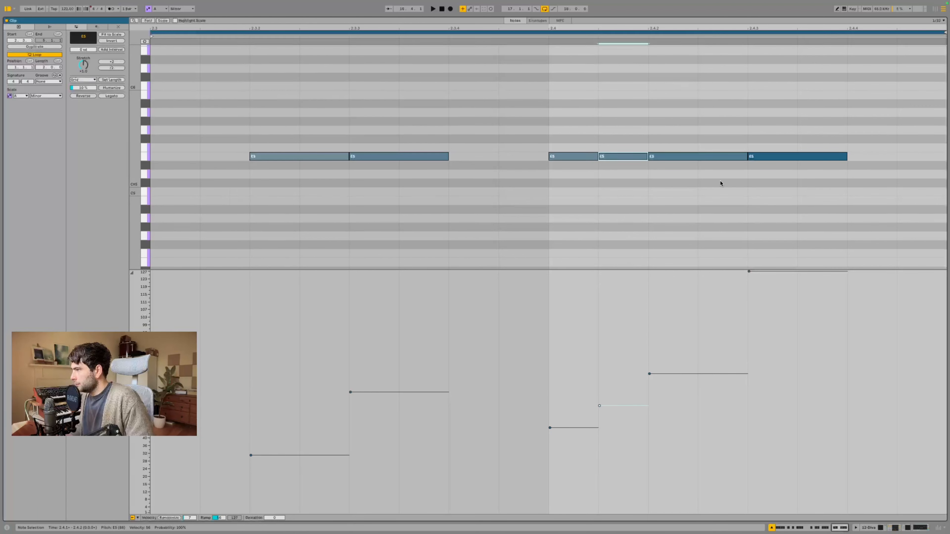
pyautogui.hotkey('ctrl', 'd')
pyautogui.press('space')
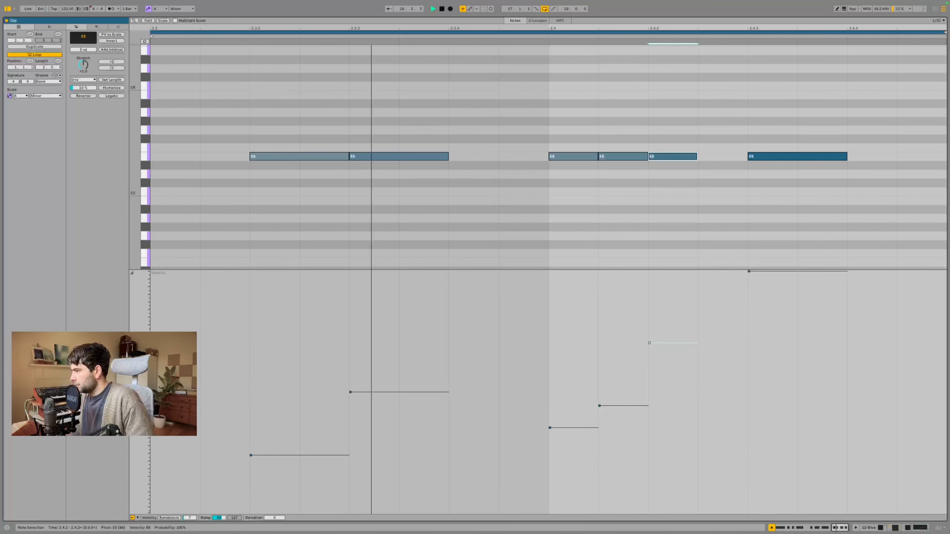
pyautogui.click(905, 527)
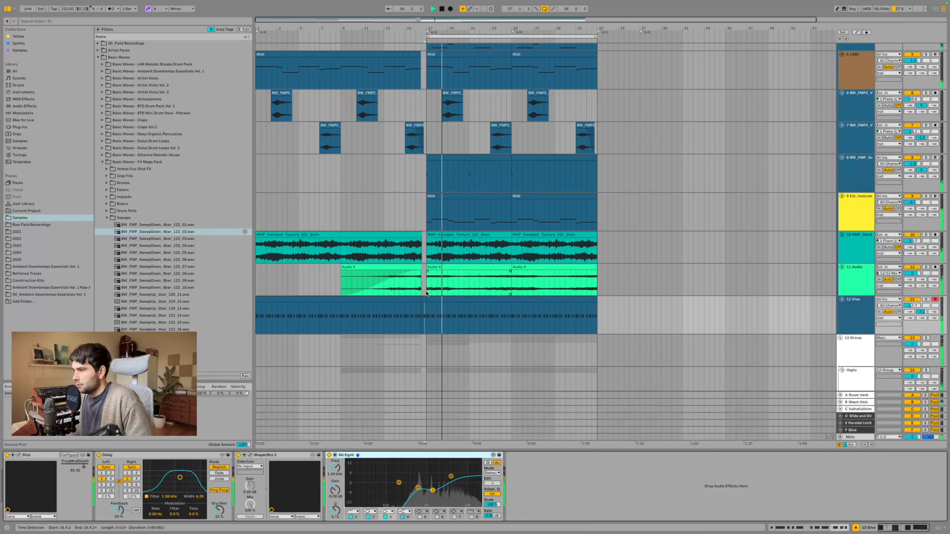
# Step: Duplicate bars 9 to 17 of the Diva pluck track twice, filling the track through bar 33
pyautogui.click(428, 312)
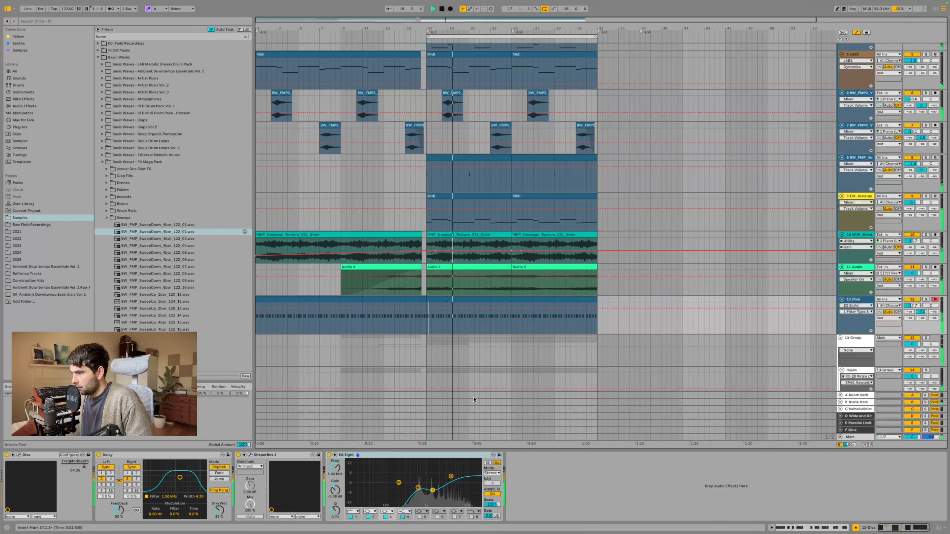
pyautogui.rightClick(437, 324)
pyautogui.click(444, 361)
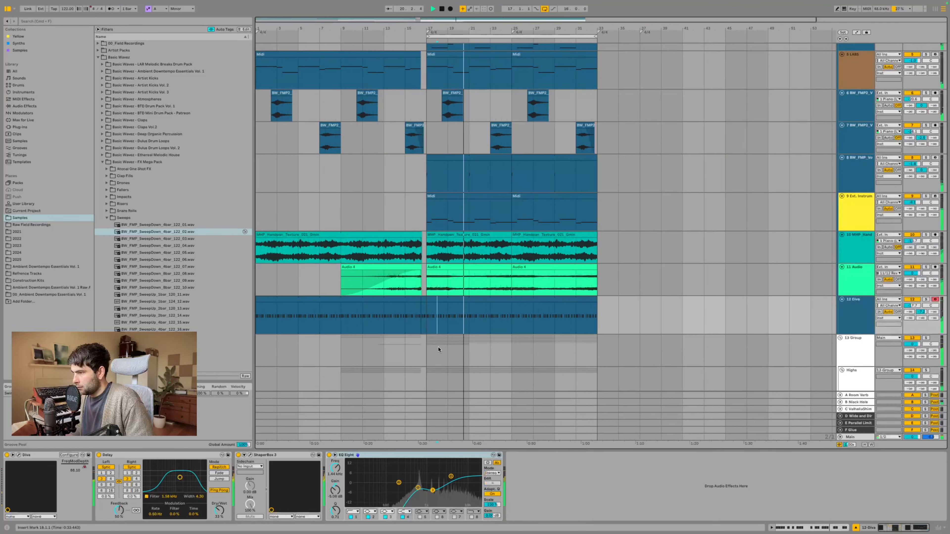
pyautogui.moveTo(425, 315); pyautogui.dragTo(344, 314)
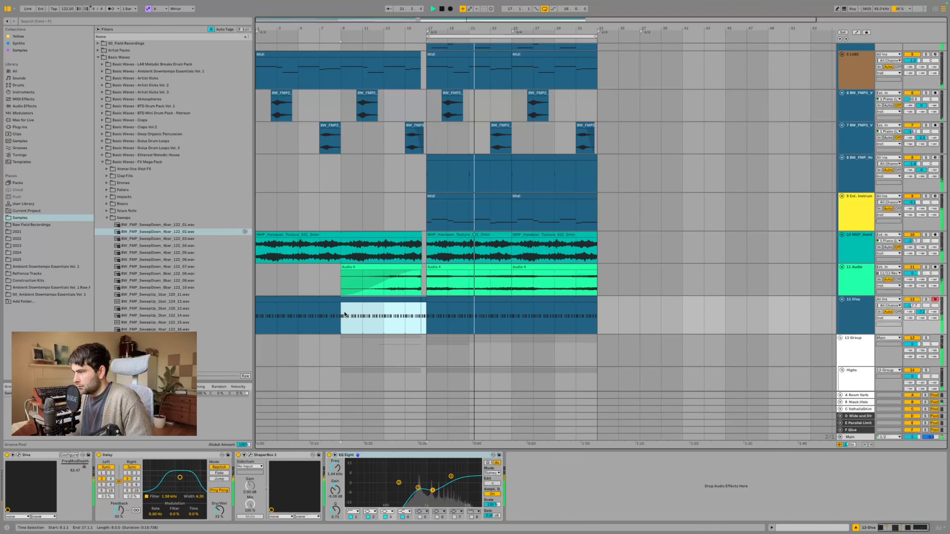
pyautogui.press('super+d')
pyautogui.press('super+d')
# Step: Play back the arrangement and check the vocal FX clips on tracks 6 and 7
pyautogui.scroll(-3, 525, 295)
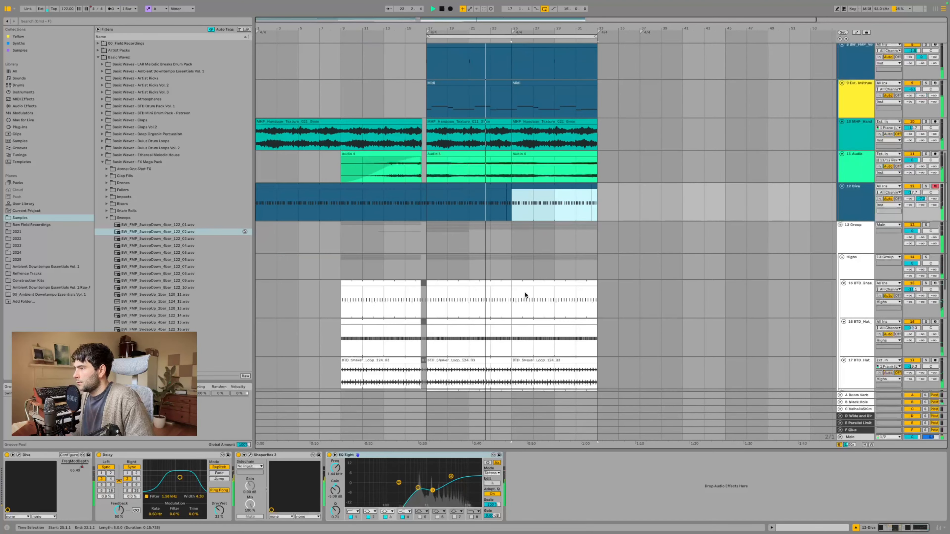
pyautogui.scroll(5, 525, 295)
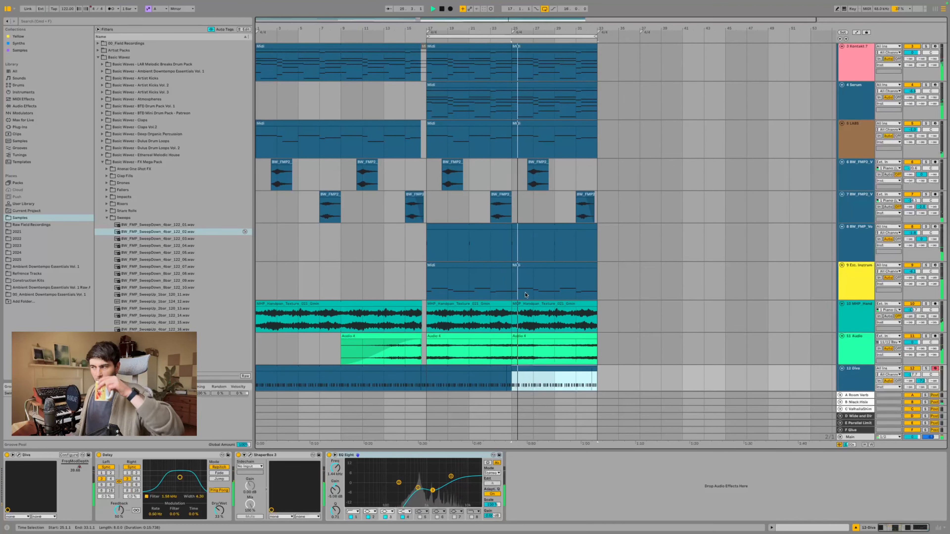
pyautogui.scroll(4, 606, 186)
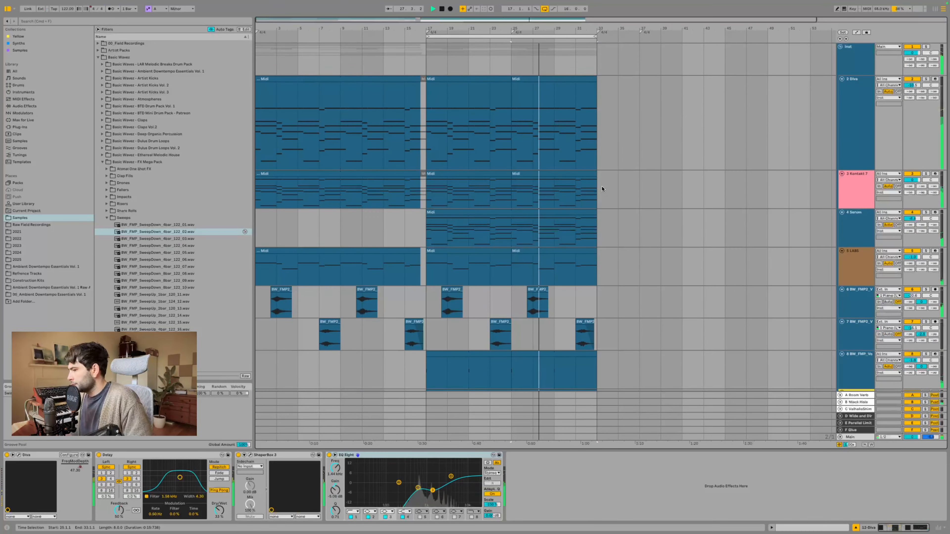
pyautogui.scroll(-3, 605, 187)
pyautogui.click(535, 245)
pyautogui.press('space')
pyautogui.press('space')
pyautogui.scroll(-3, 524, 256)
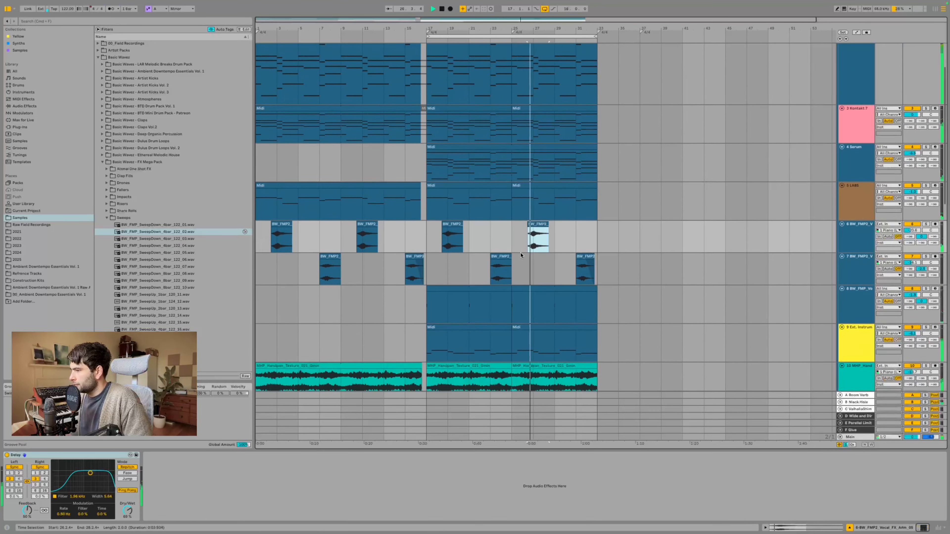
pyautogui.click(488, 262)
pyautogui.press('space')
pyautogui.press('space')
# Step: Solo the BW_FMP_Vocal sampler track 8 and add the OTT audio effect after ShaperBox 3
pyautogui.click(926, 262)
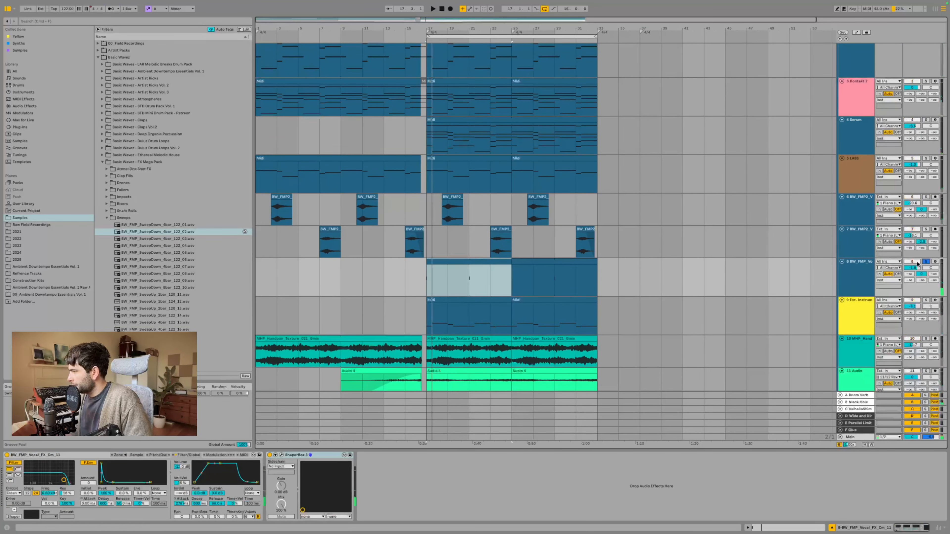
pyautogui.press('space')
pyautogui.press('space')
pyautogui.click(46, 21)
pyautogui.write('OTT')
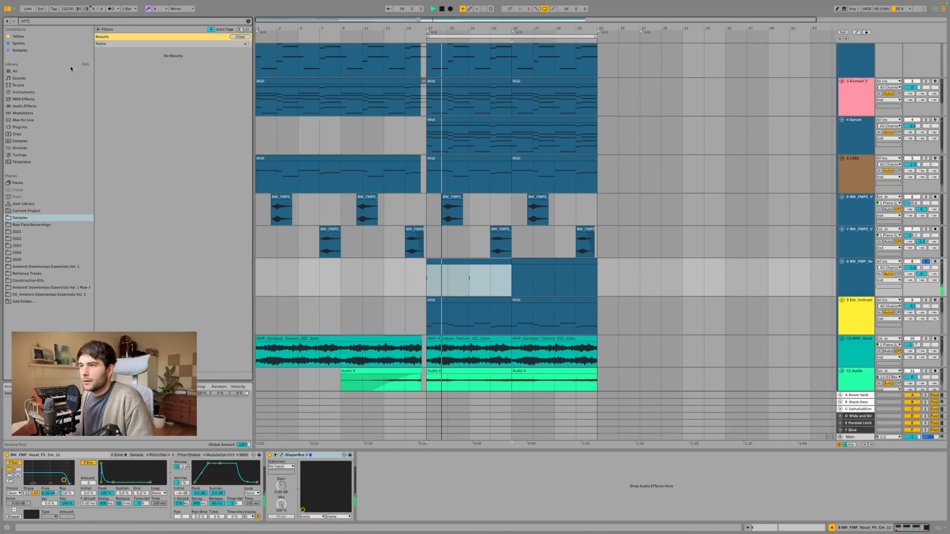
pyautogui.click(23, 107)
pyautogui.doubleClick(135, 89)
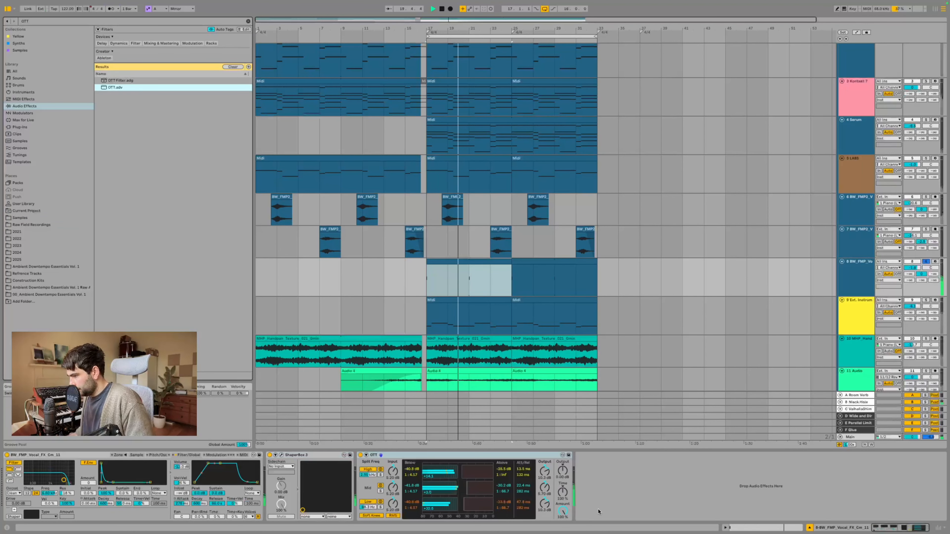
# Step: Reduce the OTT amount on the vocal FX track and add EQ Eight after it with a dip in the mids
pyautogui.moveTo(563, 511); pyautogui.dragTo(563, 518)
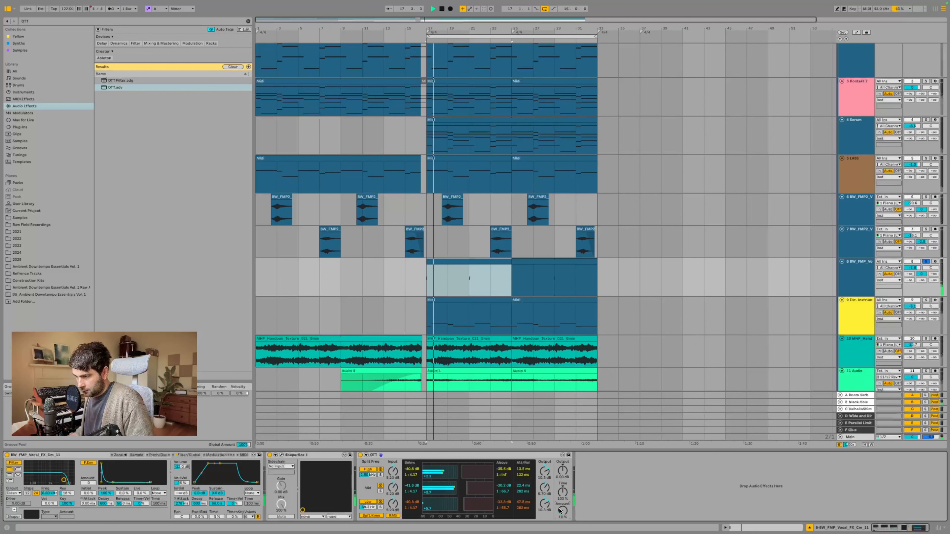
pyautogui.click(54, 21)
pyautogui.write('EQ')
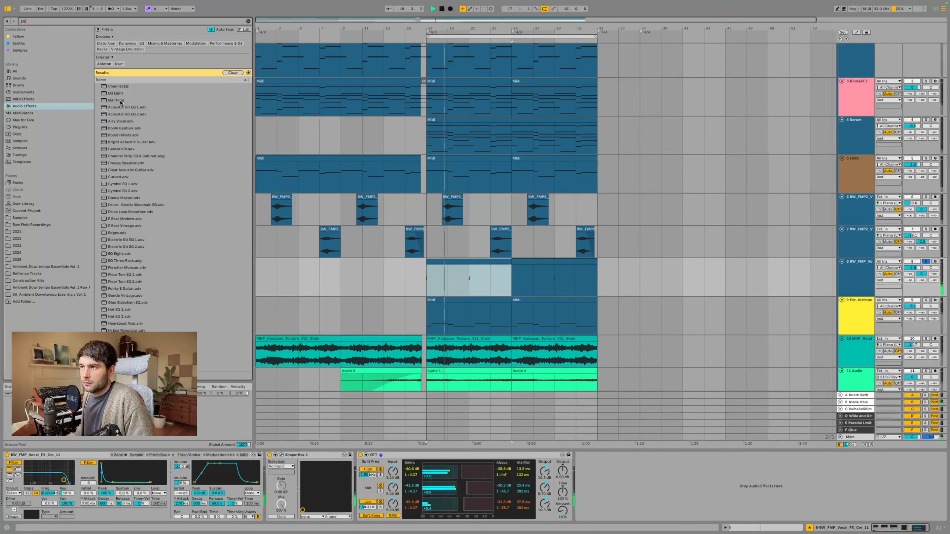
pyautogui.moveTo(127, 93); pyautogui.dragTo(664, 450)
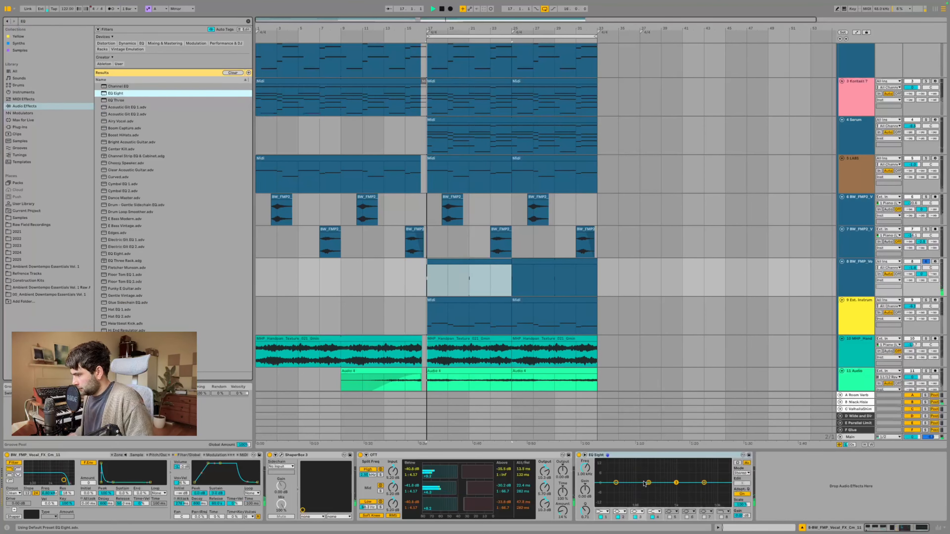
pyautogui.moveTo(649, 483); pyautogui.dragTo(651, 474)
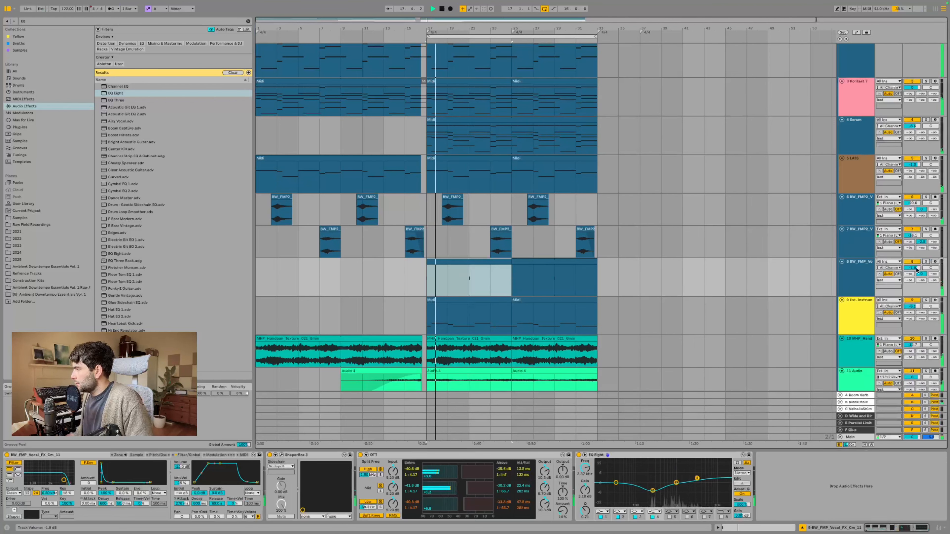
# Step: Insert a new MIDI track directly below the Diva pluck track 12
pyautogui.scroll(3, 433, 225)
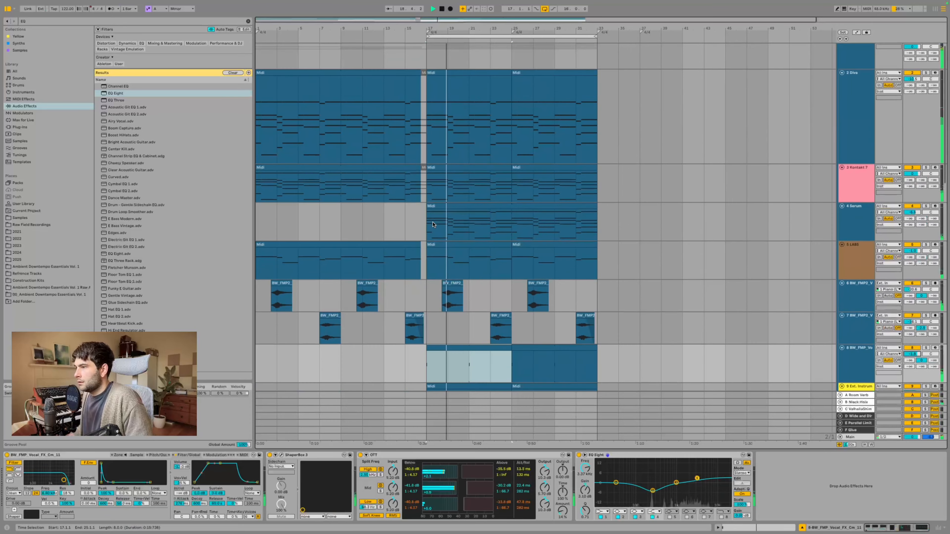
pyautogui.scroll(-3, 433, 225)
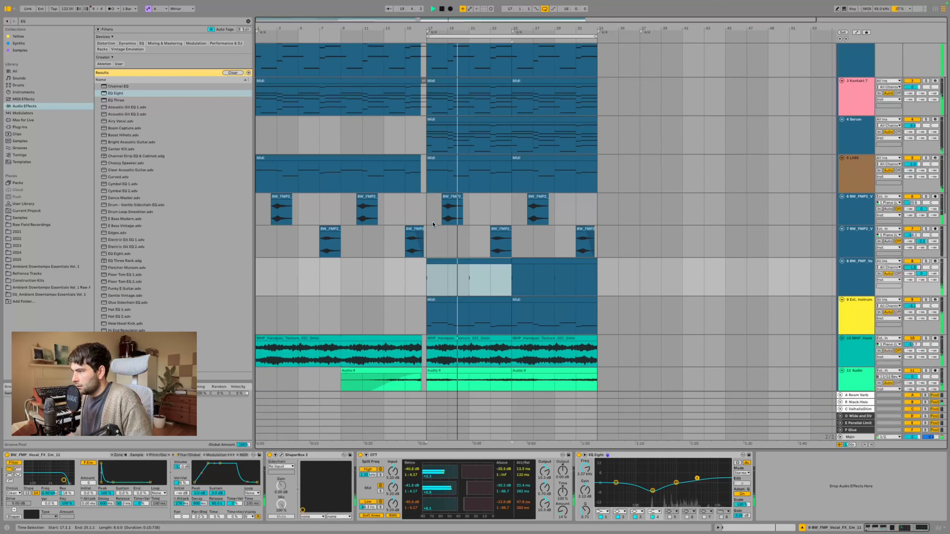
pyautogui.scroll(-1, 432, 225)
pyautogui.scroll(-6, 433, 224)
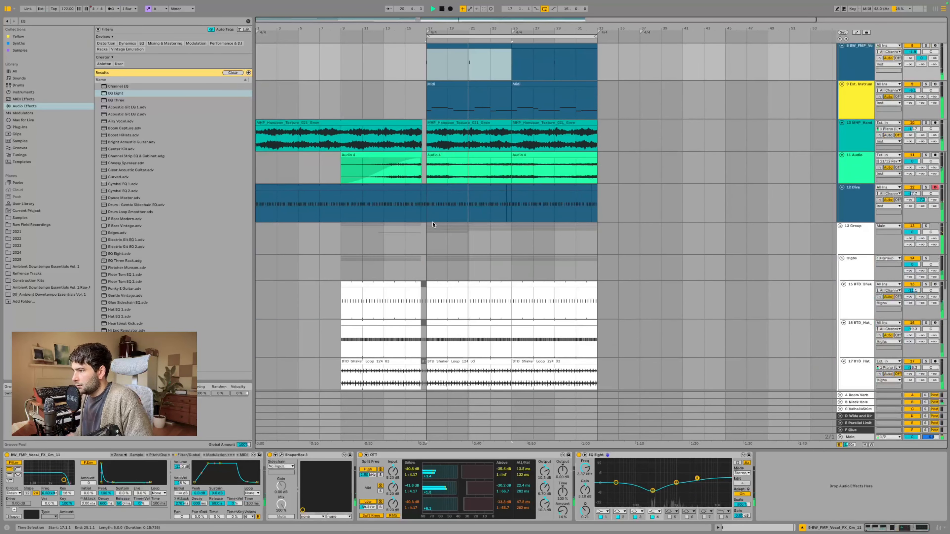
pyautogui.click(853, 207)
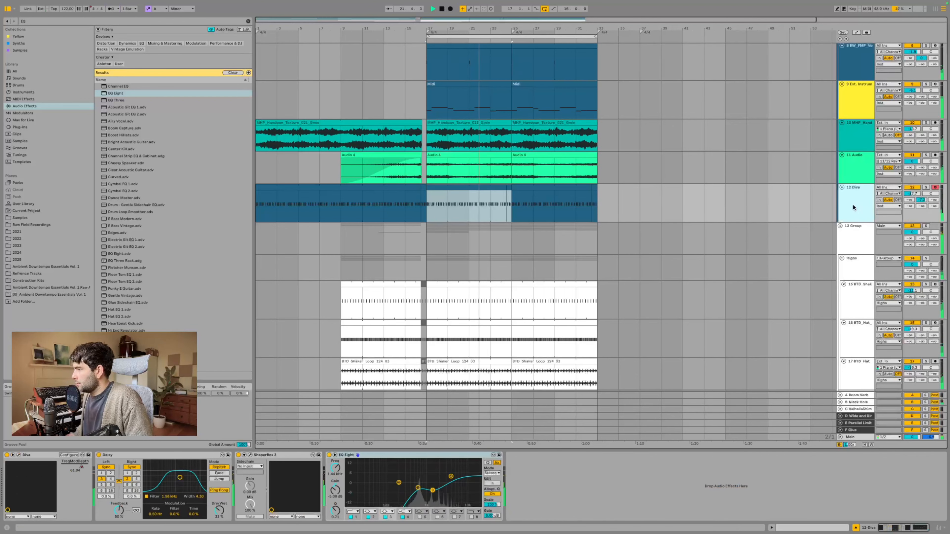
pyautogui.click(517, 197)
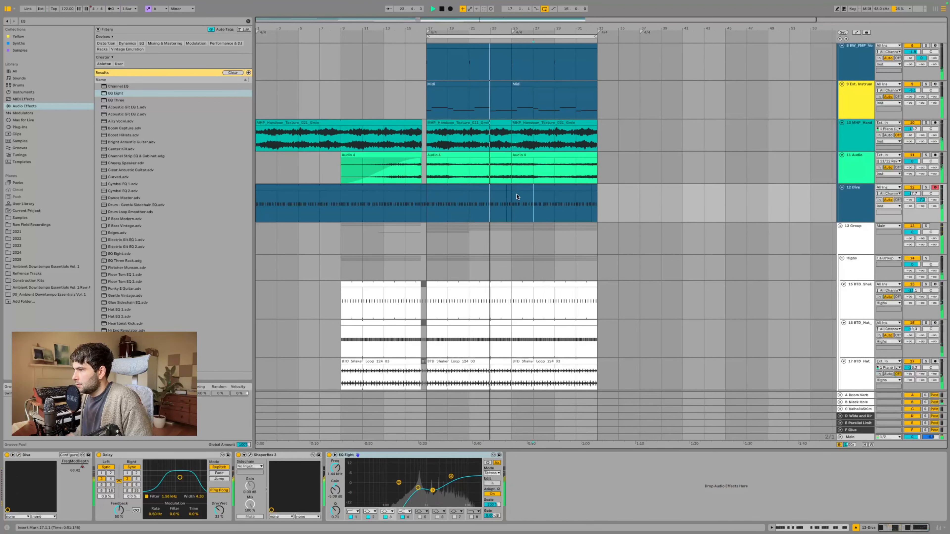
pyautogui.click(855, 193)
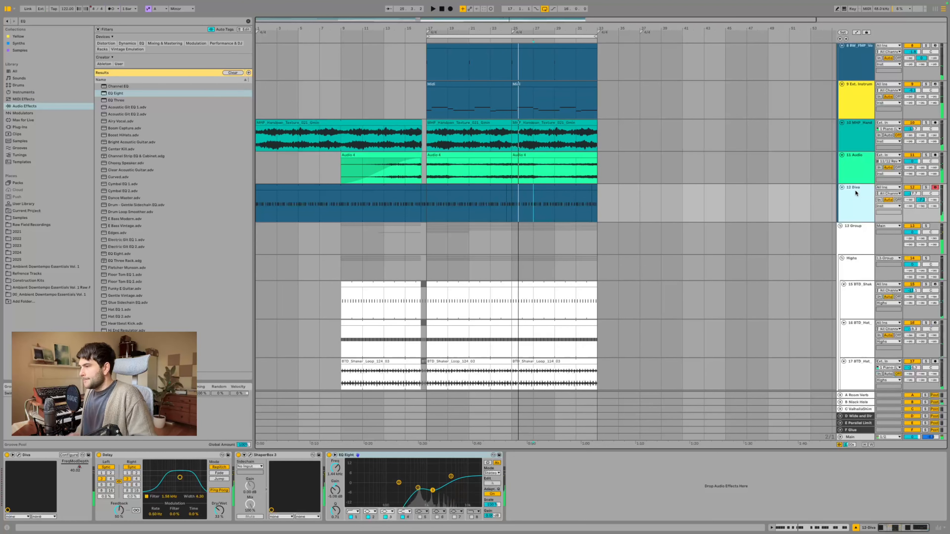
pyautogui.hotkey('ctrl', 'shift', 't')
# Step: Look through the instrument, vocal and drum tracks of the arrangement up to bar 33
pyautogui.scroll(3, 380, 278)
pyautogui.scroll(6, 430, 207)
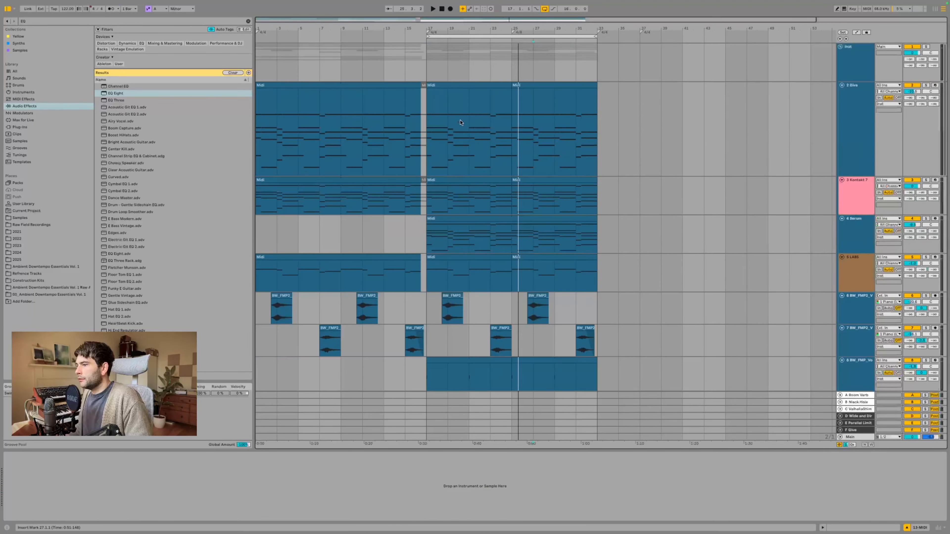
pyautogui.scroll(-15, 452, 138)
pyautogui.scroll(-4, 548, 165)
pyautogui.scroll(10, 548, 165)
pyautogui.hscroll(2, 548, 165)
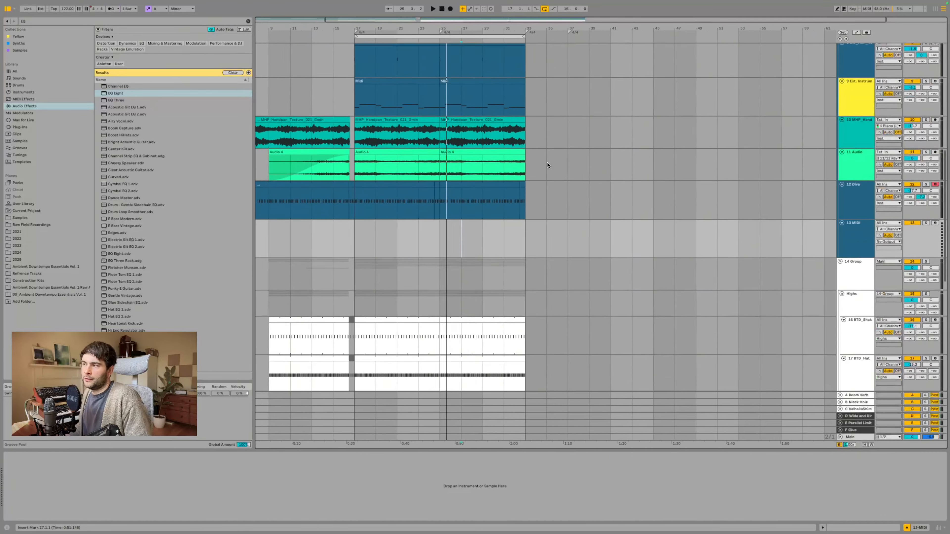
pyautogui.hscroll(-2, 548, 165)
pyautogui.scroll(-1, 548, 165)
pyautogui.moveTo(252, 178); pyautogui.dragTo(213, 177)
pyautogui.scroll(-8, 377, 203)
pyautogui.scroll(12, 378, 203)
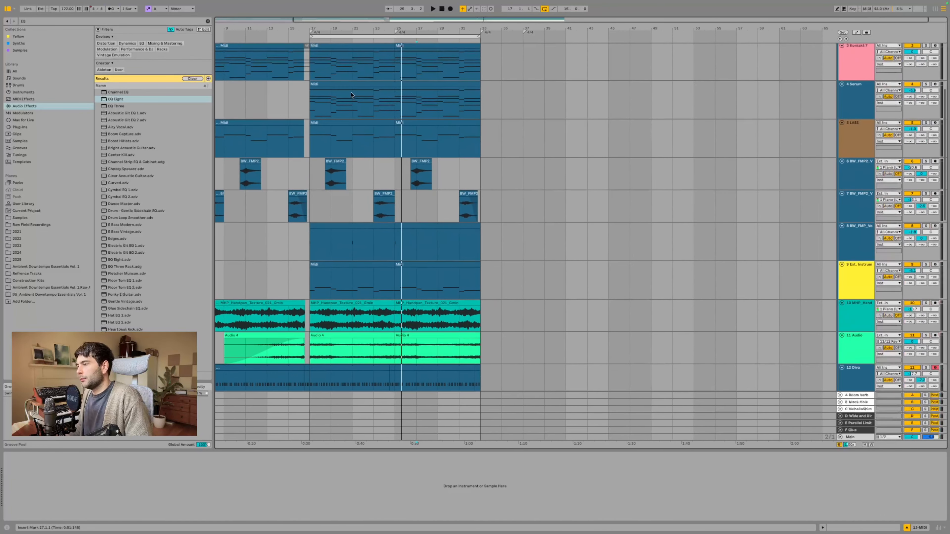
pyautogui.scroll(-8, 448, 240)
pyautogui.scroll(4, 411, 195)
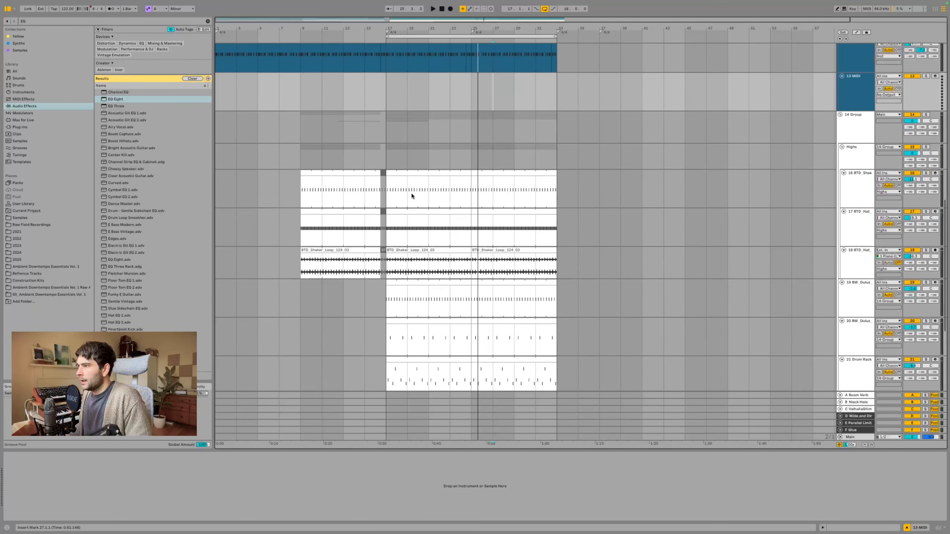
# Step: Search the plug-ins for Diva and load it as the instrument on the empty MIDI track 13
pyautogui.click(220, 217)
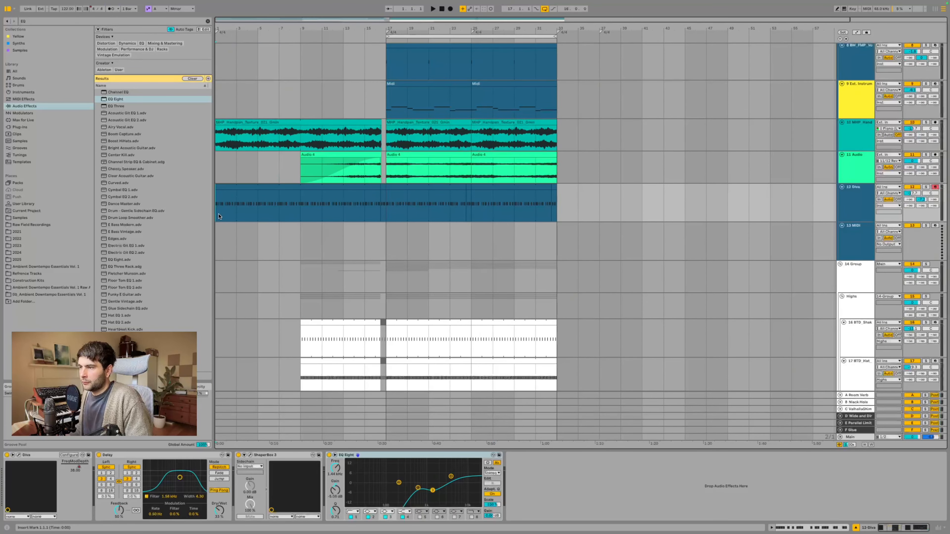
pyautogui.click(855, 242)
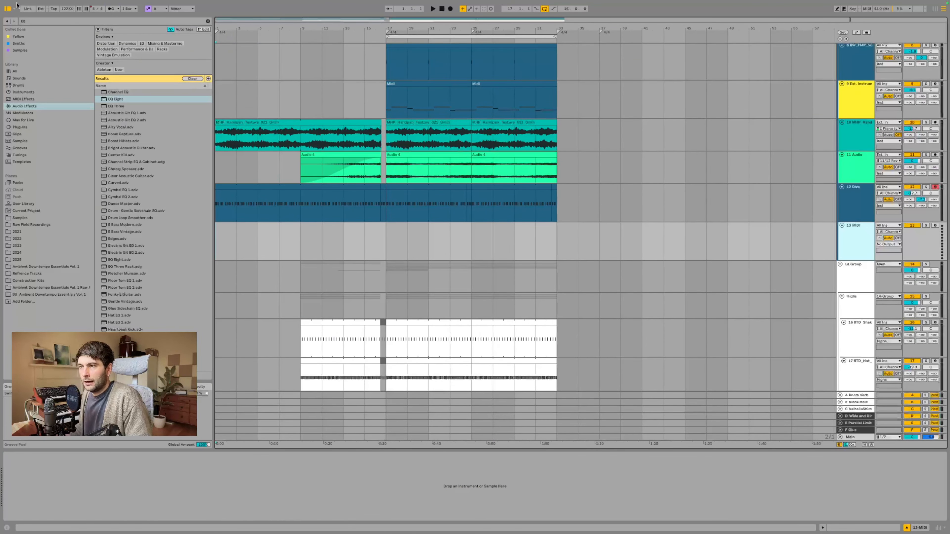
pyautogui.click(45, 21)
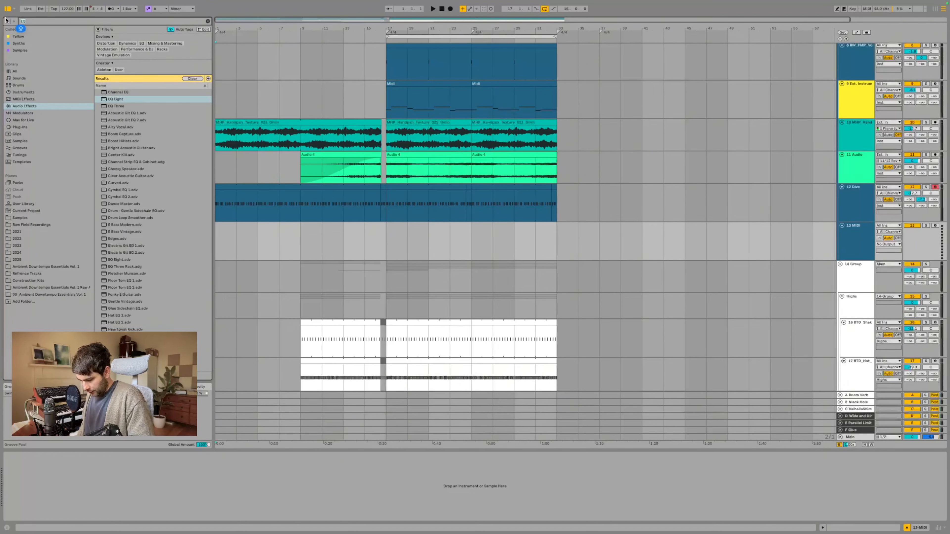
pyautogui.write('diva')
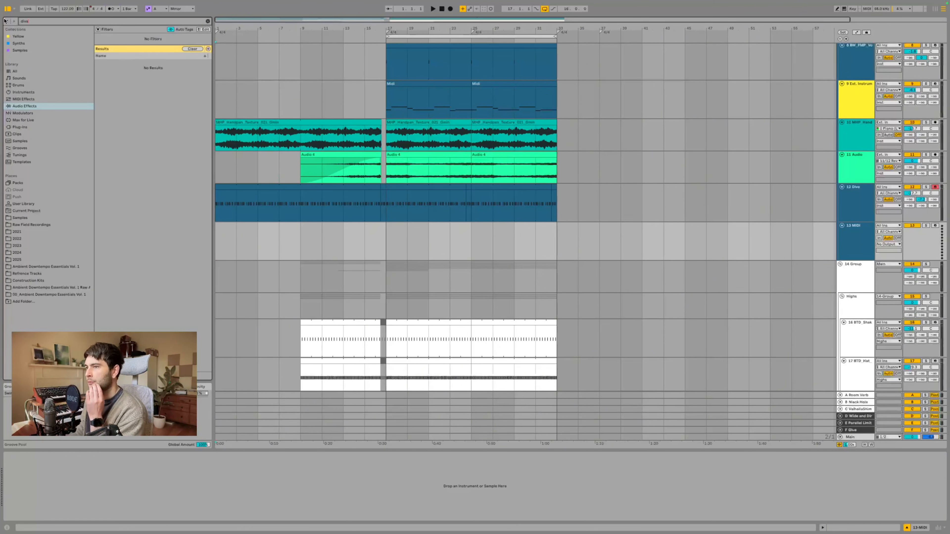
pyautogui.click(28, 127)
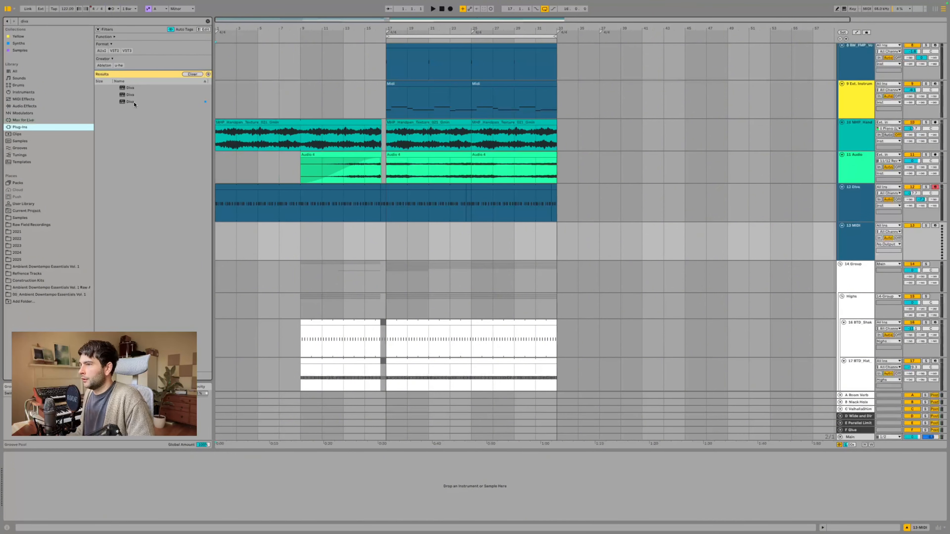
pyautogui.moveTo(131, 101); pyautogui.dragTo(427, 240)
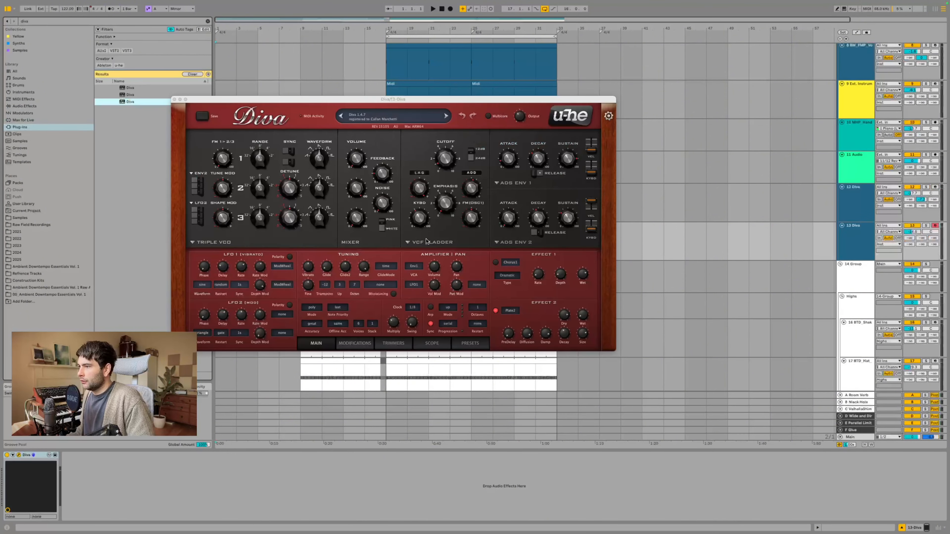
# Step: Browse Diva's user presets in the PML folder, including the Cercle Vol 2 bank
pyautogui.moveTo(409, 99); pyautogui.dragTo(366, 133)
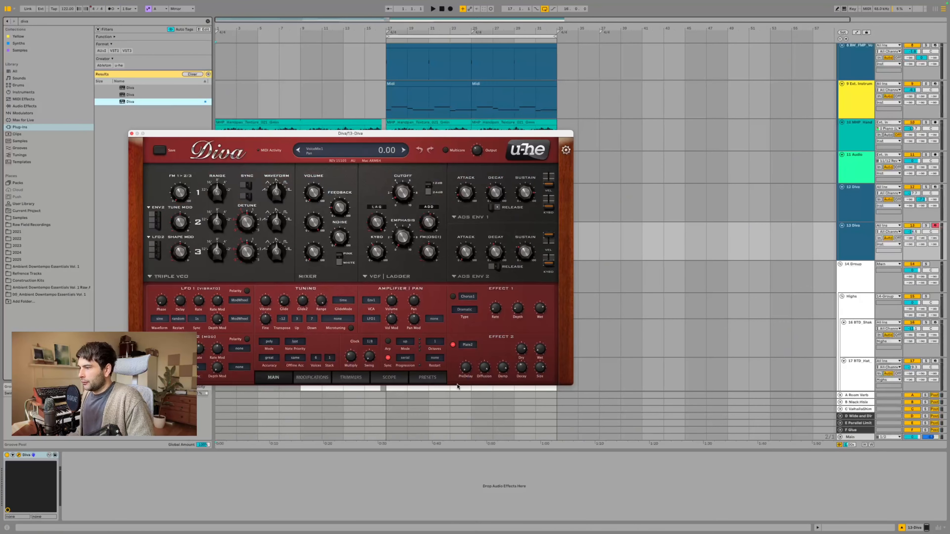
pyautogui.click(429, 377)
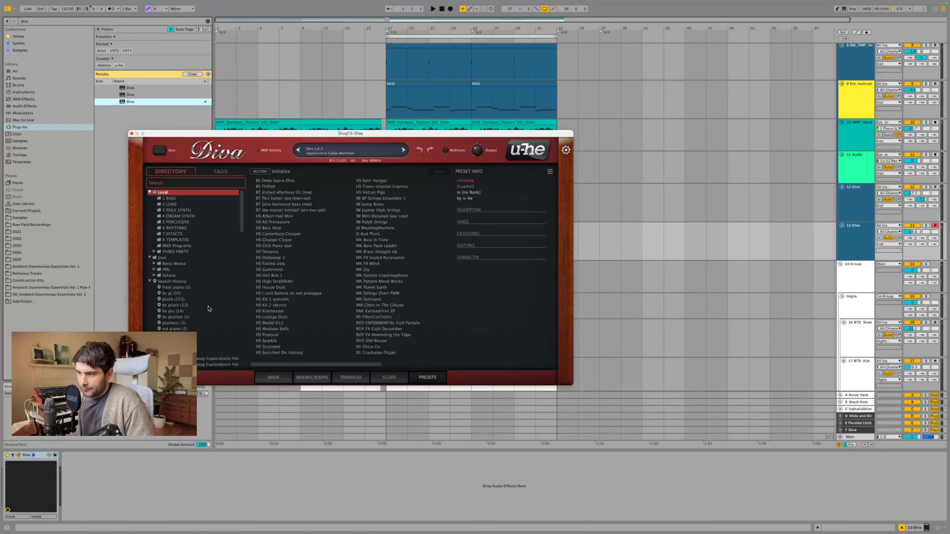
pyautogui.click(166, 269)
pyautogui.click(153, 270)
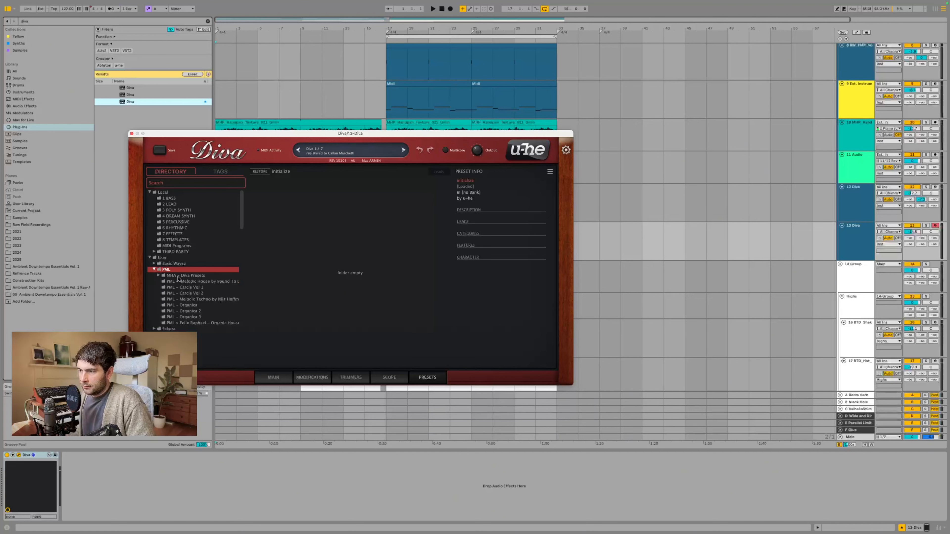
pyautogui.click(178, 276)
pyautogui.click(199, 294)
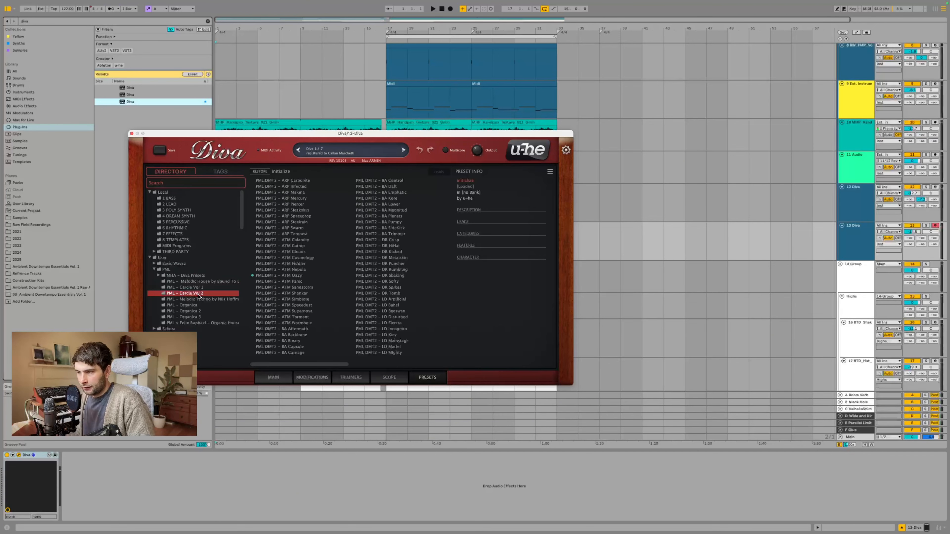
# Step: Load the BW Visions 2 Pluck - Velvet preset from the Basic Wavez Visions banks and close the Diva window
pyautogui.click(174, 263)
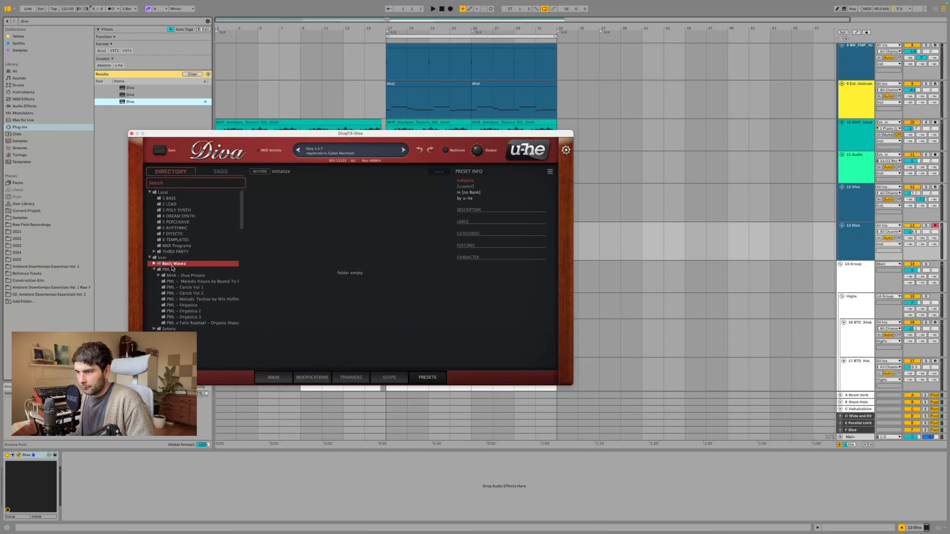
pyautogui.click(154, 264)
pyautogui.click(201, 299)
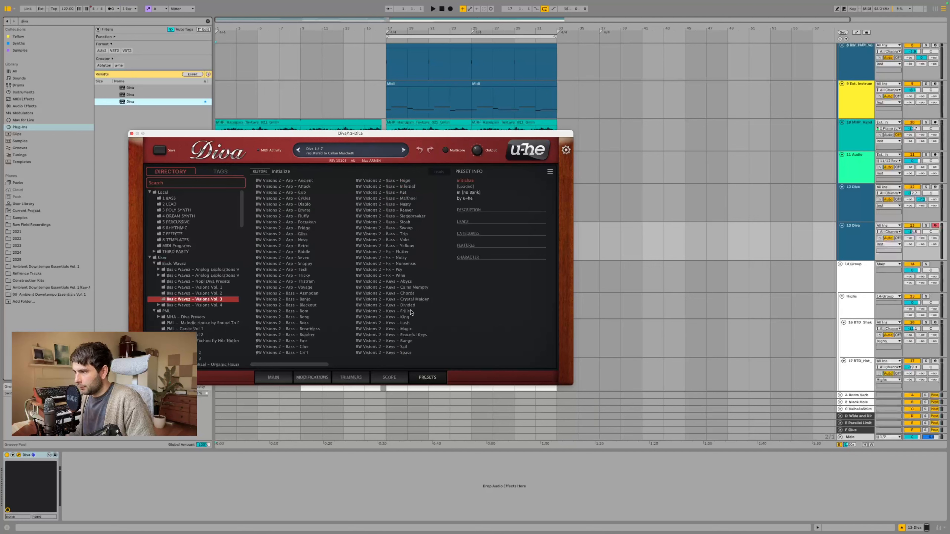
pyautogui.moveTo(304, 360); pyautogui.dragTo(438, 357)
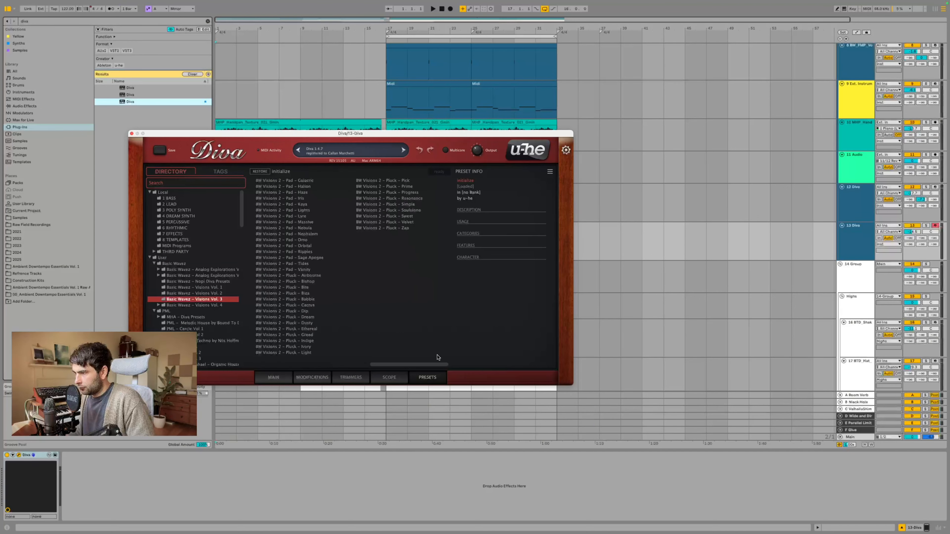
pyautogui.click(388, 222)
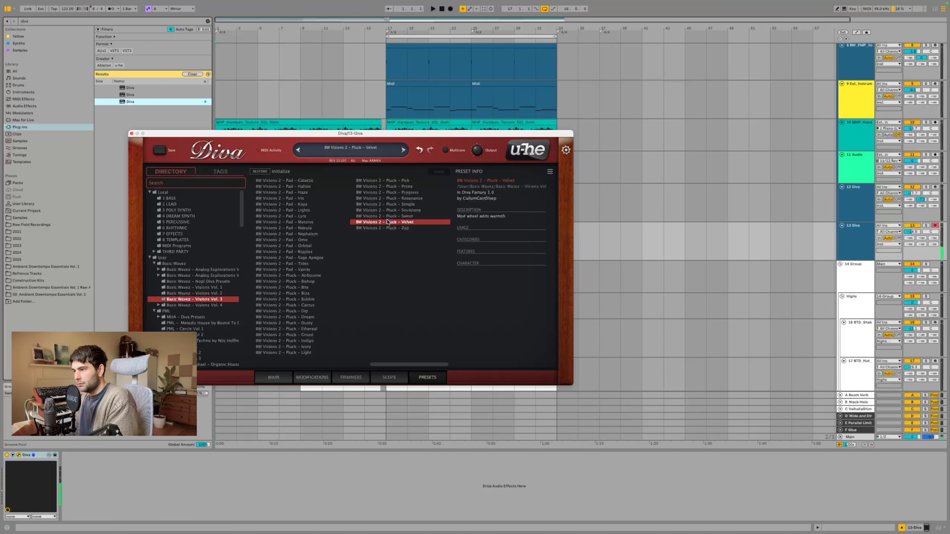
pyautogui.click(133, 134)
# Step: Copy the LABS clip that starts at bar 1 onto the new Diva track 13 at bar 1
pyautogui.scroll(10, 249, 178)
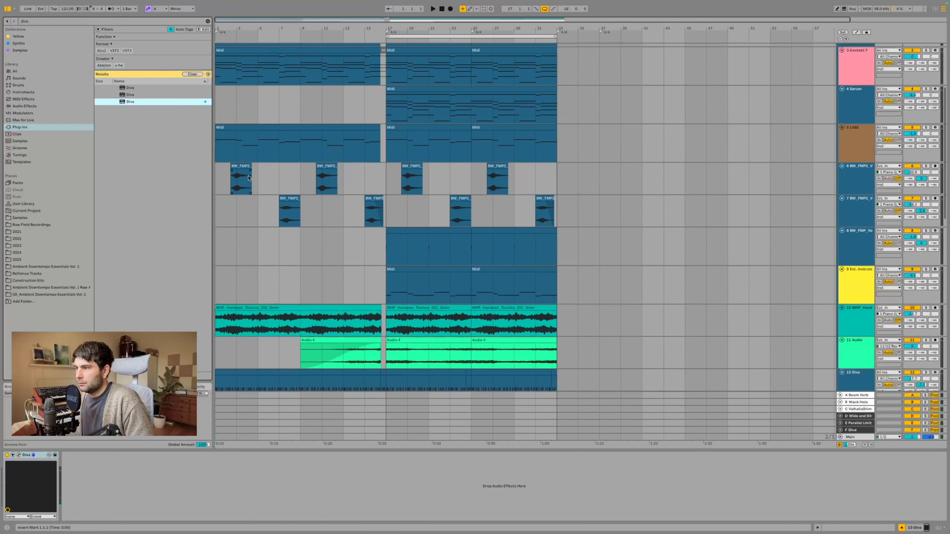
pyautogui.click(273, 128)
pyautogui.scroll(-6, 254, 242)
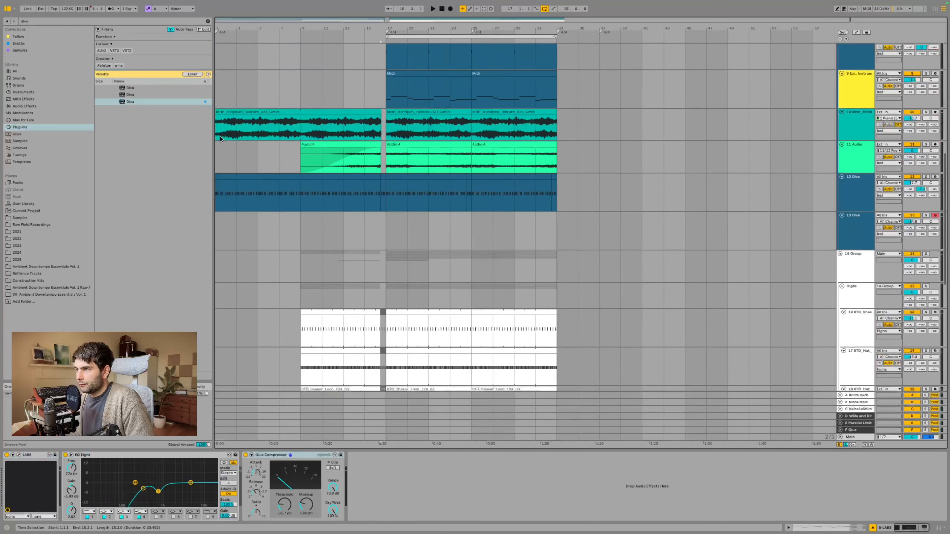
pyautogui.click(221, 219)
pyautogui.hotkey('ctrl', 'v')
# Step: Copy the Ext. Instrument bass clip of bars 17 to 25 onto Diva track 13 at bar 1
pyautogui.scroll(7, 226, 216)
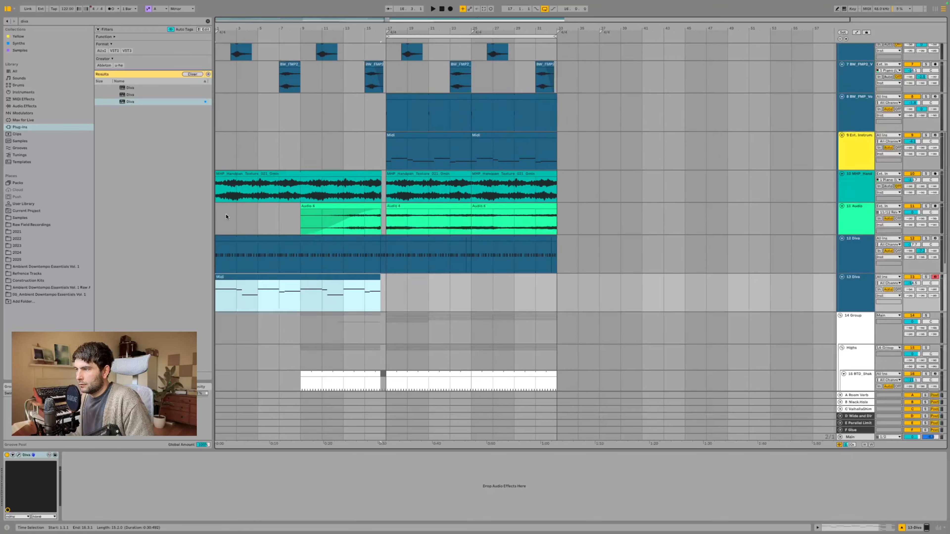
pyautogui.click(426, 151)
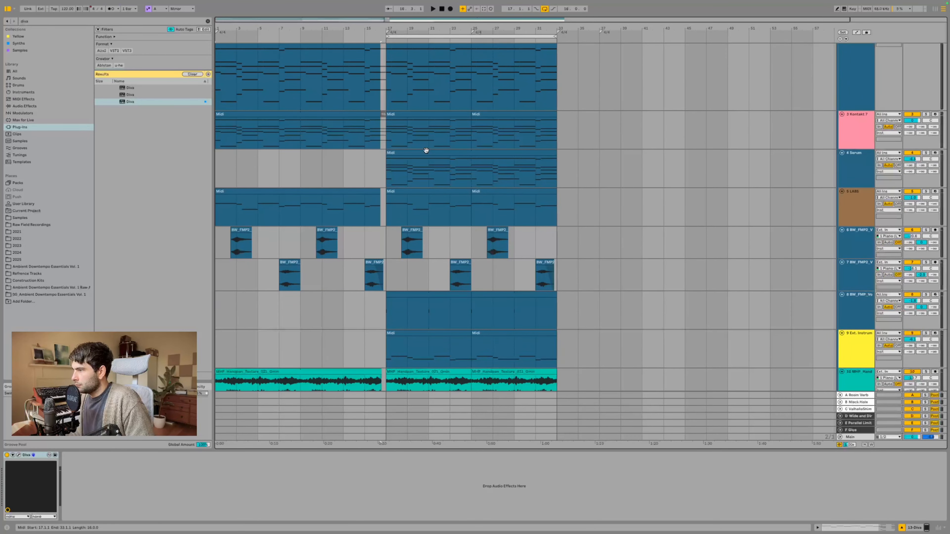
pyautogui.scroll(-2, 426, 151)
pyautogui.click(429, 296)
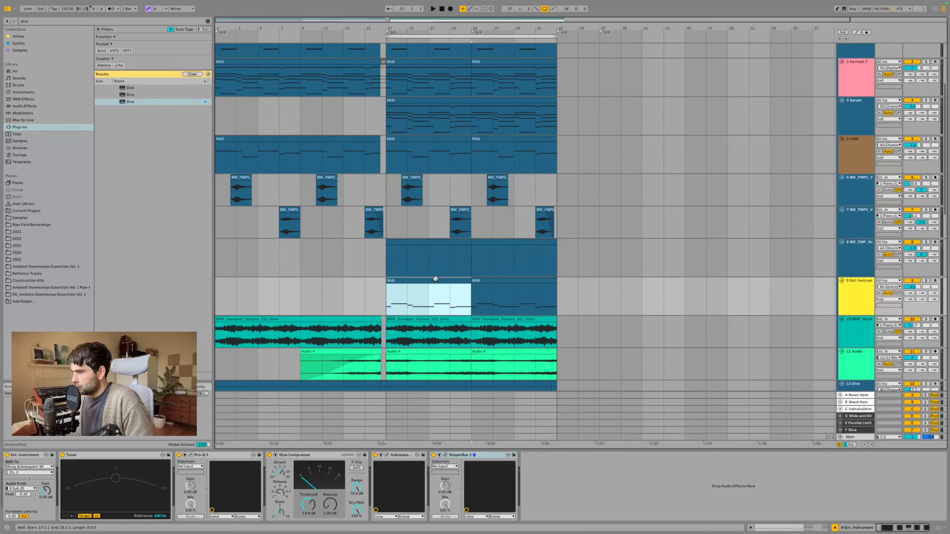
pyautogui.scroll(-9, 305, 242)
pyautogui.click(316, 182)
pyautogui.press('super+v')
# Step: Open the MIDI clip on Diva track 13 and shrink its velocity lane to enlarge the note area
pyautogui.click(310, 181)
pyautogui.doubleClick(282, 184)
pyautogui.scroll(-10, 462, 250)
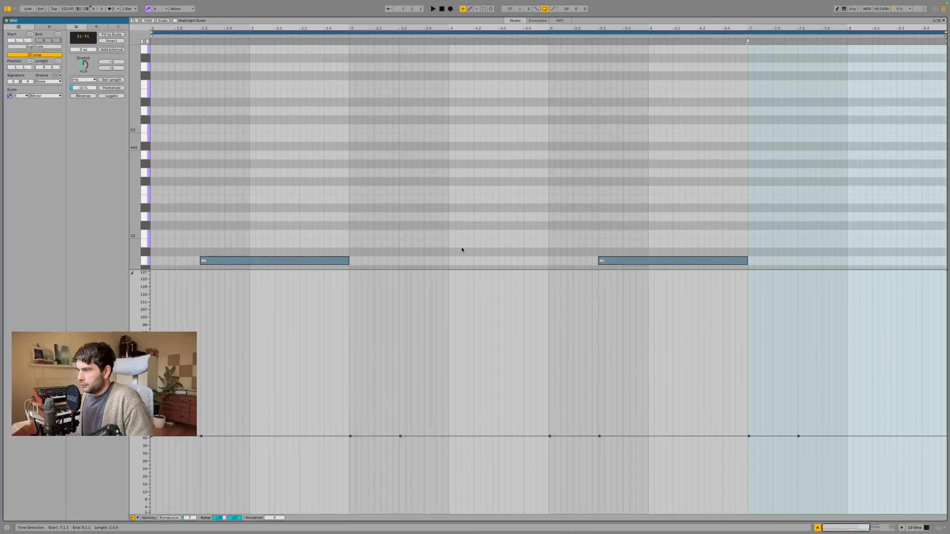
pyautogui.moveTo(134, 170); pyautogui.dragTo(153, 171)
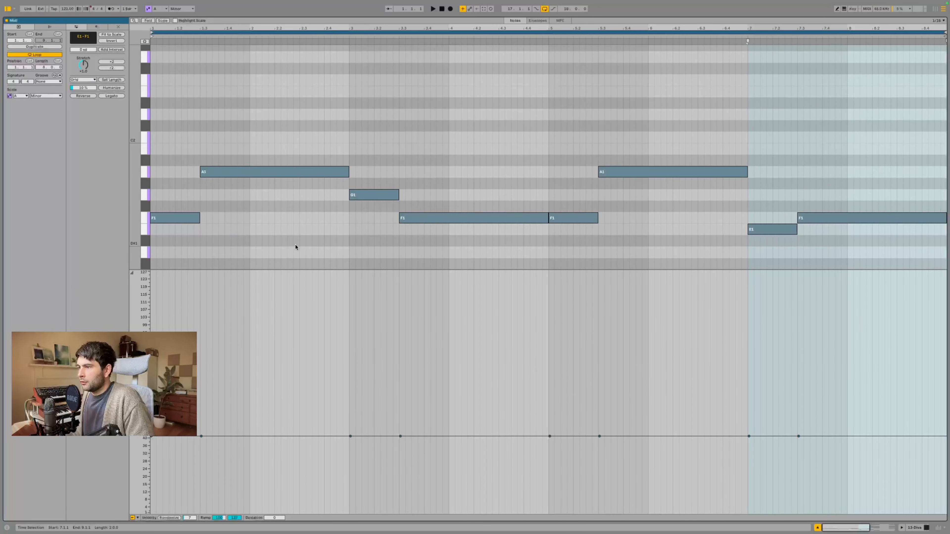
pyautogui.moveTo(342, 271); pyautogui.dragTo(339, 507)
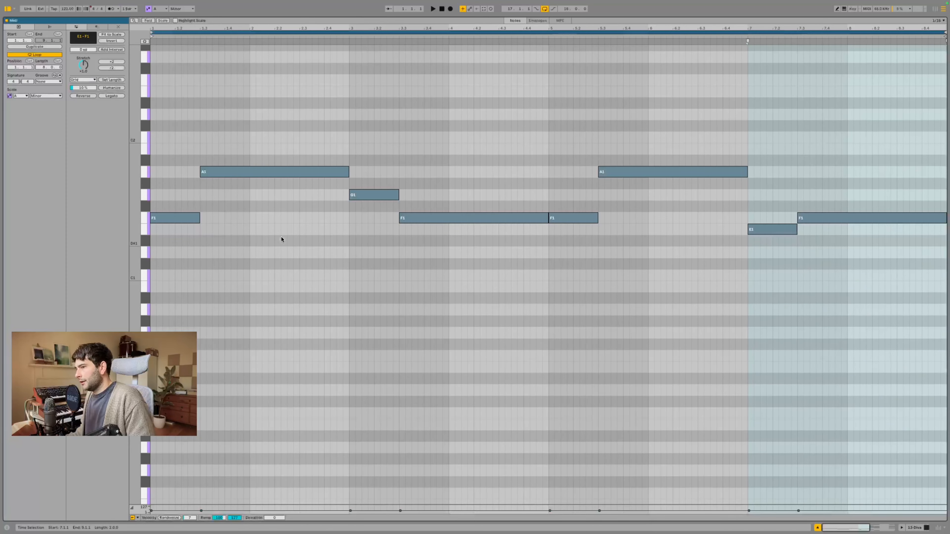
# Step: Deactivate all the copied bass notes in the Diva track 13 clip
pyautogui.click(278, 238)
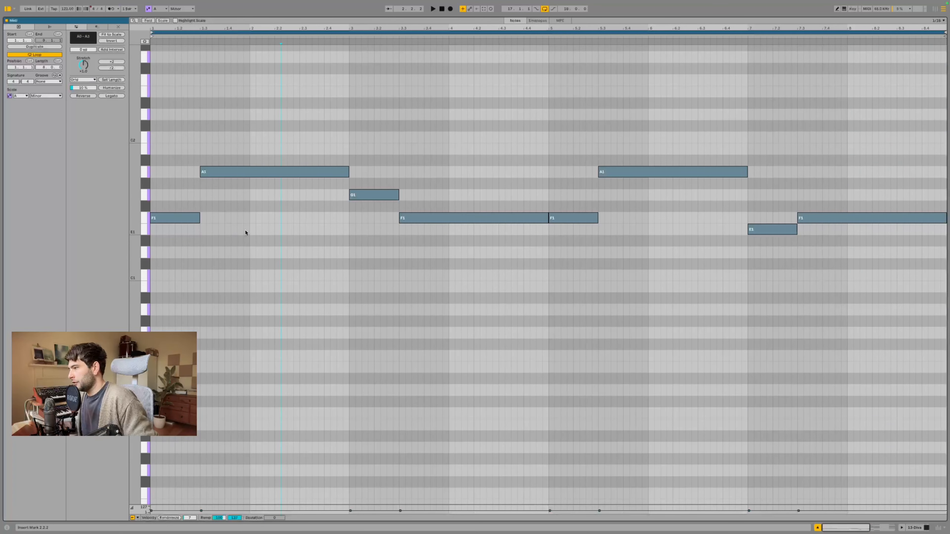
pyautogui.moveTo(173, 263); pyautogui.dragTo(949, 111)
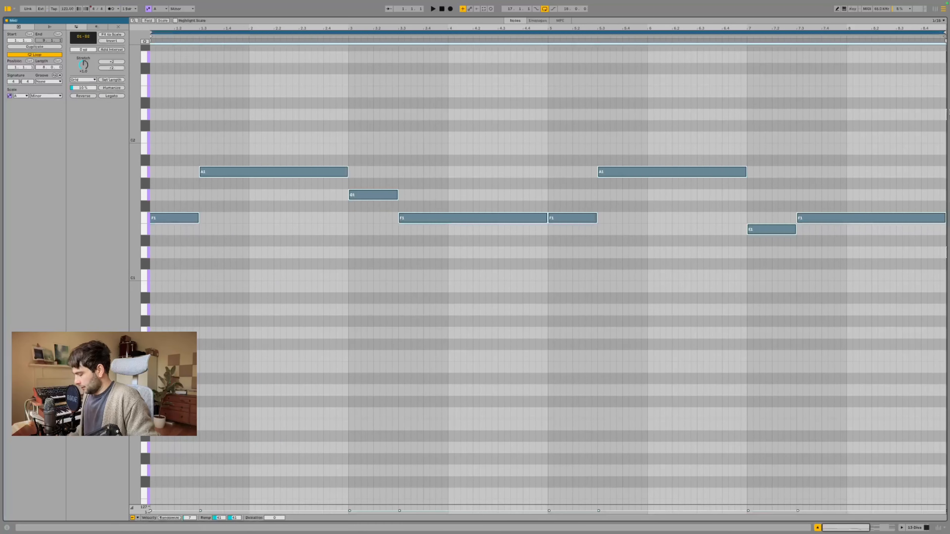
pyautogui.press('0')
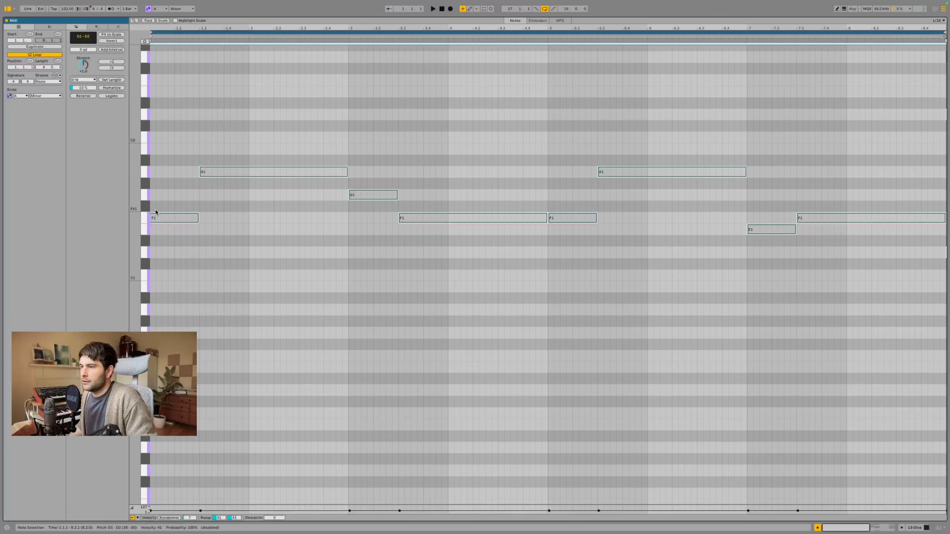
# Step: Add a sixteenth-long F1 note at 1.1.2 and return to the arrangement
pyautogui.scroll(3, 154, 213)
pyautogui.doubleClick(159, 281)
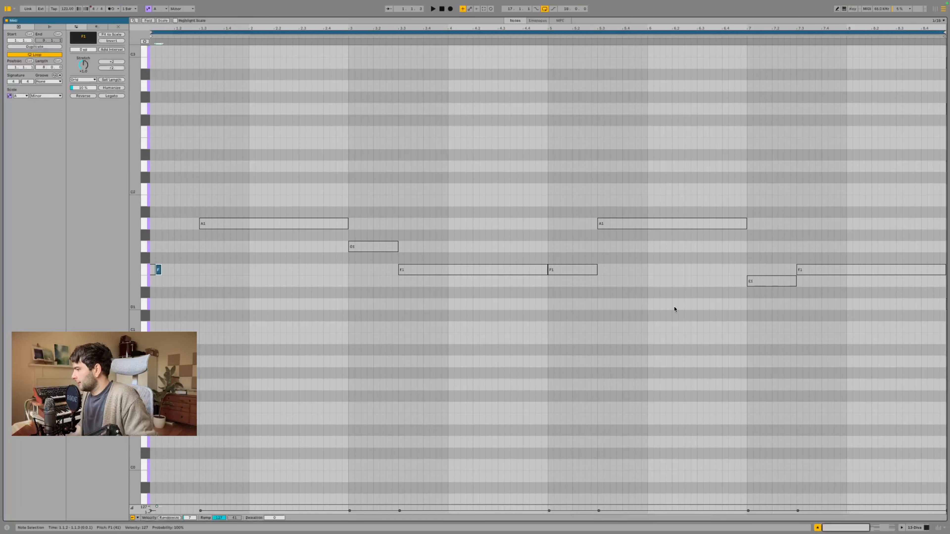
pyautogui.click(894, 525)
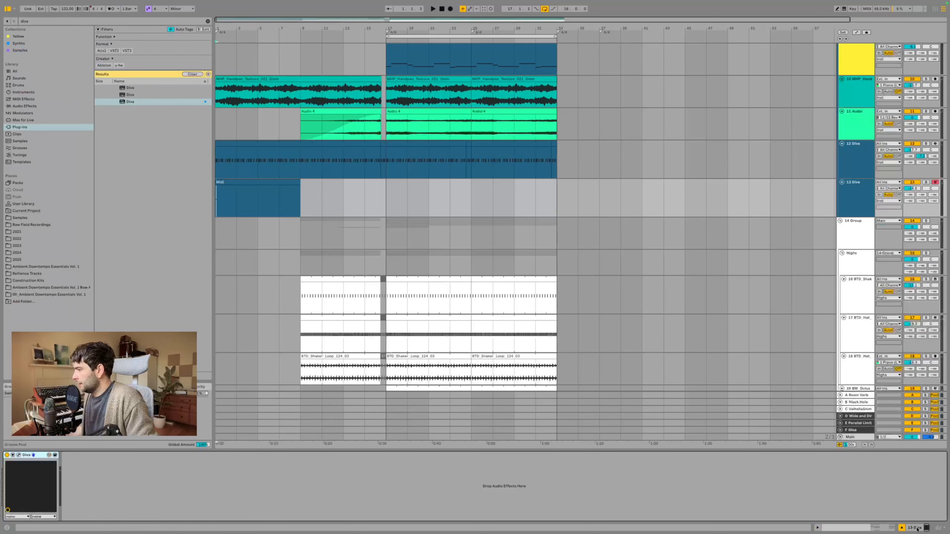
# Step: Solo the Diva chord track 2, Kontakt 7 track 3 and the new Diva track 13
pyautogui.scroll(10, 398, 69)
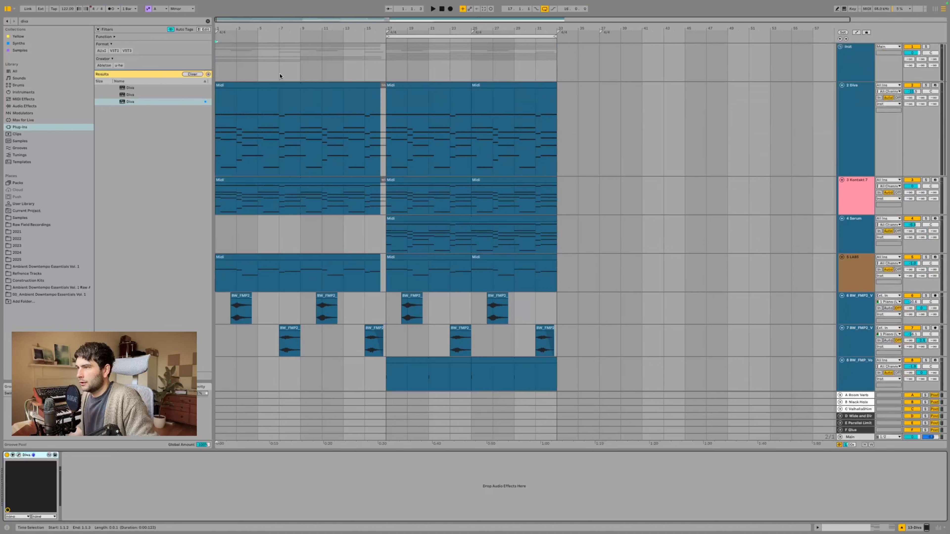
pyautogui.click(270, 84)
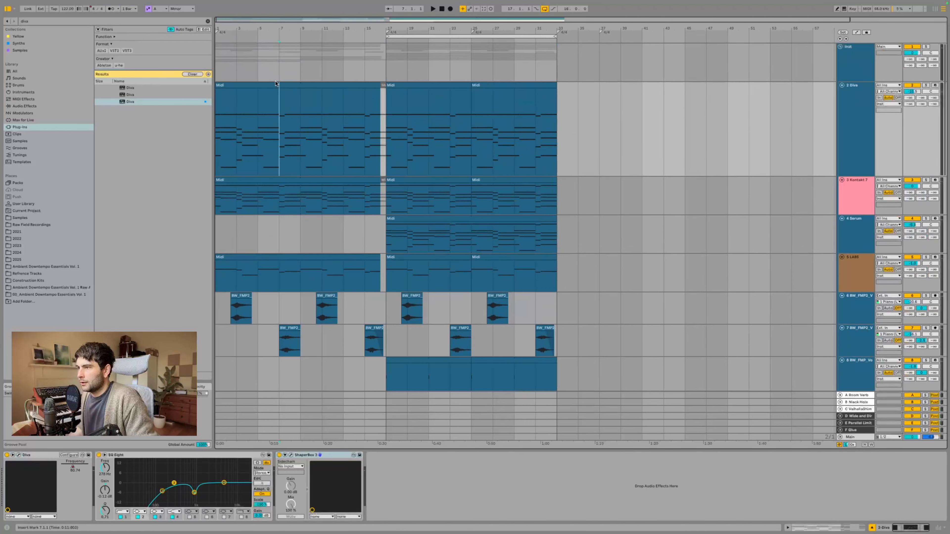
pyautogui.click(927, 86)
pyautogui.press('space')
pyautogui.keyDown('super'); pyautogui.click(926, 180); pyautogui.keyUp('super')
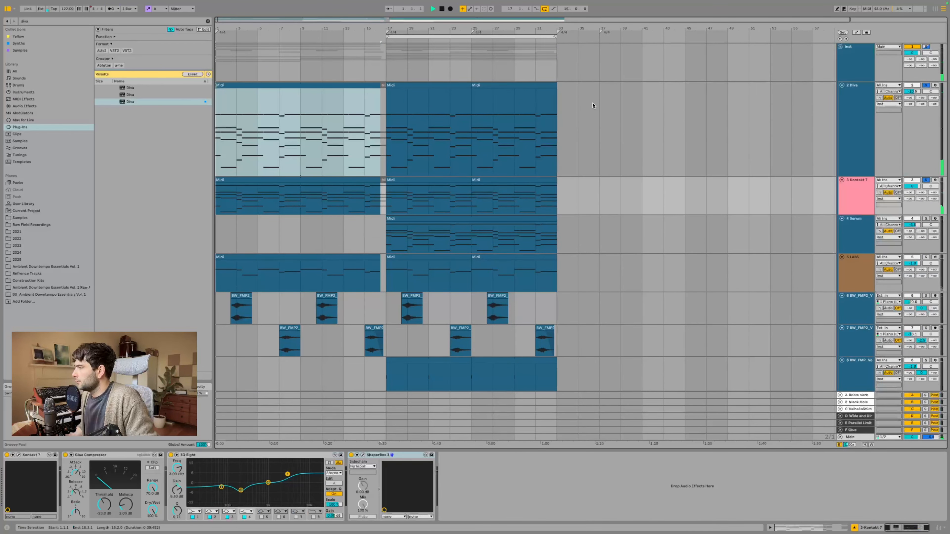
pyautogui.scroll(-5, 691, 312)
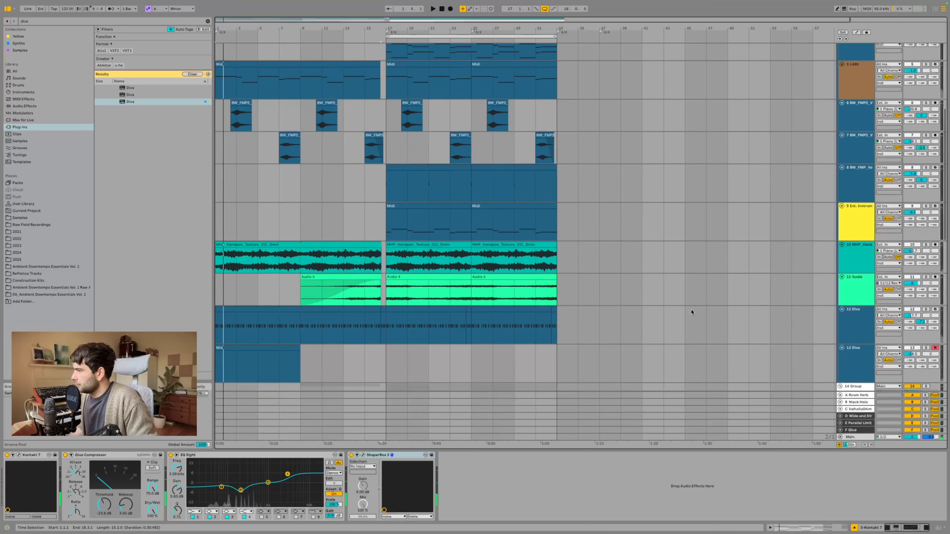
pyautogui.scroll(-2, 691, 312)
pyautogui.click(926, 279)
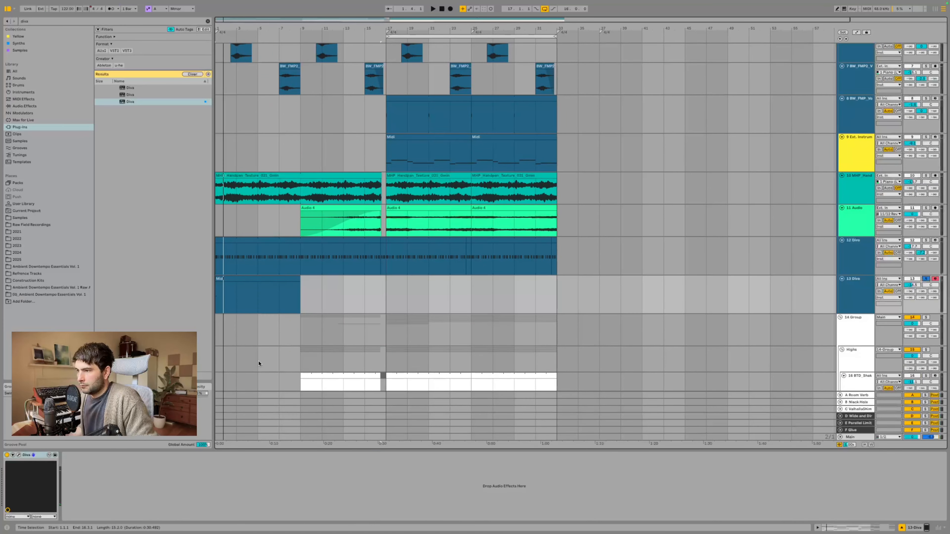
# Step: Loop the arrangement over the Diva track 13 clip from bar 1 to bar 9 and start playback
pyautogui.click(281, 280)
pyautogui.press('super+l')
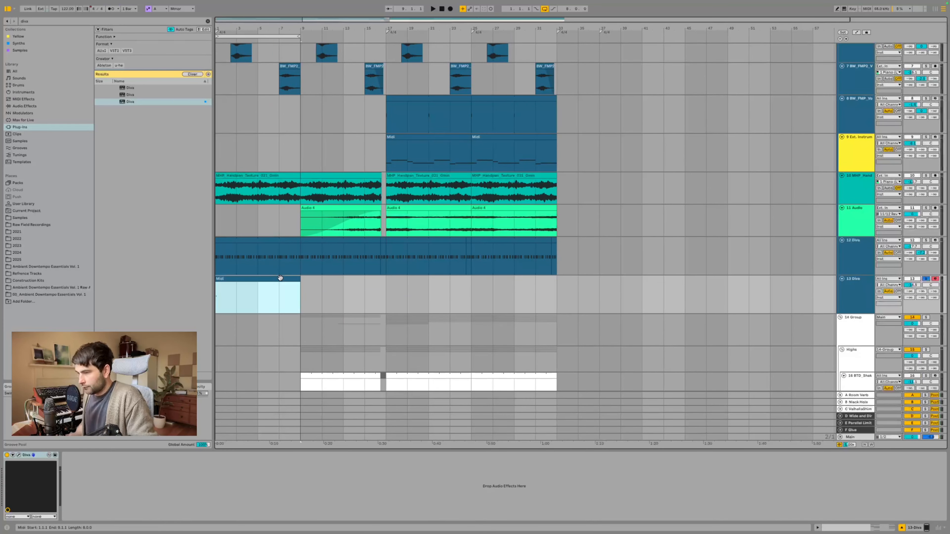
pyautogui.press('space')
# Step: Reopen the Diva track 13 clip and raise the short note at 1.1.2 to A2
pyautogui.doubleClick(280, 280)
pyautogui.scroll(3, 178, 194)
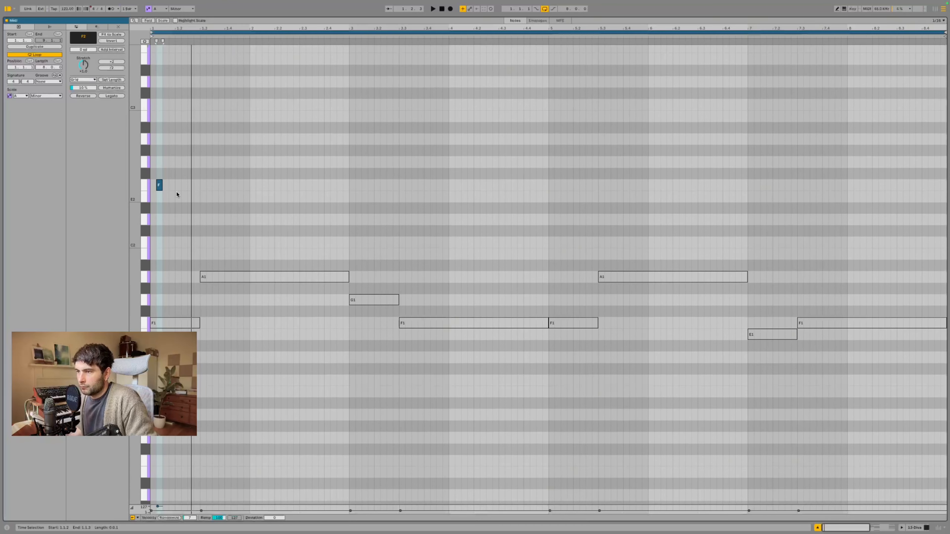
pyautogui.click(160, 186)
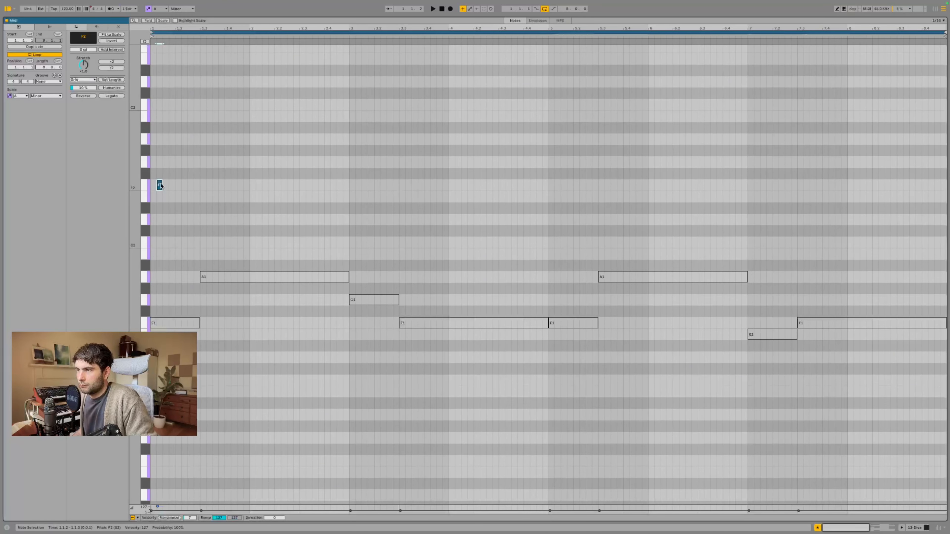
pyautogui.press('space')
pyautogui.scroll(-1, 161, 186)
pyautogui.press('space')
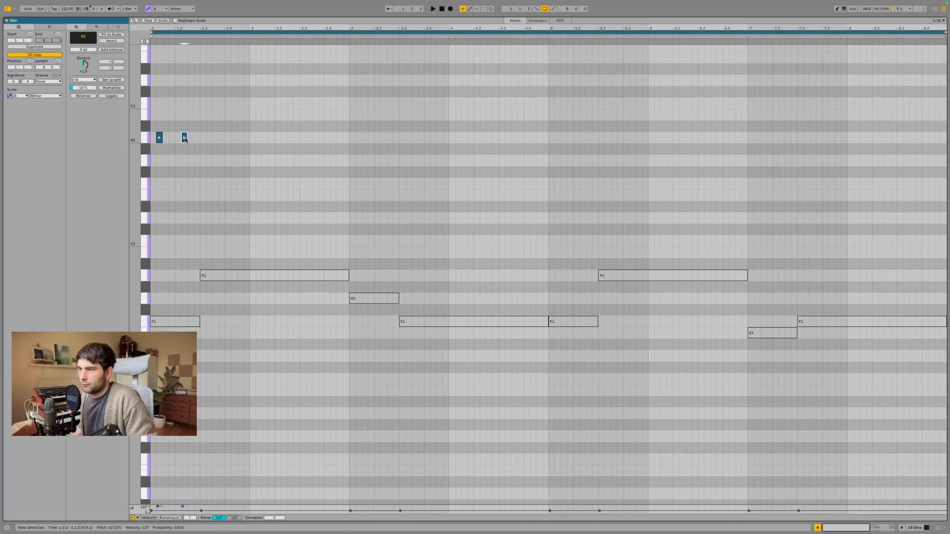
# Step: Place a second sixteenth-long A2 note at 1.2.3 and play the phrase
pyautogui.doubleClick(191, 138)
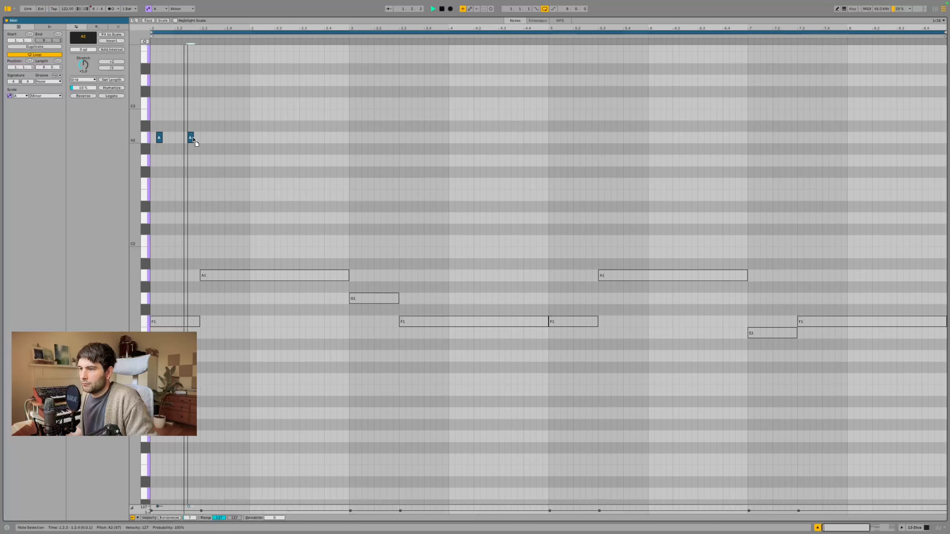
pyautogui.moveTo(192, 139); pyautogui.dragTo(191, 139)
pyautogui.press('space')
pyautogui.press('space')
pyautogui.press('space')
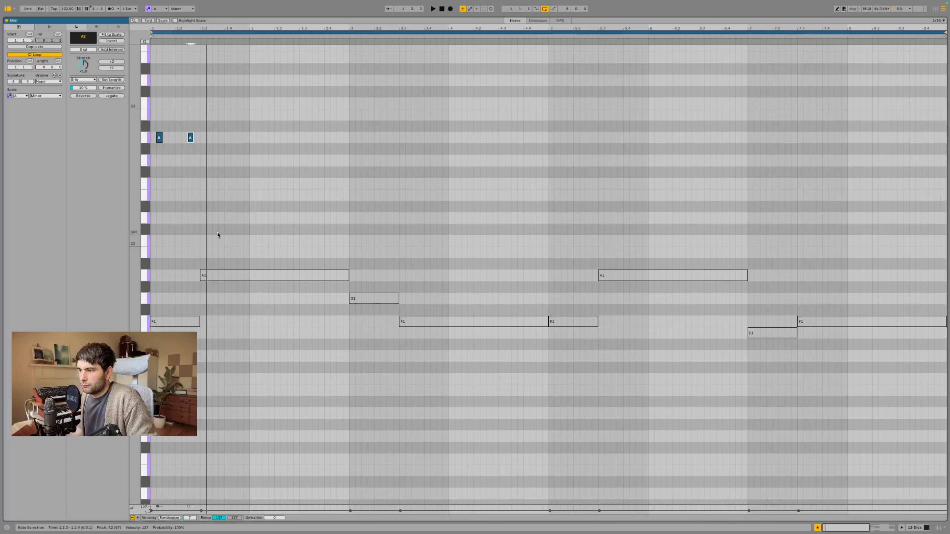
# Step: Add sixteenth-long E2 notes at 1.3.2 and 1.4.3
pyautogui.doubleClick(202, 243)
pyautogui.moveTo(201, 248)
pyautogui.mouseDown()
pyautogui.moveTo(202, 273)
pyautogui.moveTo(202, 243)
pyautogui.mouseUp()
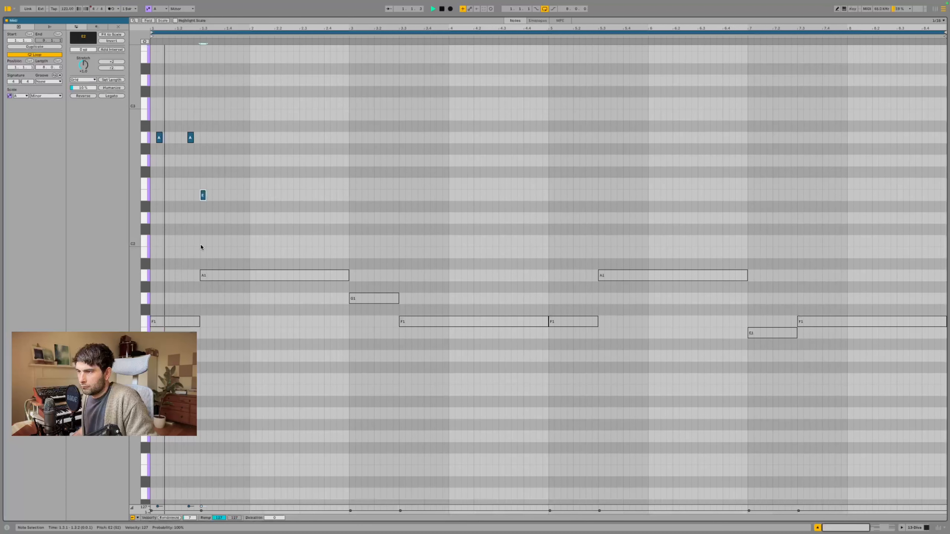
pyautogui.press('Right')
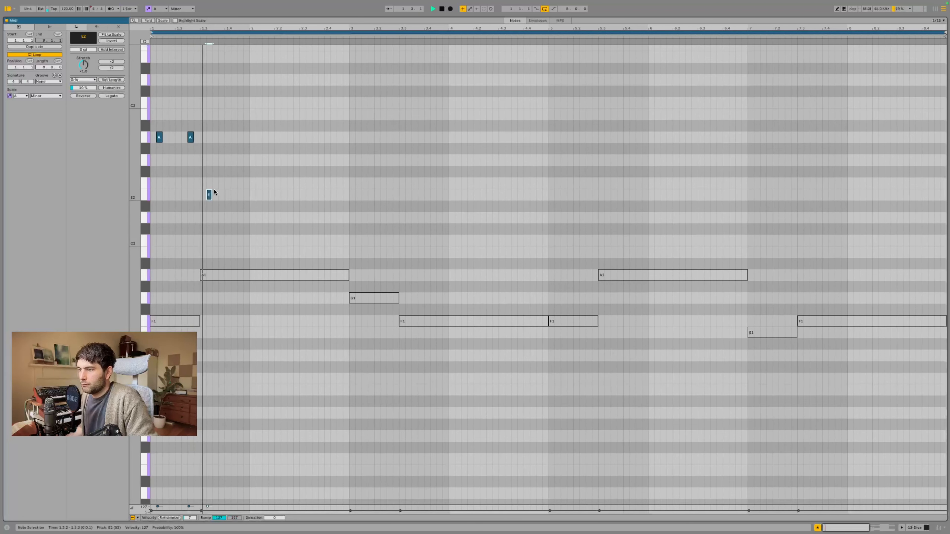
pyautogui.doubleClick(240, 195)
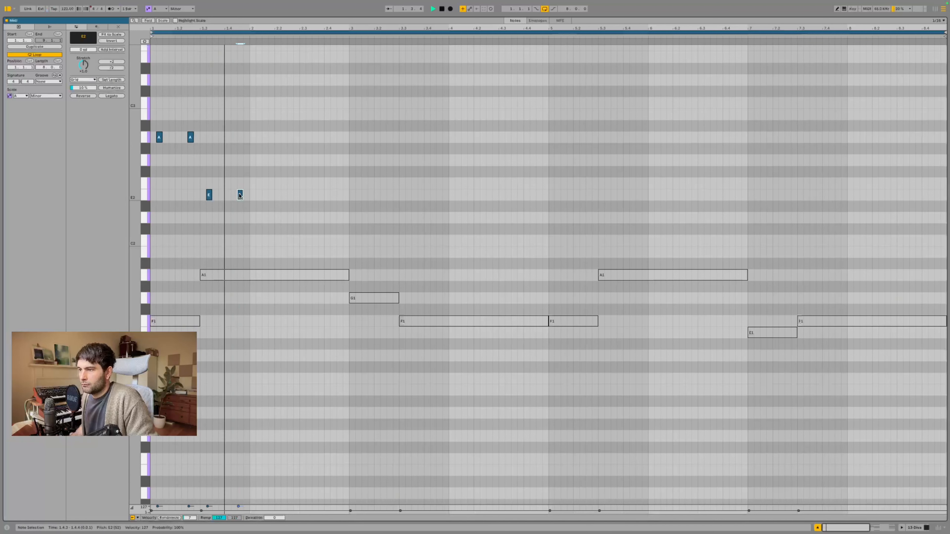
# Step: Add a sixteenth-long note at 2.1.3 and transpose it to C3 while auditioning different pitches
pyautogui.click(269, 198)
pyautogui.doubleClick(269, 197)
pyautogui.press('space')
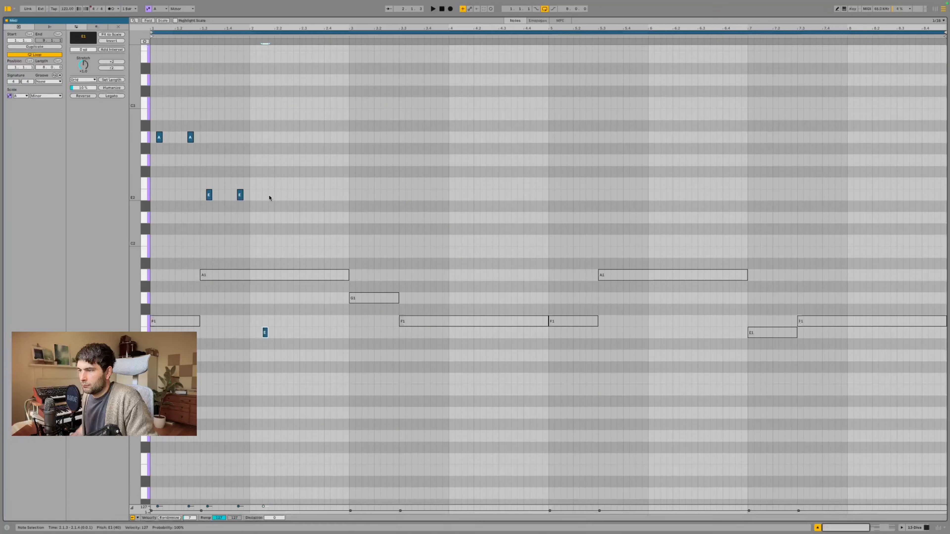
pyautogui.press('Up')
pyautogui.hotkey('shift', 'Up')
pyautogui.press('space')
pyautogui.hotkey('shift', 'Down')
pyautogui.press('Up')
pyautogui.hotkey('shift', 'Up')
pyautogui.press('Up')
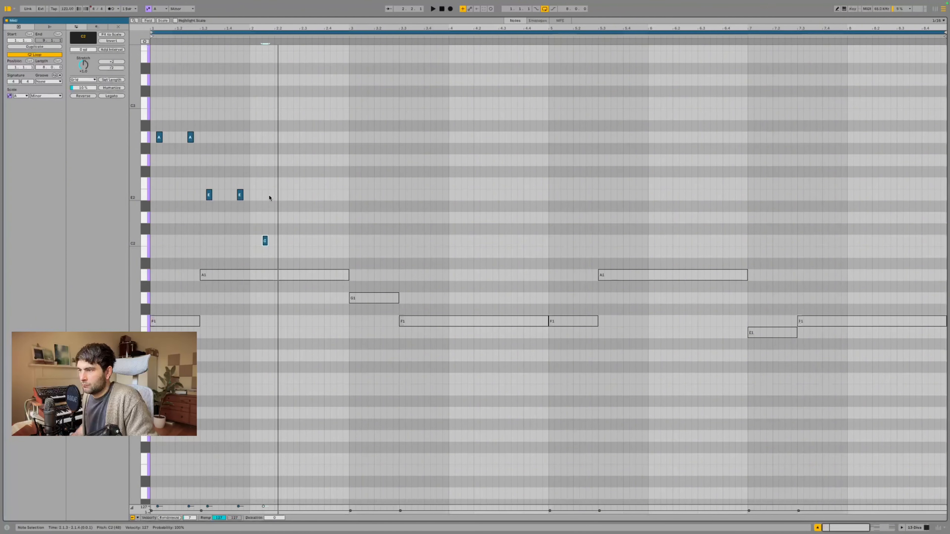
pyautogui.hotkey('shift', 'Up')
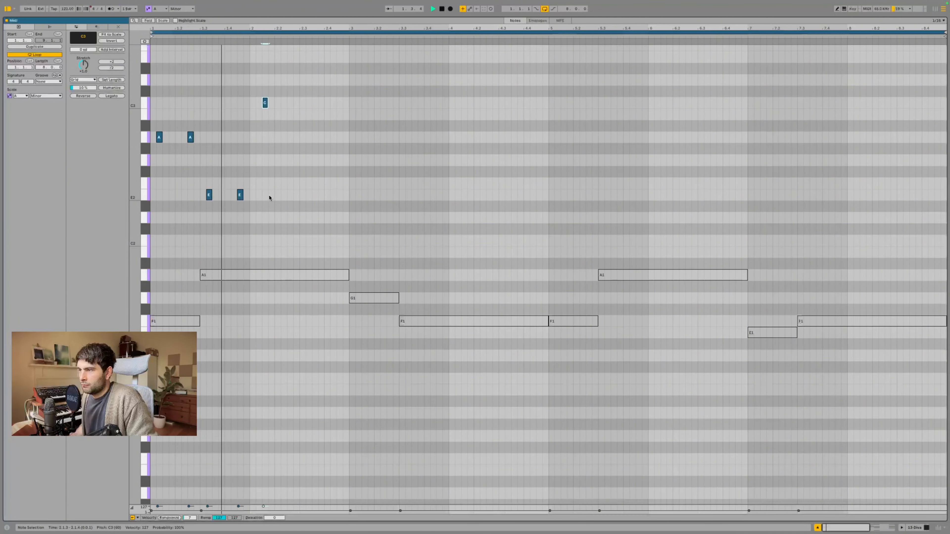
# Step: Move the C3 note to 2.2.3 and play the phrase
pyautogui.press('space')
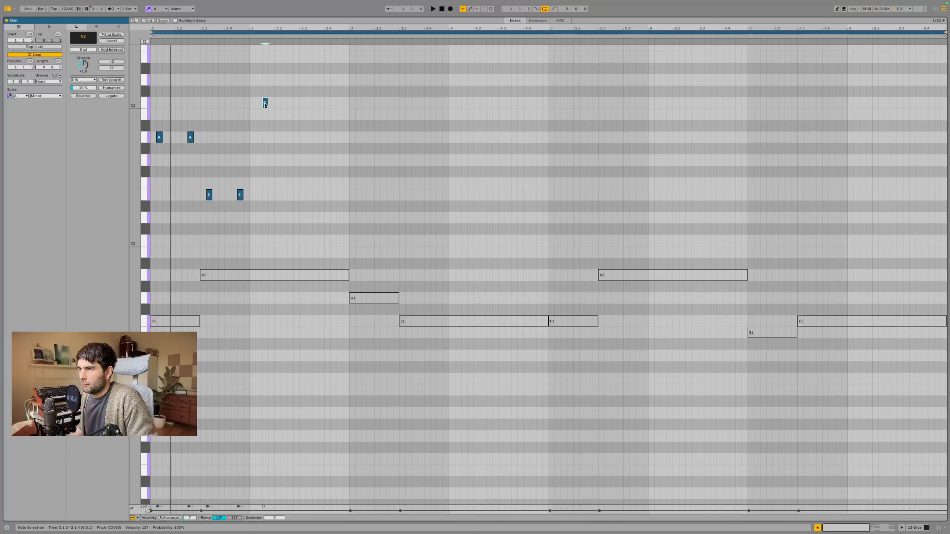
pyautogui.moveTo(265, 104); pyautogui.dragTo(290, 105)
pyautogui.press('space')
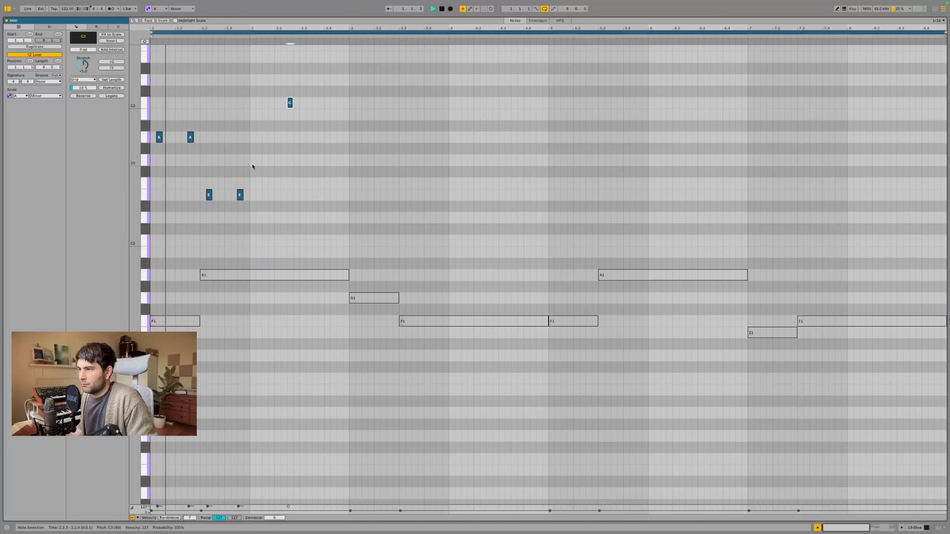
# Step: Add a sixteenth-long note before the C3, transpose it to B2 and position it at 2.1.2
pyautogui.doubleClick(261, 195)
pyautogui.press('space')
pyautogui.press('Right')
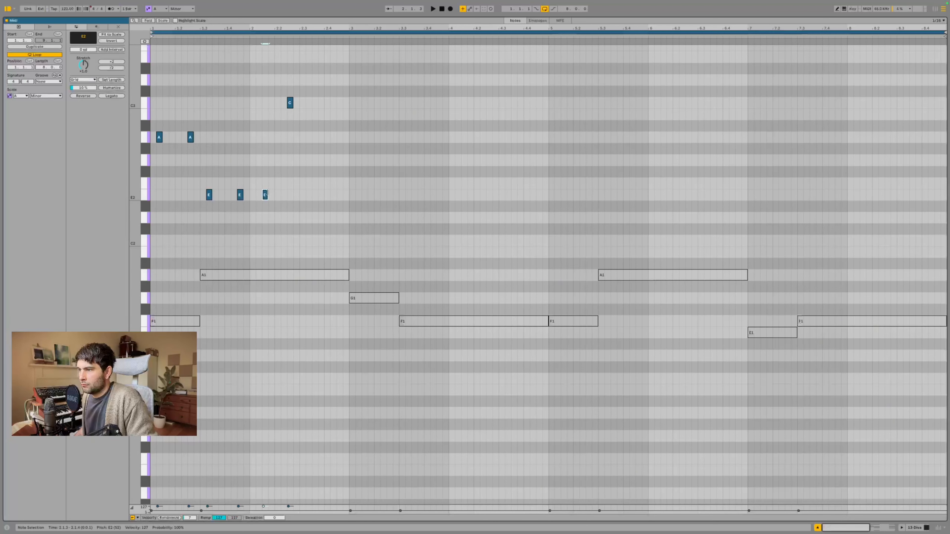
pyautogui.press('Up')
pyautogui.press('space')
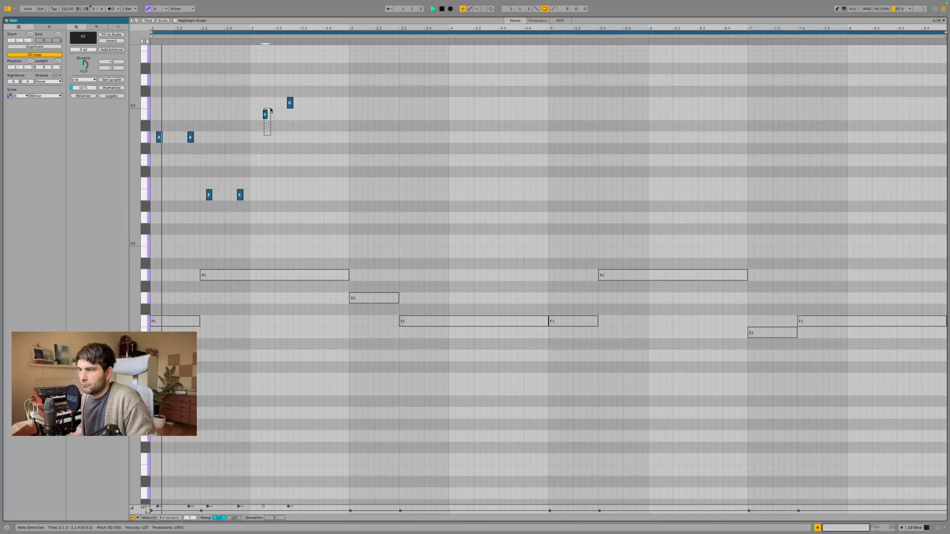
pyautogui.press('Left')
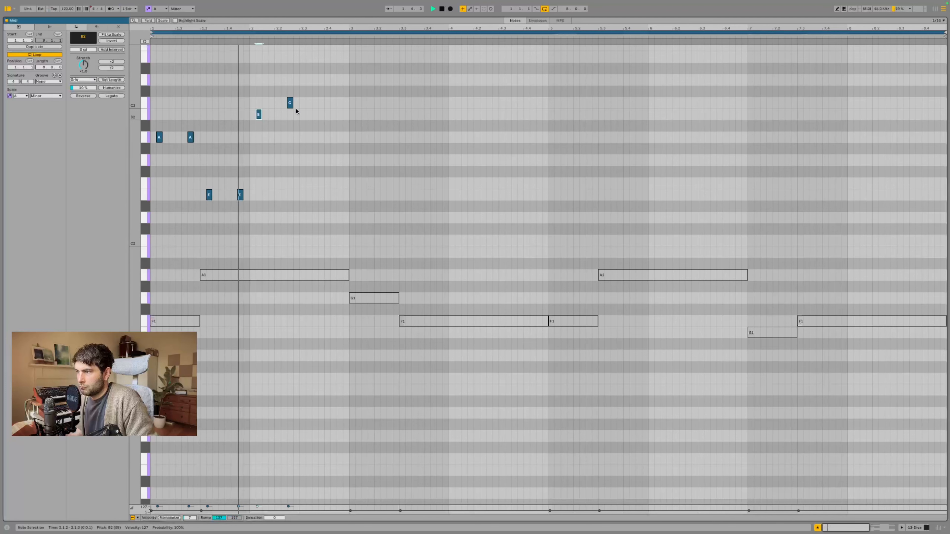
pyautogui.click(288, 104)
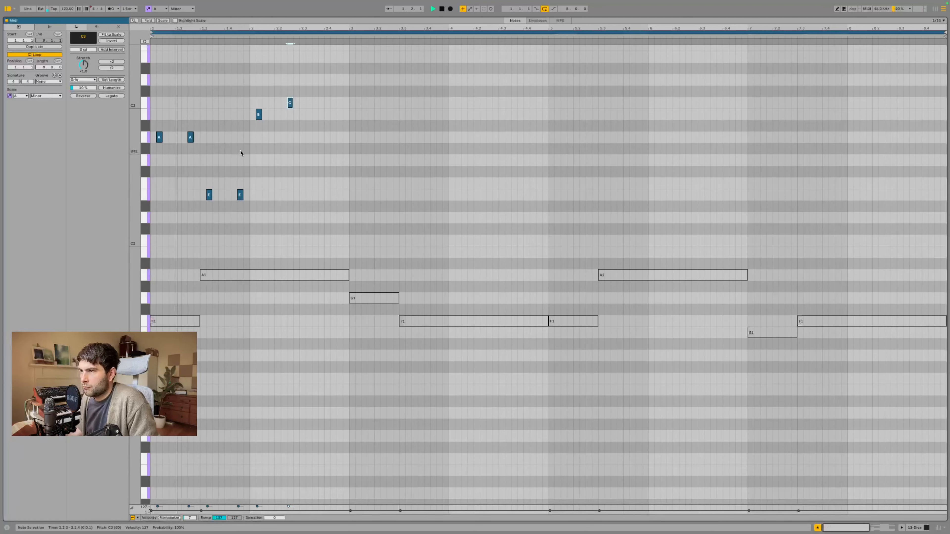
pyautogui.moveTo(252, 134); pyautogui.dragTo(115, 153)
pyautogui.press('super+d')
pyautogui.press('space')
pyautogui.press('space')
pyautogui.press('Delete')
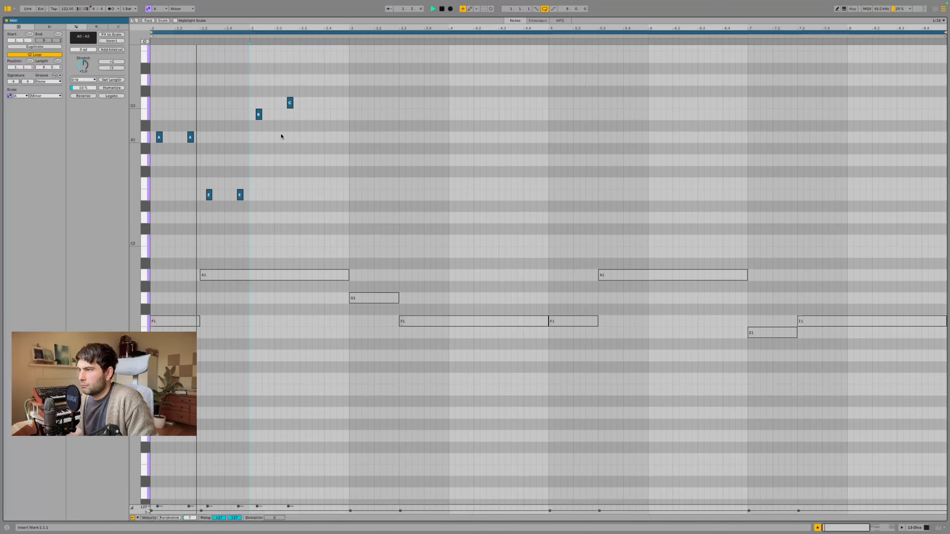
# Step: Finish the two-bar phrase with a sixteenth-long B2 at 2.3.2 and A2 at 2.4.3
pyautogui.doubleClick(309, 115)
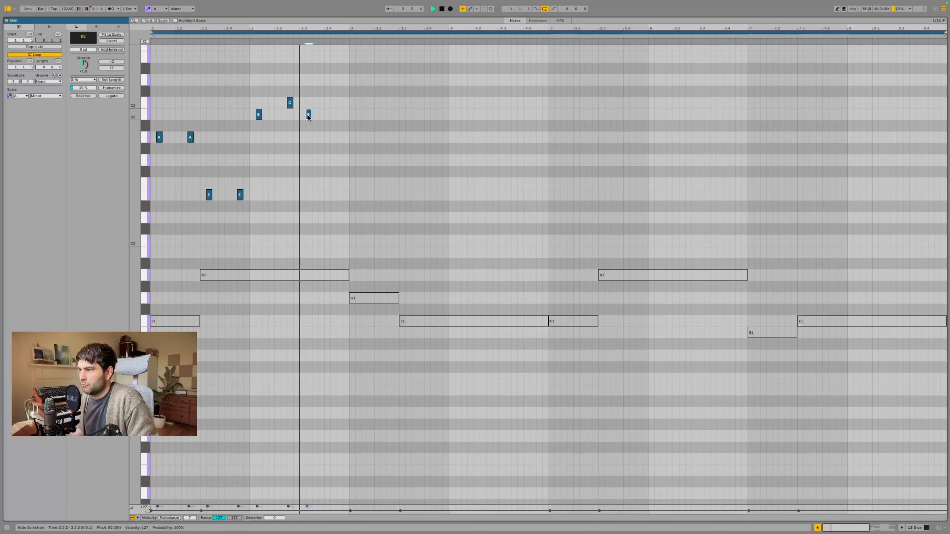
pyautogui.doubleClick(340, 137)
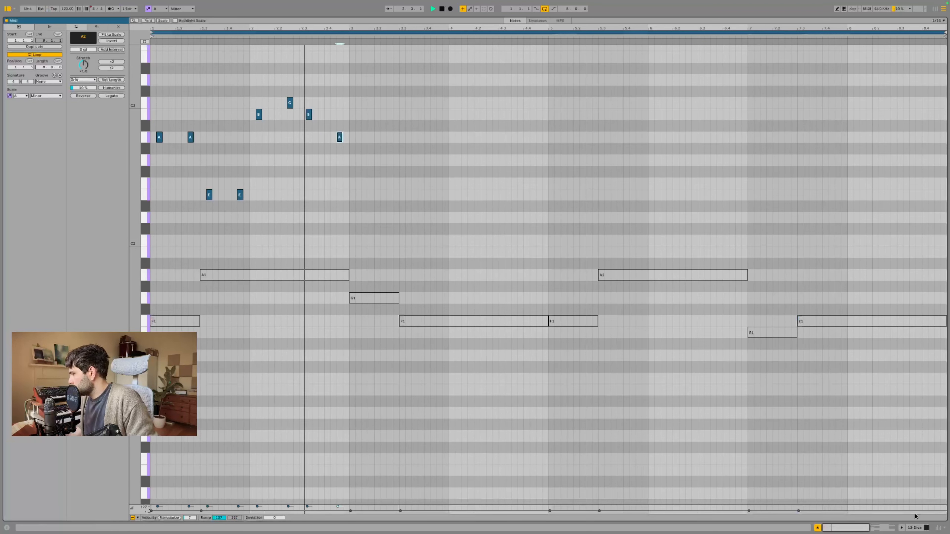
# Step: Return to the arrangement and search the plug-ins for "cry"
pyautogui.click(925, 527)
pyautogui.click(45, 22)
pyautogui.write('cry')
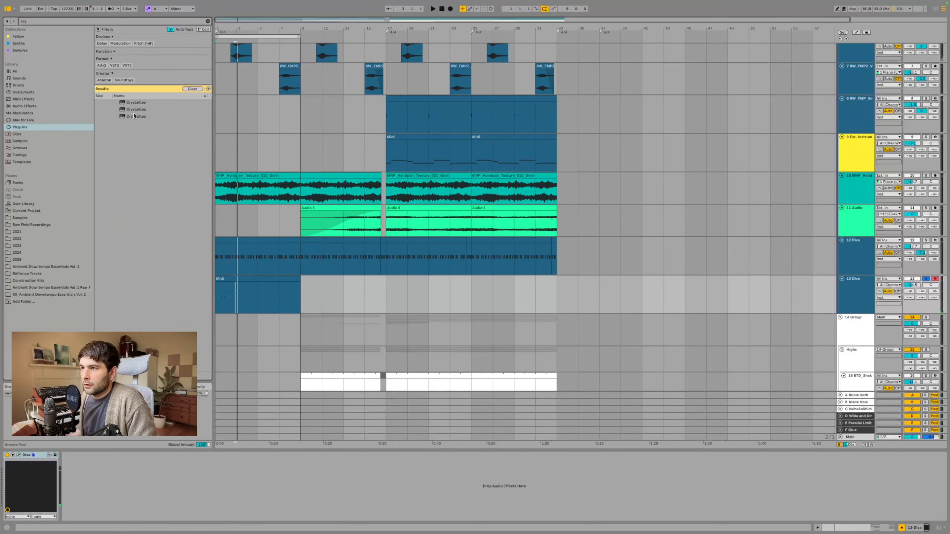
# Step: Load the third Crystallizer result onto the Diva pluck on track 13 and close its plug-in window
pyautogui.doubleClick(134, 116)
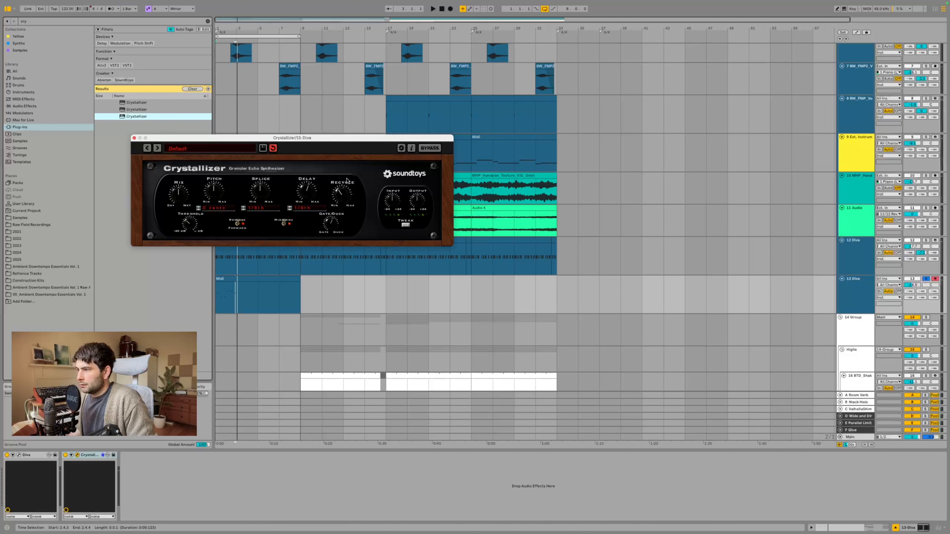
pyautogui.moveTo(345, 148); pyautogui.dragTo(405, 192)
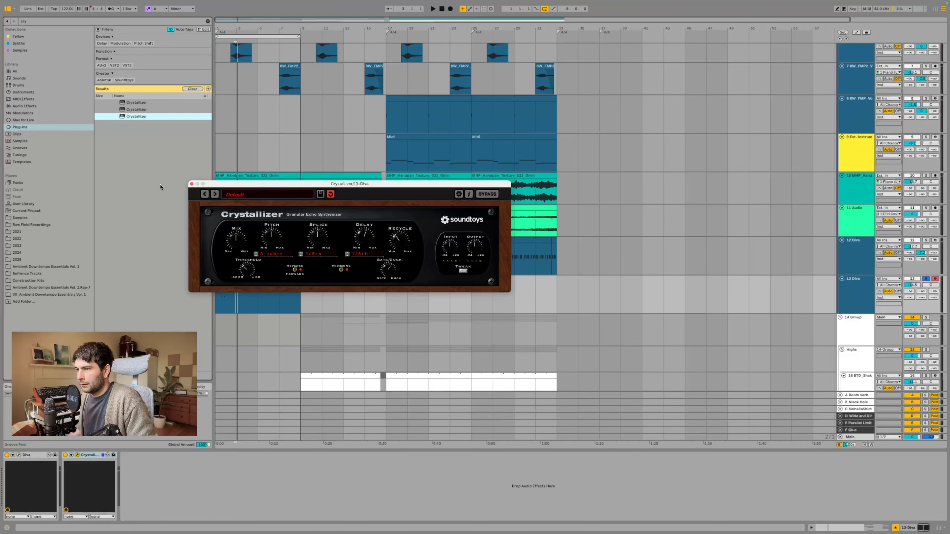
pyautogui.click(192, 184)
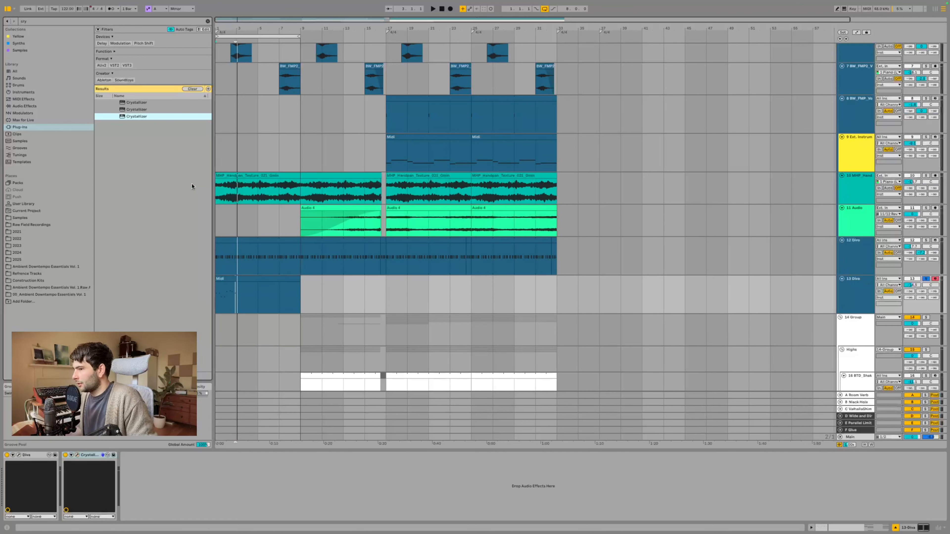
# Step: Open track 13's MIDI clip and add sixteenth-long D3 notes at 3.1.2 and 3.2.3, checking them in playback
pyautogui.click(237, 279)
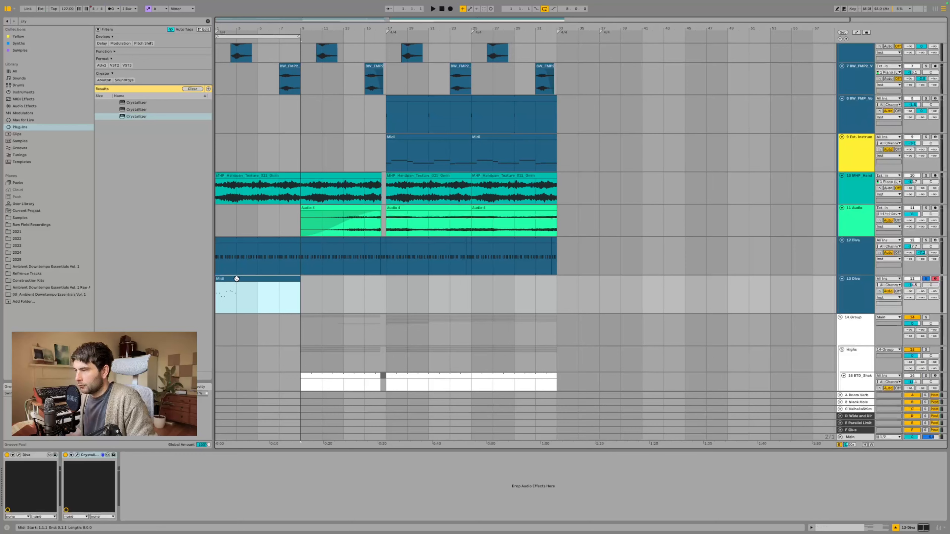
pyautogui.doubleClick(236, 279)
pyautogui.press('space')
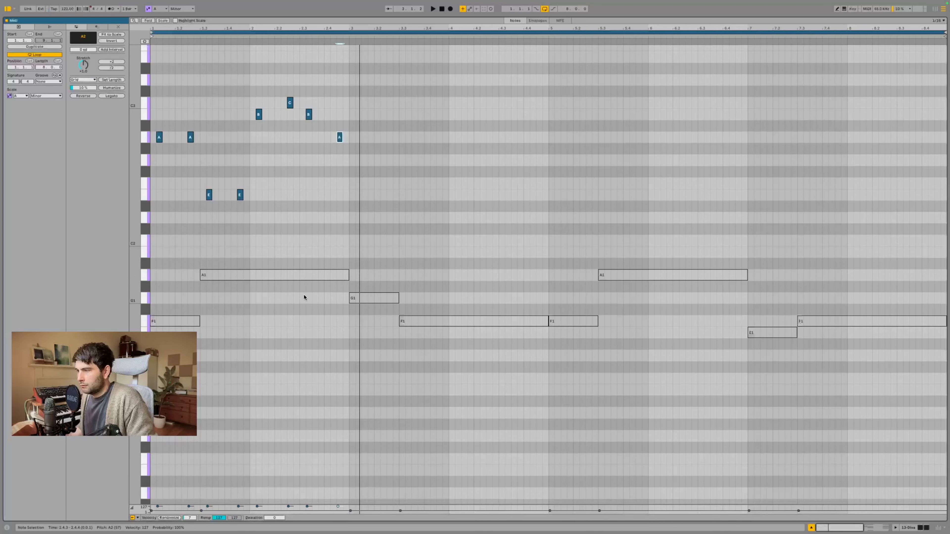
pyautogui.doubleClick(361, 316)
pyautogui.press('Up')
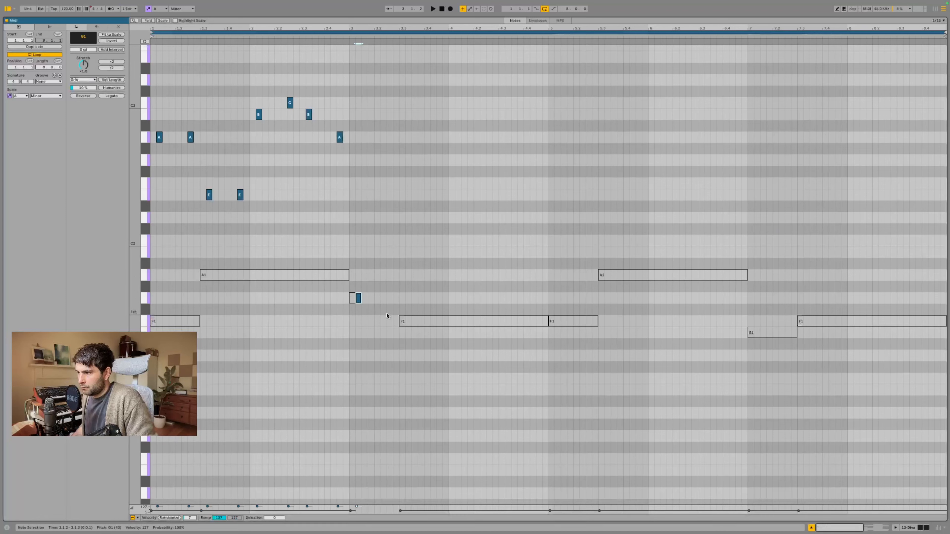
pyautogui.press('Up')
pyautogui.press('Up')
pyautogui.press('Up')
pyautogui.press('Up')
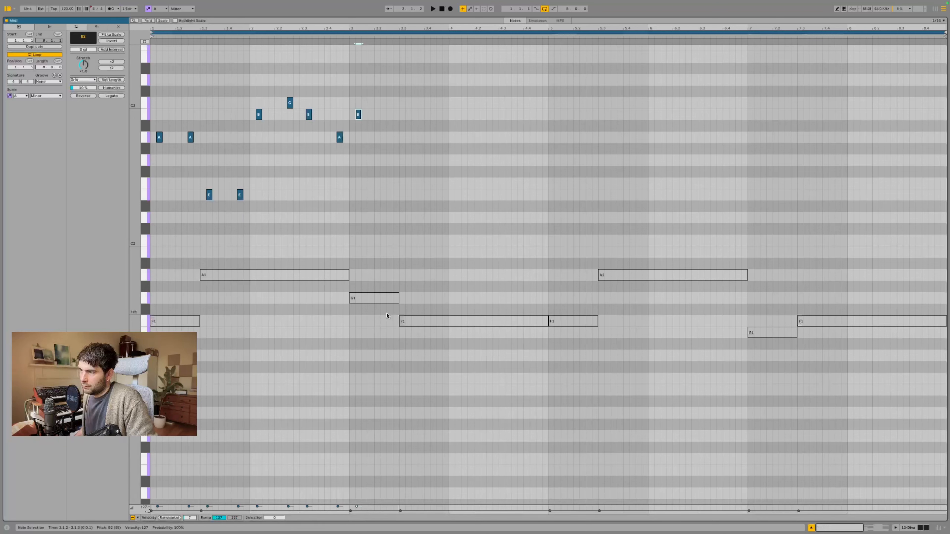
pyautogui.press('Up')
pyautogui.press('Up')
pyautogui.press('Up')
pyautogui.press('space')
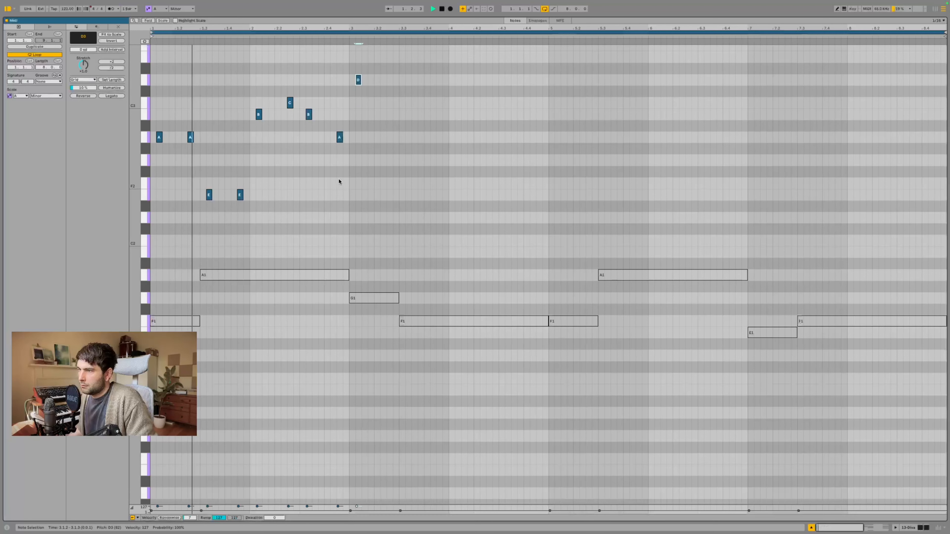
pyautogui.doubleClick(389, 80)
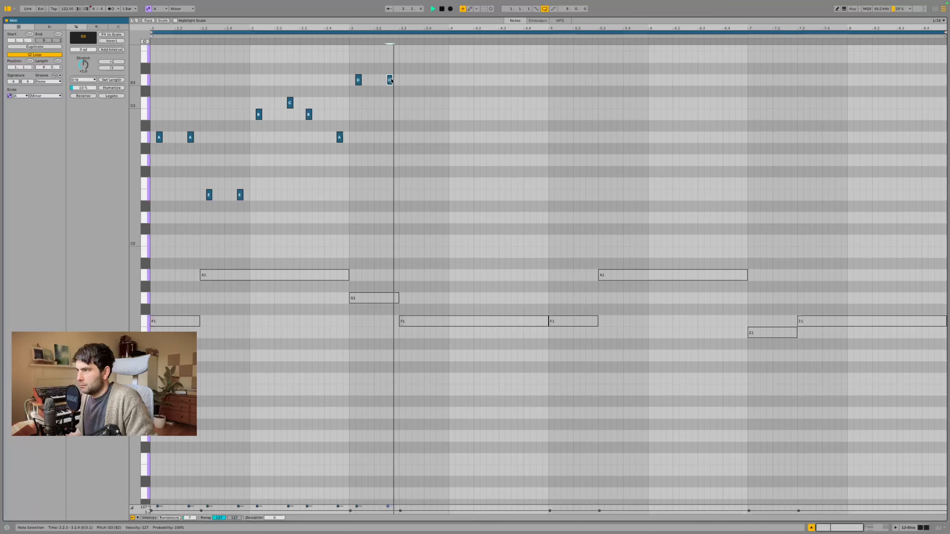
pyautogui.press('space')
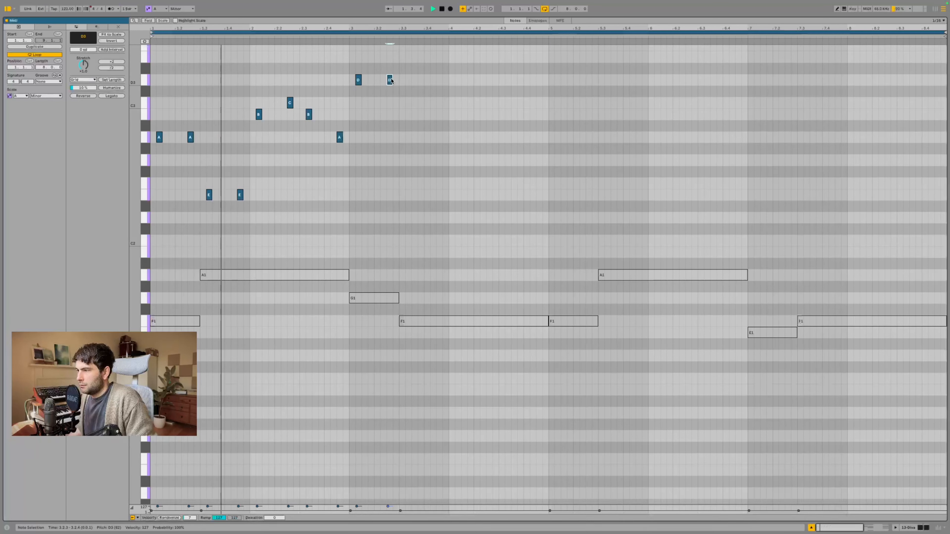
# Step: Try the two D3 notes in bar 3 transposed up to G3 and play the phrase
pyautogui.moveTo(402, 97); pyautogui.dragTo(318, 61)
pyautogui.press('space')
pyautogui.hotkey('shift', 'Down')
pyautogui.hotkey('shift', 'Down')
pyautogui.press('Up')
pyautogui.press('Up')
pyautogui.press('Up')
pyautogui.hotkey('shift', 'Up')
pyautogui.hotkey('shift', 'Up')
pyautogui.press('space')
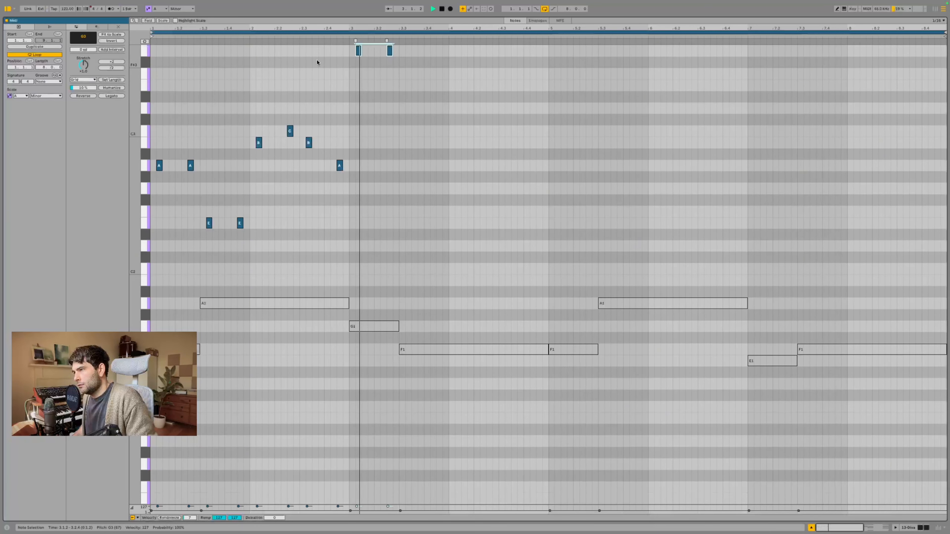
# Step: Transpose the two G3 notes in bar 3 back to D3 and play the phrase
pyautogui.press('space')
pyautogui.hotkey('shift', 'Down')
pyautogui.hotkey('shift', 'Down')
pyautogui.press('Up')
pyautogui.press('Up')
pyautogui.press('Up')
pyautogui.press('Up')
pyautogui.hotkey('shift', 'Up')
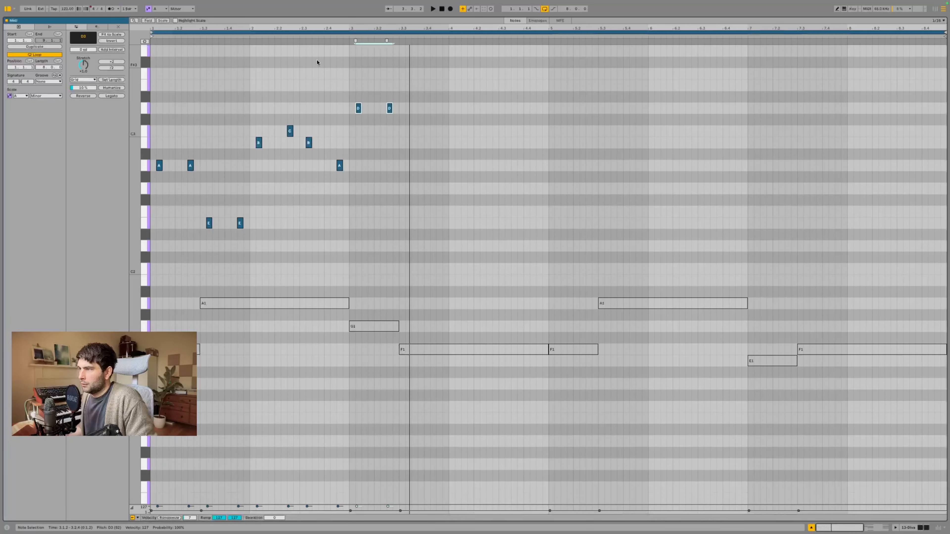
pyautogui.press('space')
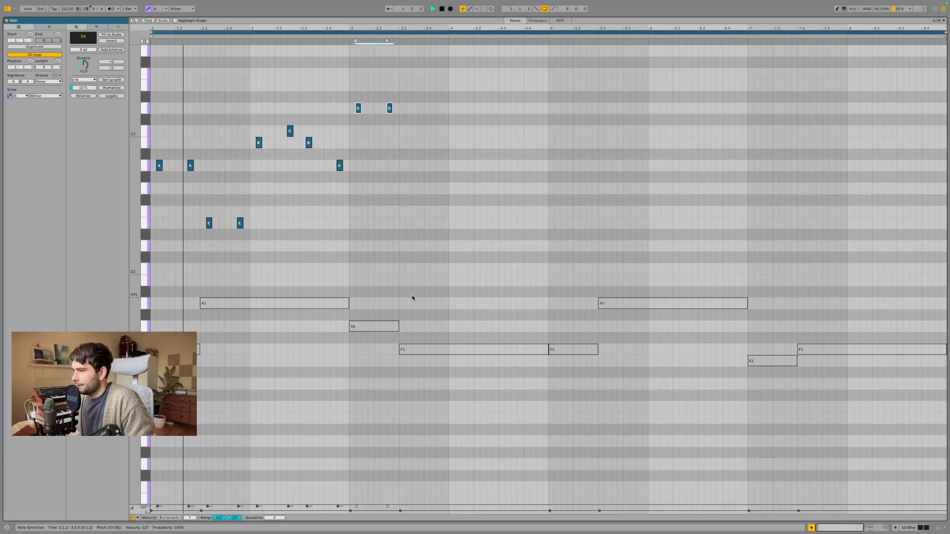
# Step: Add sixteenth-long C3 notes at 3.3.2 and 3.4.3 and play the phrase
pyautogui.doubleClick(414, 326)
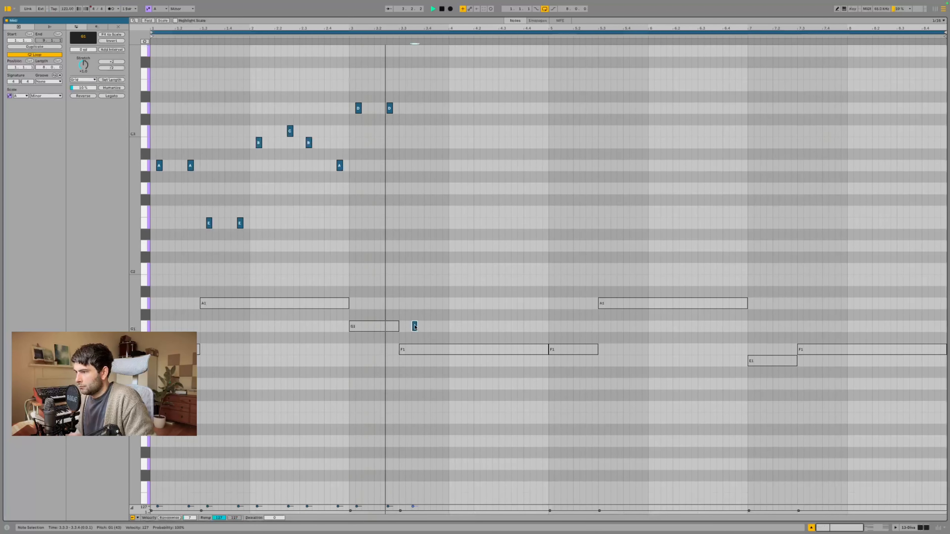
pyautogui.press('space')
pyautogui.press('Down')
pyautogui.hotkey('shift', 'Up')
pyautogui.hotkey('shift', 'Up')
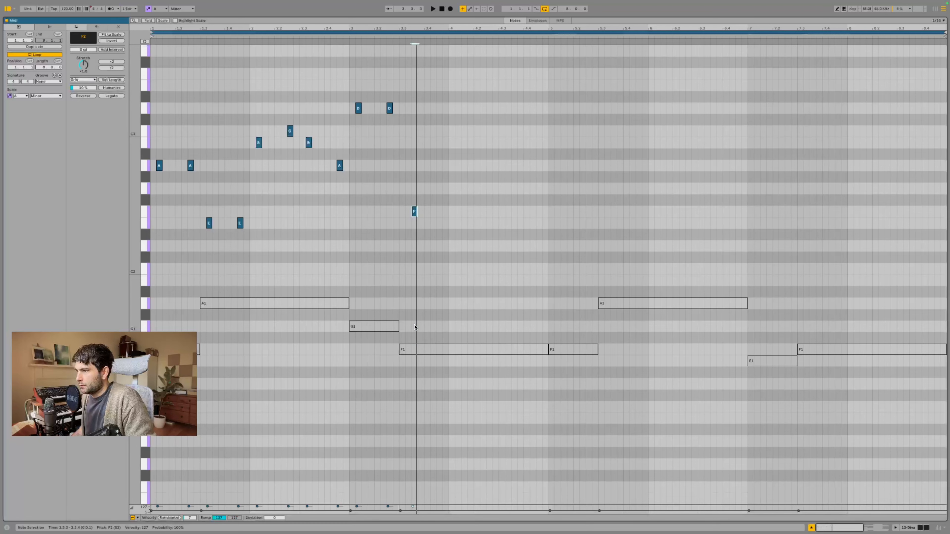
pyautogui.press('Left')
pyautogui.press('Up')
pyautogui.press('Up')
pyautogui.press('Up')
pyautogui.press('Up')
pyautogui.press('space')
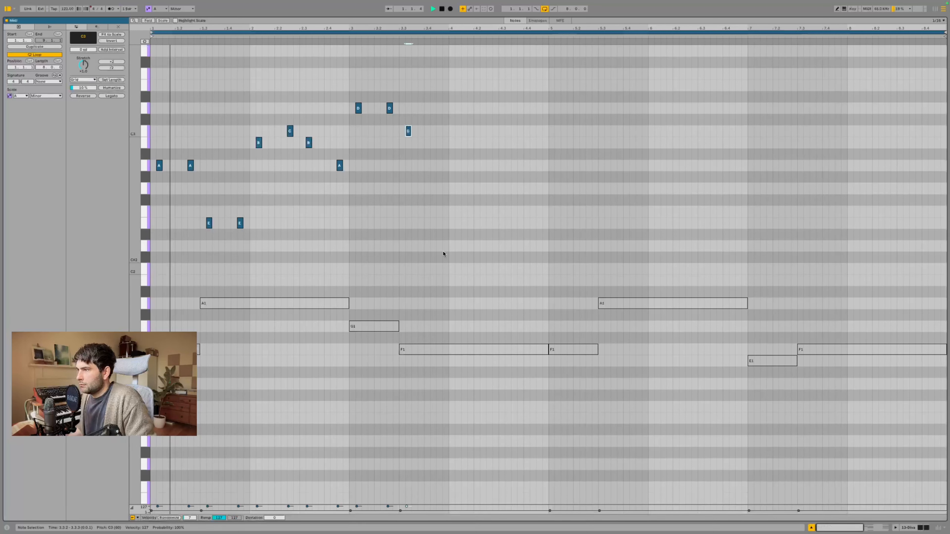
pyautogui.doubleClick(438, 131)
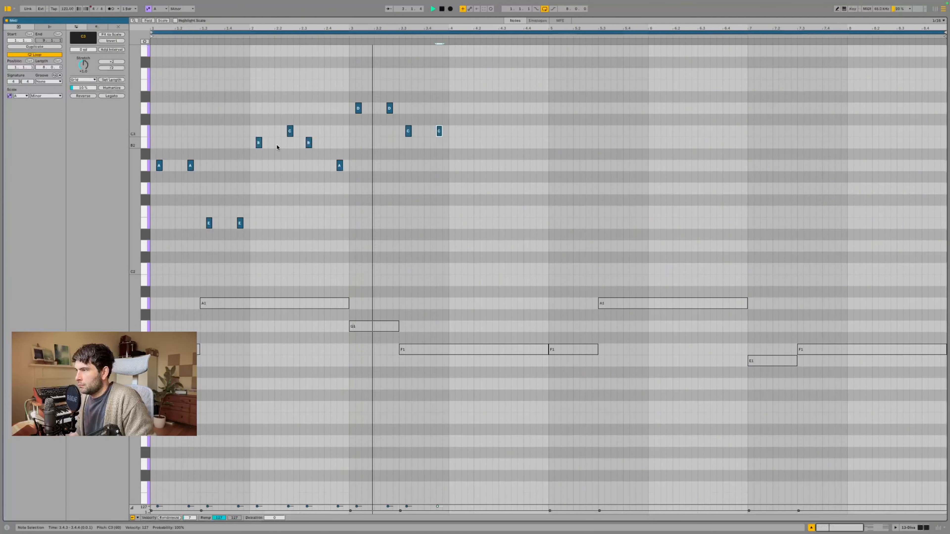
pyautogui.press('space')
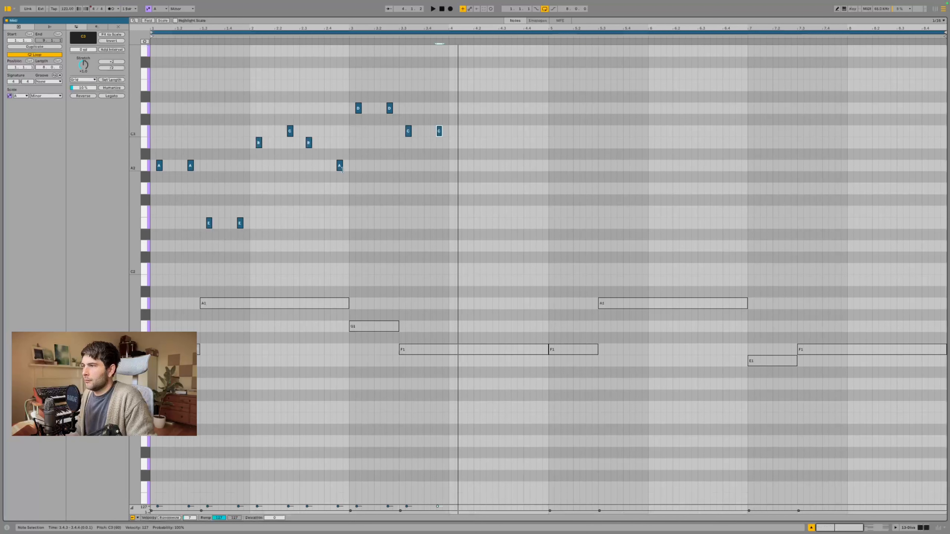
# Step: Add a sixteenth-long note at 4.1.2 and transpose it to G2, auditioning it in playback
pyautogui.click(477, 147)
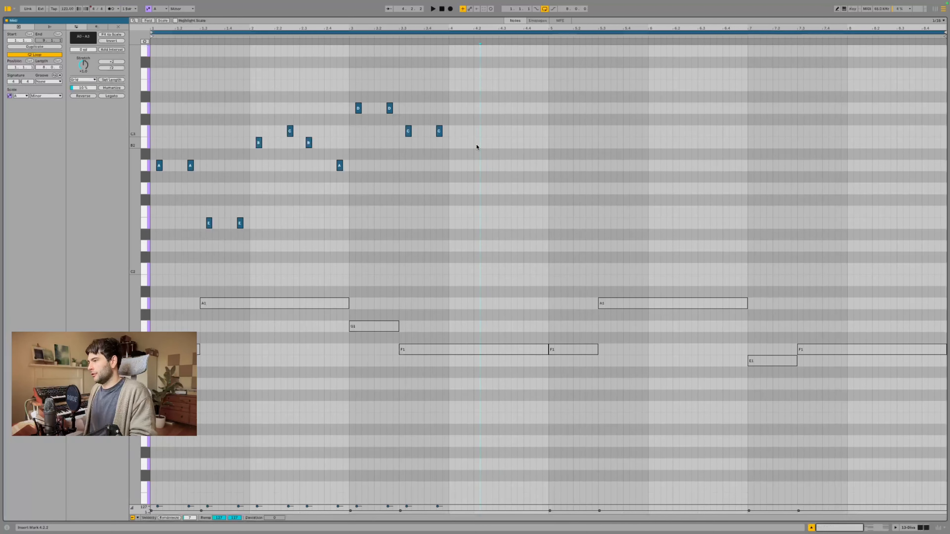
pyautogui.click(461, 131)
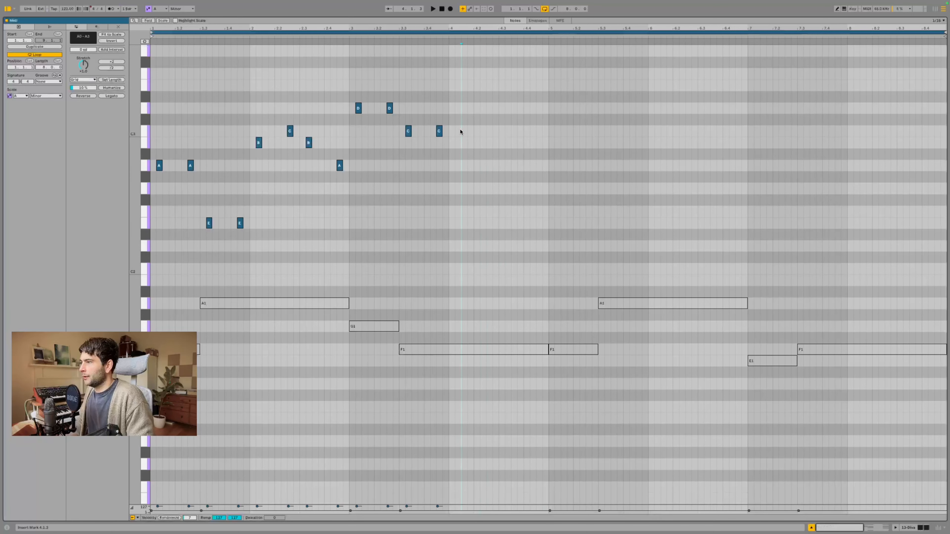
pyautogui.doubleClick(460, 131)
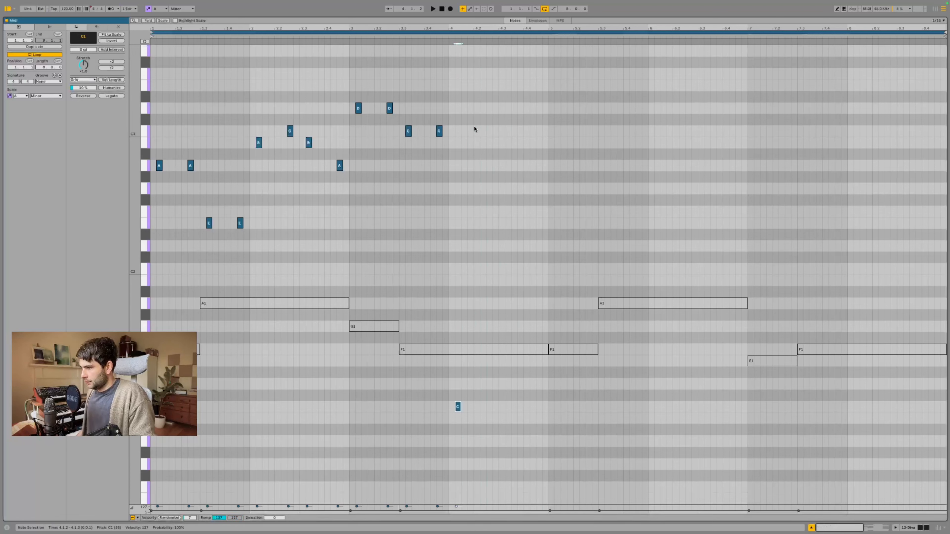
pyautogui.press('Up')
pyautogui.press('Up')
pyautogui.press('Up')
pyautogui.press('Up')
pyautogui.press('Up')
pyautogui.hotkey('shift', 'Up')
pyautogui.press('space')
pyautogui.hotkey('shift', 'Down')
pyautogui.press('Down')
pyautogui.press('Down')
pyautogui.hotkey('shift', 'Up')
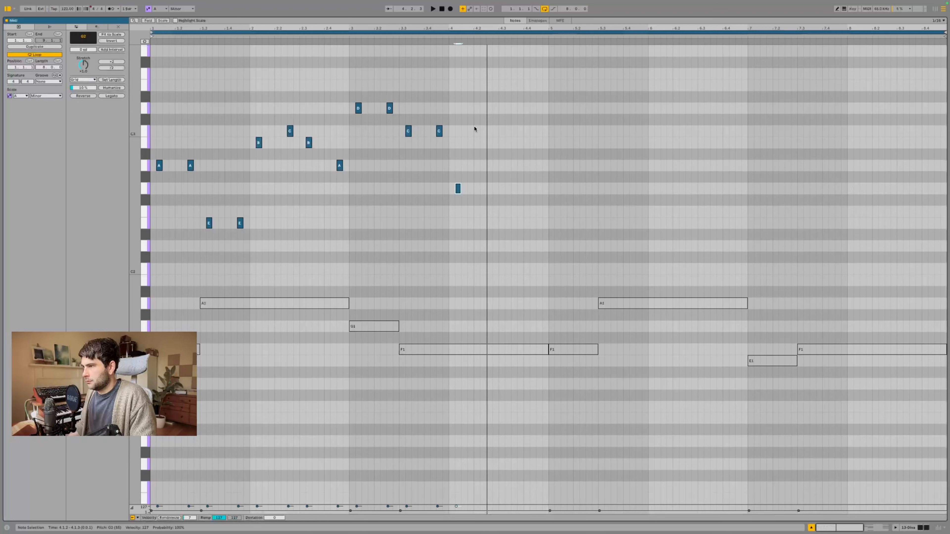
# Step: Add a sixteenth-long note at 4.2.3 and settle its pitch on A2 while the phrase plays
pyautogui.doubleClick(492, 169)
pyautogui.hotkey('shift', 'Down')
pyautogui.press('Down')
pyautogui.press('Down')
pyautogui.press('Down')
pyautogui.press('Down')
pyautogui.press('Up')
pyautogui.press('Up')
pyautogui.press('Up')
pyautogui.press('Up')
pyautogui.press('Up')
pyautogui.press('Up')
pyautogui.press('Up')
pyautogui.hotkey('shift', 'Up')
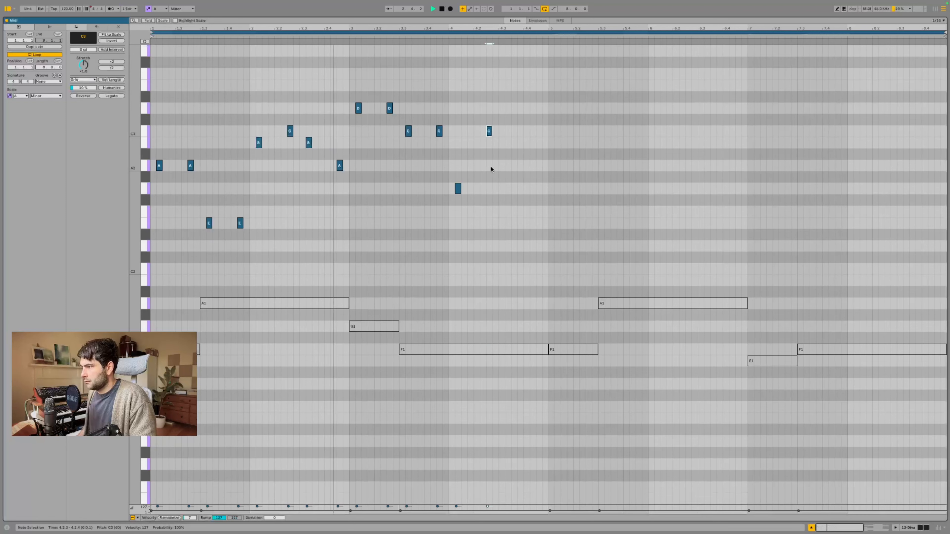
pyautogui.press('Down')
pyautogui.press('Down')
pyautogui.press('Down')
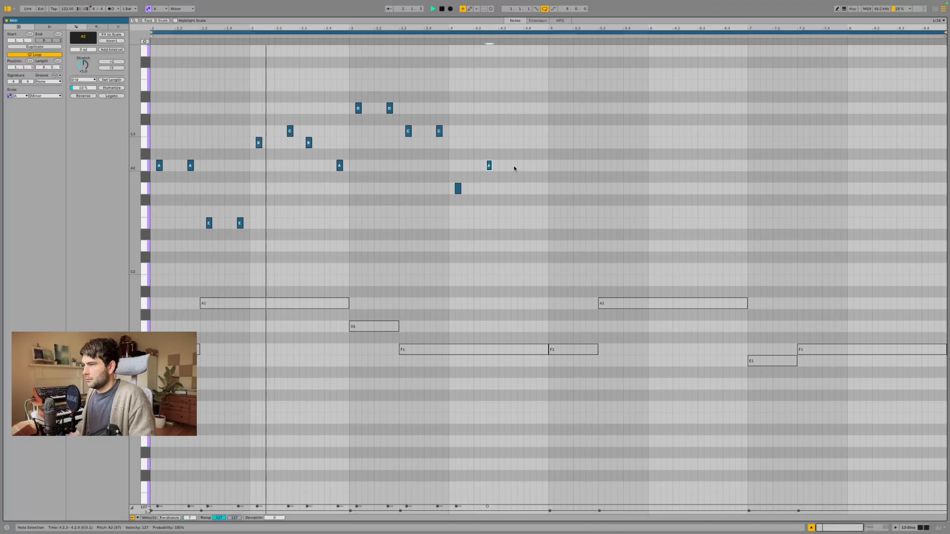
# Step: Finish bar 4 with a sixteenth-long G2 at 4.3.3 and E2 at 4.4.3, and play the phrase
pyautogui.doubleClick(514, 189)
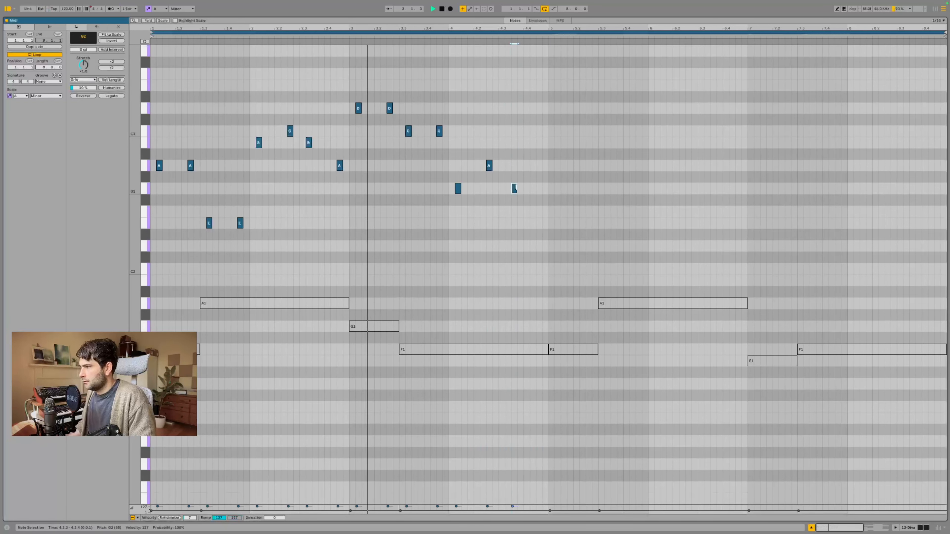
pyautogui.doubleClick(538, 211)
pyautogui.hotkey('shift', 'Right')
pyautogui.hotkey('shift', 'Down')
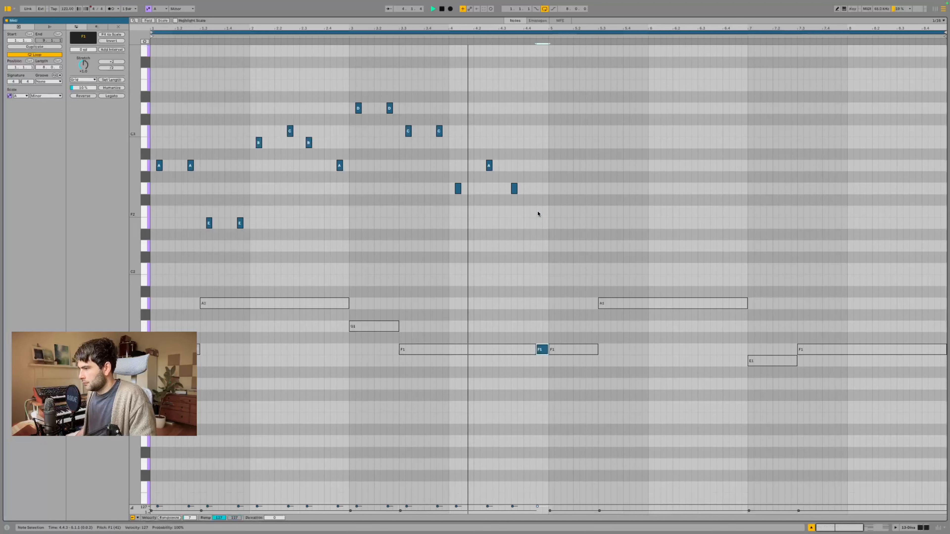
pyautogui.hotkey('shift', 'Up')
pyautogui.press('Down')
pyautogui.hotkey('shift', 'Left')
pyautogui.press('space')
pyautogui.press('space')
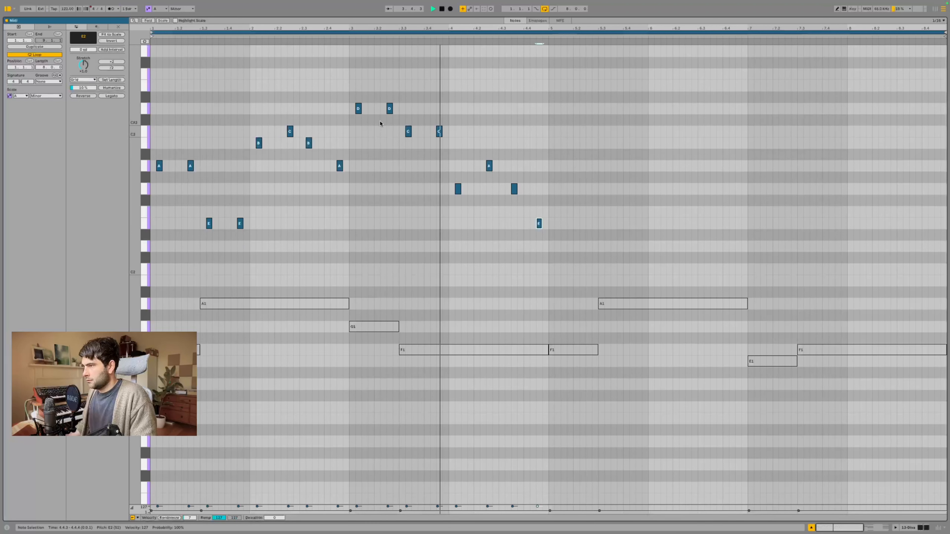
# Step: Copy the melody notes of the first two bars and paste them at the start of bar 5
pyautogui.moveTo(349, 108); pyautogui.dragTo(141, 271)
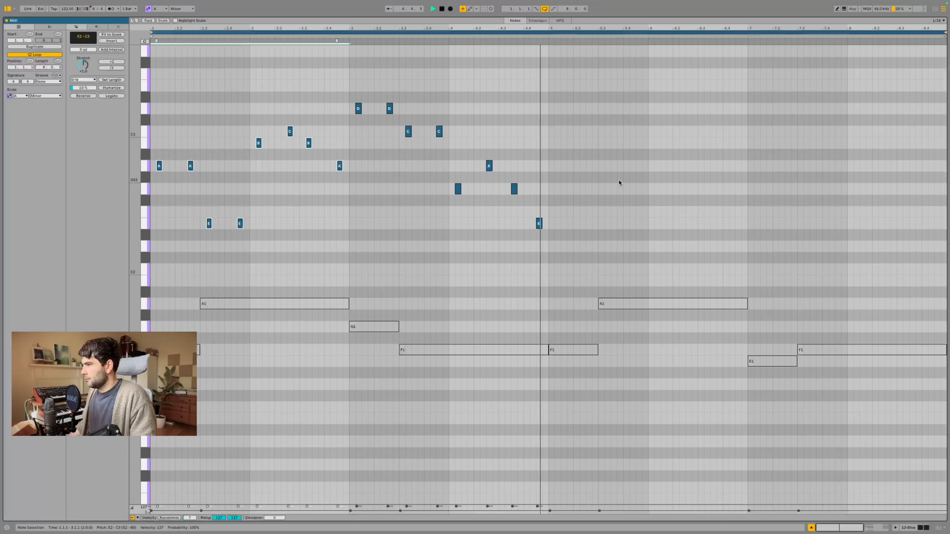
pyautogui.click(547, 173)
pyautogui.press('super+v')
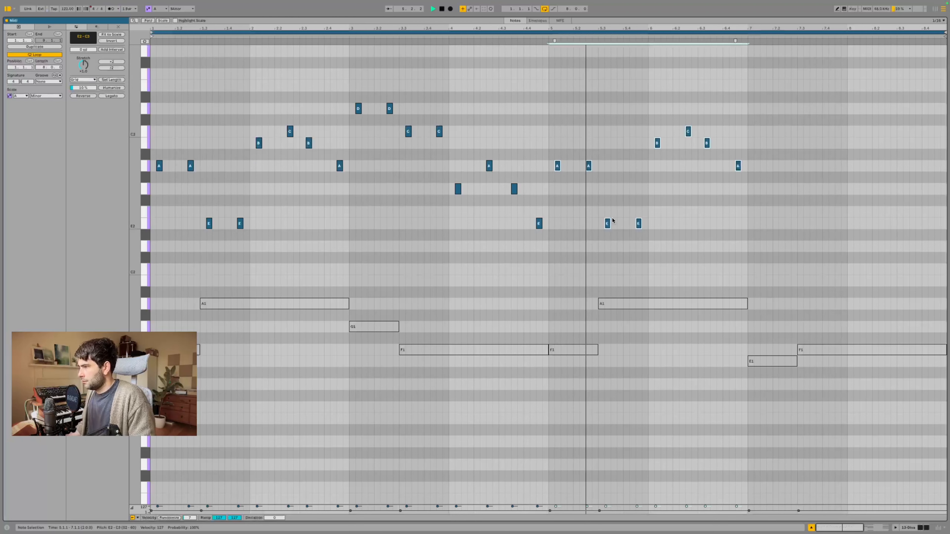
# Step: Add a sixteenth-long E2 at 7.1.2 and duplicate it to 7.2.3, transposed to G#2
pyautogui.click(757, 361)
pyautogui.hotkey('shift', 'Up')
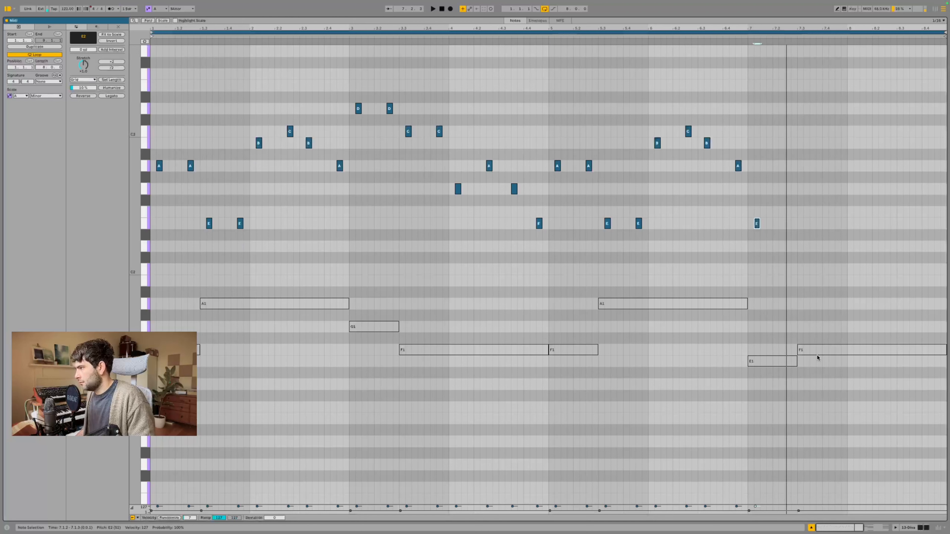
pyautogui.hotkey('ctrl', 'd')
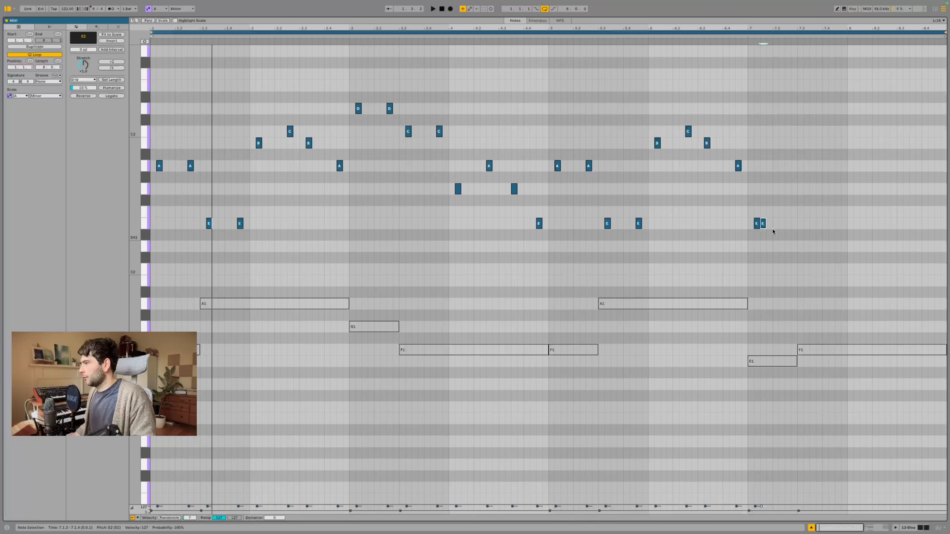
pyautogui.moveTo(763, 226); pyautogui.dragTo(788, 225)
pyautogui.hotkey('shift', 'Down')
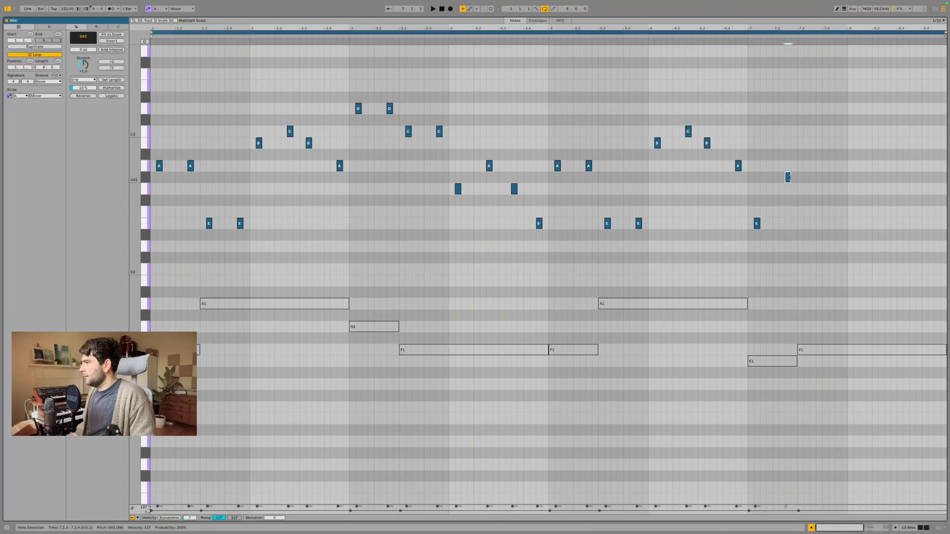
pyautogui.press('space')
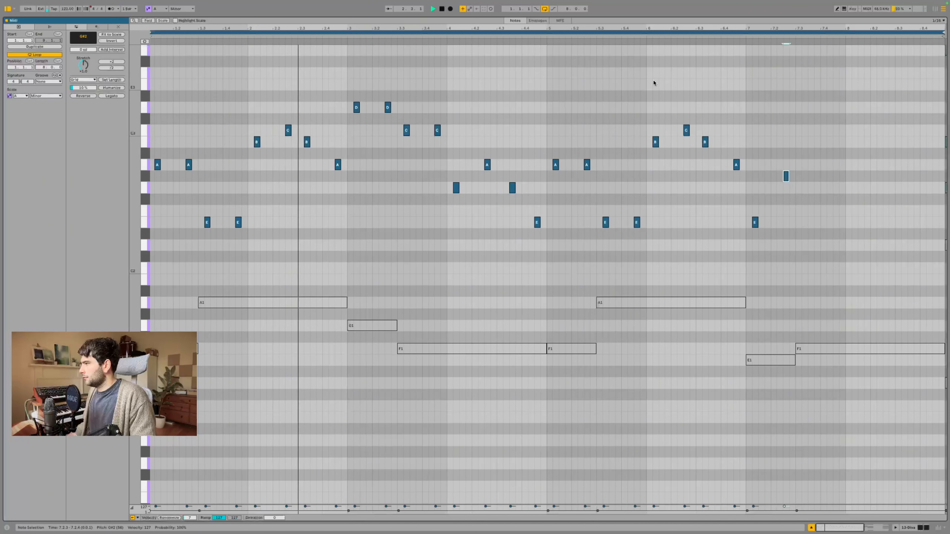
# Step: Add a sixteenth-long F2 at 7.3.2 and duplicate it to 7.4.3, transposed to A2
pyautogui.doubleClick(805, 360)
pyautogui.press('Up')
pyautogui.hotkey('shift', 'Up')
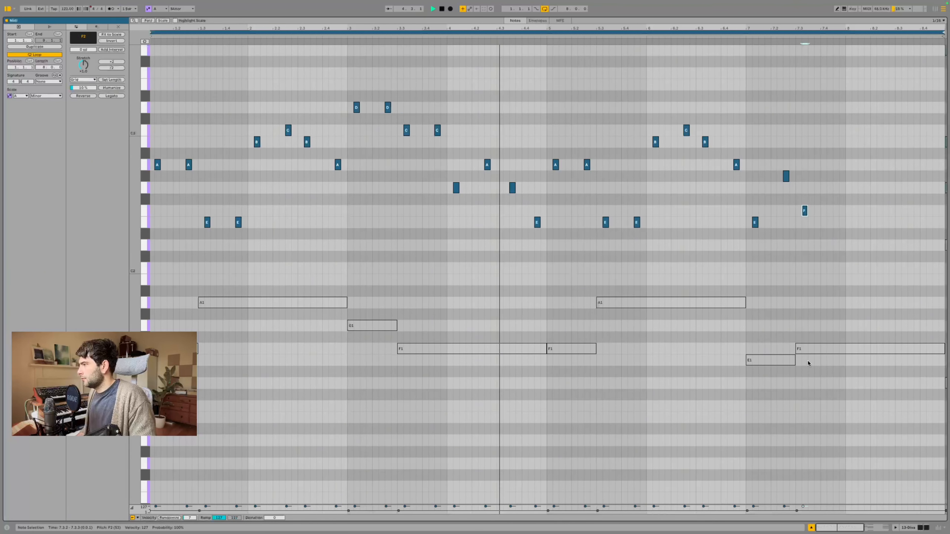
pyautogui.hotkey('ctrl', 'd')
pyautogui.press('Right')
pyautogui.press('Right')
pyautogui.press('Right')
pyautogui.press('Up')
pyautogui.press('Up')
pyautogui.press('Up')
pyautogui.press('Up')
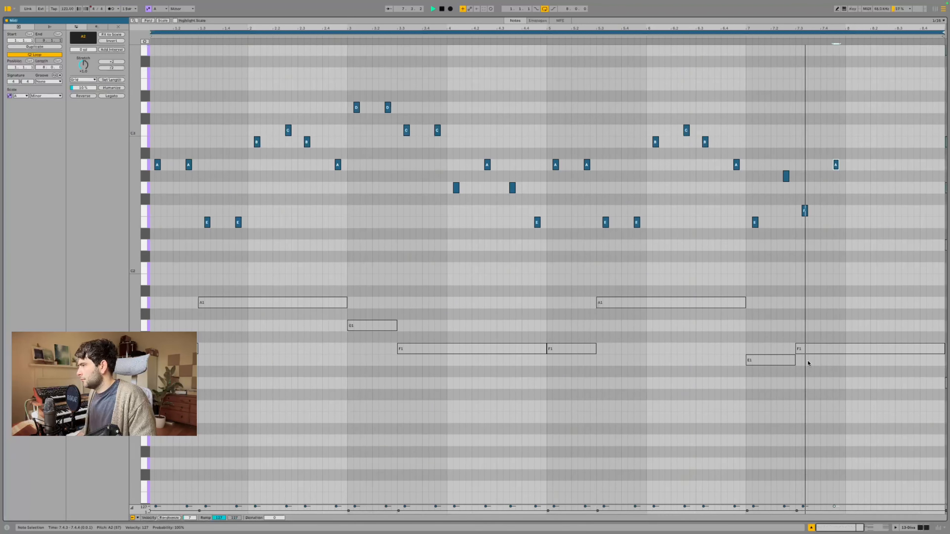
# Step: Add a sixteenth-long note at 8.1.3 and transpose it to B2
pyautogui.press('space')
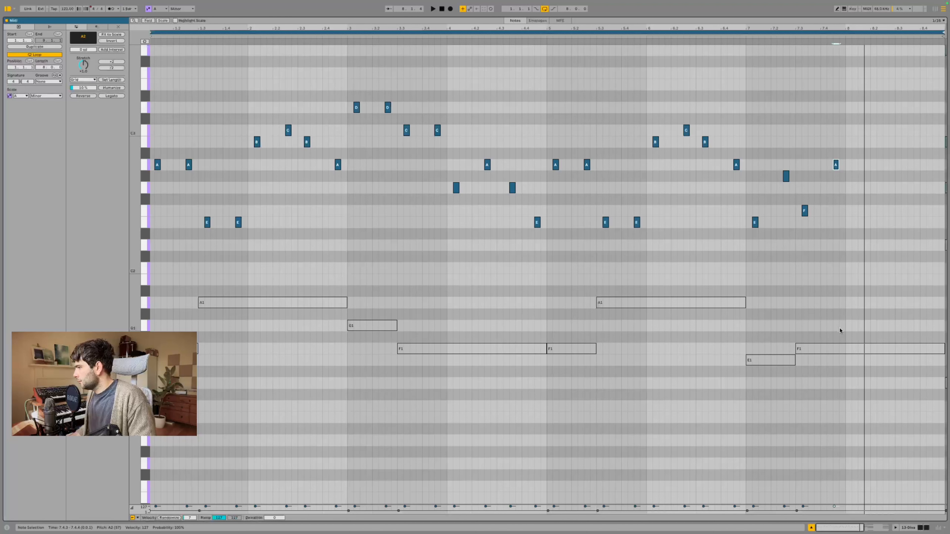
pyautogui.doubleClick(861, 325)
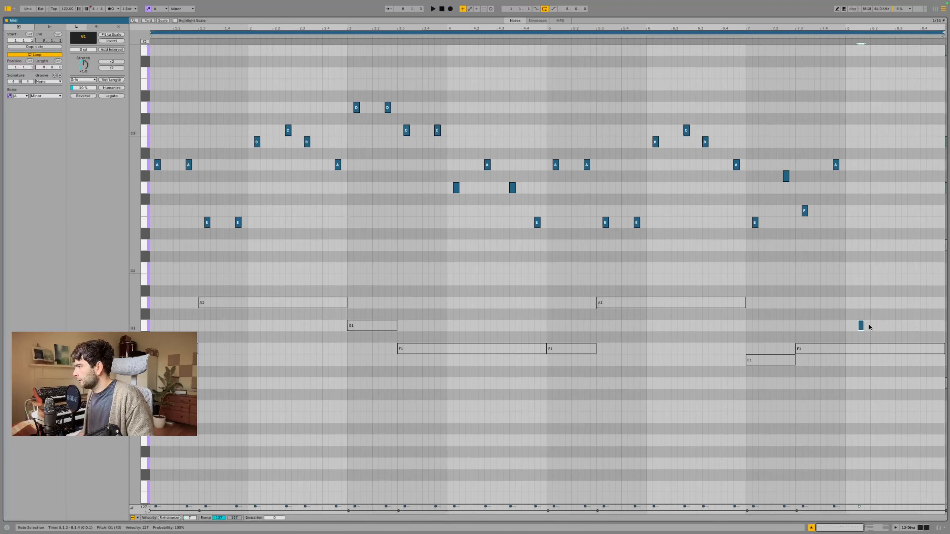
pyautogui.press('Down')
pyautogui.press('Down')
pyautogui.press('Up')
pyautogui.press('Up')
pyautogui.press('Up')
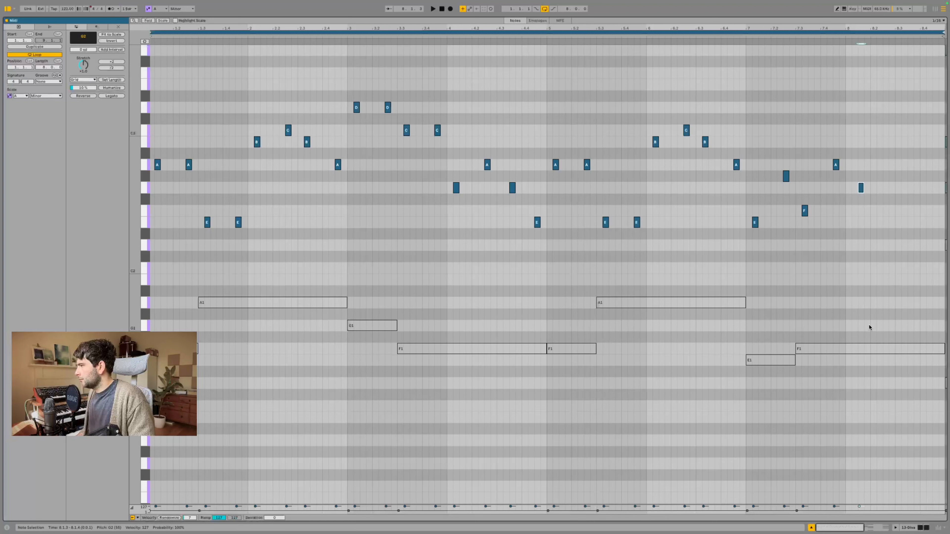
pyautogui.press('Up')
pyautogui.press('Up')
# Step: Duplicate the new B2 note to 8.2.2, transpose the copy to C3, and play the melody
pyautogui.hotkey('shift', 'Up')
pyautogui.press('Down')
pyautogui.press('Down')
pyautogui.press('Down')
pyautogui.press('Down')
pyautogui.press('Down')
pyautogui.press('Down')
pyautogui.hotkey('shift', 'Up')
pyautogui.hotkey('shift', 'Up')
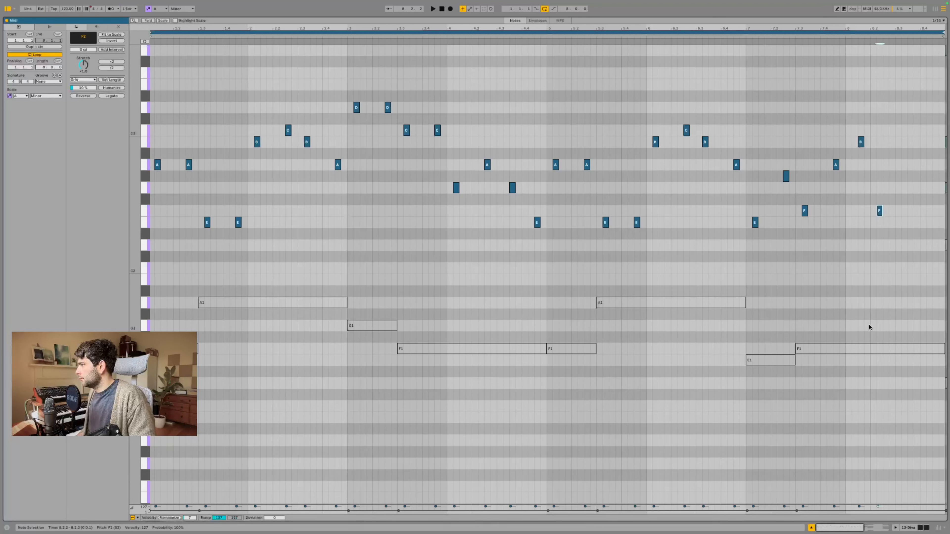
pyautogui.hotkey('shift', 'Down')
pyautogui.hotkey('shift', 'Up')
pyautogui.press('Up')
pyautogui.press('Up')
pyautogui.press('Up')
pyautogui.press('Up')
pyautogui.press('space')
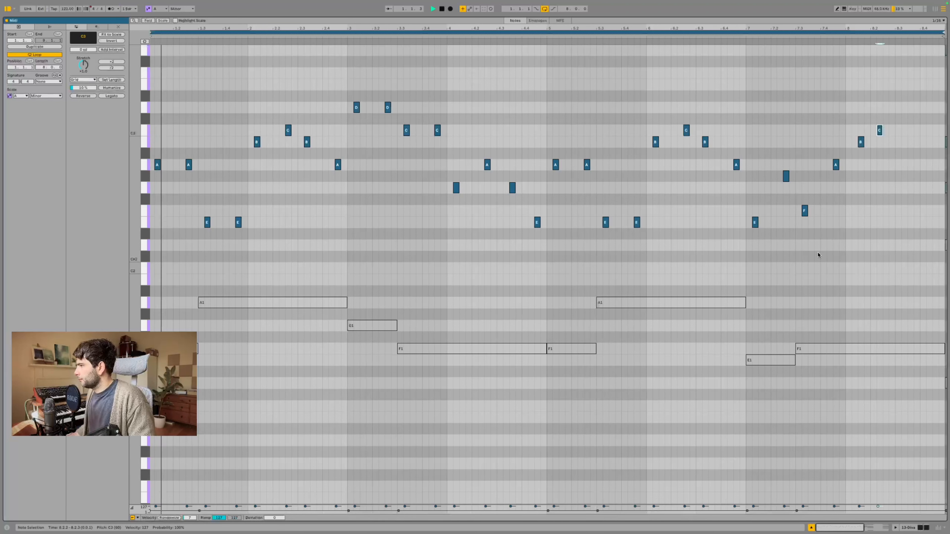
# Step: Move the B2 to 8.1.2 and the C3 to 8.2.3, and finish bar 8 with a sixteenth-long D3 at 8.3.2
pyautogui.moveTo(861, 142); pyautogui.dragTo(890, 137)
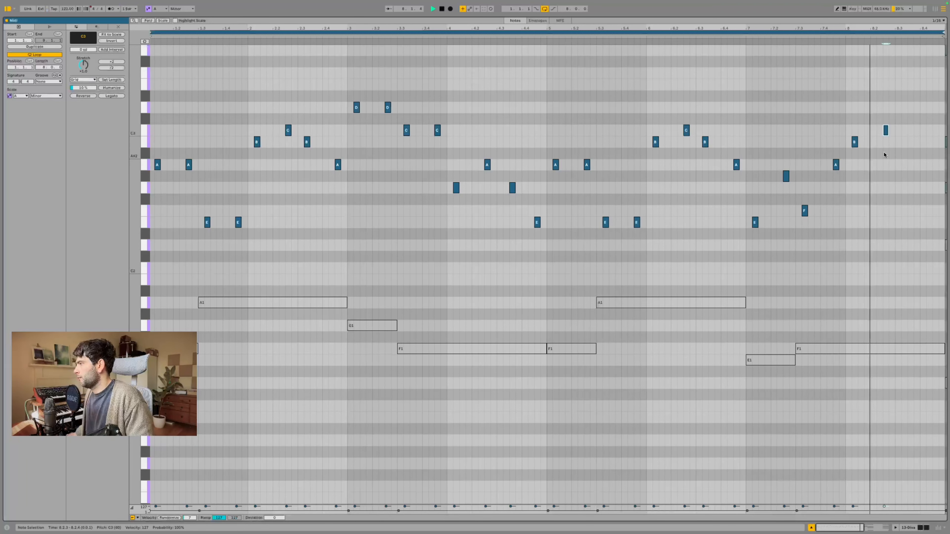
pyautogui.click(908, 131)
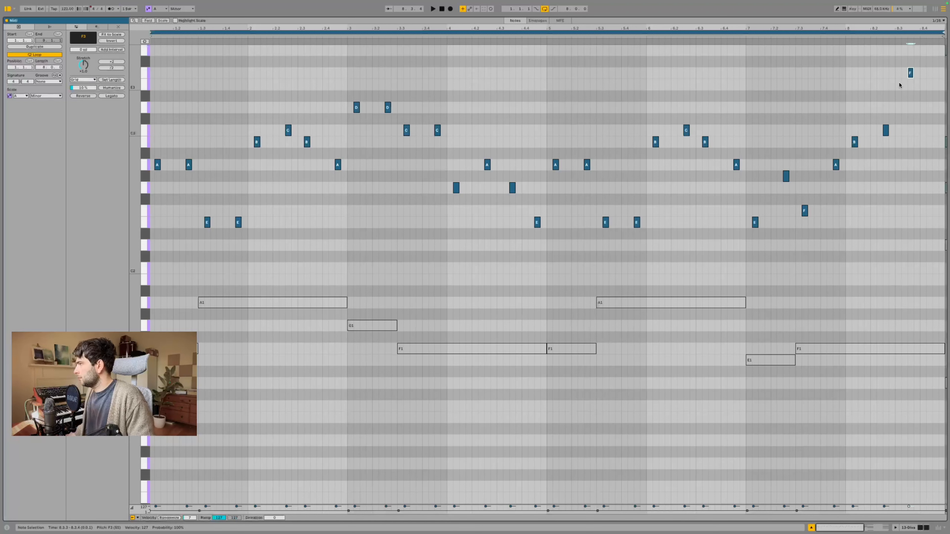
pyautogui.press('space')
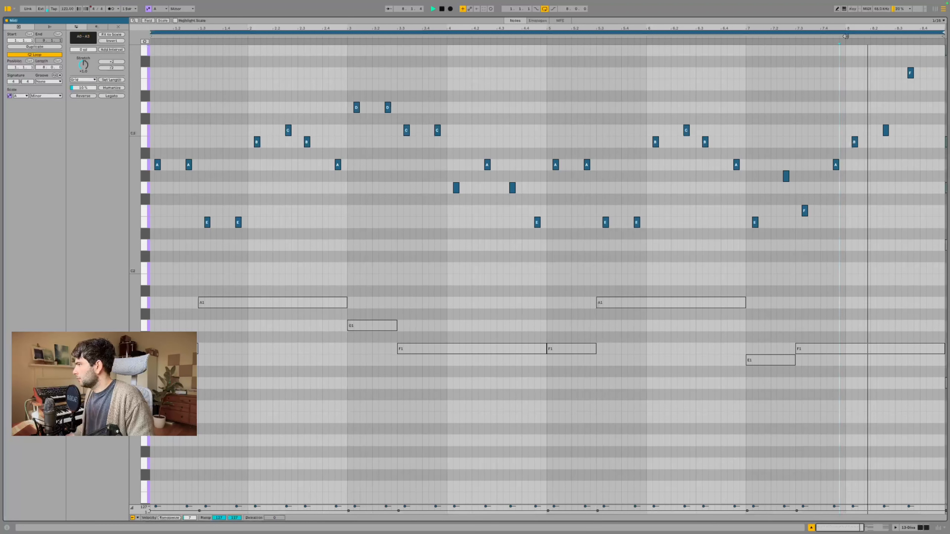
pyautogui.press('space')
pyautogui.moveTo(912, 76); pyautogui.dragTo(907, 110)
pyautogui.click(746, 36)
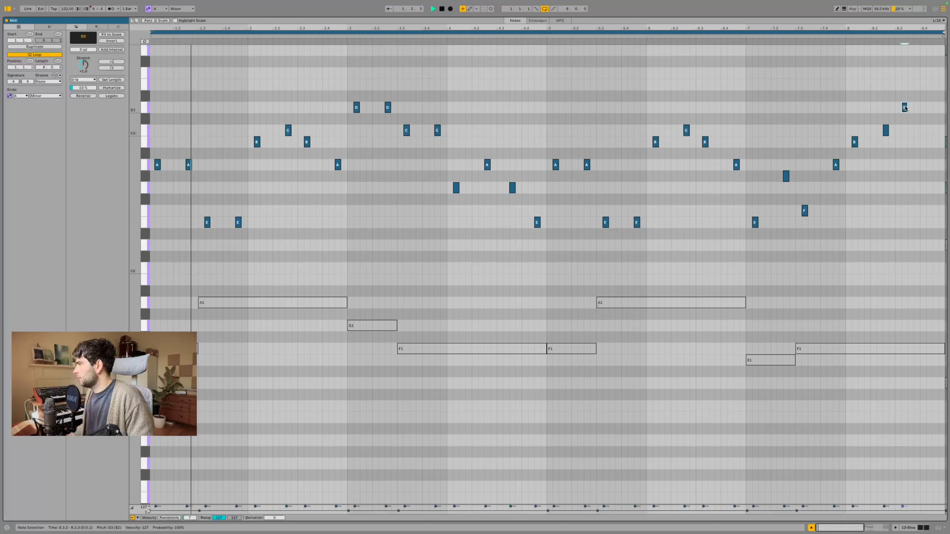
pyautogui.press('space')
# Step: Move the track 13 melody clip to start at bar 9, extend the arrangement loop to bar 33, and start playback
pyautogui.click(920, 530)
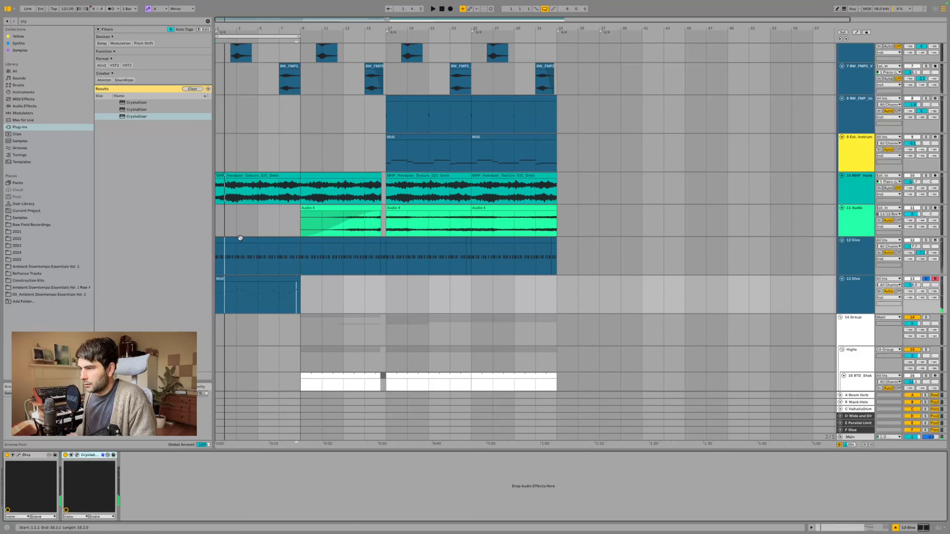
pyautogui.click(255, 279)
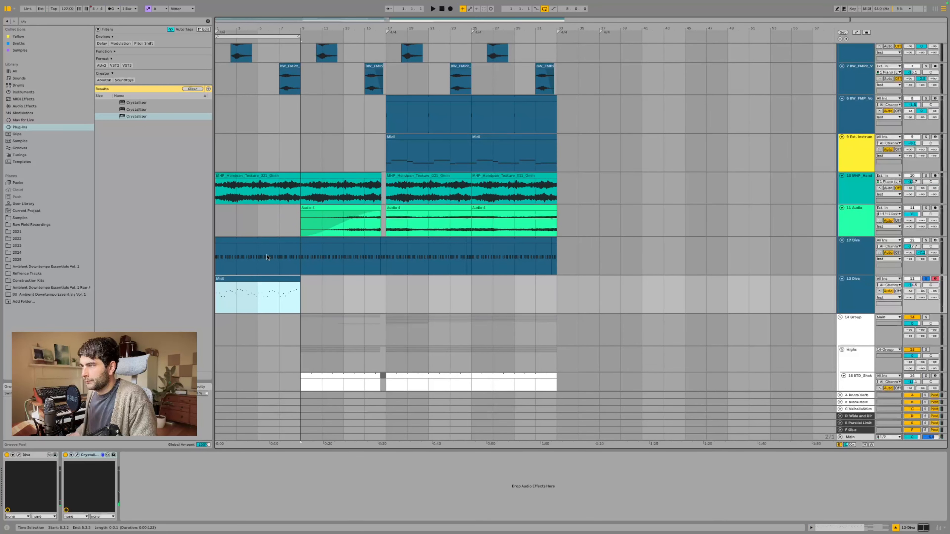
pyautogui.moveTo(261, 279); pyautogui.dragTo(347, 279)
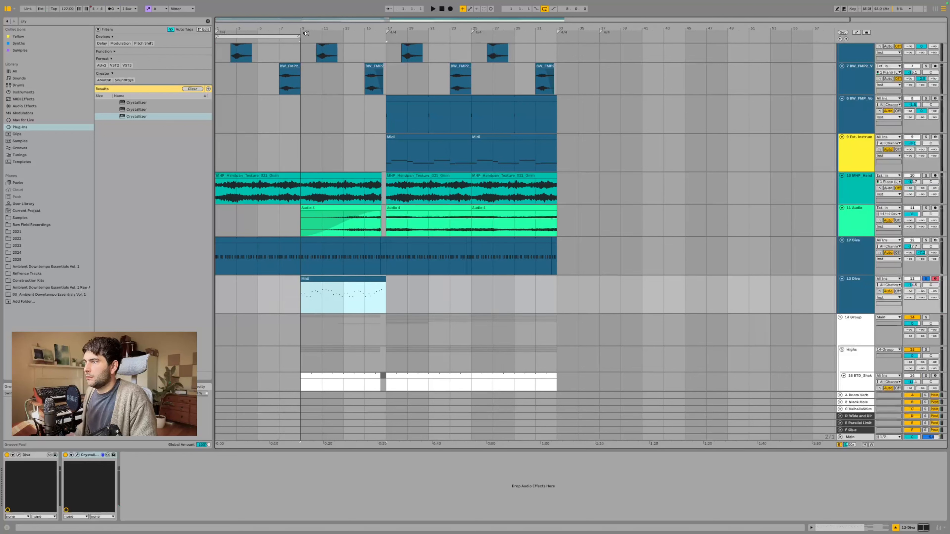
pyautogui.moveTo(296, 34); pyautogui.dragTo(476, 47)
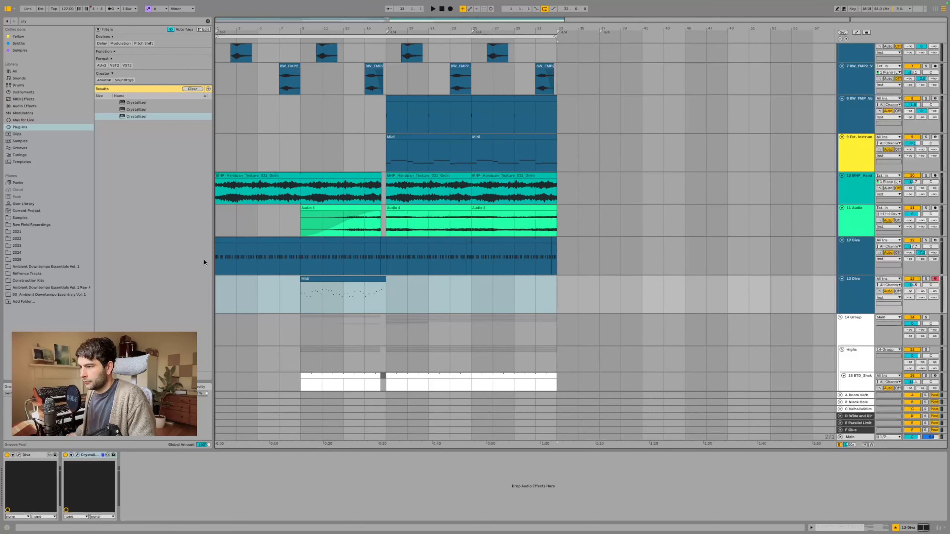
pyautogui.click(273, 297)
pyautogui.press('space')
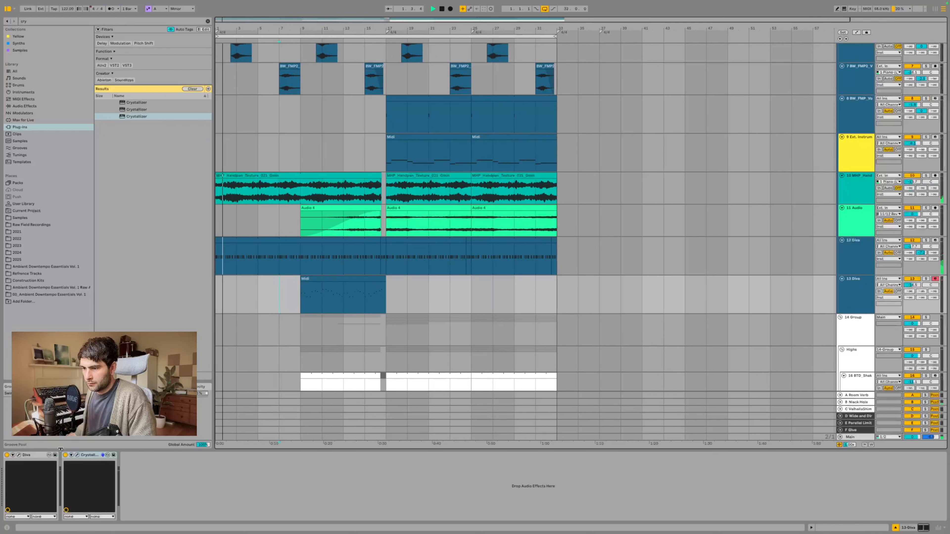
# Step: Show the main synth page of track 13's Diva and raise the track's volume slightly
pyautogui.click(320, 279)
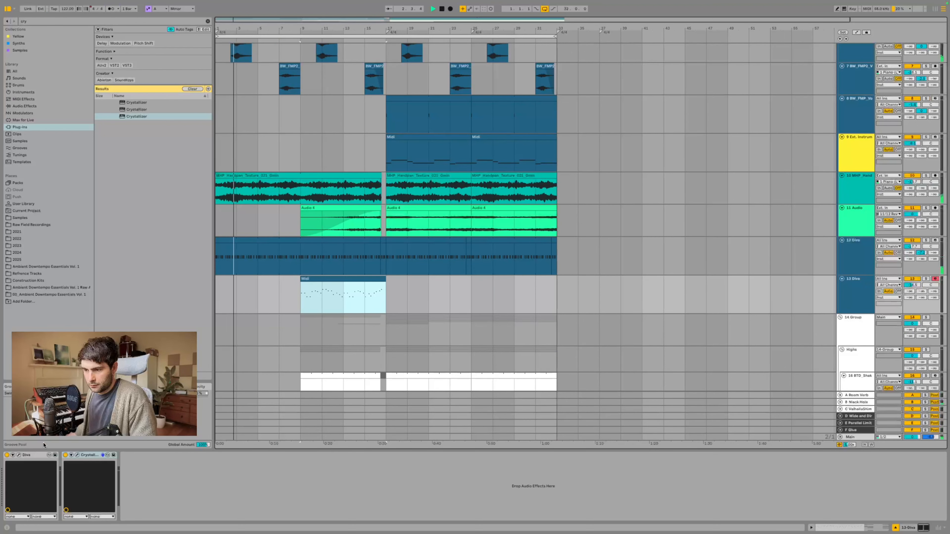
pyautogui.click(19, 455)
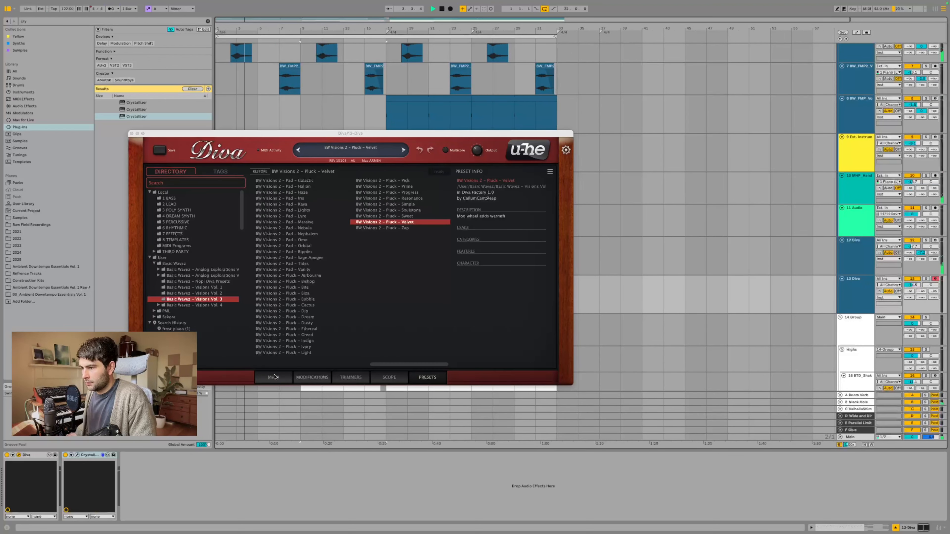
pyautogui.click(272, 377)
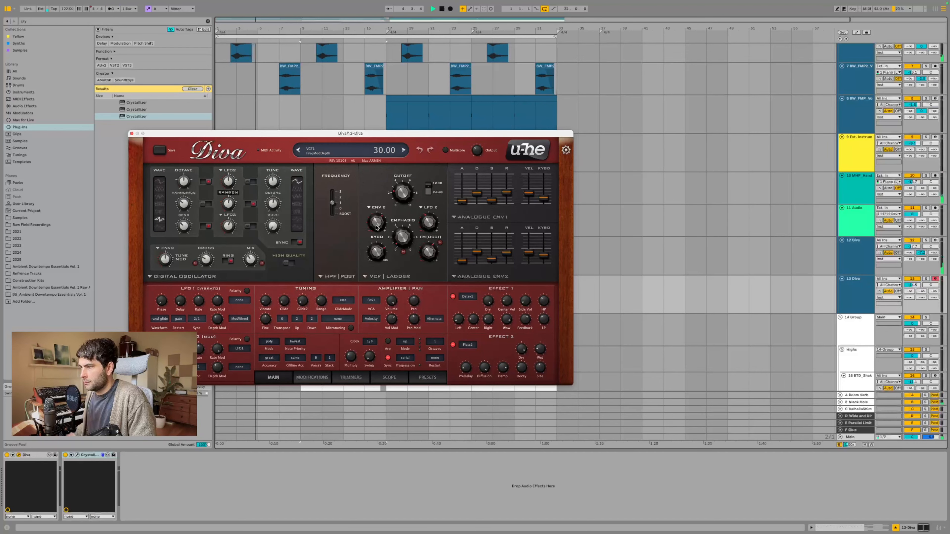
pyautogui.moveTo(335, 134); pyautogui.dragTo(638, 57)
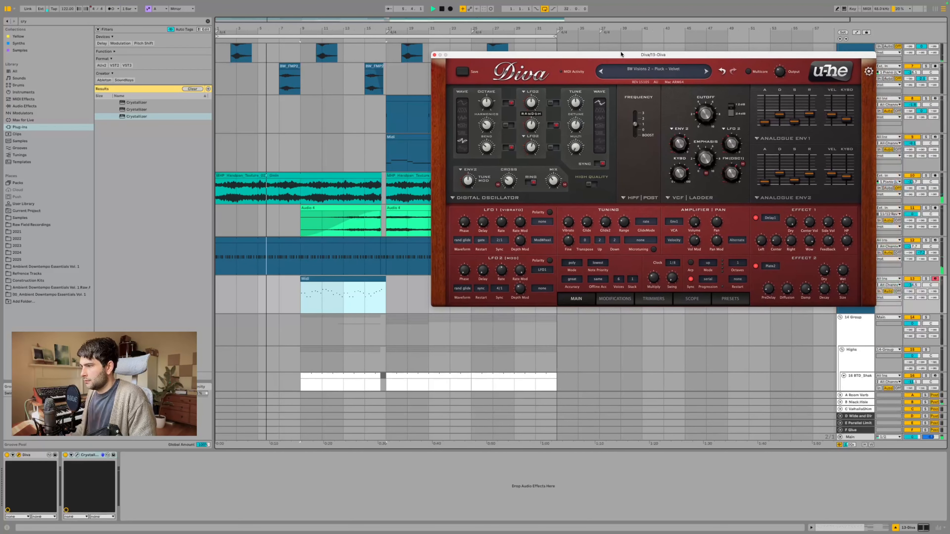
pyautogui.moveTo(912, 285); pyautogui.dragTo(912, 278)
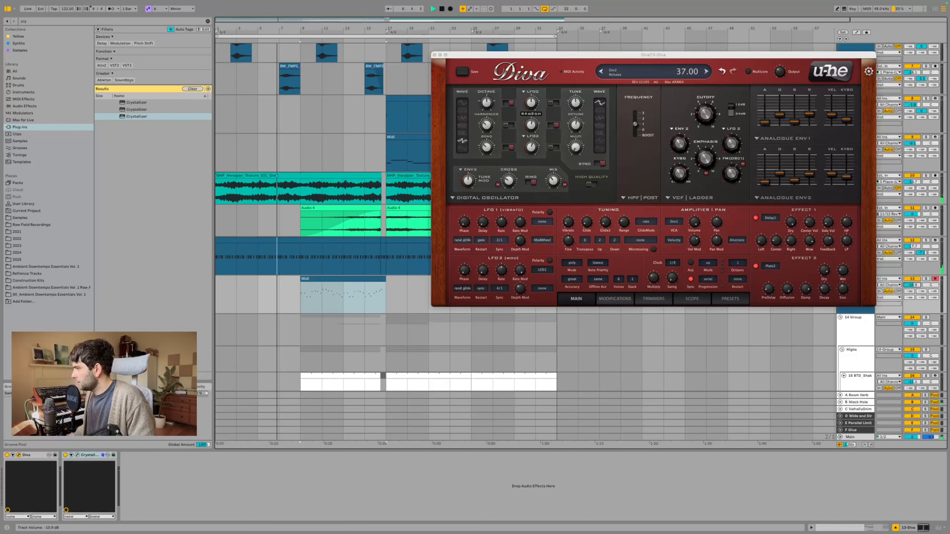
# Step: Copy ShaperBox 3 from the track 12 Diva and paste it after Crystallizer on track 13
pyautogui.click(321, 302)
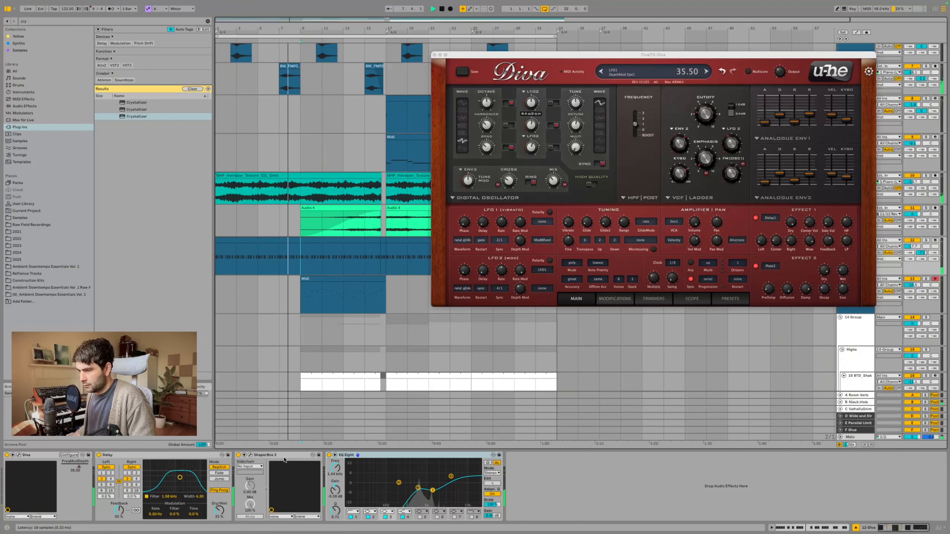
pyautogui.moveTo(320, 302); pyautogui.dragTo(322, 302)
# Step: Raise Diva's Env 1 release and set the filter's Env 2 modulation depth to 78
pyautogui.click(677, 141)
pyautogui.moveTo(676, 140); pyautogui.dragTo(677, 135)
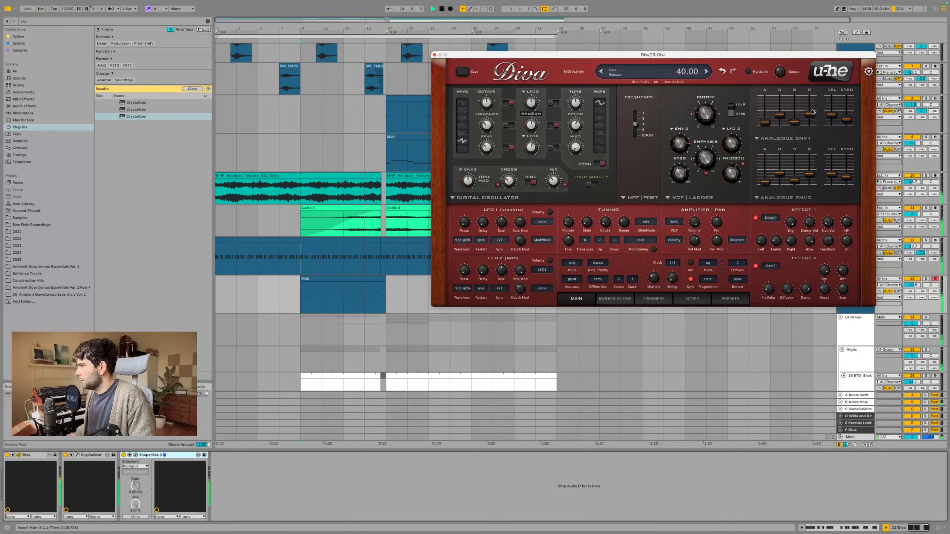
pyautogui.moveTo(810, 114); pyautogui.dragTo(812, 107)
pyautogui.moveTo(675, 144); pyautogui.dragTo(674, 142)
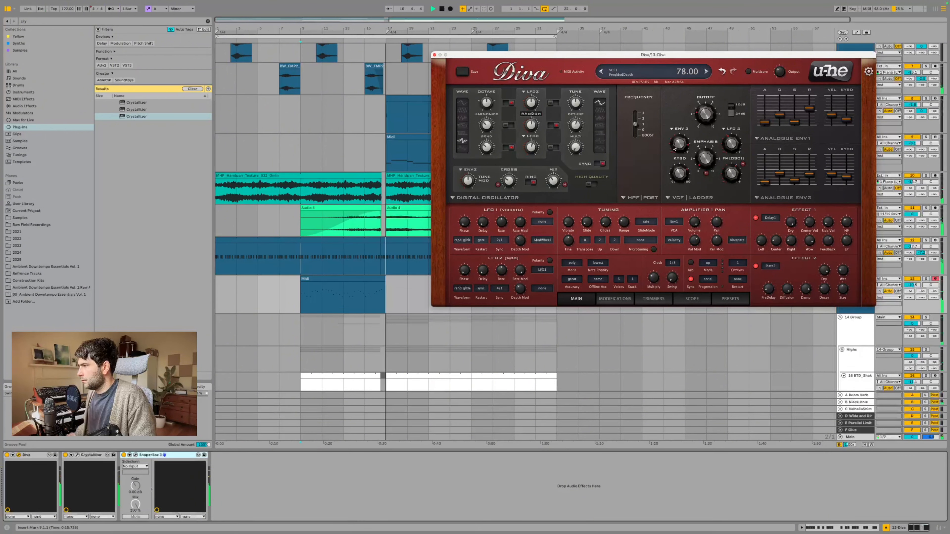
# Step: Extend the track 13 melody clip to bar 33, split it at bar 17, and trim the second part to start at bar 25
pyautogui.moveTo(384, 280); pyautogui.dragTo(568, 286)
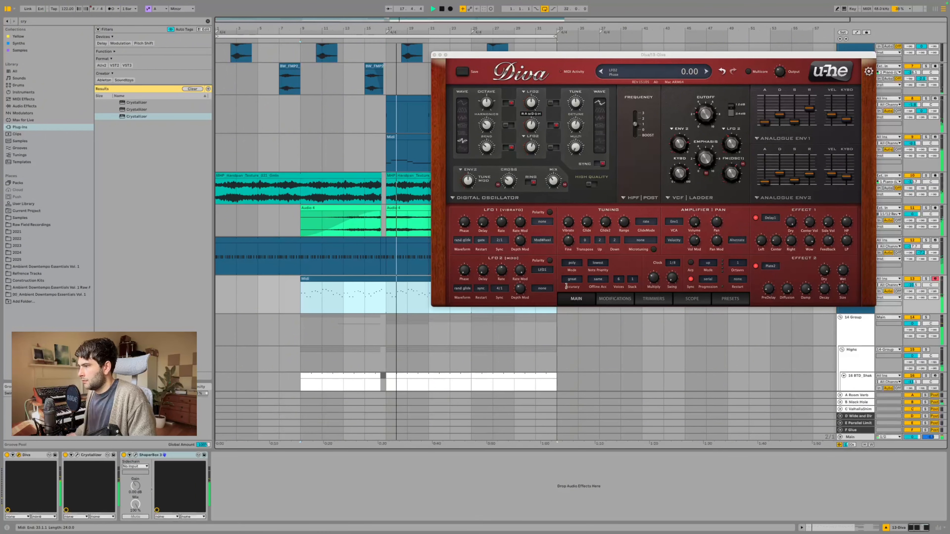
pyautogui.moveTo(678, 144); pyautogui.dragTo(677, 145)
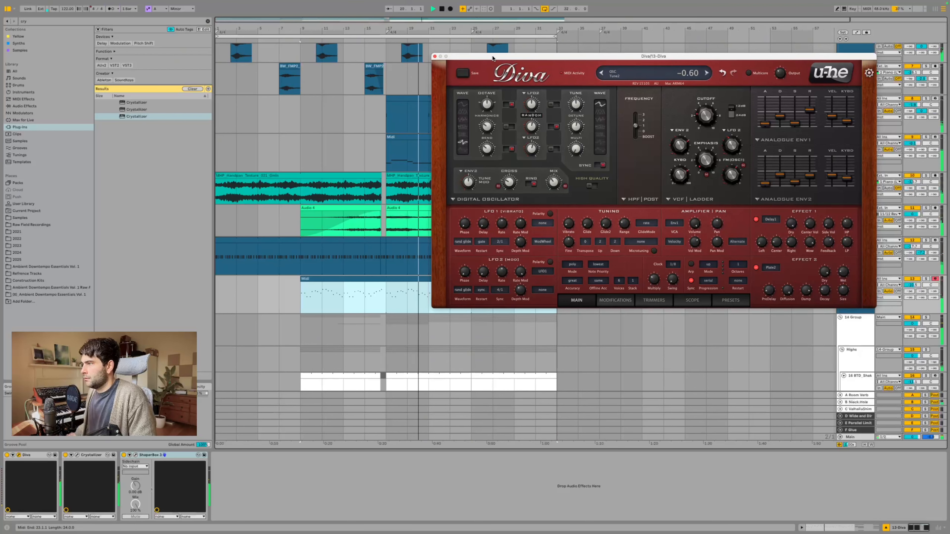
pyautogui.moveTo(495, 55); pyautogui.dragTo(671, 304)
pyautogui.click(388, 288)
pyautogui.press('super+e')
pyautogui.press('space')
pyautogui.moveTo(387, 280); pyautogui.dragTo(473, 282)
pyautogui.click(342, 288)
pyautogui.moveTo(682, 305); pyautogui.dragTo(512, 62)
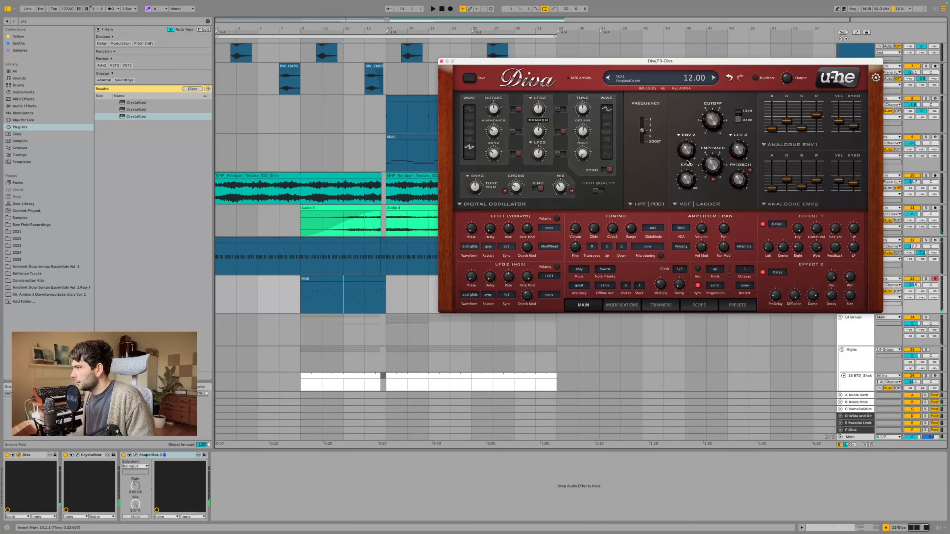
# Step: Automate Diva's FreqModDepth on track 13 with a ramp rising from bar 9 to bar 17
pyautogui.moveTo(687, 162); pyautogui.dragTo(689, 163)
pyautogui.press('a')
pyautogui.moveTo(301, 296); pyautogui.dragTo(300, 302)
pyautogui.press('space')
pyautogui.moveTo(384, 302)
pyautogui.mouseDown()
pyautogui.moveTo(373, 294)
pyautogui.moveTo(386, 289)
pyautogui.mouseUp()
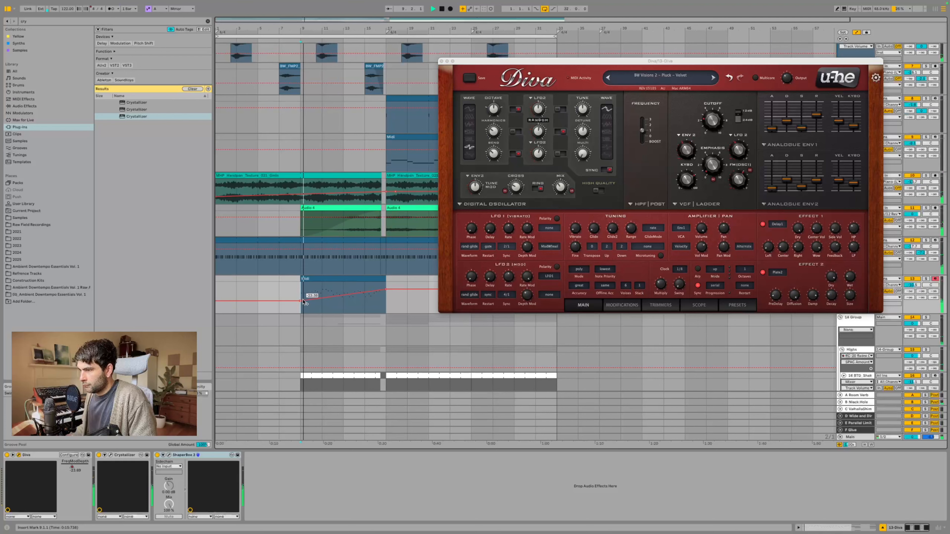
pyautogui.press('space')
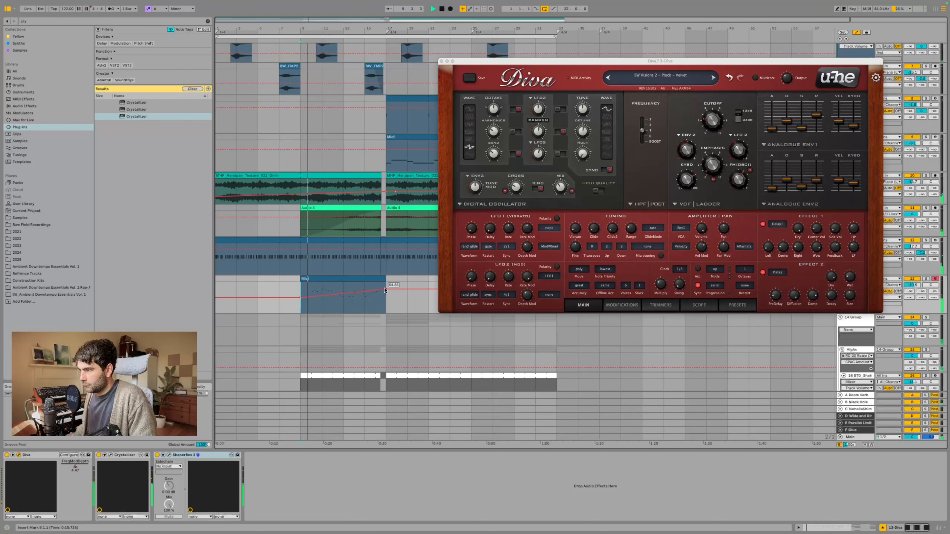
# Step: Automate Diva's Release on track 13 with a slight rise from bar 9 to bar 17
pyautogui.moveTo(813, 116); pyautogui.dragTo(813, 121)
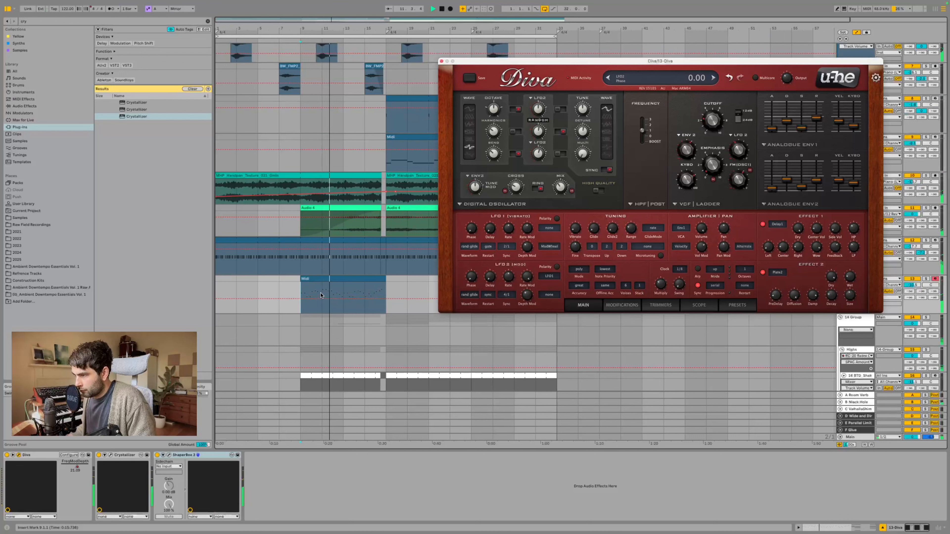
pyautogui.click(300, 299)
pyautogui.moveTo(386, 299); pyautogui.dragTo(385, 296)
# Step: Automate Diva's Decay on track 13 with a curved rise from bar 9 to bar 17, and hide the plug-in window
pyautogui.click(787, 120)
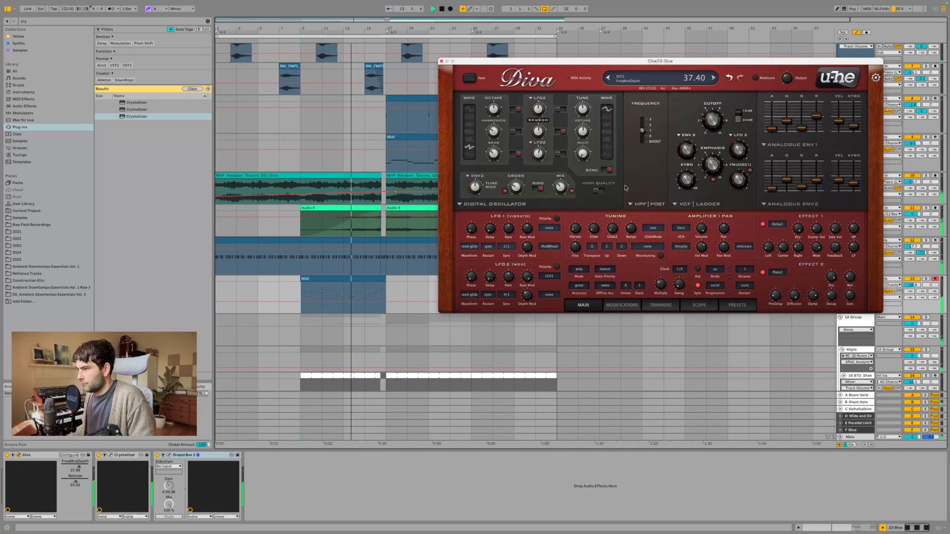
pyautogui.click(300, 301)
pyautogui.moveTo(386, 298); pyautogui.dragTo(381, 293)
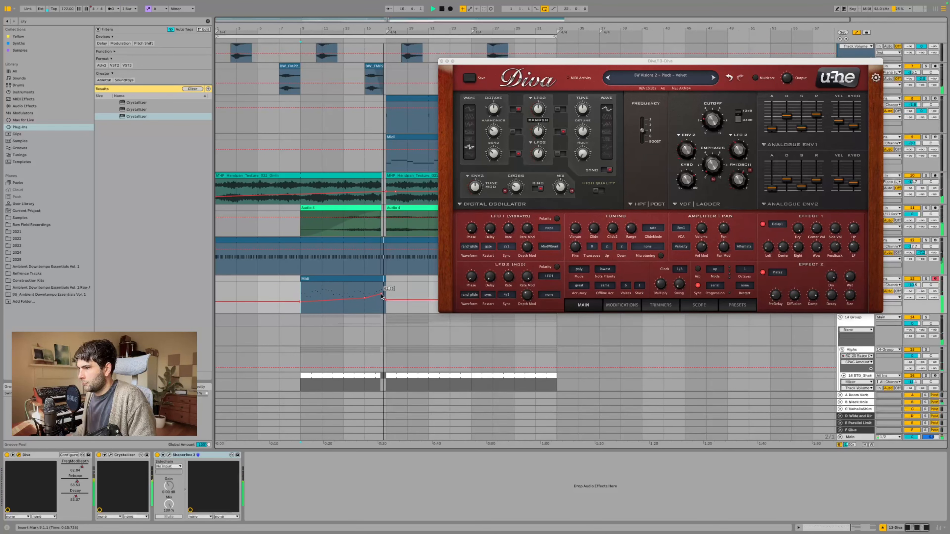
pyautogui.press('alt+super+p')
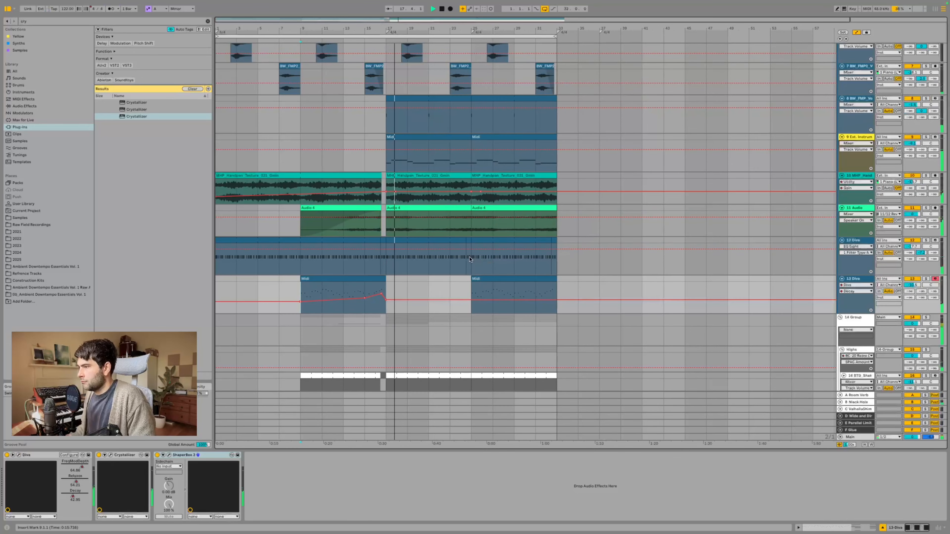
# Step: Extend the second melody clip back to bar 17 and draw rising and falling FreqModDepth automation across bars 17 to 33
pyautogui.moveTo(472, 296); pyautogui.dragTo(387, 296)
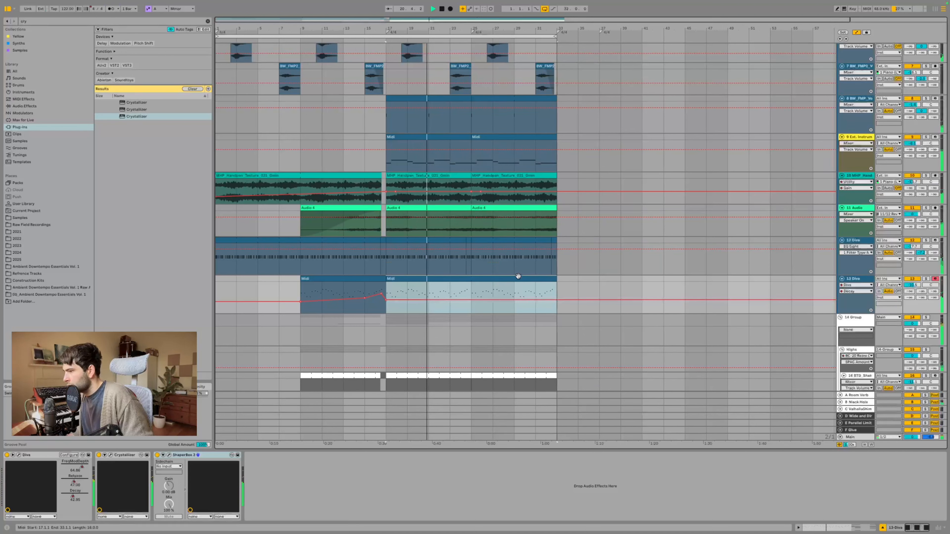
pyautogui.click(867, 292)
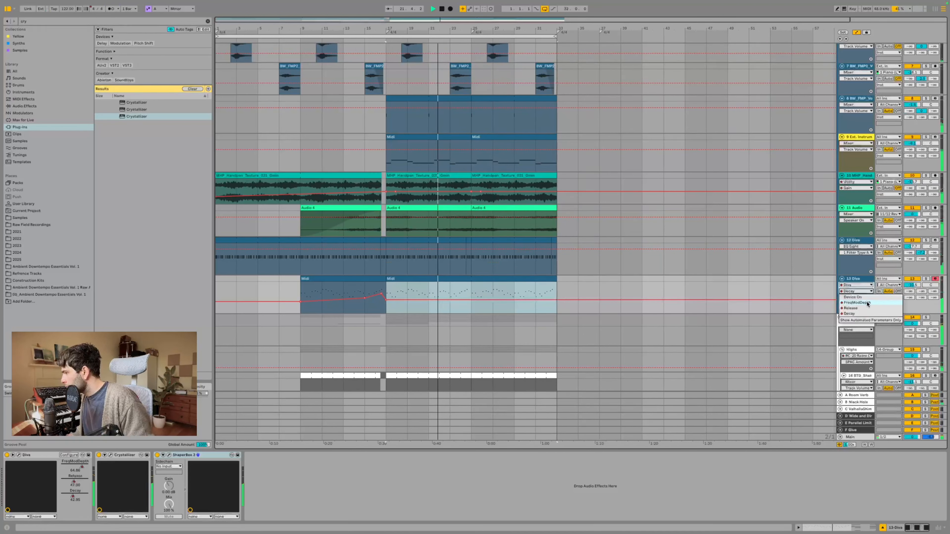
pyautogui.click(857, 301)
pyautogui.moveTo(441, 289); pyautogui.dragTo(544, 285)
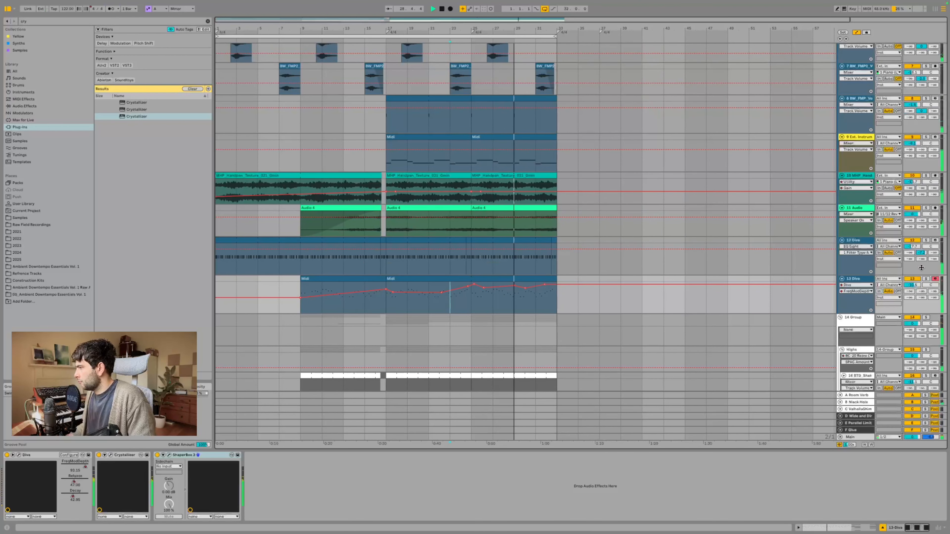
# Step: Add LittleRadiator to track 13 and place it directly after Diva, ahead of Crystallizer
pyautogui.click(19, 455)
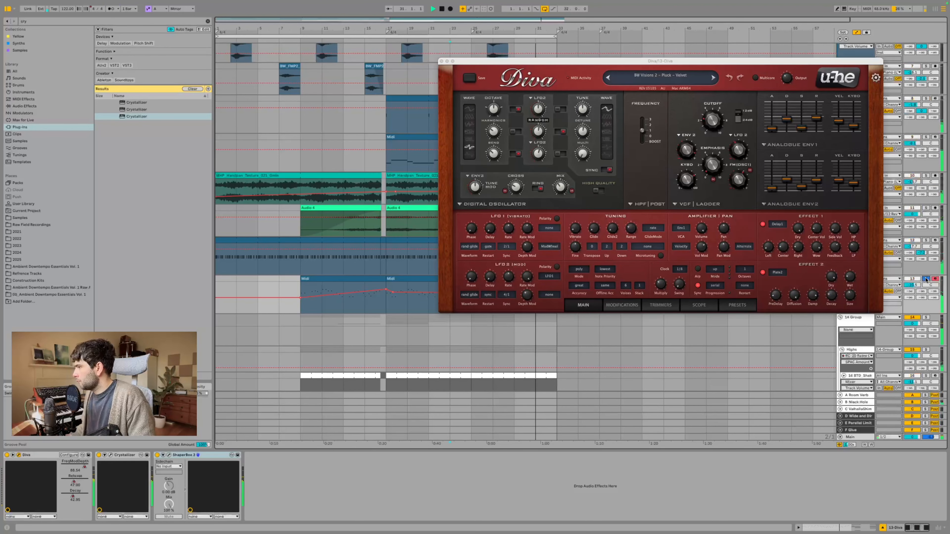
pyautogui.moveTo(33, 22); pyautogui.dragTo(0, 21)
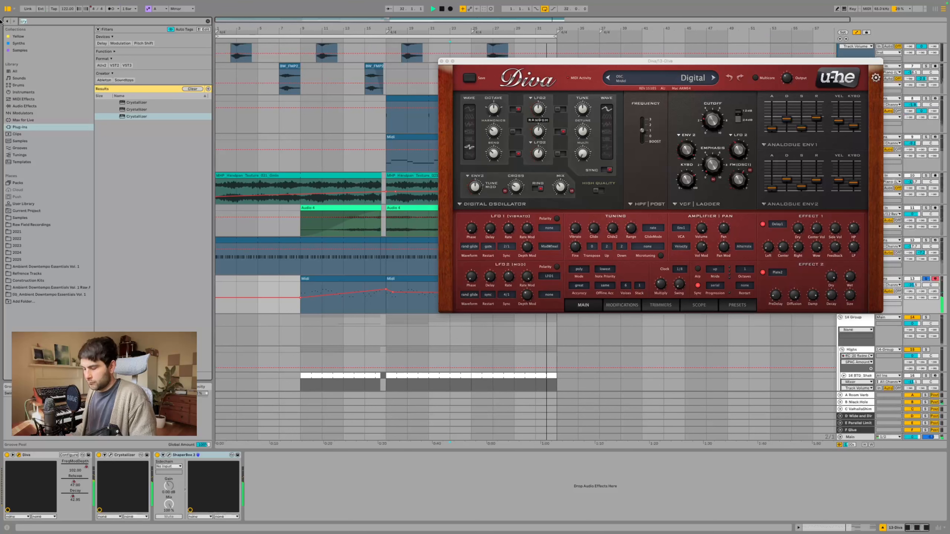
pyautogui.write('rc')
pyautogui.press('BackSpace')
pyautogui.write('d')
pyautogui.press('BackSpace')
pyautogui.write('adi')
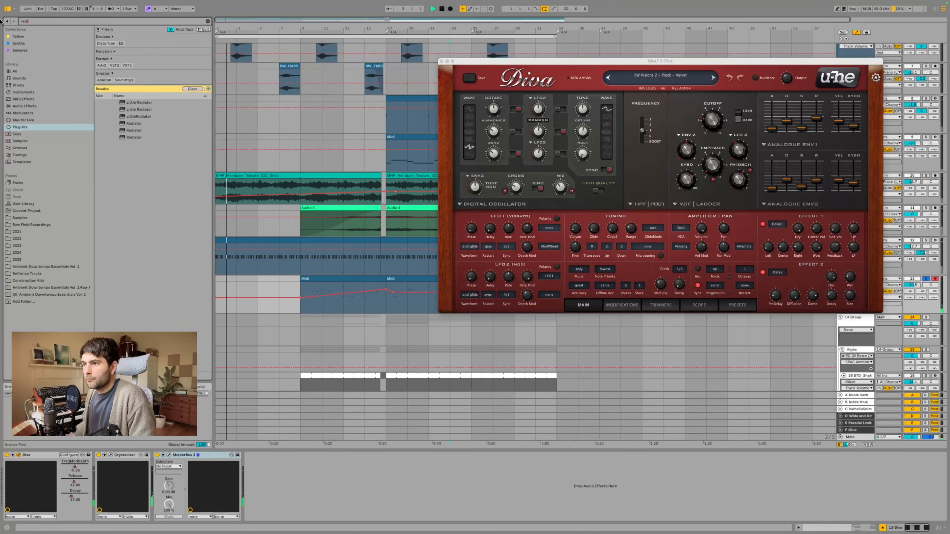
pyautogui.click(141, 118)
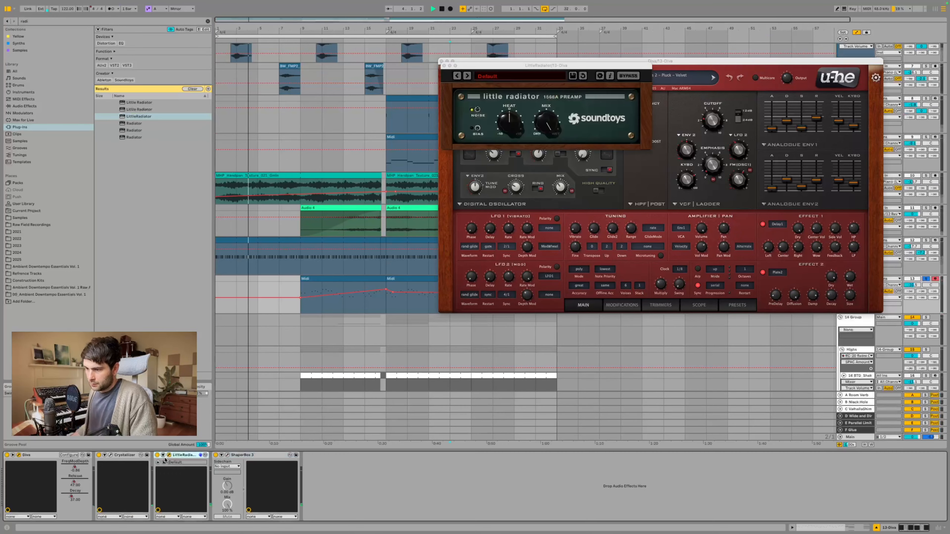
pyautogui.moveTo(179, 455); pyautogui.dragTo(119, 472)
pyautogui.press('space')
pyautogui.press('space')
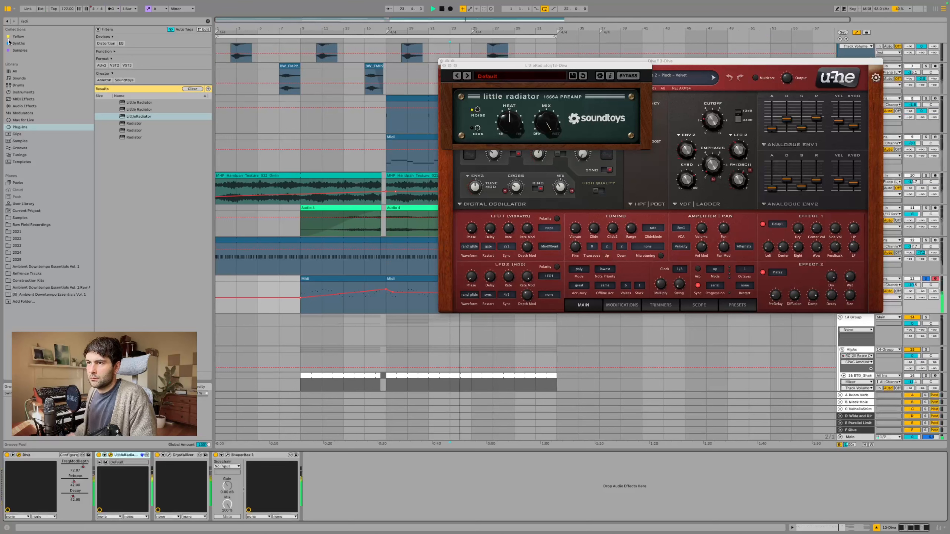
# Step: Find the EQ Eight audio effect and insert it between Crystallizer and ShaperBox 3 on track 13
pyautogui.click(31, 21)
pyautogui.write('eq')
pyautogui.click(147, 122)
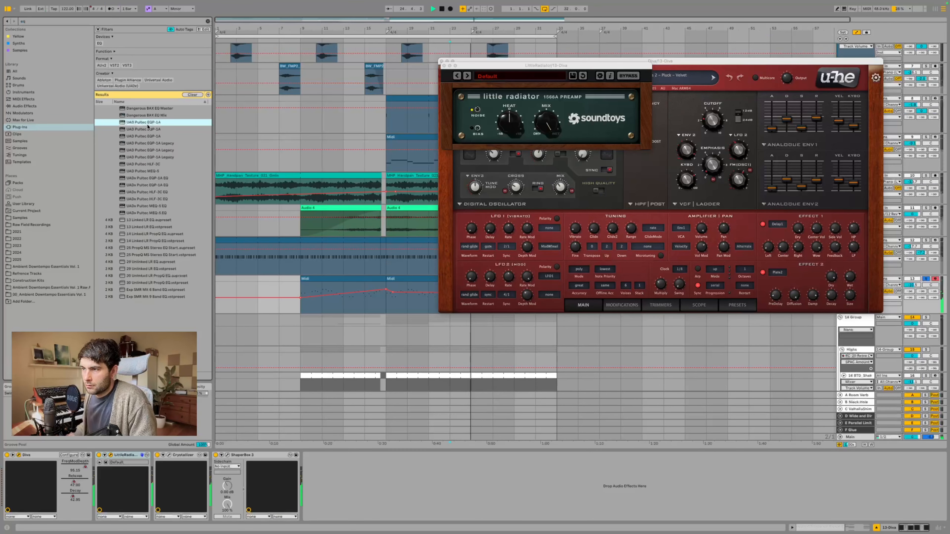
pyautogui.click(33, 106)
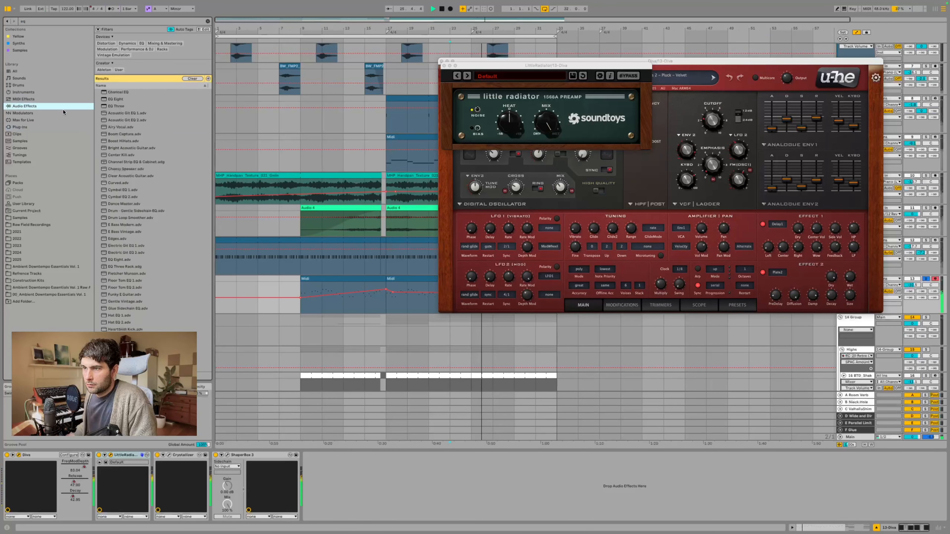
pyautogui.click(116, 100)
pyautogui.moveTo(117, 99); pyautogui.dragTo(217, 479)
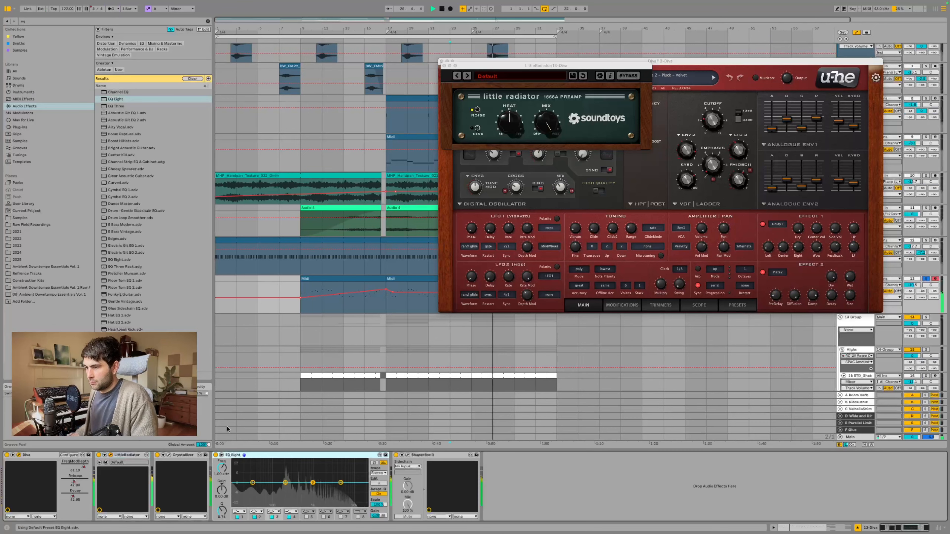
# Step: Shape the EQ Eight curve with a low cut, dips in the low mids and mids, and a high-end boost
pyautogui.moveTo(285, 483); pyautogui.dragTo(288, 490)
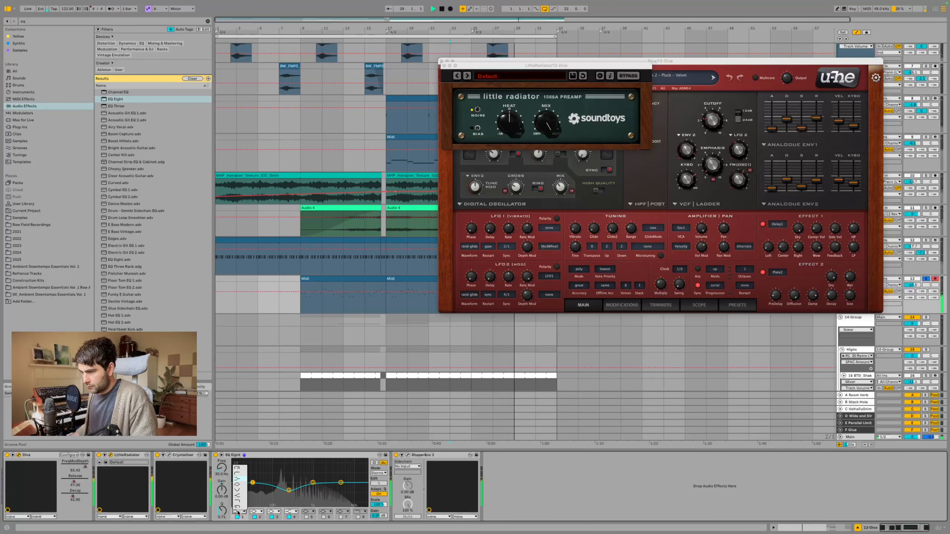
pyautogui.moveTo(253, 483); pyautogui.dragTo(278, 487)
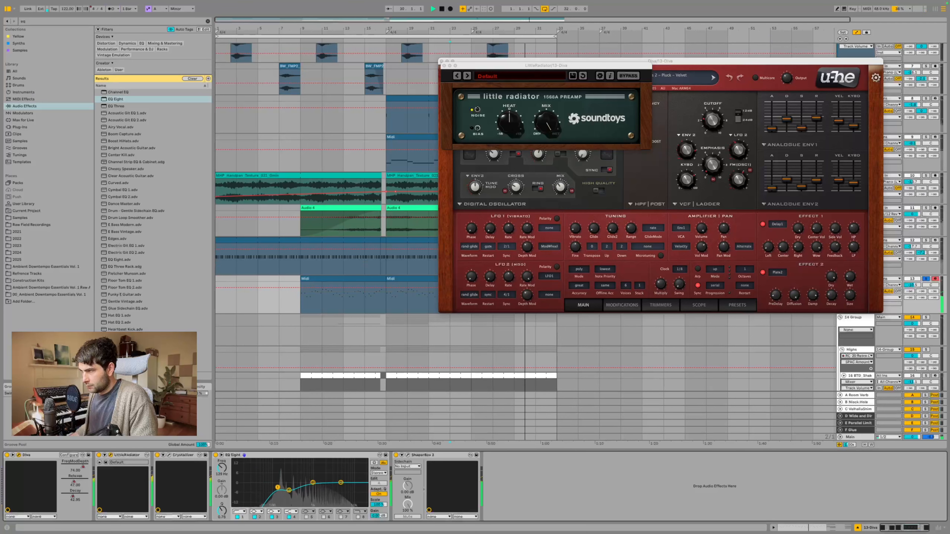
pyautogui.moveTo(341, 483); pyautogui.dragTo(335, 475)
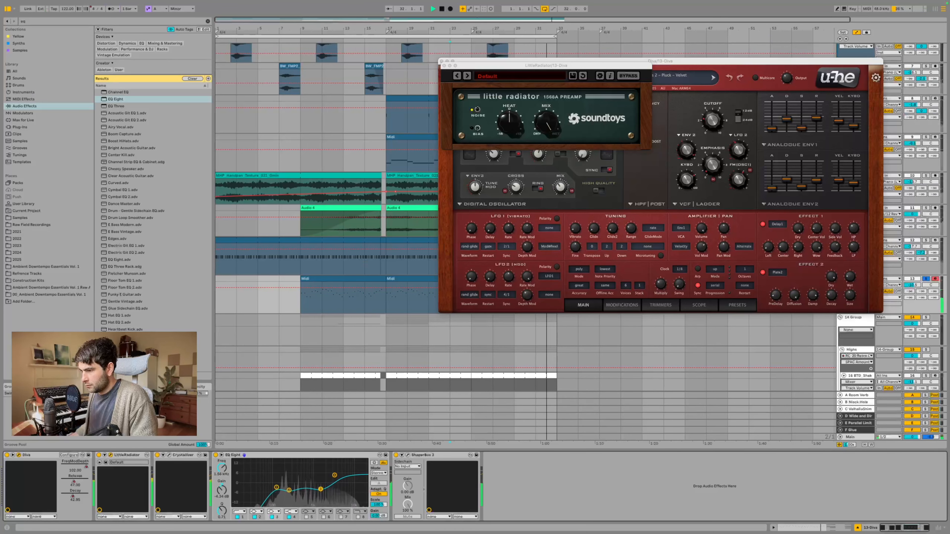
# Step: Close the LittleRadiator and Diva windows and raise track 13's send to the Black Hole return
pyautogui.click(444, 66)
pyautogui.click(441, 61)
pyautogui.moveTo(921, 292); pyautogui.dragTo(921, 287)
pyautogui.scroll(2, 288, 175)
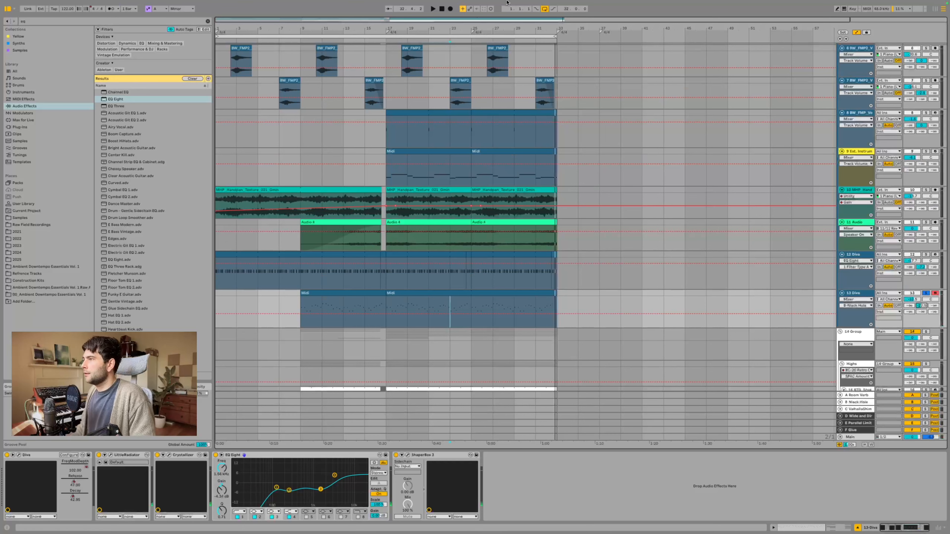
# Step: Look over the whole 32-bar arrangement, from the instrument tracks down to the drum and percussion tracks
pyautogui.click(545, 36)
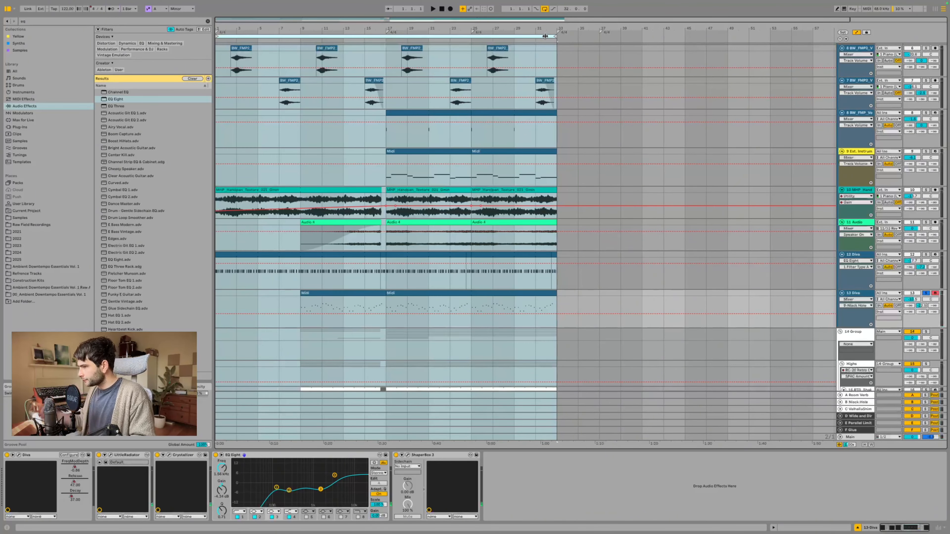
pyautogui.scroll(10, 493, 92)
pyautogui.scroll(-10, 493, 93)
pyautogui.scroll(10, 493, 93)
pyautogui.click(409, 137)
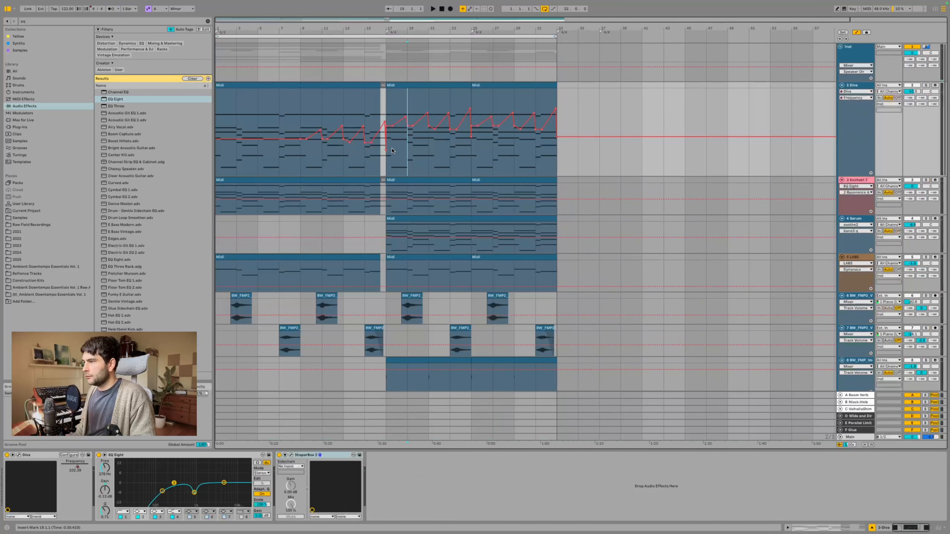
pyautogui.scroll(-1, 387, 147)
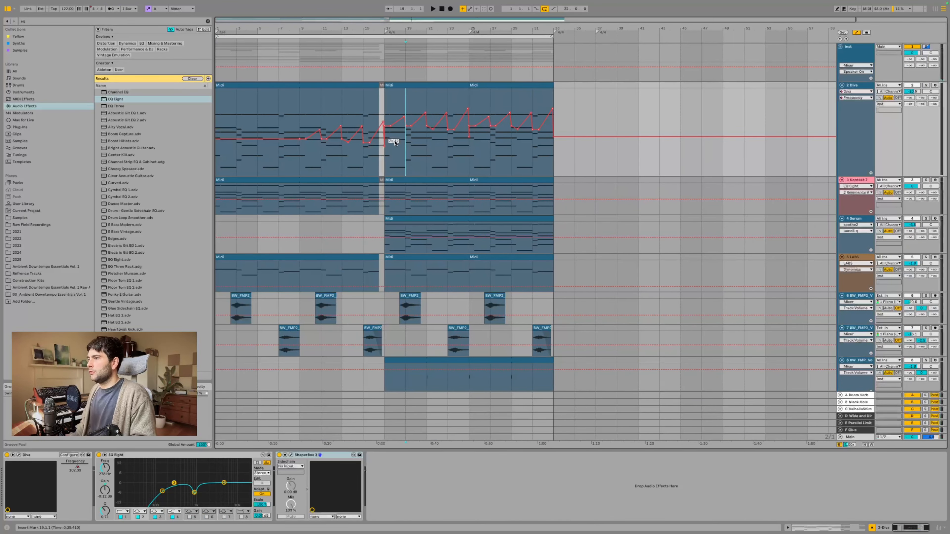
pyautogui.scroll(3, 388, 146)
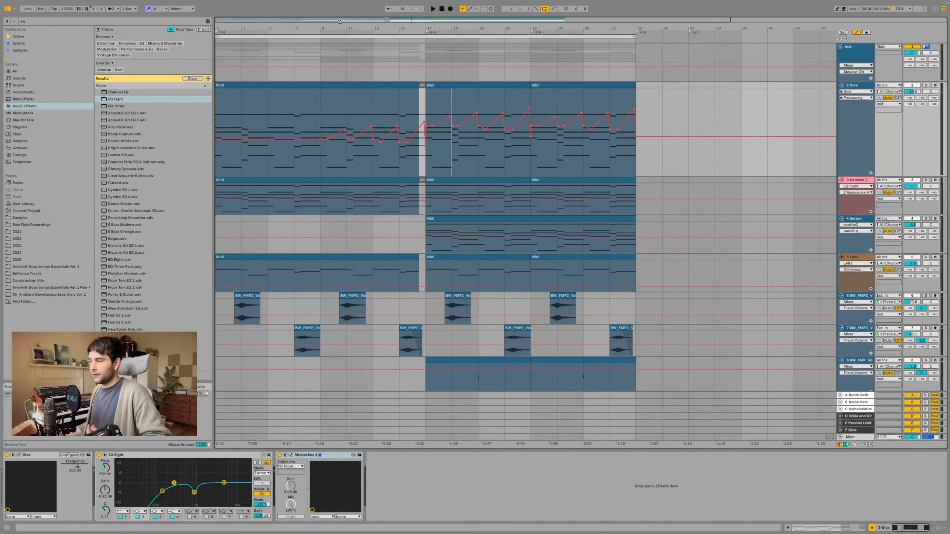
pyautogui.scroll(-10, 497, 255)
pyautogui.scroll(10, 498, 256)
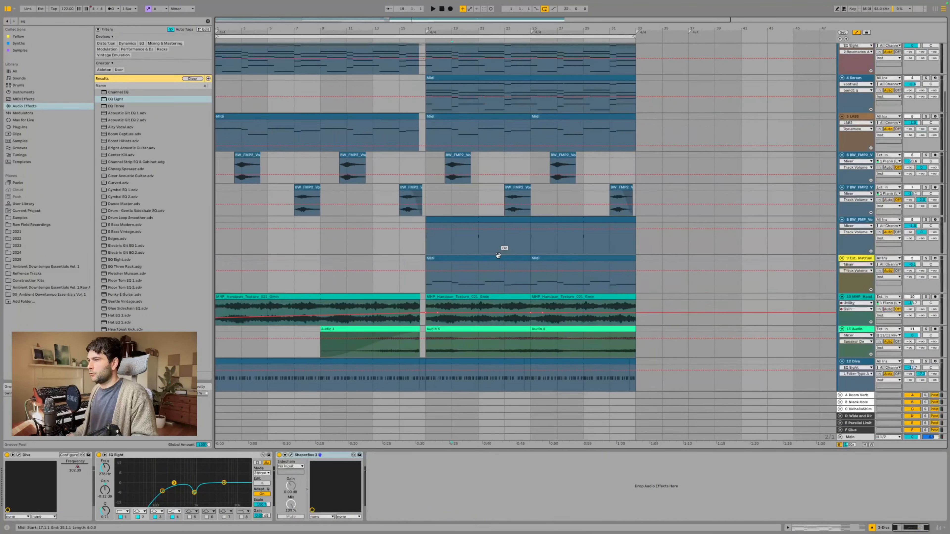
pyautogui.hscroll(3, 498, 255)
pyautogui.hscroll(-3, 498, 256)
pyautogui.scroll(-5, 419, 226)
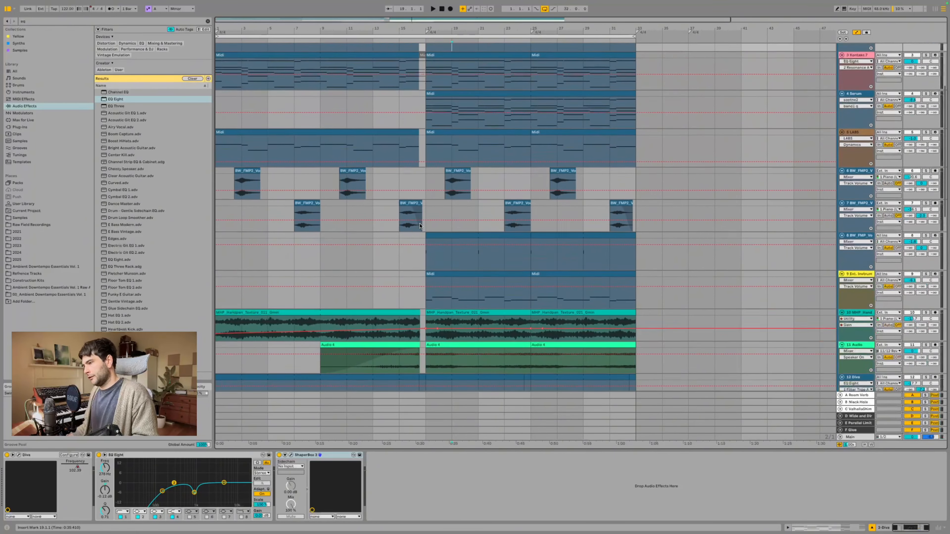
pyautogui.scroll(-5, 419, 226)
pyautogui.scroll(8, 420, 226)
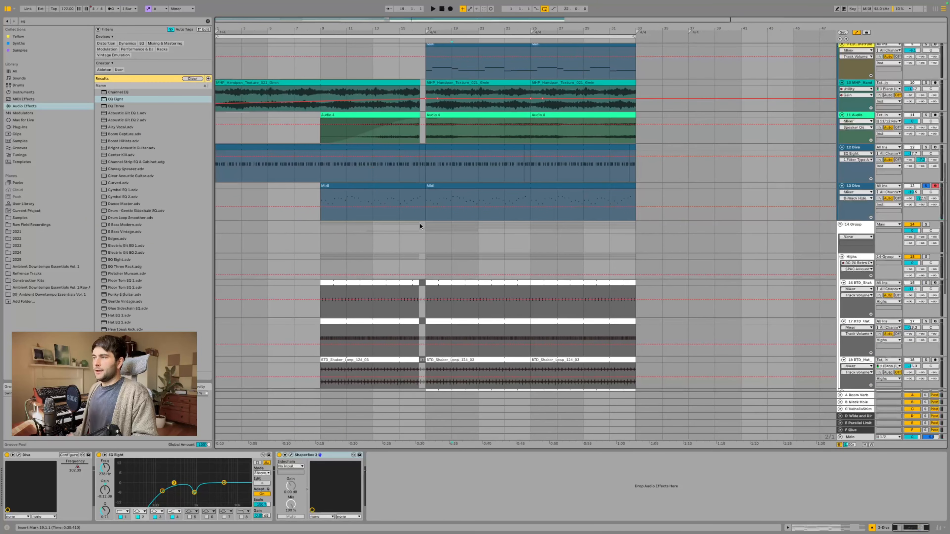
pyautogui.scroll(3, 419, 226)
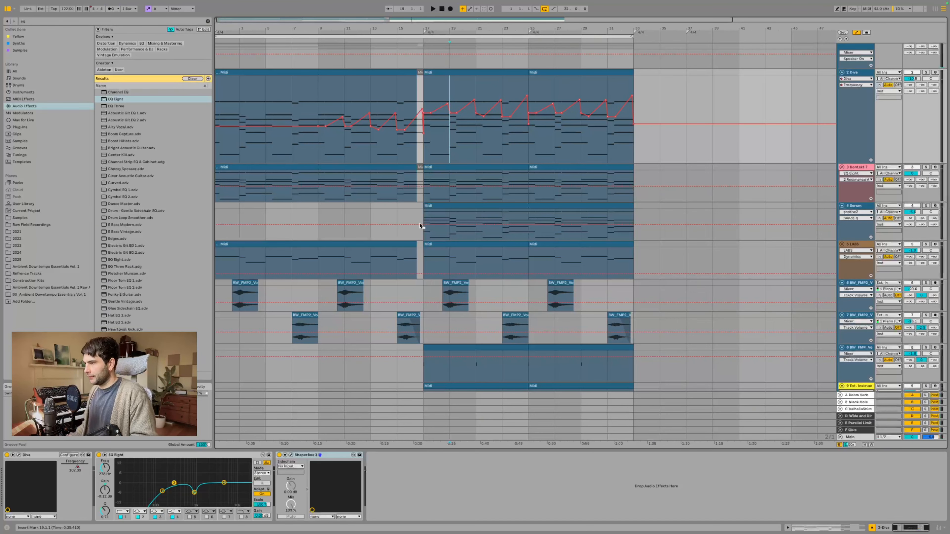
pyautogui.scroll(-15, 420, 227)
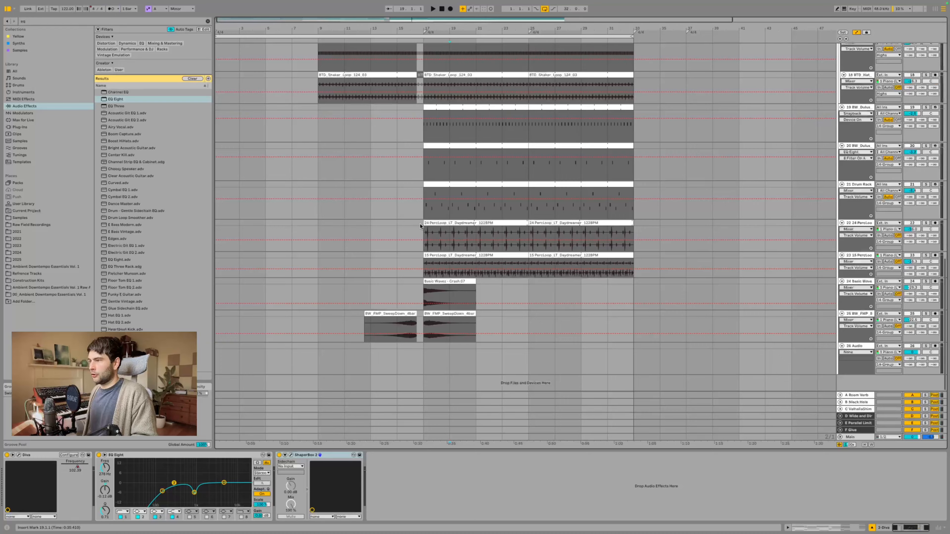
pyautogui.scroll(15, 421, 226)
pyautogui.scroll(1, 418, 219)
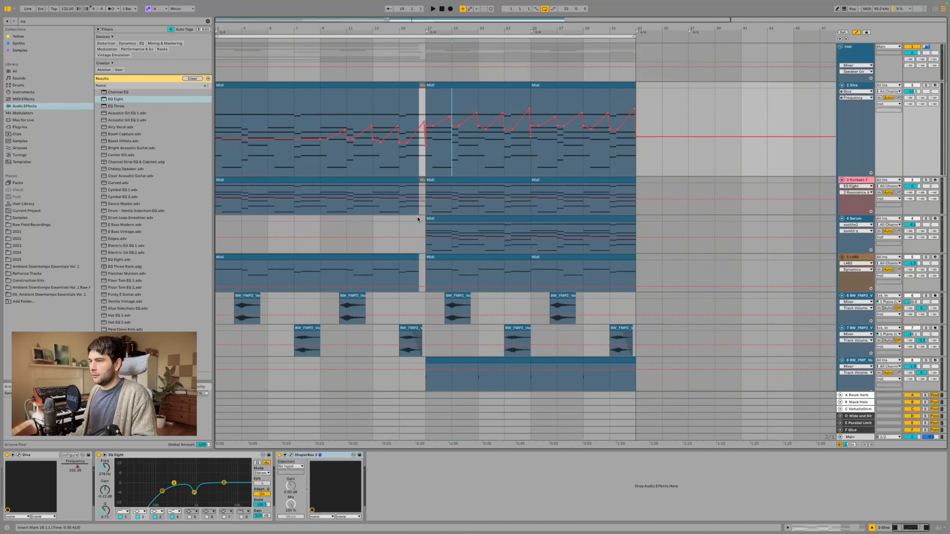
pyautogui.click(311, 180)
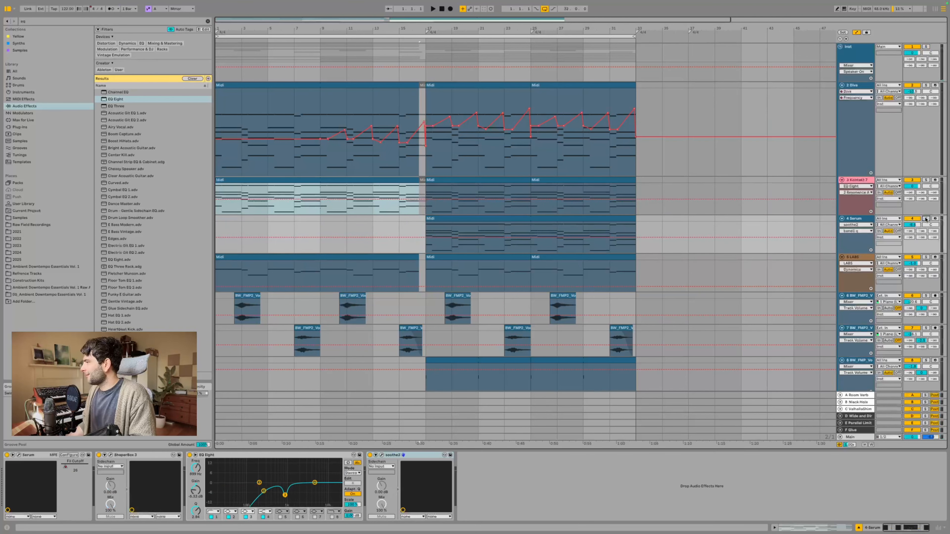
# Step: Search the plug-ins for "end" and add Endless Smile to the Main track after Utility
pyautogui.scroll(-10, 860, 337)
pyautogui.click(860, 437)
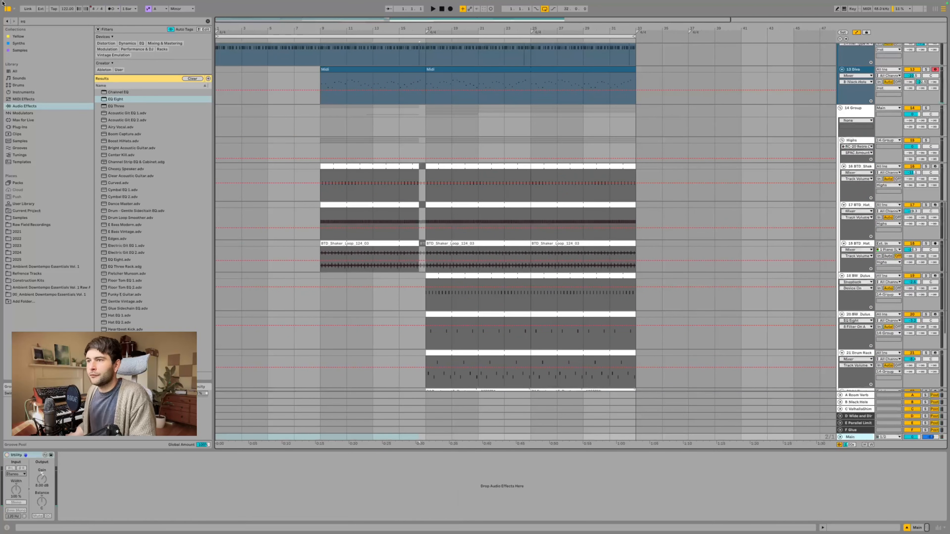
pyautogui.click(43, 21)
pyautogui.write('end')
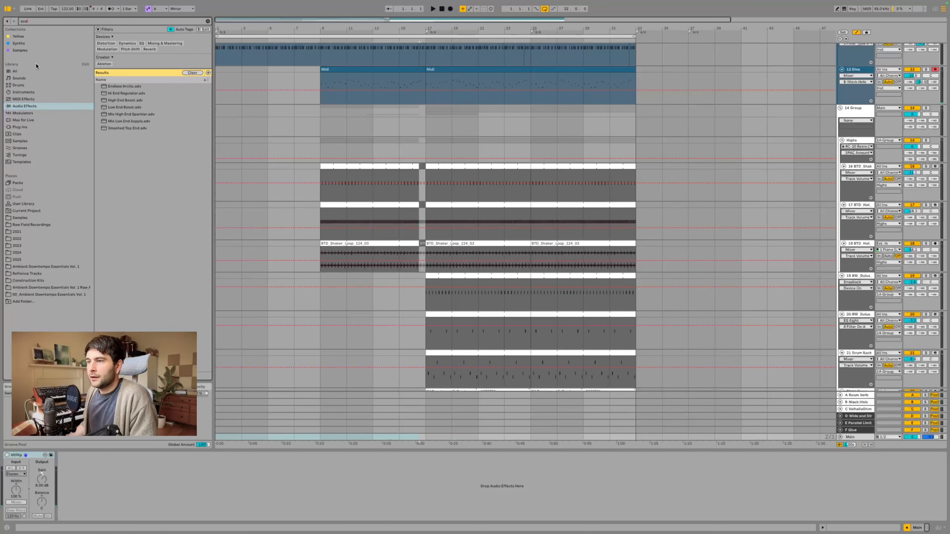
pyautogui.click(16, 134)
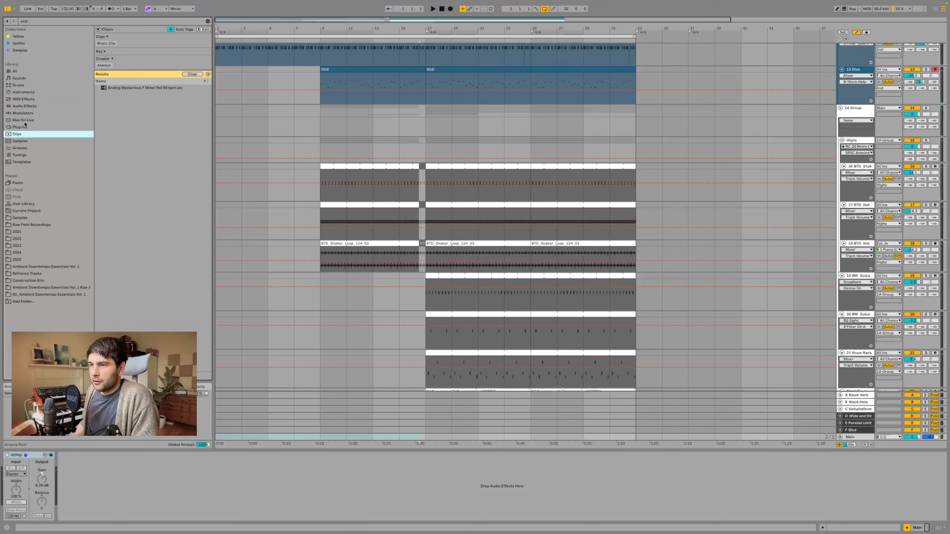
pyautogui.click(25, 127)
pyautogui.click(127, 102)
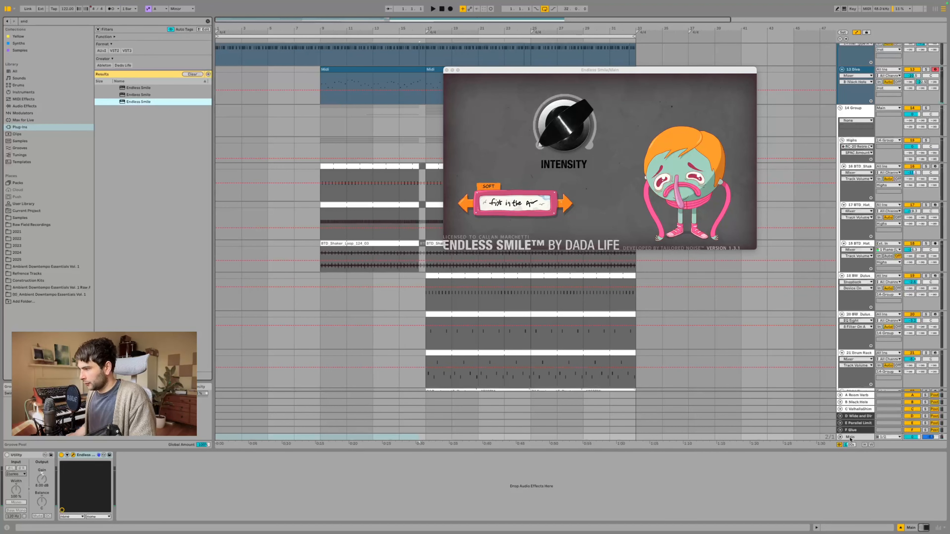
# Step: Automate Endless Smile's Intensity on the Main track, rising from bar 13 to just before bar 17 and dropping to zero at bar 17
pyautogui.click(840, 437)
pyautogui.scroll(-3, 430, 414)
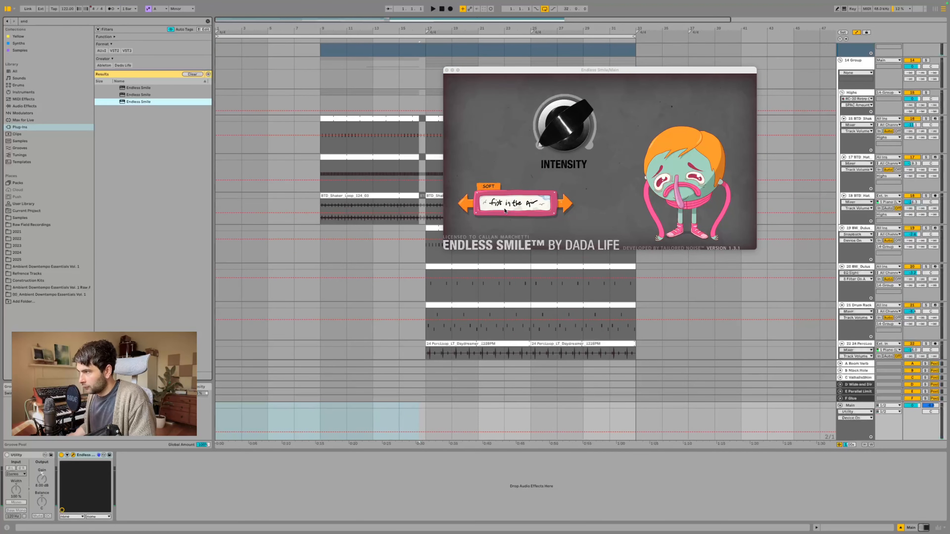
pyautogui.click(550, 151)
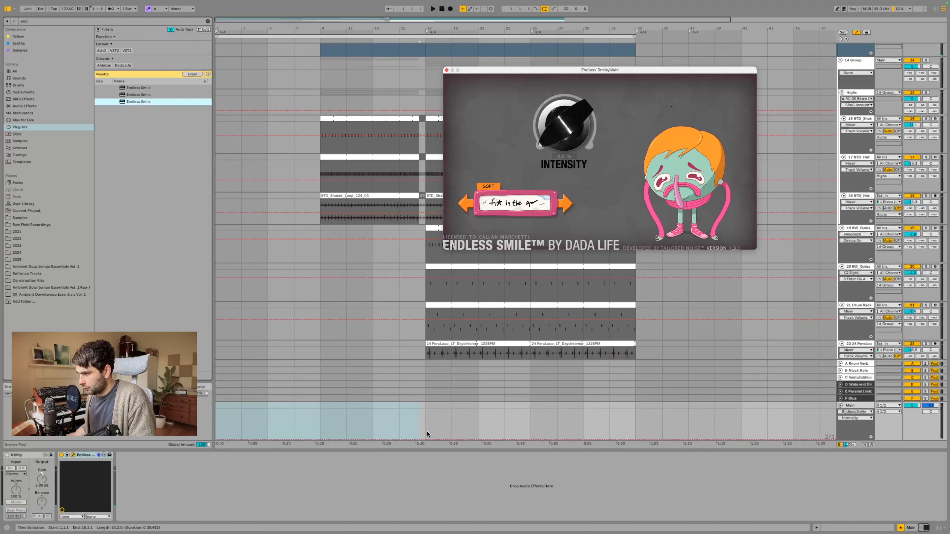
pyautogui.click(426, 439)
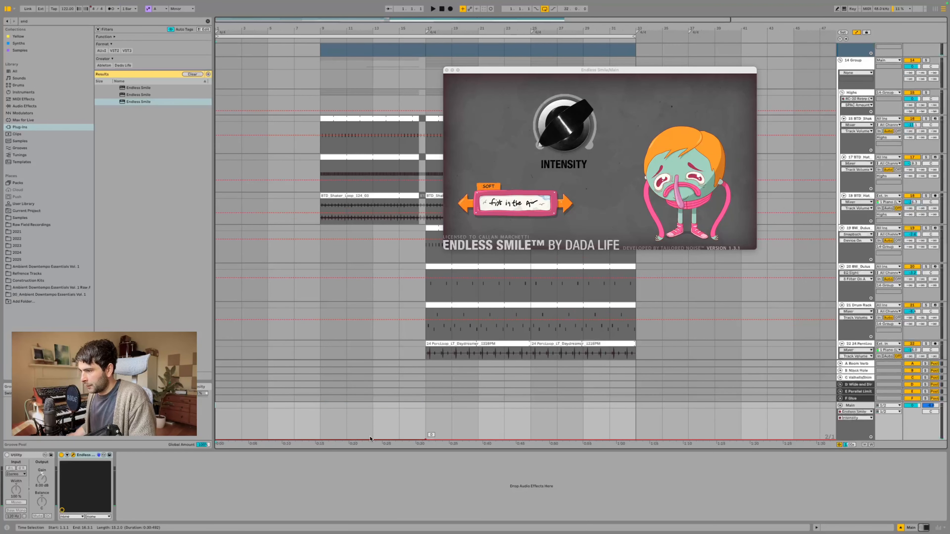
pyautogui.moveTo(426, 440); pyautogui.dragTo(373, 438)
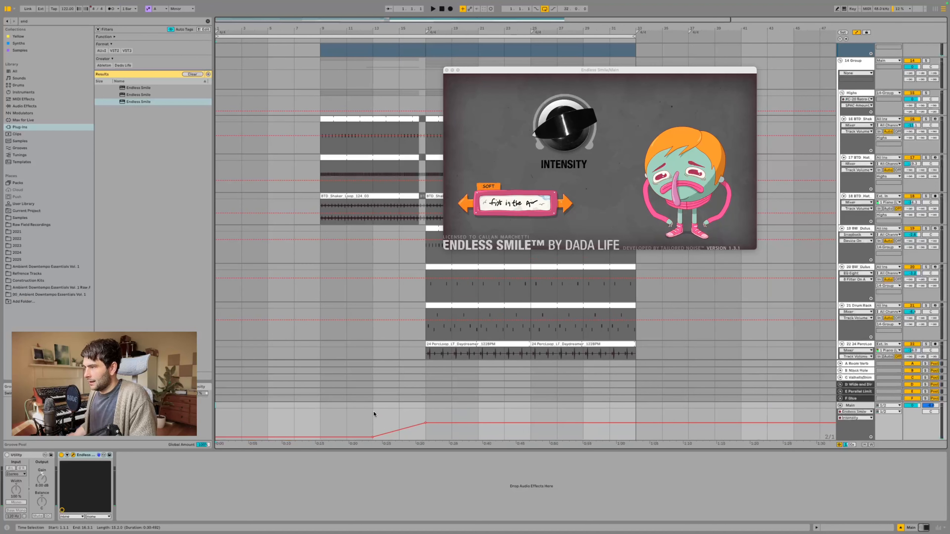
pyautogui.moveTo(548, 78); pyautogui.dragTo(441, 40)
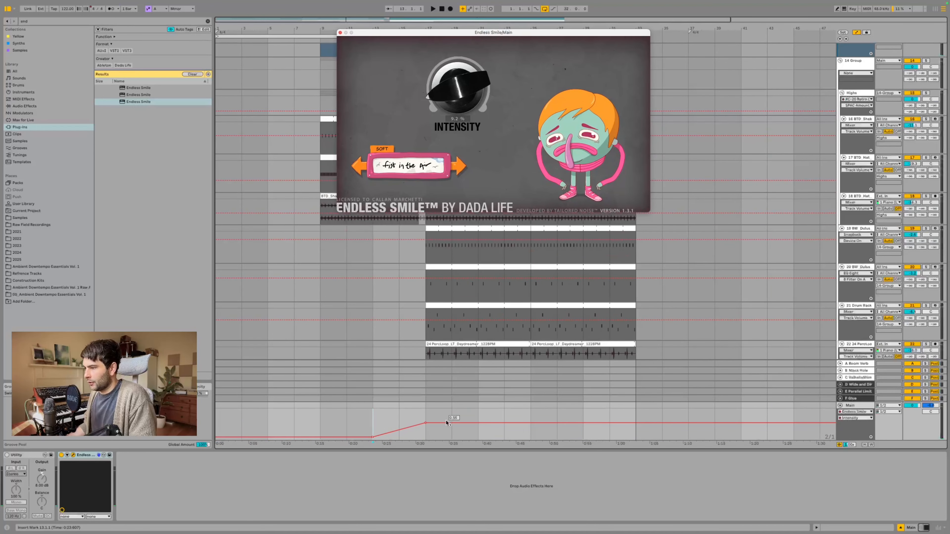
pyautogui.moveTo(448, 423); pyautogui.dragTo(448, 440)
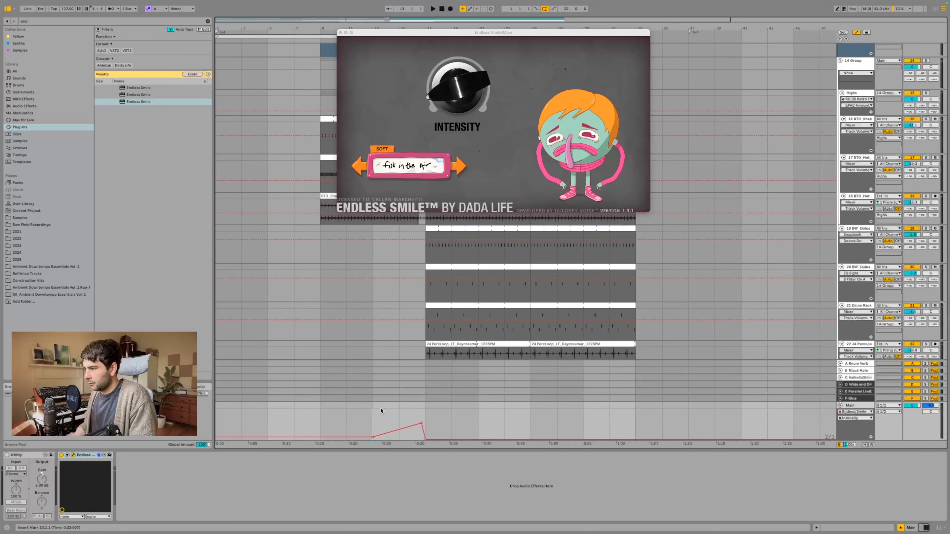
# Step: Switch Endless Smile to the Helium Jumping preset and raise the Intensity automation peak just before bar 17
pyautogui.click(458, 166)
pyautogui.press('space')
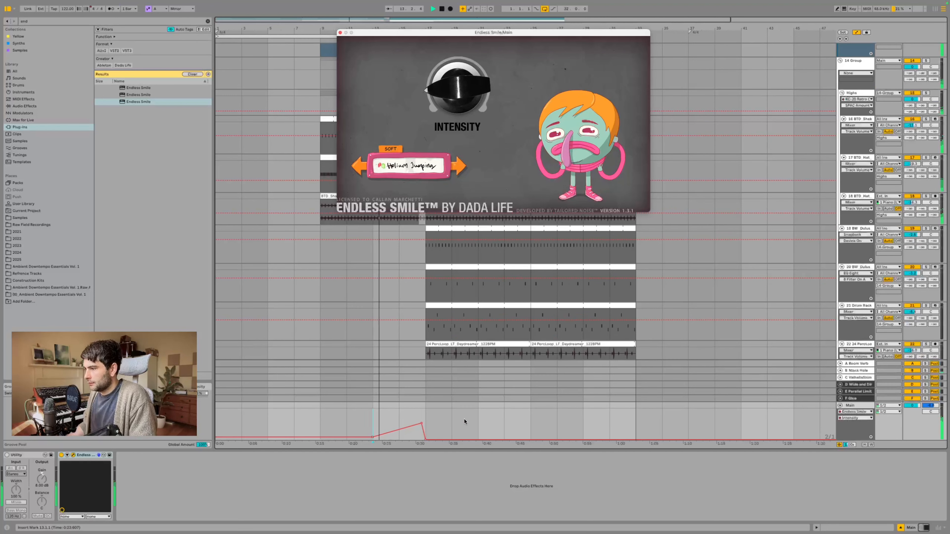
pyautogui.moveTo(426, 422); pyautogui.dragTo(422, 416)
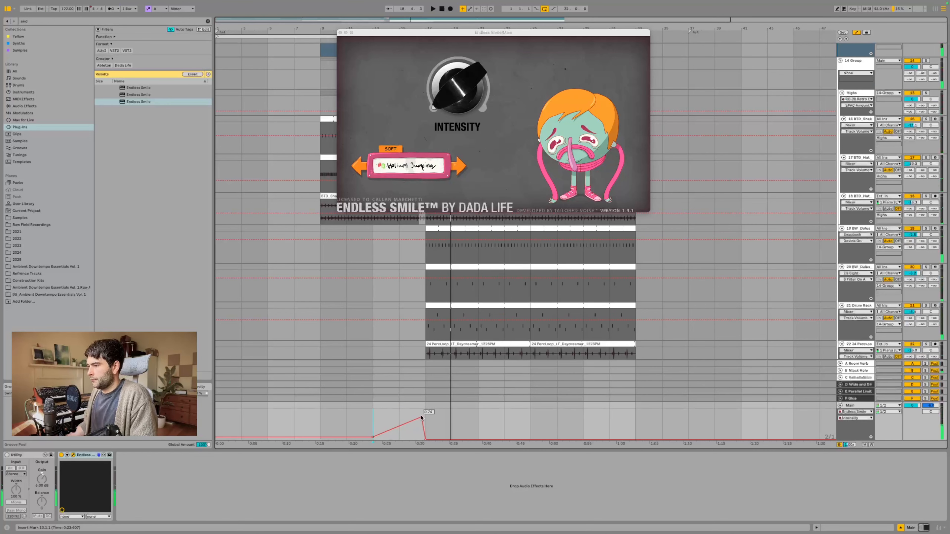
# Step: Search the audio effects for Utility and add a second instance to the Main track just before Endless Smile
pyautogui.press('super+f')
pyautogui.write('uti')
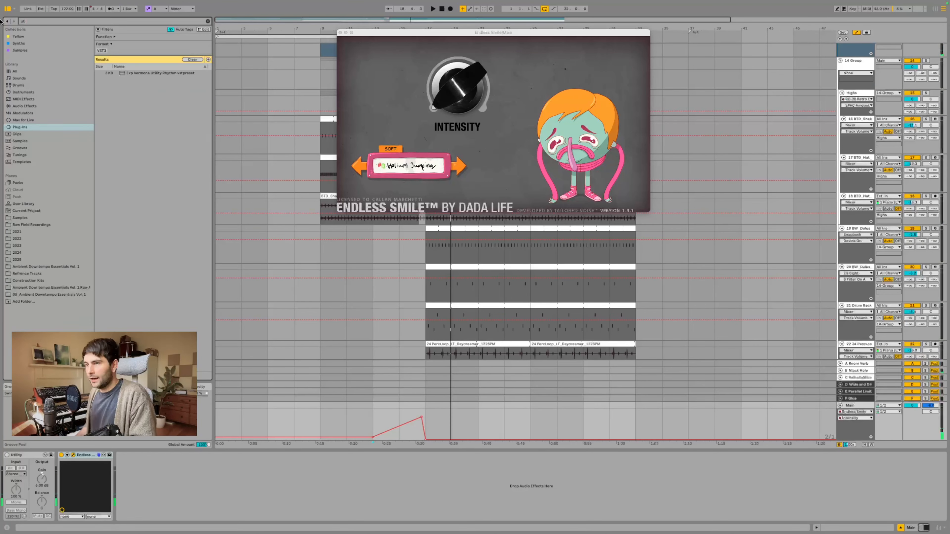
pyautogui.click(24, 106)
pyautogui.click(118, 80)
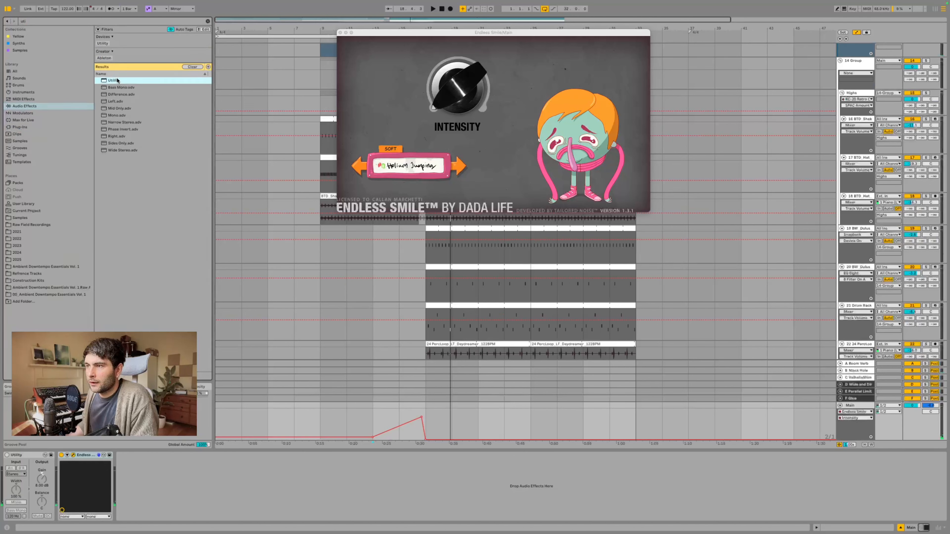
pyautogui.moveTo(65, 503); pyautogui.dragTo(66, 503)
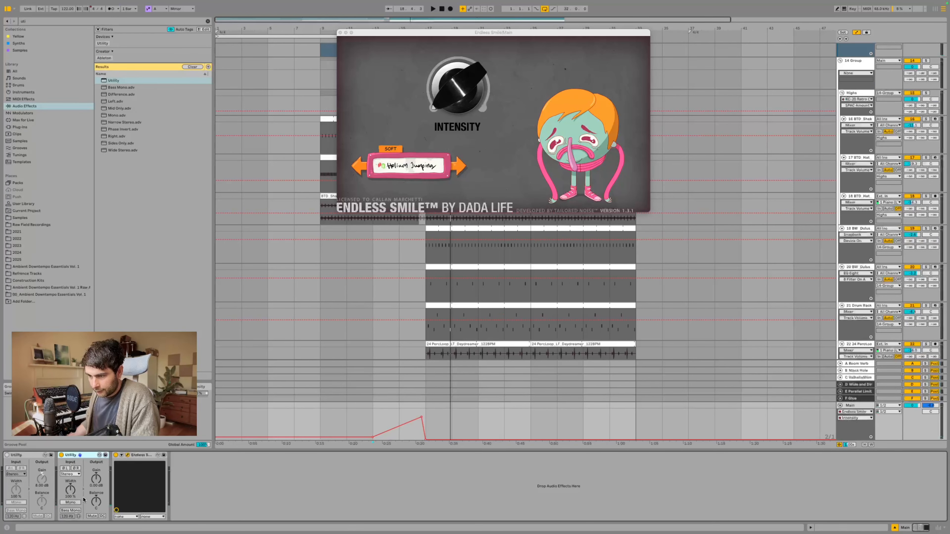
# Step: Show the new Utility's stereo width automation on the Main track and select bars 13 to 17 in it
pyautogui.rightClick(73, 493)
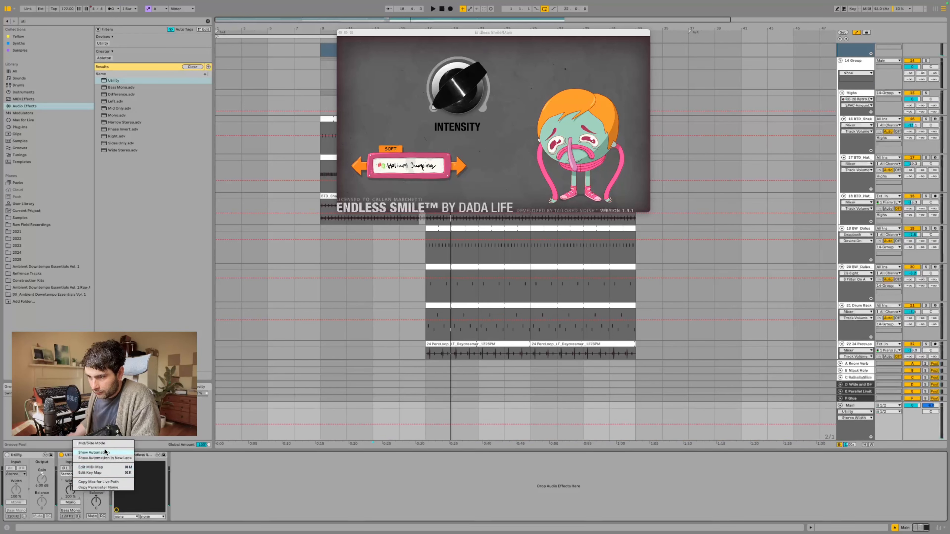
pyautogui.click(101, 458)
pyautogui.moveTo(67, 492); pyautogui.dragTo(66, 481)
pyautogui.doubleClick(68, 493)
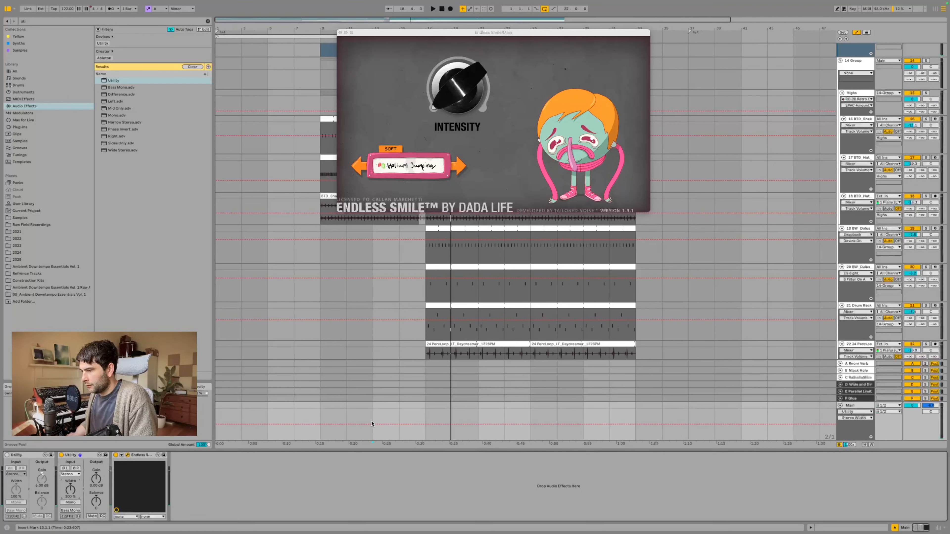
pyautogui.moveTo(374, 424); pyautogui.dragTo(419, 413)
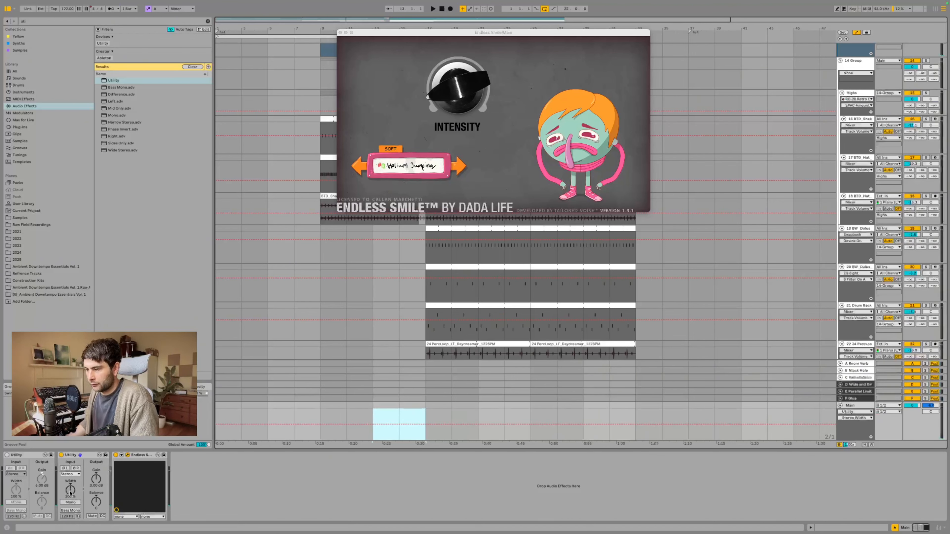
# Step: Audition the build-up with the new Utility's width at 0%, then restore the full width
pyautogui.click(314, 414)
pyautogui.press('space')
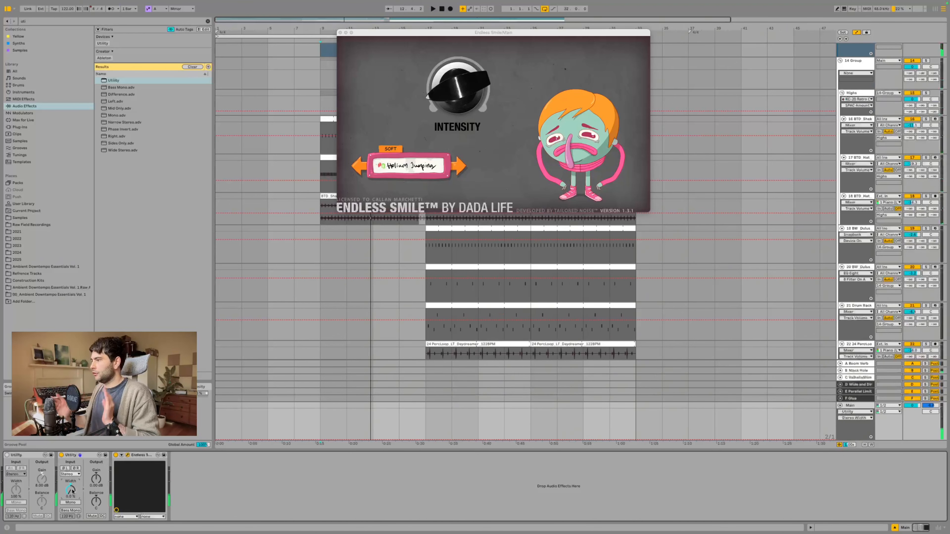
pyautogui.moveTo(72, 491); pyautogui.dragTo(73, 473)
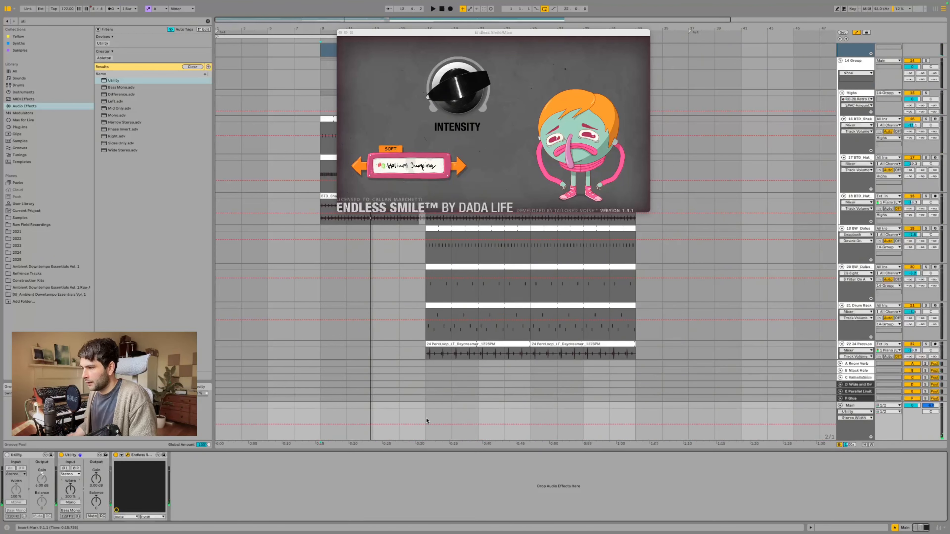
# Step: Automate the Main track's stereo width to narrow gradually from bar 13 and return to full at bar 17, and play it back
pyautogui.moveTo(372, 417); pyautogui.dragTo(408, 427)
pyautogui.click(406, 427)
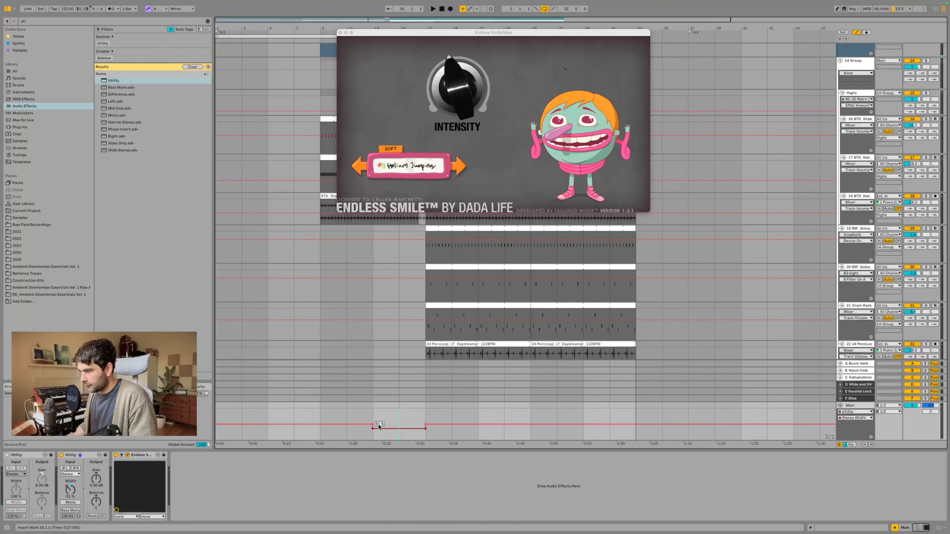
pyautogui.click(373, 411)
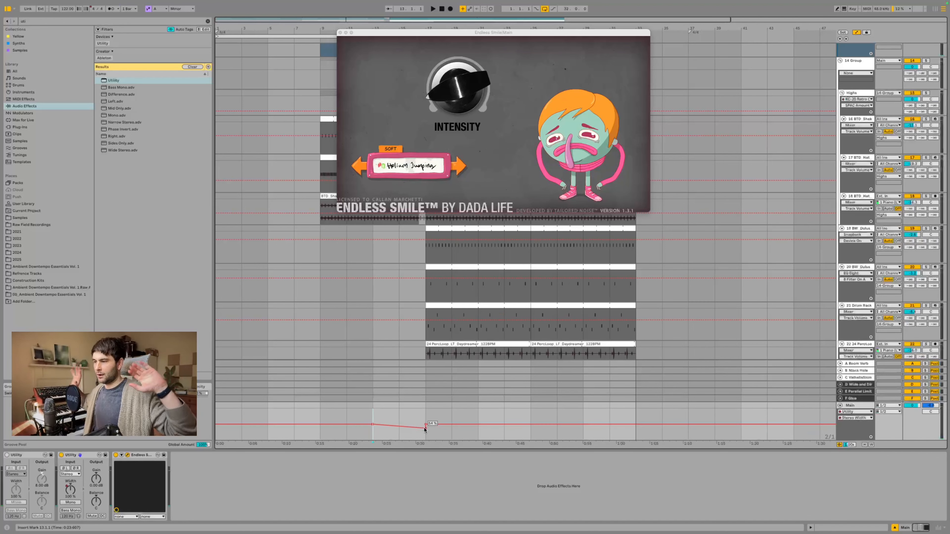
pyautogui.press('space')
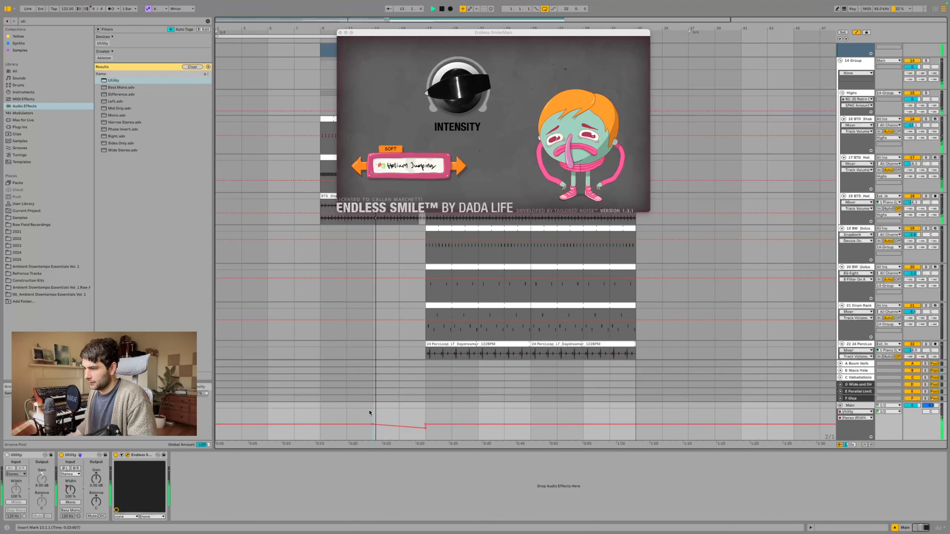
# Step: Close the Endless Smile window and play the arrangement from bar 1
pyautogui.click(341, 33)
pyautogui.click(218, 164)
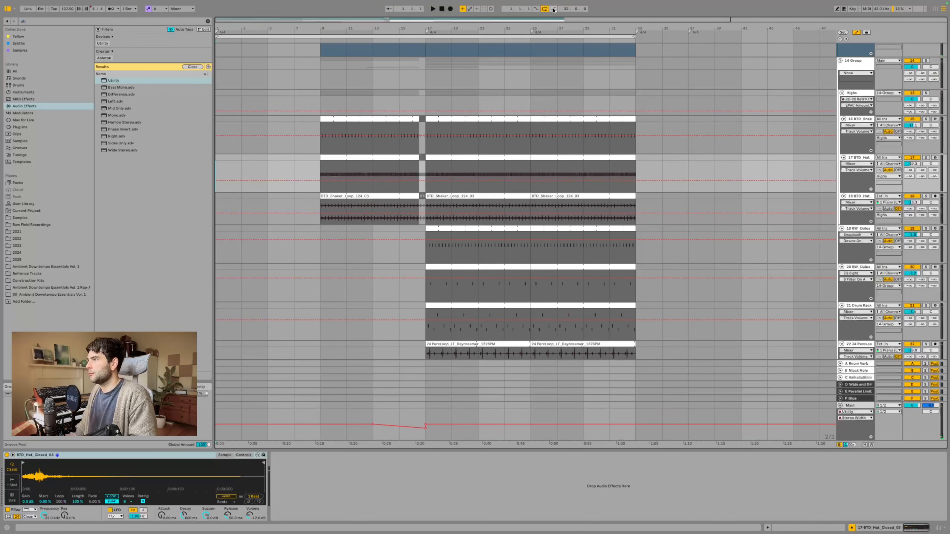
pyautogui.press('space')
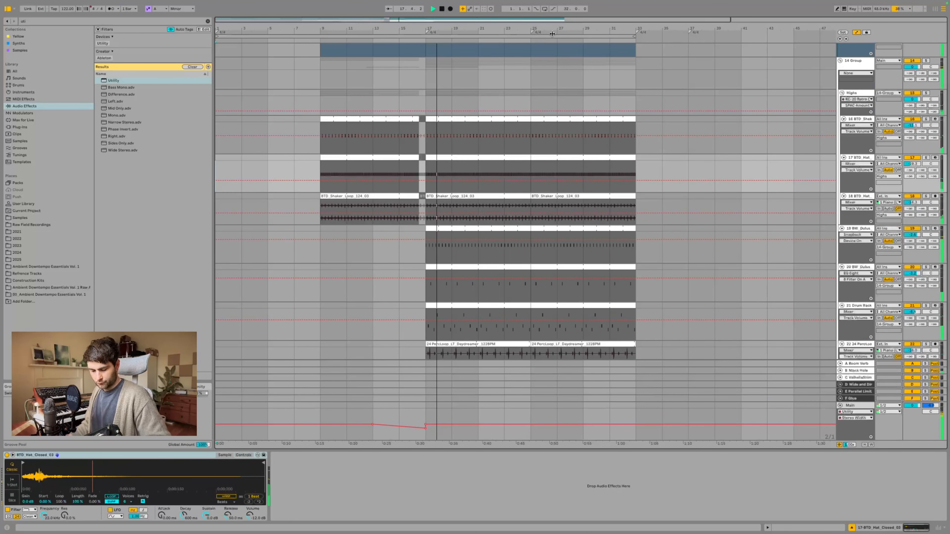
# Step: Raise the track volume of the Diva pluck on track 13 while the arrangement plays through to its end
pyautogui.scroll(-5, 567, 94)
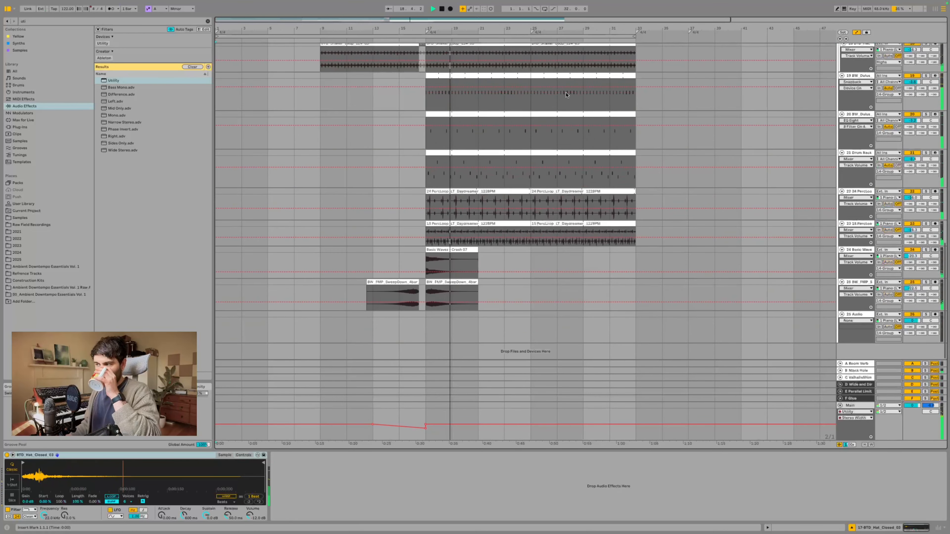
pyautogui.scroll(10, 566, 94)
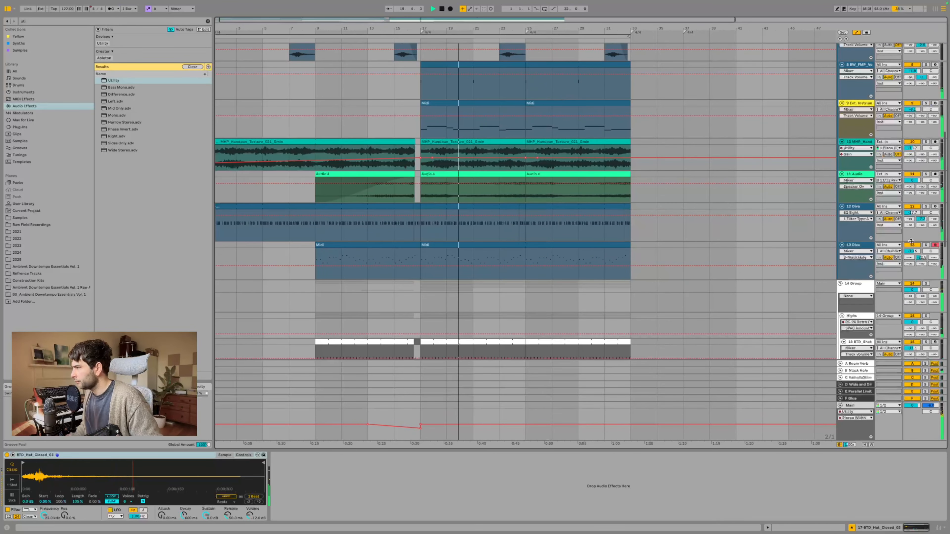
pyautogui.moveTo(911, 251); pyautogui.dragTo(911, 238)
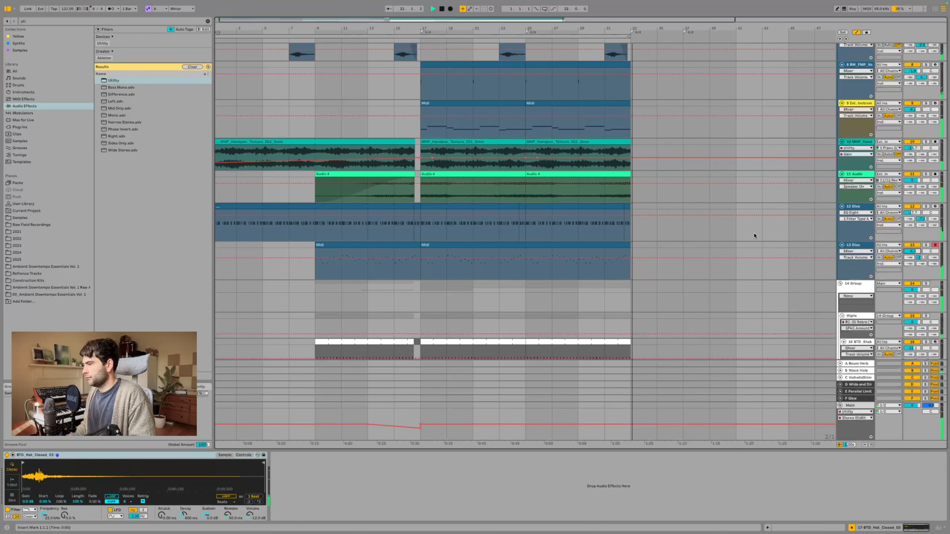
pyautogui.press('space')
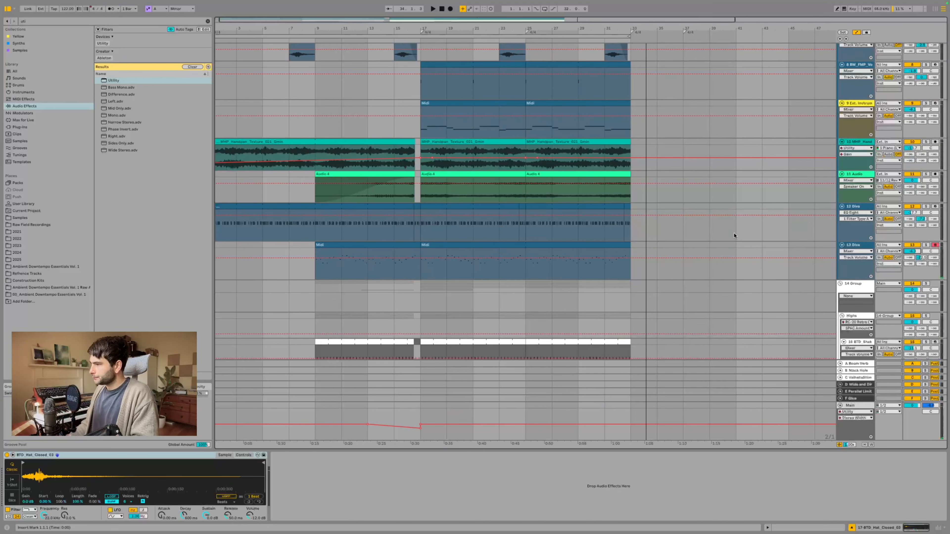
# Step: Review the layering of the instrument, texture, drum and percussion tracks across the 32 bars
pyautogui.scroll(-5, 734, 236)
pyautogui.scroll(10, 730, 235)
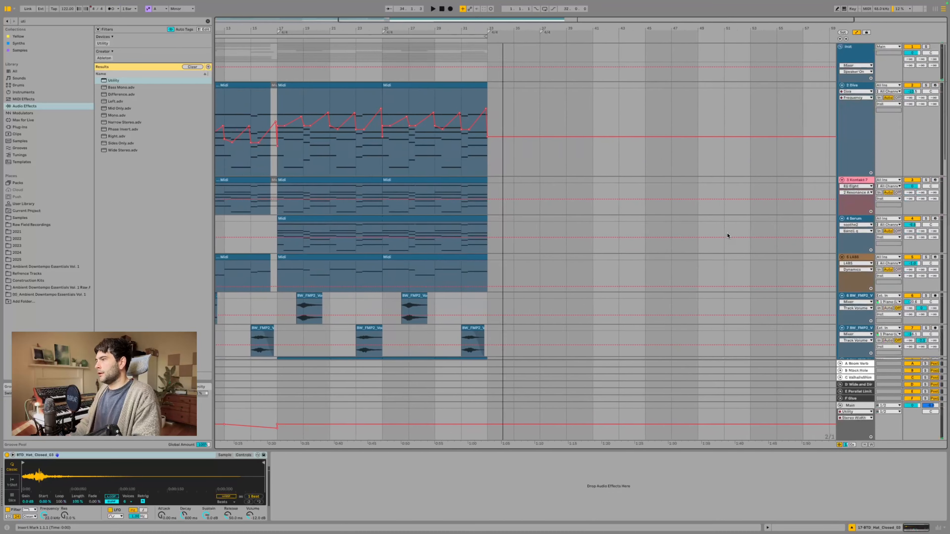
pyautogui.scroll(-5, 728, 236)
pyautogui.hscroll(-5, 728, 236)
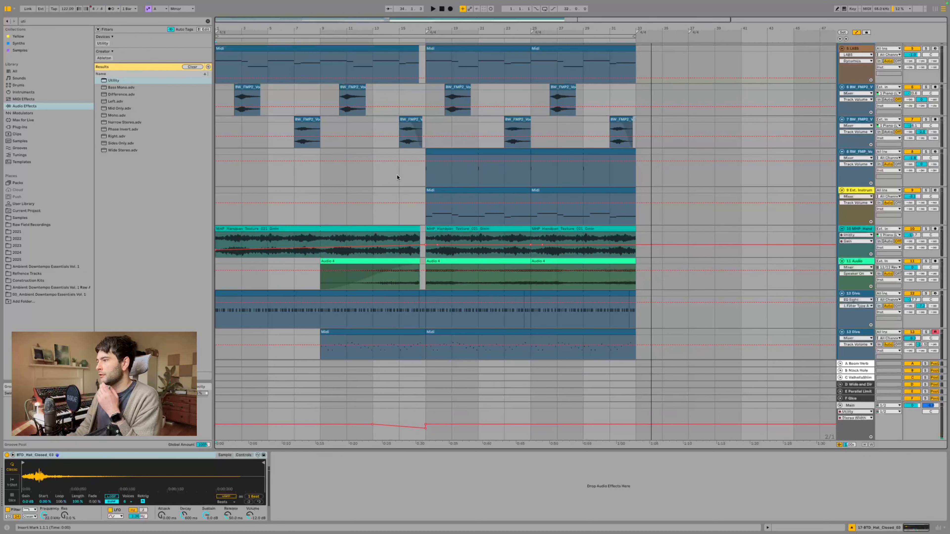
pyautogui.scroll(-8, 396, 173)
pyautogui.scroll(5, 396, 174)
pyautogui.scroll(9, 397, 176)
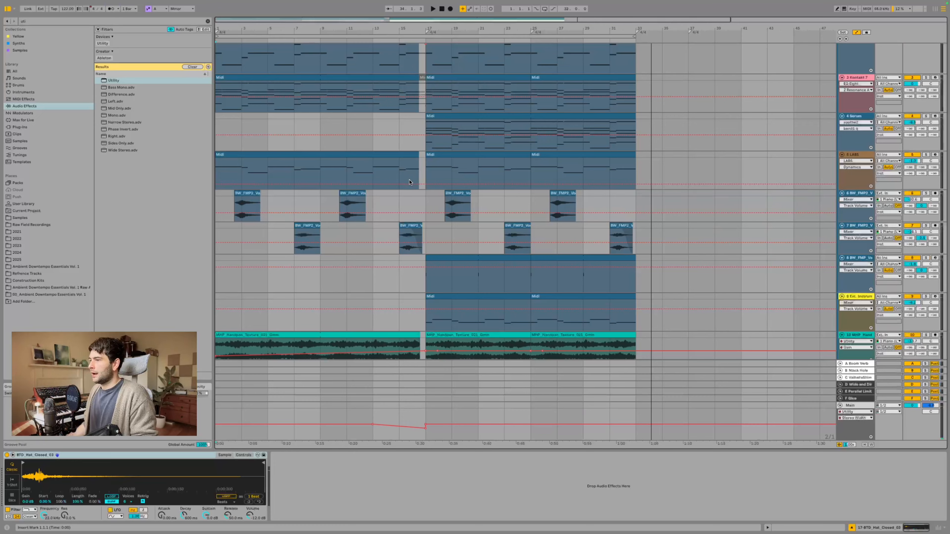
pyautogui.scroll(-10, 410, 182)
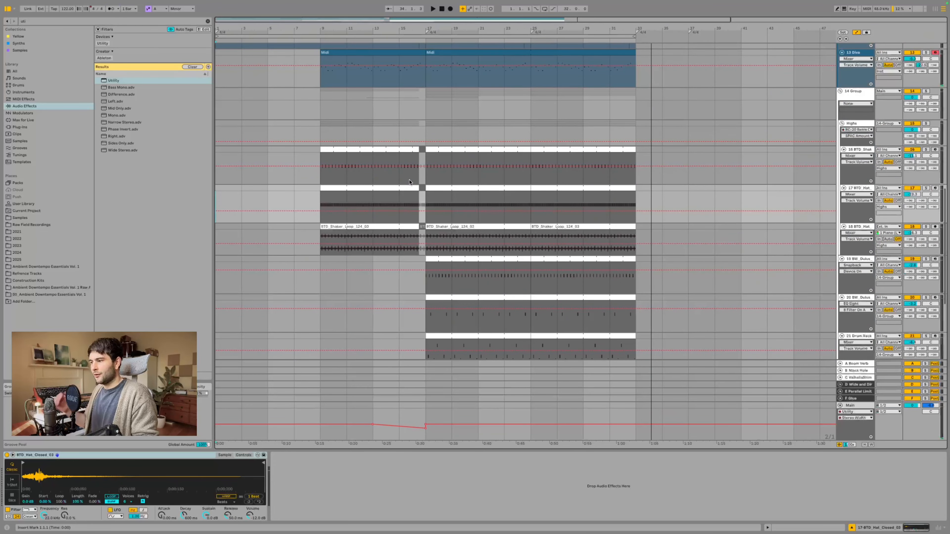